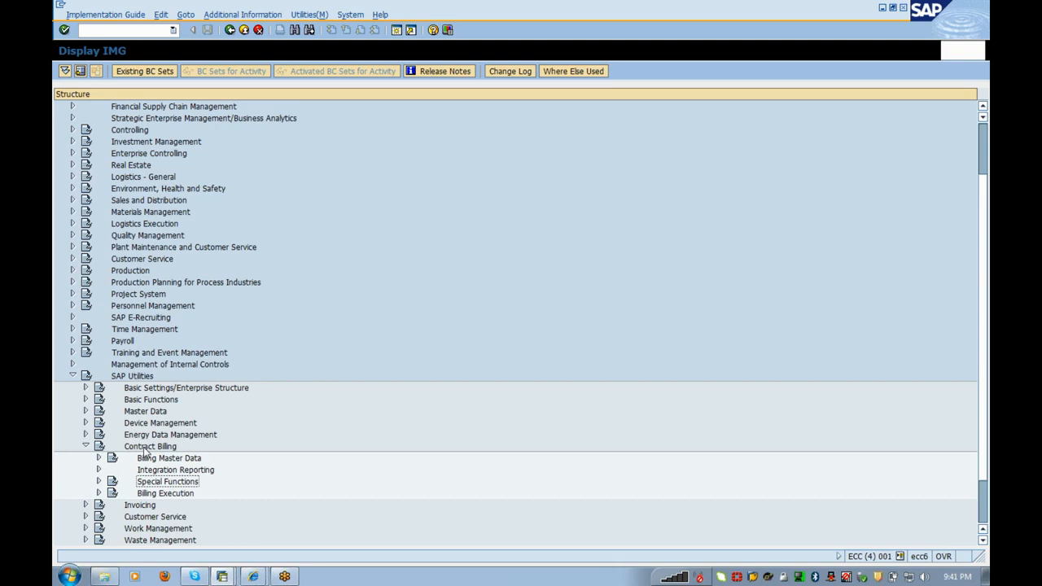
{"action": "key", "text": "Down"}
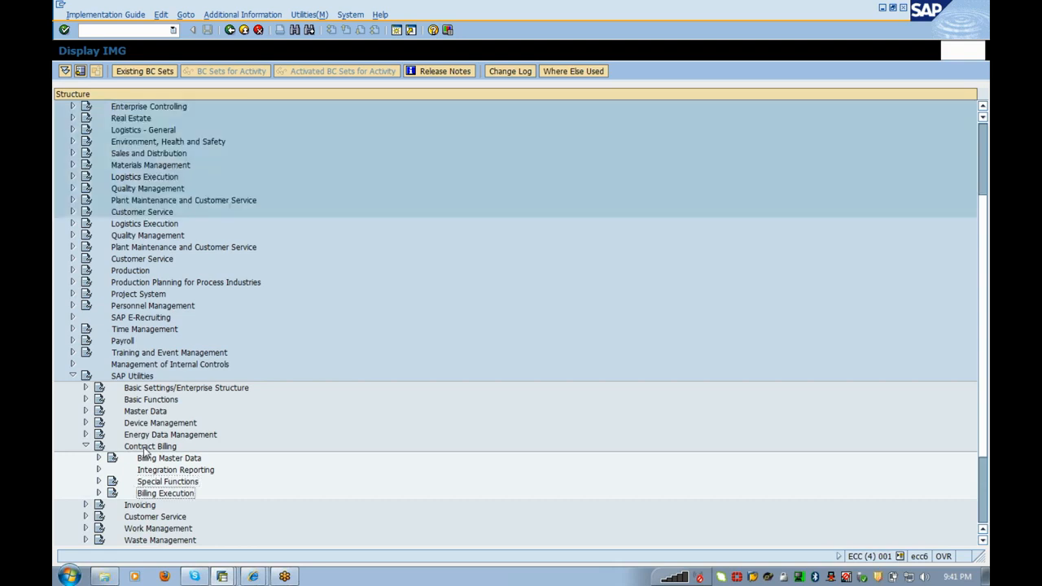
{"action": "key", "text": "Right"}
{"action": "key", "text": "Down"}
{"action": "key", "text": "Down"}
{"action": "key", "text": "Right"}
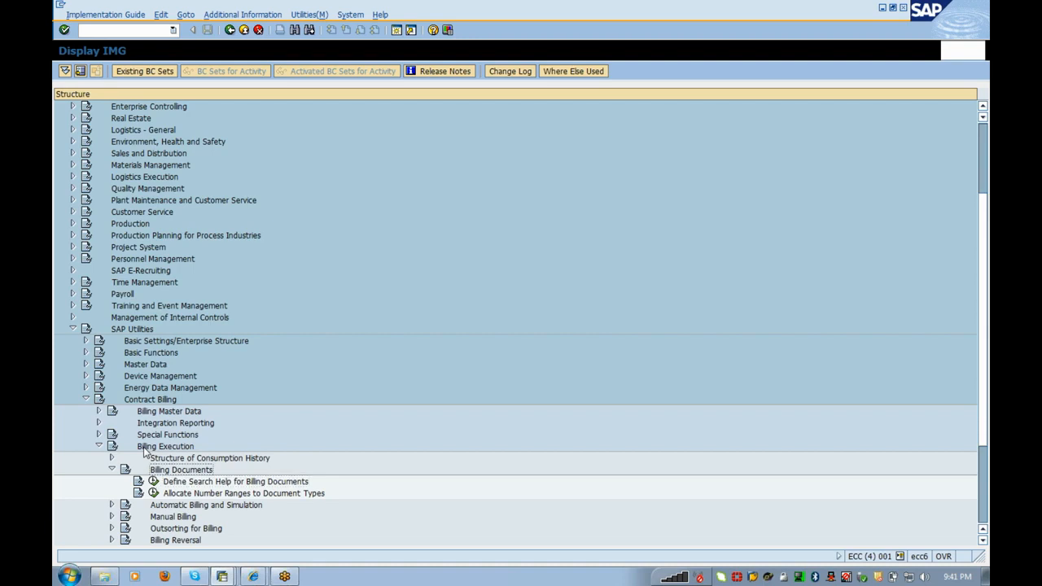
{"action": "key", "text": "Left"}
{"action": "key", "text": "Down"}
{"action": "key", "text": "Down"}
{"action": "key", "text": "Down"}
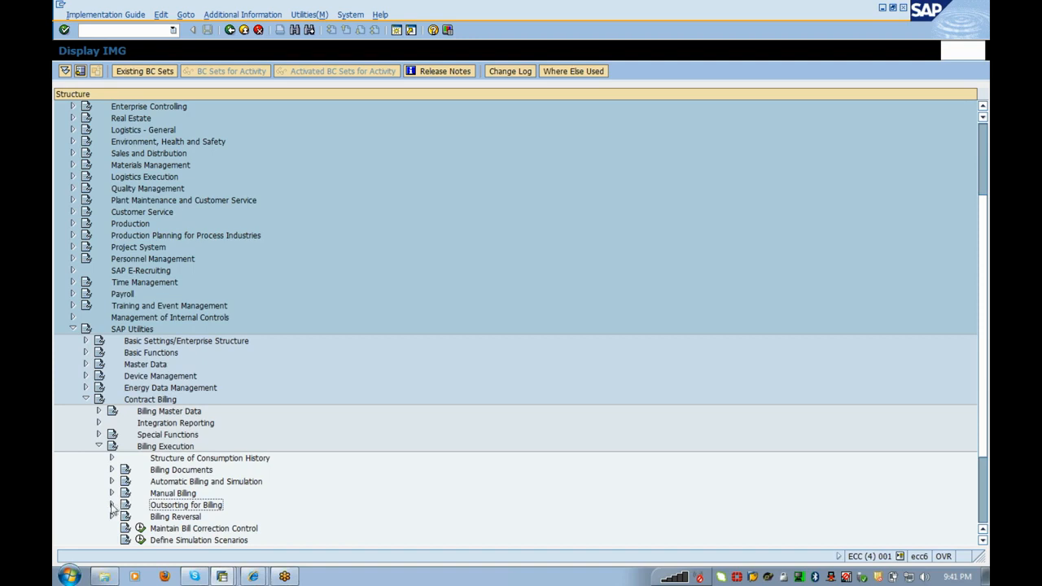
{"action": "left_click", "coordinate": [160, 448]}
{"action": "key", "text": "Down"}
{"action": "key", "text": "Down"}
{"action": "key", "text": "Down"}
{"action": "key", "text": "Down"}
{"action": "key", "text": "Down"}
{"action": "left_click", "coordinate": [244, 31]}
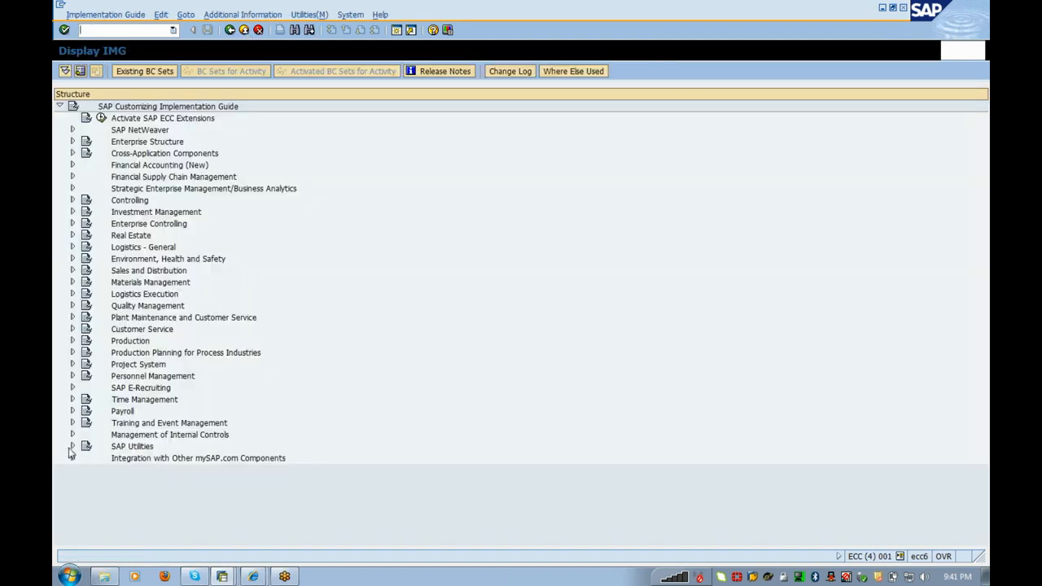
Expand SAP Utilities > Contract Billing > Billing Execution > Outsorting for Billing and view the defined outsorting check groups for billing.
{"action": "left_click", "coordinate": [72, 447]}
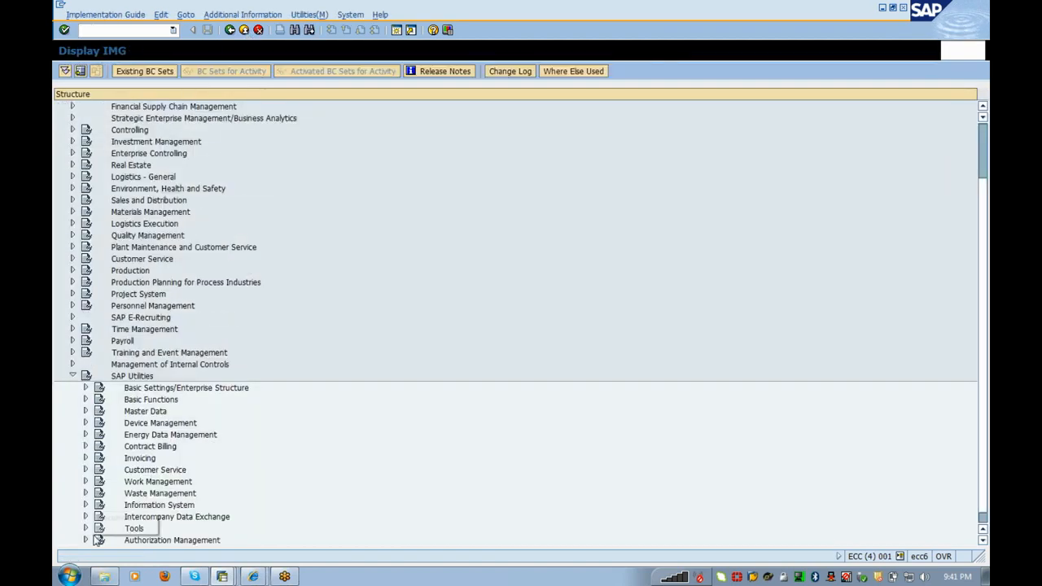
{"action": "left_click", "coordinate": [86, 446]}
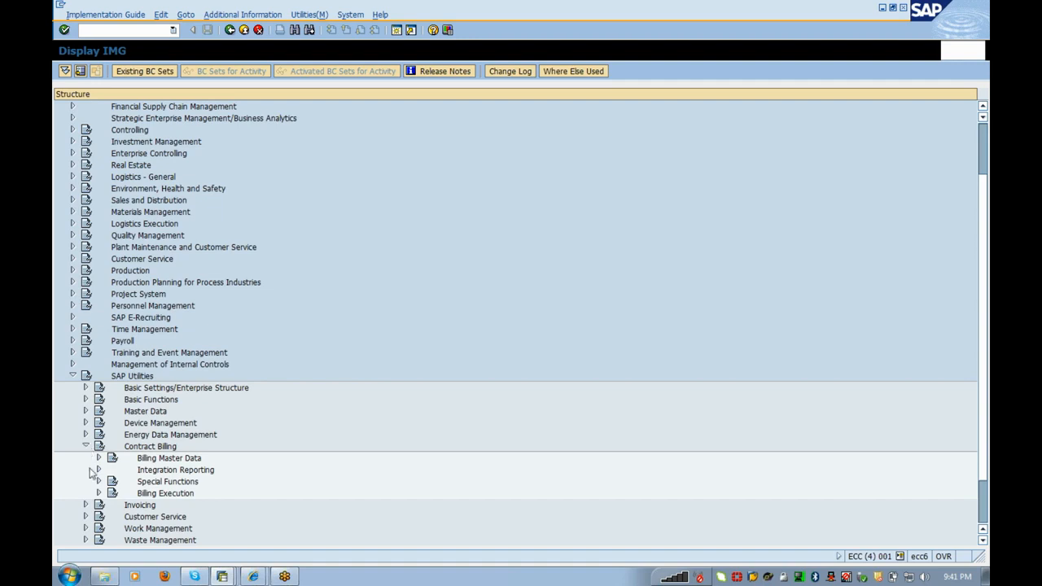
{"action": "left_click", "coordinate": [99, 494]}
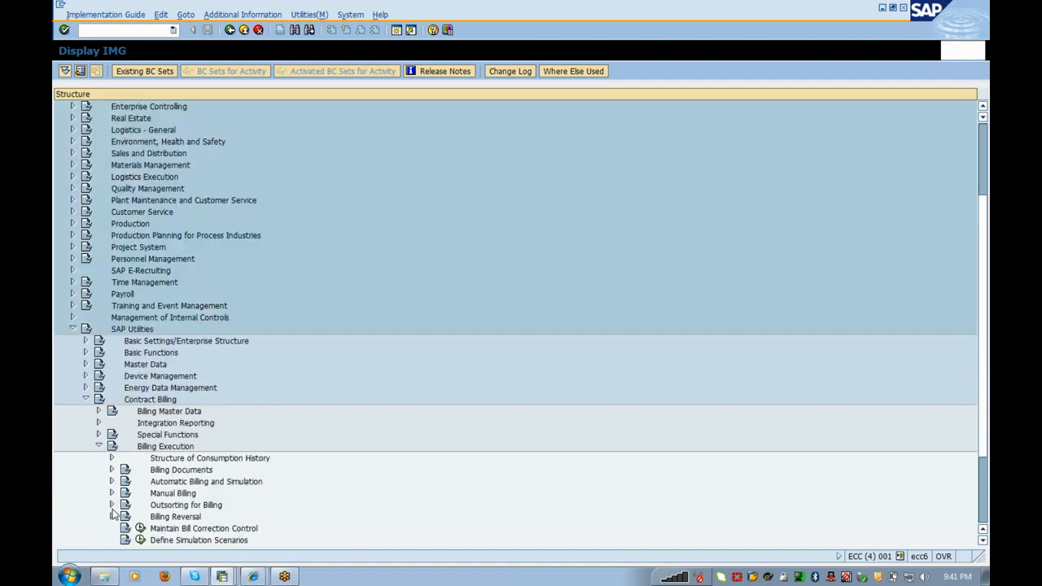
{"action": "left_click", "coordinate": [112, 505]}
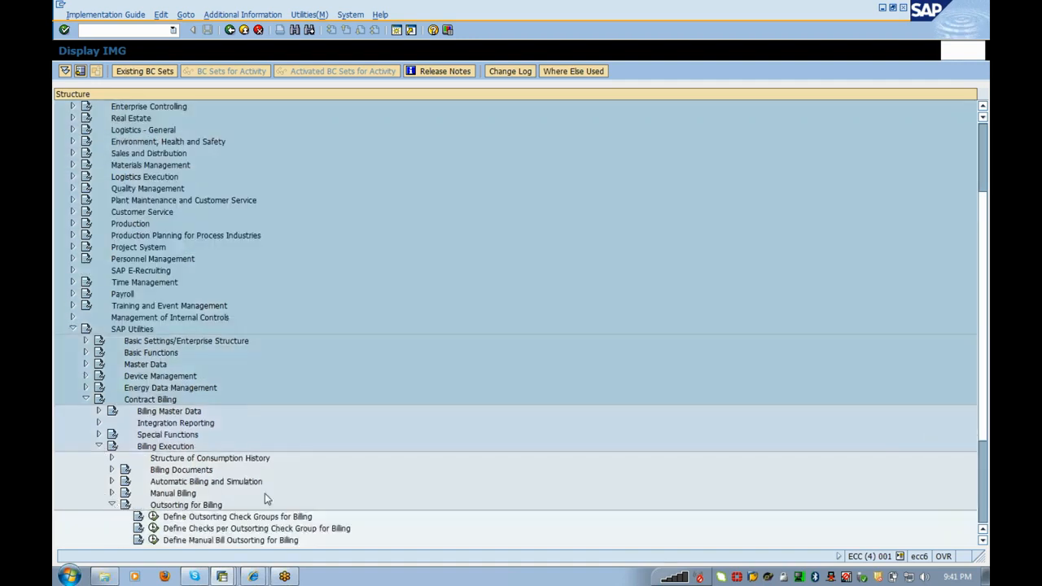
{"action": "left_click", "coordinate": [153, 516]}
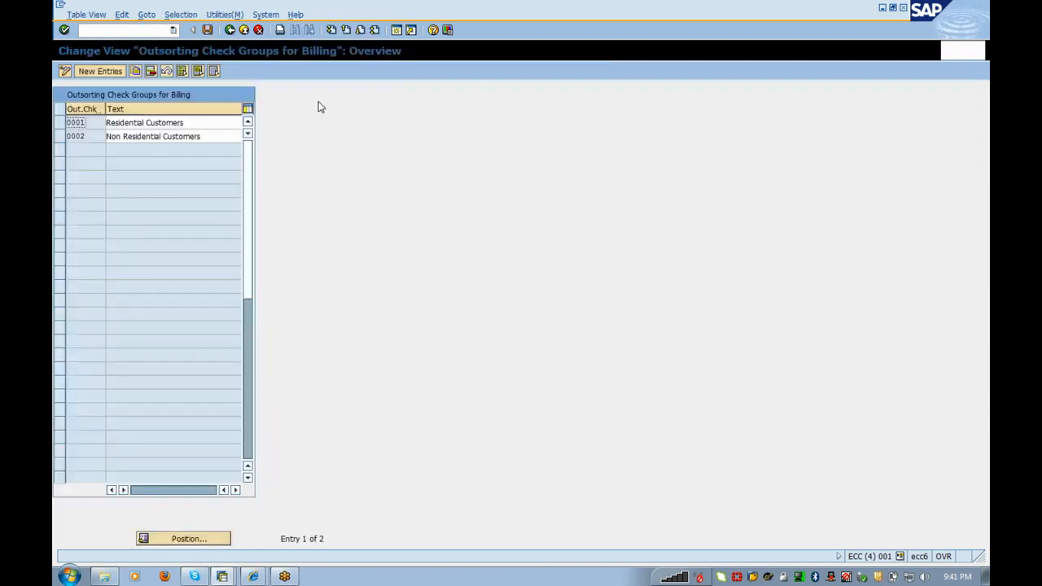
{"action": "left_click", "coordinate": [245, 30]}
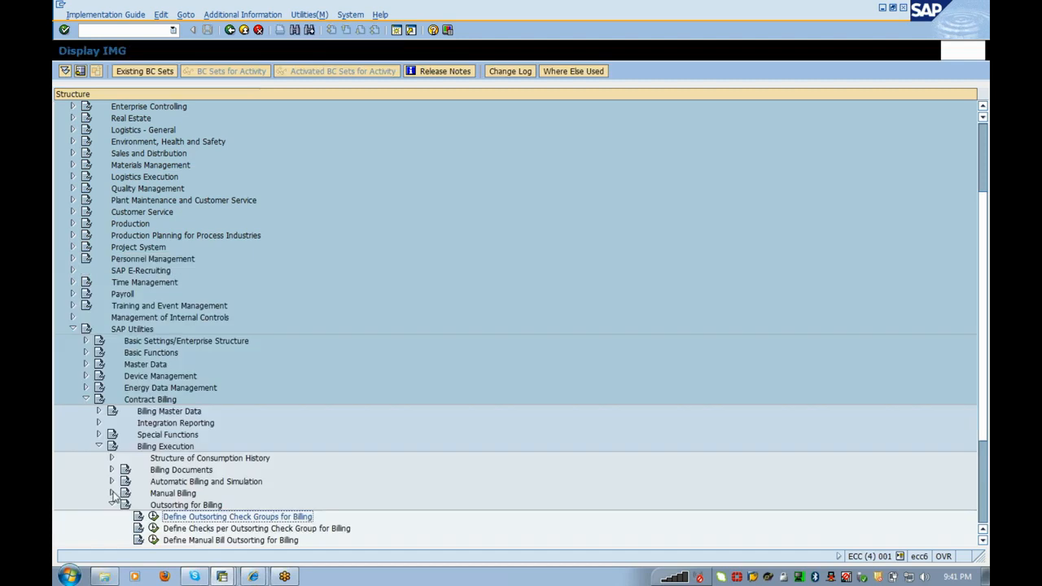
{"action": "left_click", "coordinate": [112, 493]}
{"action": "left_click", "coordinate": [112, 493]}
{"action": "left_click", "coordinate": [112, 493]}
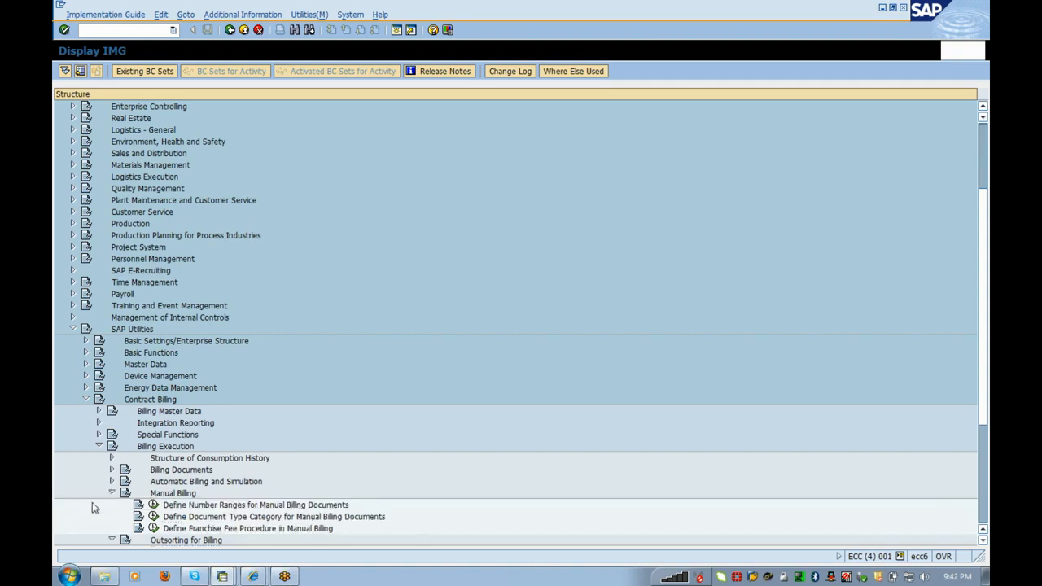
{"action": "left_click", "coordinate": [112, 494]}
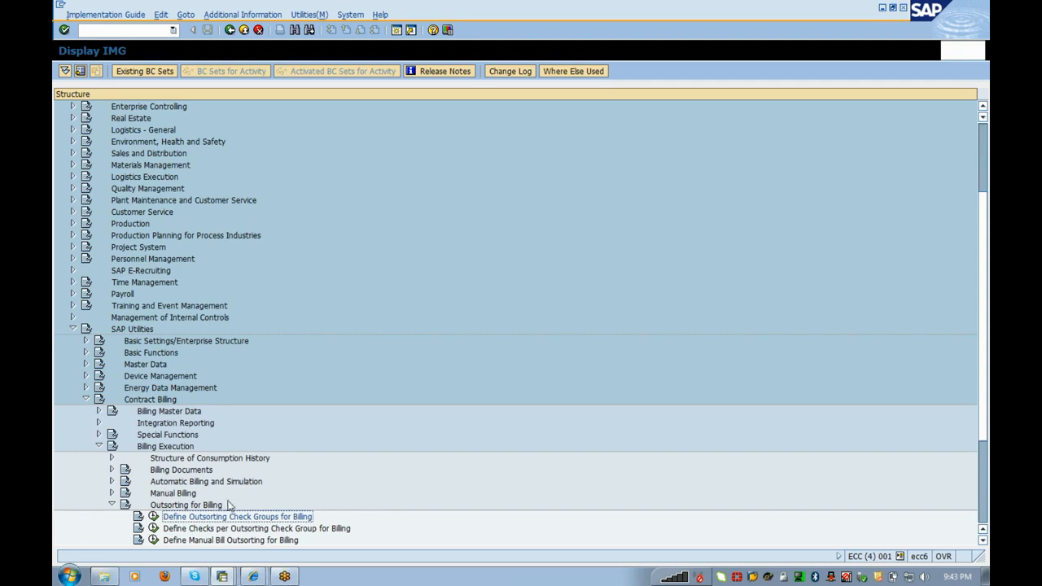
In Define Outsorting Check Groups for Billing, add check group 1000 with the text "Kolkata residential".
{"action": "left_click", "coordinate": [153, 517]}
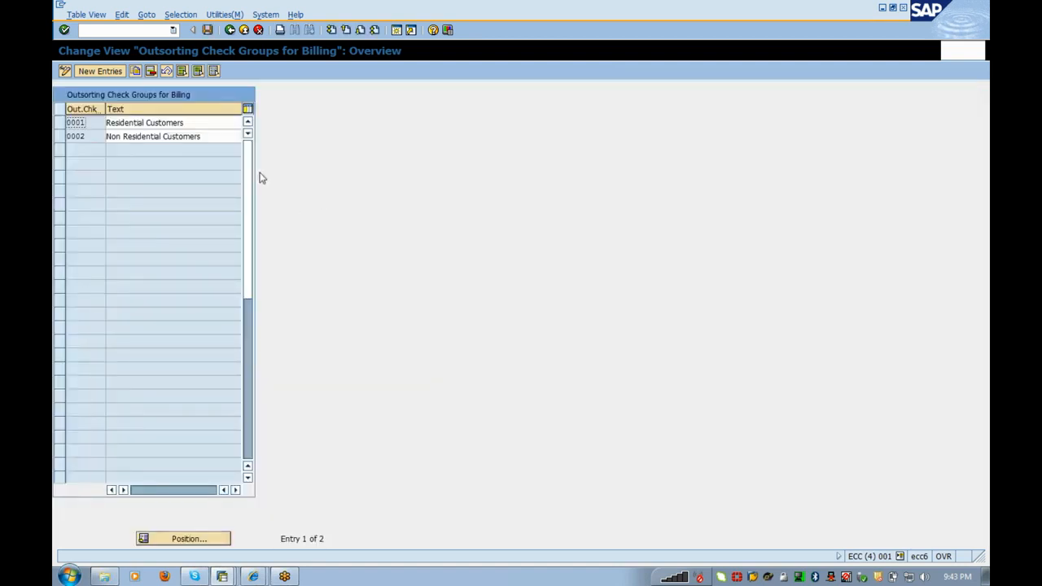
{"action": "left_click", "coordinate": [100, 72]}
{"action": "left_click_drag", "start_coordinate": [202, 137], "coordinate": [56, 146]}
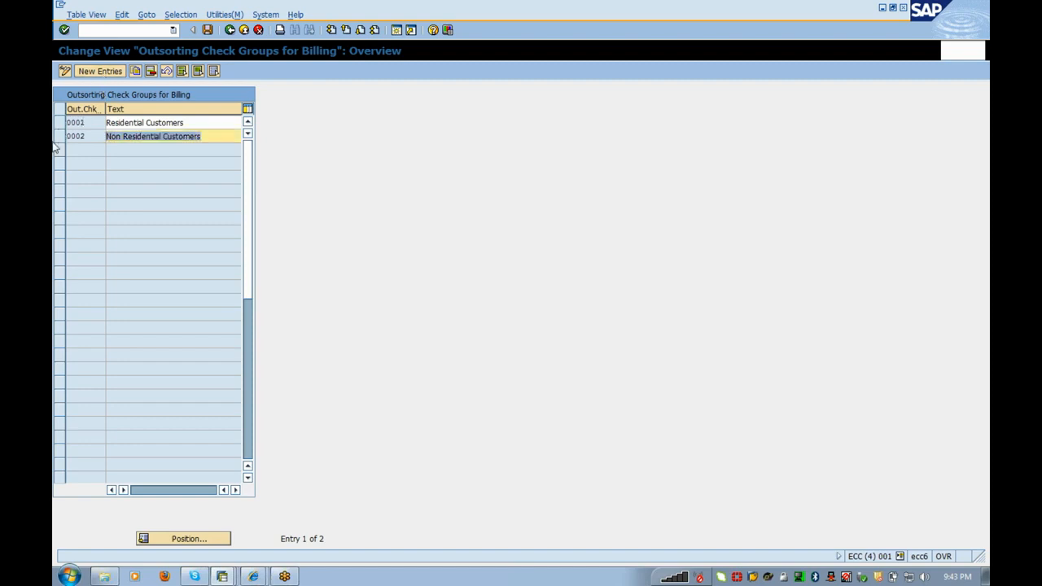
{"action": "left_click", "coordinate": [99, 72]}
{"action": "type", "text": "1000"}
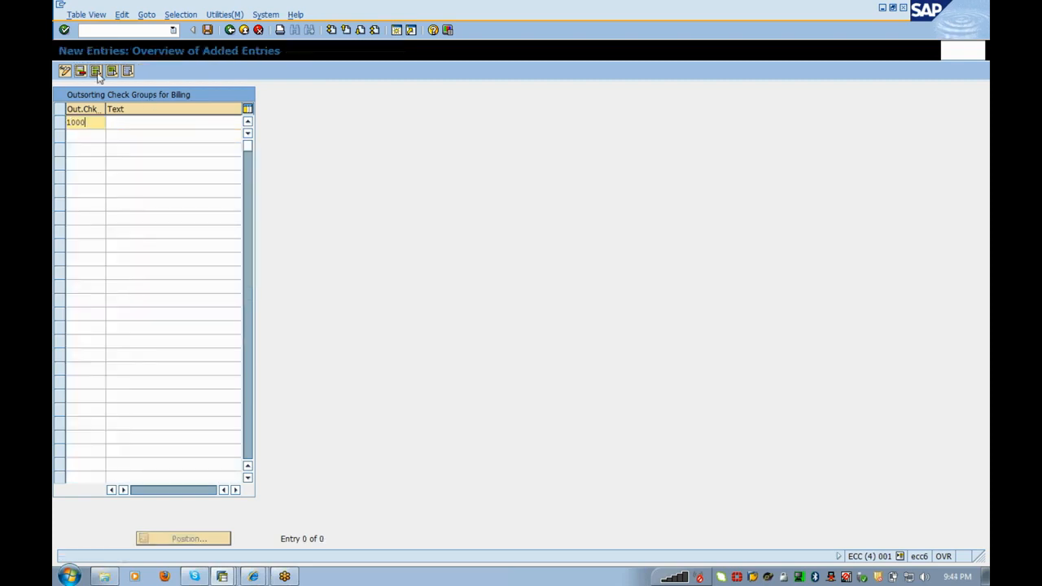
{"action": "key", "text": "Tab"}
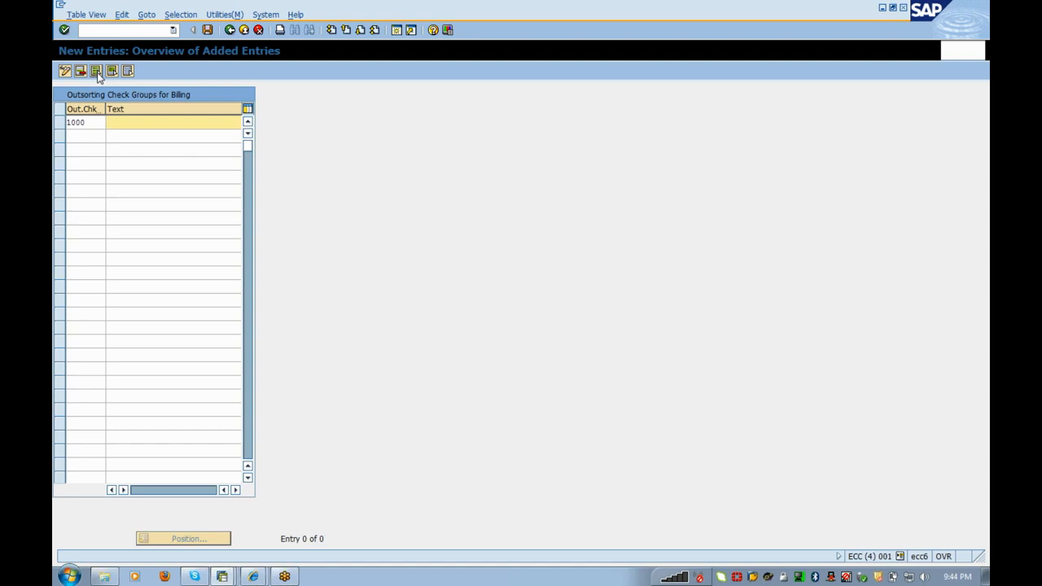
{"action": "type", "text": "Kolkata residential"}
{"action": "key", "text": "Return"}
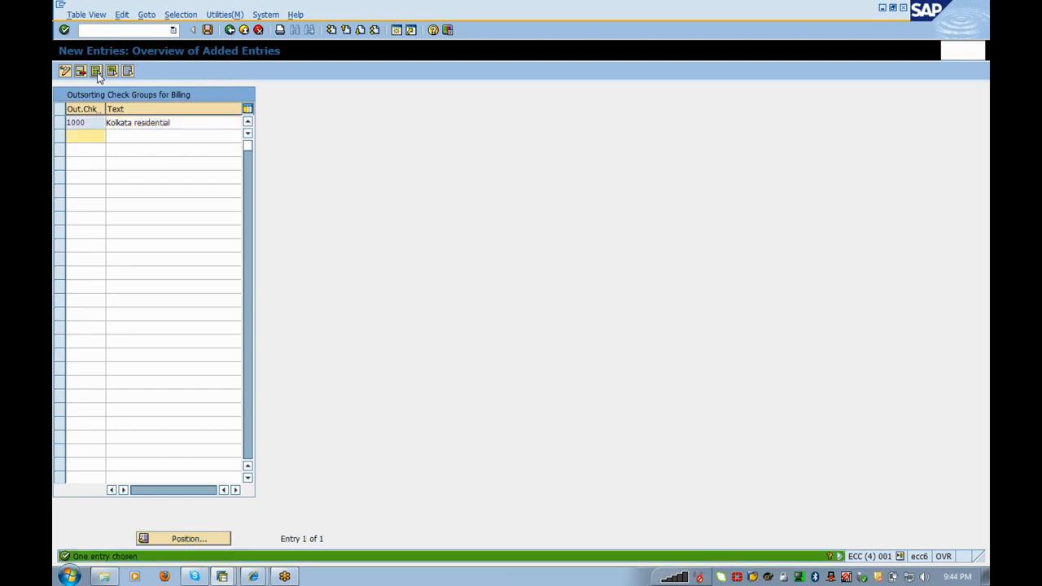
Save the new check group under the "operand group" customizing request and return to the IMG structure.
{"action": "left_click", "coordinate": [208, 30]}
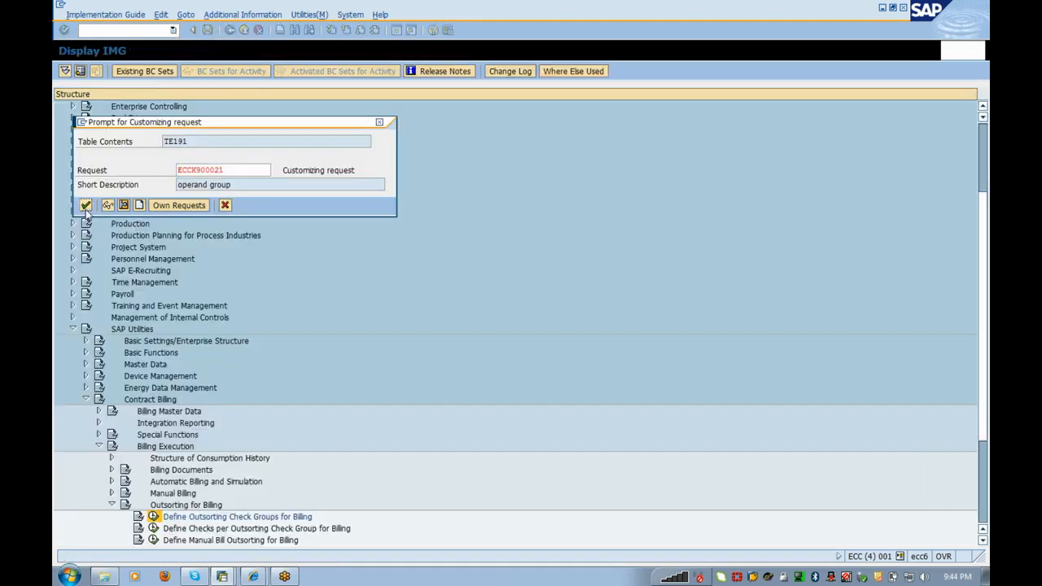
{"action": "left_click", "coordinate": [86, 205]}
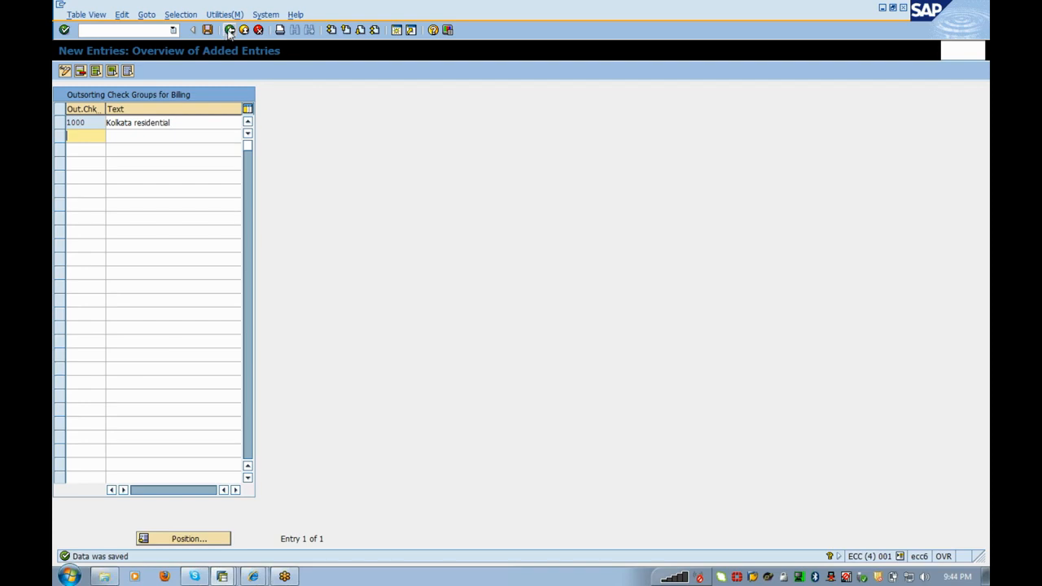
{"action": "left_click", "coordinate": [229, 31]}
{"action": "left_click", "coordinate": [230, 30]}
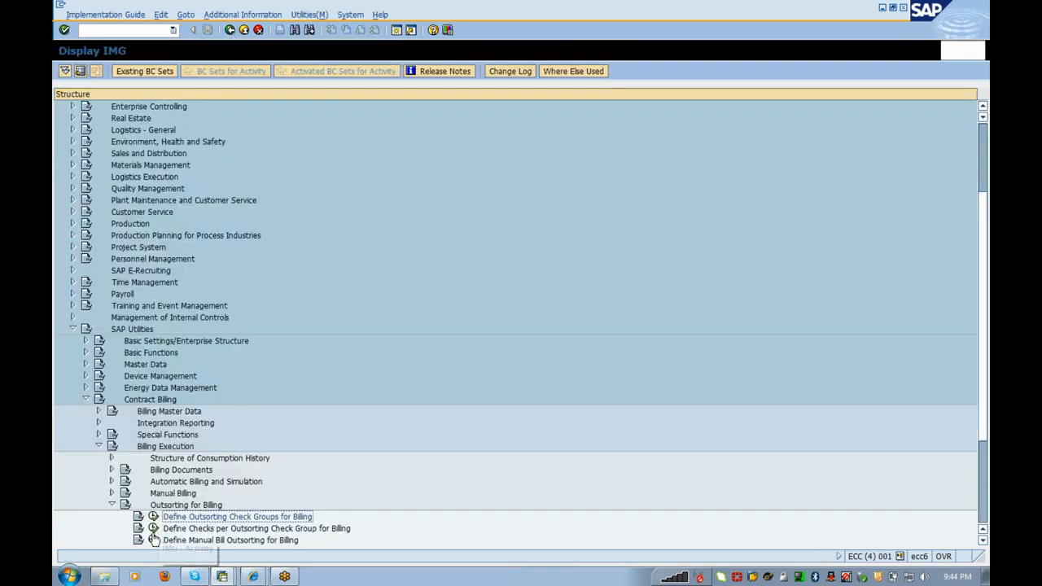
In Define Checks per Outsorting Check Group for Billing, start a new entry for group 1000 with billing transaction Periodic Billing (01).
{"action": "left_click", "coordinate": [153, 528]}
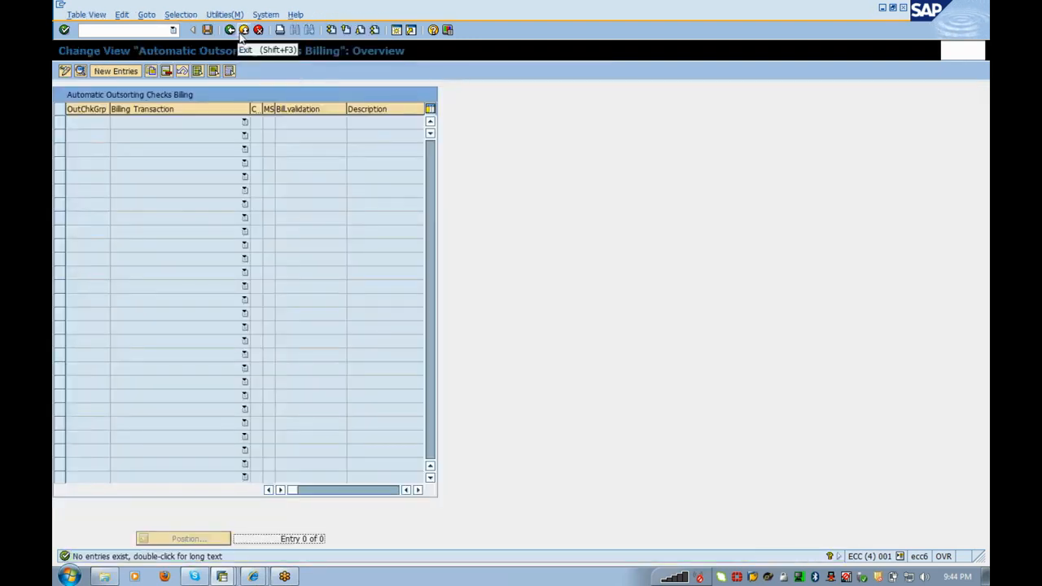
{"action": "left_click", "coordinate": [243, 30]}
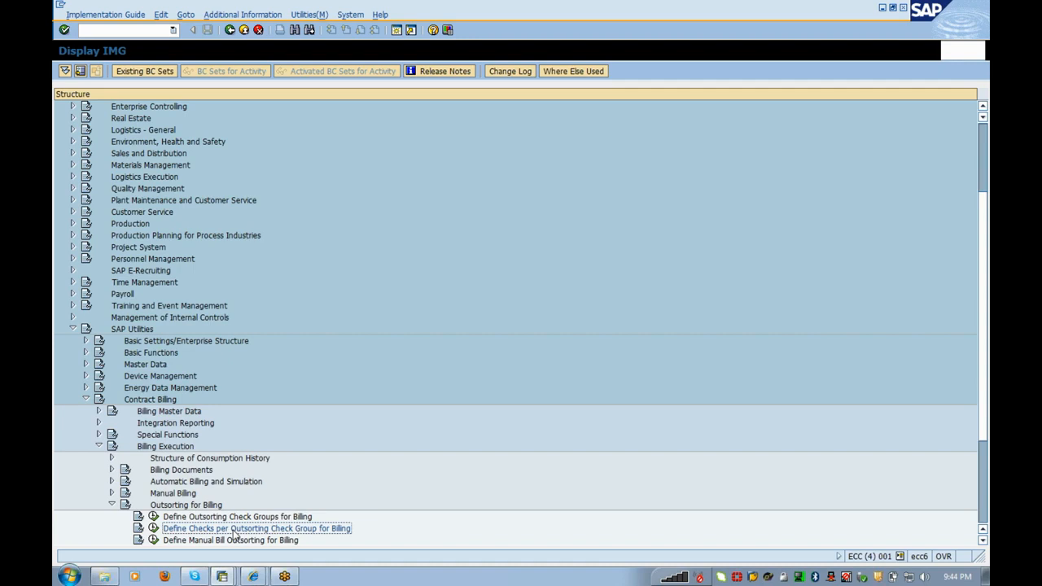
{"action": "left_click", "coordinate": [153, 528]}
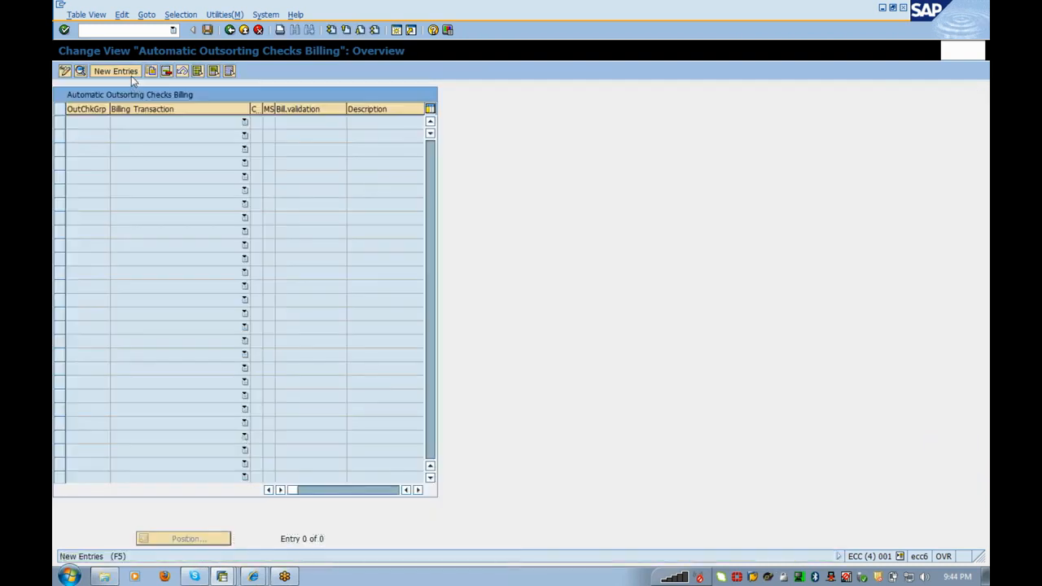
{"action": "left_click", "coordinate": [131, 76]}
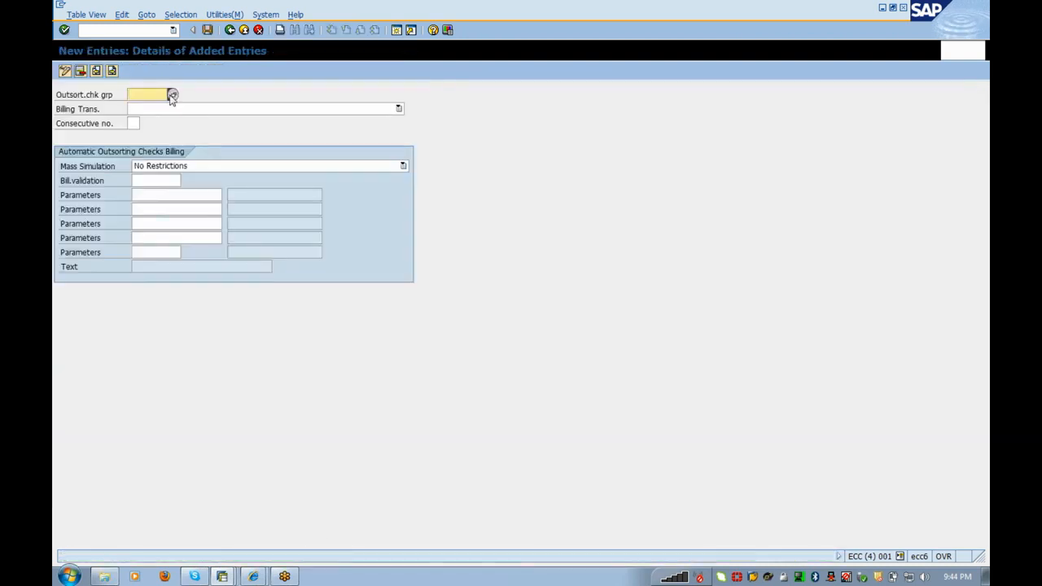
{"action": "left_click", "coordinate": [172, 96]}
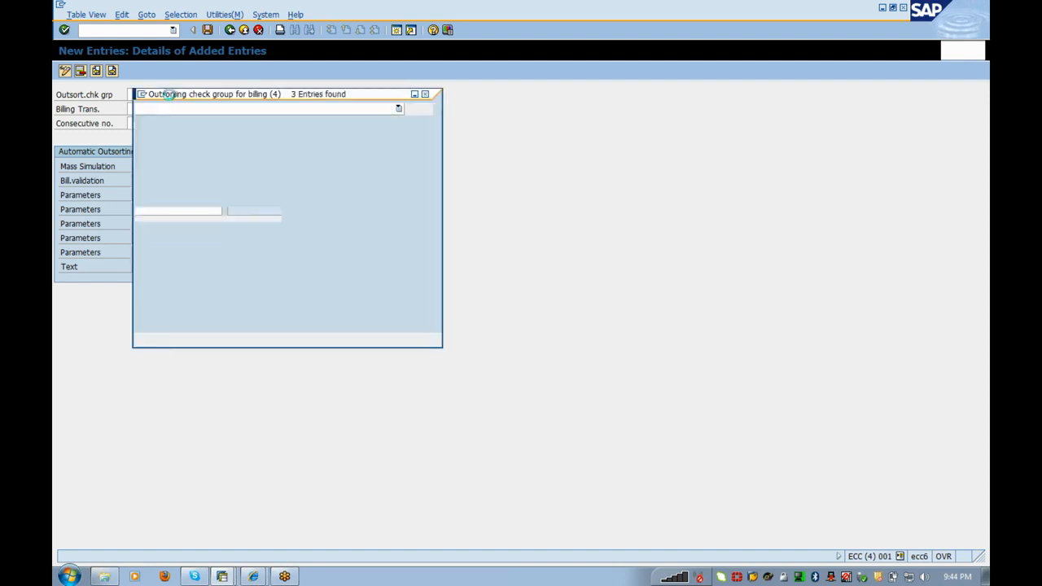
{"action": "double_click", "coordinate": [153, 195]}
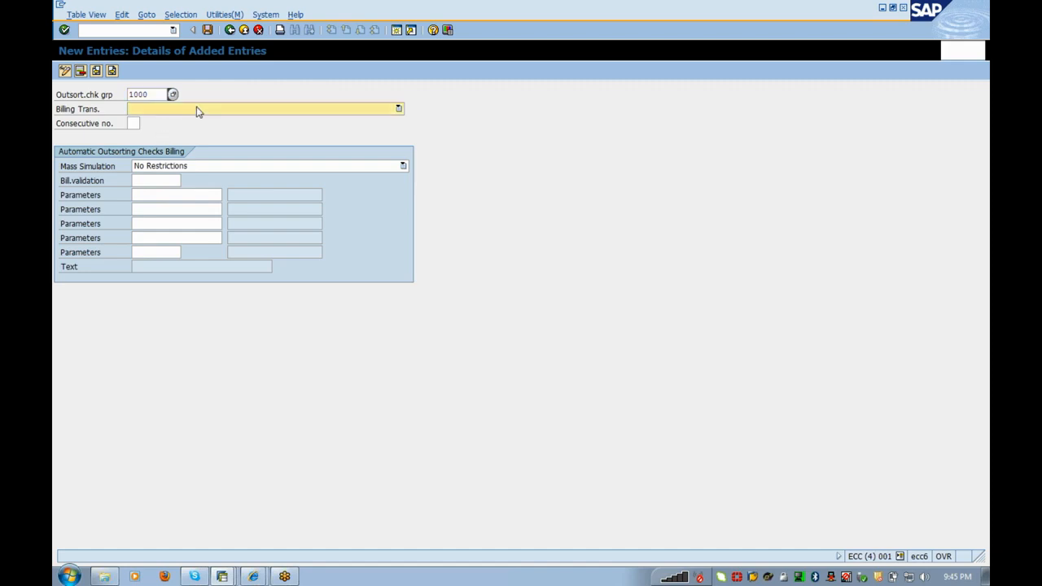
{"action": "left_click", "coordinate": [196, 109]}
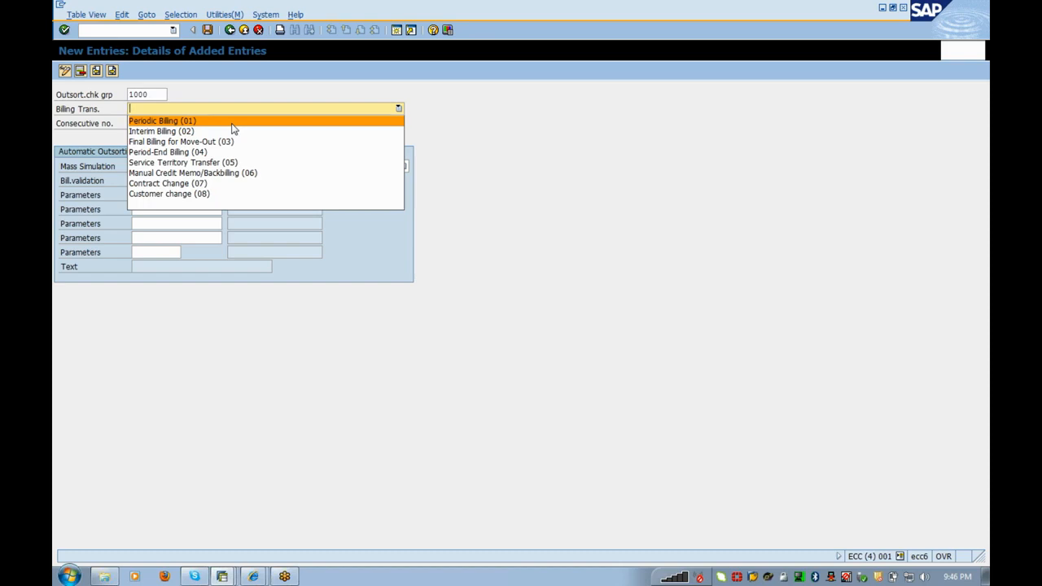
{"action": "left_click", "coordinate": [233, 124]}
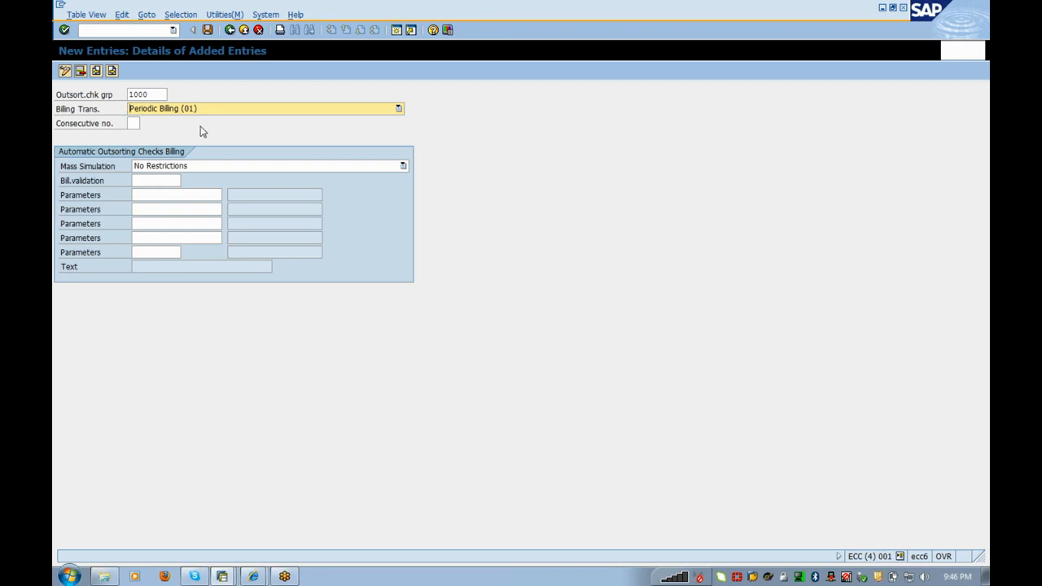
{"action": "key", "text": "Return"}
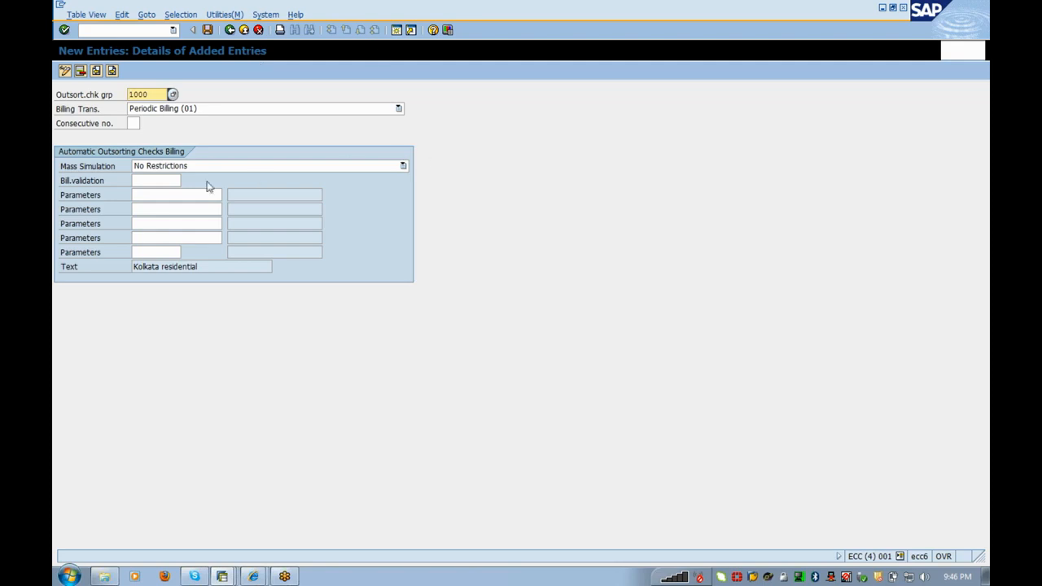
Set the entry's billing validation to AMOUNT1 and review its minimum and maximum amount receivable parameters.
{"action": "left_click", "coordinate": [153, 195]}
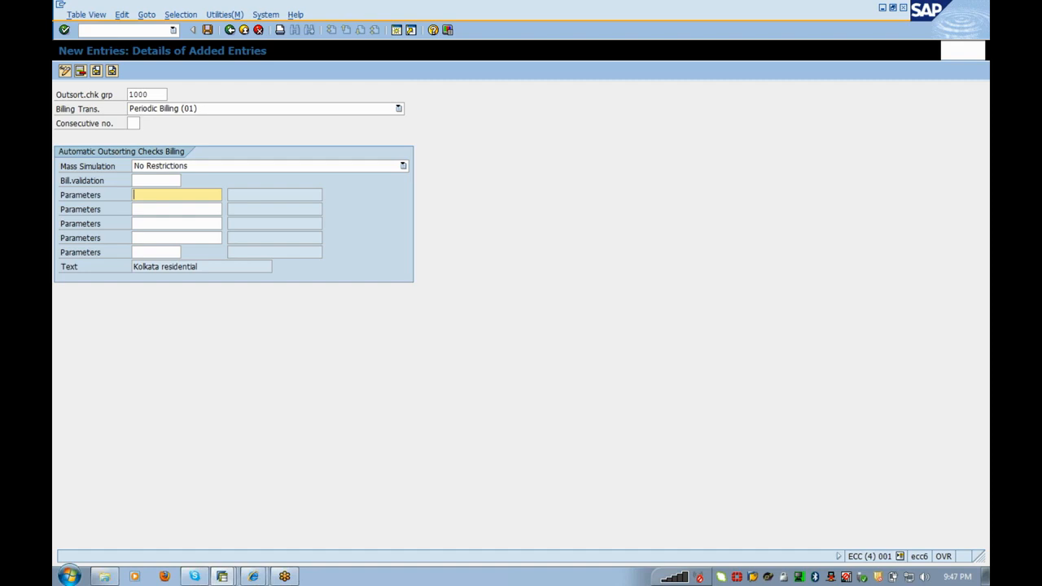
{"action": "left_click", "coordinate": [154, 209]}
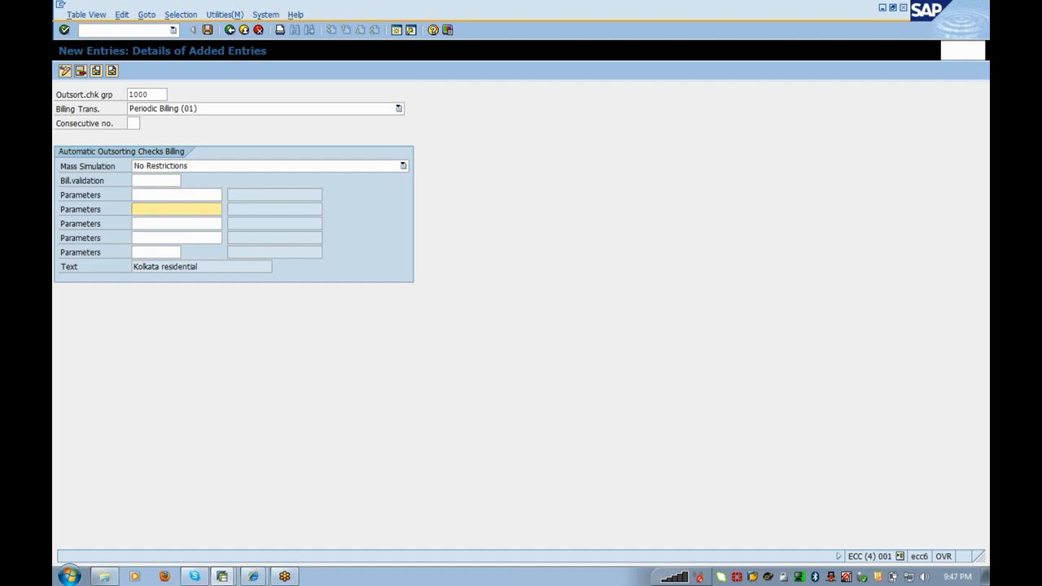
{"action": "left_click", "coordinate": [173, 181]}
{"action": "left_click", "coordinate": [186, 184]}
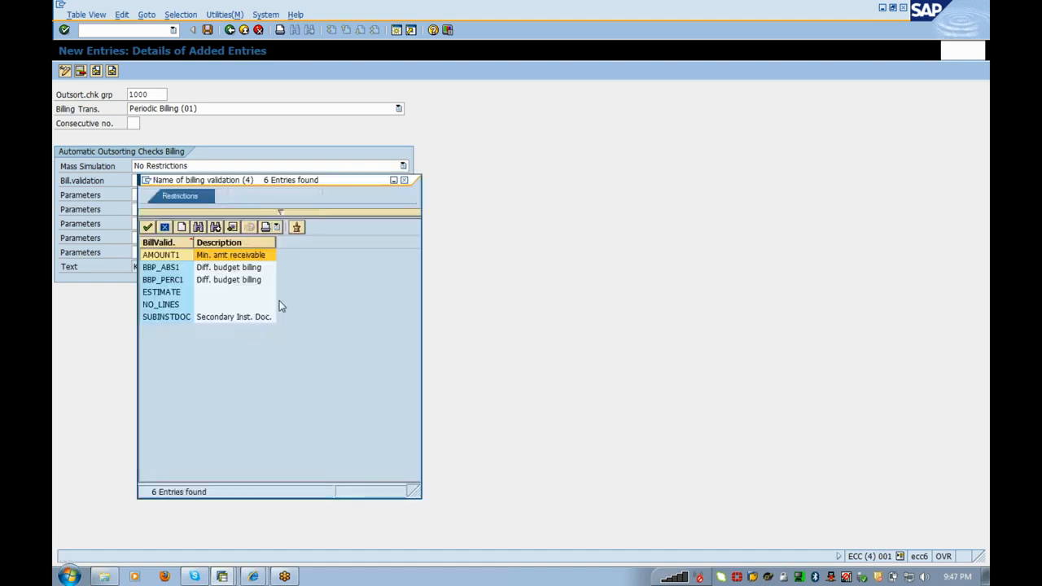
{"action": "double_click", "coordinate": [243, 256]}
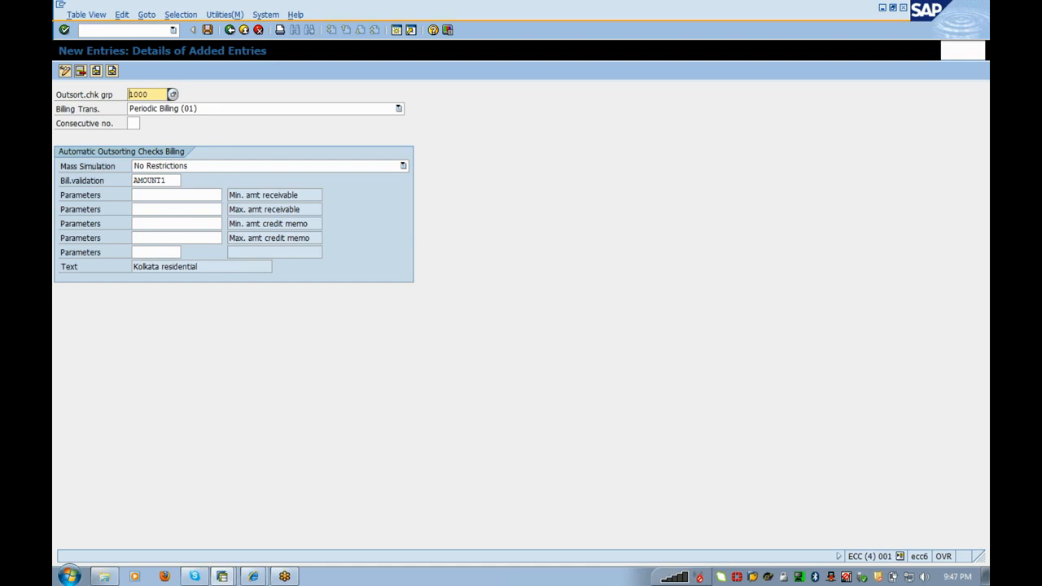
{"action": "left_click_drag", "start_coordinate": [299, 195], "coordinate": [228, 194]}
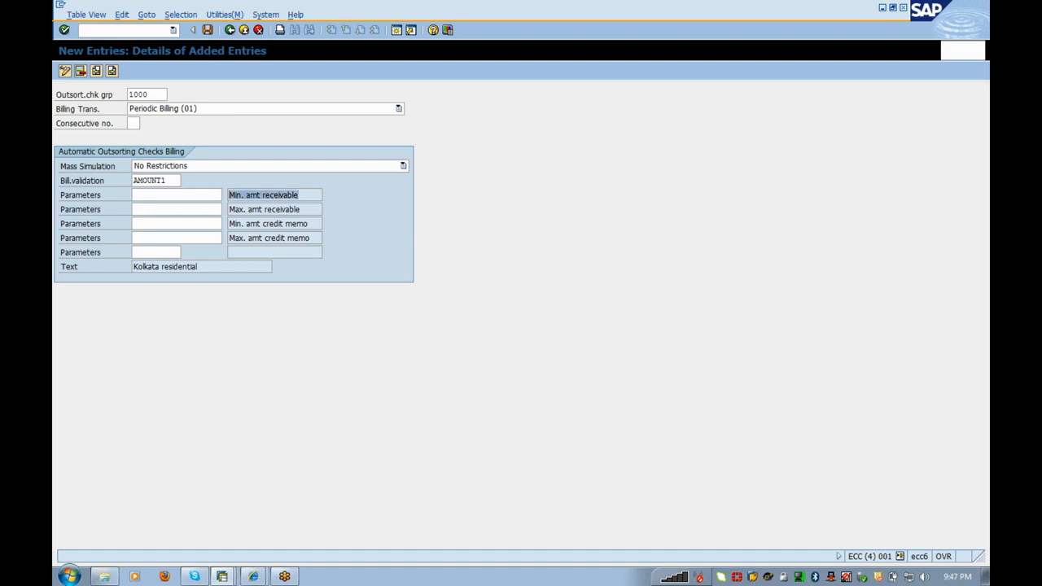
{"action": "left_click_drag", "start_coordinate": [300, 209], "coordinate": [228, 209]}
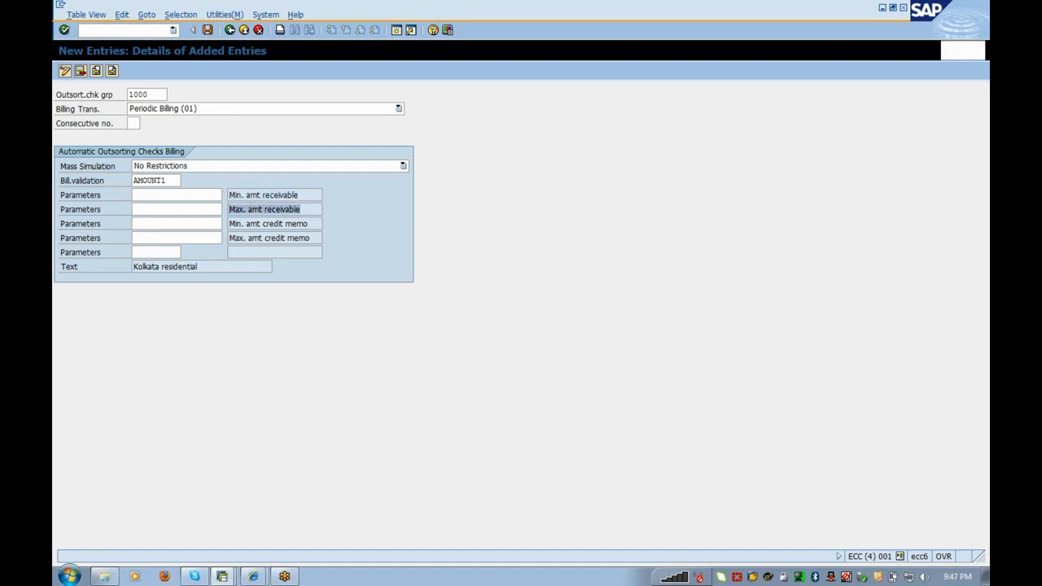
Set the AMOUNT1 validation's minimum credit memo amount to 10000 and its maximum credit memo amount to 100000.
{"action": "left_click_drag", "start_coordinate": [308, 223], "coordinate": [227, 223]}
{"action": "left_click_drag", "start_coordinate": [313, 238], "coordinate": [85, 237]}
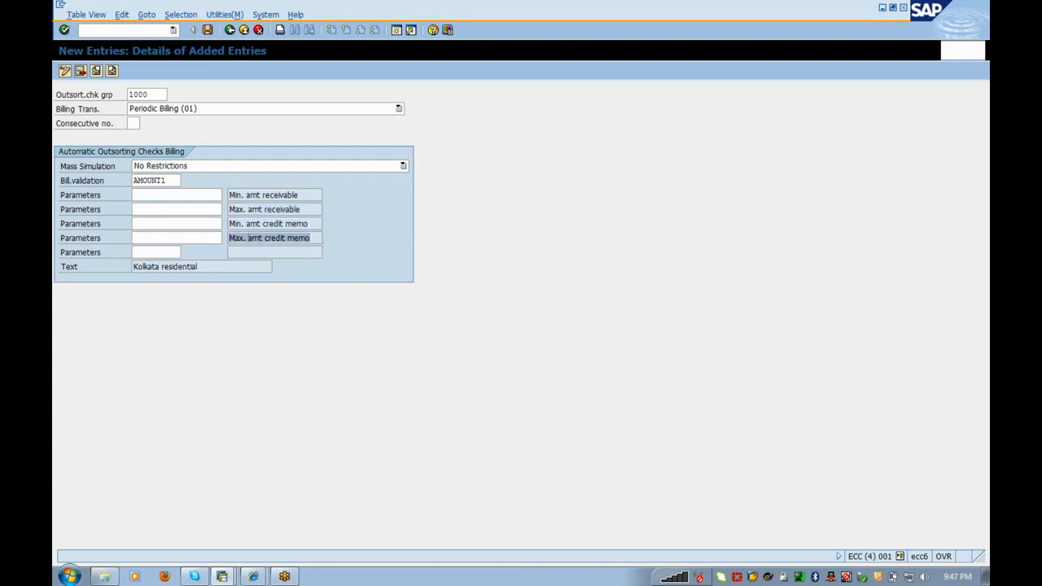
{"action": "left_click", "coordinate": [170, 223]}
{"action": "type", "text": "10"}
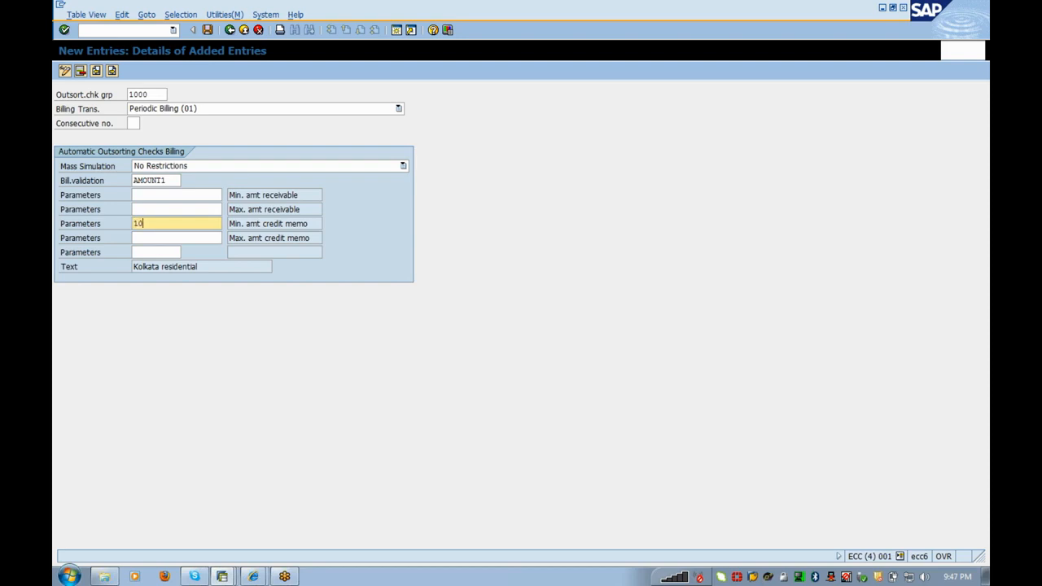
{"action": "type", "text": "000"}
{"action": "key", "text": "Tab"}
{"action": "type", "text": "100000"}
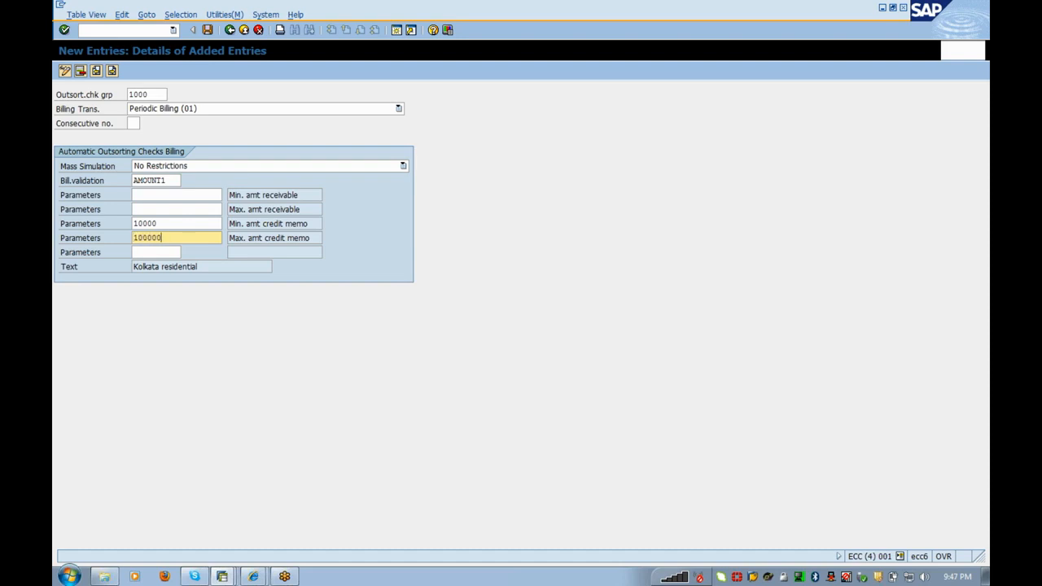
{"action": "key", "text": "Return"}
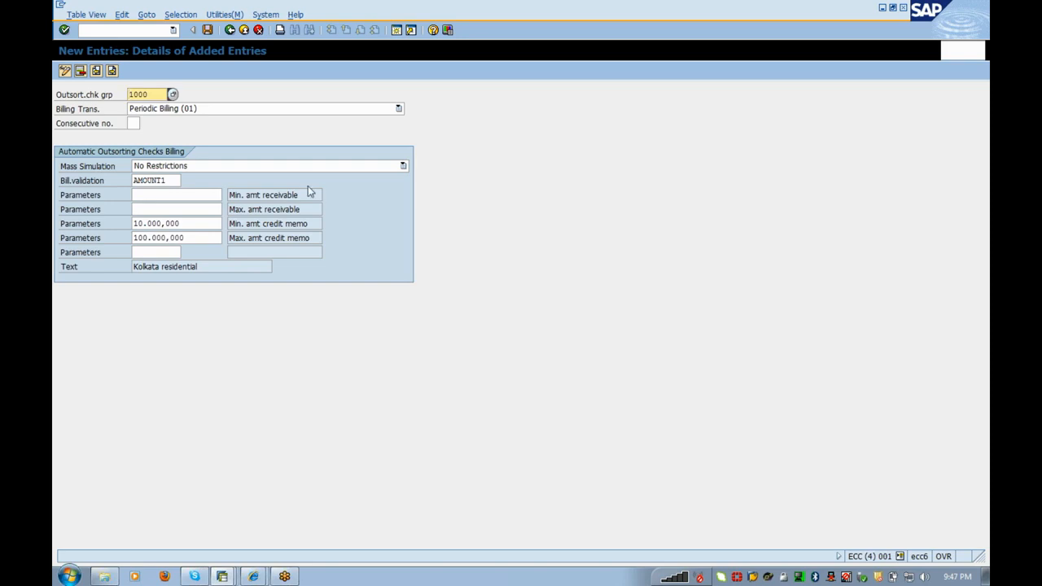
Save the outsorting check for group 1000 under the "operand group" customizing request and return to the IMG structure.
{"action": "left_click_drag", "start_coordinate": [300, 194], "coordinate": [229, 195]}
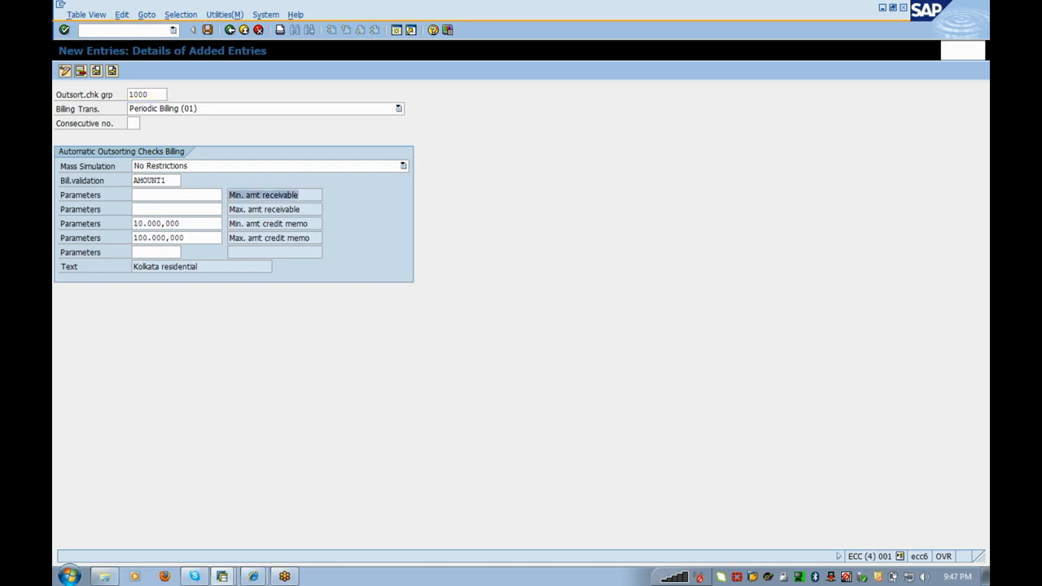
{"action": "left_click_drag", "start_coordinate": [300, 209], "coordinate": [55, 203]}
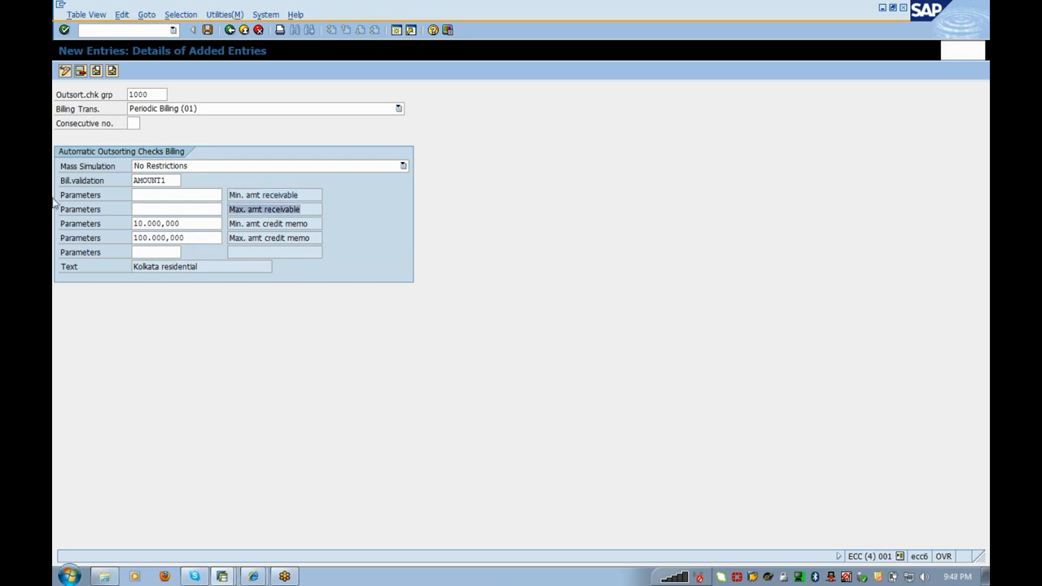
{"action": "left_click", "coordinate": [299, 195]}
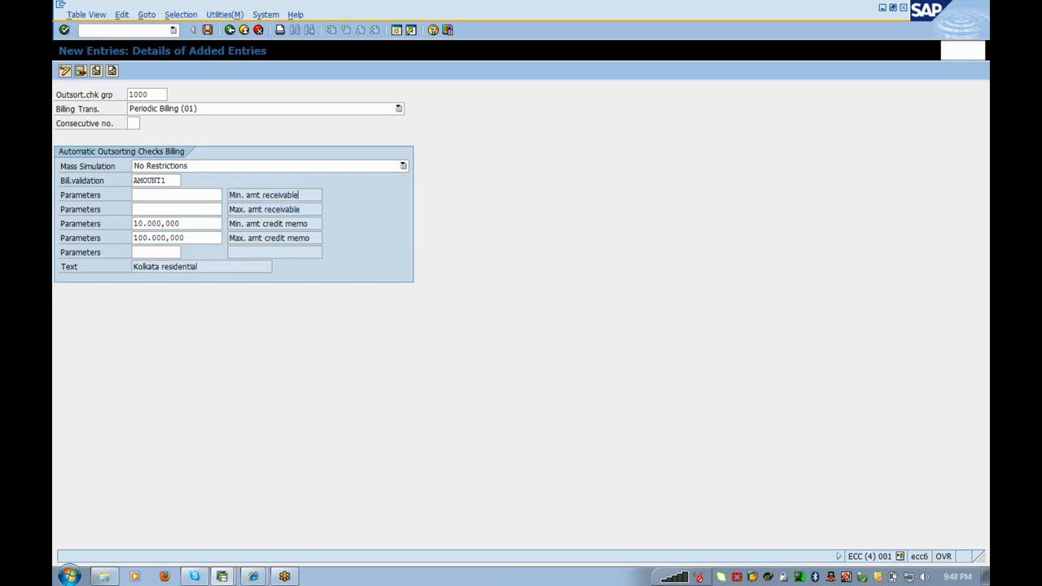
{"action": "left_click", "coordinate": [300, 210]}
{"action": "left_click", "coordinate": [207, 30]}
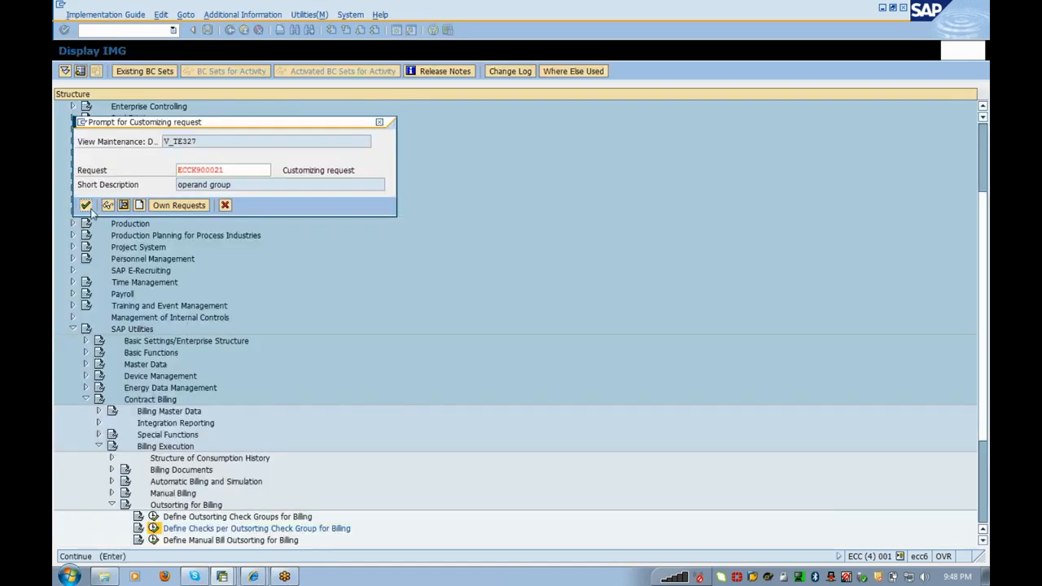
{"action": "left_click", "coordinate": [88, 207]}
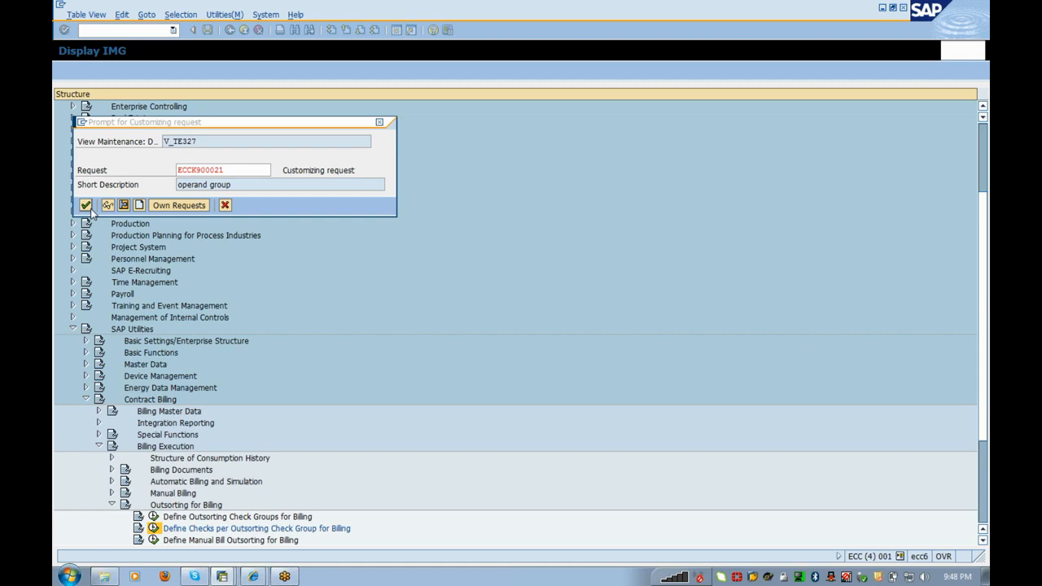
{"action": "left_click", "coordinate": [229, 31]}
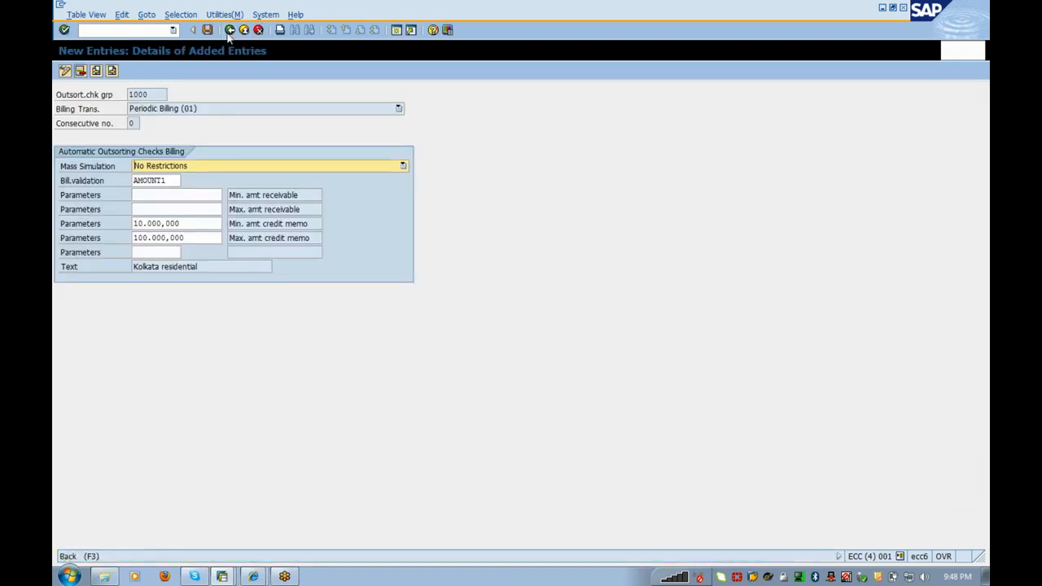
{"action": "left_click", "coordinate": [243, 30]}
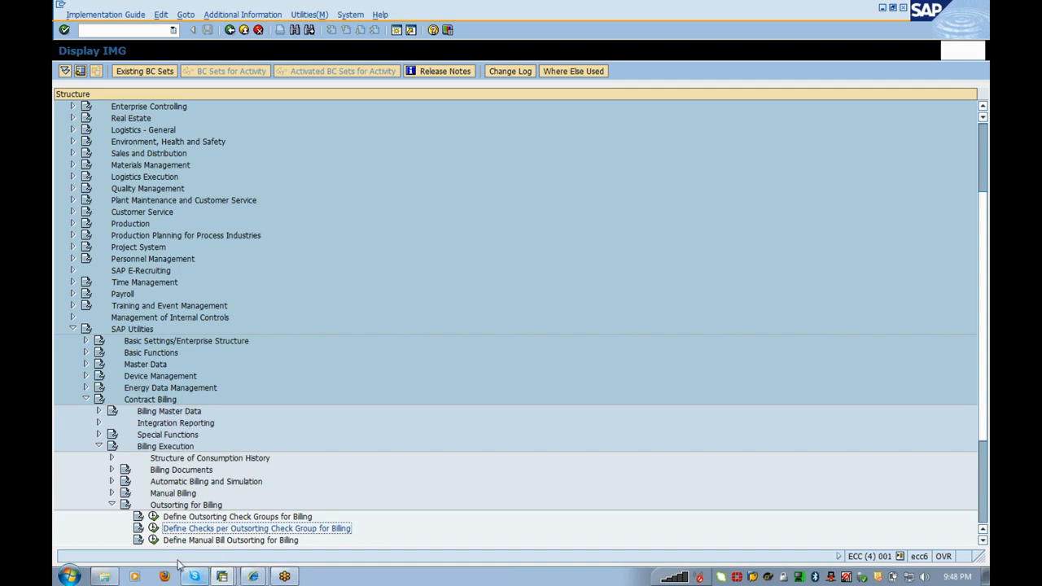
Look at the Define Manual Bill Outsorting for Billing view and the activities under Billing Reversal in the IMG.
{"action": "left_click", "coordinate": [153, 540]}
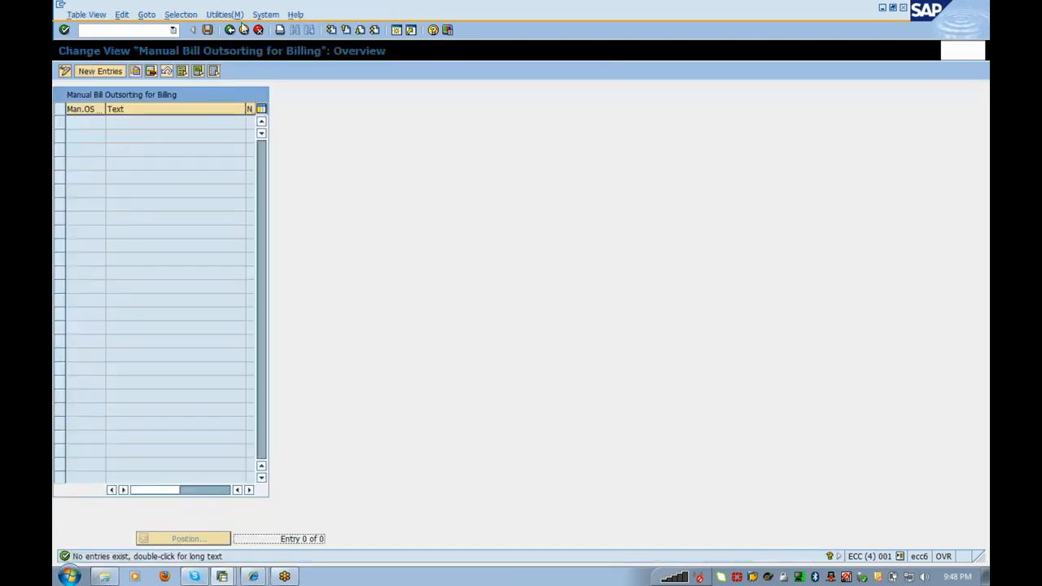
{"action": "left_click", "coordinate": [244, 30]}
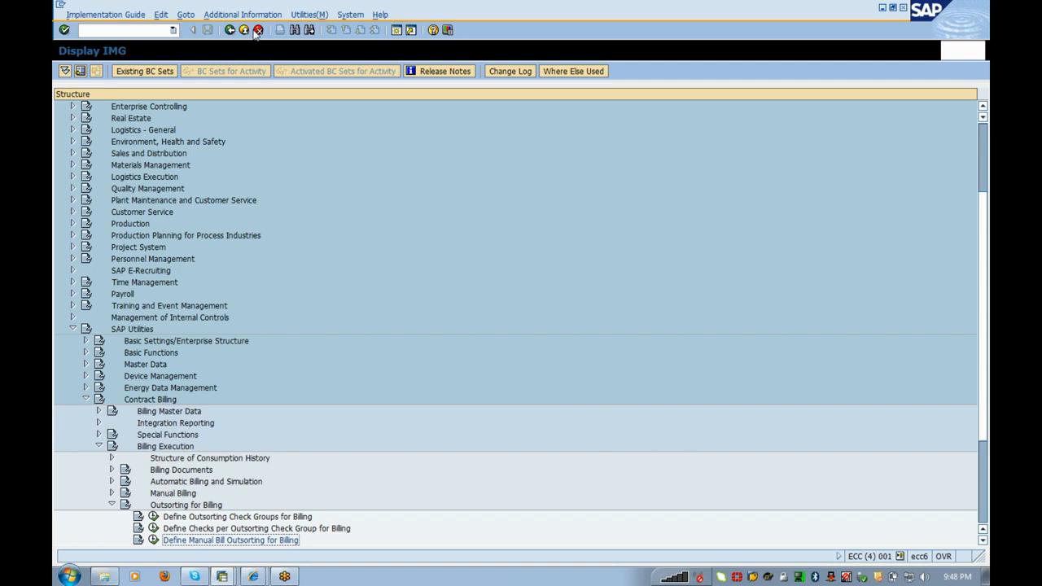
{"action": "left_click", "coordinate": [982, 540]}
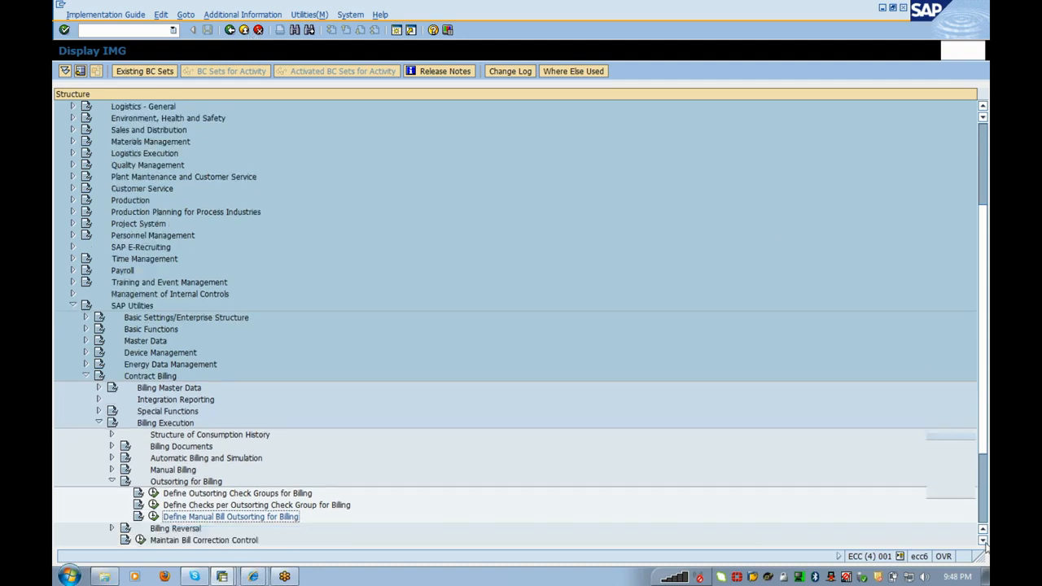
{"action": "left_click", "coordinate": [982, 540]}
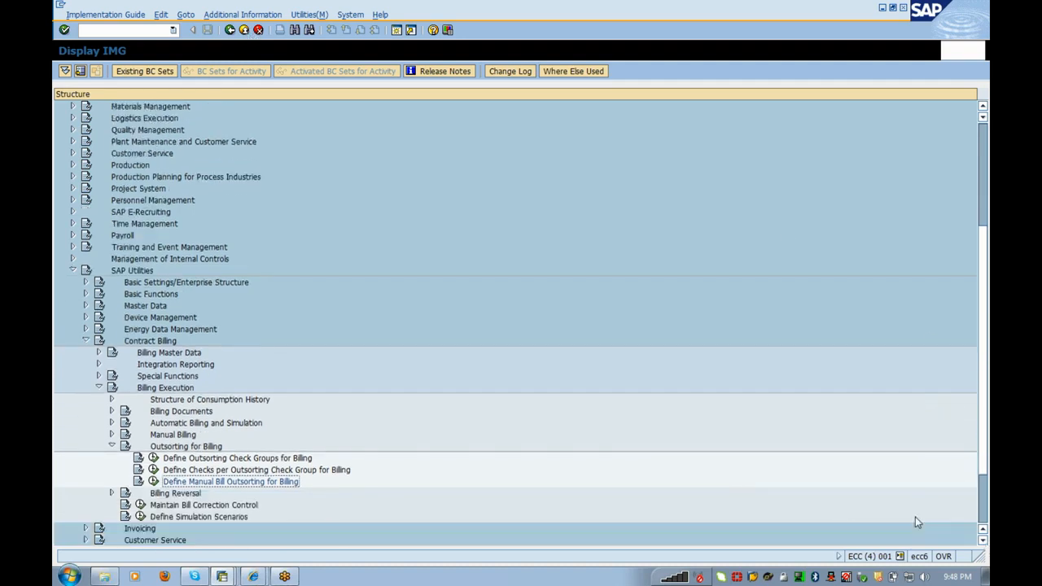
{"action": "left_click", "coordinate": [112, 493]}
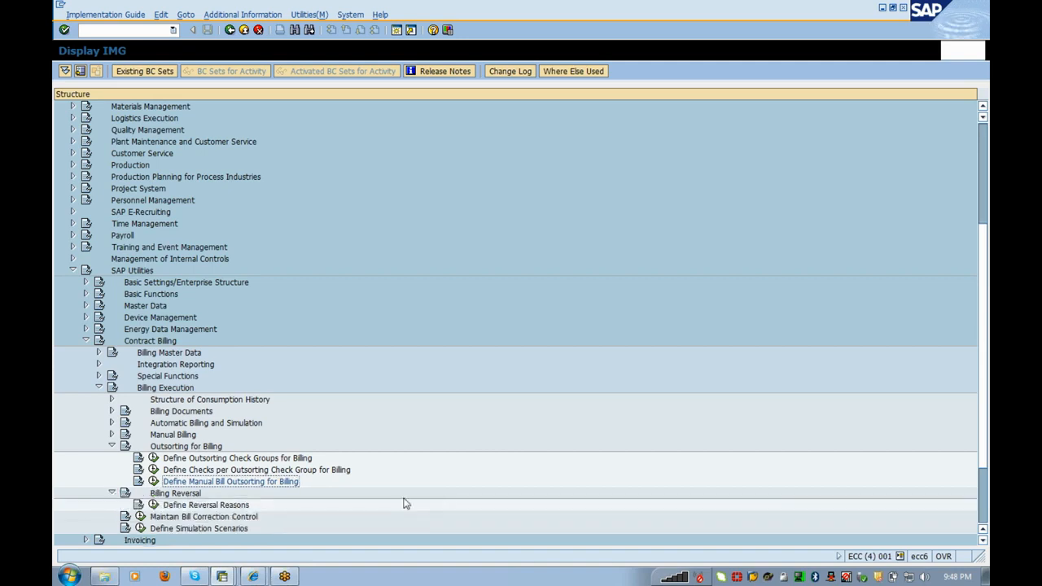
{"action": "left_click", "coordinate": [111, 493]}
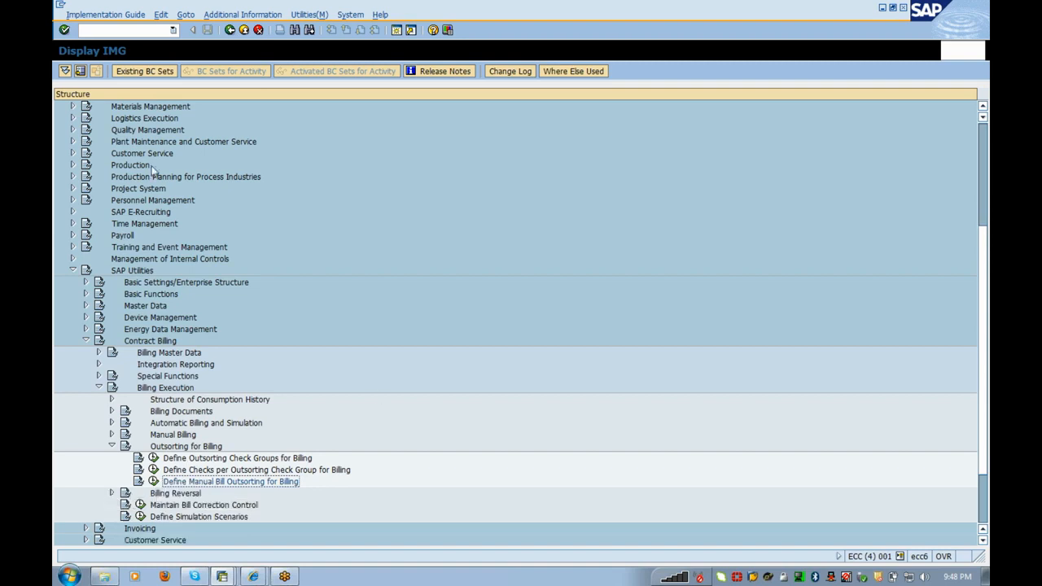
Run transaction CAA3 and display the preset contract account's general data.
{"action": "type", "text": "/"}
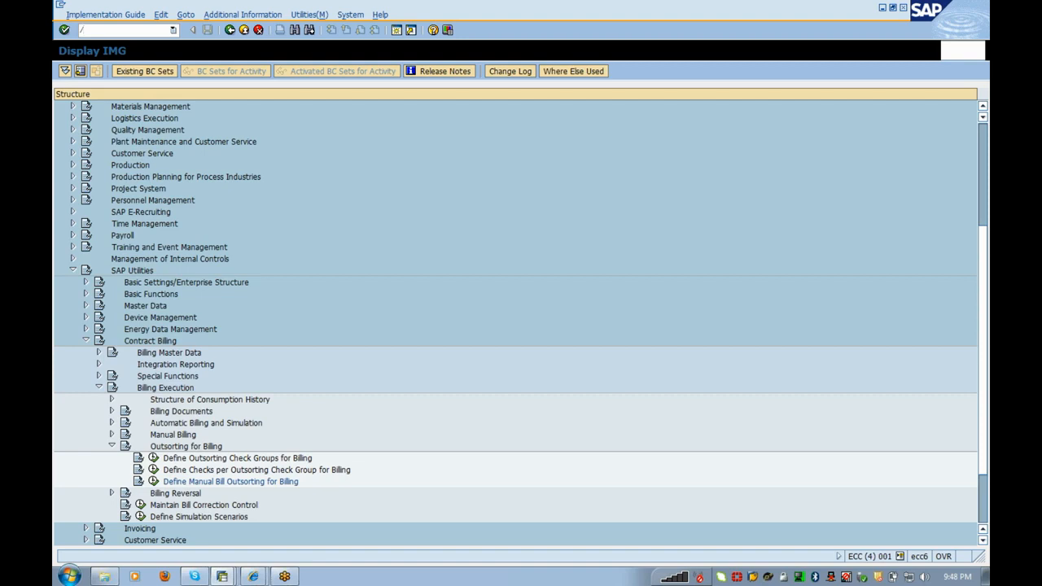
{"action": "type", "text": "ncaa3"}
{"action": "key", "text": "Return"}
{"action": "key", "text": "Return"}
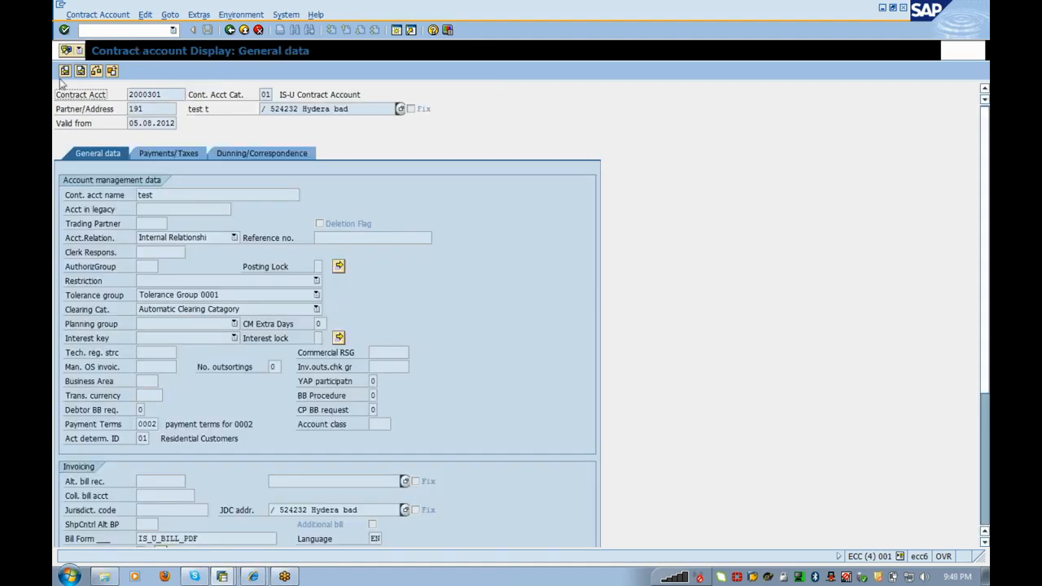
Leave the contract account display and reopen the same account in change mode.
{"action": "left_click", "coordinate": [91, 15]}
{"action": "left_click", "coordinate": [103, 29]}
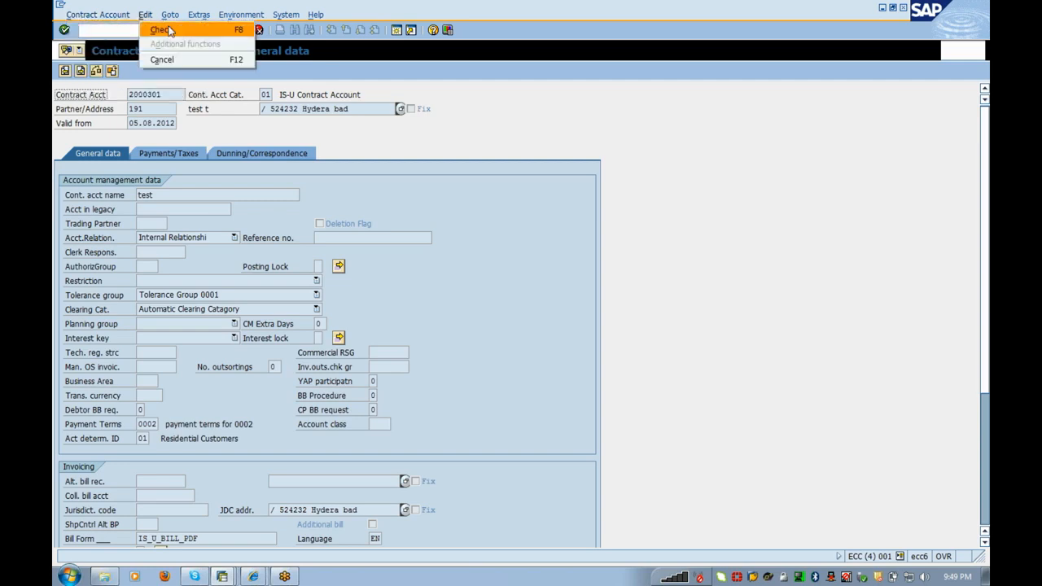
{"action": "left_click", "coordinate": [221, 31]}
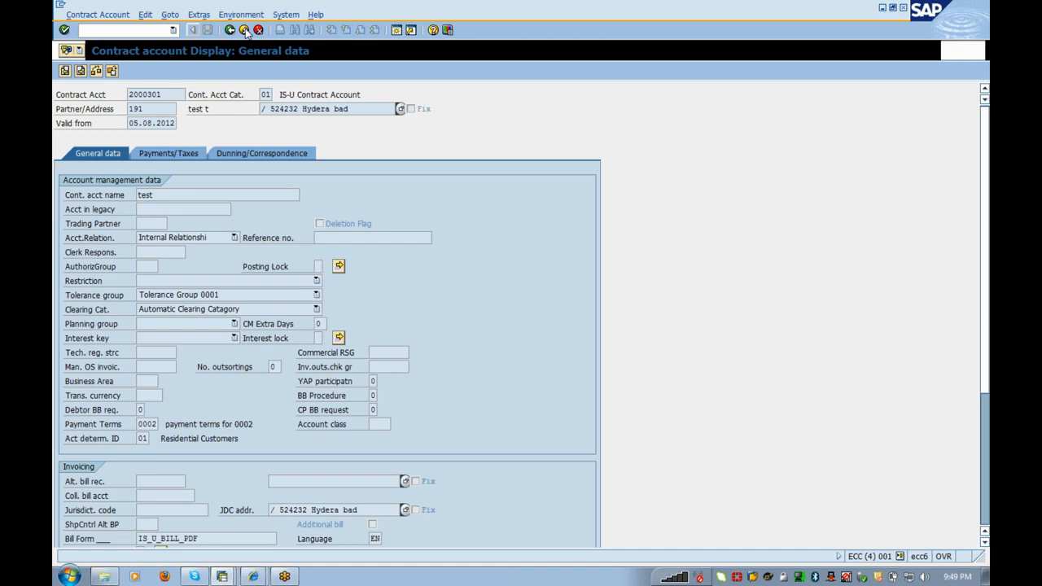
{"action": "left_click", "coordinate": [232, 30]}
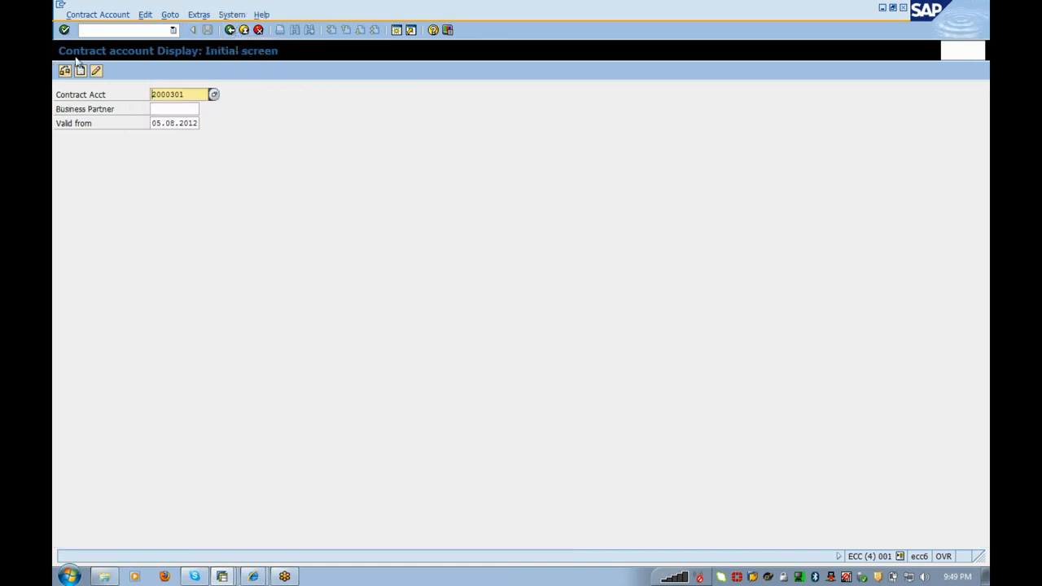
{"action": "left_click", "coordinate": [81, 71]}
{"action": "left_click", "coordinate": [96, 71]}
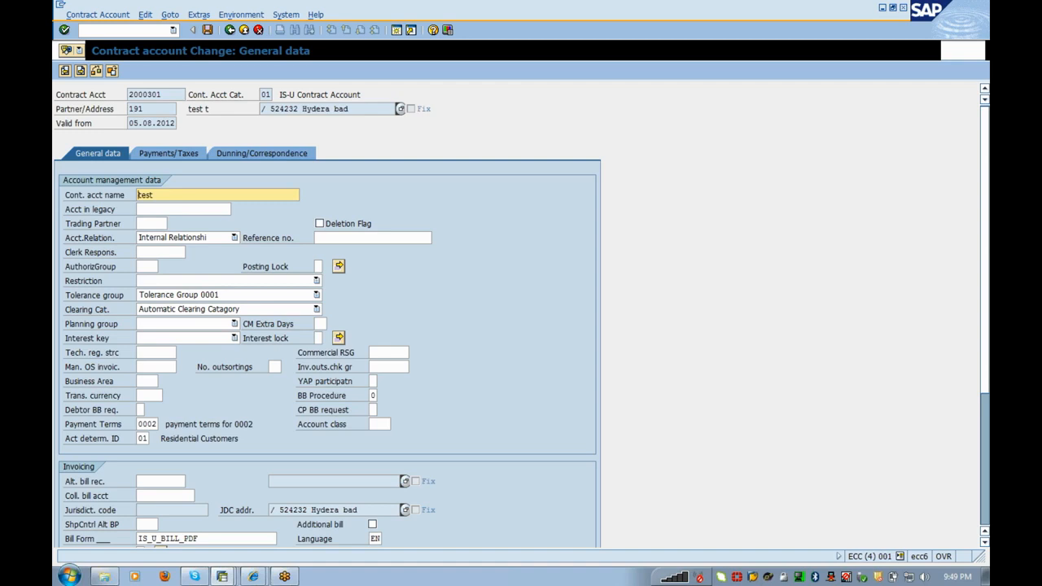
Look up the possible values for the invoicing outsorting check group, and exit the contract account without saving.
{"action": "left_click", "coordinate": [389, 367]}
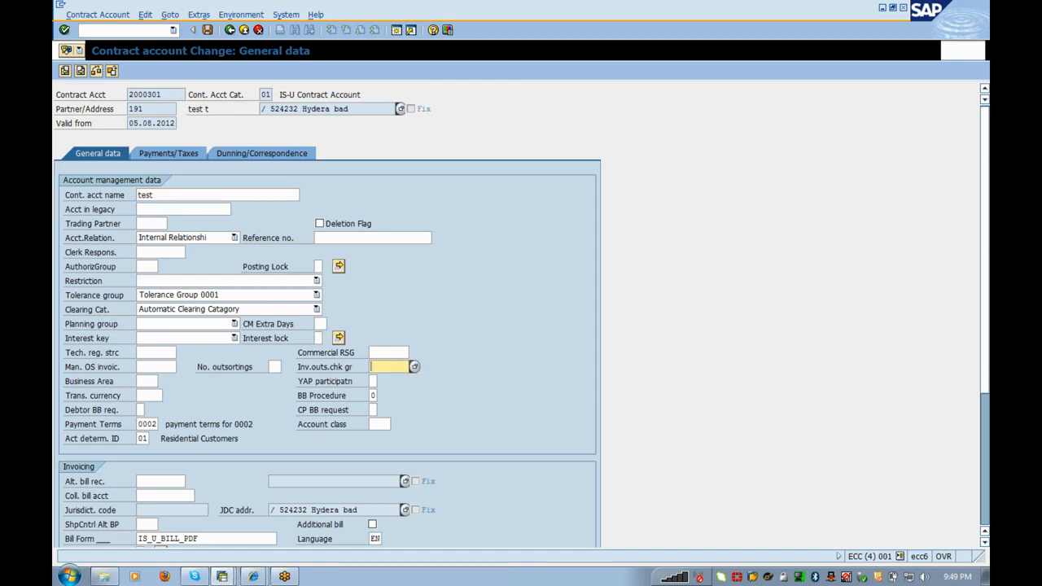
{"action": "left_click", "coordinate": [414, 367]}
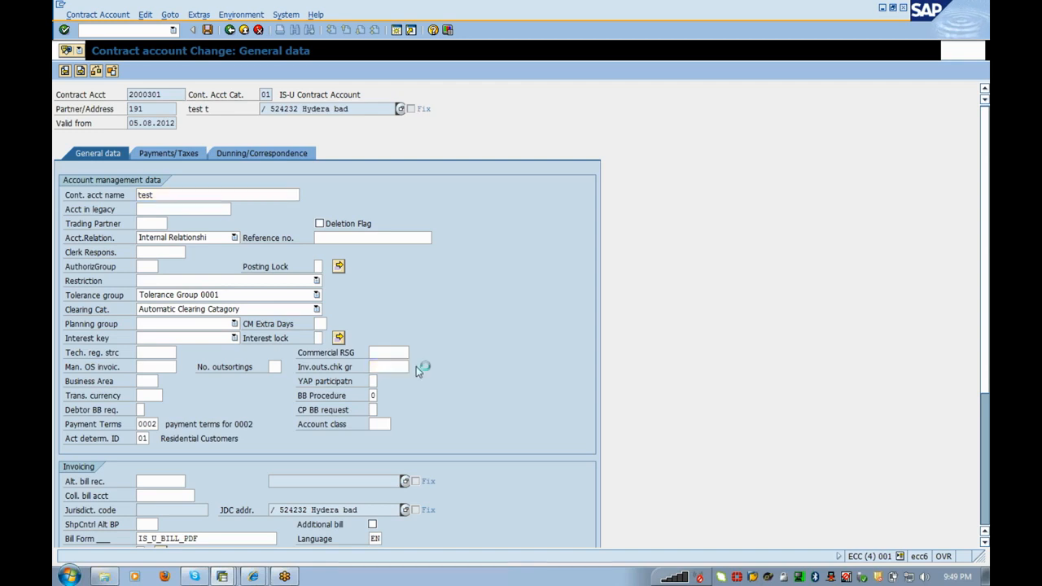
{"action": "left_click", "coordinate": [277, 227]}
{"action": "left_click", "coordinate": [244, 30]}
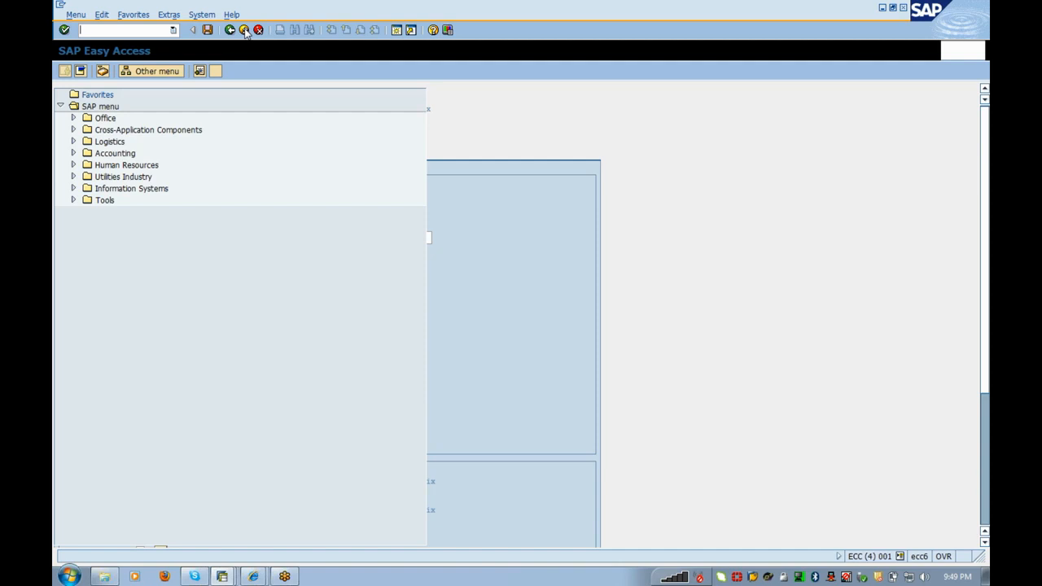
Run transaction ES22, look up the available contracts and display the one named "Dummy Contract".
{"action": "type", "text": "/nes"}
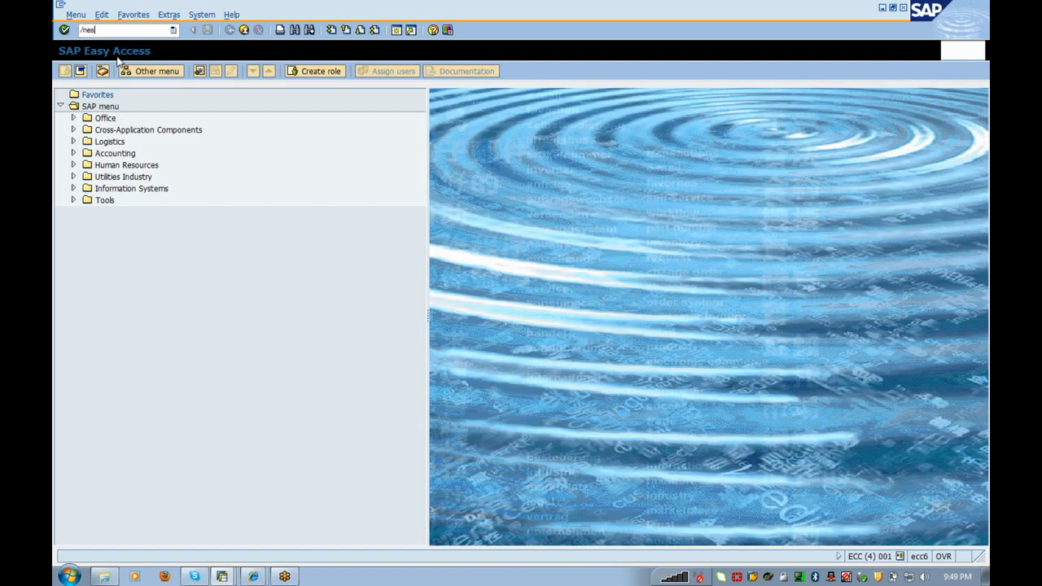
{"action": "type", "text": "22"}
{"action": "key", "text": "Return"}
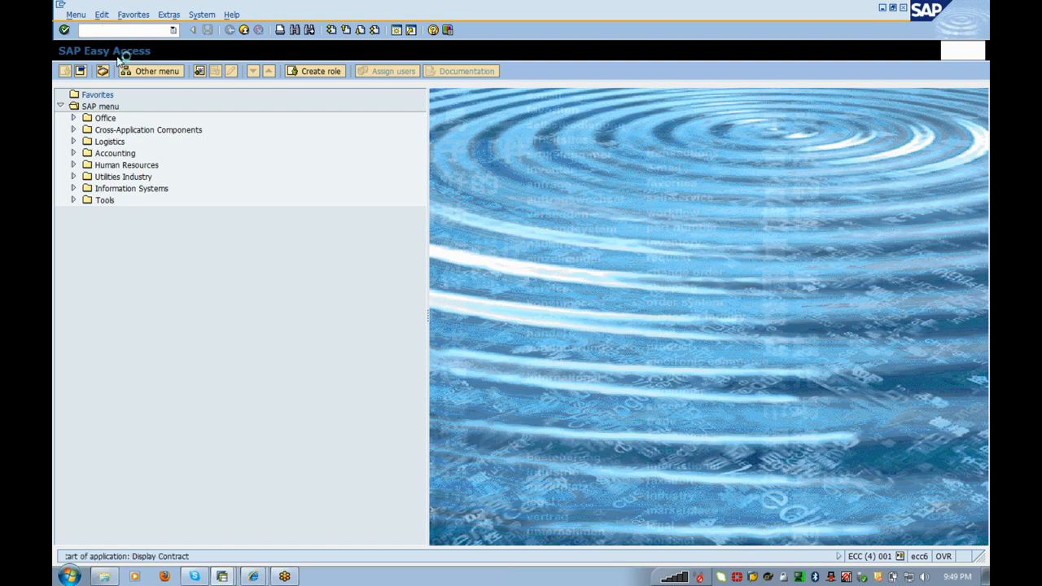
{"action": "key", "text": "F4"}
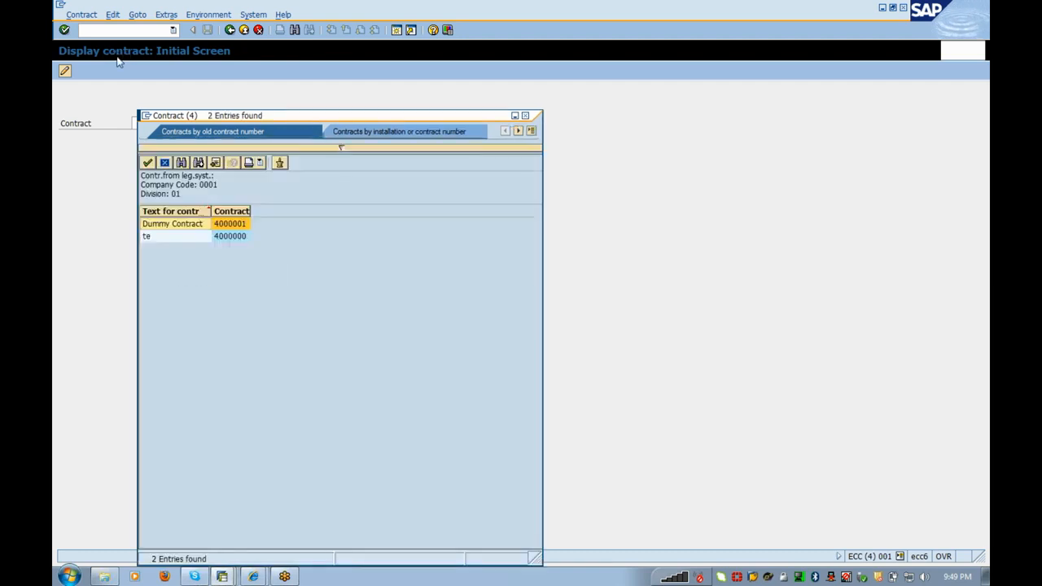
{"action": "key", "text": "Return"}
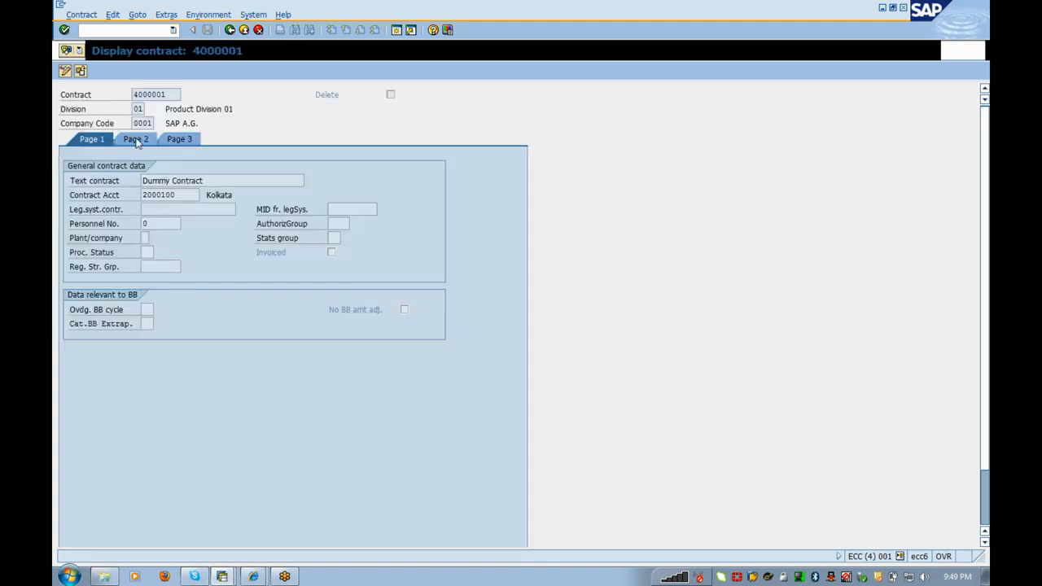
Switch the contract to change mode and assign outsorting check group 1000 in its billing-relevant data.
{"action": "left_click", "coordinate": [135, 140]}
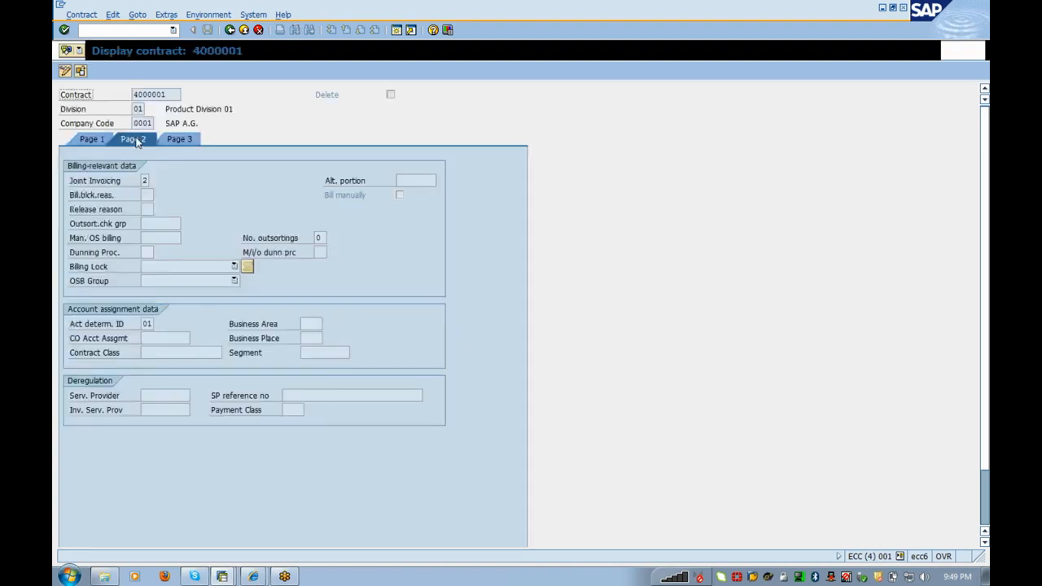
{"action": "left_click", "coordinate": [65, 70]}
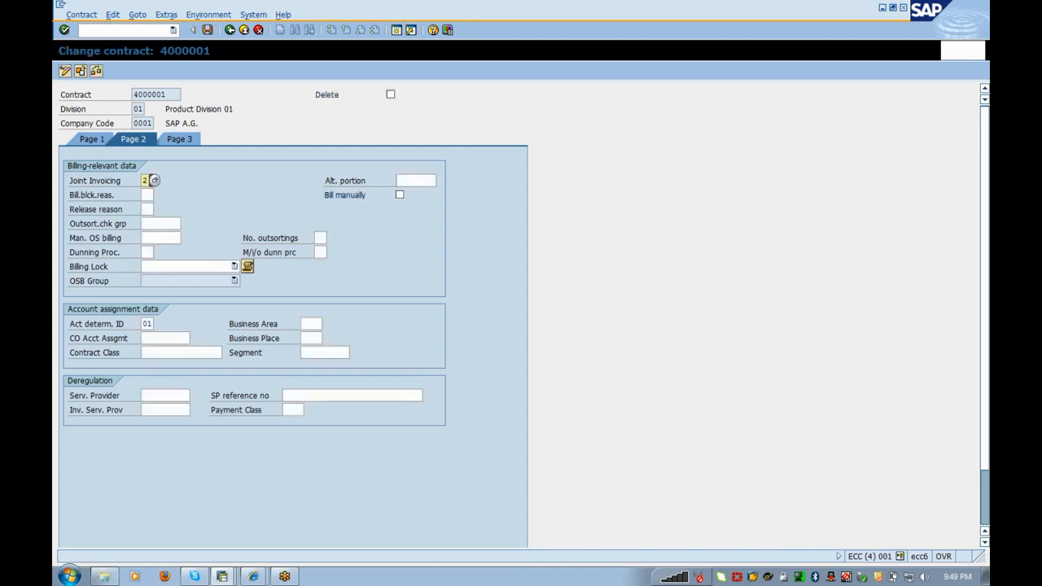
{"action": "left_click", "coordinate": [163, 224]}
{"action": "left_click", "coordinate": [187, 223]}
{"action": "left_click", "coordinate": [155, 265]}
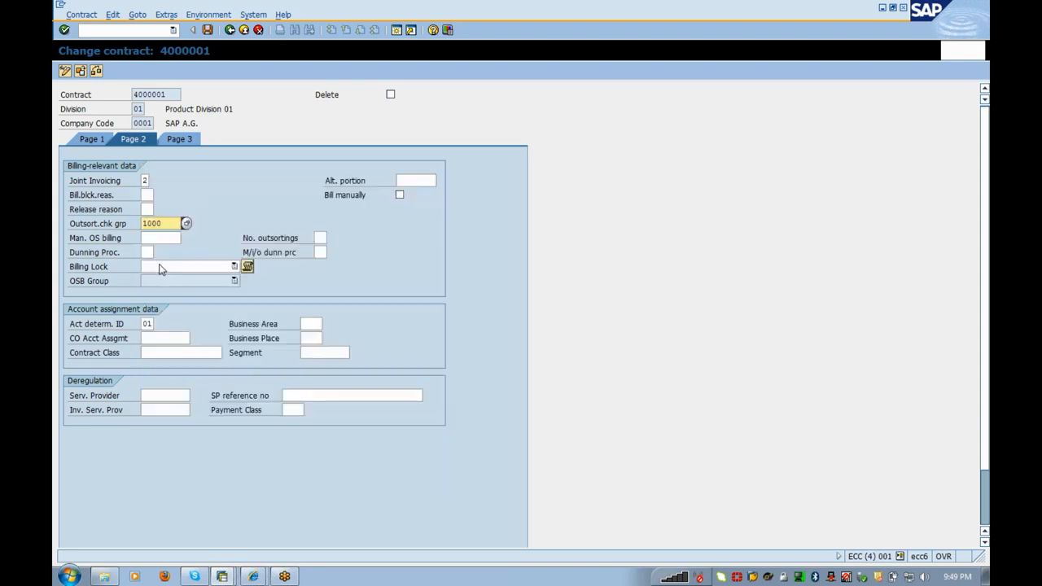
{"action": "key", "text": "Return"}
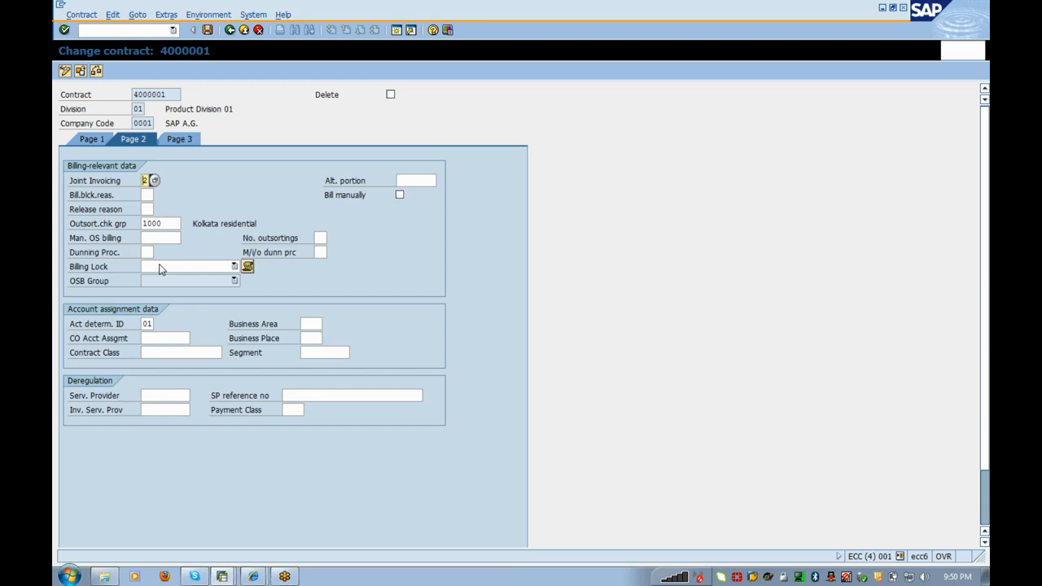
{"action": "key", "text": "alt+Tab"}
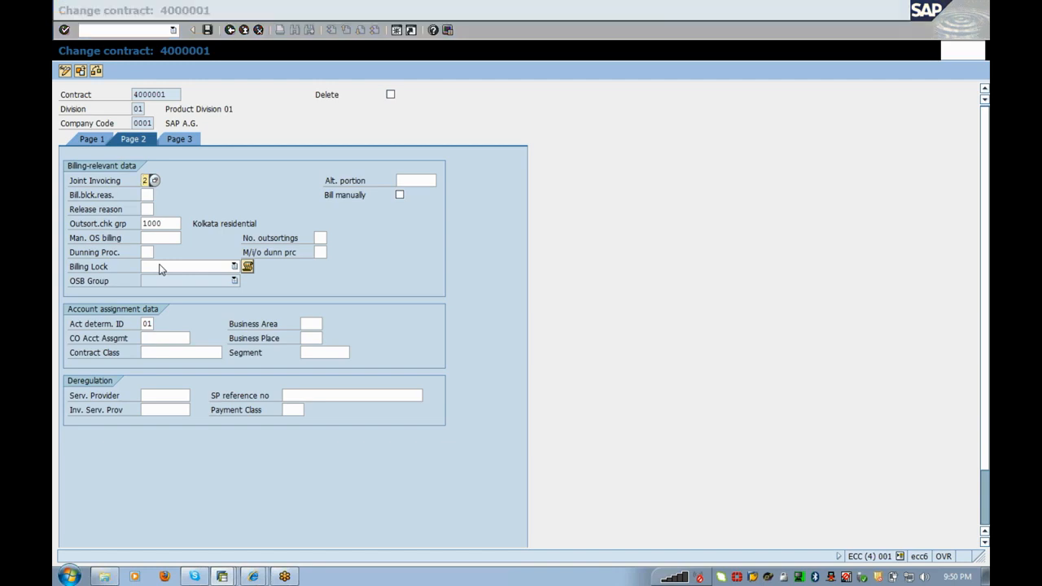
Return to the implementation guide, collapse Process Execution and expand Outsorting for Billing under Billing Execution.
{"action": "key", "text": "Tab"}
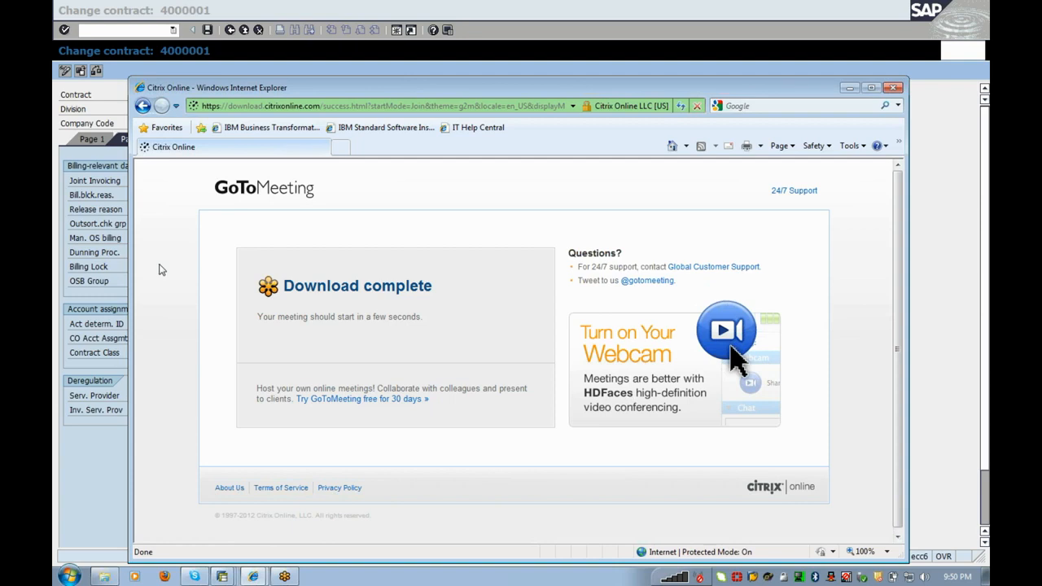
{"action": "key", "text": "alt+Tab"}
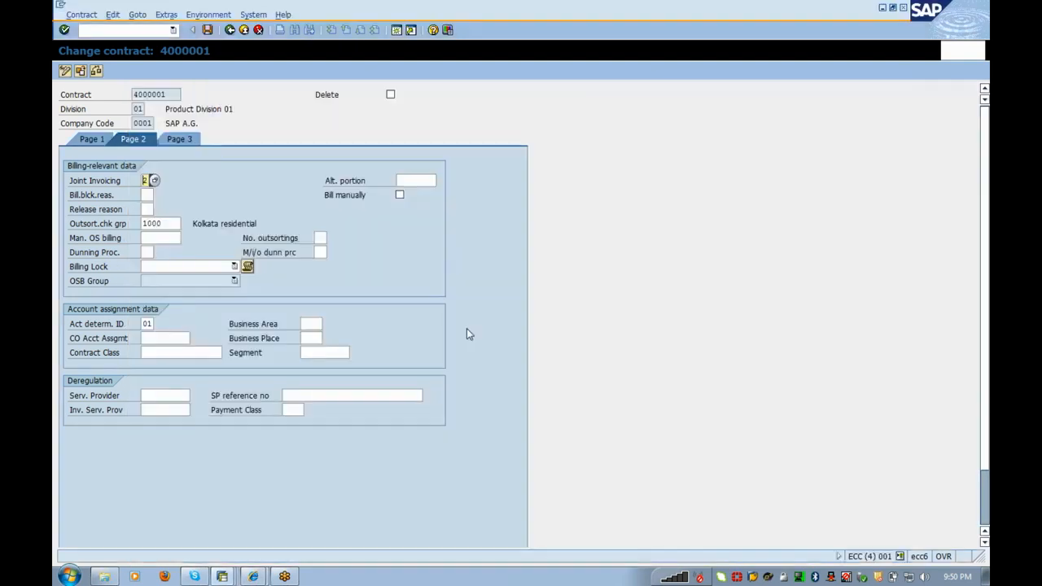
{"action": "left_click", "coordinate": [223, 576]}
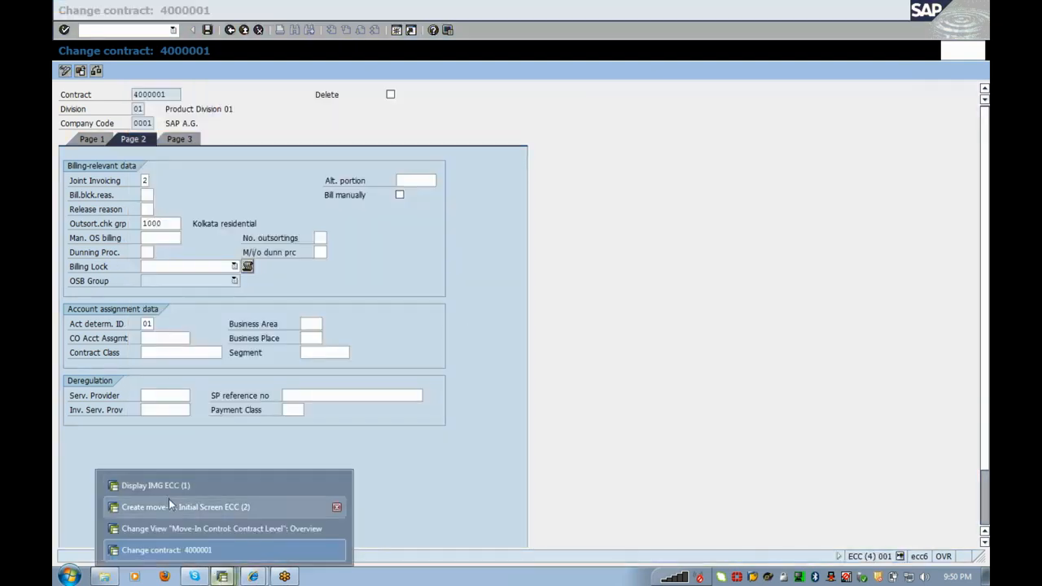
{"action": "left_click", "coordinate": [196, 506]}
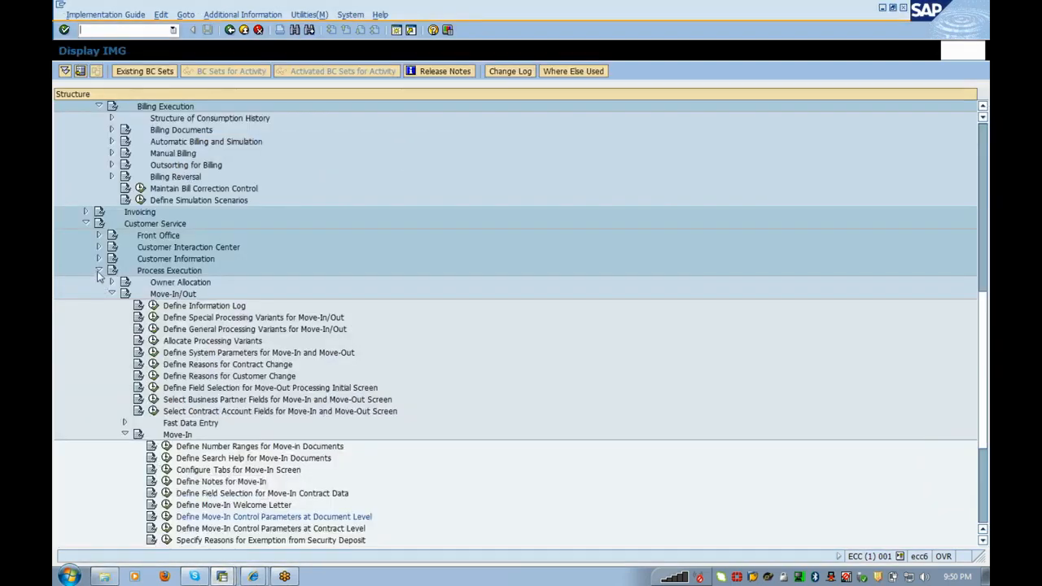
{"action": "left_click", "coordinate": [98, 272]}
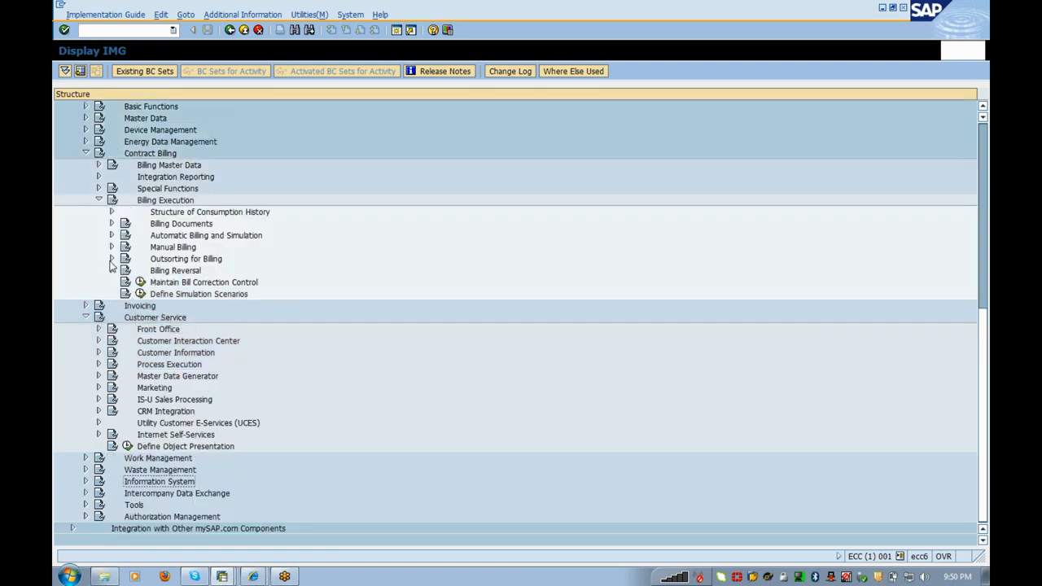
{"action": "left_click", "coordinate": [111, 258]}
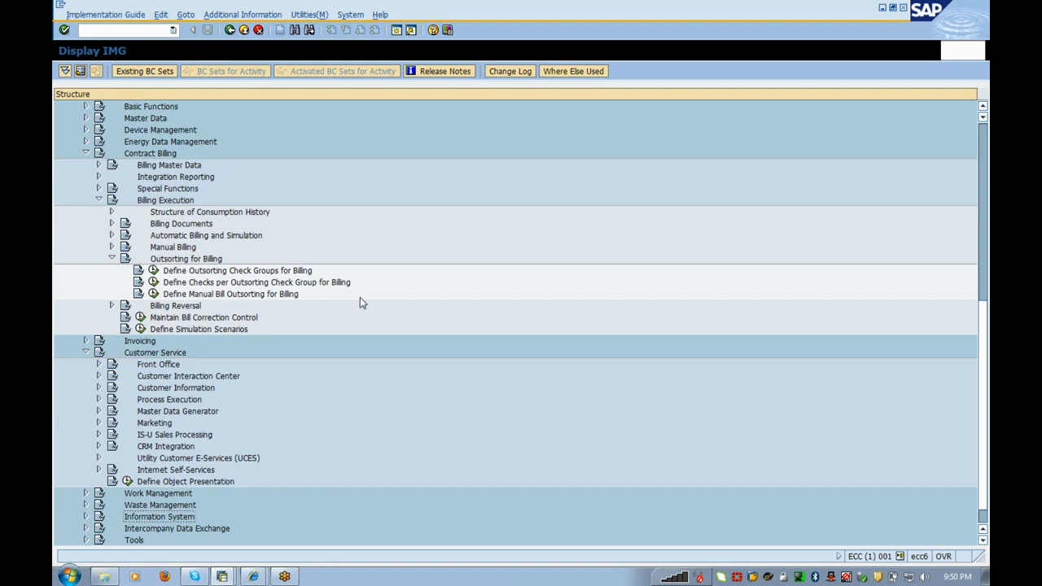
{"action": "key", "text": "alt+Tab"}
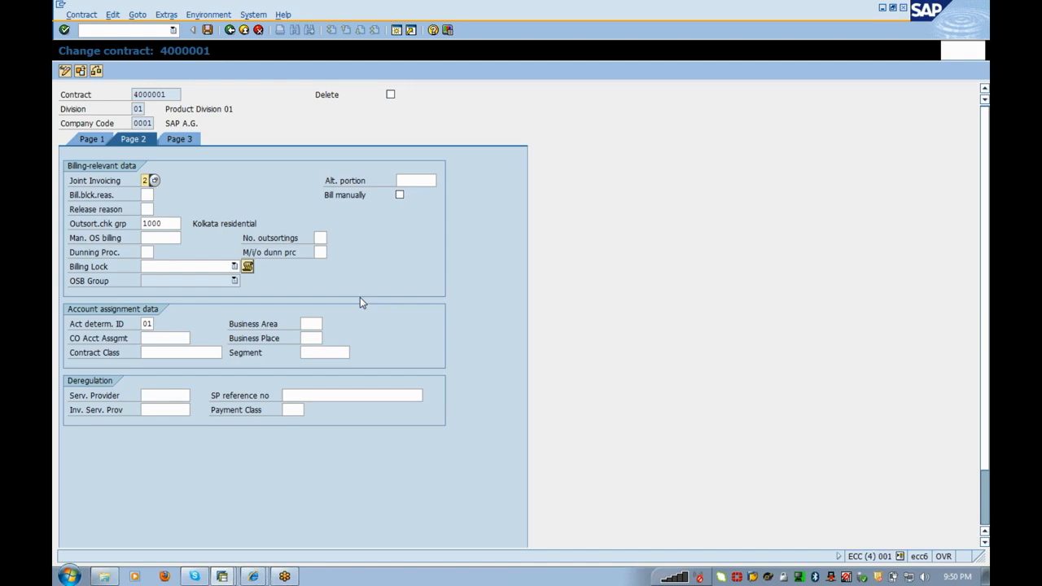
{"action": "key", "text": "alt+Tab"}
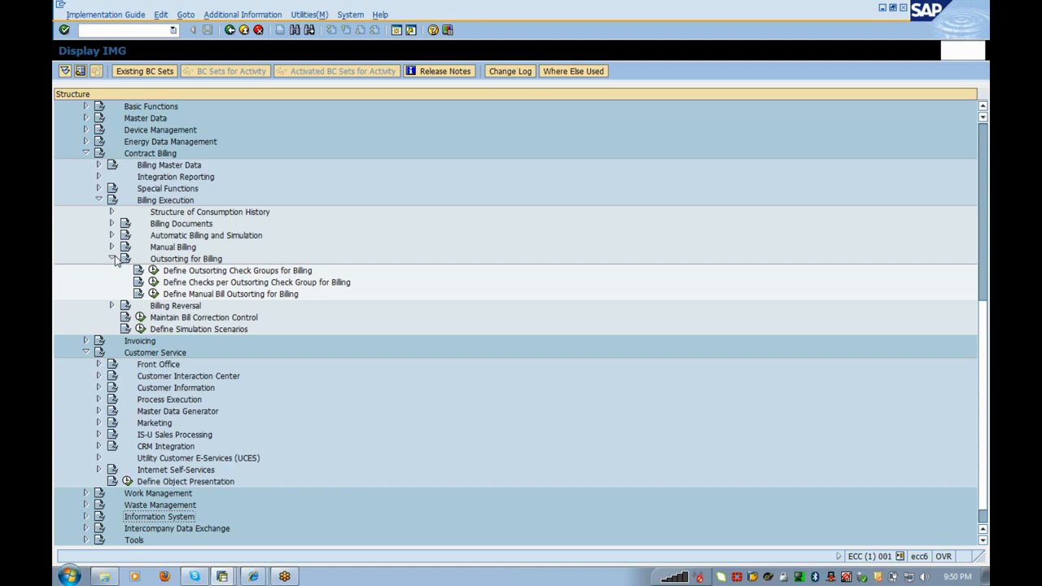
Expand Invoicing down to Outsorting for Invoicing under Invoice Processing and open the activity defining its outsorting check groups.
{"action": "left_click", "coordinate": [86, 342]}
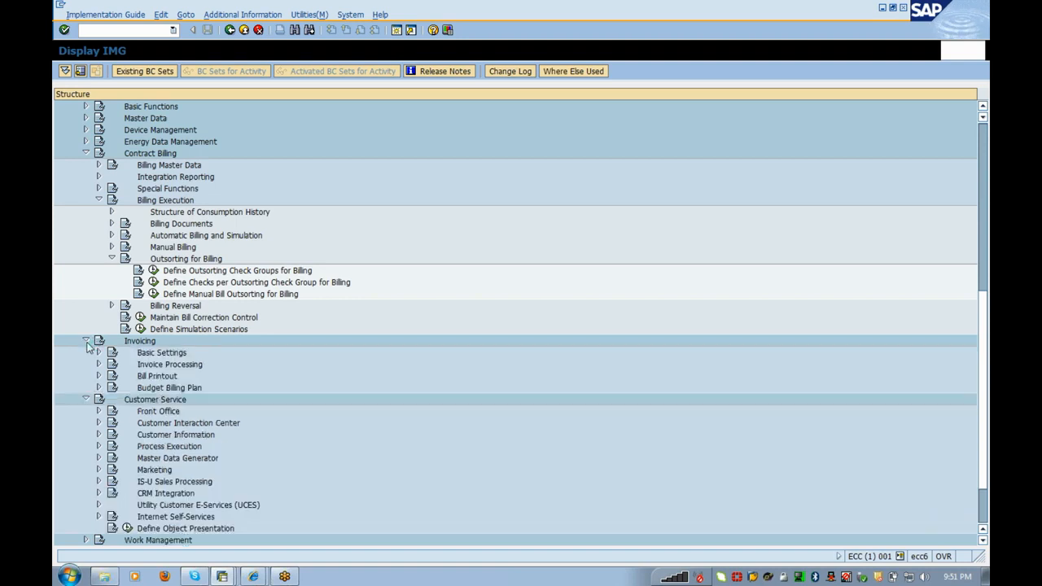
{"action": "left_click", "coordinate": [98, 352]}
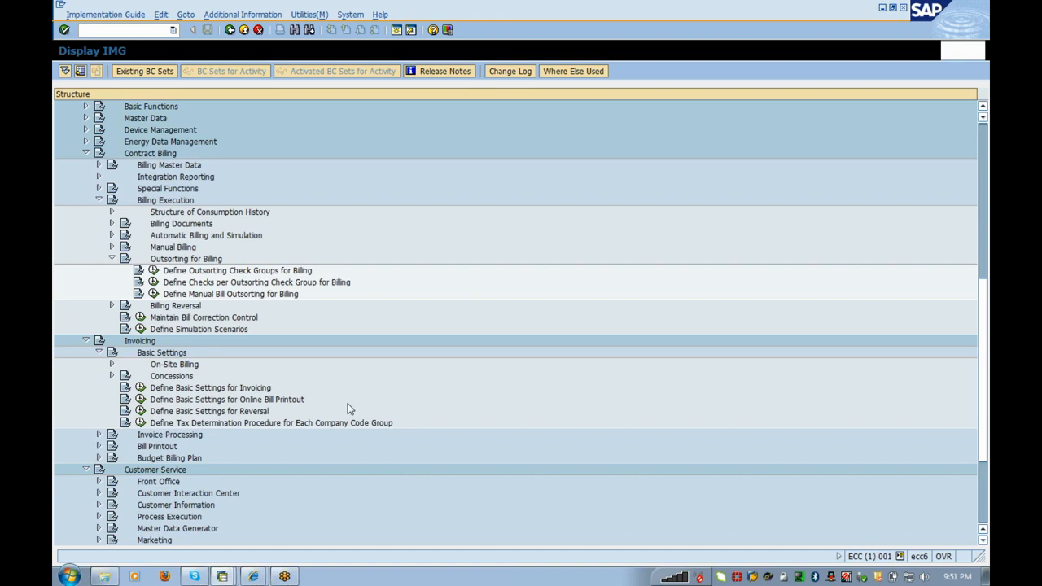
{"action": "left_click", "coordinate": [98, 435]}
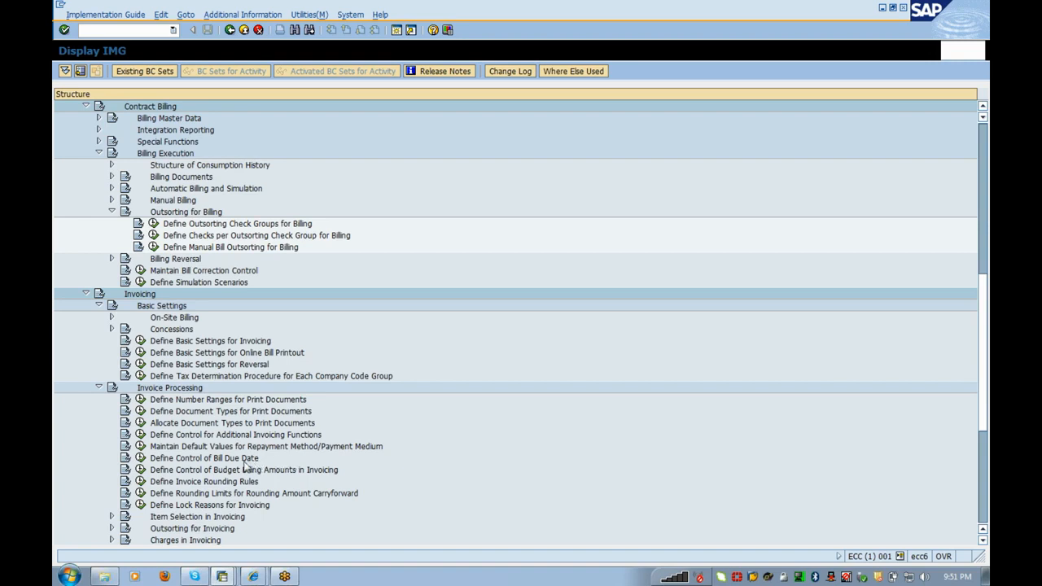
{"action": "left_click", "coordinate": [111, 317]}
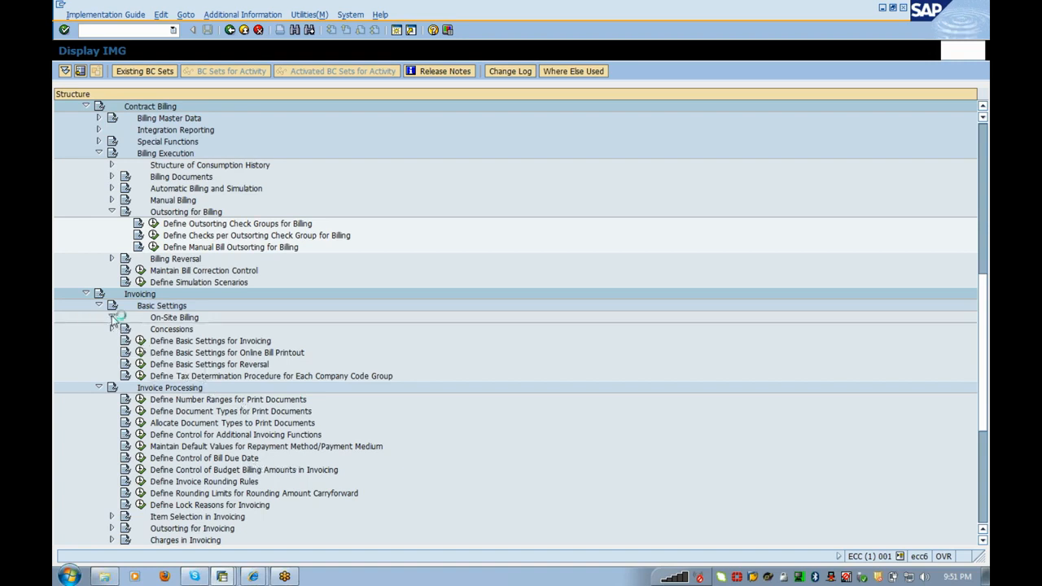
{"action": "left_click", "coordinate": [112, 317]}
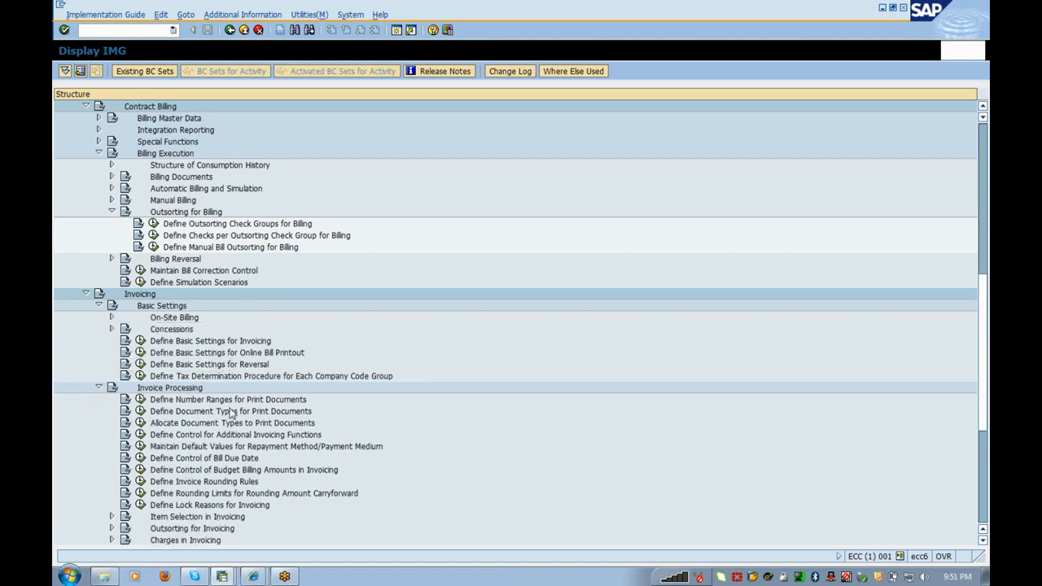
{"action": "left_click", "coordinate": [112, 528]}
{"action": "left_click", "coordinate": [153, 516]}
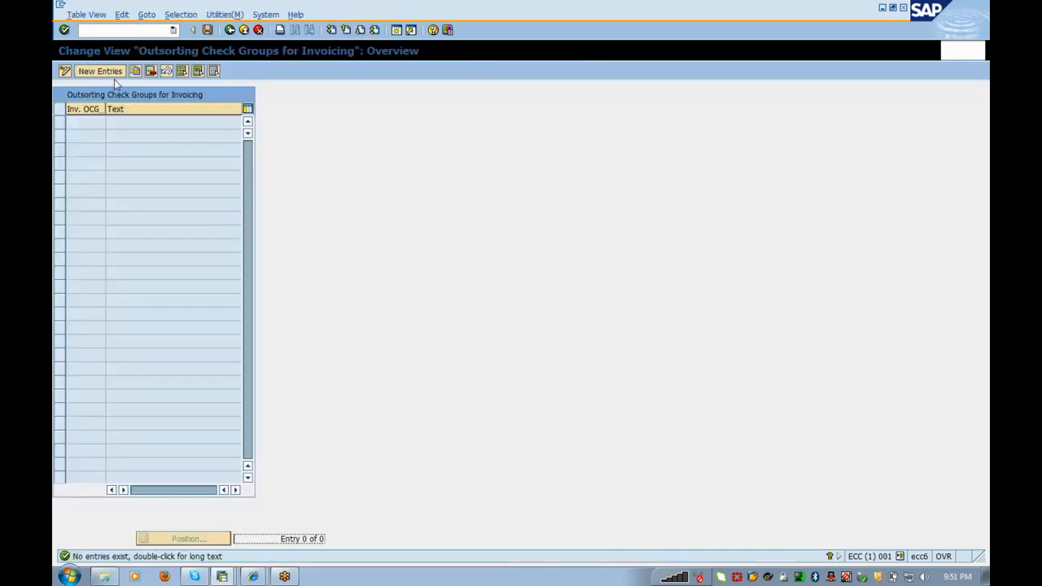
Create invoicing outsorting check group 1000 with the text "residential outsort", save it and return to the implementation guide.
{"action": "left_click", "coordinate": [114, 77]}
{"action": "type", "text": "1000"}
{"action": "key", "text": "Tab"}
{"action": "type", "text": "residenta"}
{"action": "key", "text": "BackSpace"}
{"action": "type", "text": "ial"}
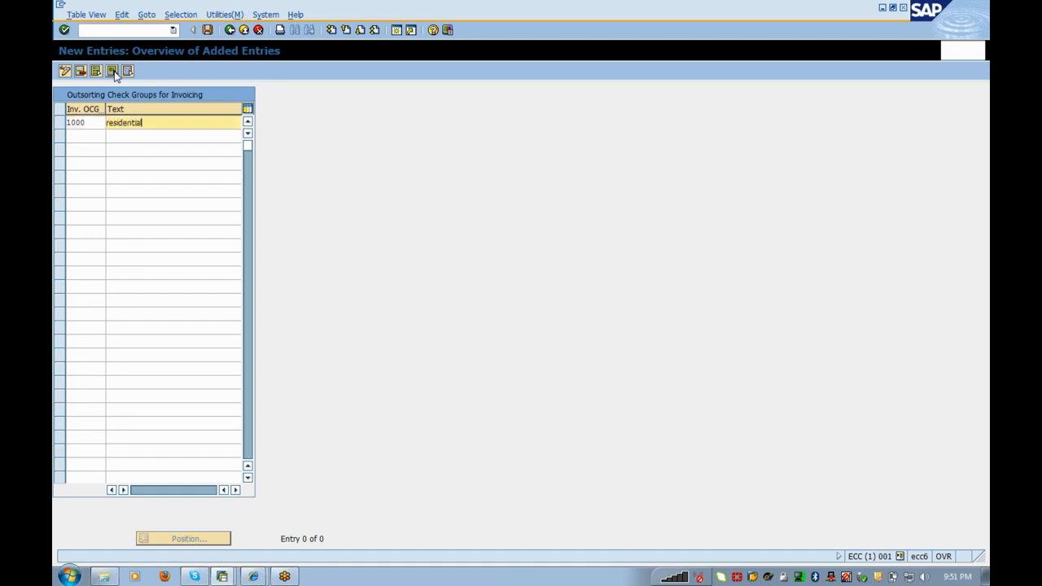
{"action": "type", "text": " outsort"}
{"action": "key", "text": "Return"}
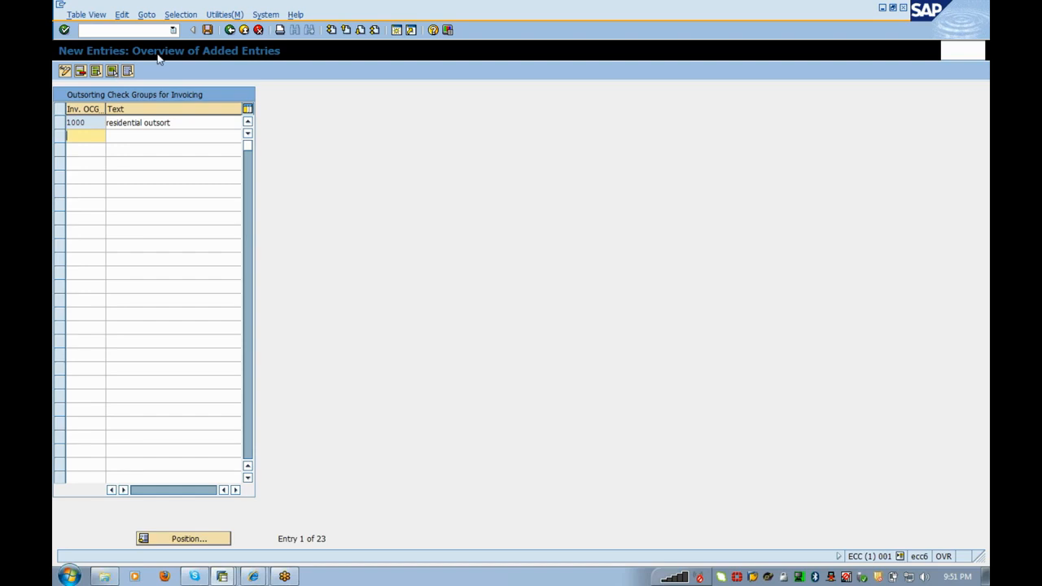
{"action": "left_click", "coordinate": [208, 31]}
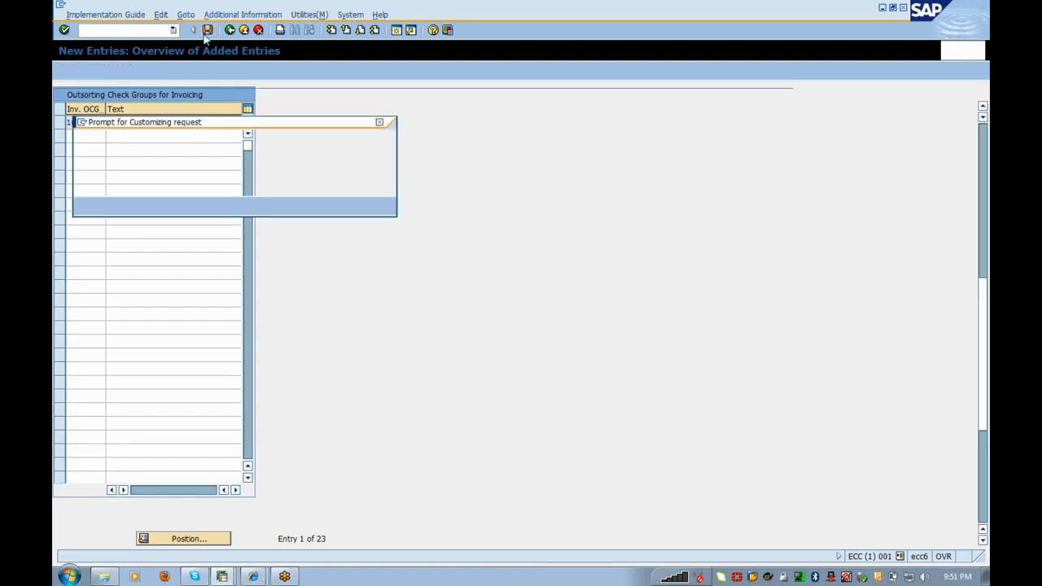
{"action": "key", "text": "Return"}
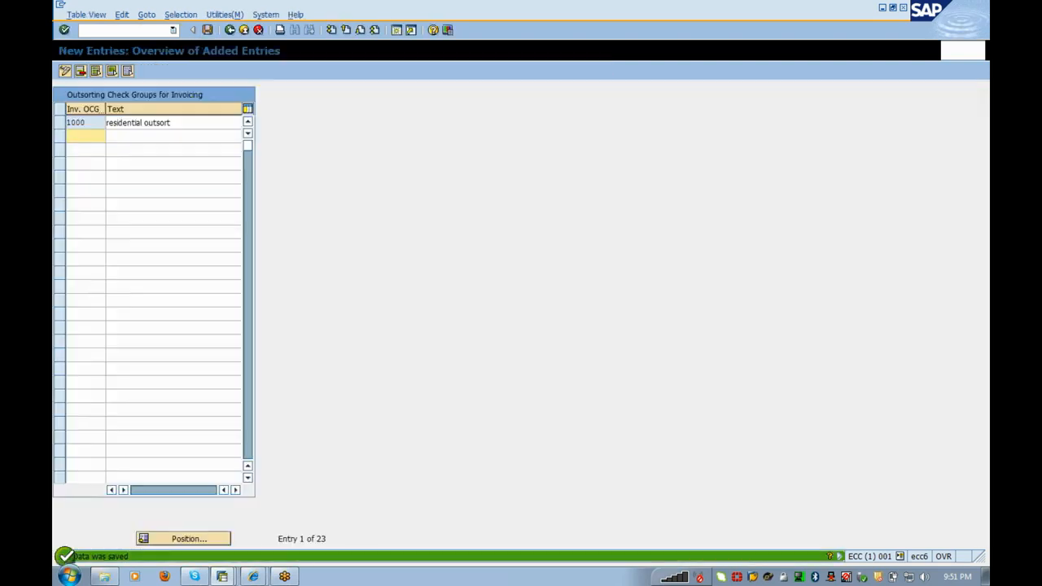
{"action": "left_click", "coordinate": [230, 30]}
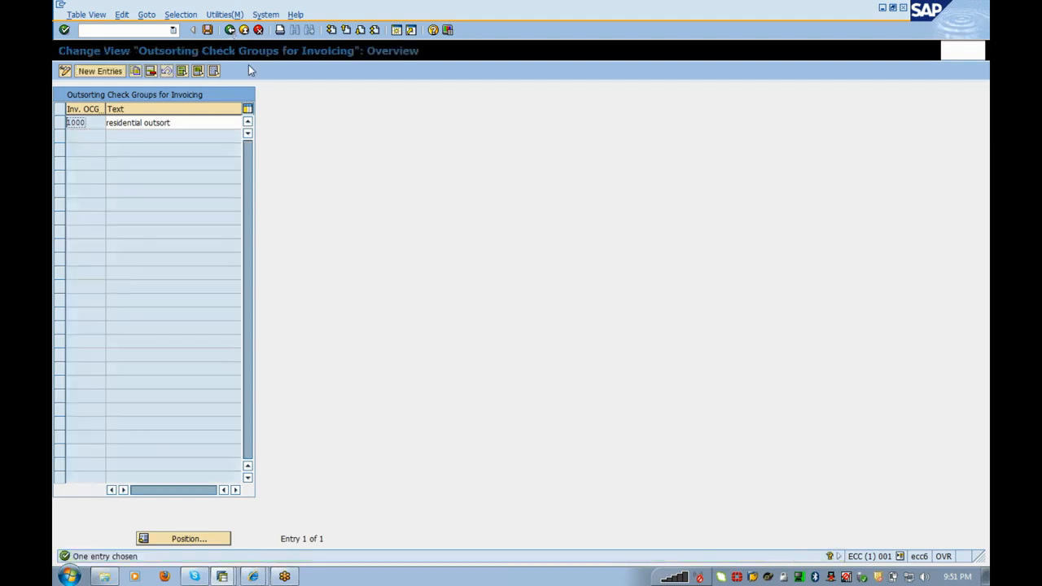
{"action": "left_click", "coordinate": [244, 30]}
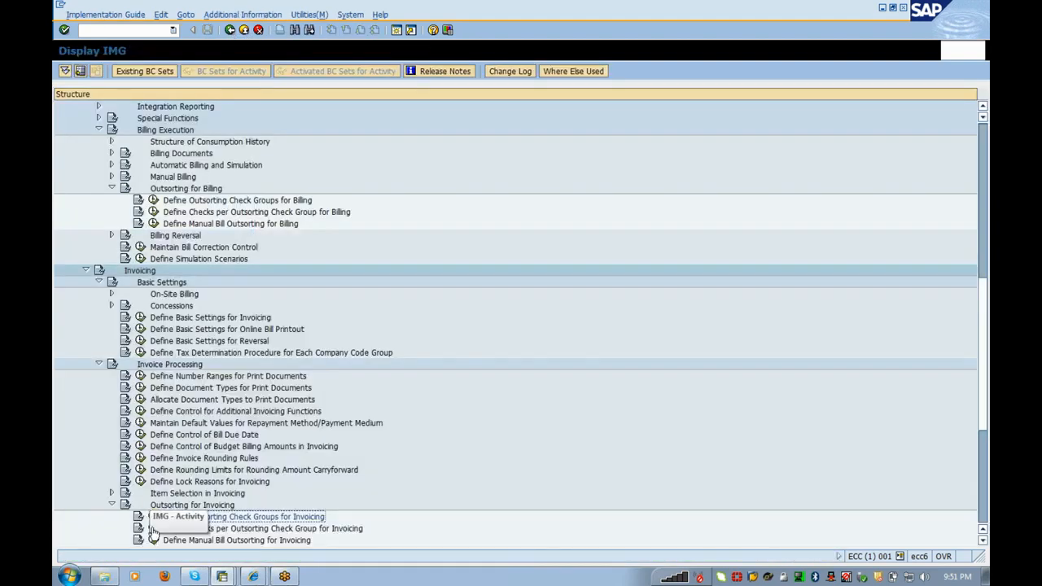
Open the activity for checks per invoicing outsorting check group and start a new entry for group 1000.
{"action": "left_click", "coordinate": [153, 528]}
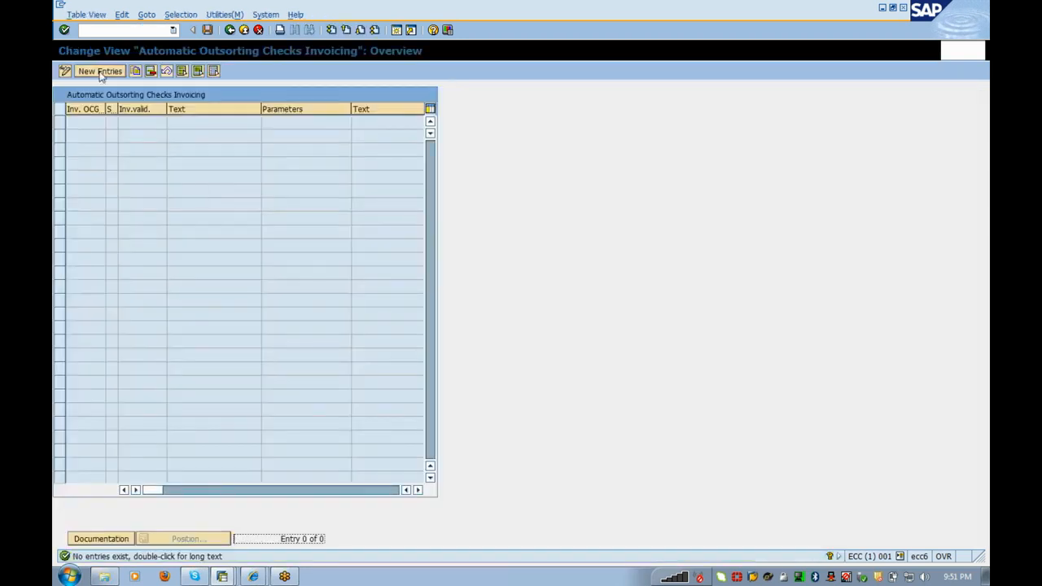
{"action": "left_click", "coordinate": [94, 71]}
{"action": "type", "text": "1000"}
{"action": "key", "text": "Tab"}
{"action": "key", "text": "Tab"}
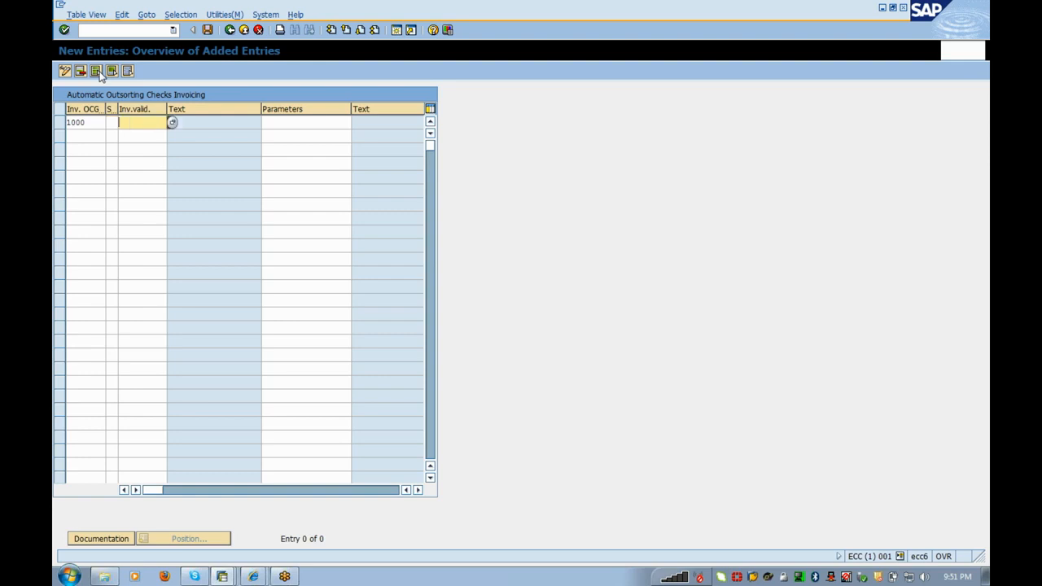
Assign invoicing validation AMOUNT2 to the new automatic check entry.
{"action": "key", "text": "Tab"}
{"action": "key", "text": "Tab"}
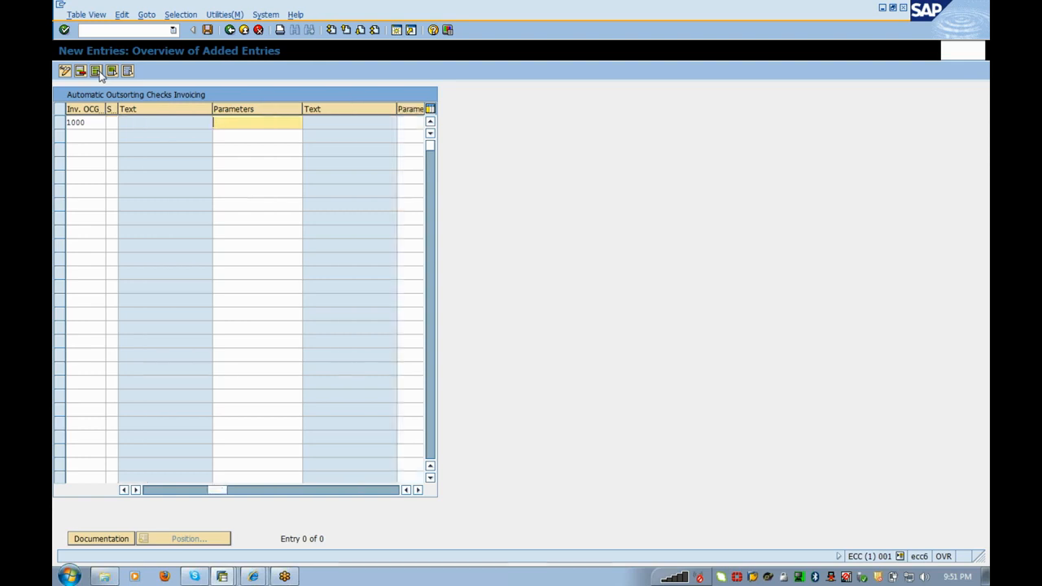
{"action": "key", "text": "Tab"}
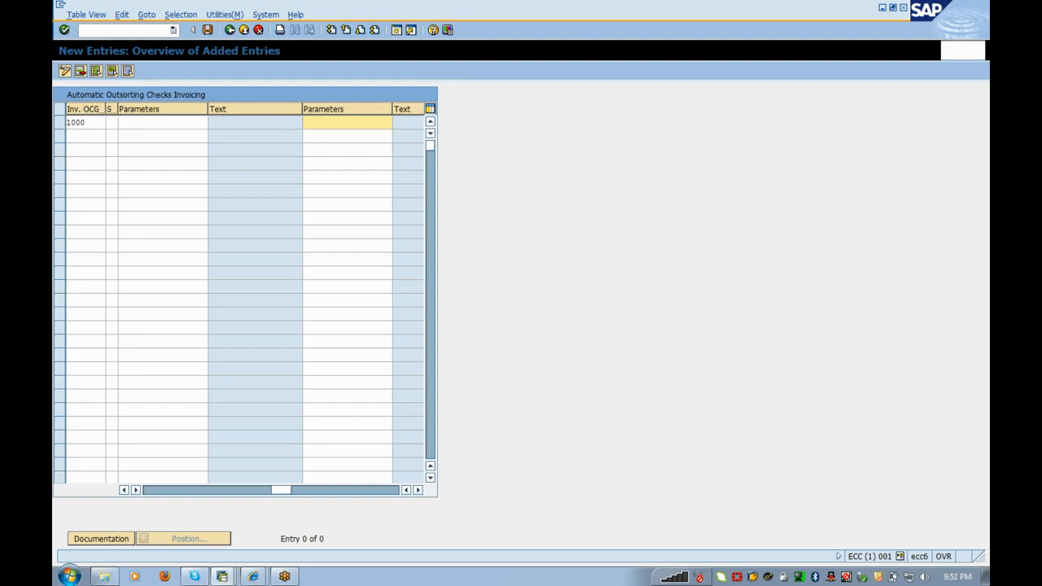
{"action": "left_click", "coordinate": [112, 122]}
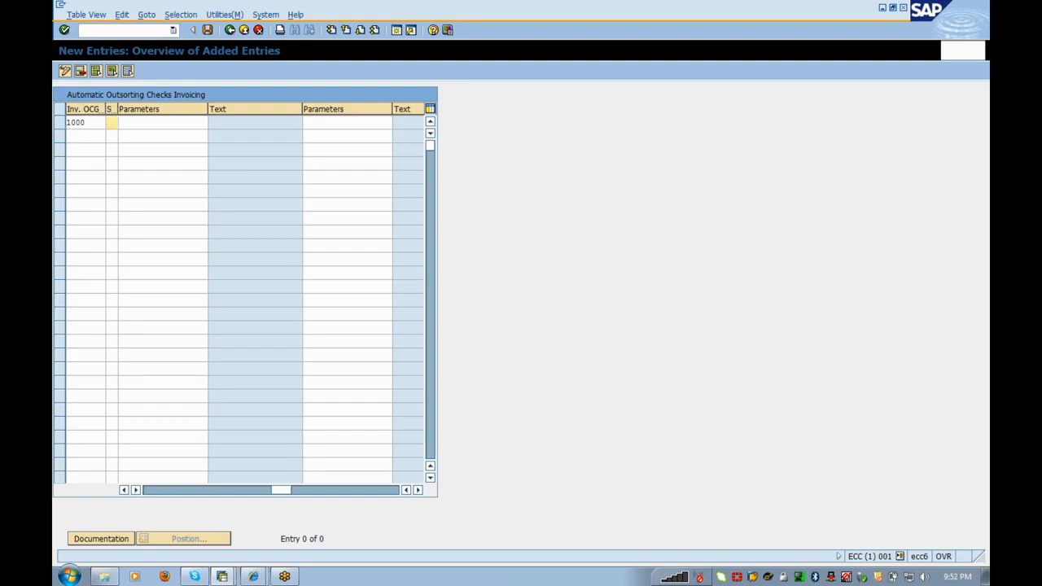
{"action": "left_click_drag", "start_coordinate": [284, 495], "coordinate": [149, 503]}
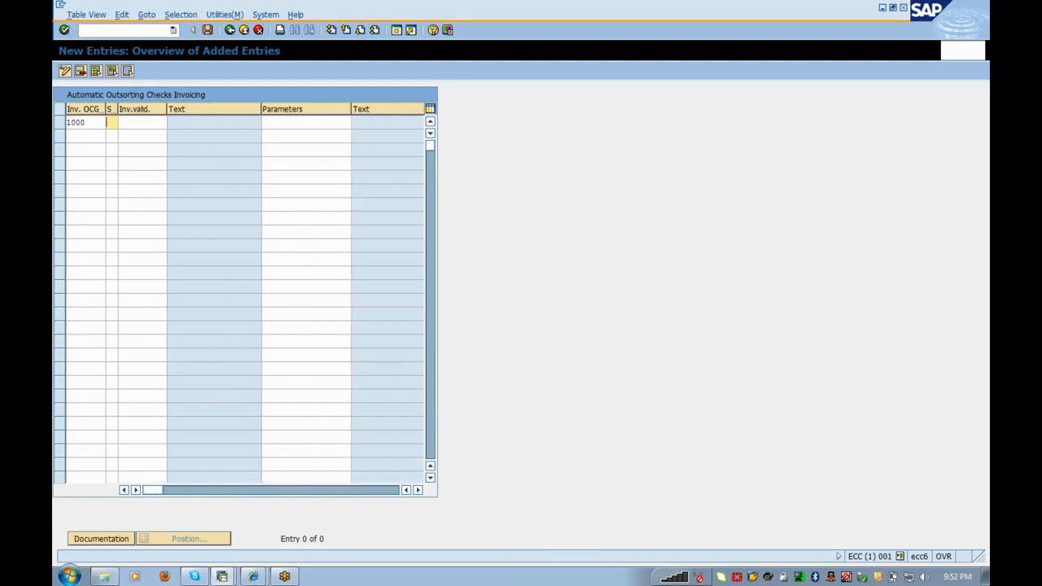
{"action": "left_click", "coordinate": [153, 123]}
{"action": "left_click", "coordinate": [170, 123]}
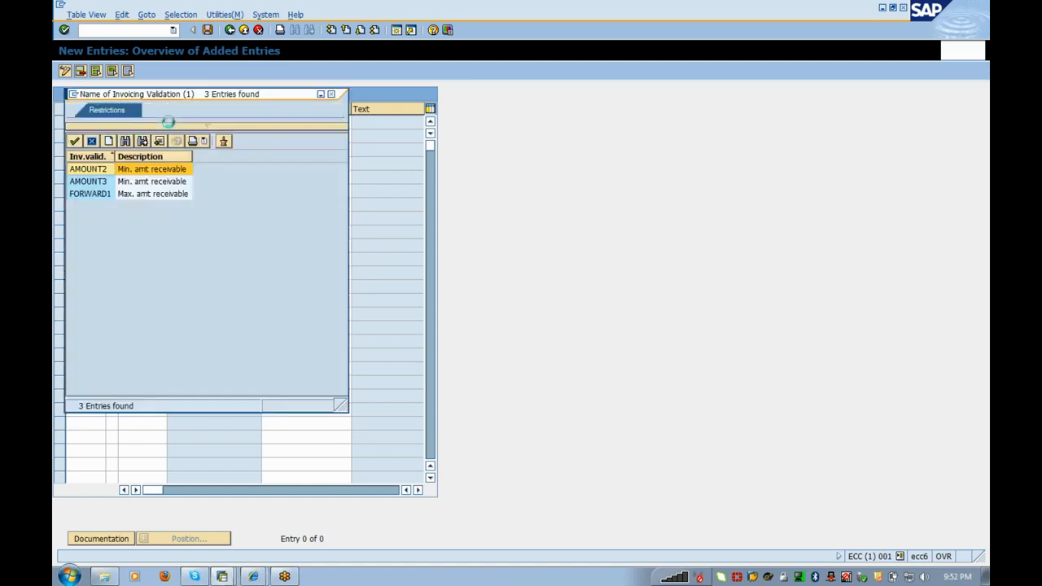
{"action": "double_click", "coordinate": [135, 169]}
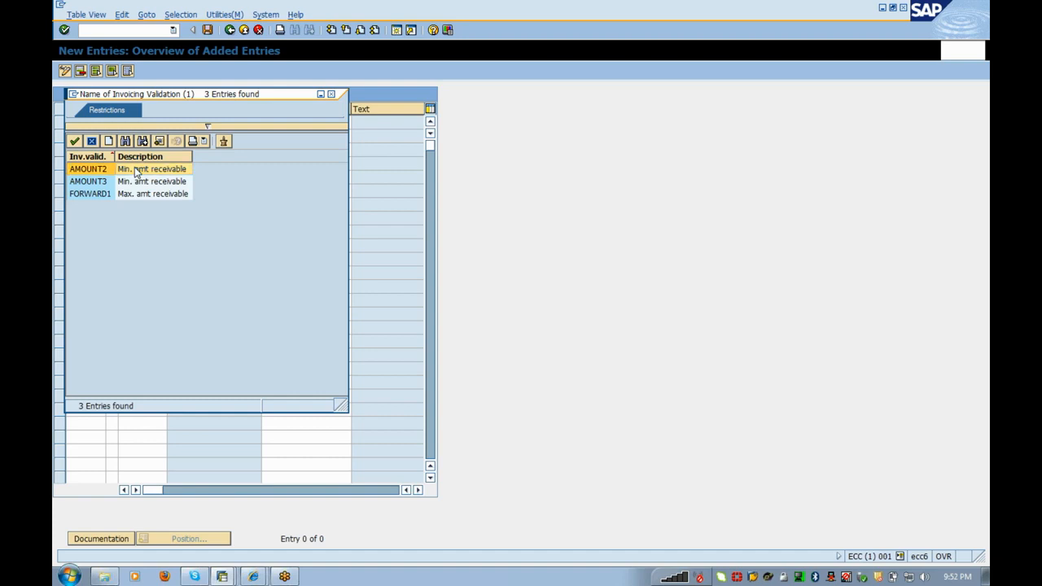
{"action": "key", "text": "Return"}
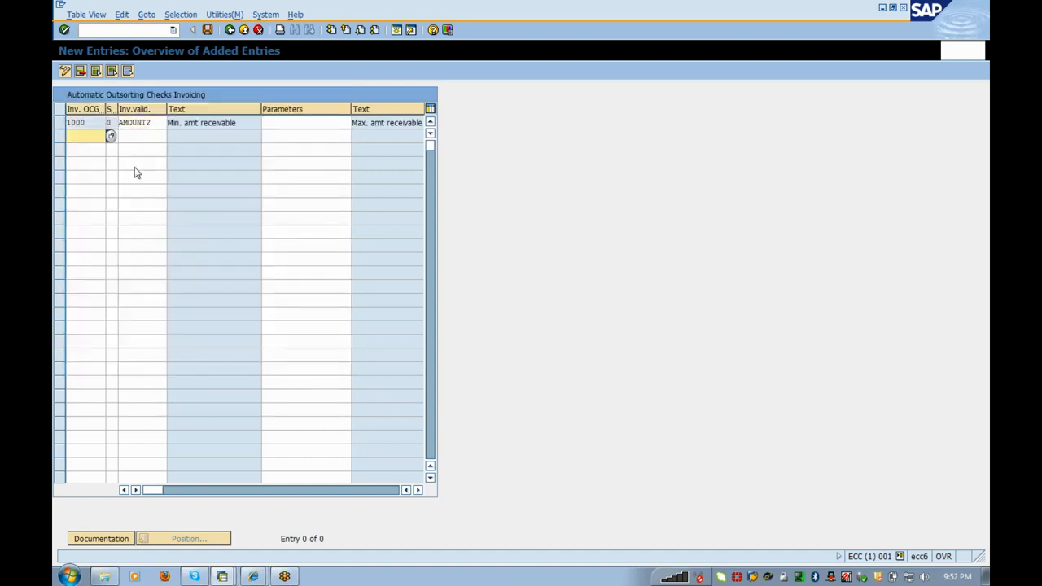
Set the minimum credit memo amount parameter of the AMOUNT2 check to 10000.
{"action": "left_click", "coordinate": [301, 122]}
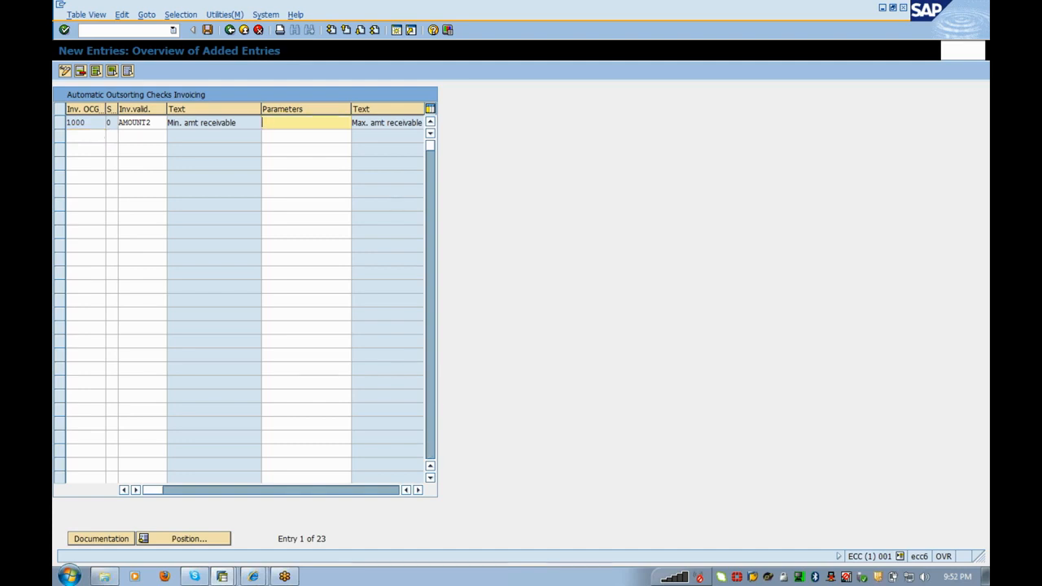
{"action": "left_click", "coordinate": [417, 489]}
{"action": "left_click", "coordinate": [417, 489]}
{"action": "left_click", "coordinate": [418, 489]}
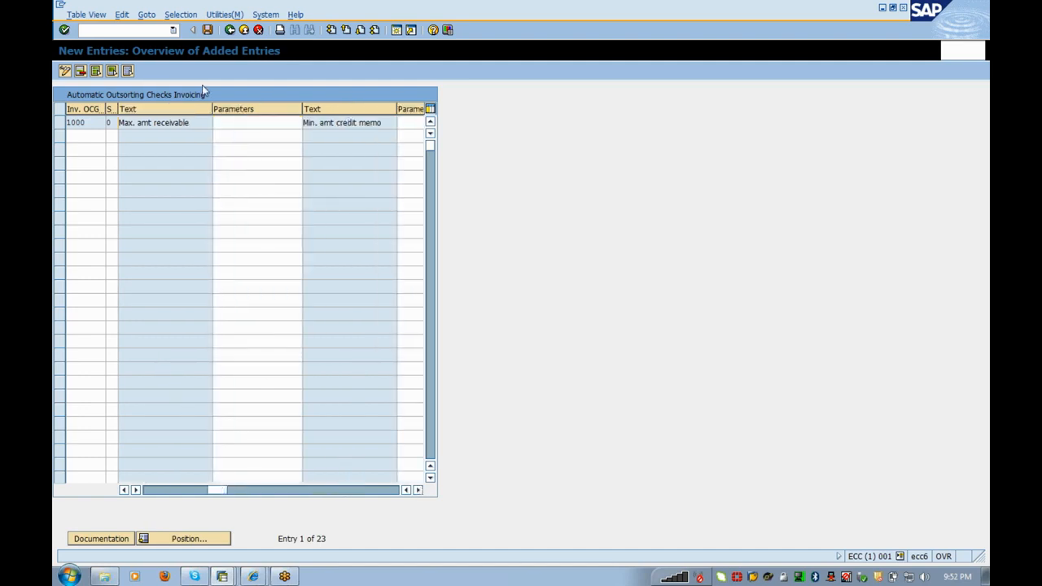
{"action": "left_click", "coordinate": [417, 489]}
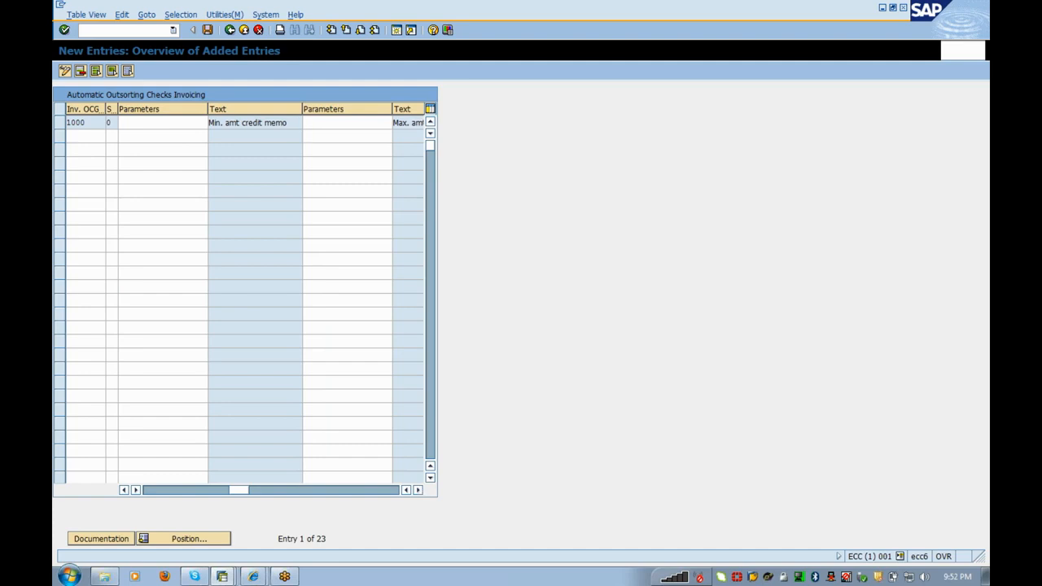
{"action": "left_click", "coordinate": [313, 123]}
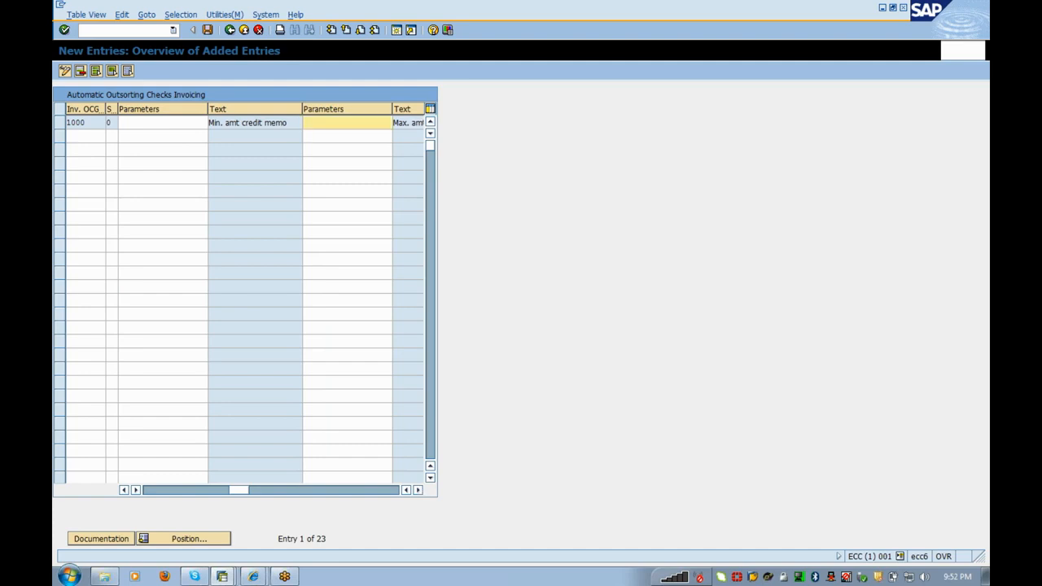
{"action": "left_click", "coordinate": [421, 489]}
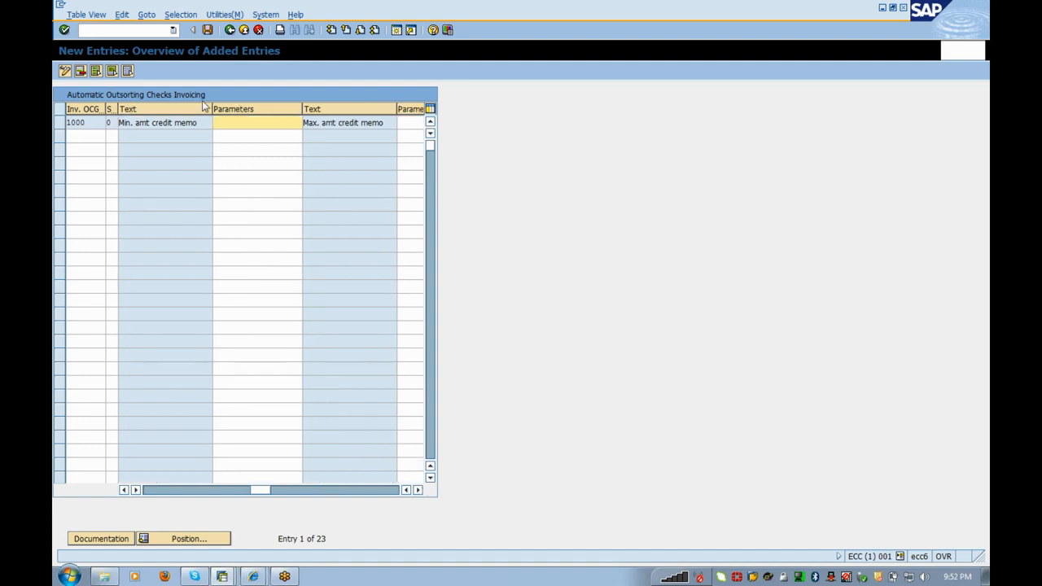
{"action": "type", "text": "10000"}
{"action": "key", "text": "Tab"}
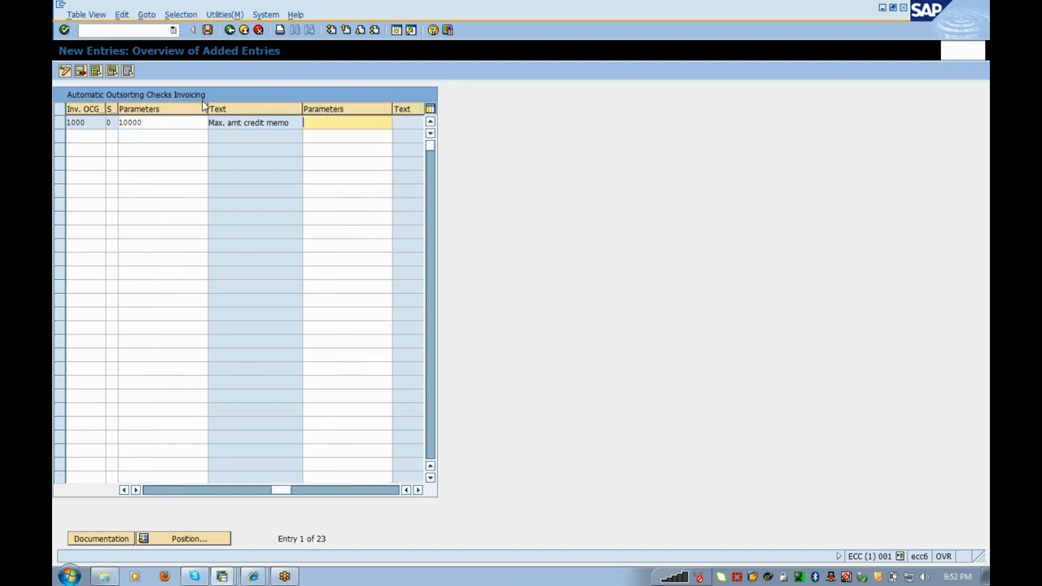
Set the maximum credit memo amount parameter of the AMOUNT2 check to 100000 and save the entry under the proposed customizing request.
{"action": "type", "text": "100000"}
{"action": "key", "text": "Return"}
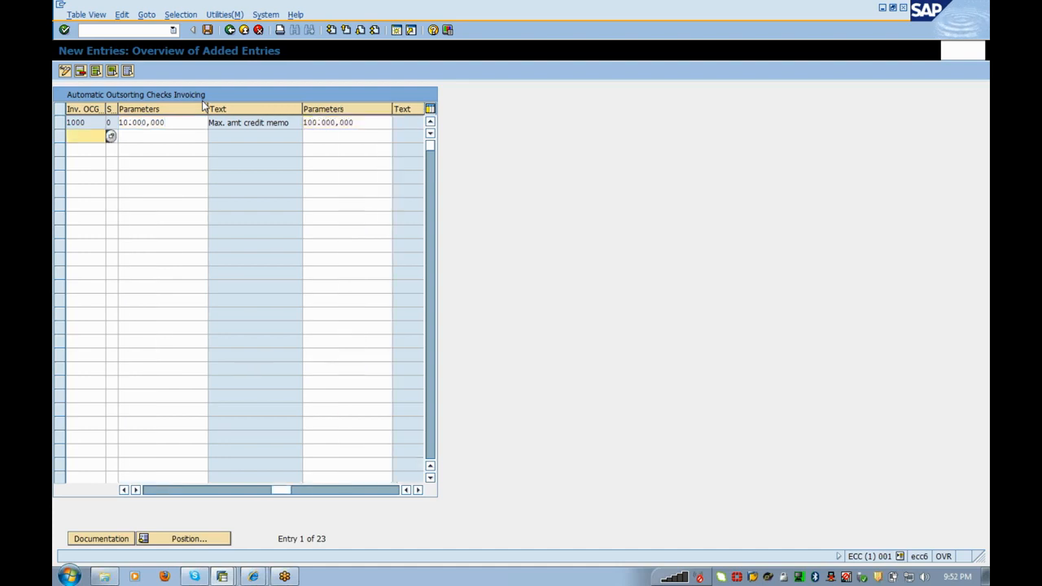
{"action": "left_click", "coordinate": [205, 31]}
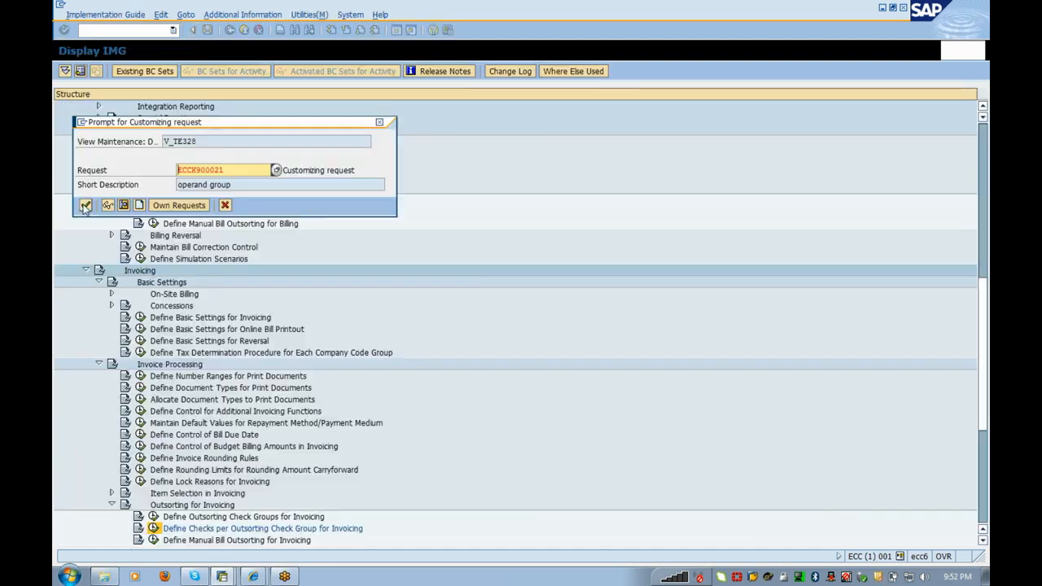
{"action": "left_click", "coordinate": [84, 205]}
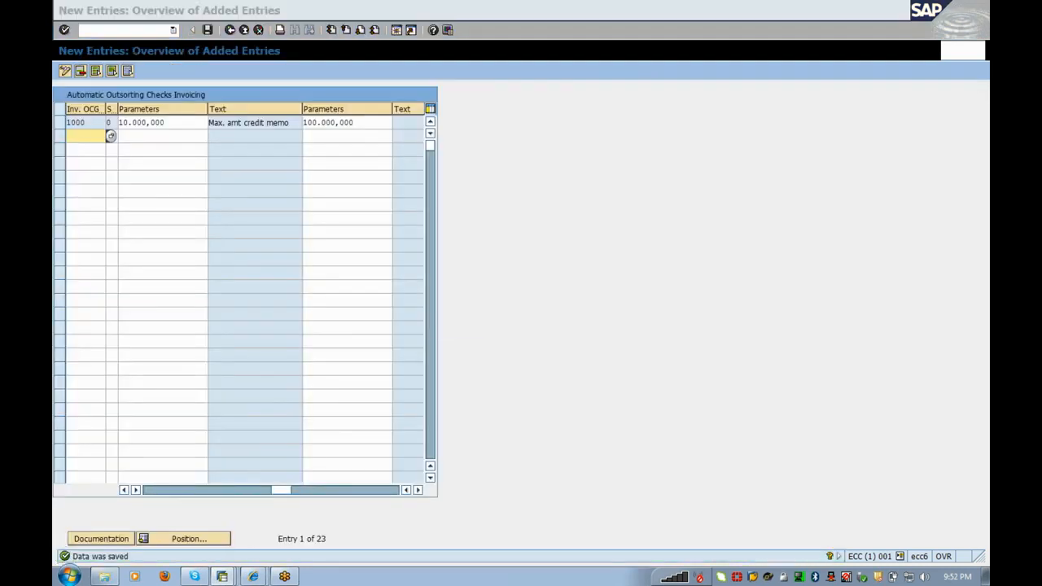
Switch to the contract session and save the contract with billing outsorting check group 1000.
{"action": "key", "text": "alt+Tab"}
{"action": "double_click", "coordinate": [154, 223]}
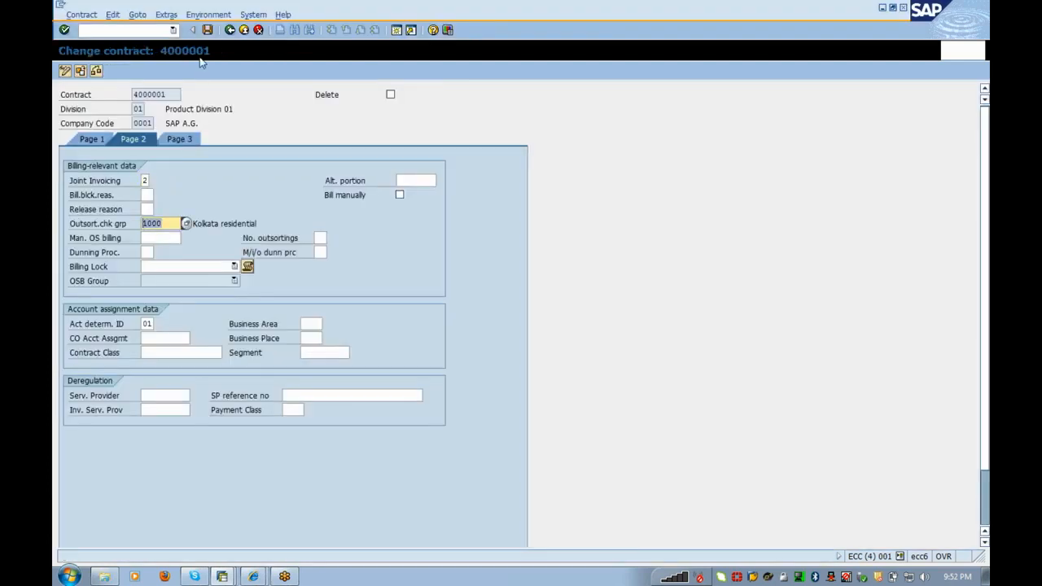
{"action": "left_click", "coordinate": [208, 30]}
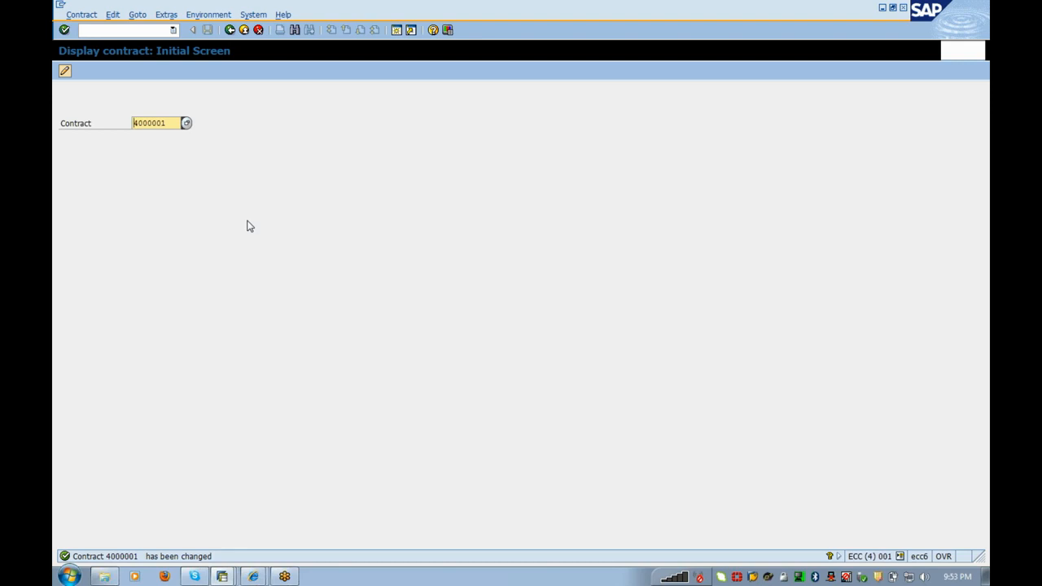
Leave the invoicing outsorting checks view for the implementation guide and collapse the Outsorting for Invoicing node.
{"action": "key", "text": "alt+Tab"}
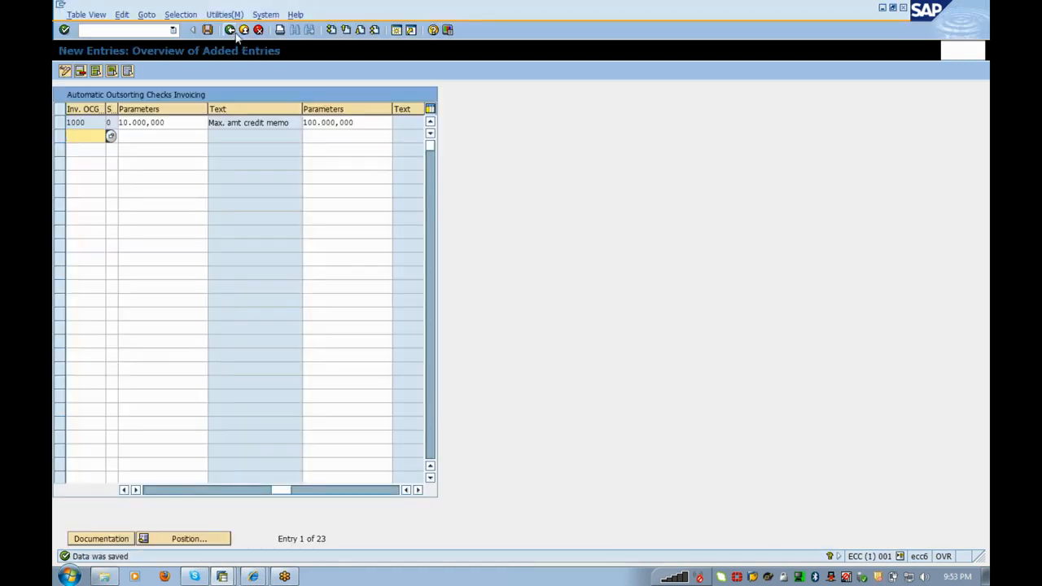
{"action": "left_click", "coordinate": [231, 30]}
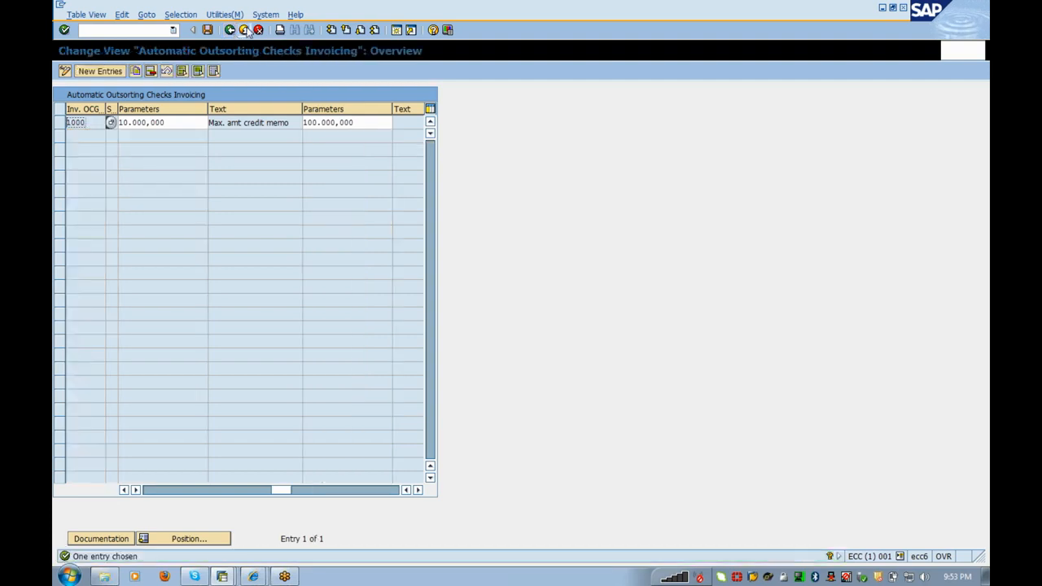
{"action": "left_click", "coordinate": [244, 30]}
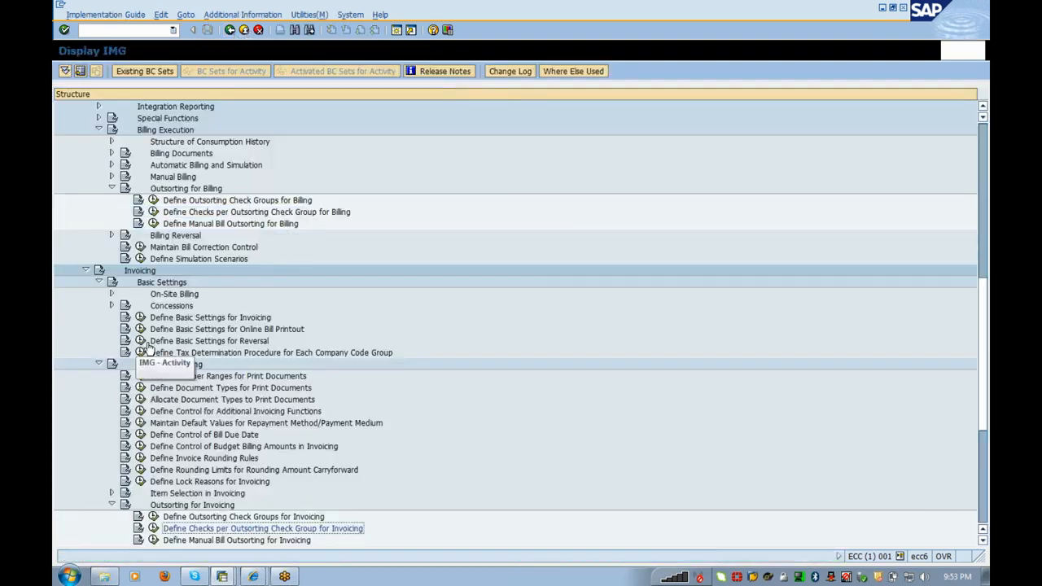
{"action": "left_click", "coordinate": [174, 364]}
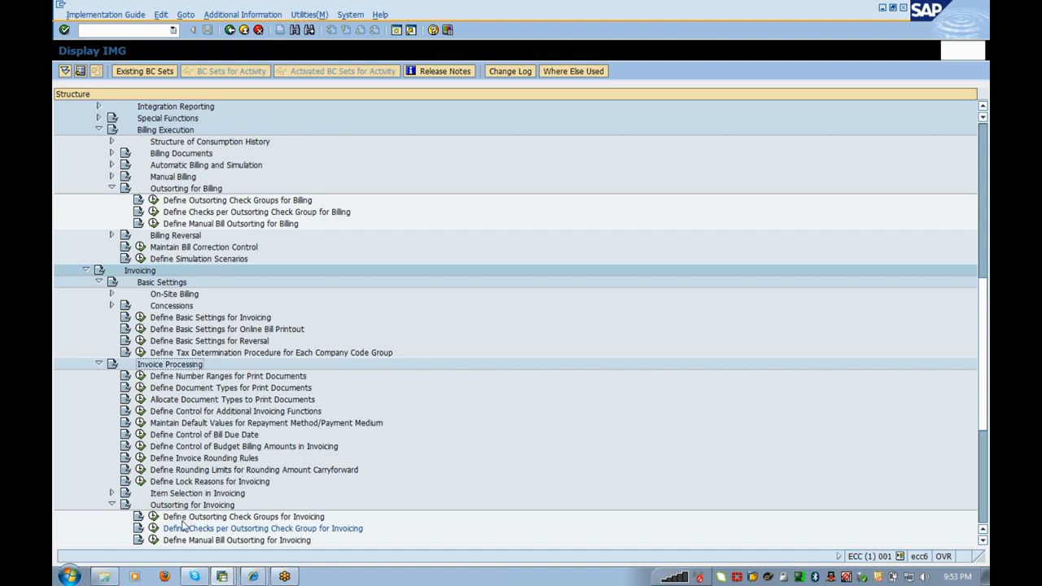
{"action": "left_click", "coordinate": [112, 504]}
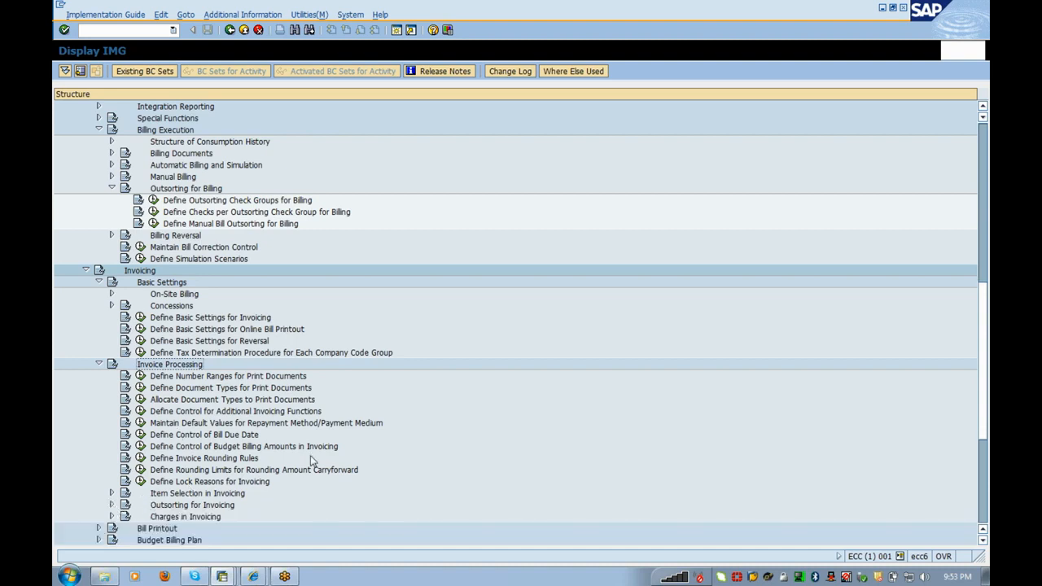
Switch to the contract session and open the contract account for changing with transaction CAA2.
{"action": "key", "text": "alt+Tab"}
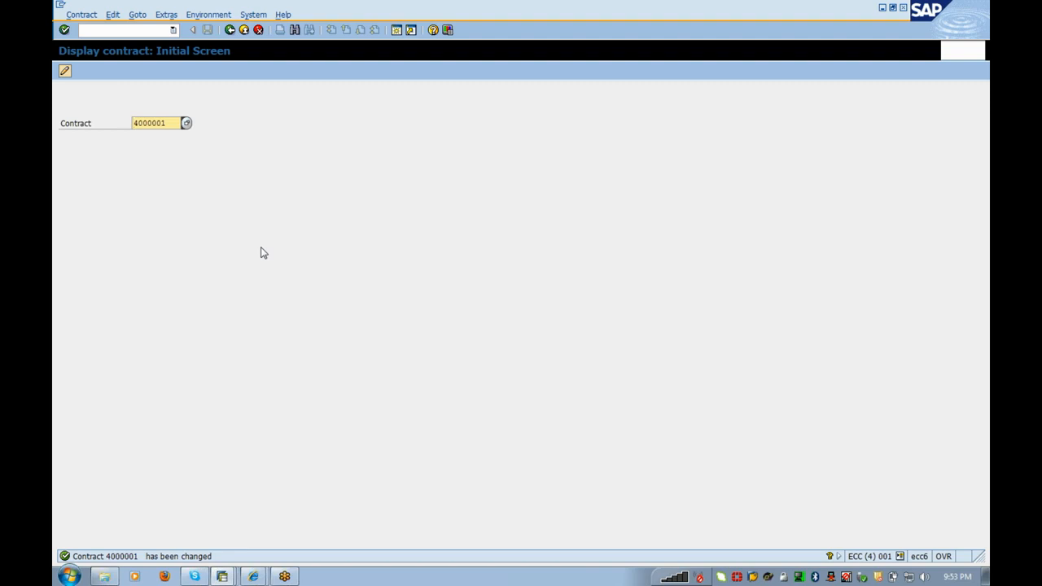
{"action": "left_click", "coordinate": [111, 30]}
{"action": "type", "text": "/ncca2"}
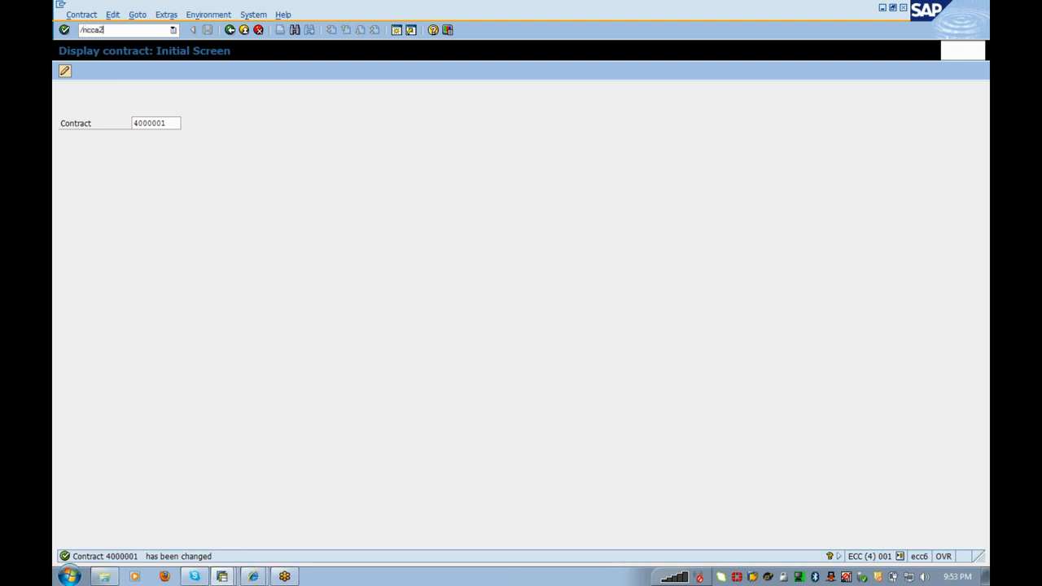
{"action": "key", "text": "Return"}
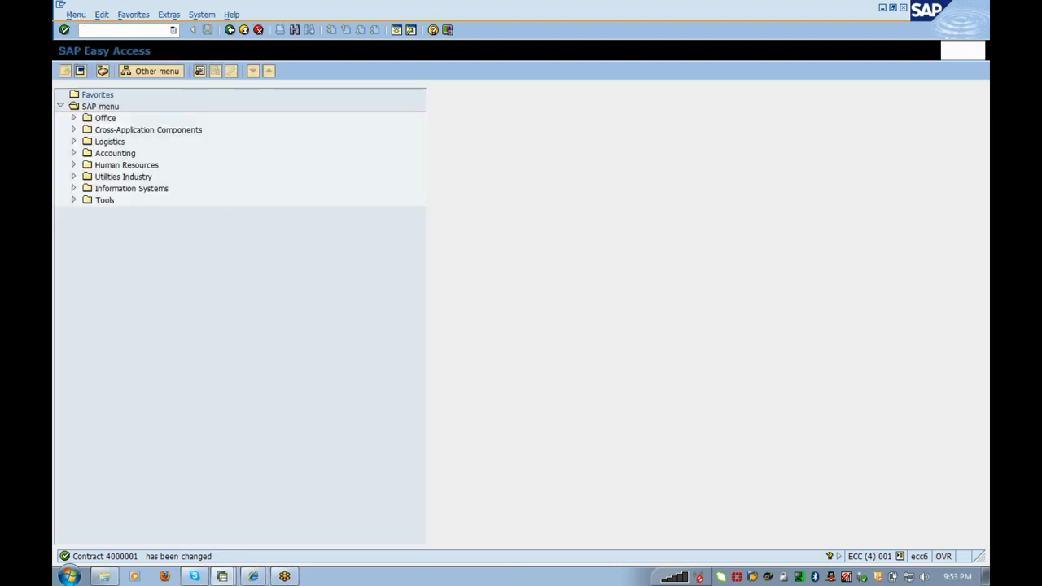
{"action": "type", "text": "caa2"}
{"action": "key", "text": "Return"}
{"action": "key", "text": "Return"}
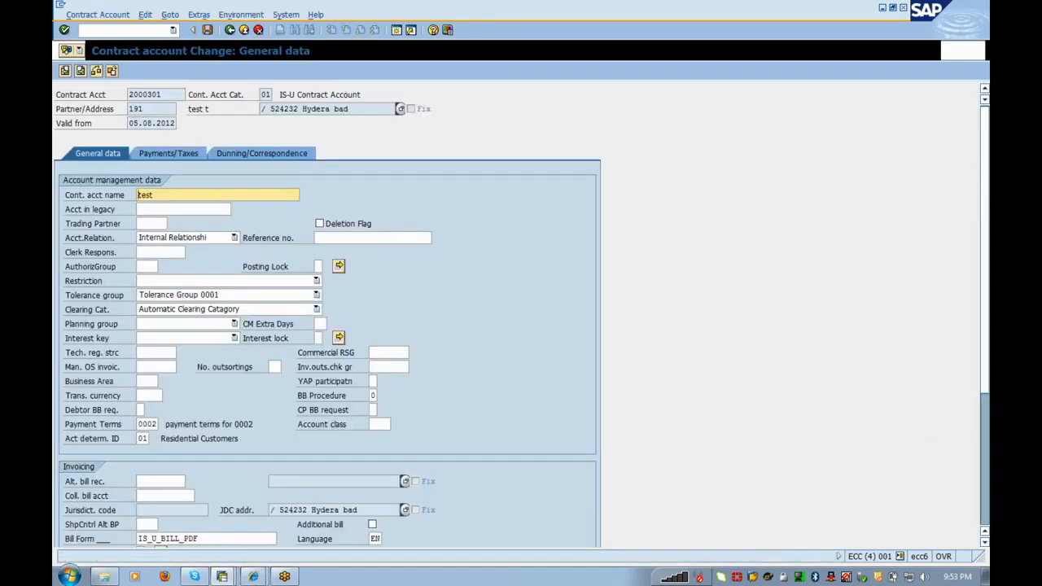
Assign invoicing outsorting check group 1000 to the contract account and save it.
{"action": "left_click", "coordinate": [406, 367]}
{"action": "key", "text": "Return"}
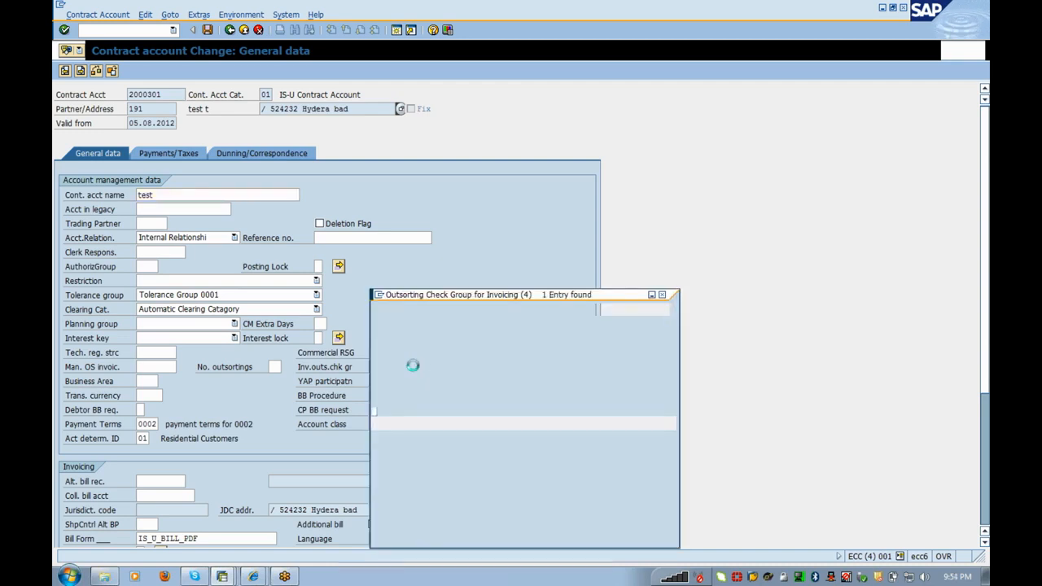
{"action": "double_click", "coordinate": [399, 323]}
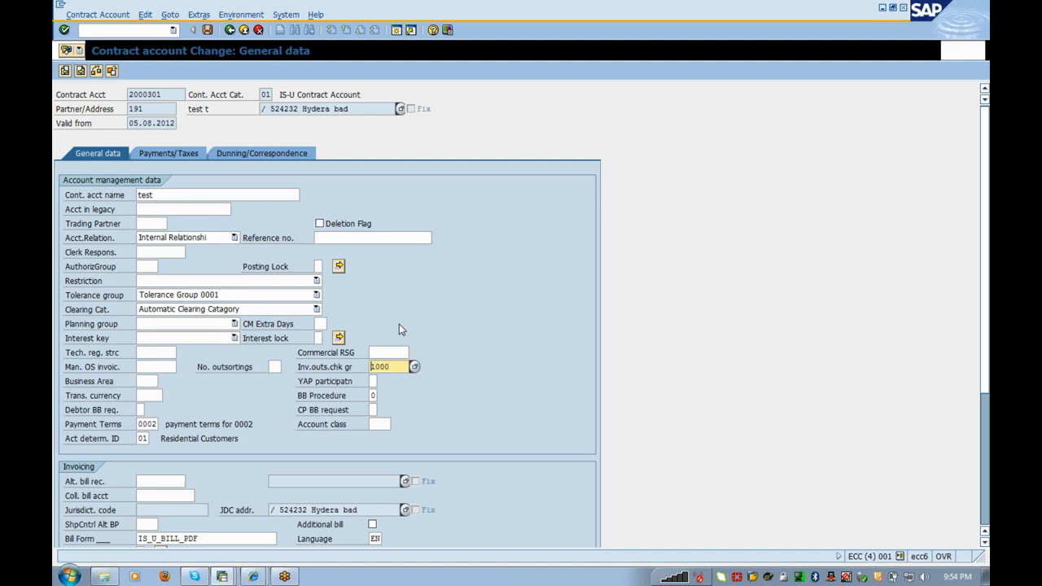
{"action": "key", "text": "Return"}
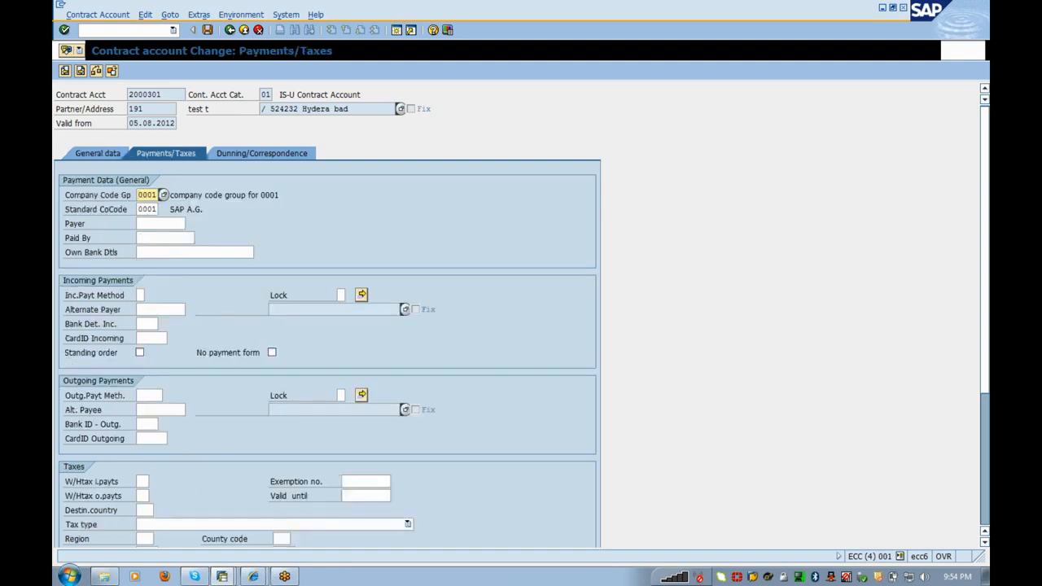
{"action": "left_click", "coordinate": [207, 29]}
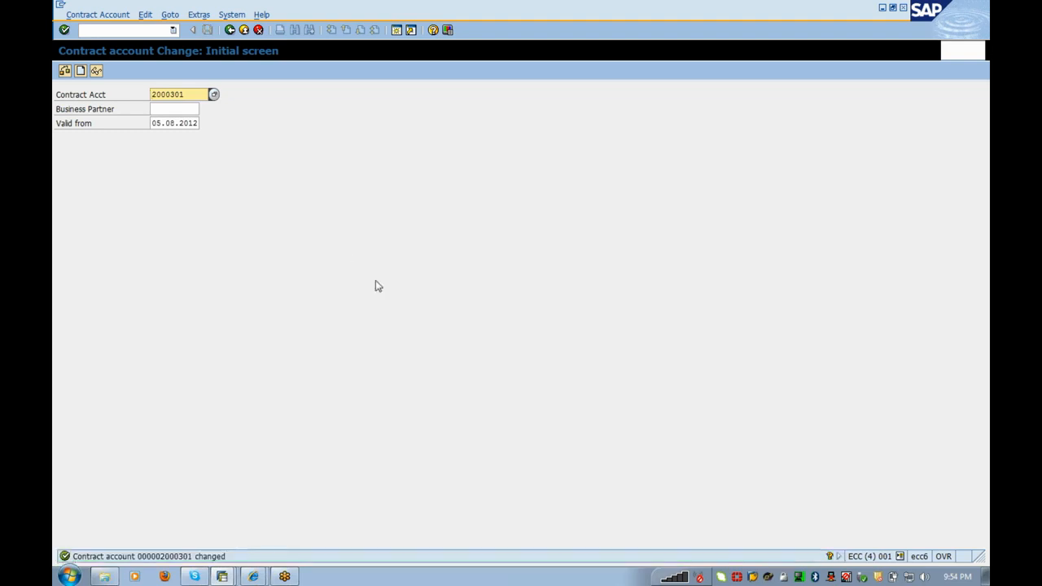
Leave contract account maintenance and expand the Billing folder under Utilities Industry in the SAP menu.
{"action": "left_click", "coordinate": [243, 31]}
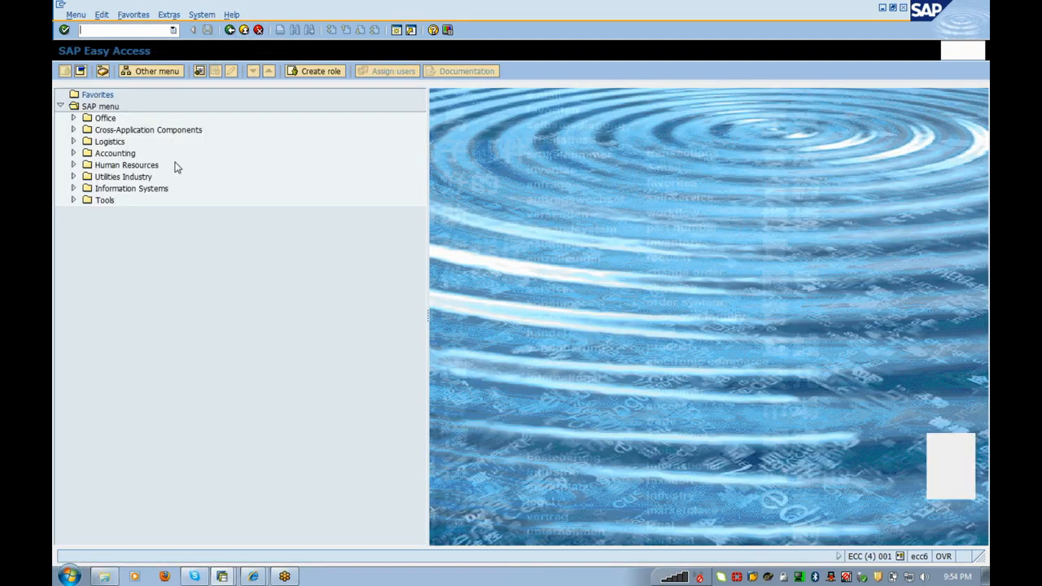
{"action": "left_click", "coordinate": [114, 179]}
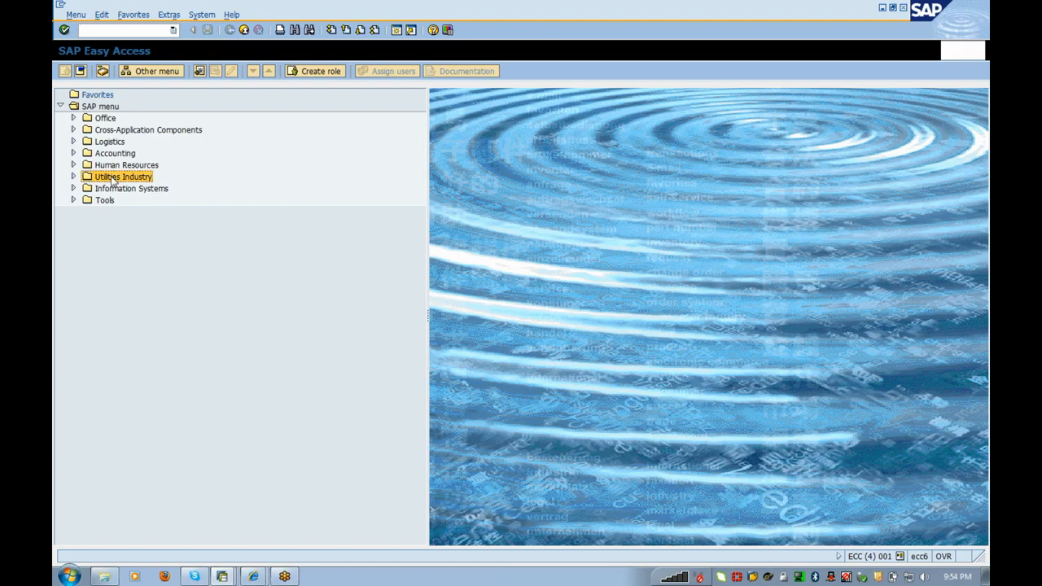
{"action": "double_click", "coordinate": [114, 179]}
{"action": "key", "text": "Down"}
{"action": "key", "text": "Down"}
{"action": "key", "text": "Down"}
{"action": "key", "text": "Down"}
{"action": "key", "text": "Down"}
{"action": "key", "text": "Down"}
{"action": "key", "text": "Down"}
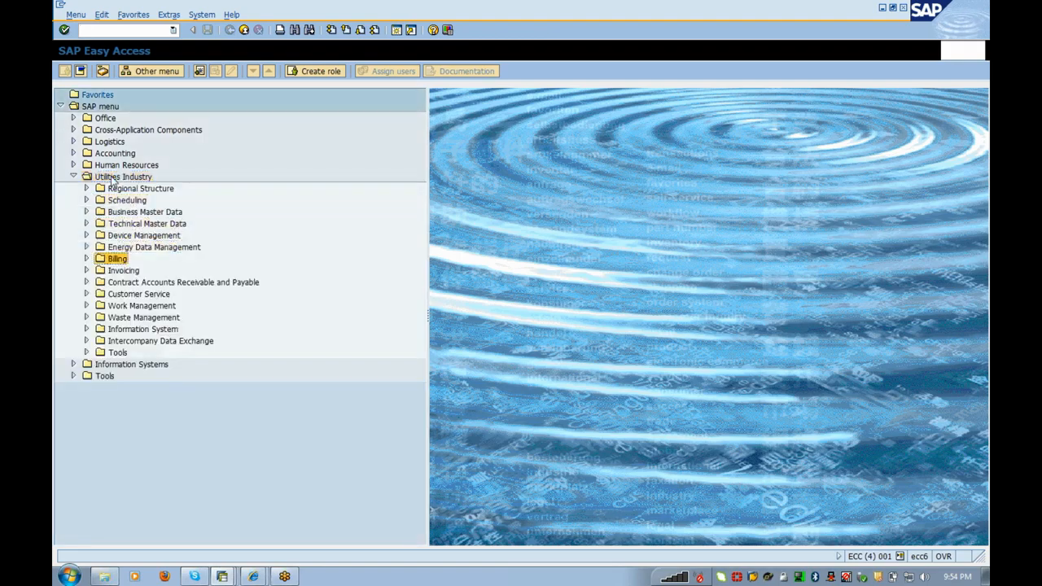
{"action": "key", "text": "Right"}
{"action": "key", "text": "Down"}
{"action": "key", "text": "Down"}
{"action": "key", "text": "Up"}
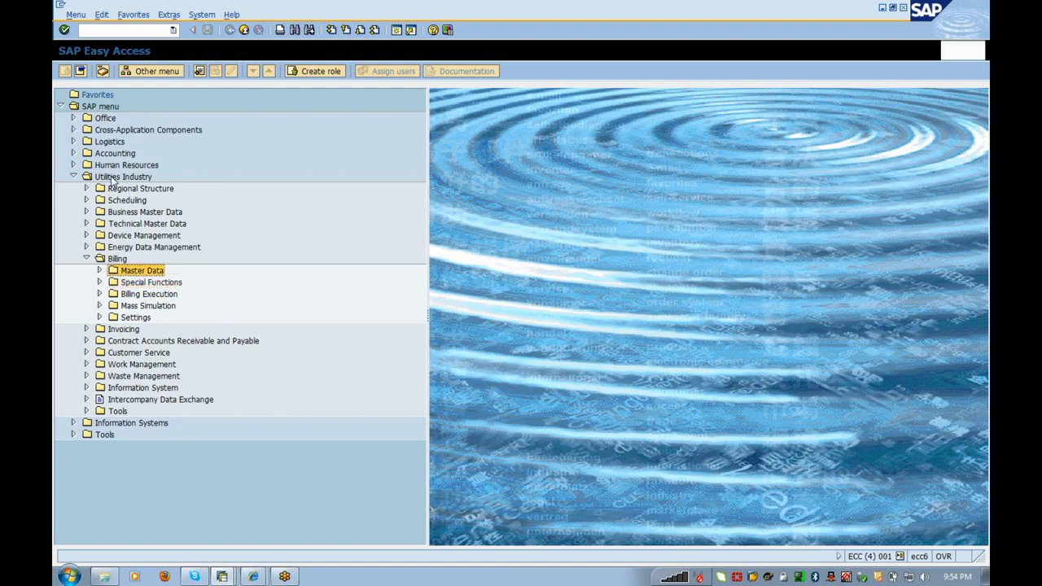
Open Define Rate Categories in the billing master data and choose the Display Rate Categories activity.
{"action": "key", "text": "Right"}
{"action": "key", "text": "Down"}
{"action": "key", "text": "Down"}
{"action": "key", "text": "Down"}
{"action": "key", "text": "Down"}
{"action": "key", "text": "Down"}
{"action": "key", "text": "Down"}
{"action": "key", "text": "Down"}
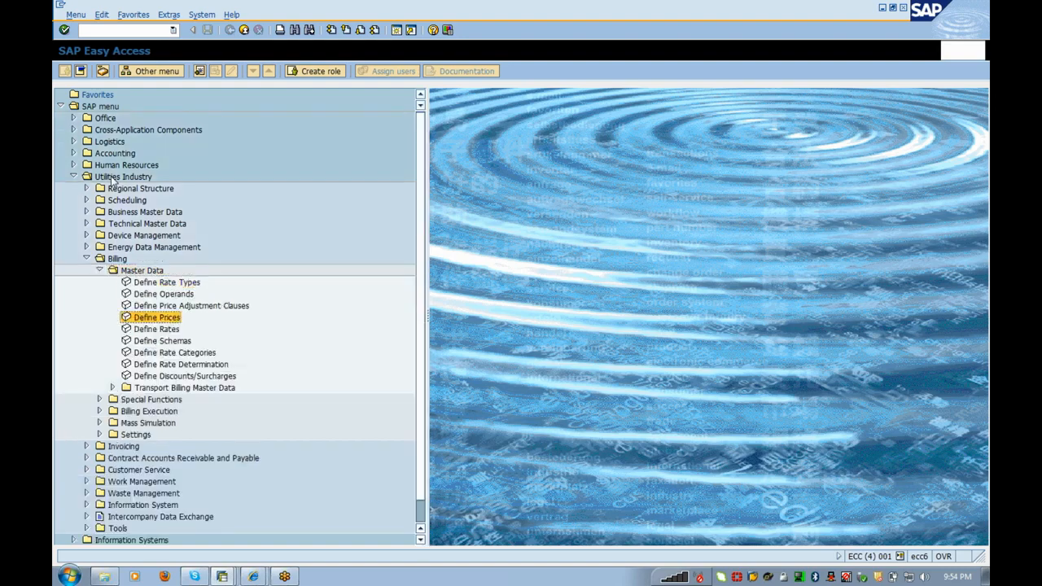
{"action": "key", "text": "Return"}
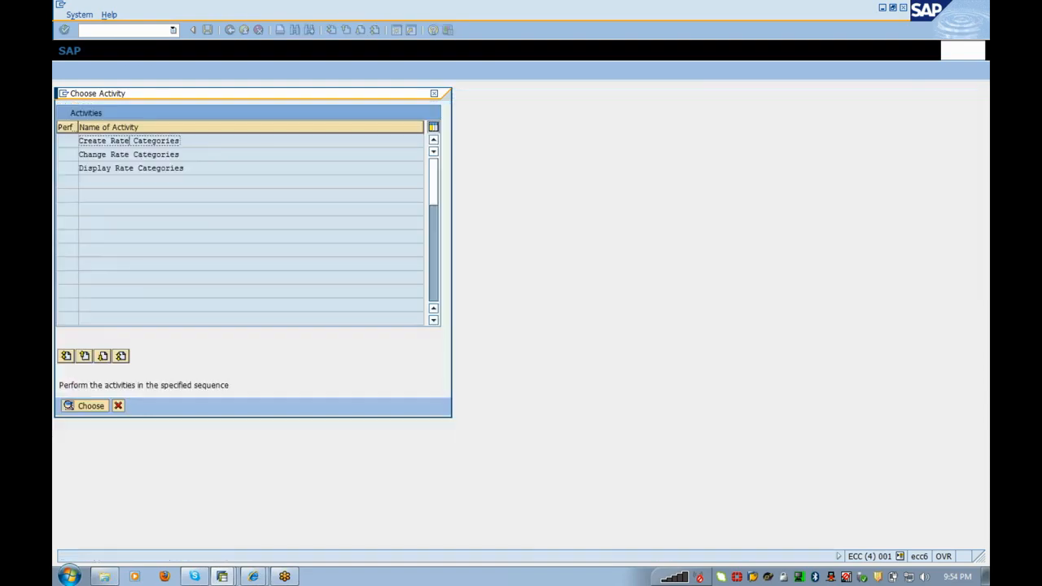
{"action": "key", "text": "Return"}
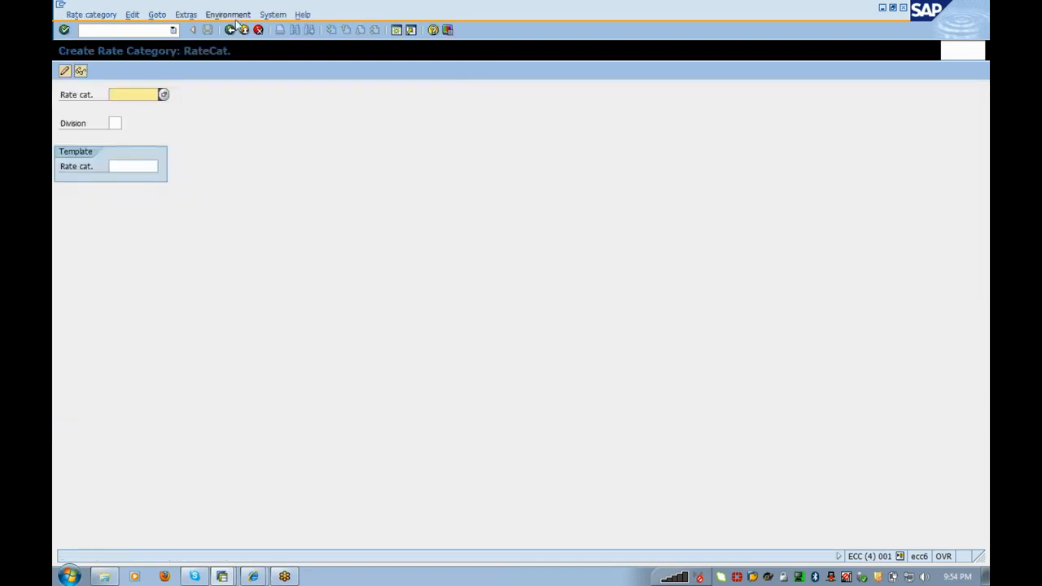
{"action": "double_click", "coordinate": [124, 169]}
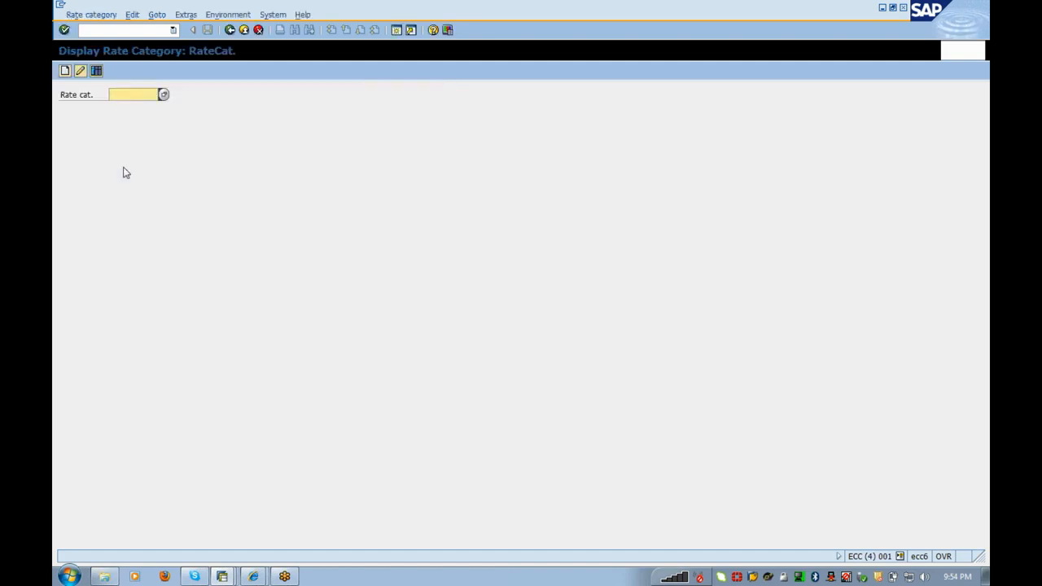
Find rate category FLAT_01 through the value help and display its outsorting check group.
{"action": "key", "text": "F4"}
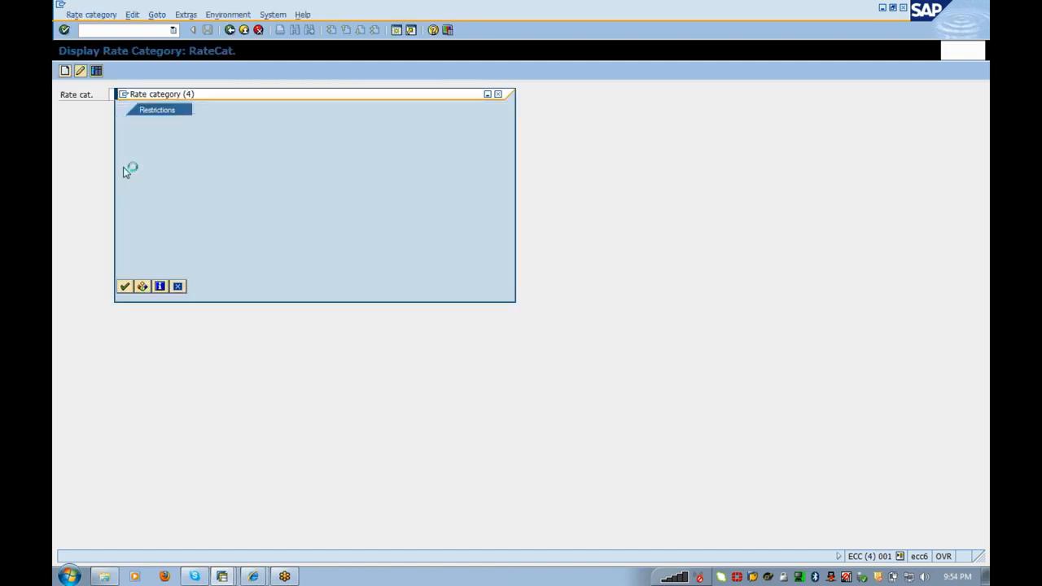
{"action": "key", "text": "Return"}
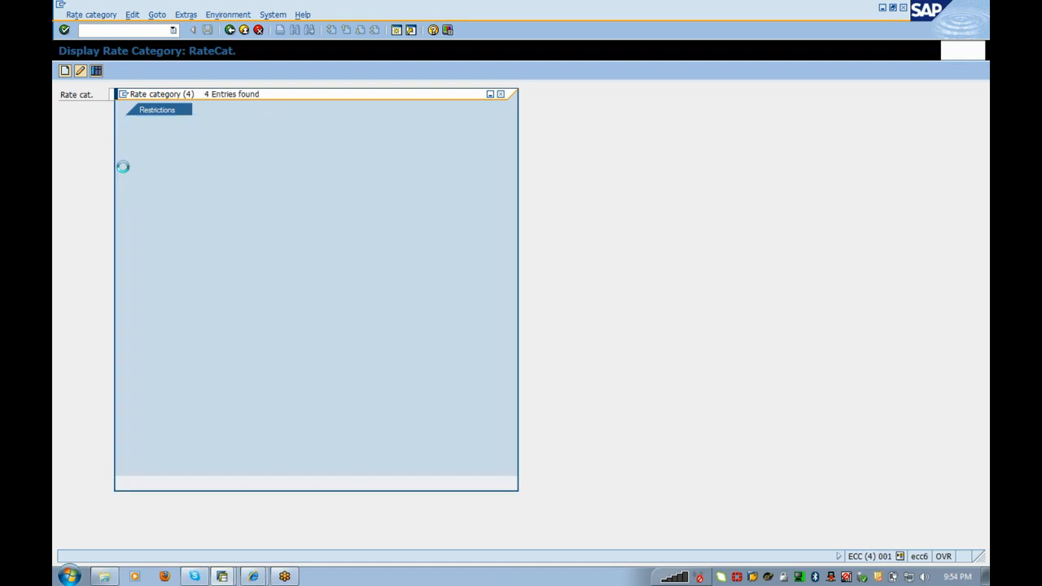
{"action": "left_click", "coordinate": [124, 170]}
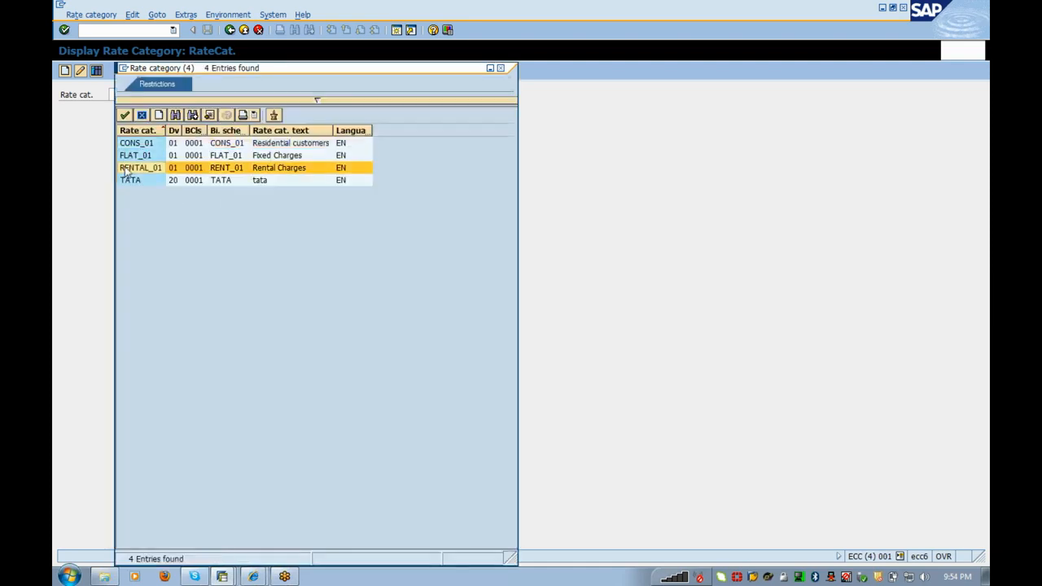
{"action": "left_click", "coordinate": [132, 158]}
{"action": "double_click", "coordinate": [133, 159]}
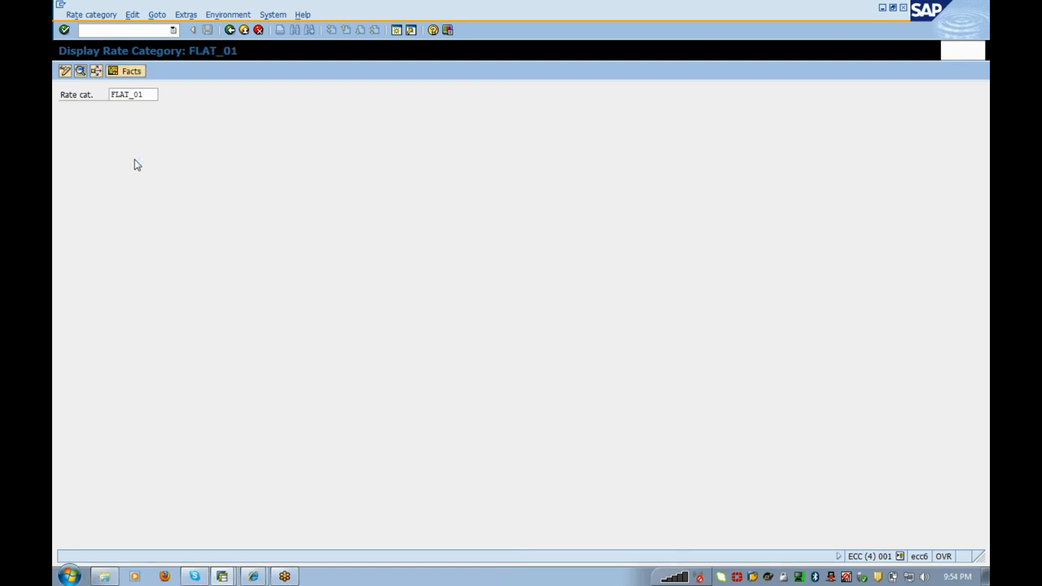
{"action": "left_click", "coordinate": [137, 180]}
{"action": "left_click_drag", "start_coordinate": [154, 181], "coordinate": [63, 177]}
{"action": "left_click", "coordinate": [154, 180]}
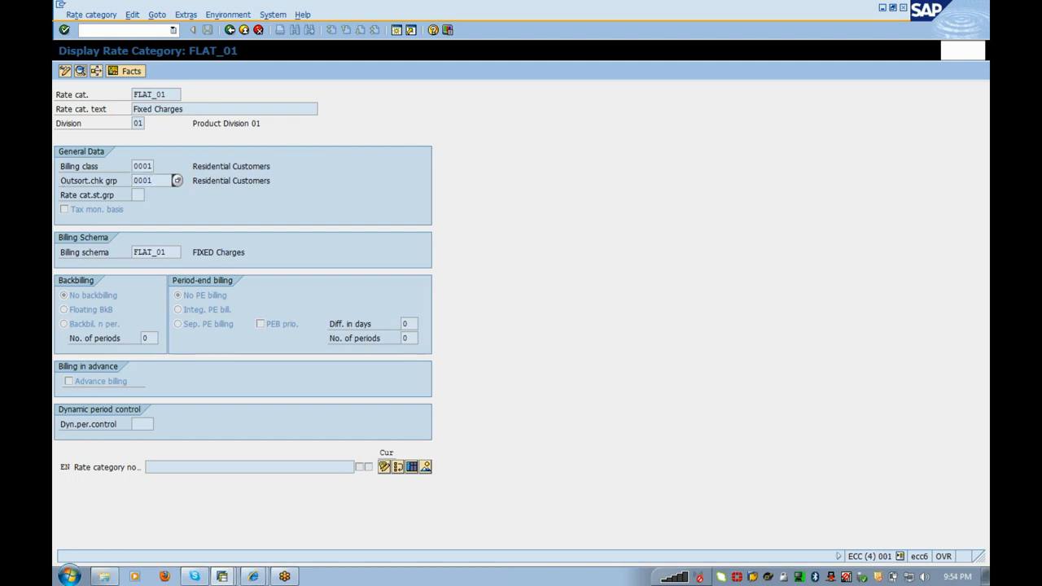
Switch rate category FLAT_01 to change mode, assign outsorting check group 1000 and save it.
{"action": "left_click", "coordinate": [65, 71]}
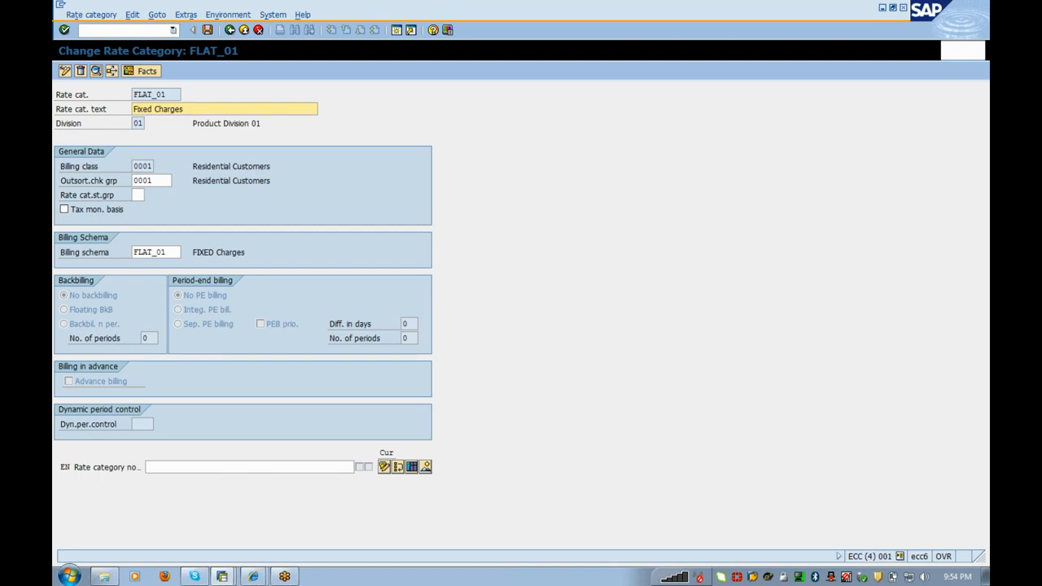
{"action": "left_click", "coordinate": [166, 179]}
{"action": "left_click", "coordinate": [178, 184]}
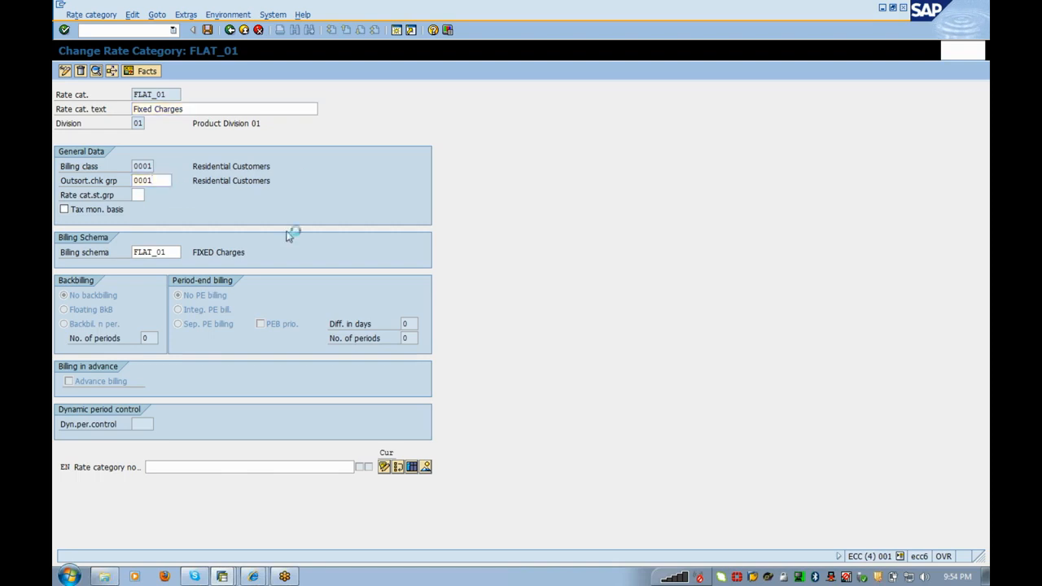
{"action": "double_click", "coordinate": [157, 282]}
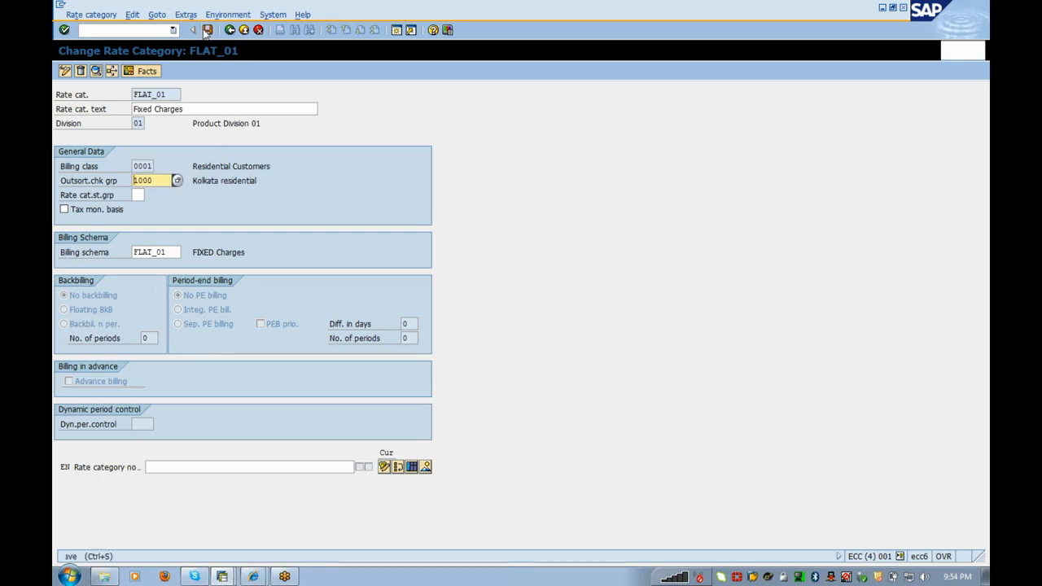
{"action": "left_click", "coordinate": [207, 30]}
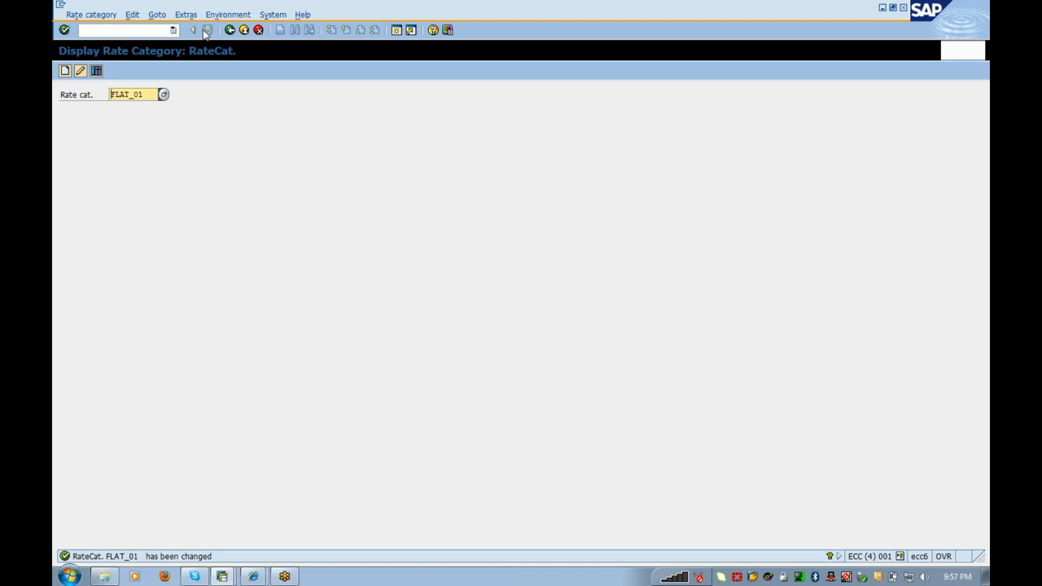
Leave rate category maintenance and try to start business partner creation with transaction FPP1.
{"action": "left_click", "coordinate": [229, 31]}
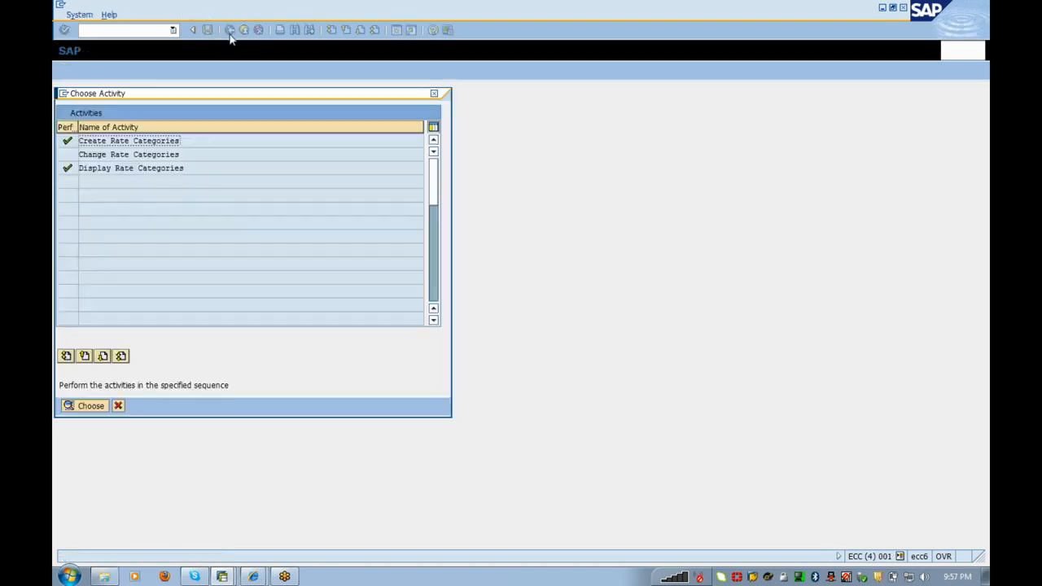
{"action": "left_click", "coordinate": [118, 405]}
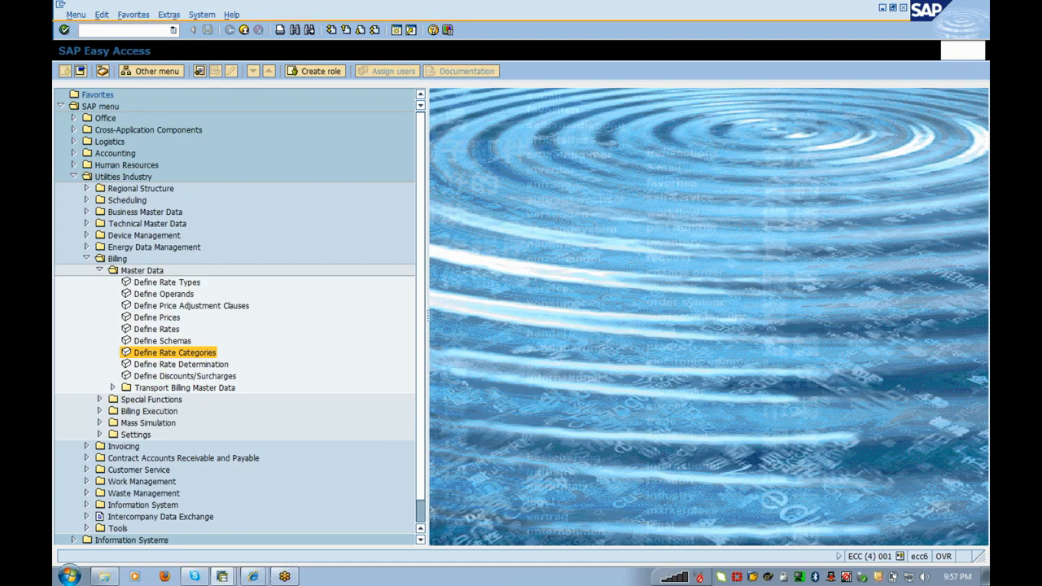
{"action": "type", "text": "nfpp1"}
{"action": "key", "text": "Return"}
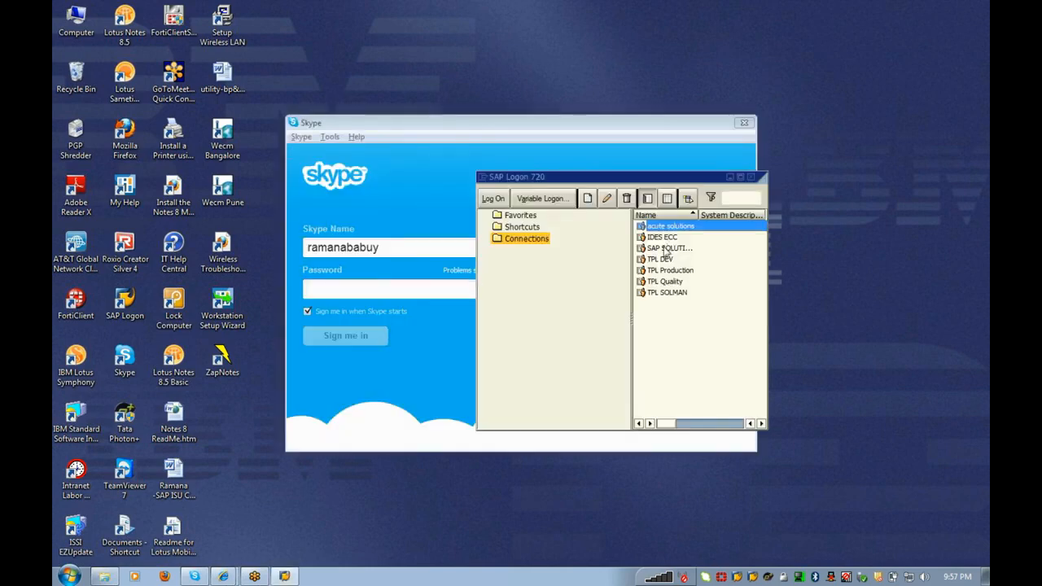
Log on again through the SAP SOLUTI... connection, selecting the stored user name and entering the account password.
{"action": "left_click", "coordinate": [666, 248]}
{"action": "left_click", "coordinate": [494, 199]}
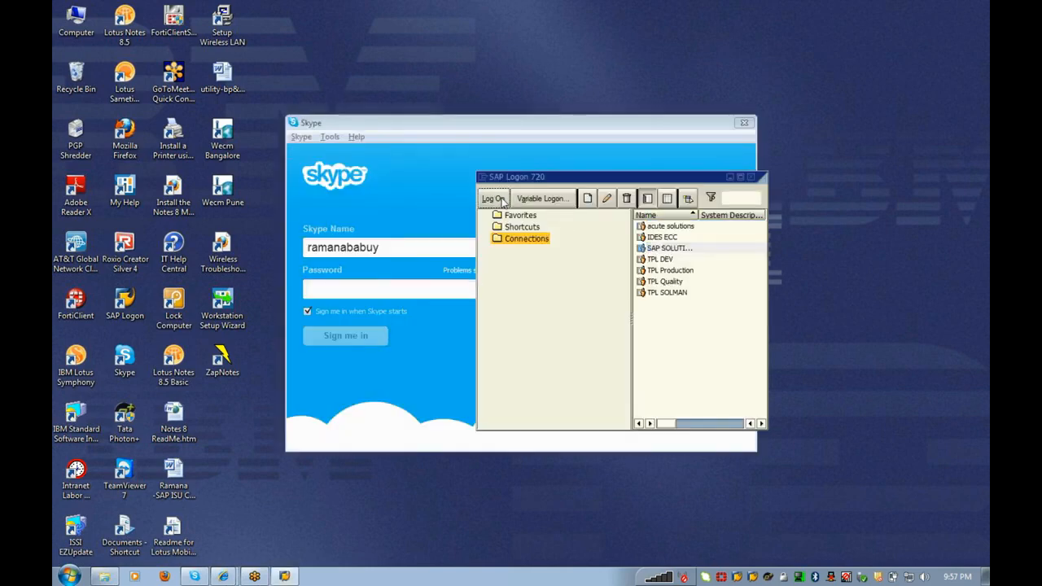
{"action": "key", "text": "Down"}
{"action": "key", "text": "Down"}
{"action": "key", "text": "Return"}
{"action": "key", "text": "Tab"}
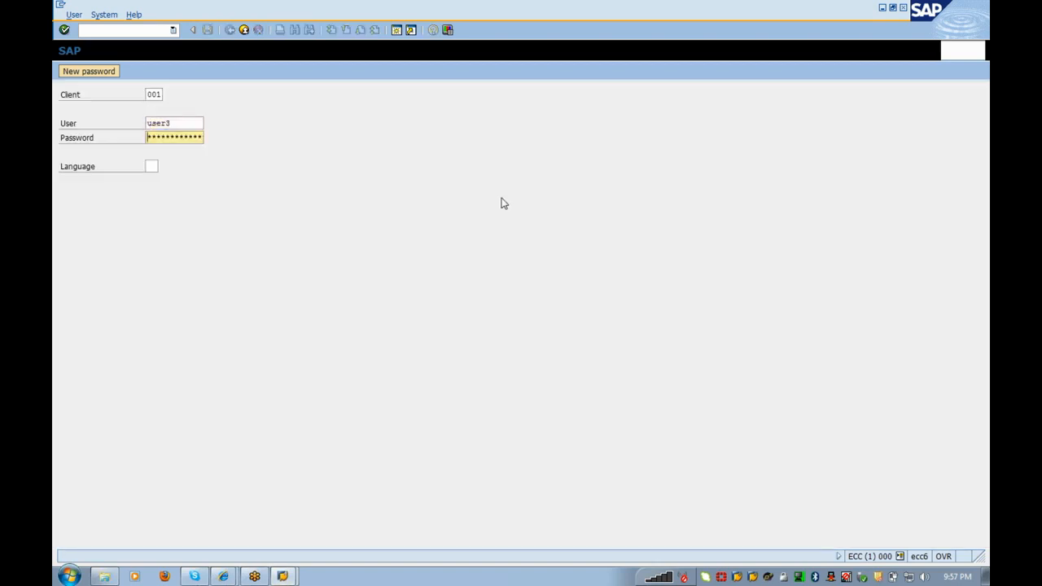
{"action": "type", "text": "********"}
{"action": "key", "text": "Return"}
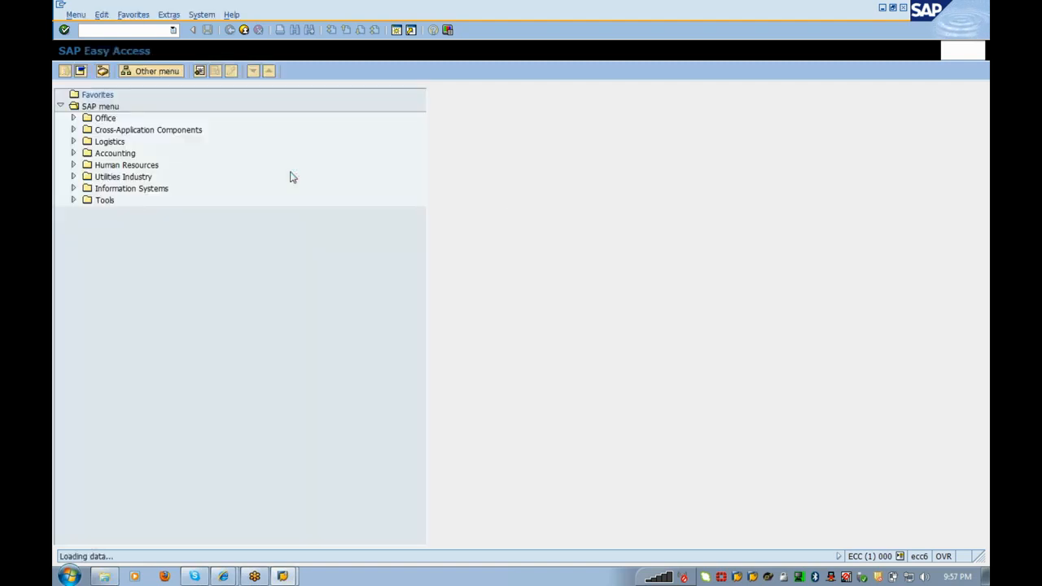
Start transaction FPP1 and create the business partner as a Person.
{"action": "type", "text": "fpp1"}
{"action": "key", "text": "Return"}
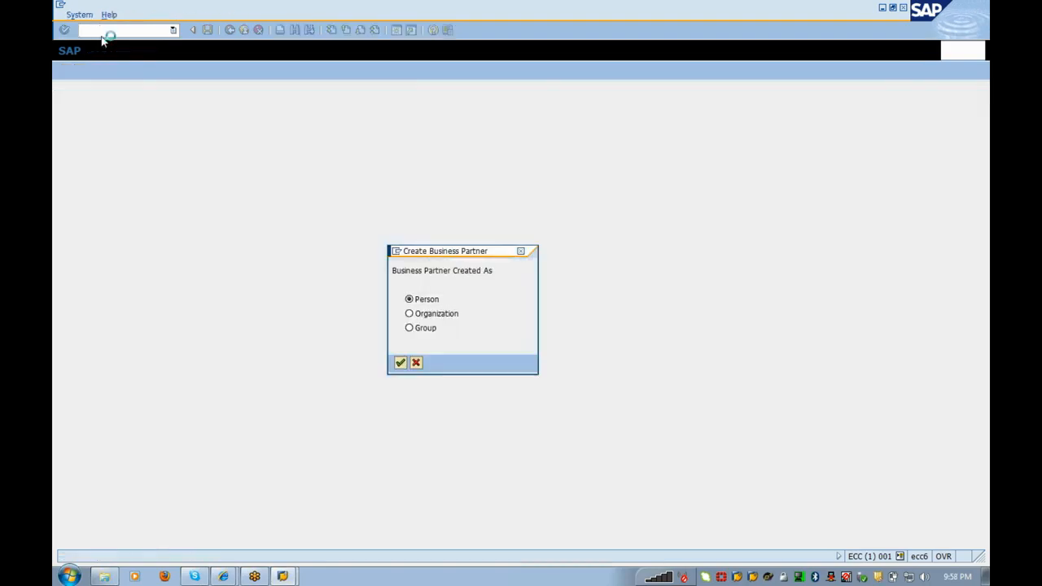
{"action": "key", "text": "Return"}
Set the partner's title to Mr., the first name to Training and the last name to T.
{"action": "left_click", "coordinate": [360, 196]}
{"action": "left_click", "coordinate": [360, 205]}
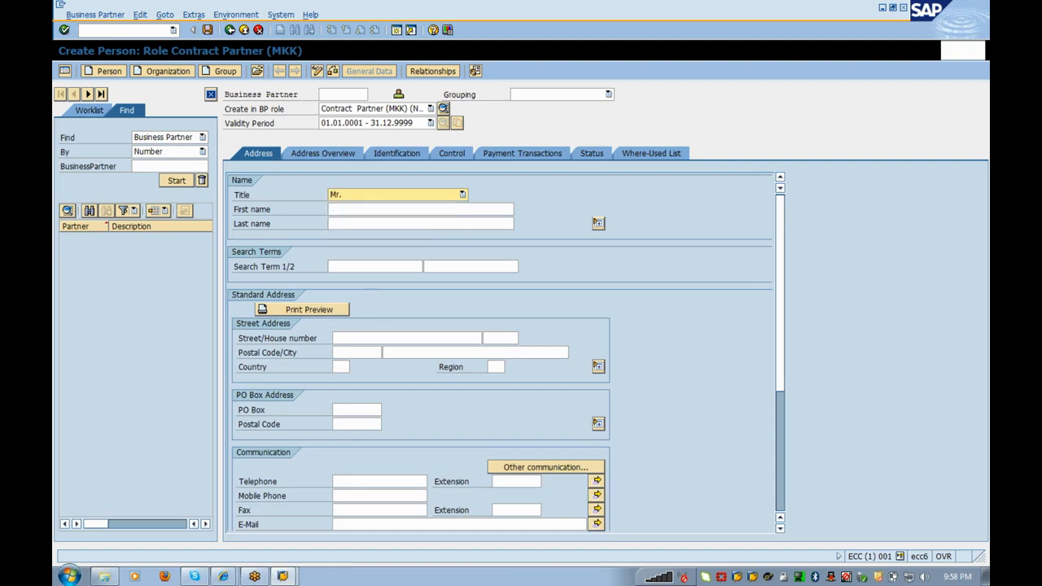
{"action": "left_click", "coordinate": [360, 209]}
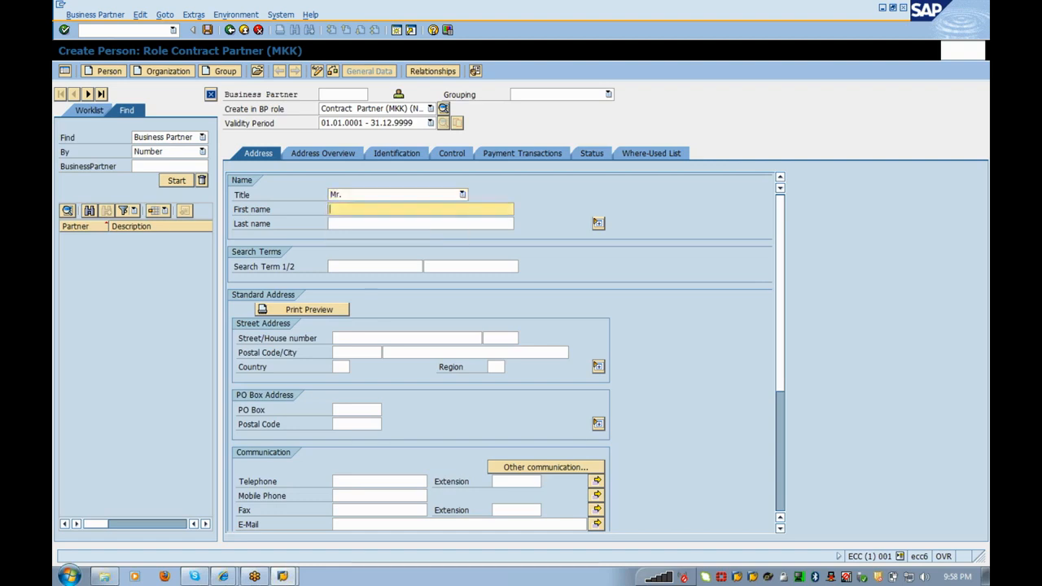
{"action": "type", "text": "Training"}
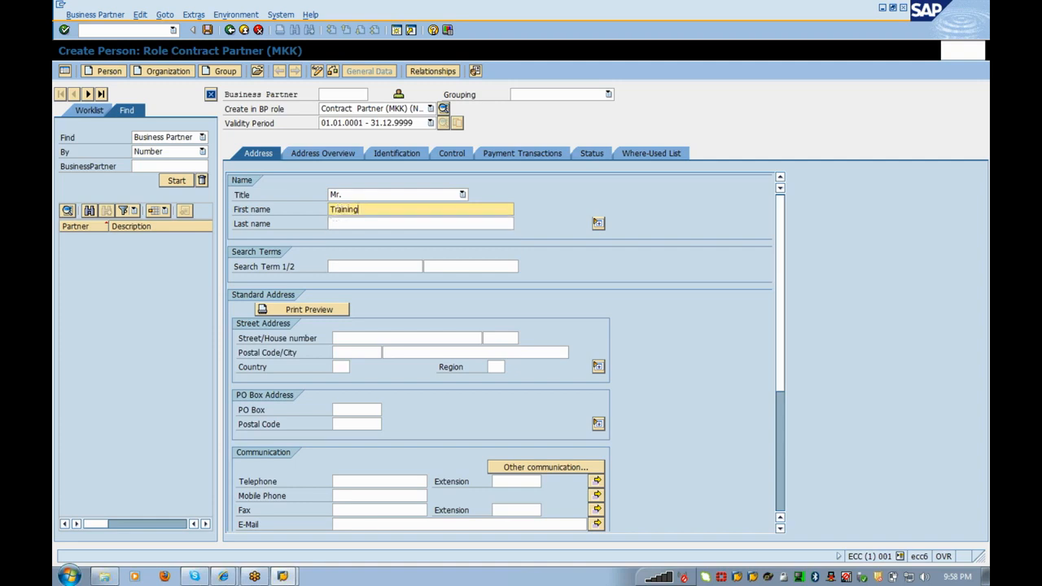
{"action": "key", "text": "Tab"}
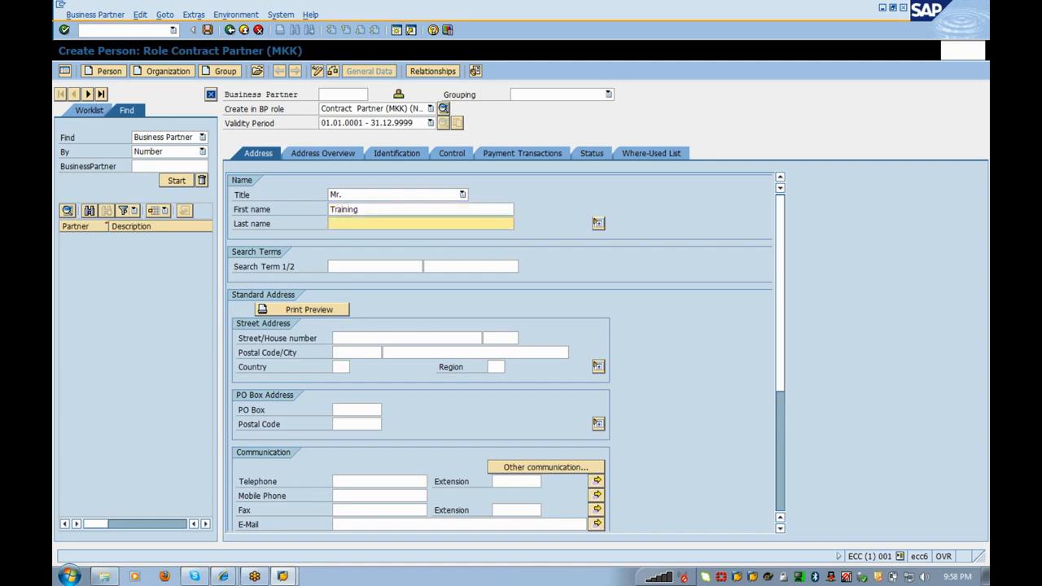
{"action": "type", "text": "T"}
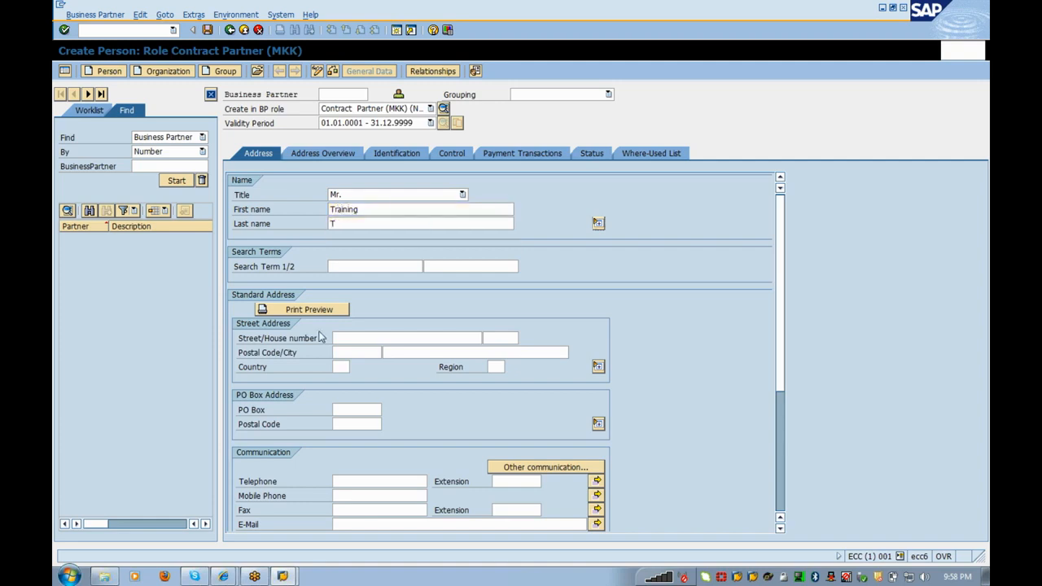
Fill in the postal code and city of the partner's street address and set the country to in.
{"action": "left_click", "coordinate": [357, 352]}
{"action": "type", "text": "524232"}
{"action": "key", "text": "Down"}
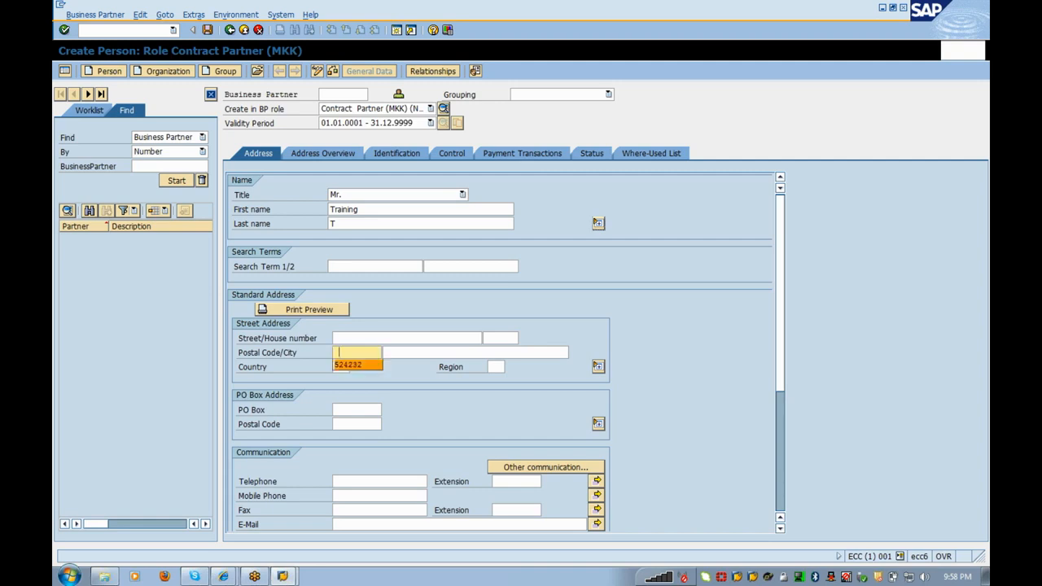
{"action": "key", "text": "Return"}
{"action": "key", "text": "Tab"}
{"action": "type", "text": "Hydera bad"}
{"action": "key", "text": "Down"}
{"action": "key", "text": "Tab"}
{"action": "type", "text": "in"}
{"action": "key", "text": "Down"}
{"action": "key", "text": "Tab"}
{"action": "key", "text": "Tab"}
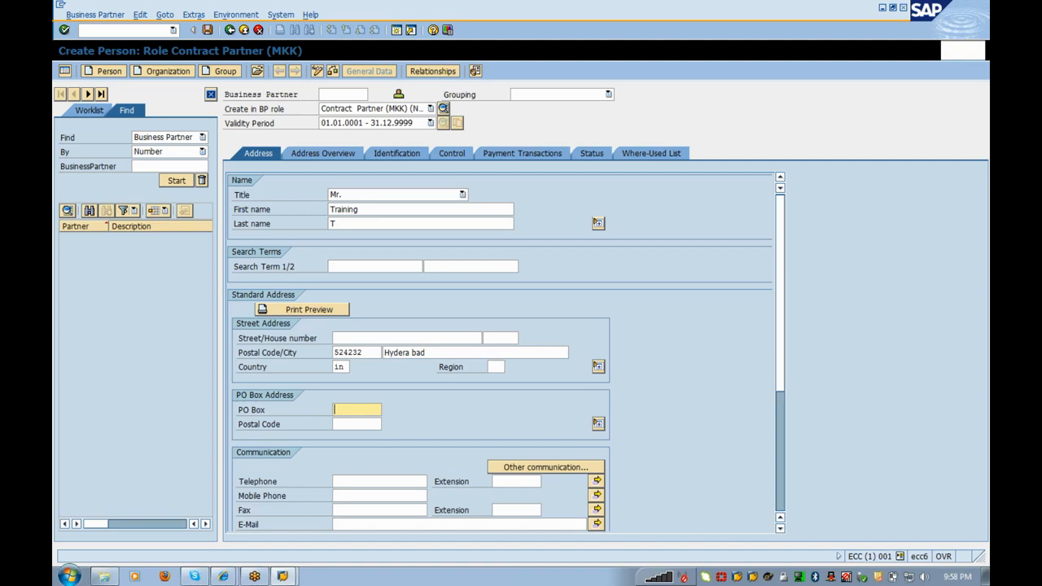
Check the reference customer in the partner's identification data and save the new business partner.
{"action": "left_click", "coordinate": [400, 159]}
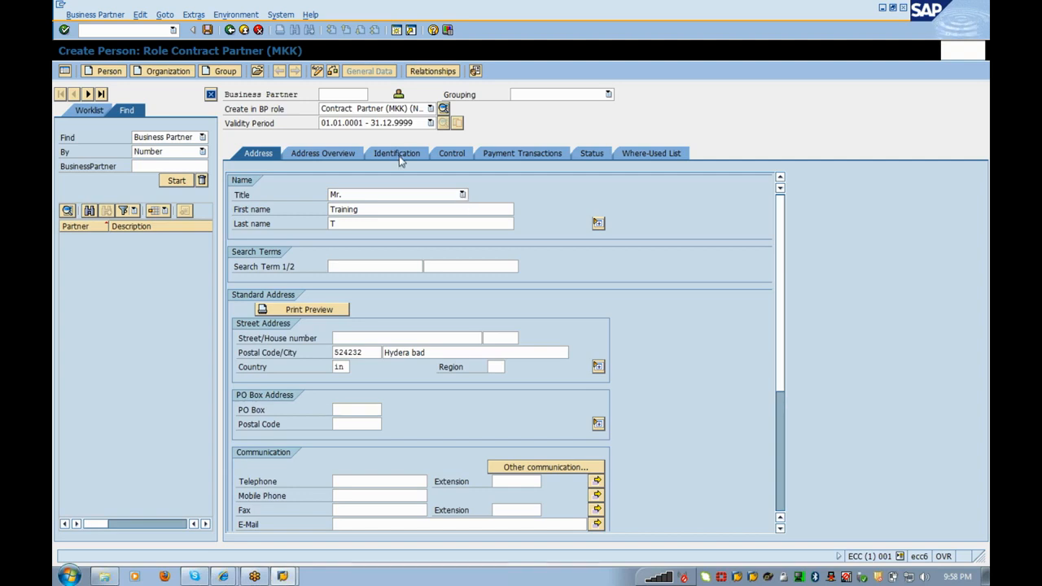
{"action": "left_click_drag", "start_coordinate": [342, 410], "coordinate": [261, 423]}
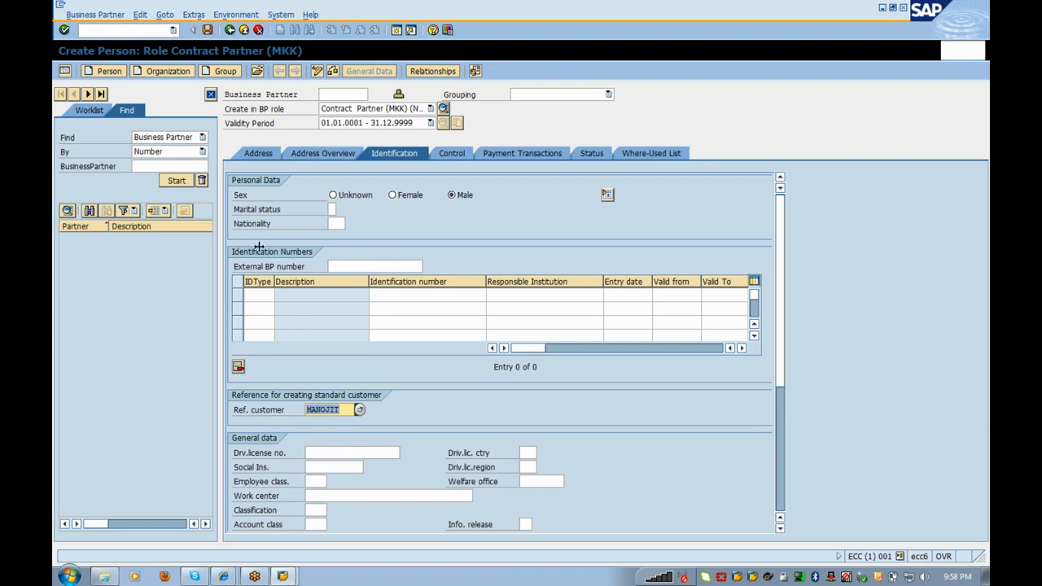
{"action": "left_click", "coordinate": [207, 30]}
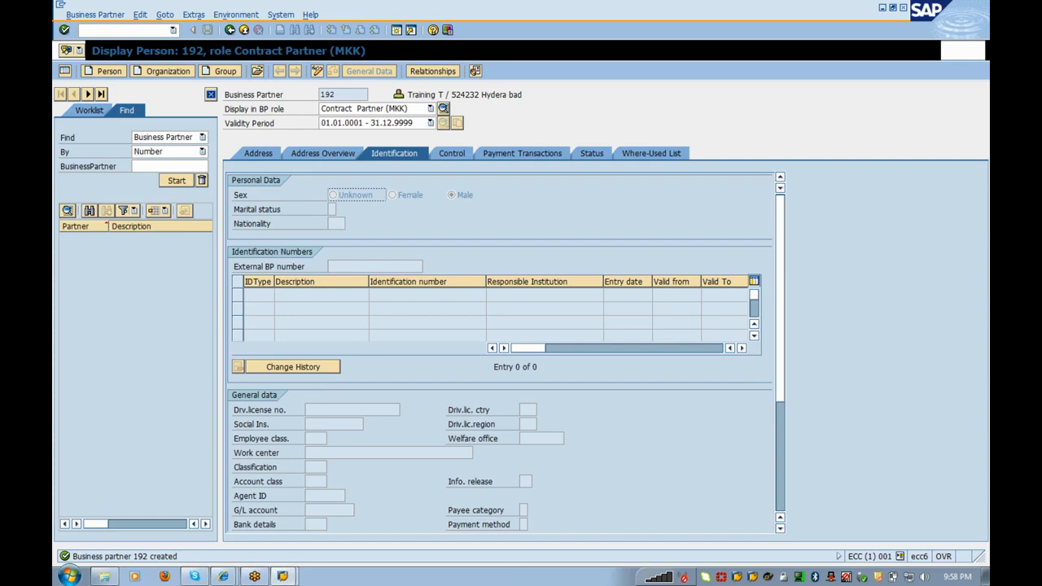
Copy the business partner number from the creation message's details into a new Notepad document, and close the message details.
{"action": "left_click", "coordinate": [320, 559]}
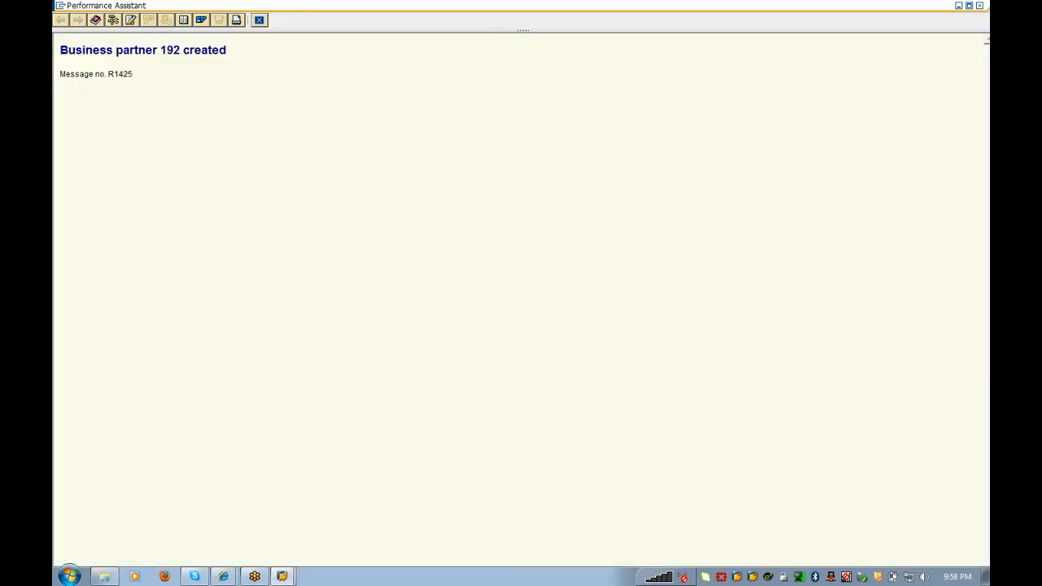
{"action": "left_click_drag", "start_coordinate": [182, 50], "coordinate": [60, 49]}
{"action": "key", "text": "ctrl+c"}
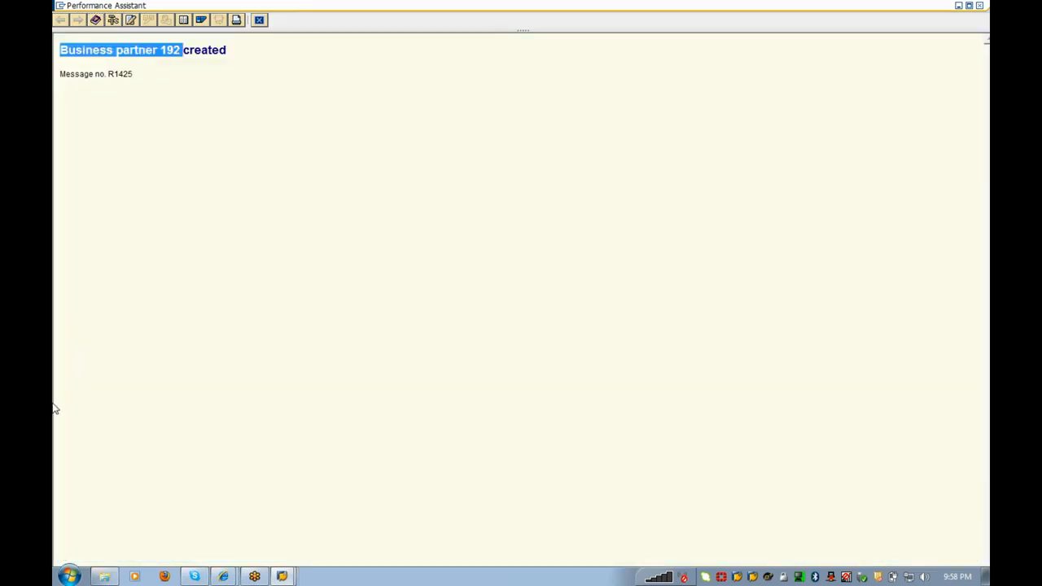
{"action": "left_click", "coordinate": [66, 577]}
{"action": "left_click", "coordinate": [251, 524]}
{"action": "key", "text": "Return"}
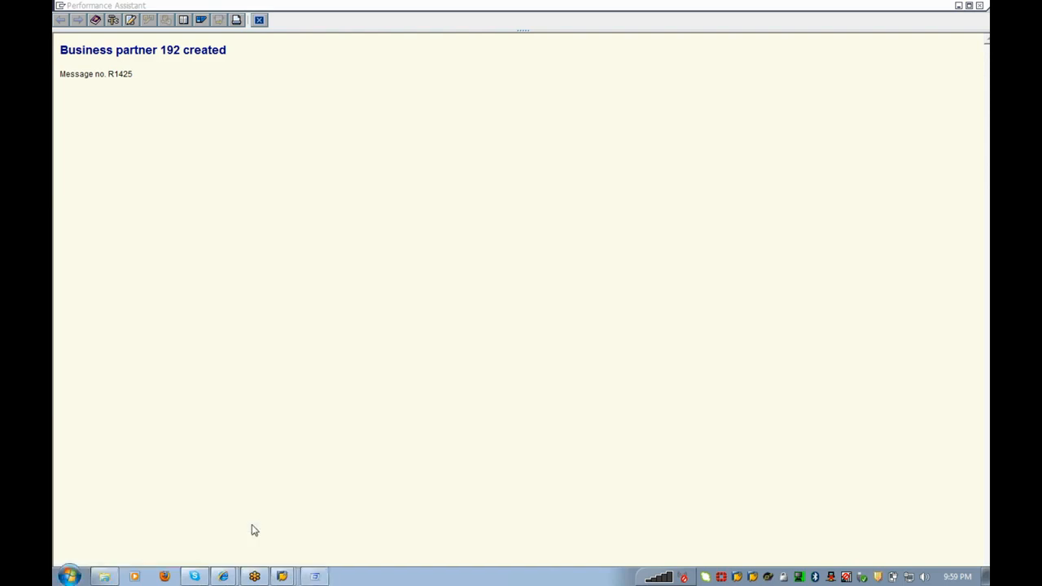
{"action": "key", "text": "ctrl+v"}
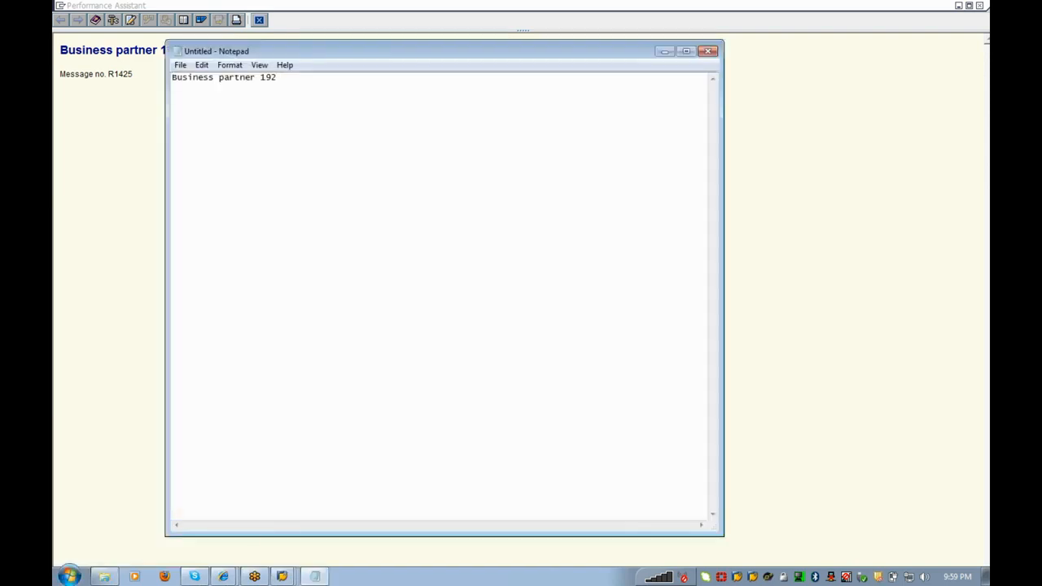
{"action": "left_click", "coordinate": [120, 382]}
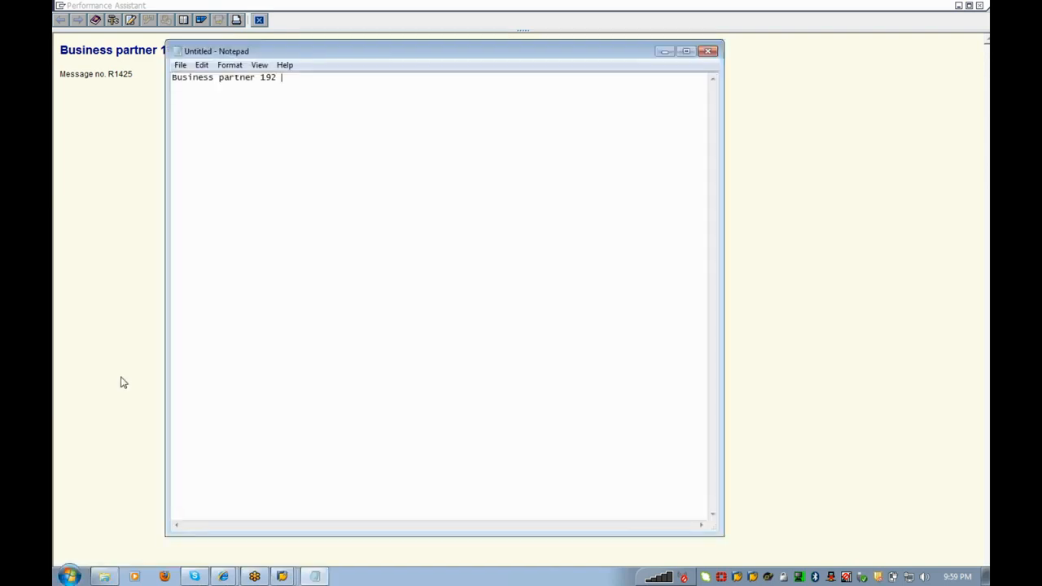
{"action": "left_click", "coordinate": [258, 20]}
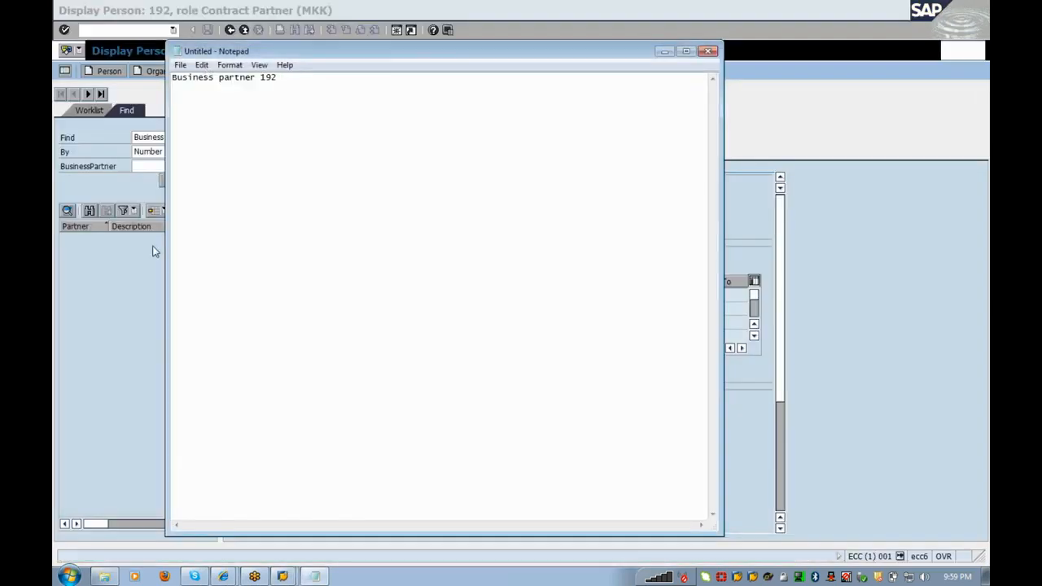
Start transaction CAA1 and begin a contract account of category 01 for the new business partner.
{"action": "left_click", "coordinate": [153, 249]}
{"action": "type", "text": "/ncaa1"}
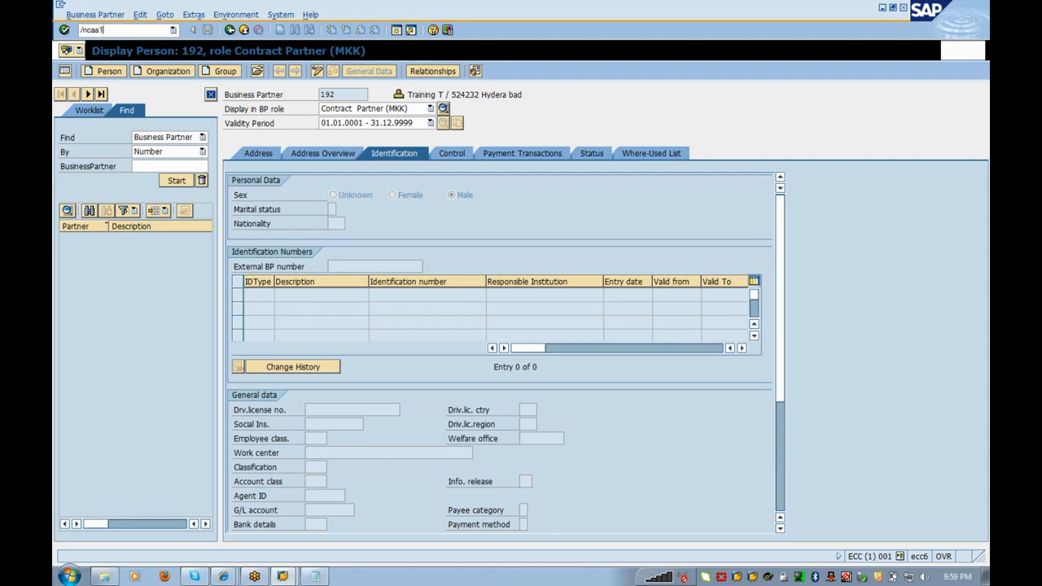
{"action": "key", "text": "Return"}
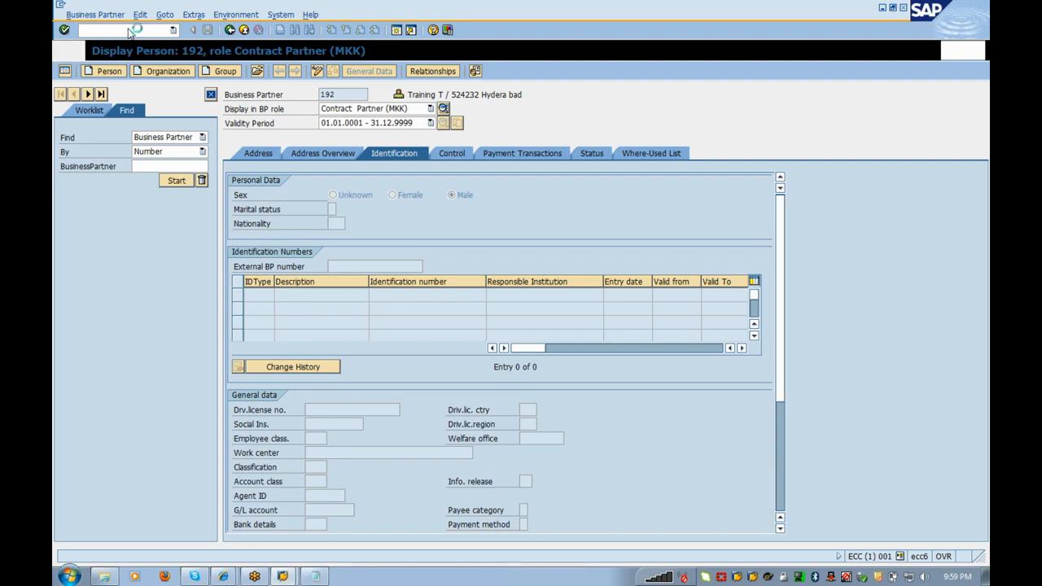
{"action": "key", "text": "Tab"}
{"action": "type", "text": "01"}
{"action": "key", "text": "Return"}
Name the contract account Training and set Tolerance Group 0001 and the clearing category Automatic Clearing Catagory.
{"action": "type", "text": "Training"}
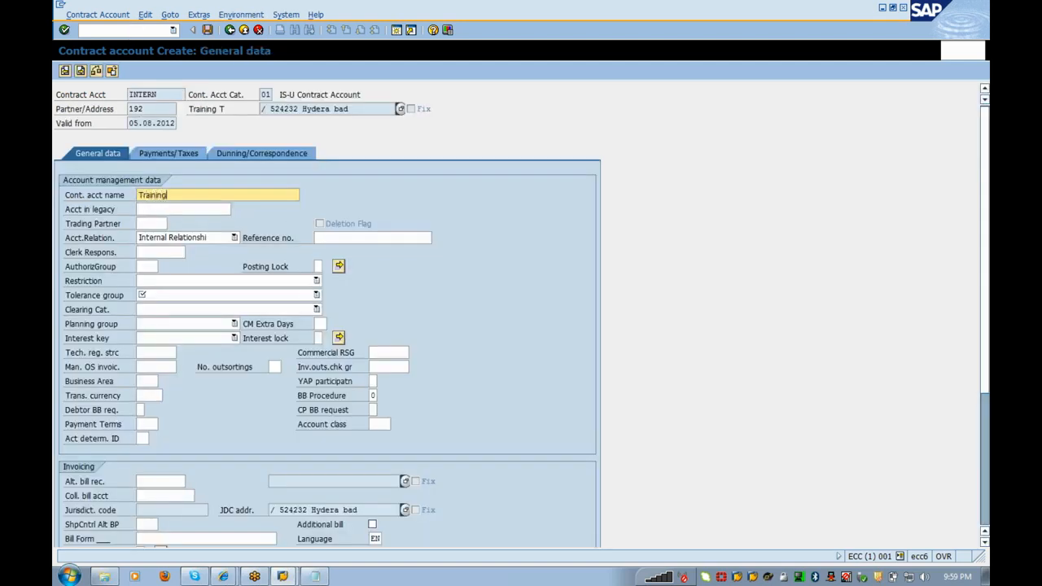
{"action": "left_click", "coordinate": [206, 295]}
{"action": "left_click", "coordinate": [204, 308]}
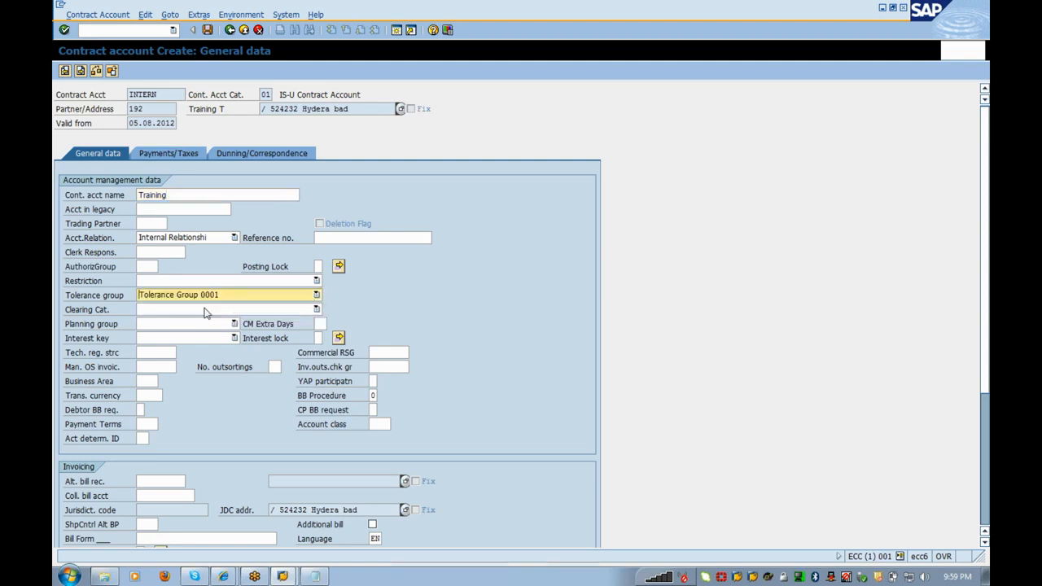
{"action": "left_click", "coordinate": [205, 310]}
{"action": "left_click", "coordinate": [204, 322]}
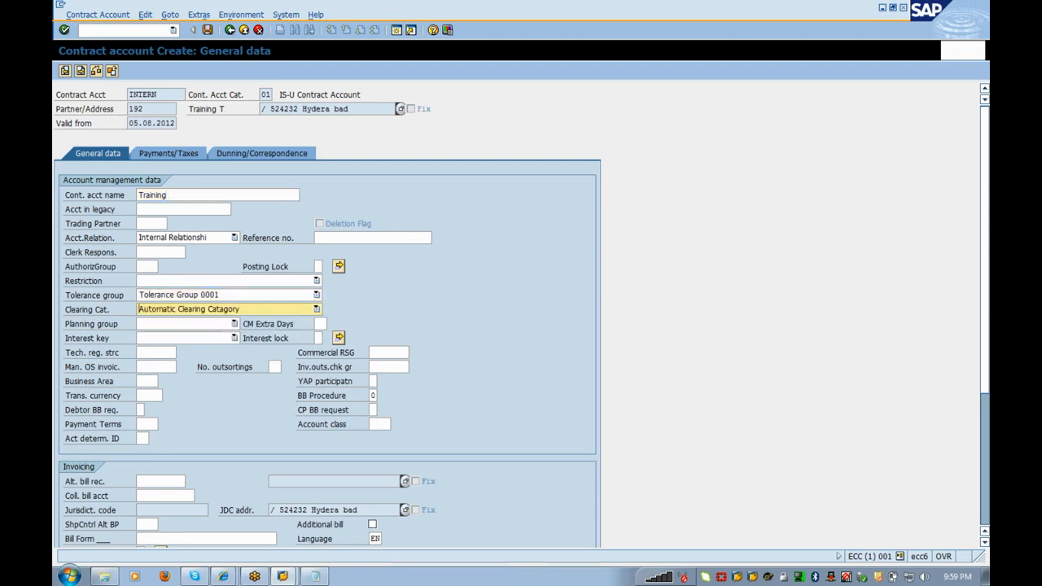
Set the contract account's payment terms to 0002 and its account determination ID to 01.
{"action": "left_click", "coordinate": [146, 424]}
{"action": "left_click", "coordinate": [147, 438]}
{"action": "left_click", "coordinate": [379, 424]}
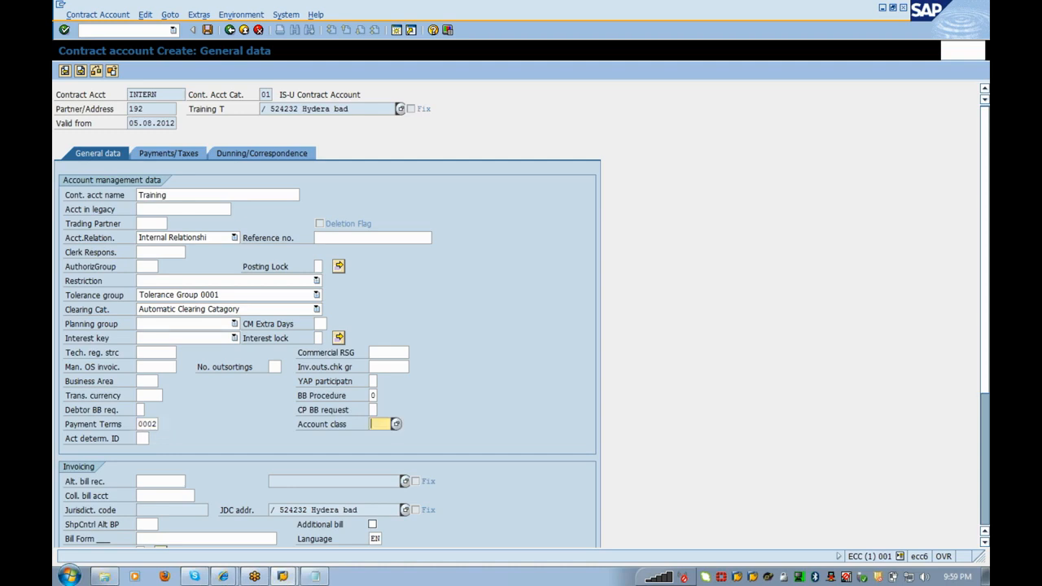
{"action": "key", "text": "Tab"}
{"action": "key", "text": "Down"}
{"action": "key", "text": "Tab"}
{"action": "key", "text": "Tab"}
{"action": "key", "text": "Tab"}
{"action": "key", "text": "Tab"}
{"action": "key", "text": "space"}
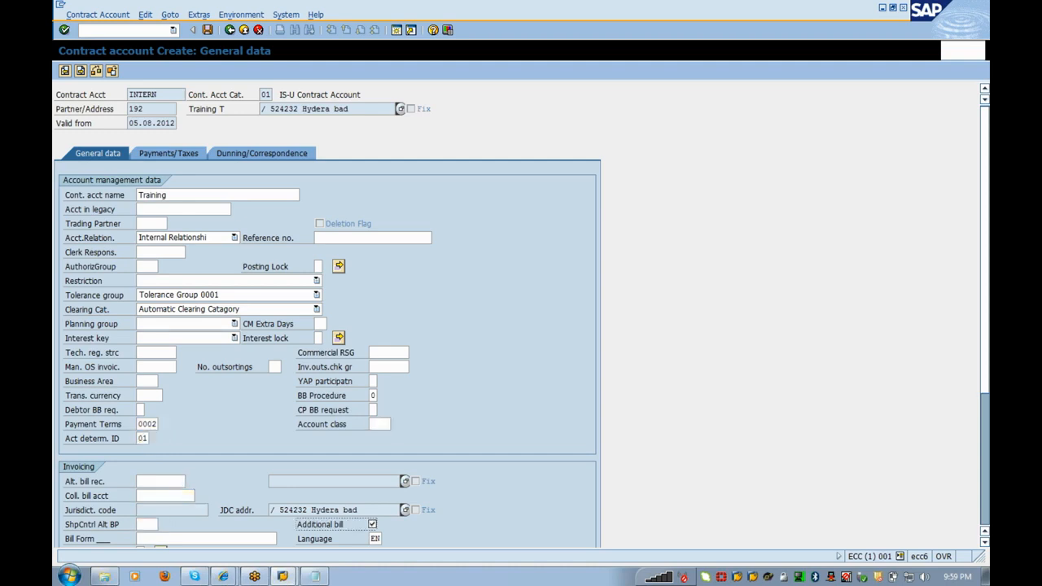
{"action": "key", "text": "Tab"}
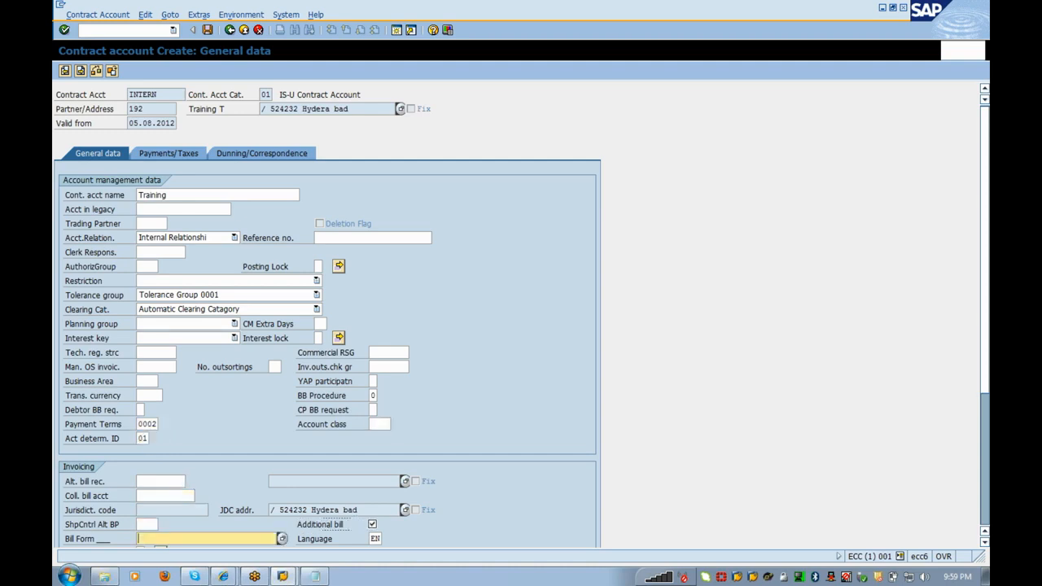
{"action": "left_click", "coordinate": [372, 525]}
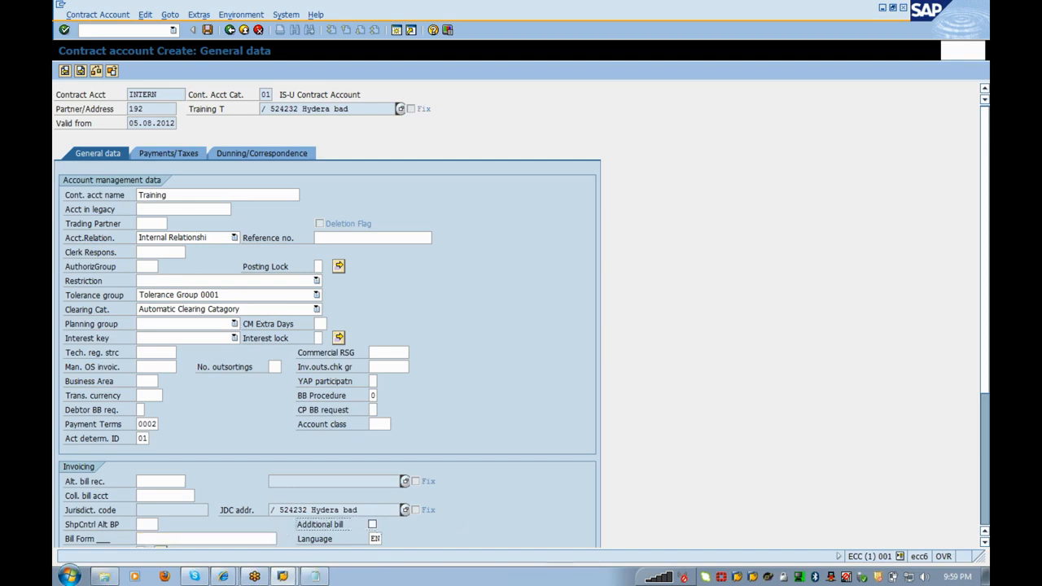
Assign the bill form IS_U_BILL_PDF in the contract account's invoicing data.
{"action": "key", "text": "Tab"}
{"action": "key", "text": "Down"}
{"action": "key", "text": "Return"}
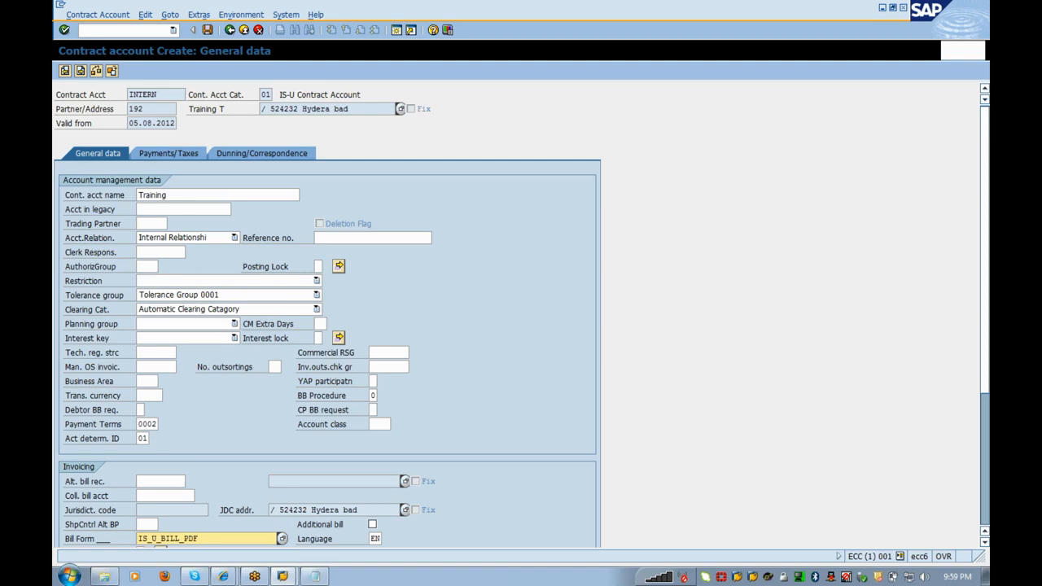
Set the company code group and the standard company code to 0001 in the account's payment data.
{"action": "left_click", "coordinate": [169, 154]}
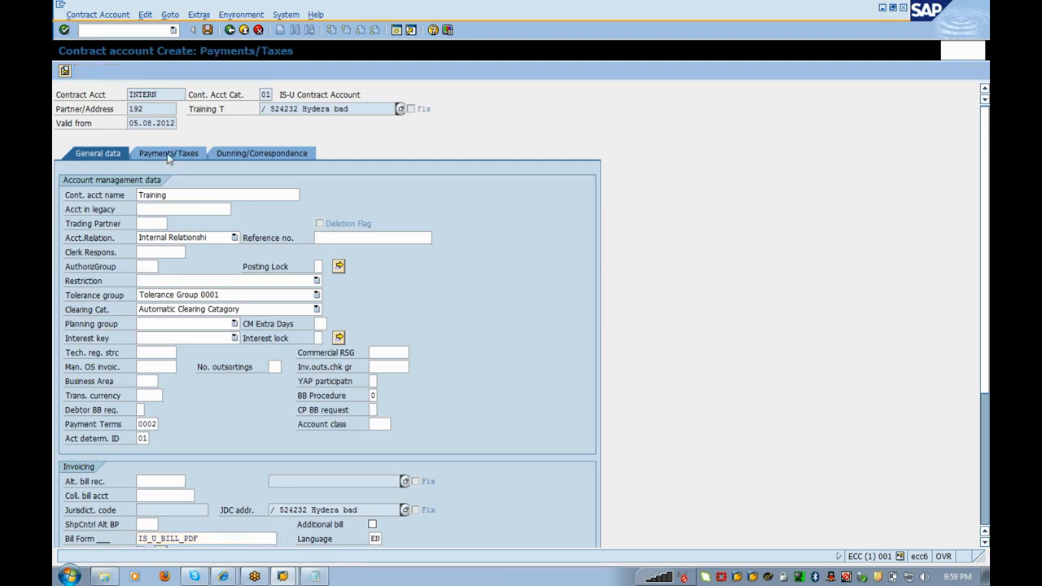
{"action": "key", "text": "Down"}
{"action": "key", "text": "Return"}
{"action": "key", "text": "Tab"}
{"action": "key", "text": "Down"}
{"action": "key", "text": "Return"}
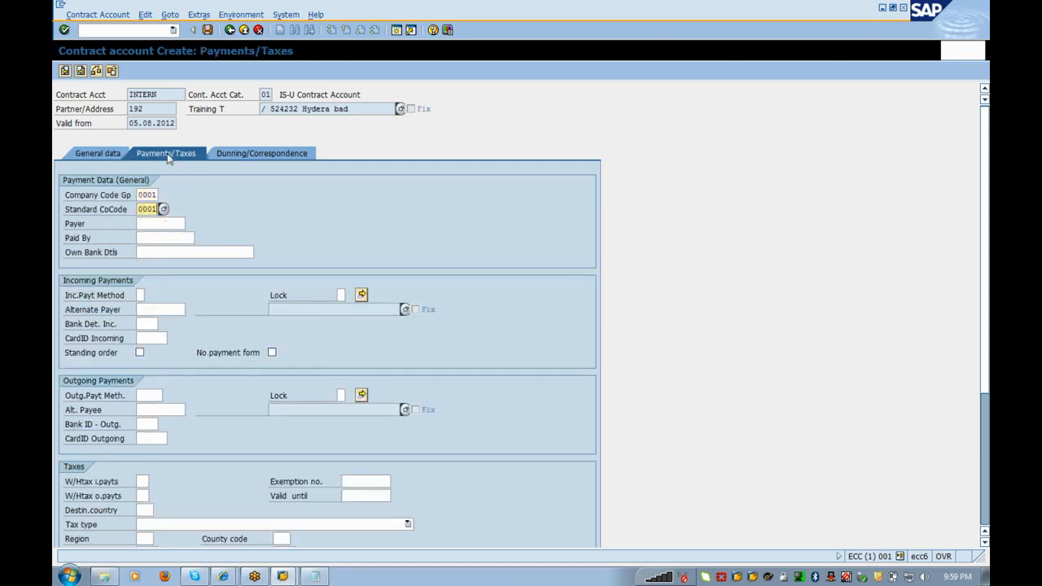
Set the contract account's dunning procedure to Dunning Procedure 01 and save the account.
{"action": "left_click", "coordinate": [297, 155]}
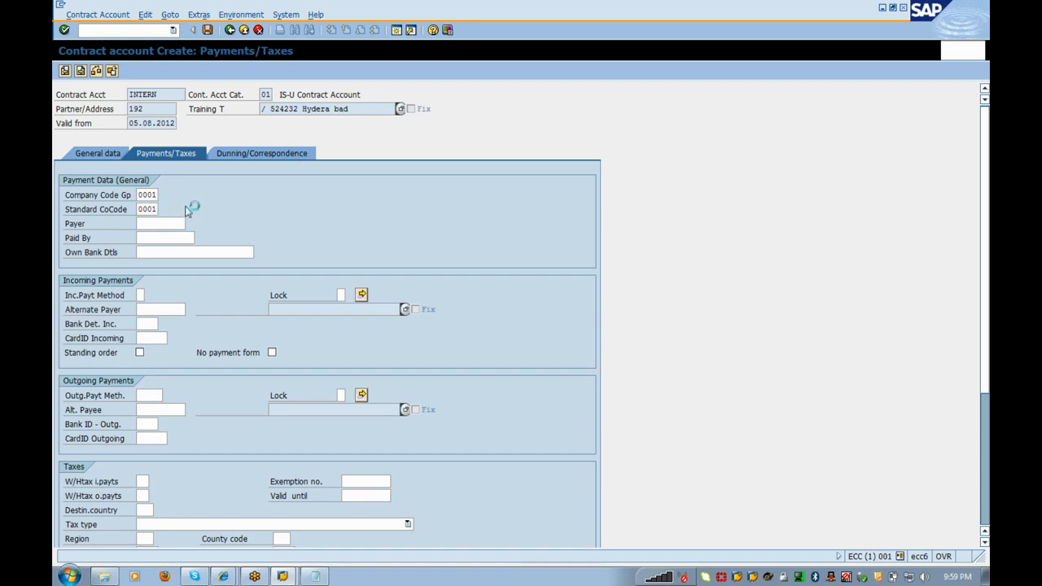
{"action": "left_click", "coordinate": [172, 237]}
{"action": "left_click", "coordinate": [174, 260]}
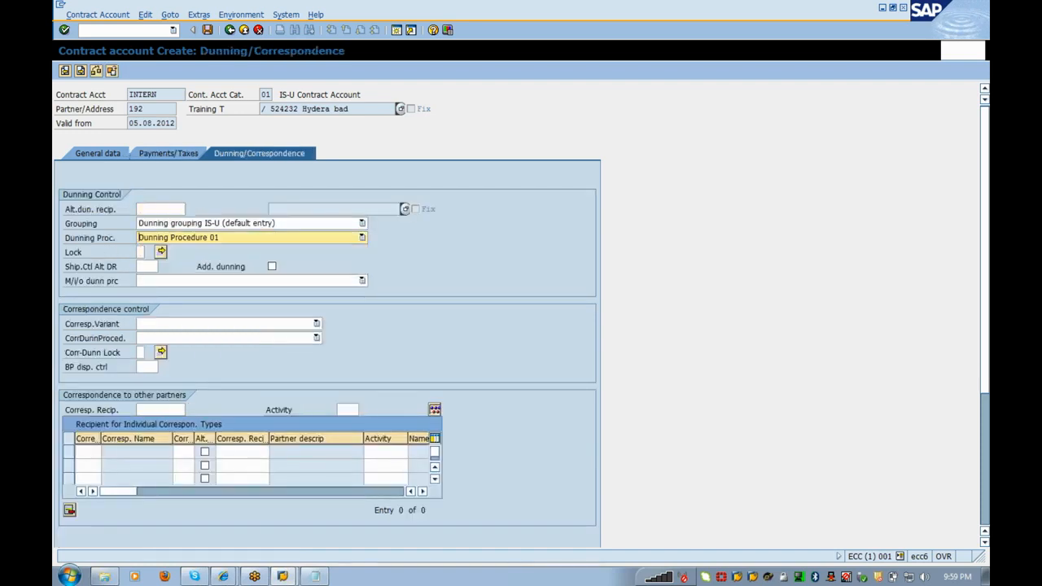
{"action": "key", "text": "Return"}
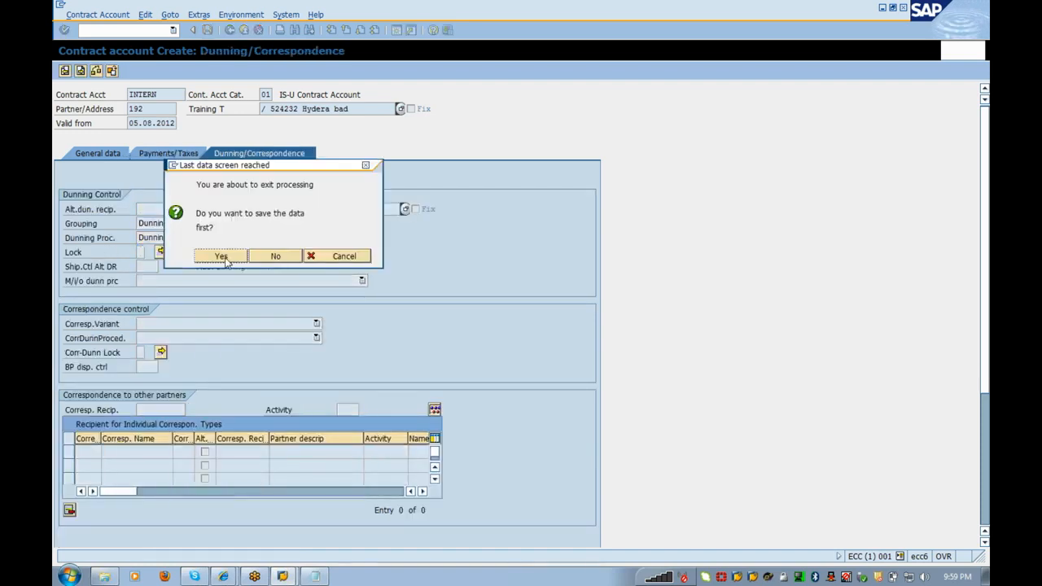
{"action": "left_click", "coordinate": [221, 257]}
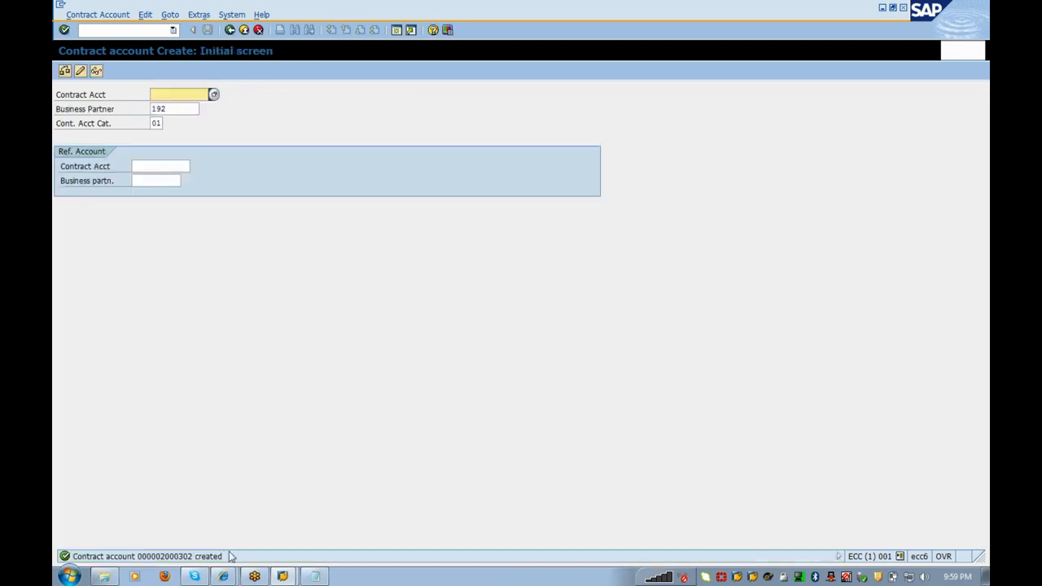
Copy the new contract account's number from the creation message's details into the Notepad notes, then close the message details.
{"action": "double_click", "coordinate": [232, 555]}
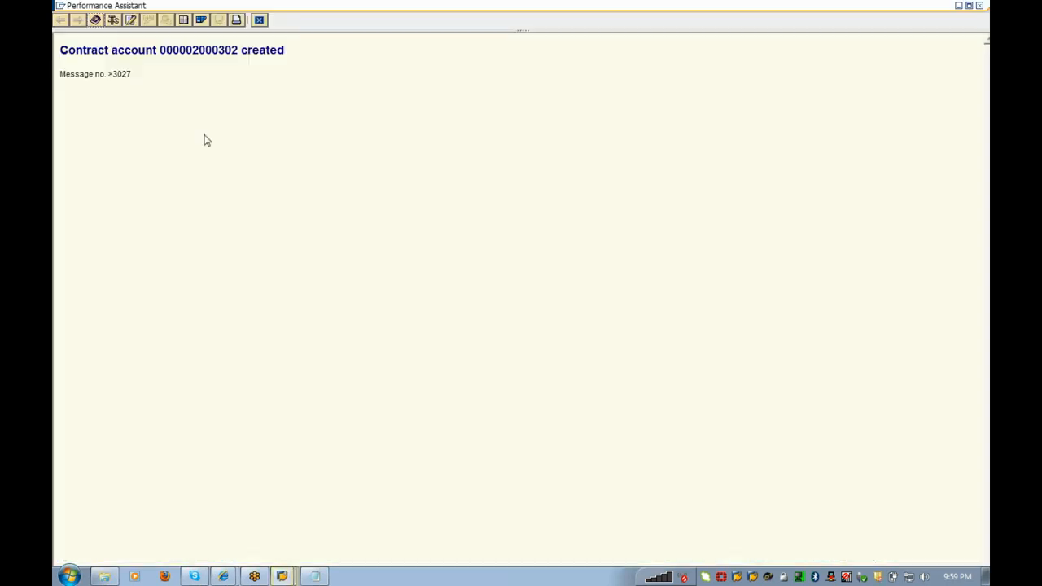
{"action": "left_click_drag", "start_coordinate": [238, 51], "coordinate": [62, 49]}
{"action": "key", "text": "ctrl+c"}
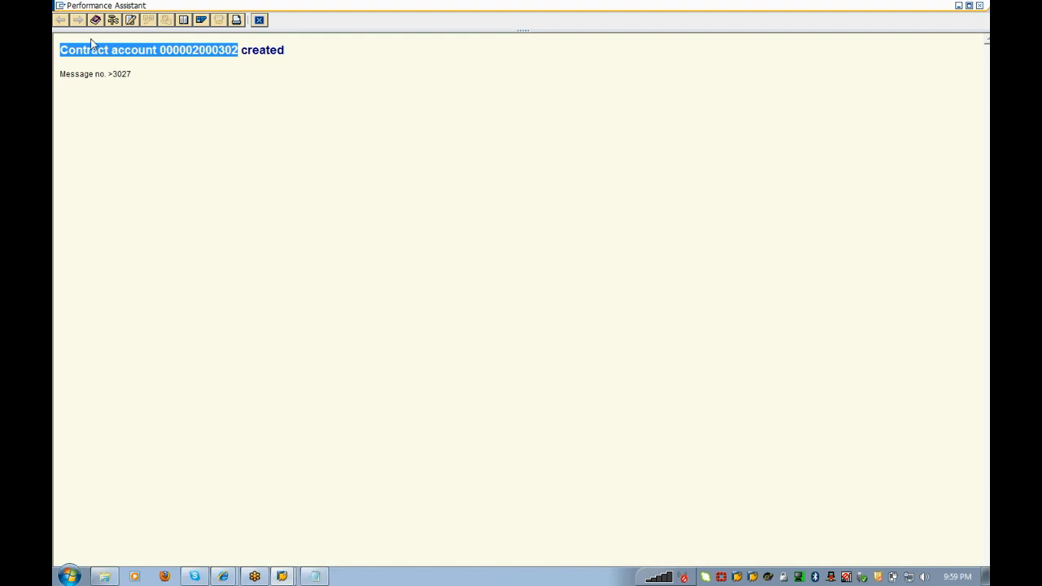
{"action": "left_click", "coordinate": [316, 576]}
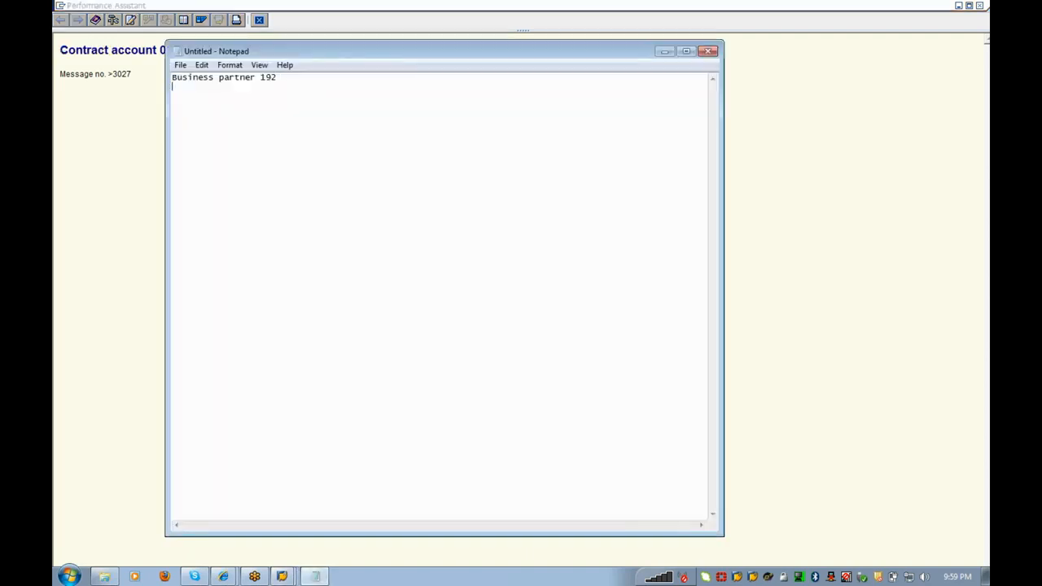
{"action": "key", "text": "ctrl+v"}
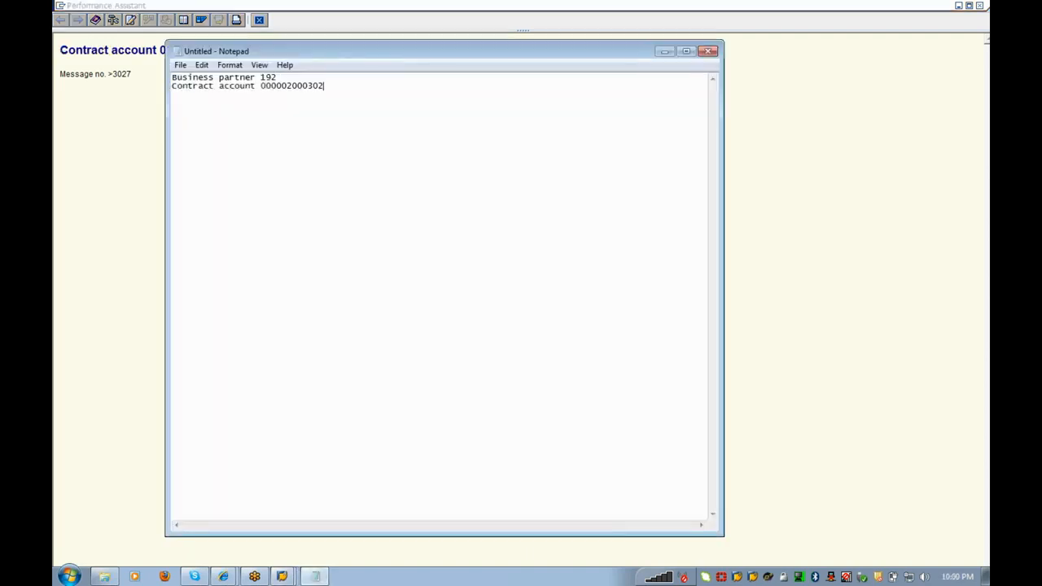
{"action": "left_click", "coordinate": [109, 186]}
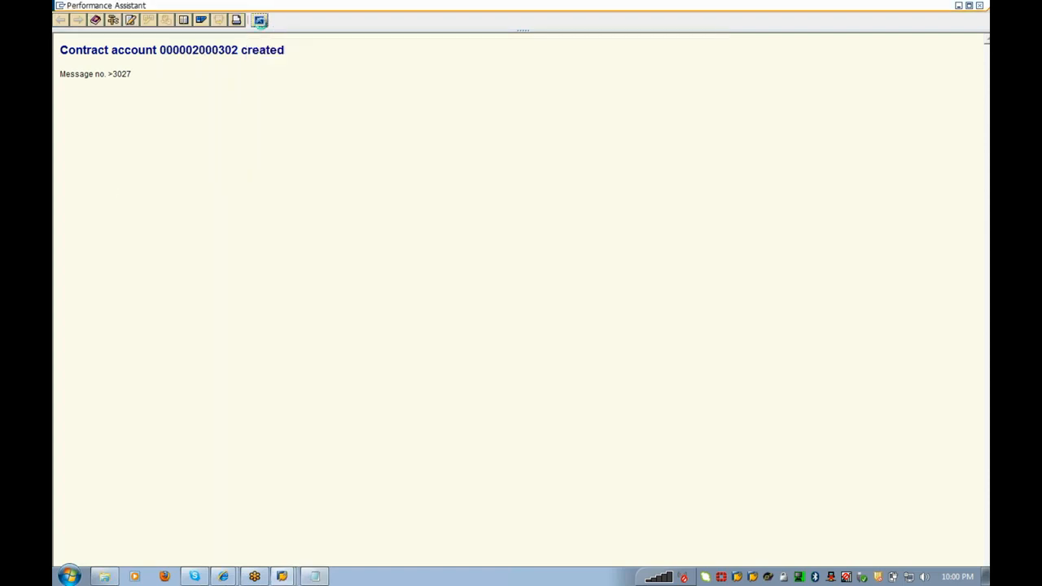
{"action": "left_click", "coordinate": [259, 20]}
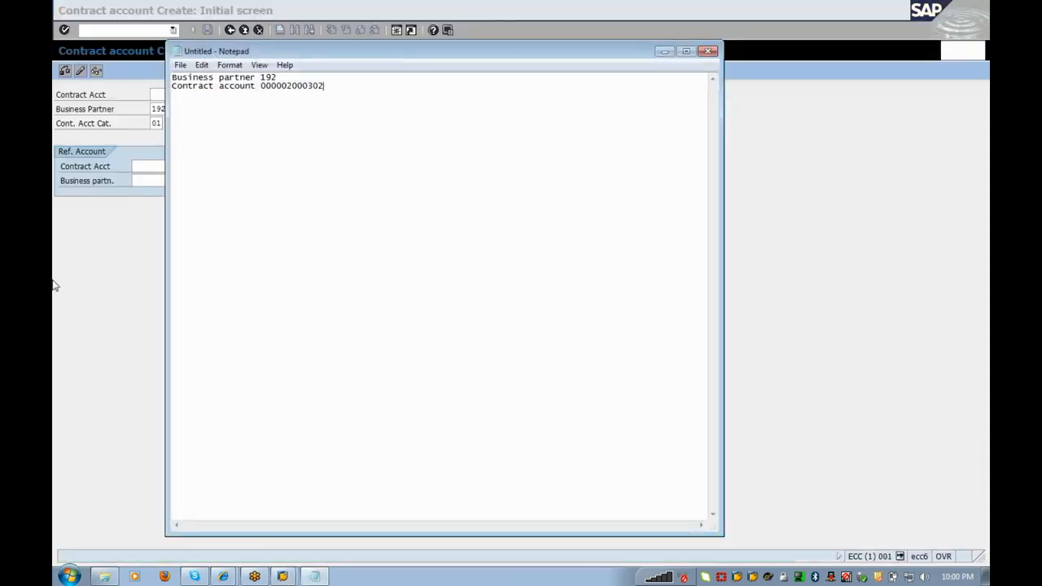
Start creating a new connection object with transaction /nes55.
{"action": "left_click", "coordinate": [104, 291]}
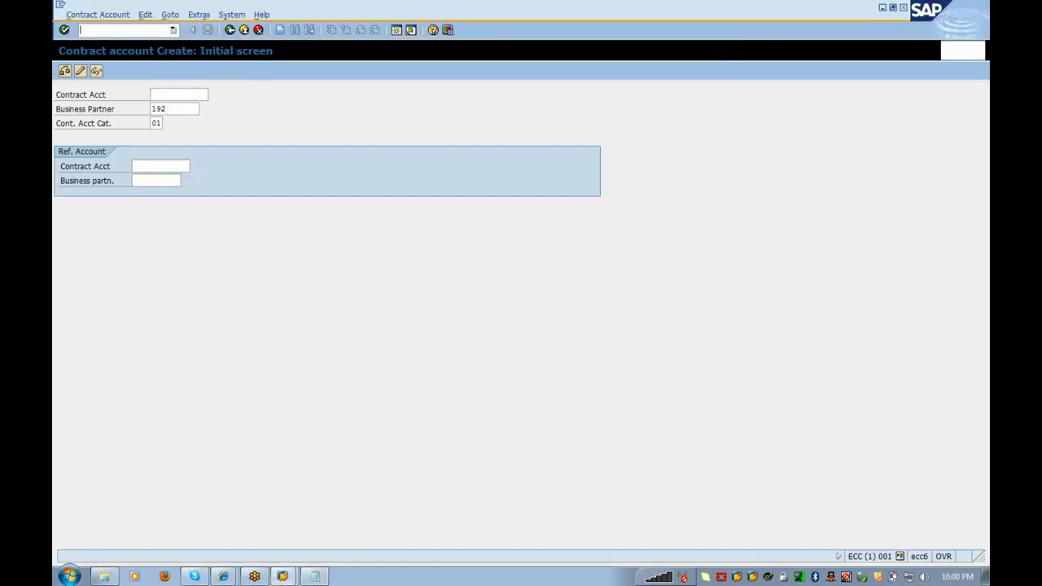
{"action": "type", "text": "/nbp"}
{"action": "key", "text": "Return"}
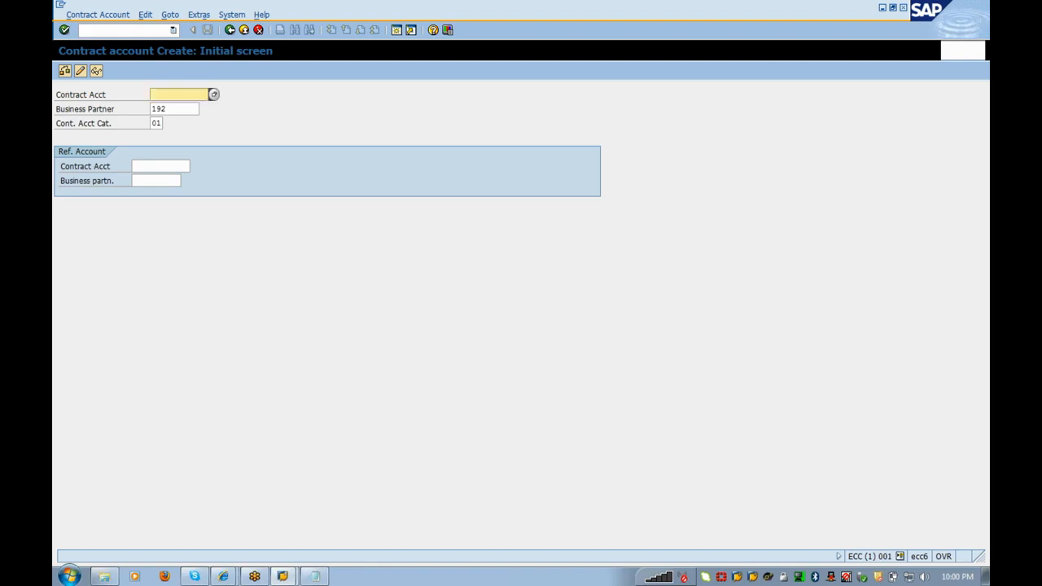
{"action": "type", "text": "/n"}
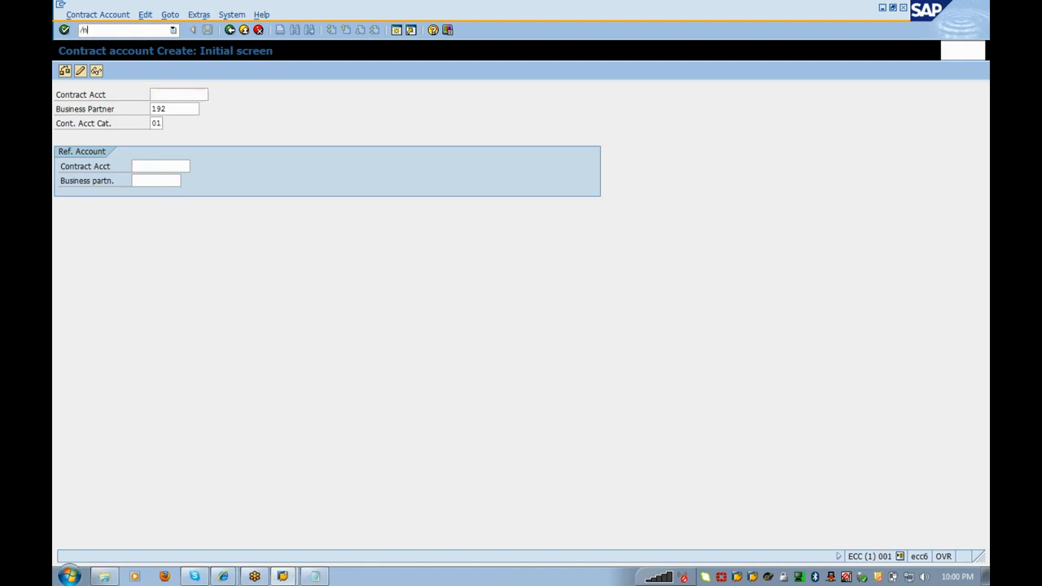
{"action": "type", "text": "es55"}
{"action": "key", "text": "Return"}
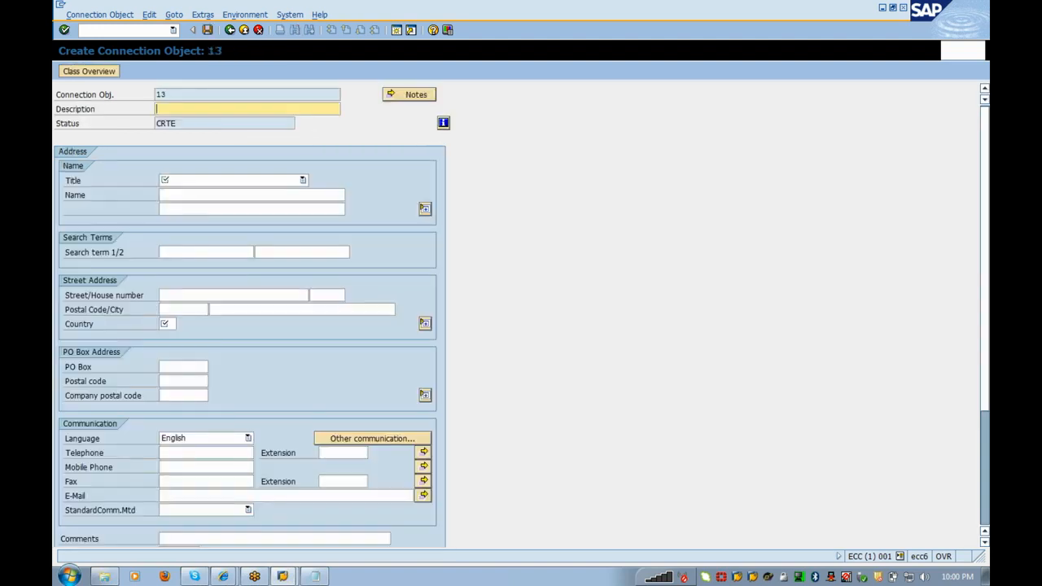
Describe the connection object as Training, set its title to Mr. and enter training and t as its name lines.
{"action": "type", "text": "Trainin"}
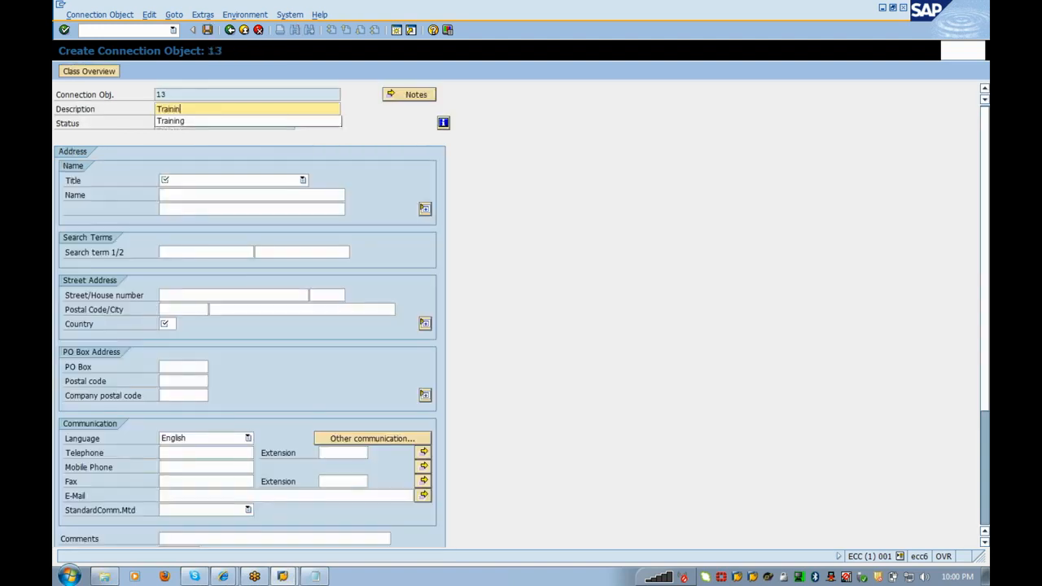
{"action": "type", "text": "g"}
{"action": "left_click", "coordinate": [236, 181]}
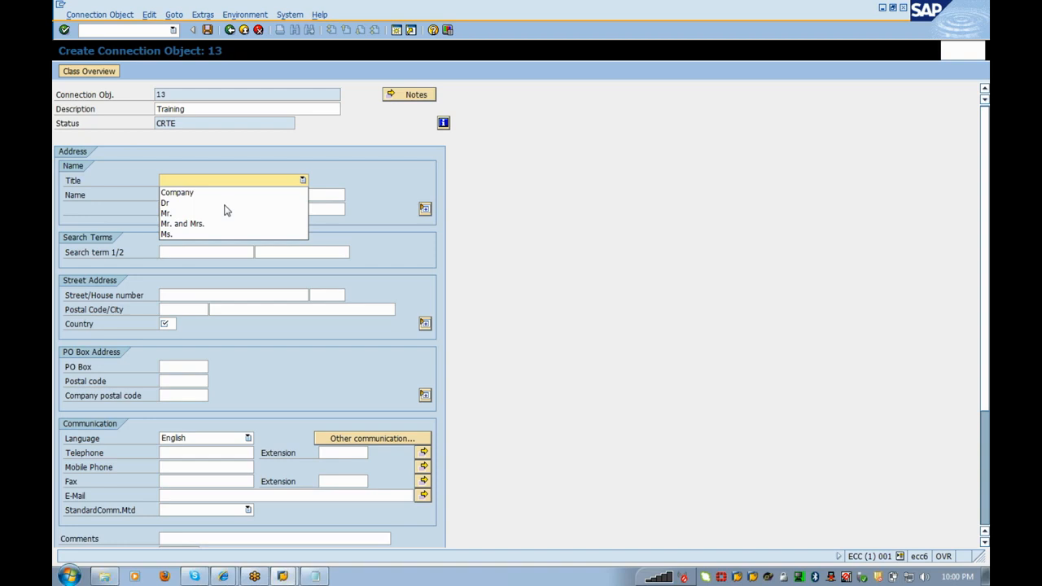
{"action": "left_click", "coordinate": [224, 213]}
{"action": "key", "text": "Tab"}
{"action": "type", "text": "Training"}
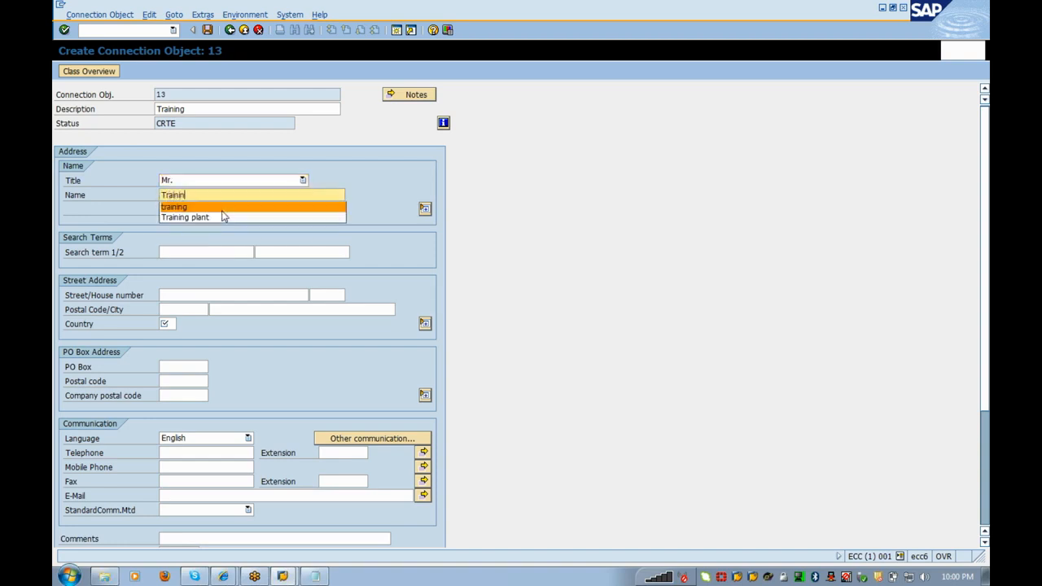
{"action": "key", "text": "Tab"}
{"action": "type", "text": "t"}
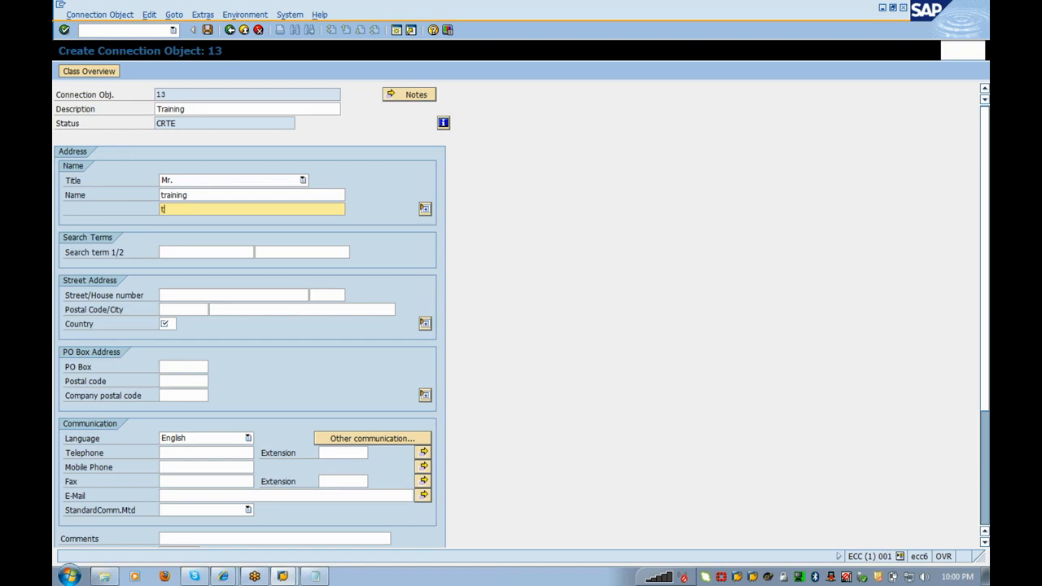
Enter the connection object's postal code and city, and set its country to IN.
{"action": "left_click", "coordinate": [167, 309]}
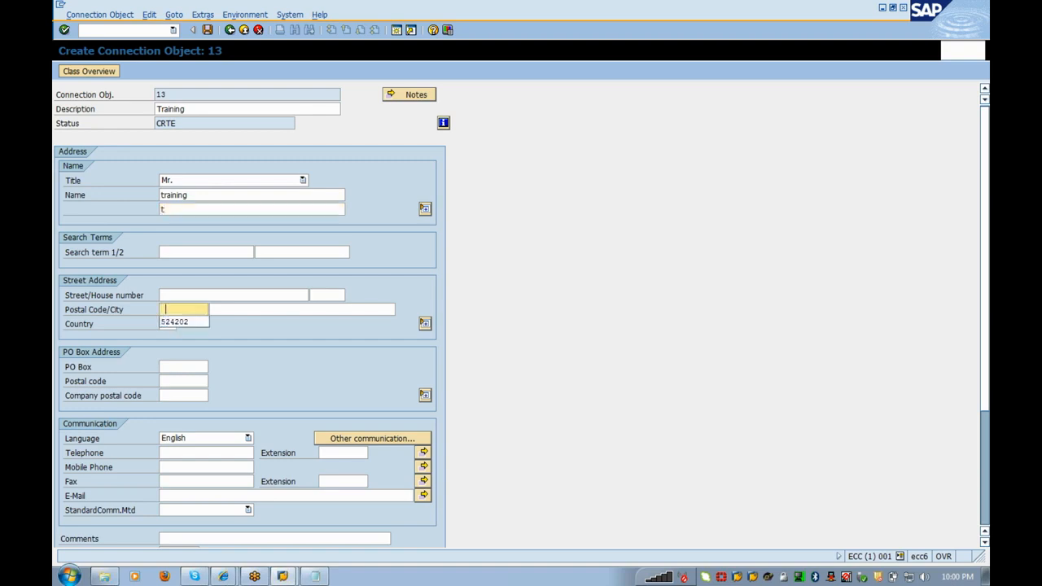
{"action": "key", "text": "Down"}
{"action": "key", "text": "Tab"}
{"action": "key", "text": "Down"}
{"action": "key", "text": "Tab"}
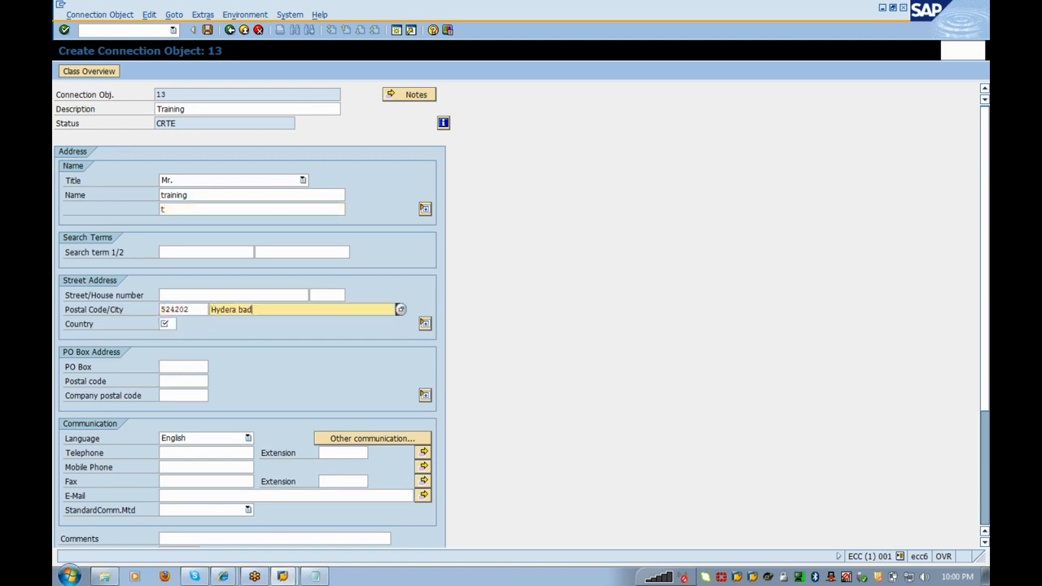
{"action": "type", "text": "in"}
{"action": "key", "text": "Return"}
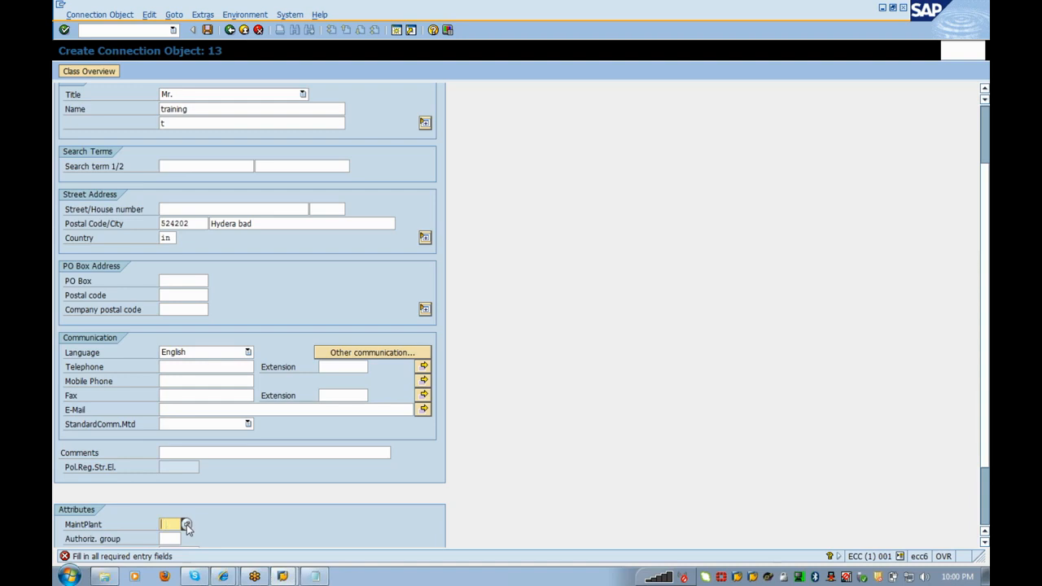
Set the maintenance plant to 0001, pick a regional structure grouping from the available entries, and save the connection object.
{"action": "type", "text": "0001"}
{"action": "key", "text": "Tab"}
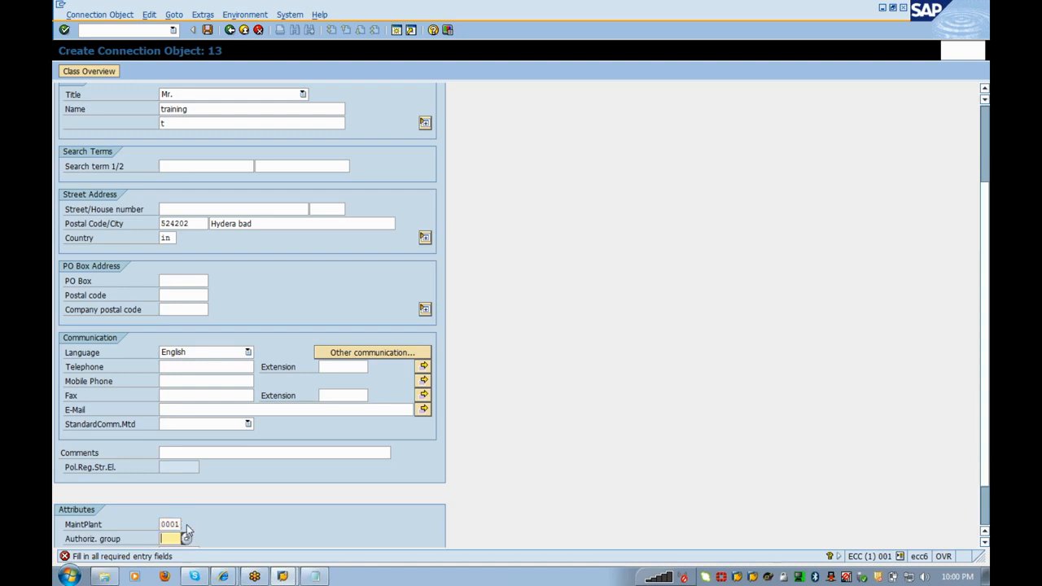
{"action": "key", "text": "Tab"}
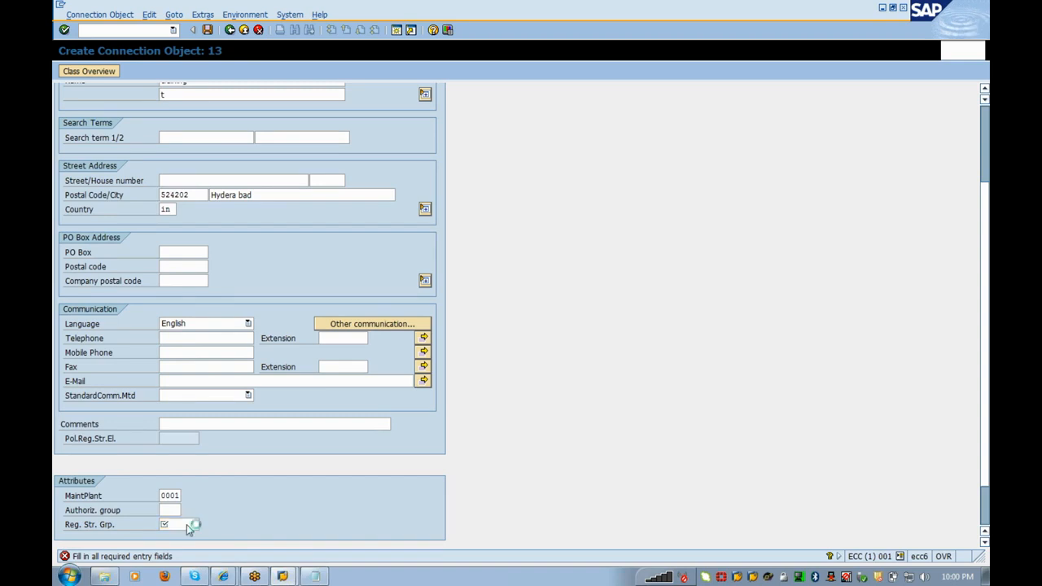
{"action": "key", "text": "F4"}
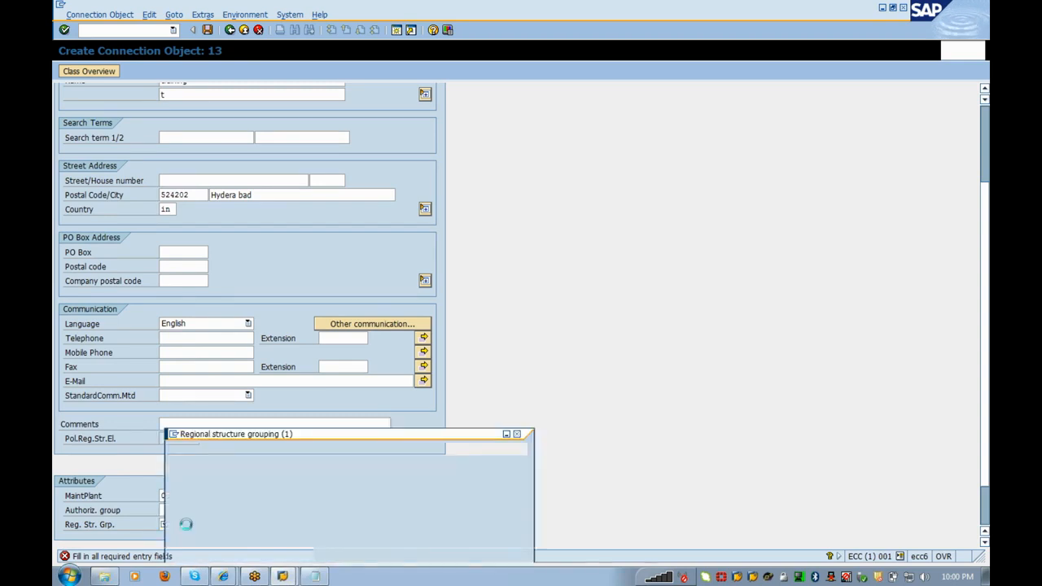
{"action": "key", "text": "Return"}
{"action": "key", "text": "Return"}
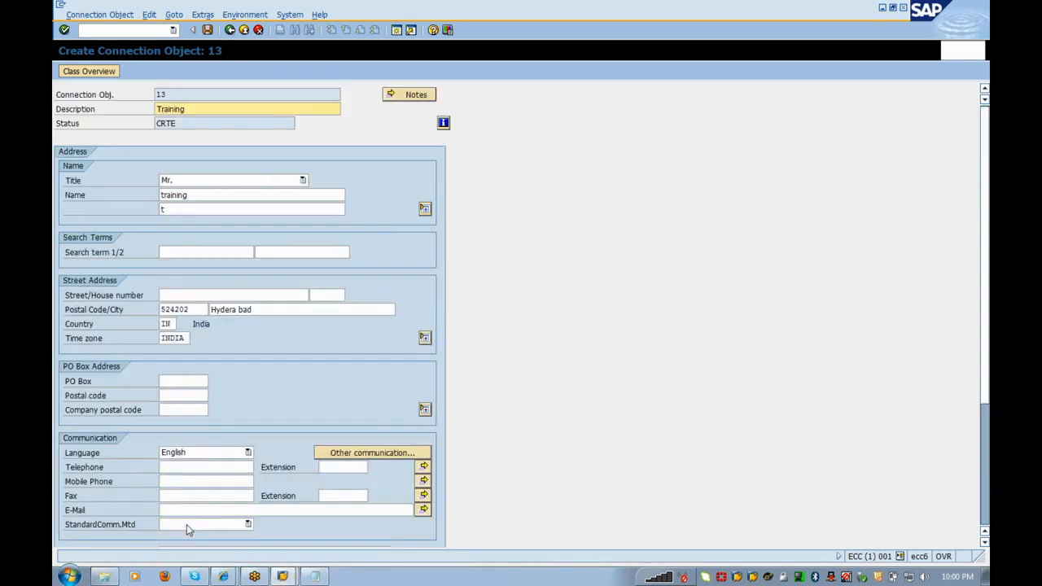
{"action": "left_click", "coordinate": [207, 31]}
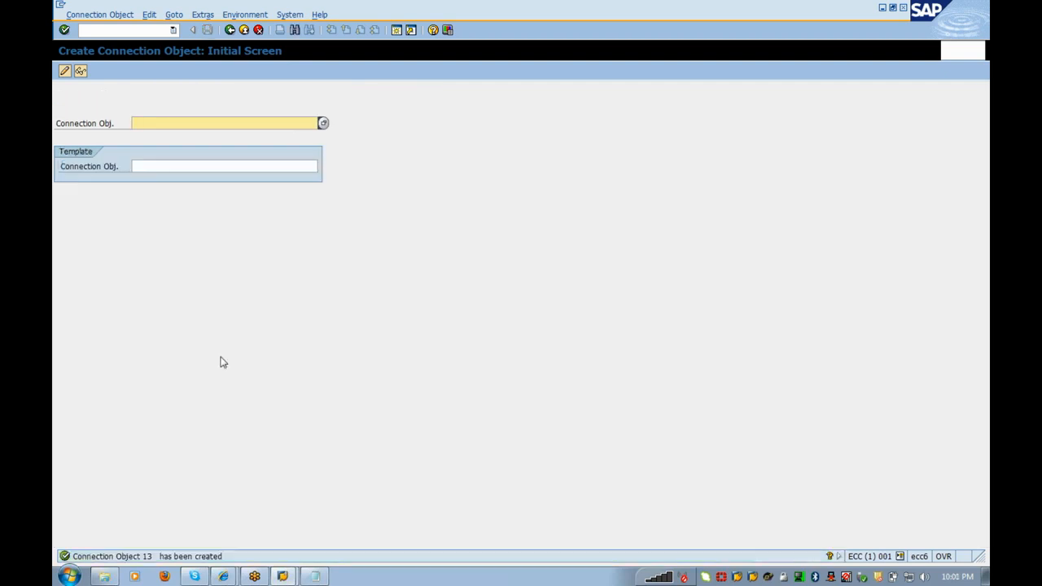
Record the line Connection Object 13 from the creation message's details in the Notepad notes.
{"action": "left_click", "coordinate": [318, 573]}
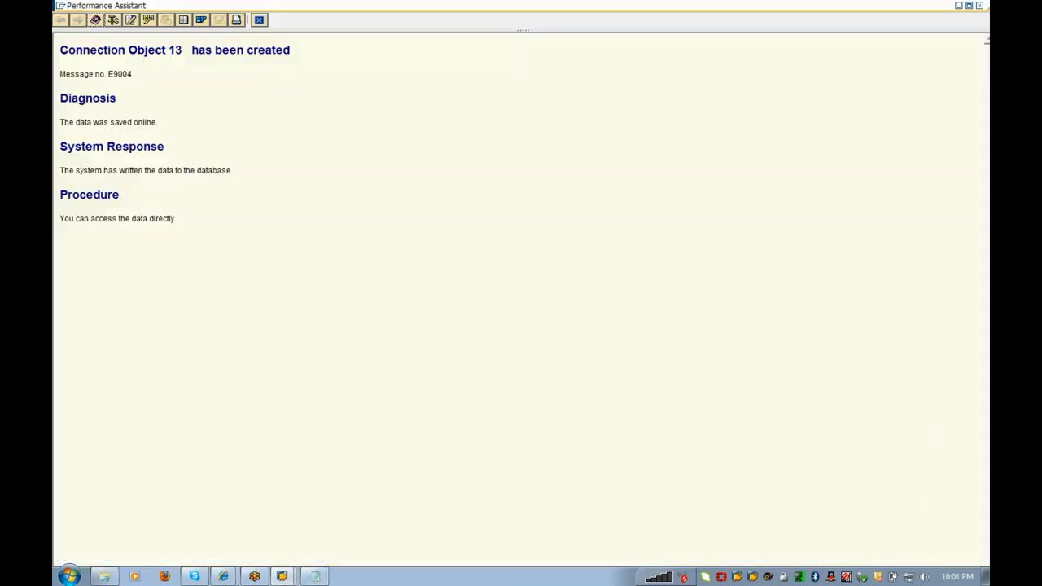
{"action": "left_click_drag", "start_coordinate": [185, 50], "coordinate": [53, 47]}
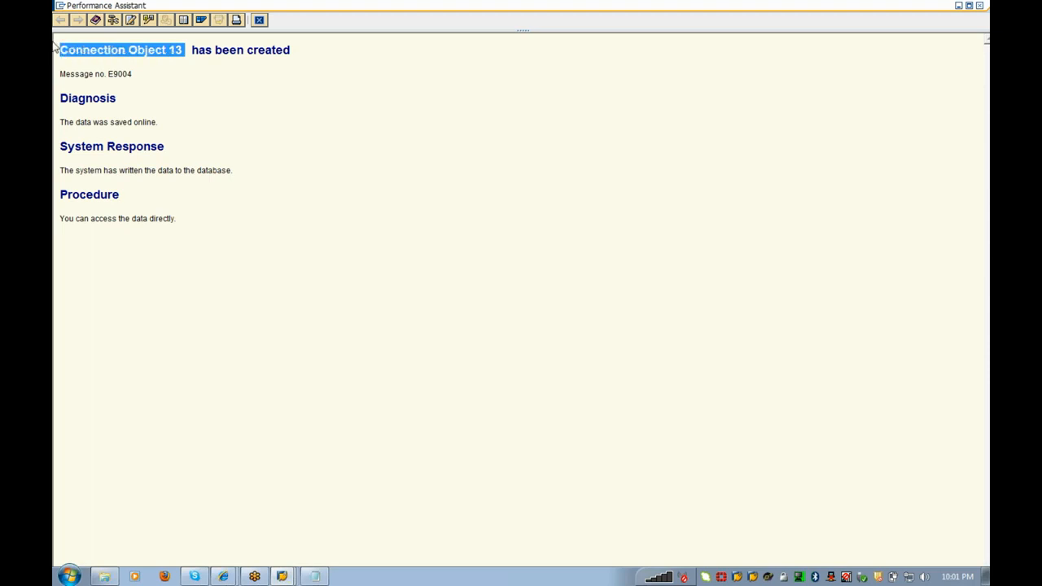
{"action": "left_click", "coordinate": [318, 576]}
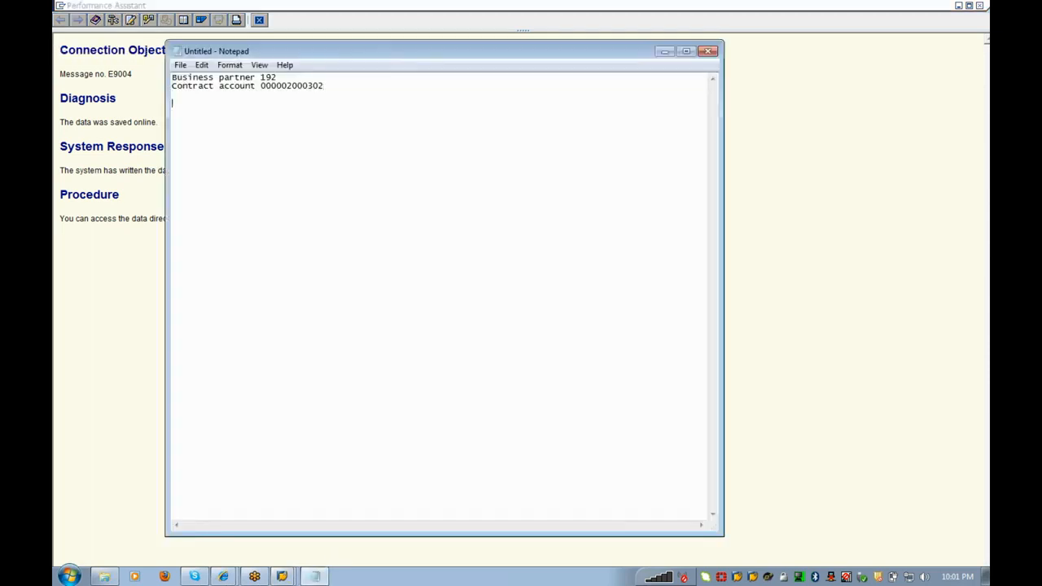
{"action": "type", "text": "Connection Object 13"}
Return to SAP and start creating a new premise with transaction /nes60.
{"action": "left_click", "coordinate": [123, 362]}
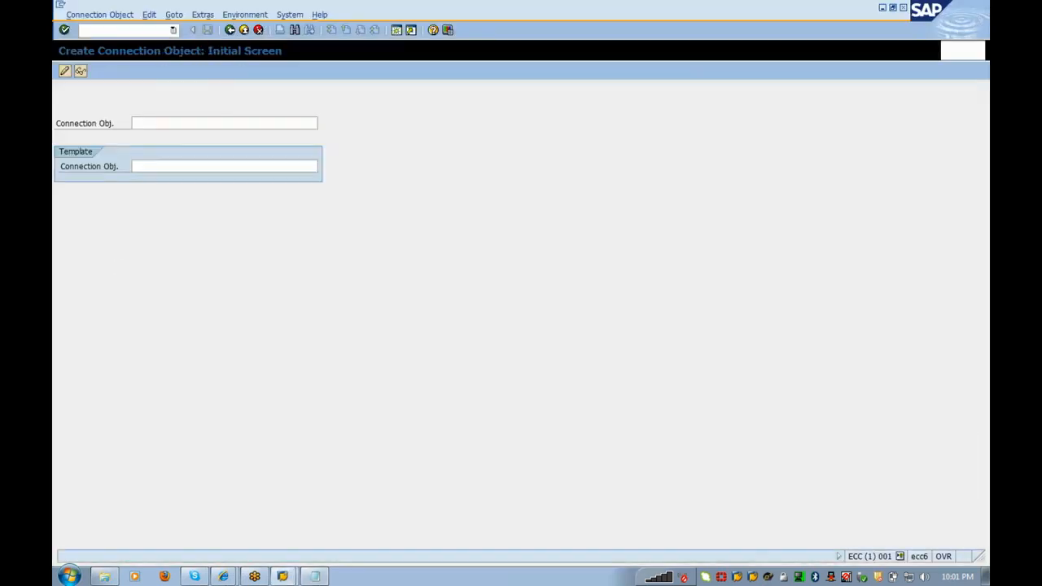
{"action": "type", "text": "nes60"}
{"action": "key", "text": "BackSpace"}
{"action": "type", "text": "1"}
{"action": "key", "text": "Return"}
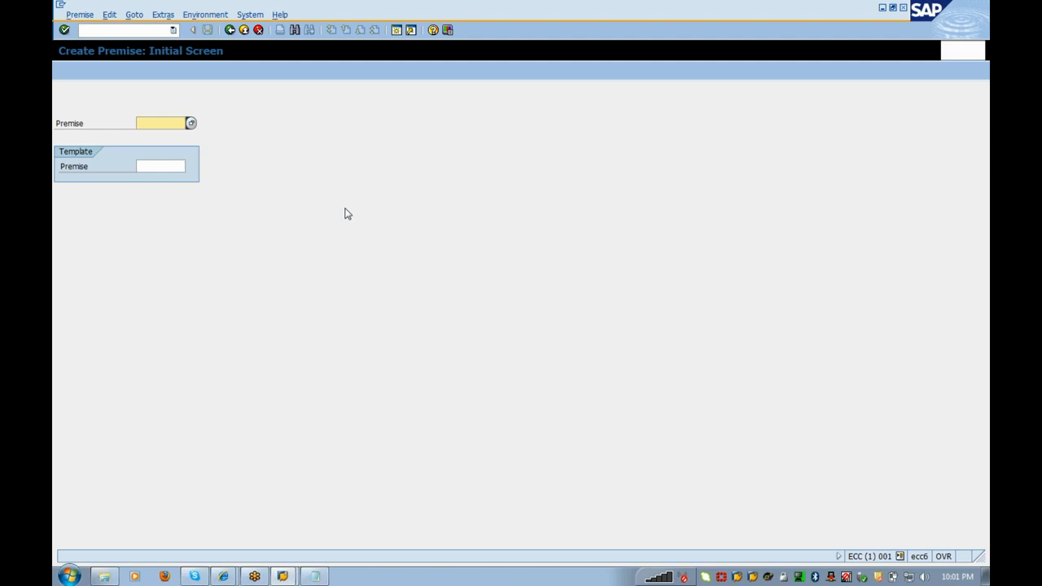
{"action": "key", "text": "Return"}
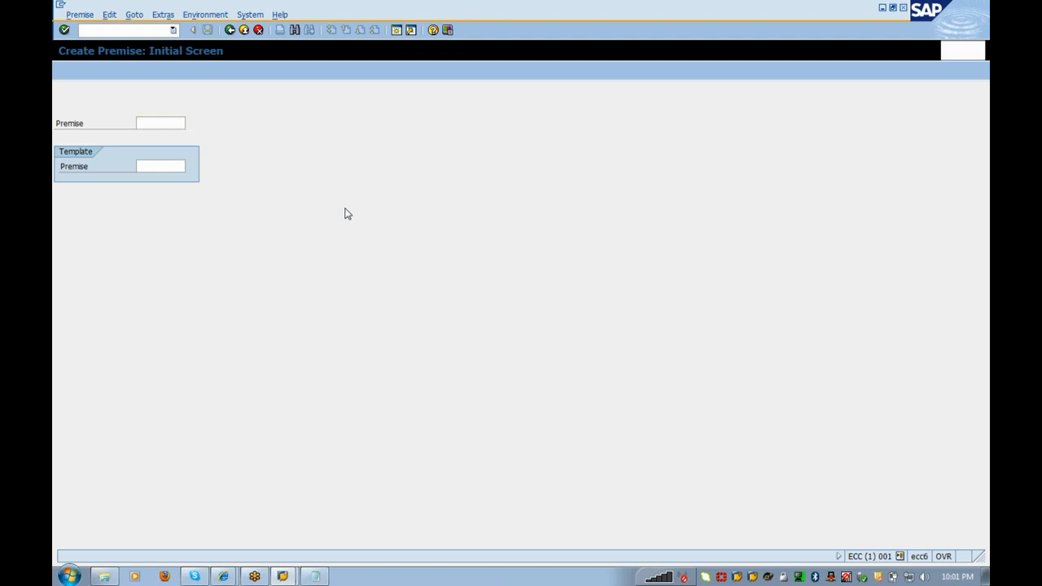
Assign connection object 13 to the premise and set its premise type to 1000, Single-Family Home.
{"action": "type", "text": "13"}
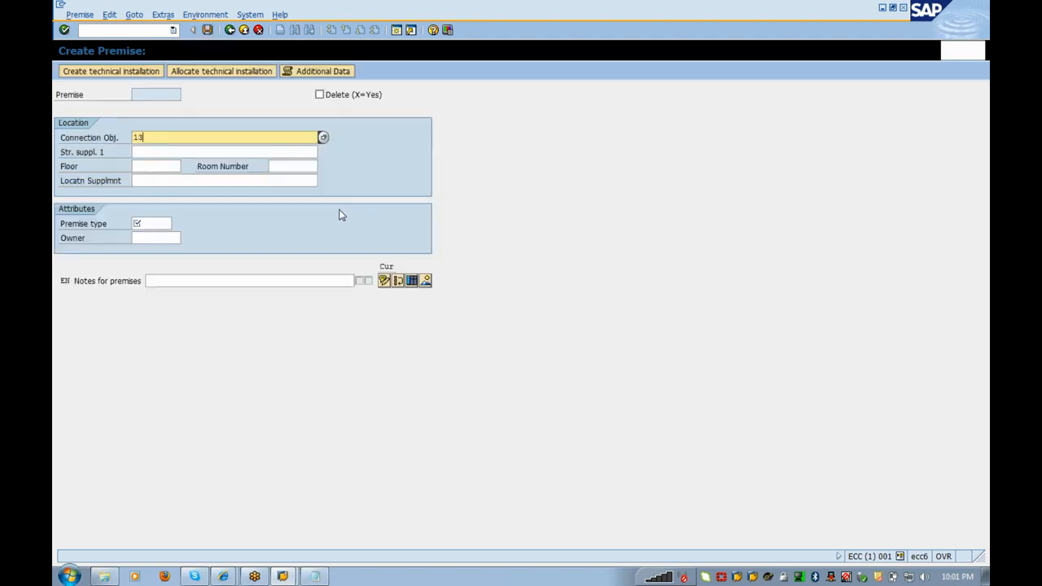
{"action": "left_click", "coordinate": [159, 224]}
{"action": "left_click", "coordinate": [177, 224]}
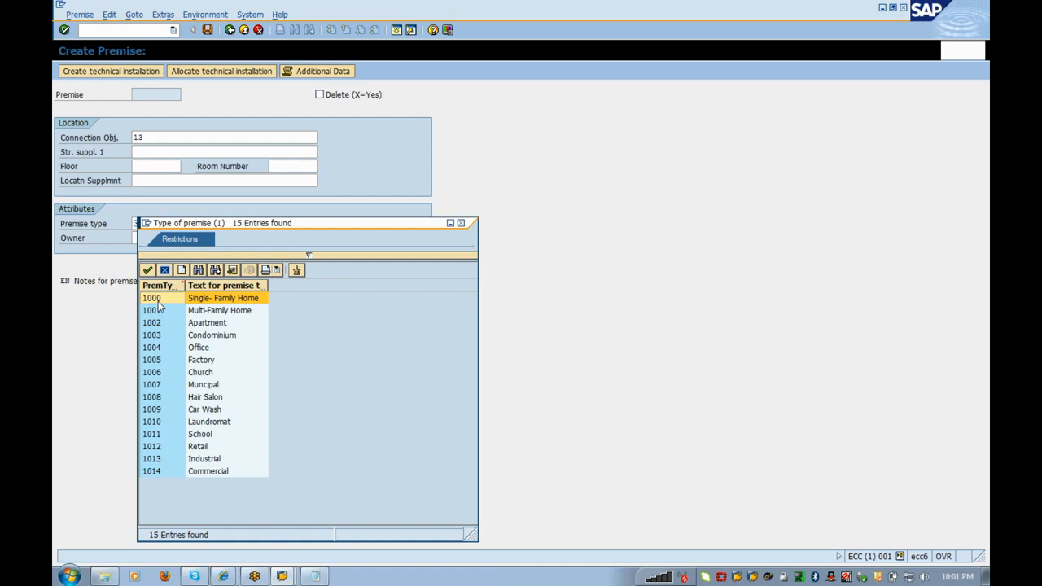
{"action": "double_click", "coordinate": [158, 304]}
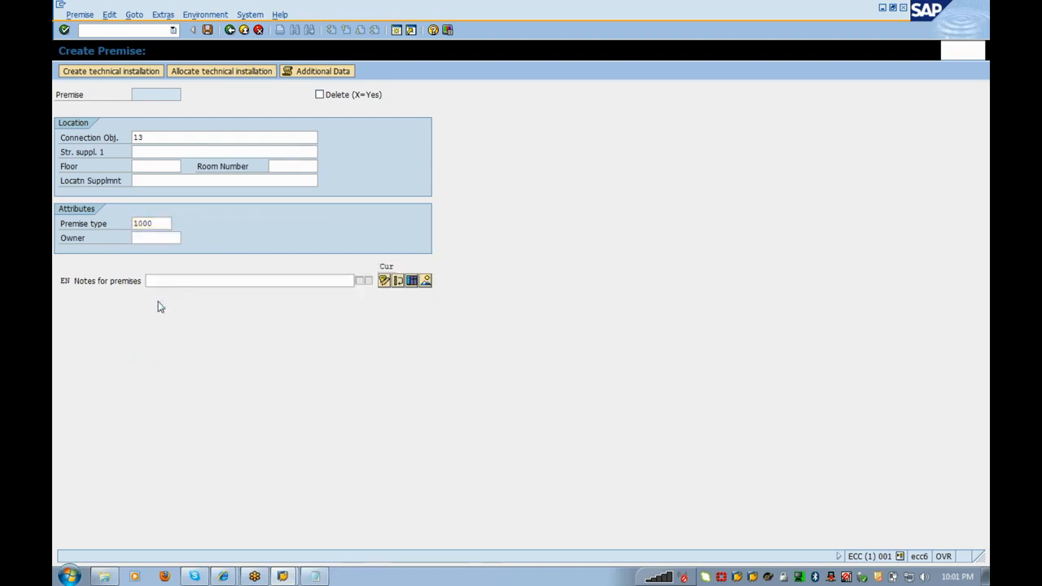
Save the premise and record the line Premise 7000002 from the creation message's details in the Notepad notes.
{"action": "key", "text": "Return"}
{"action": "left_click", "coordinate": [207, 31]}
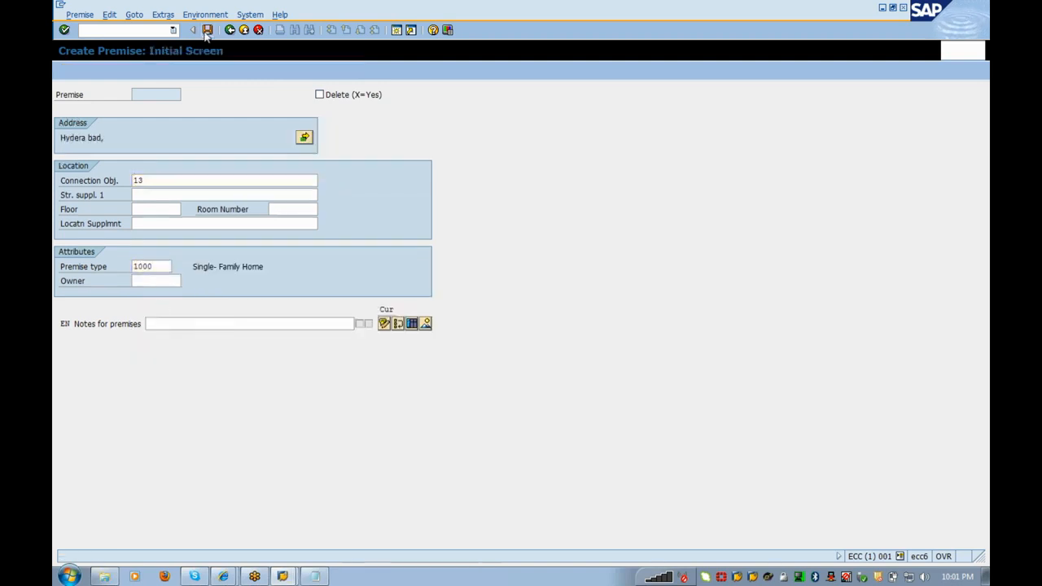
{"action": "left_click", "coordinate": [300, 555]}
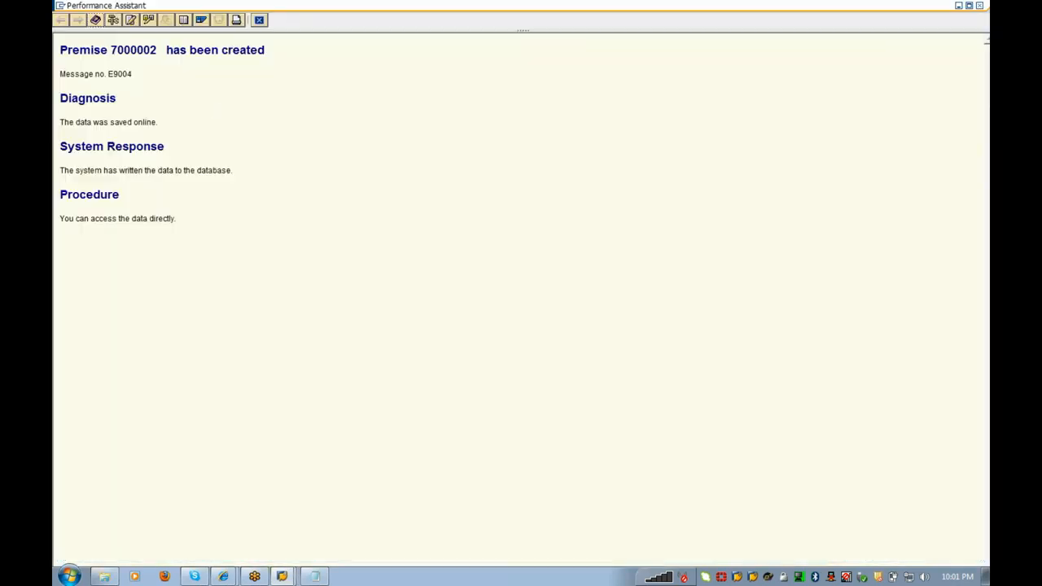
{"action": "left_click_drag", "start_coordinate": [159, 50], "coordinate": [55, 49]}
{"action": "key", "text": "ctrl+c"}
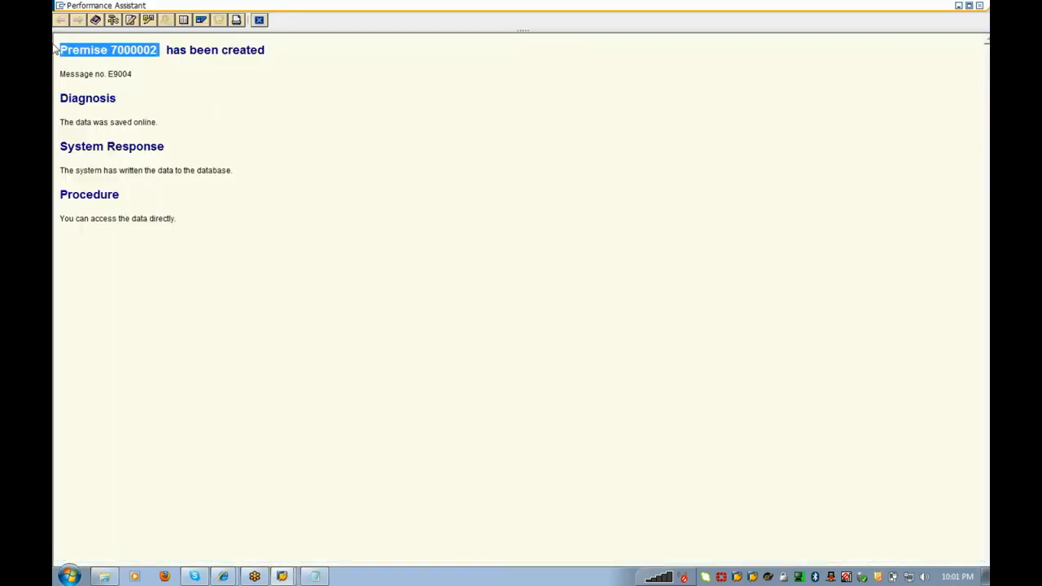
{"action": "left_click", "coordinate": [316, 576]}
{"action": "key", "text": "ctrl+v"}
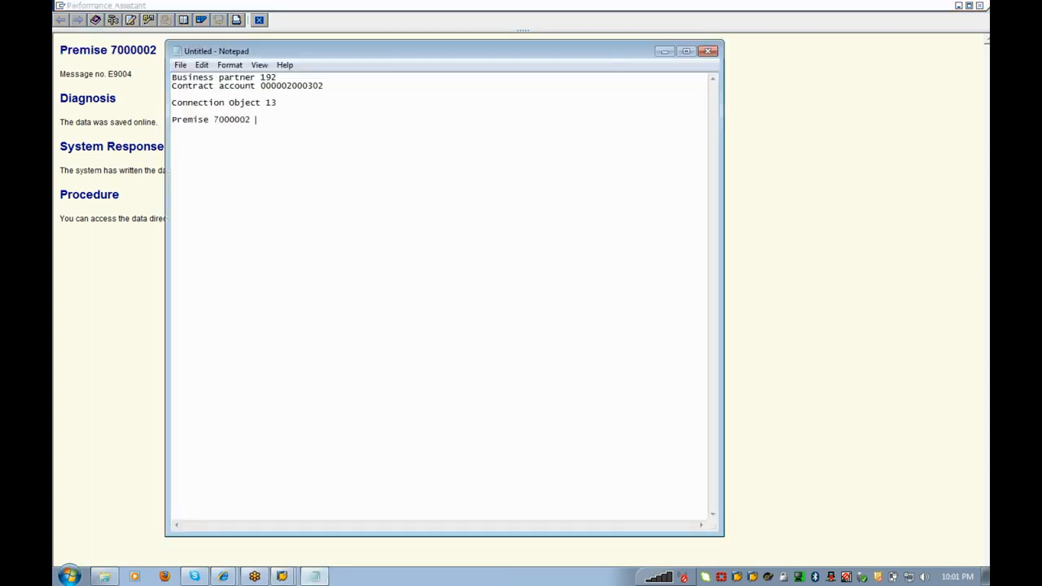
Return to SAP, close the message details and start creating a new installation with transaction /nes30.
{"action": "left_click", "coordinate": [142, 410]}
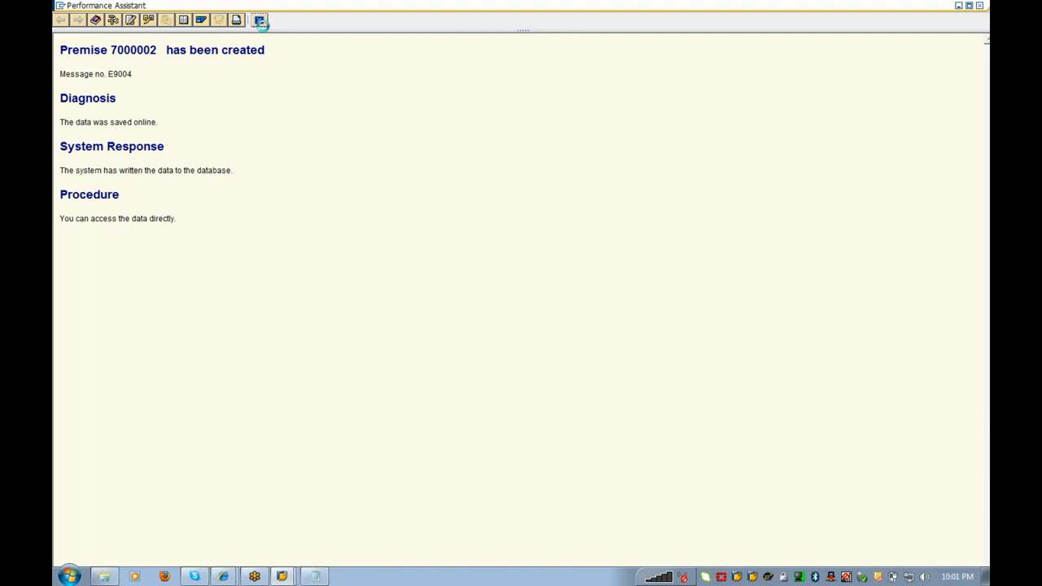
{"action": "left_click", "coordinate": [259, 22]}
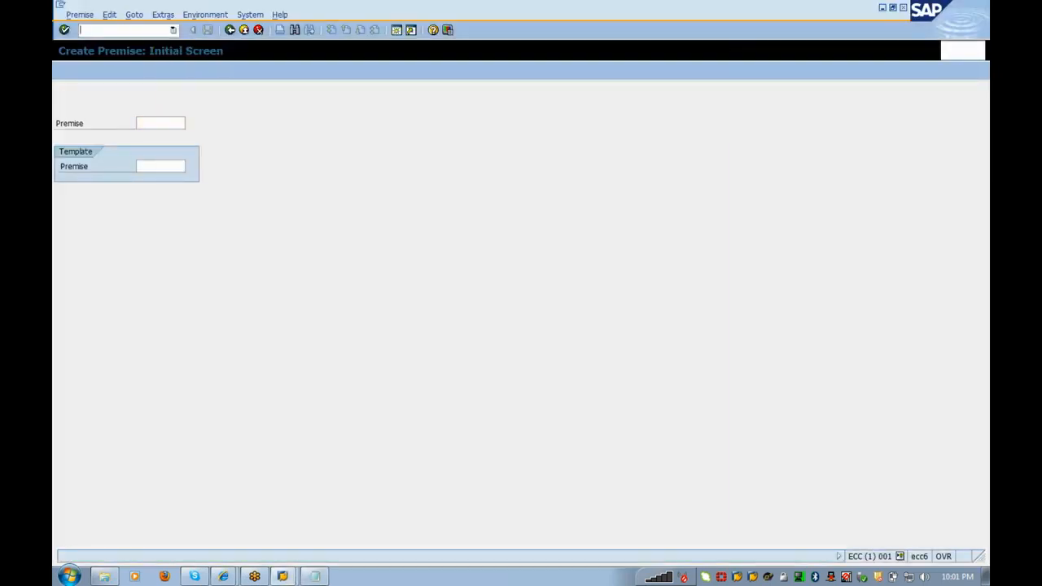
{"action": "type", "text": "/nes30"}
{"action": "key", "text": "Return"}
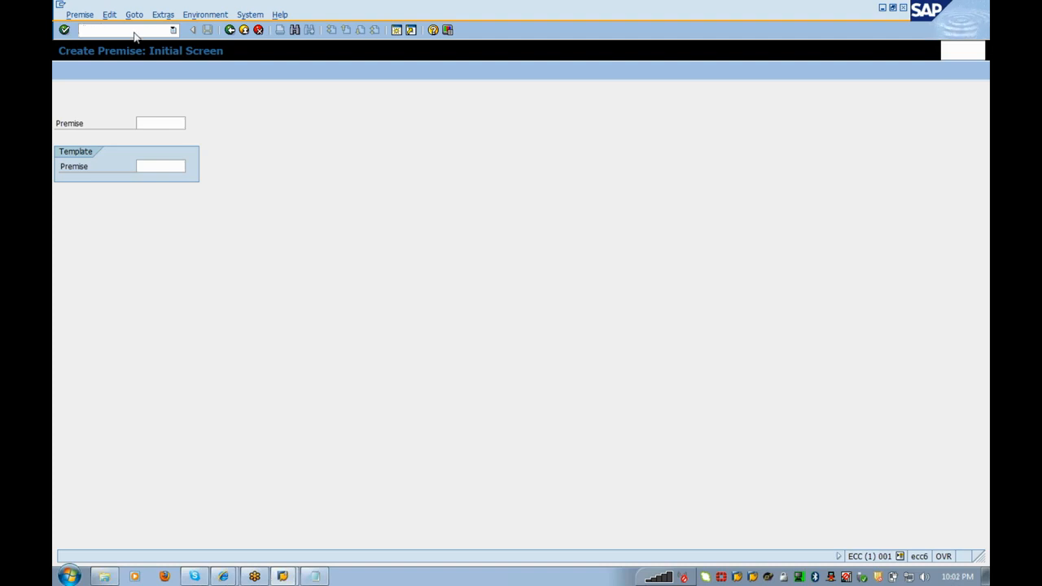
Set the new installation's key date to 01.01.2012 and its division to 01, and continue to its detail data.
{"action": "left_click", "coordinate": [155, 137]}
{"action": "type", "text": "01012012"}
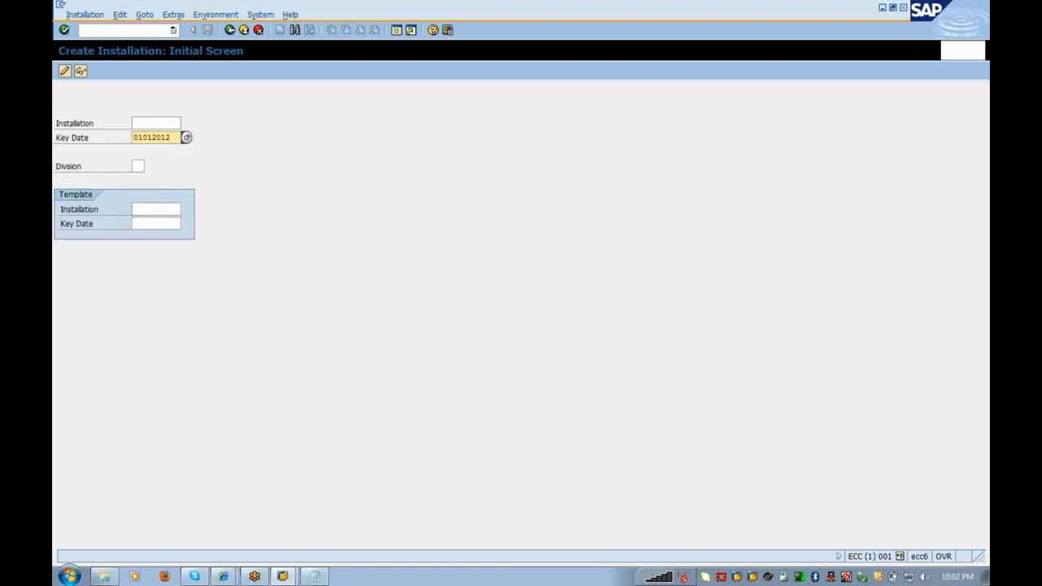
{"action": "key", "text": "Tab"}
{"action": "type", "text": "01"}
{"action": "key", "text": "Return"}
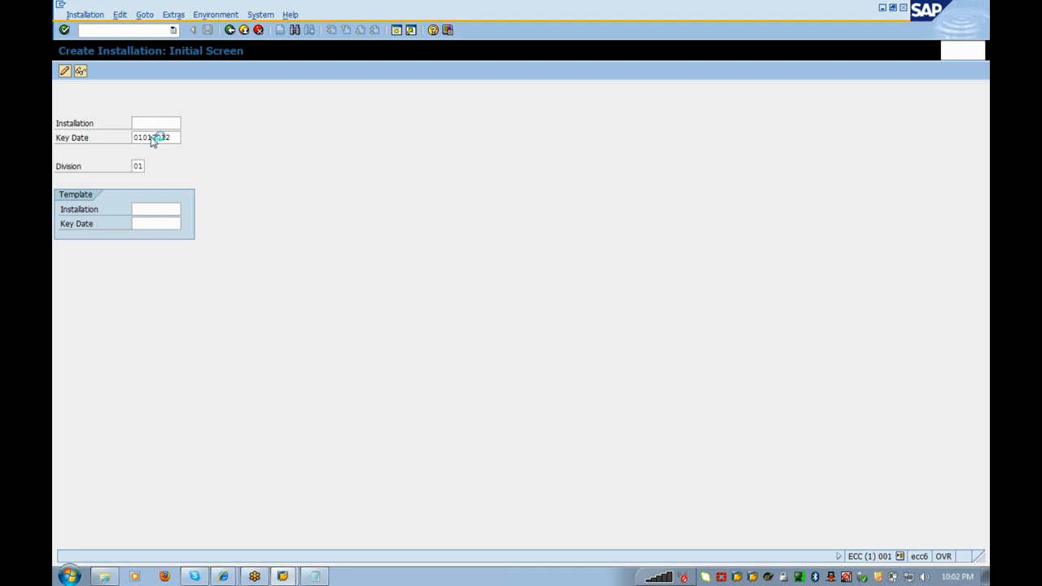
Copy premise number 7000002 from the Notepad notes into the installation's premise.
{"action": "left_click", "coordinate": [314, 576]}
{"action": "left_click_drag", "start_coordinate": [213, 119], "coordinate": [255, 120]}
{"action": "key", "text": "ctrl+c"}
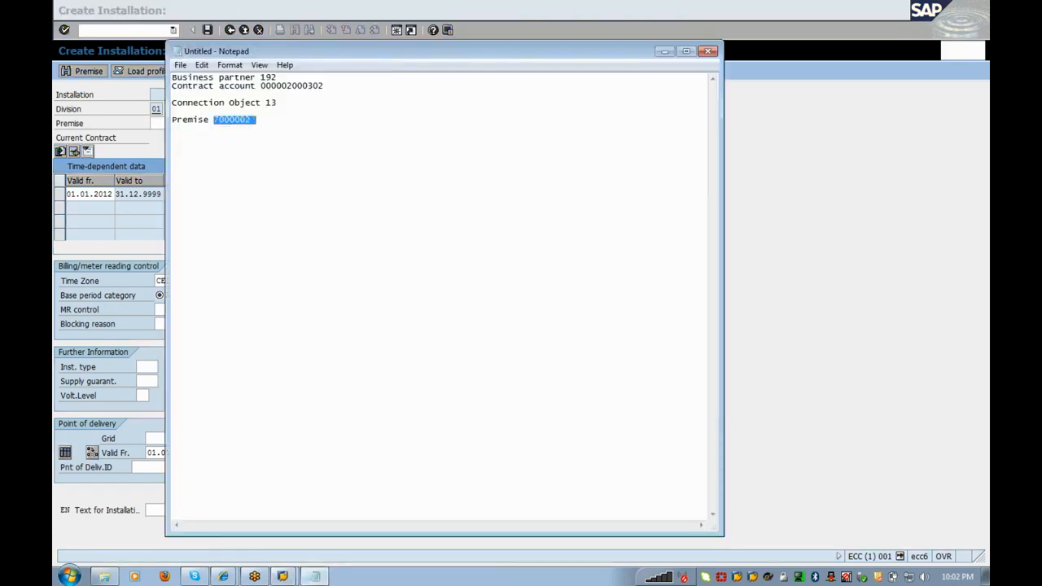
{"action": "key", "text": "alt+Tab"}
{"action": "key", "text": "ctrl+v"}
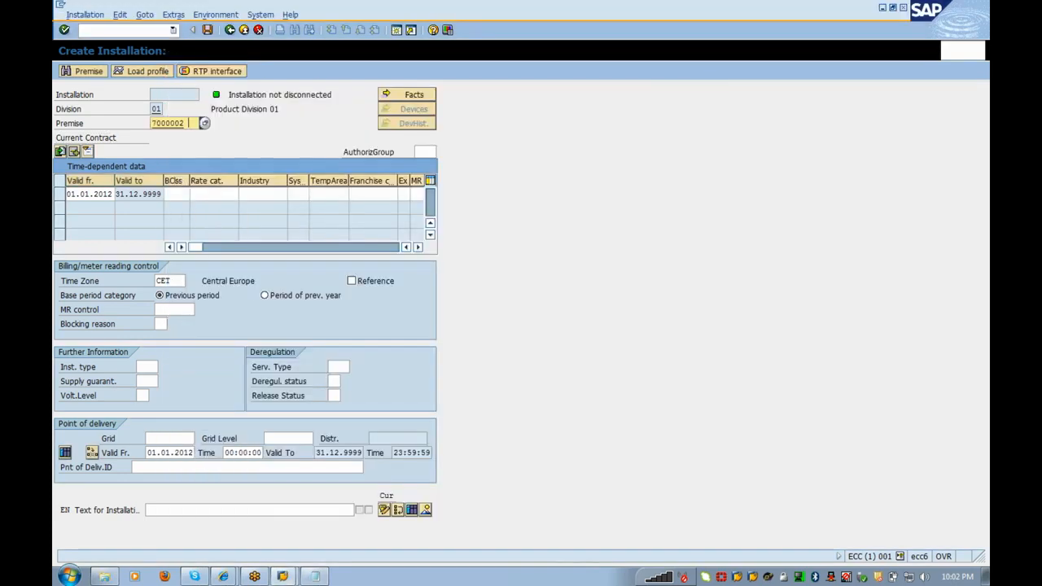
Set the installation's billing class to 0001, Residential Customers, and its rate category to FLAT_01, Fixed Charges.
{"action": "left_click", "coordinate": [187, 195]}
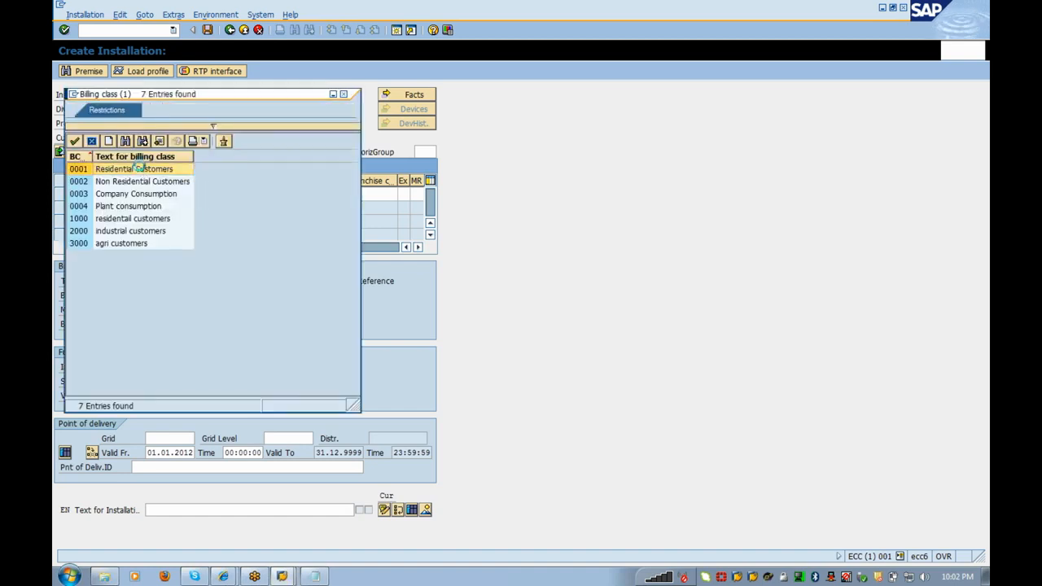
{"action": "double_click", "coordinate": [141, 169]}
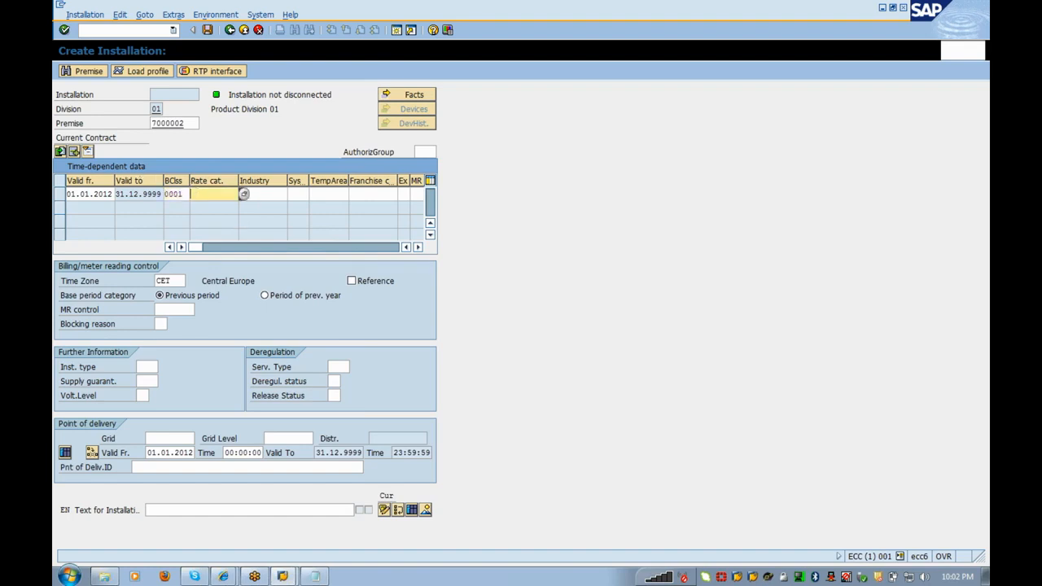
{"action": "left_click", "coordinate": [245, 196]}
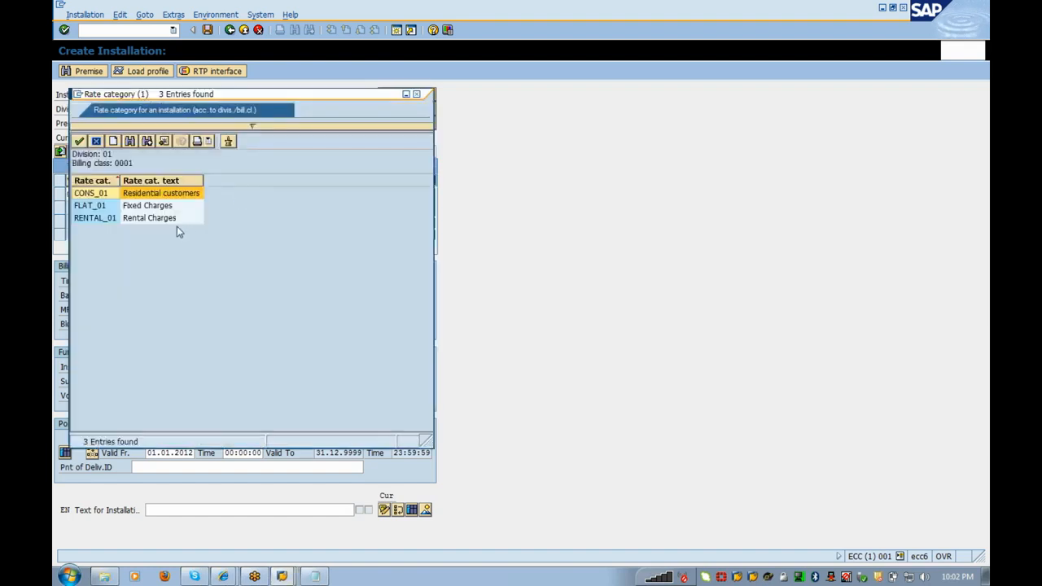
{"action": "left_click", "coordinate": [150, 209]}
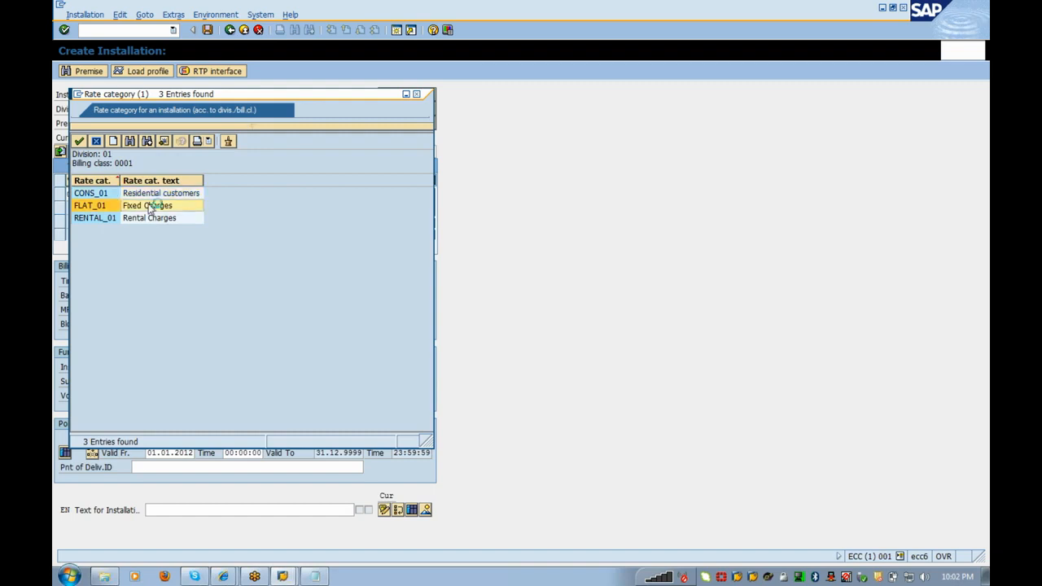
Set the installation's meter reading unit to TATA in the time-dependent data and save the installation.
{"action": "key", "text": "Tab"}
{"action": "key", "text": "Tab"}
{"action": "key", "text": "Tab"}
{"action": "key", "text": "Tab"}
{"action": "key", "text": "Tab"}
{"action": "key", "text": "Tab"}
{"action": "key", "text": "Tab"}
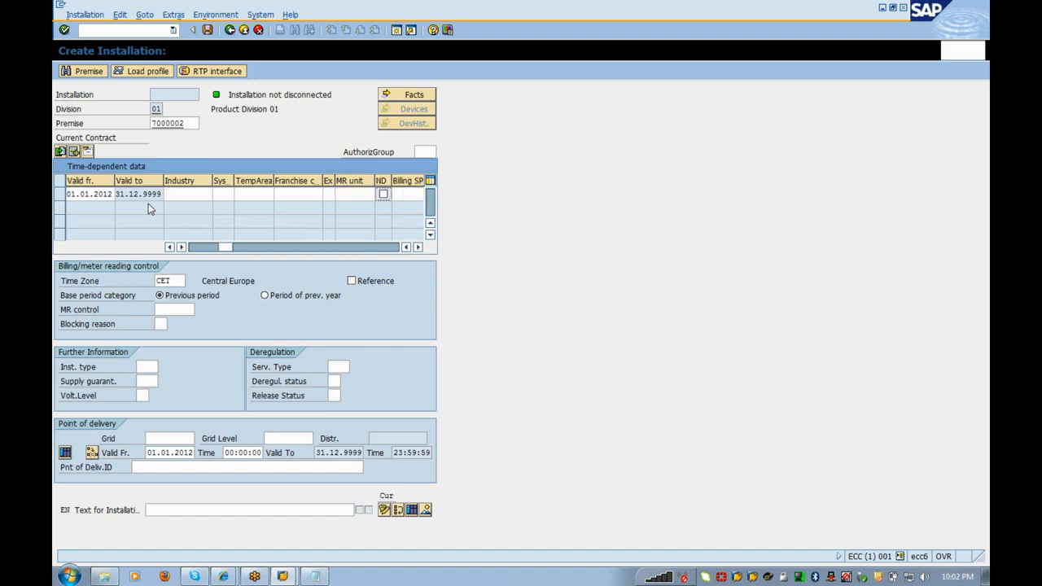
{"action": "left_click", "coordinate": [363, 195]}
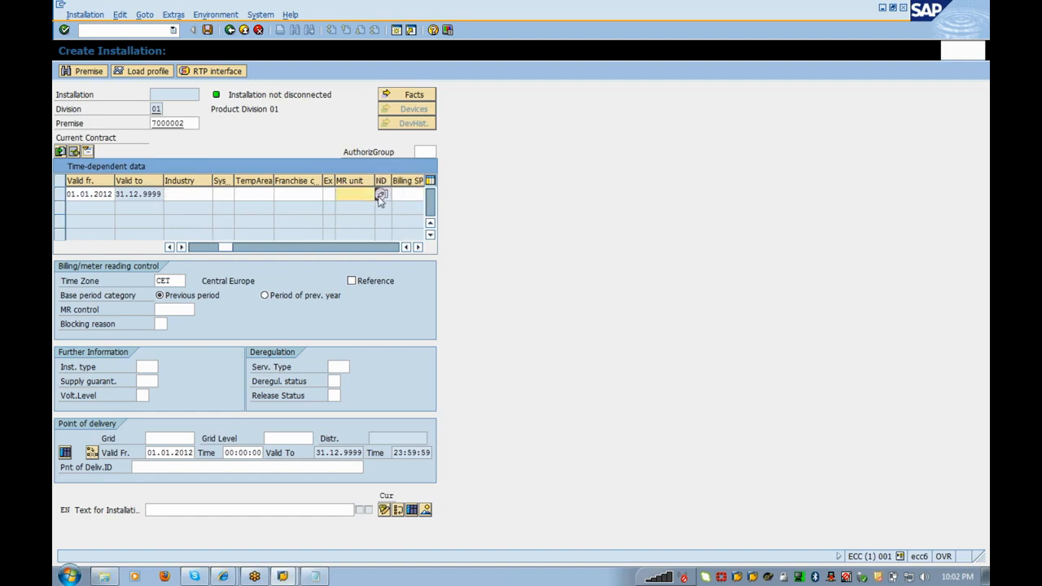
{"action": "left_click", "coordinate": [379, 197]}
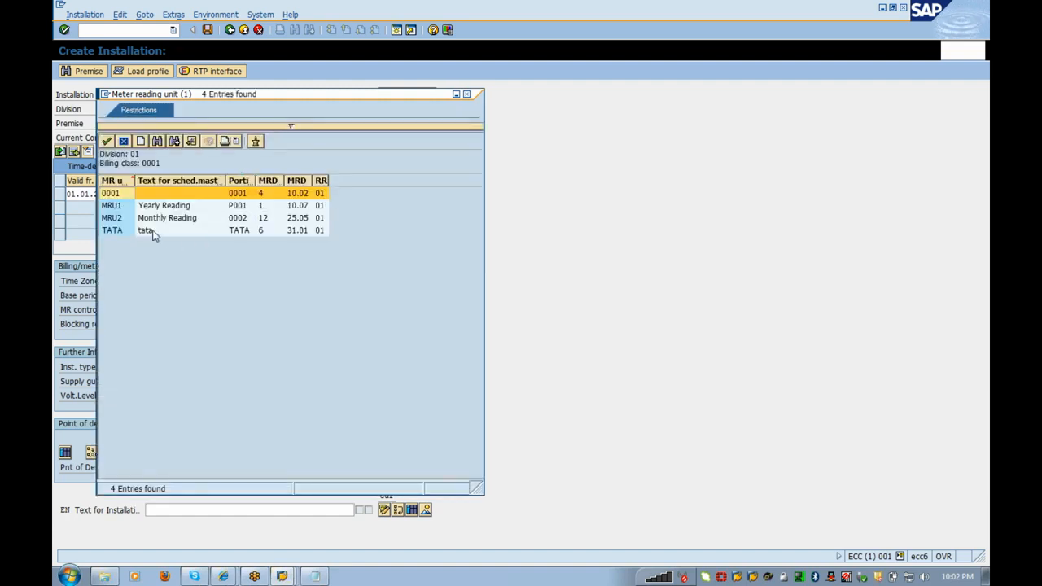
{"action": "double_click", "coordinate": [152, 231]}
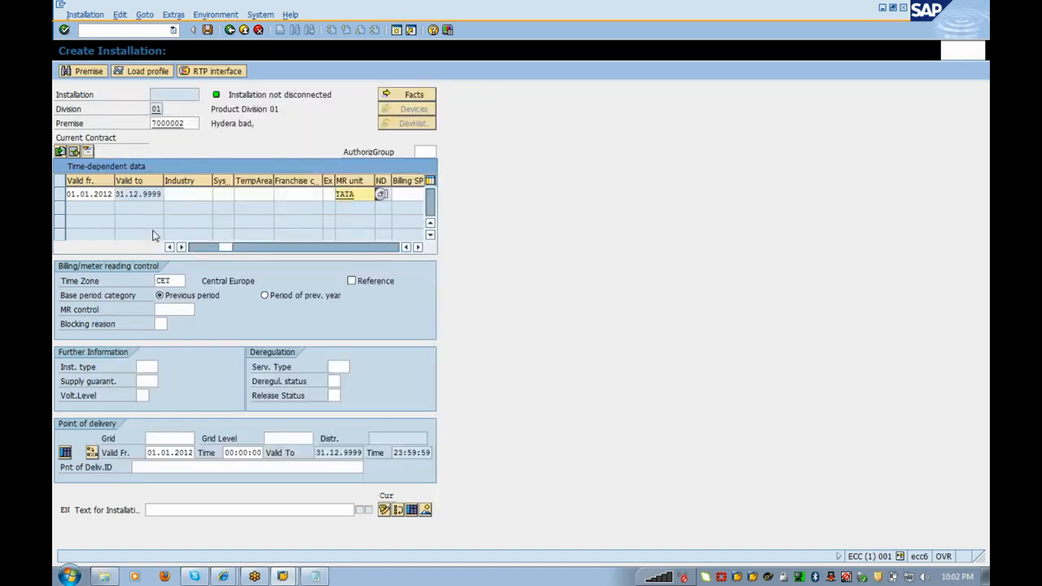
{"action": "left_click", "coordinate": [207, 31]}
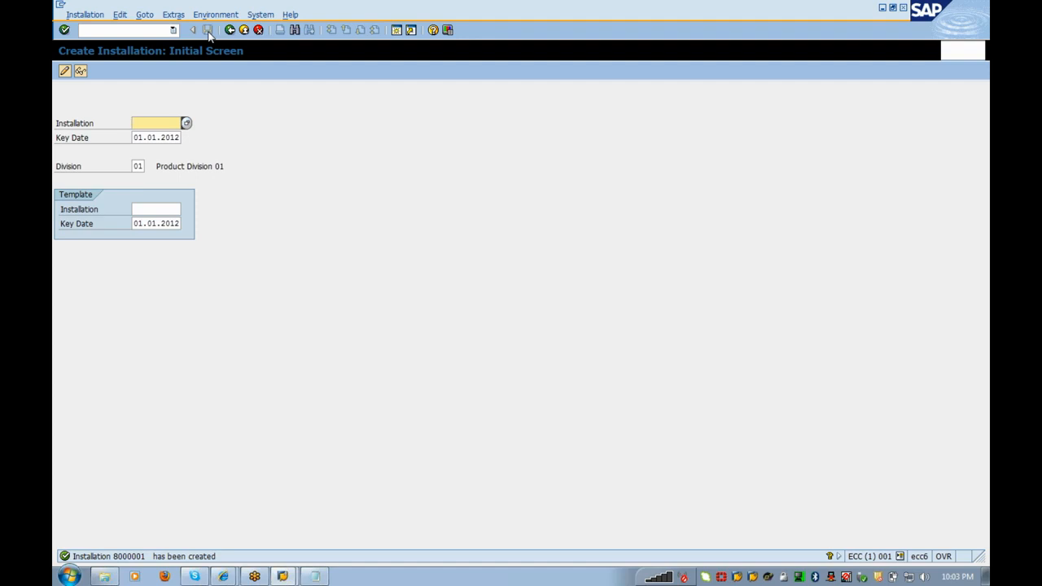
Record the line Installation 8000001 from the creation message's details beneath the premise in the Notepad notes.
{"action": "left_click", "coordinate": [445, 557]}
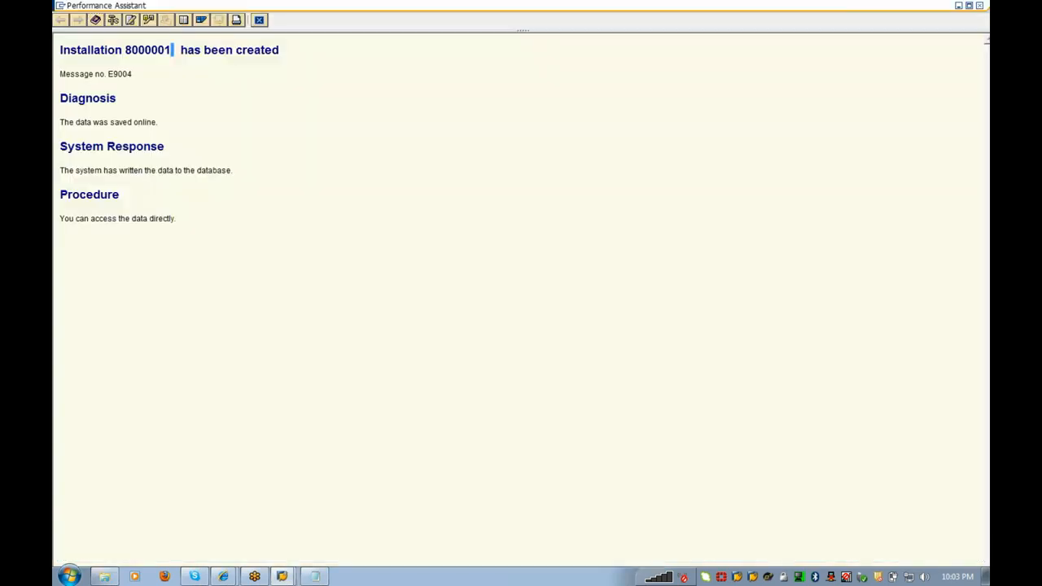
{"action": "left_click_drag", "start_coordinate": [173, 50], "coordinate": [55, 40]}
{"action": "key", "text": "ctrl+c"}
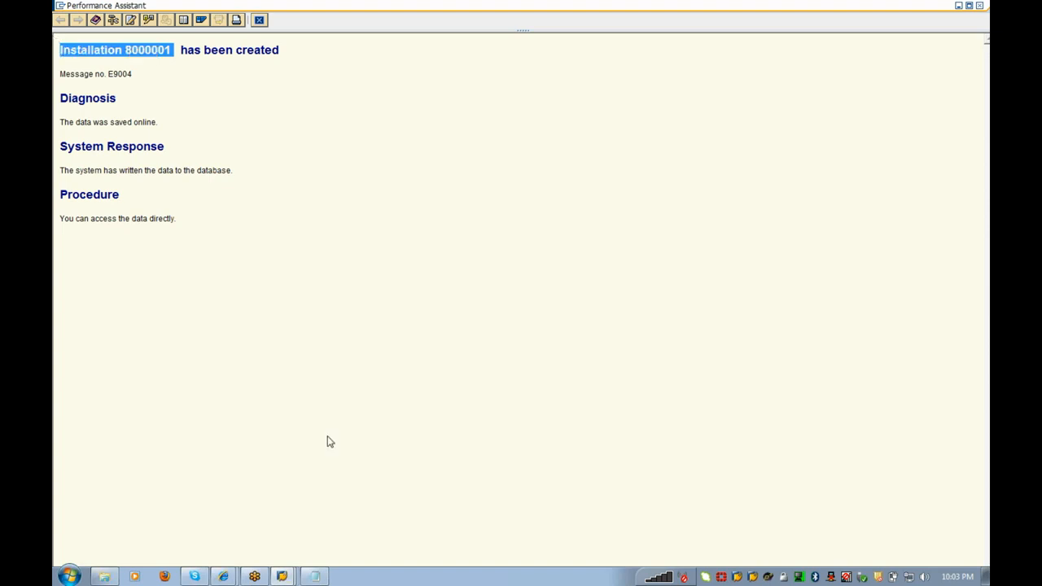
{"action": "left_click", "coordinate": [316, 576]}
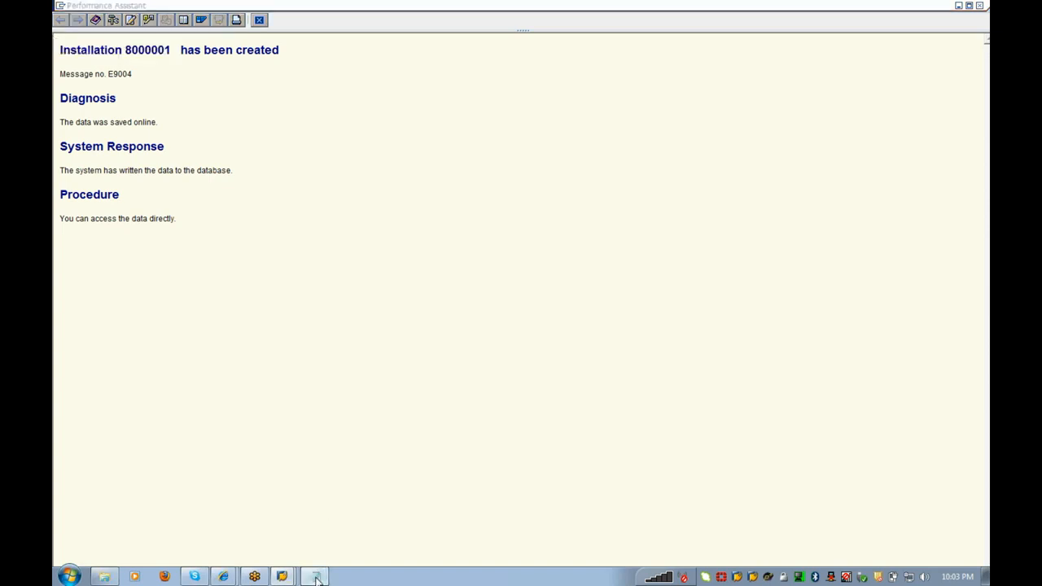
{"action": "type", "text": "7000002"}
{"action": "key", "text": "Return"}
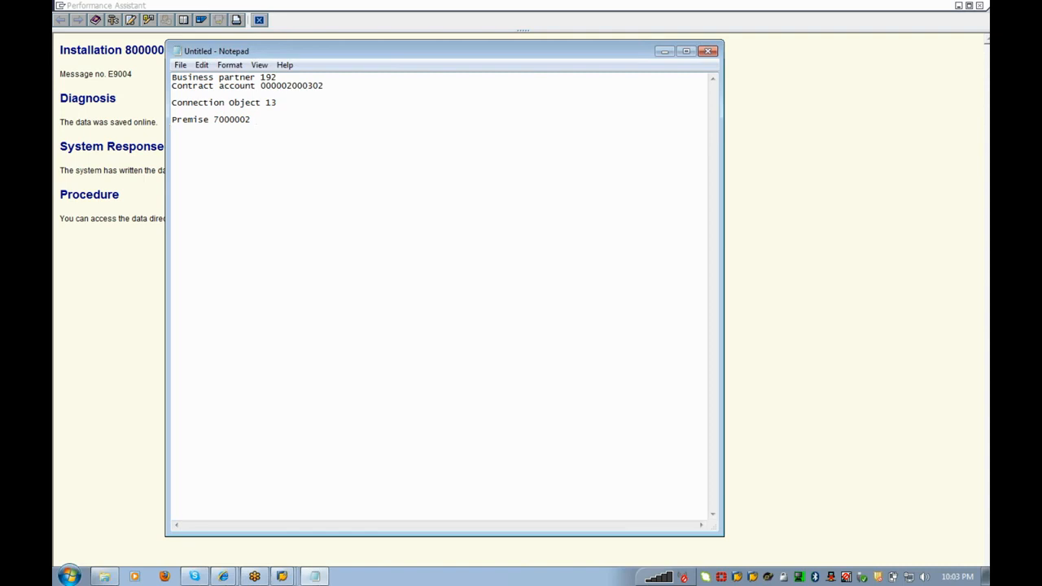
{"action": "key", "text": "ctrl+v"}
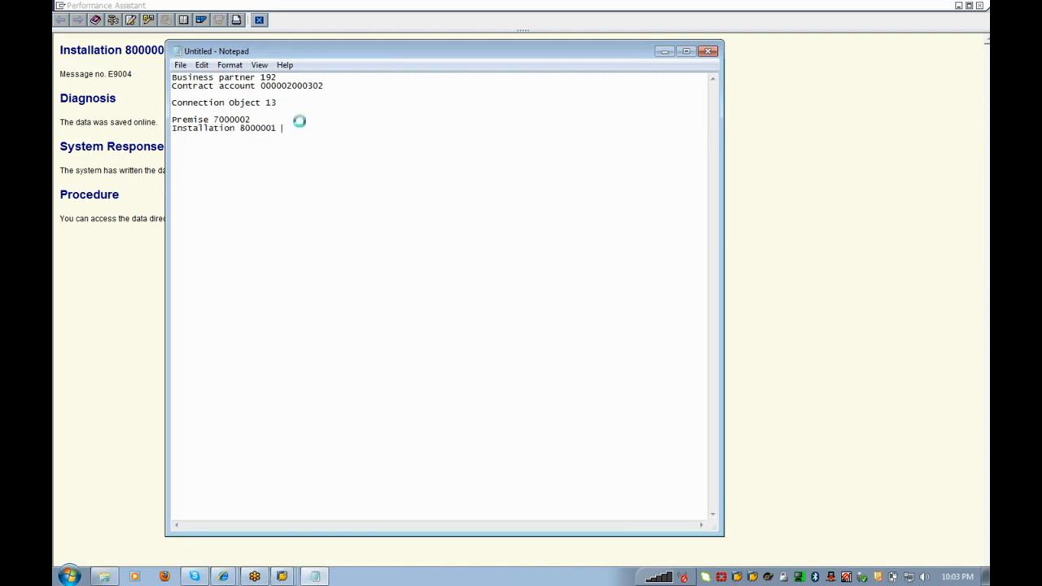
Return to SAP, close the message details and start creating a move-in with transaction /nec50.
{"action": "left_click", "coordinate": [84, 303]}
{"action": "left_click", "coordinate": [259, 19]}
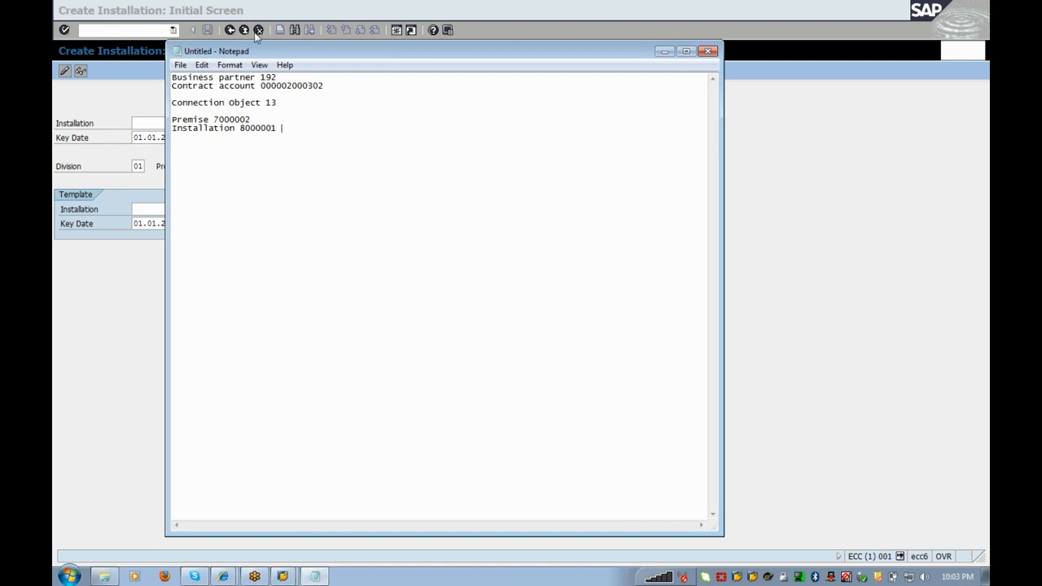
{"action": "left_click", "coordinate": [121, 285]}
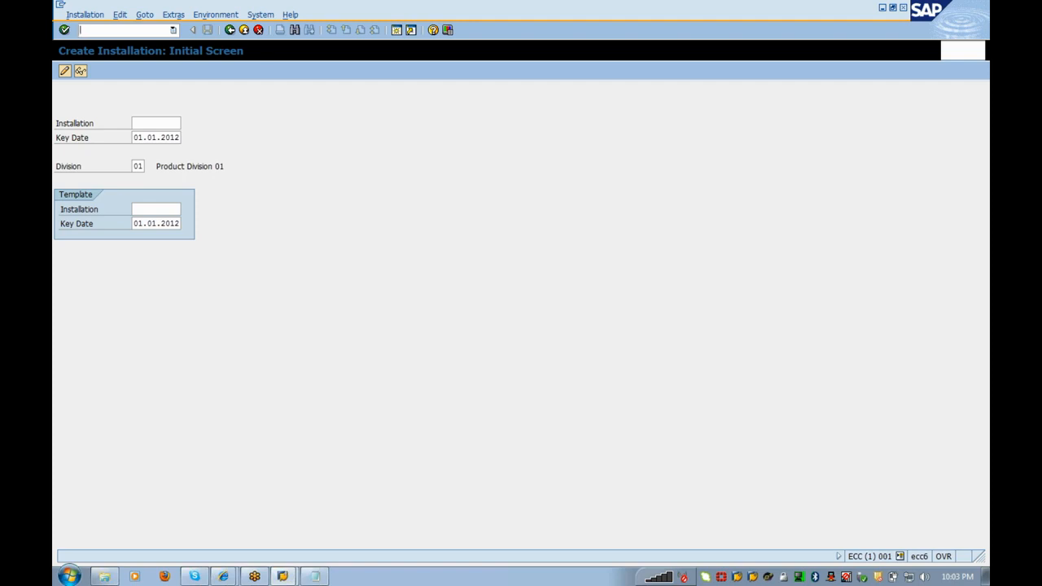
{"action": "type", "text": "/ne"}
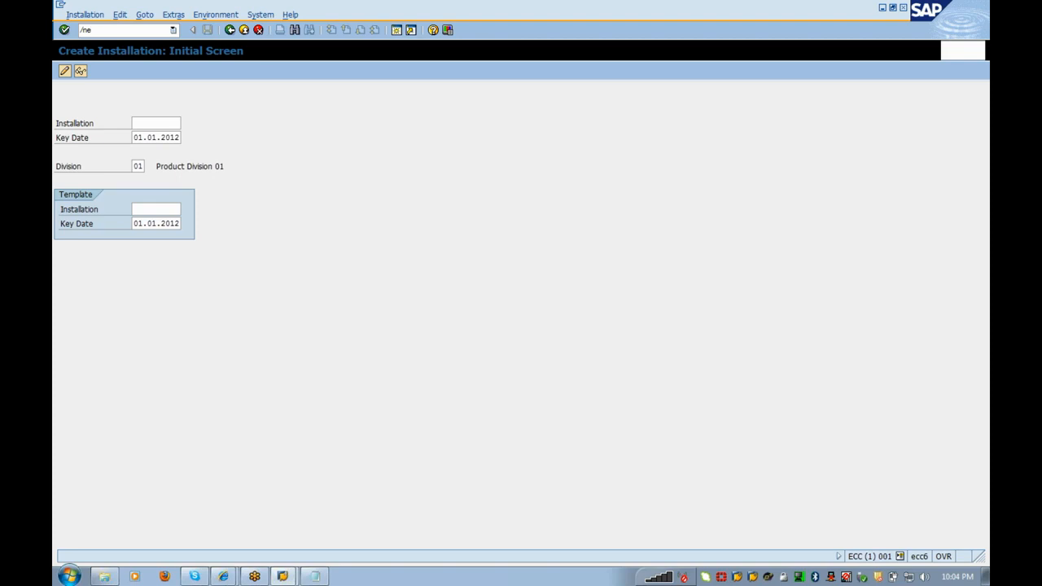
{"action": "type", "text": "c50"}
{"action": "key", "text": "Return"}
Set the move-in date to 01012012.
{"action": "type", "text": "01012012"}
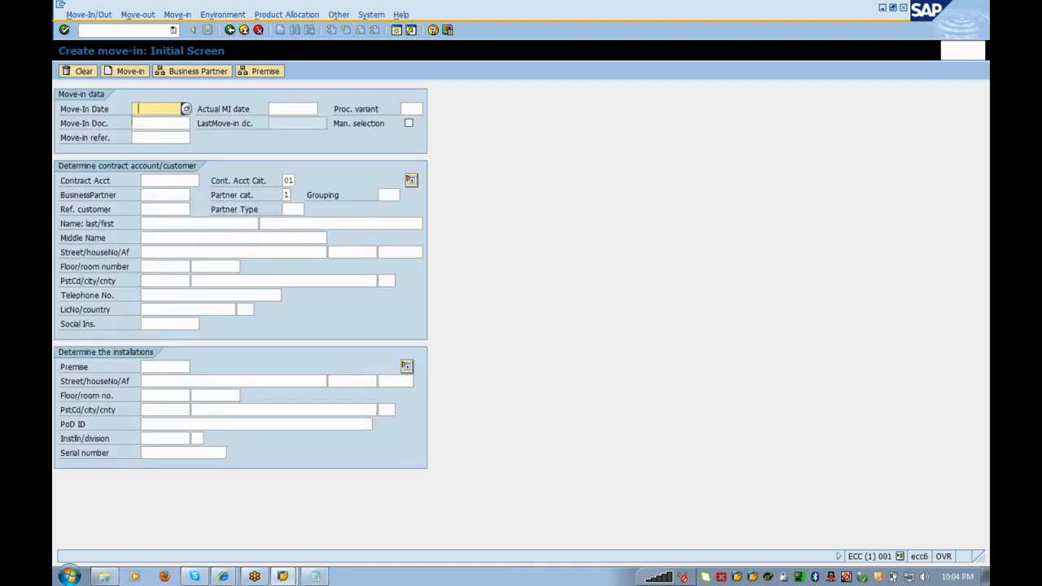
{"action": "key", "text": "Down"}
{"action": "key", "text": "Return"}
{"action": "key", "text": "Tab"}
{"action": "key", "text": "Tab"}
{"action": "key", "text": "Tab"}
{"action": "key", "text": "Tab"}
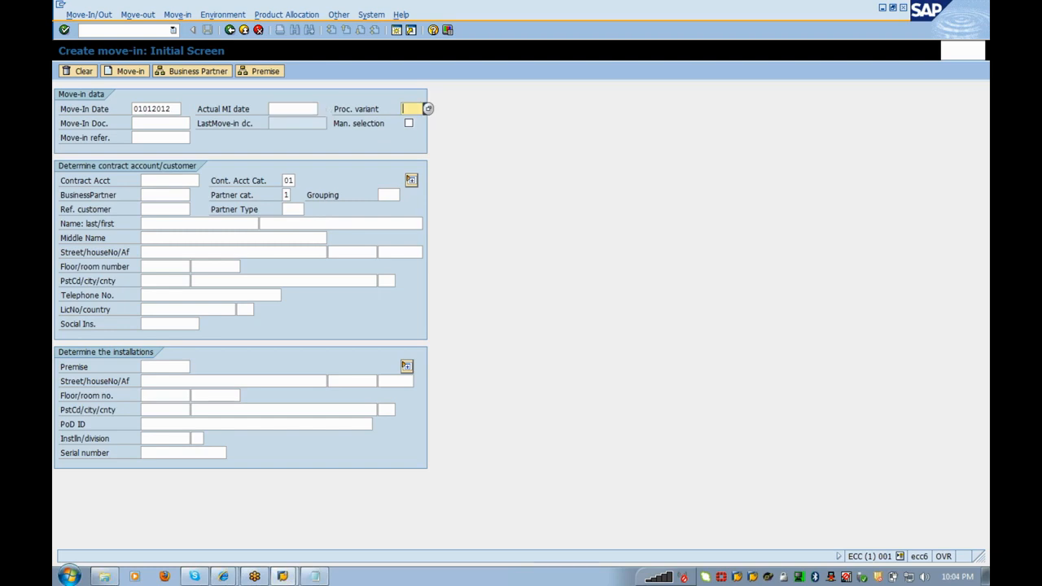
Copy the contract account number from the Notepad notes into the move-in's business partner entry.
{"action": "key", "text": "Tab"}
{"action": "left_click", "coordinate": [313, 576]}
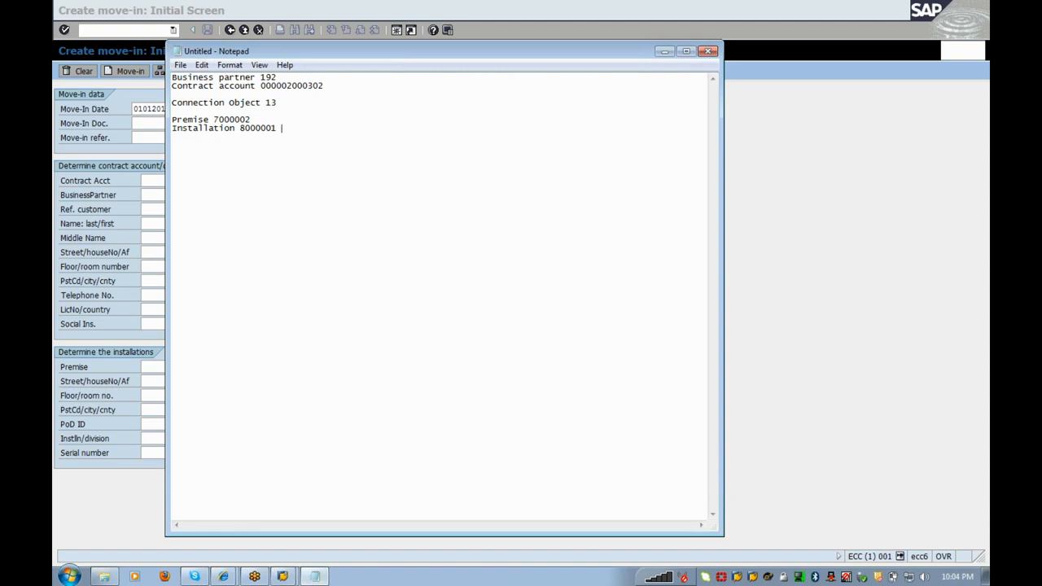
{"action": "left_click_drag", "start_coordinate": [261, 85], "coordinate": [325, 86]}
{"action": "key", "text": "ctrl+c"}
{"action": "key", "text": "alt+Tab"}
{"action": "key", "text": "ctrl+v"}
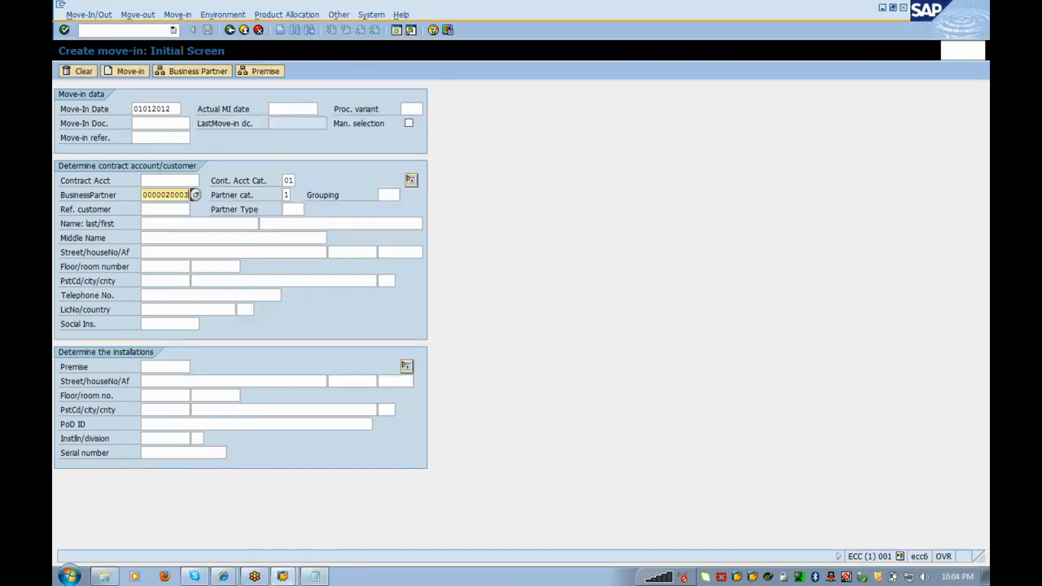
Copy installation number 8000001 from the Notepad notes into the move-in's installation entry and submit the move-in selection data.
{"action": "left_click", "coordinate": [152, 438]}
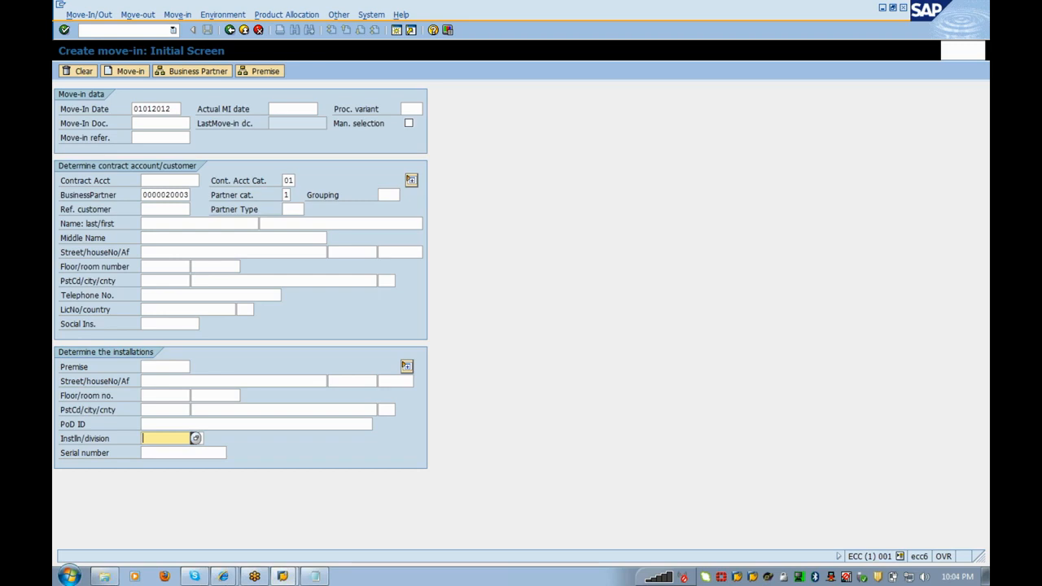
{"action": "key", "text": "alt+Tab"}
{"action": "left_click_drag", "start_coordinate": [240, 128], "coordinate": [277, 128]}
{"action": "key", "text": "ctrl+c"}
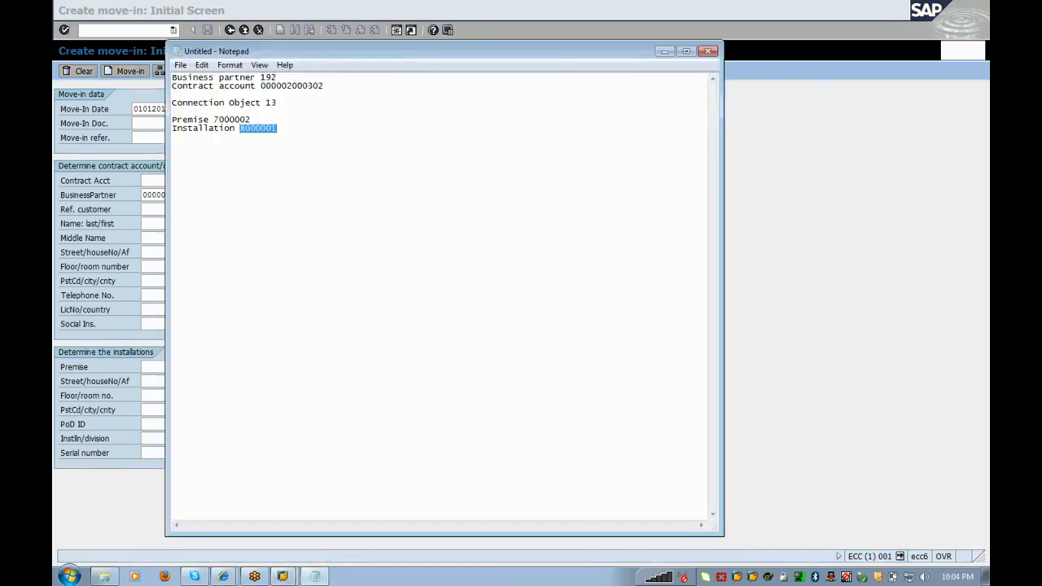
{"action": "key", "text": "alt+Tab"}
{"action": "key", "text": "ctrl+v"}
{"action": "key", "text": "Return"}
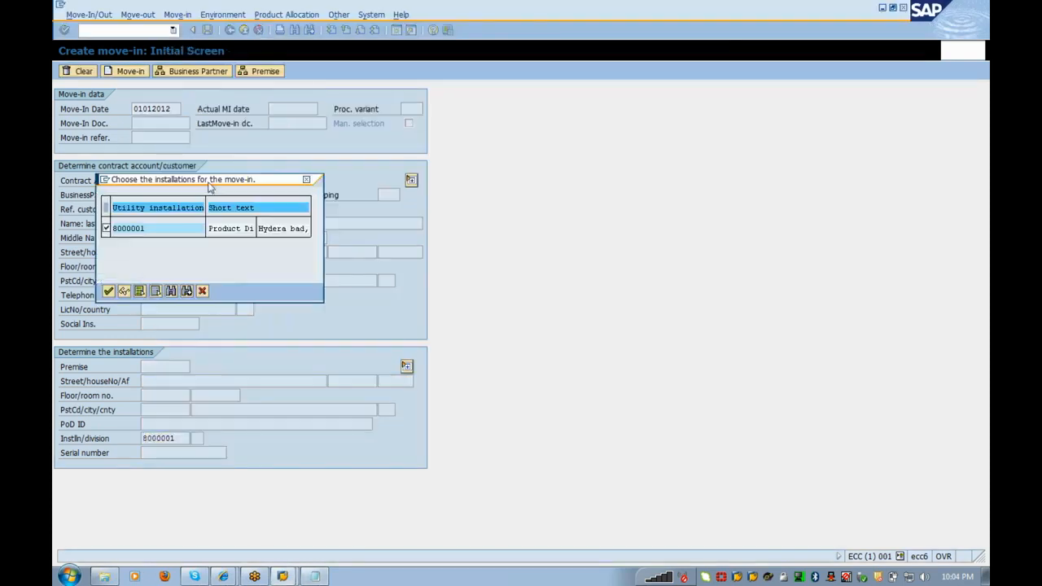
Dismiss the installation selection for the move-in and clear the business partner entry.
{"action": "left_click_drag", "start_coordinate": [209, 185], "coordinate": [570, 224]}
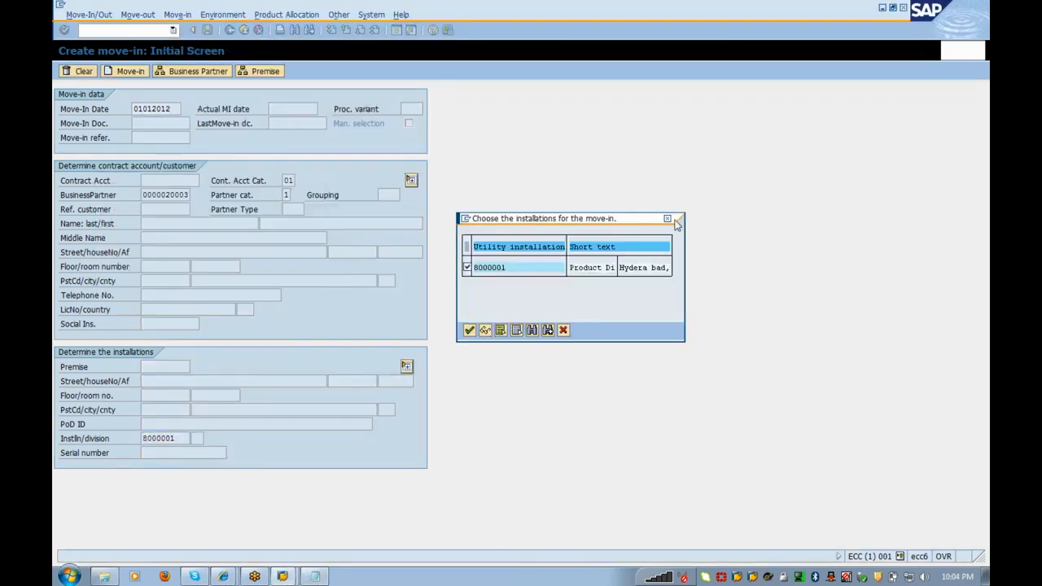
{"action": "left_click", "coordinate": [667, 220]}
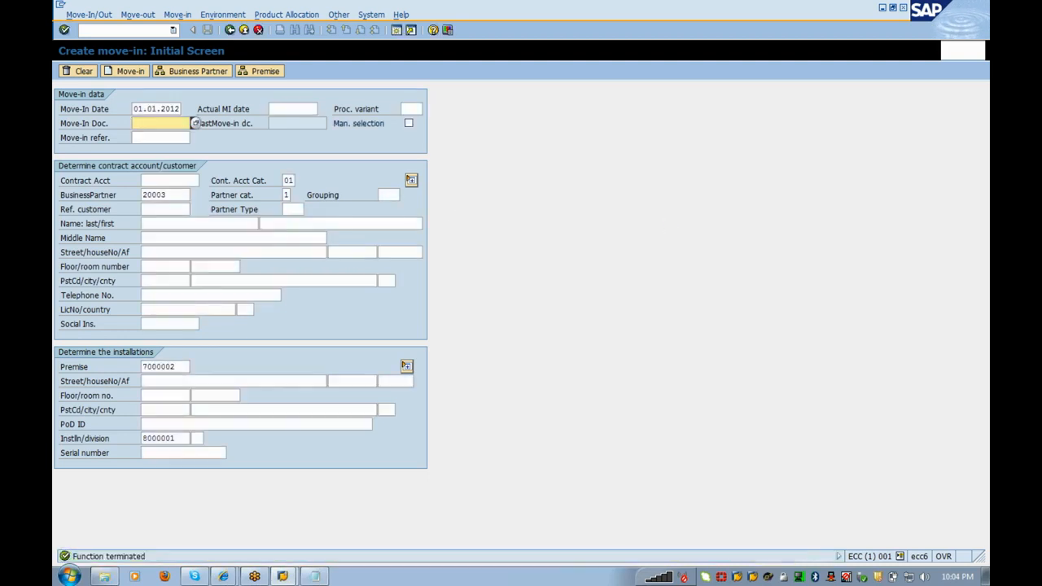
{"action": "left_click_drag", "start_coordinate": [169, 196], "coordinate": [115, 199]}
{"action": "key", "text": "Delete"}
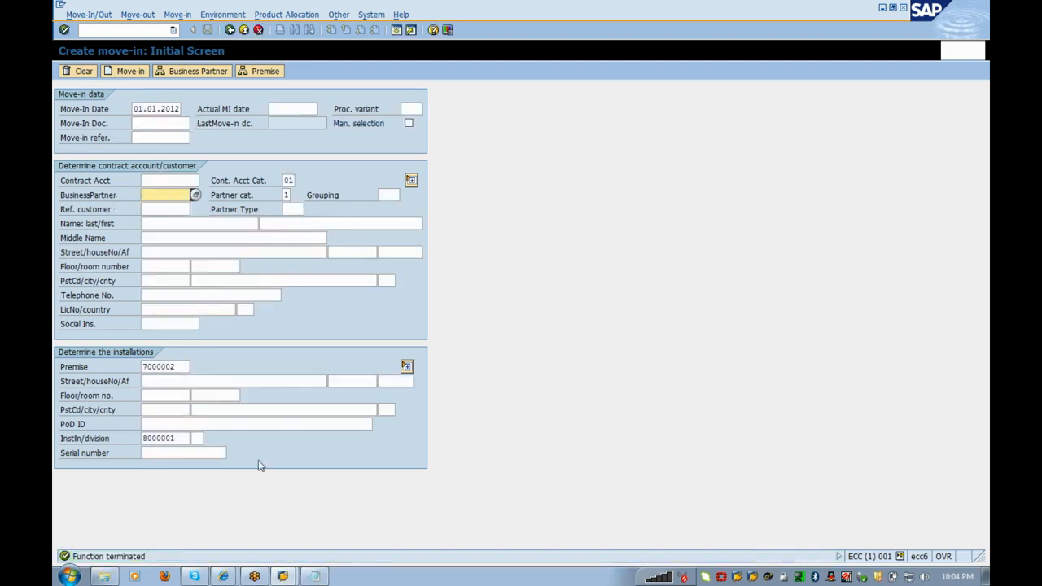
Try submitting the move-in with the copied installation number as contract account, accept the proposed installation and clear the contract account entry.
{"action": "left_click", "coordinate": [166, 180]}
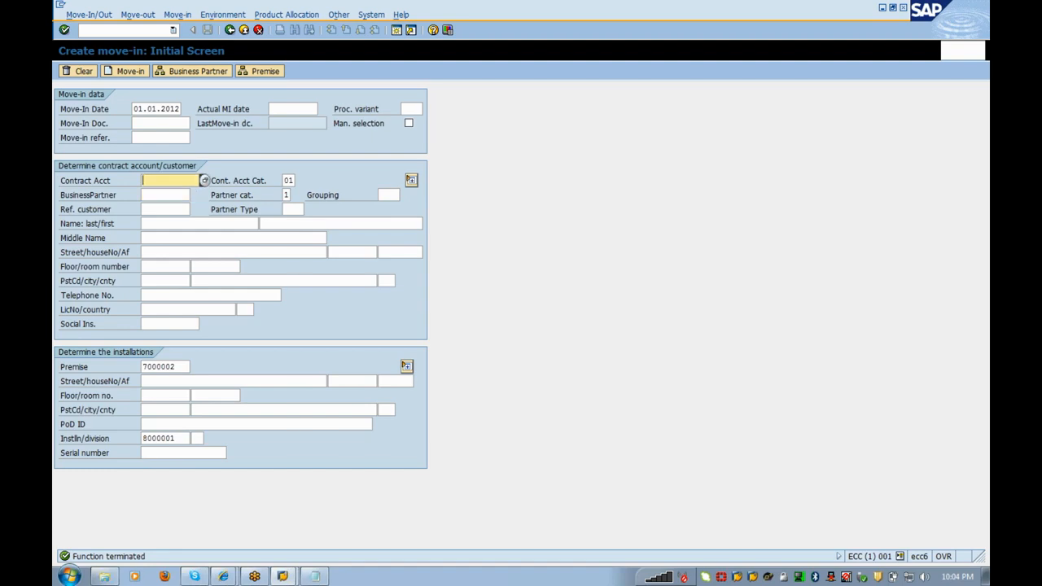
{"action": "key", "text": "ctrl+v"}
{"action": "key", "text": "Return"}
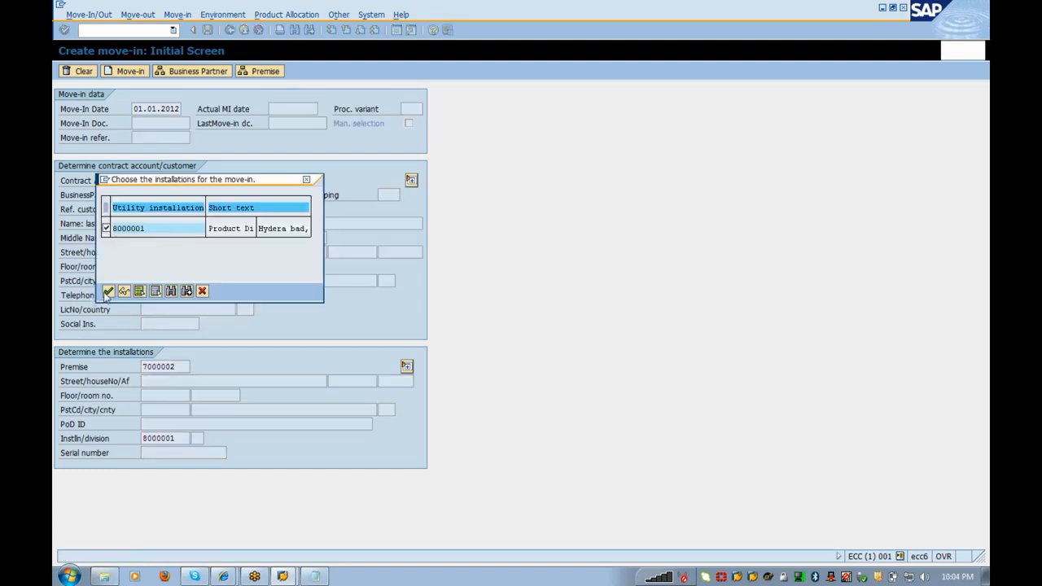
{"action": "left_click", "coordinate": [107, 292]}
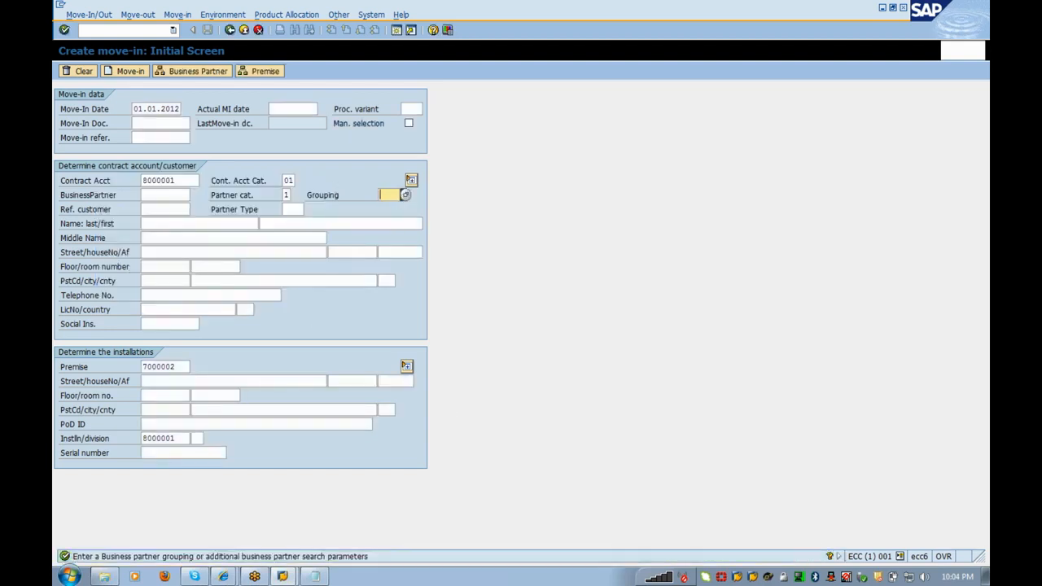
{"action": "left_click_drag", "start_coordinate": [177, 180], "coordinate": [131, 193]}
{"action": "key", "text": "Delete"}
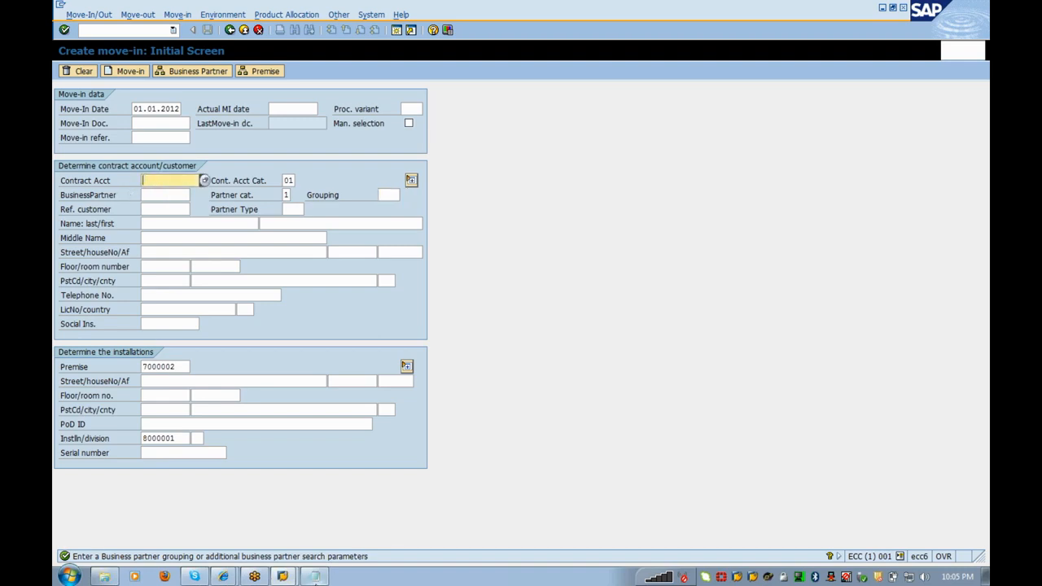
Copy the business partner number from the Notepad notes into the move-in's business partner entry, submit it and confirm installation 8000001.
{"action": "left_click", "coordinate": [315, 577]}
{"action": "left_click_drag", "start_coordinate": [261, 77], "coordinate": [281, 77]}
{"action": "key", "text": "ctrl+c"}
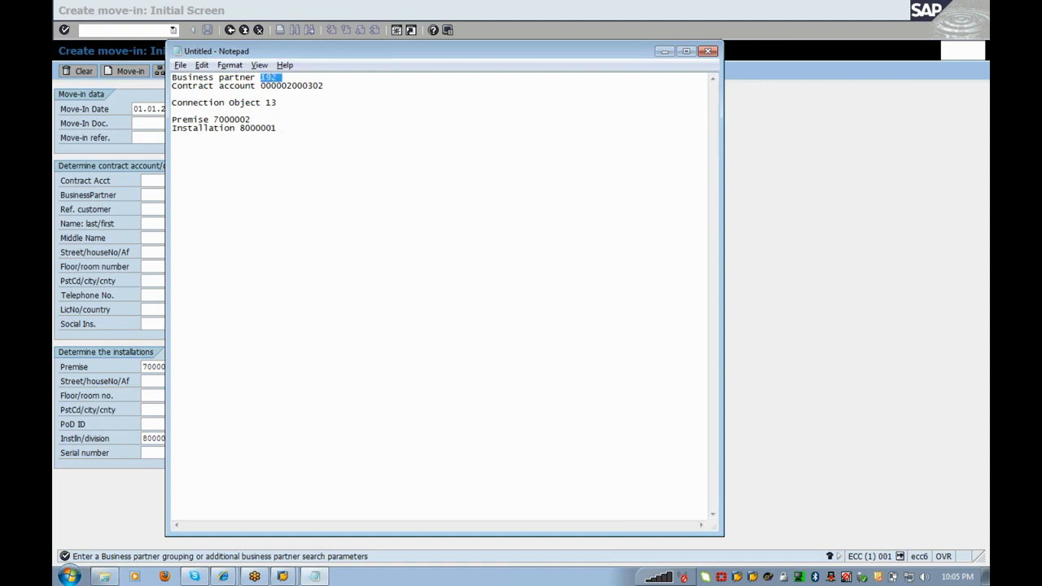
{"action": "key", "text": "alt+Tab"}
{"action": "left_click", "coordinate": [166, 195]}
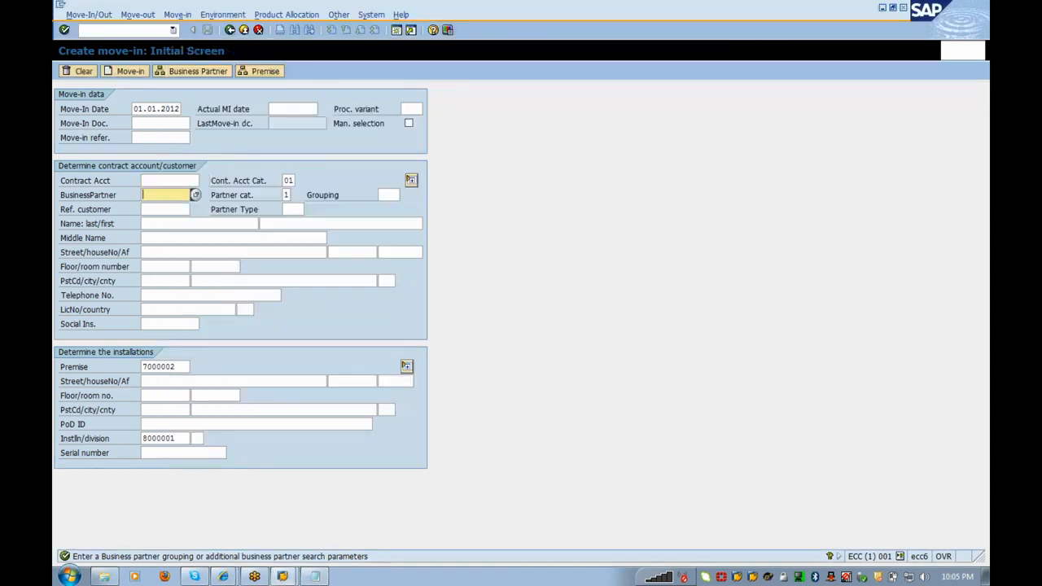
{"action": "key", "text": "ctrl+v"}
{"action": "key", "text": "Return"}
{"action": "left_click", "coordinate": [209, 231]}
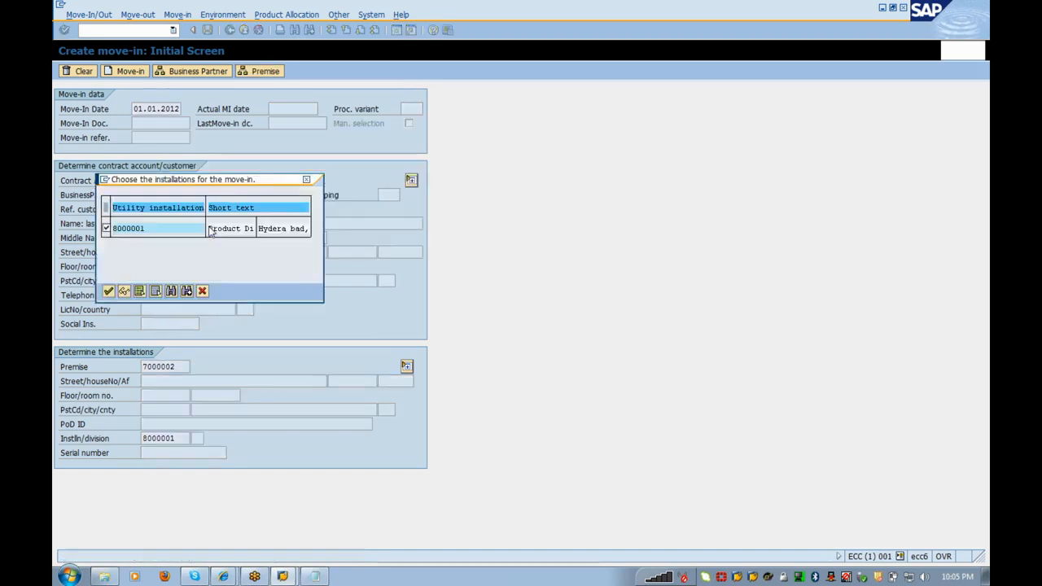
{"action": "left_click", "coordinate": [108, 290]}
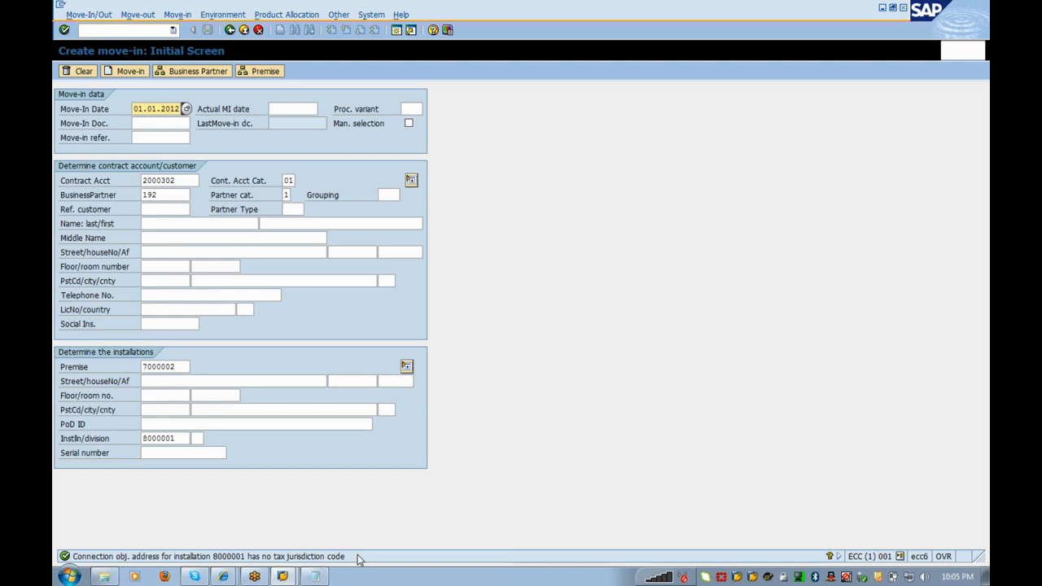
Examine the details of the tax jurisdiction code message, including the term's definition and the recommended procedure, and close the help.
{"action": "key", "text": "Return"}
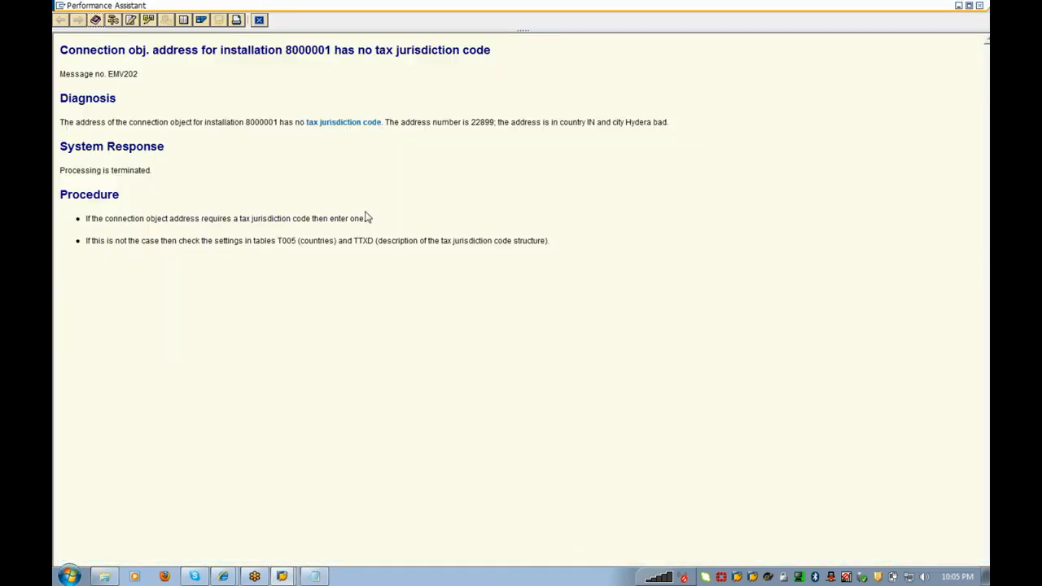
{"action": "left_click", "coordinate": [351, 127]}
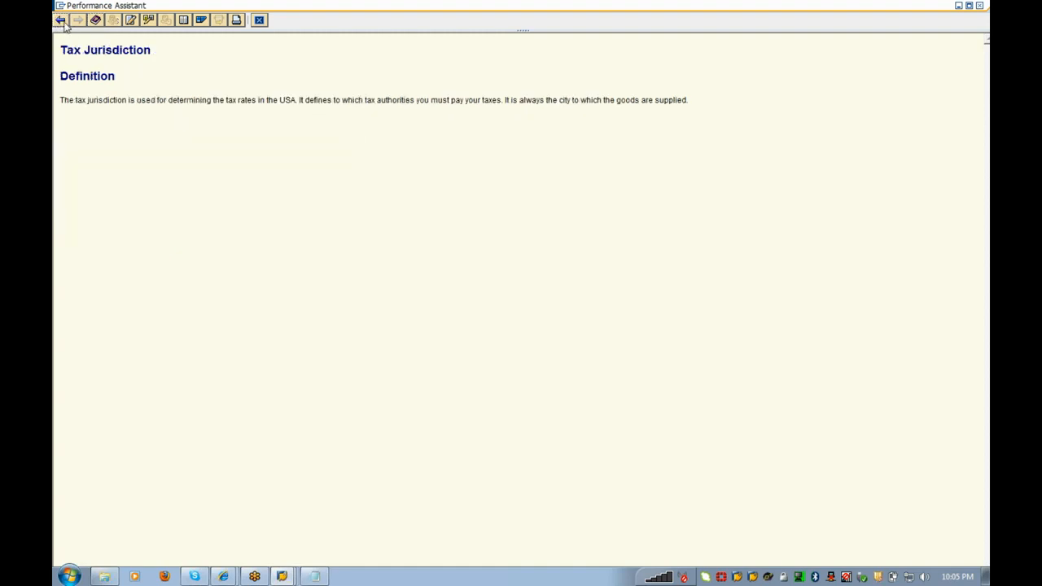
{"action": "left_click", "coordinate": [61, 20]}
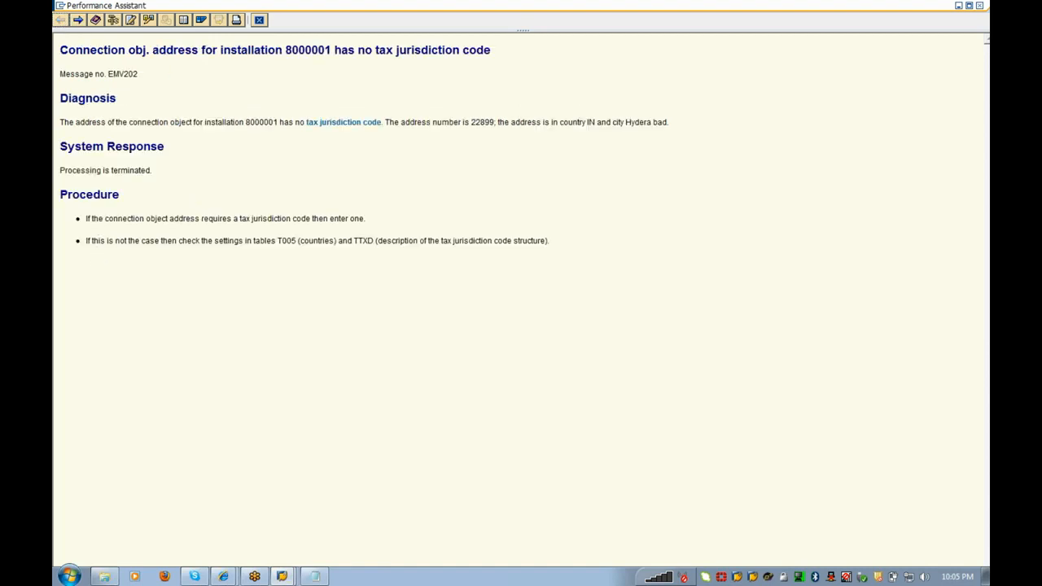
{"action": "left_click_drag", "start_coordinate": [91, 218], "coordinate": [368, 220]}
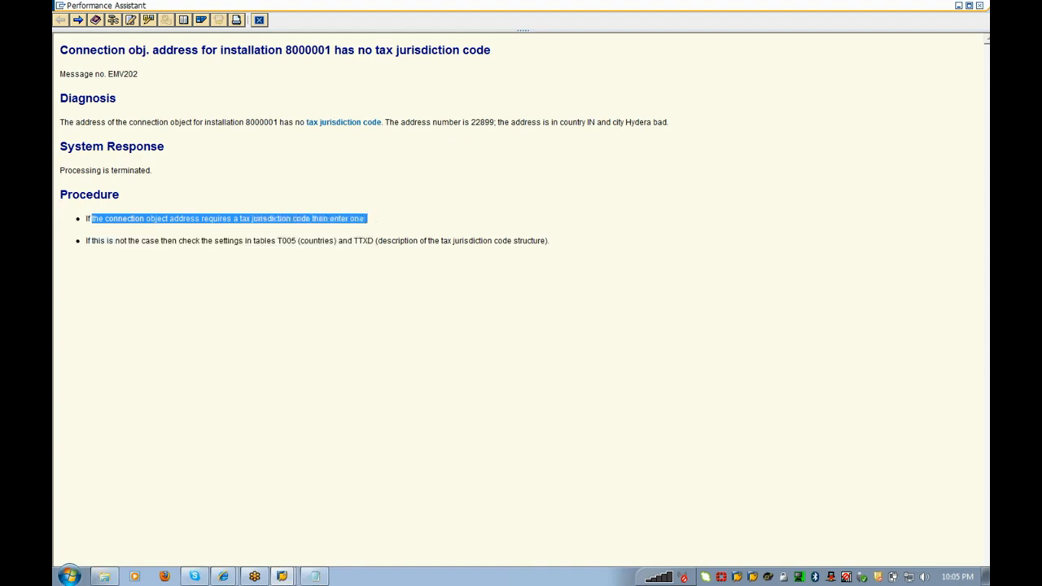
{"action": "left_click_drag", "start_coordinate": [114, 241], "coordinate": [277, 241]}
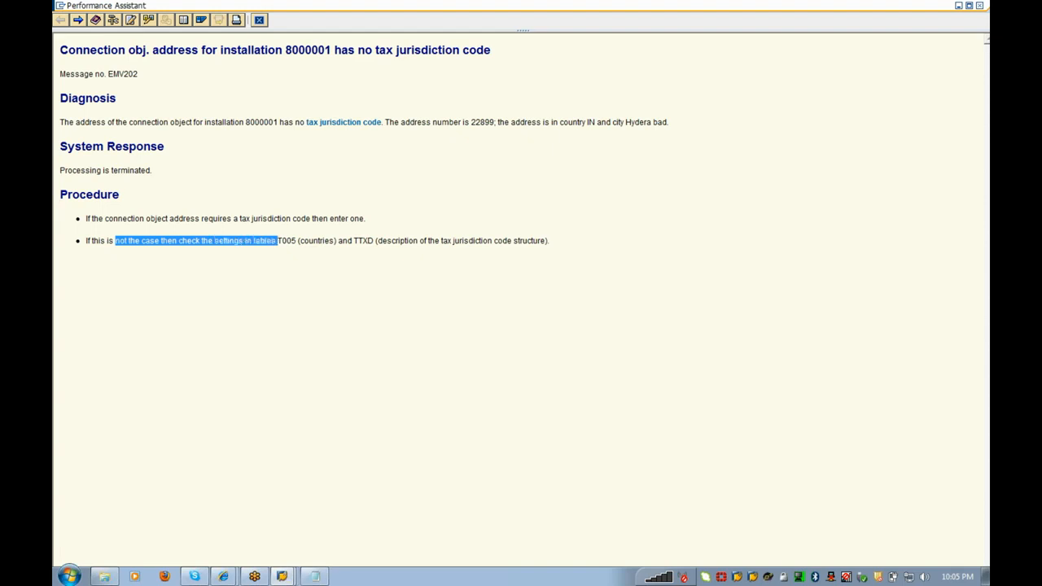
{"action": "left_click", "coordinate": [322, 277]}
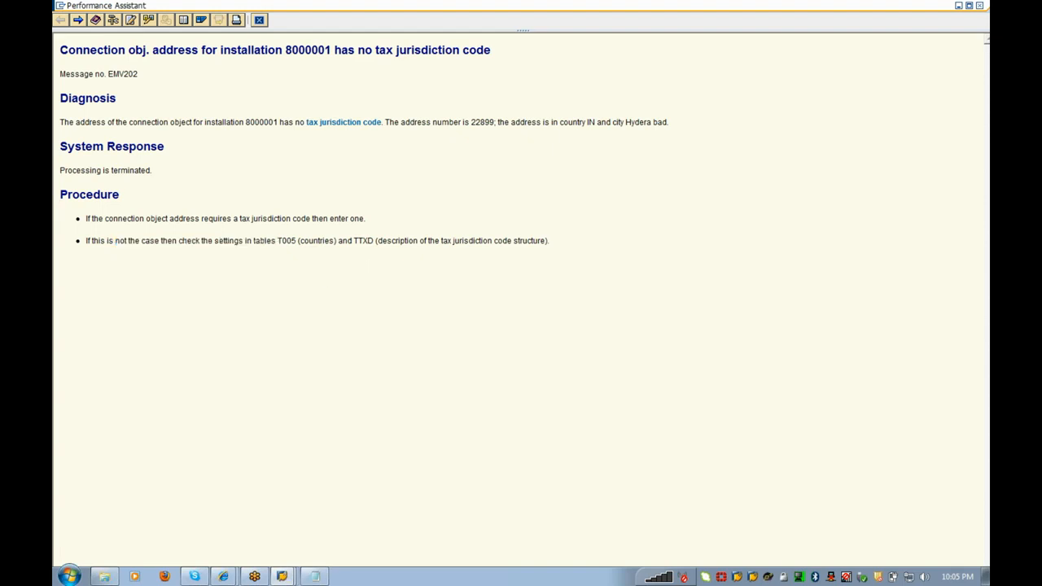
{"action": "double_click", "coordinate": [287, 241]}
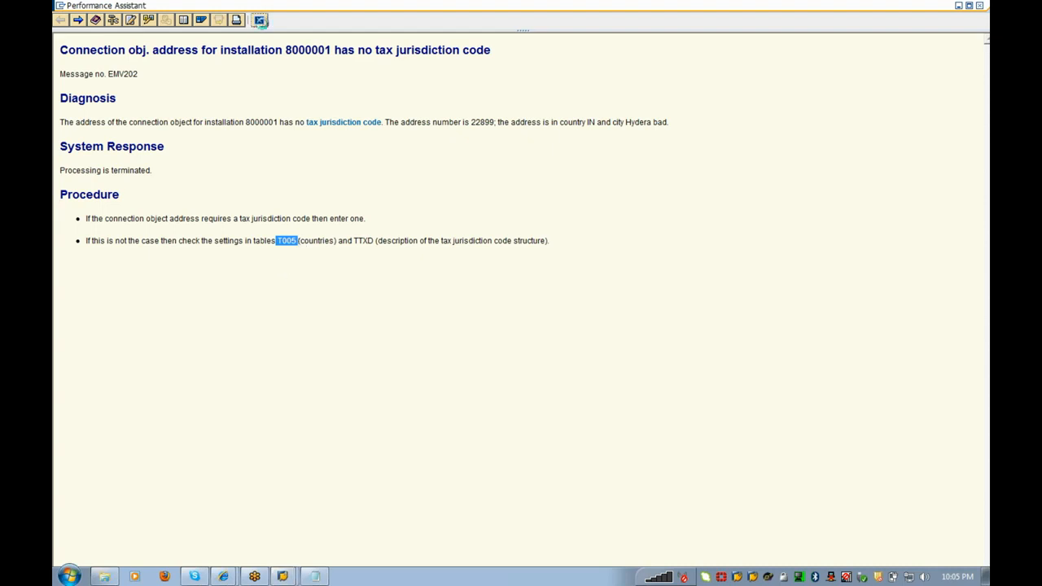
{"action": "left_click", "coordinate": [259, 21]}
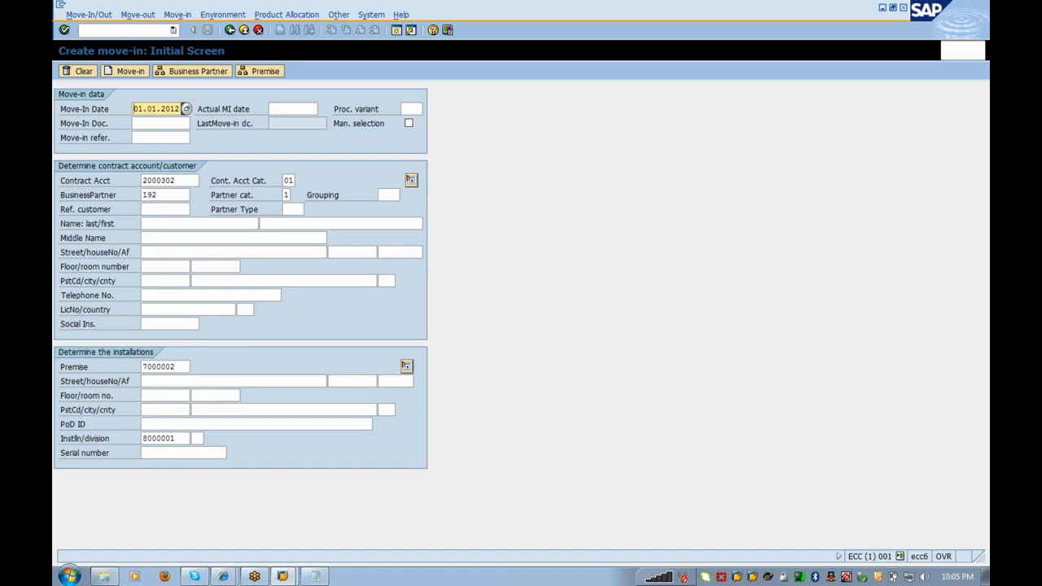
Open the Data Browser in a new session with /ose16 and list the entries of table T005 for country IN.
{"action": "left_click", "coordinate": [114, 31]}
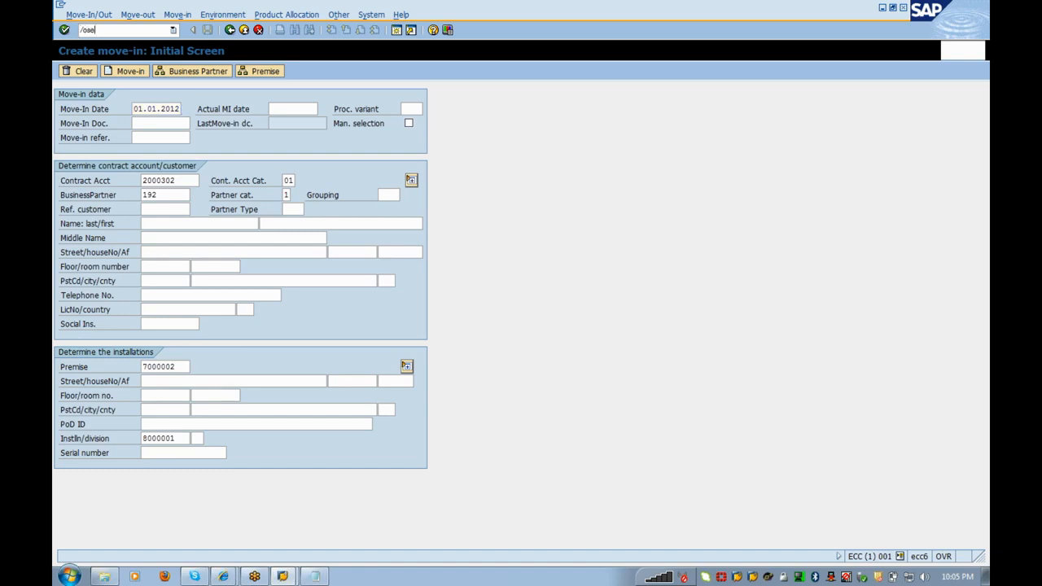
{"action": "type", "text": "/ose16"}
{"action": "key", "text": "Return"}
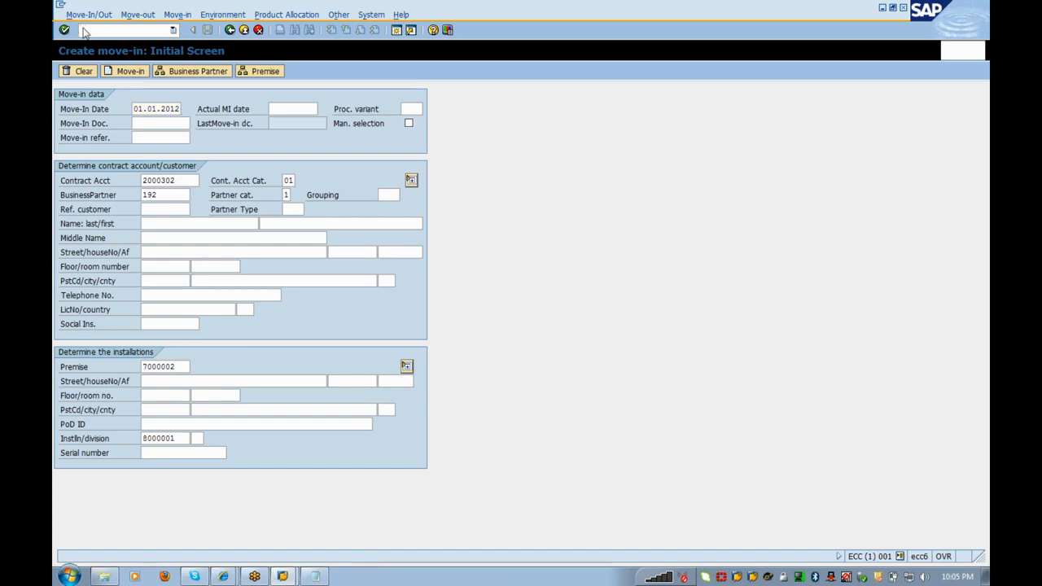
{"action": "key", "text": "Return"}
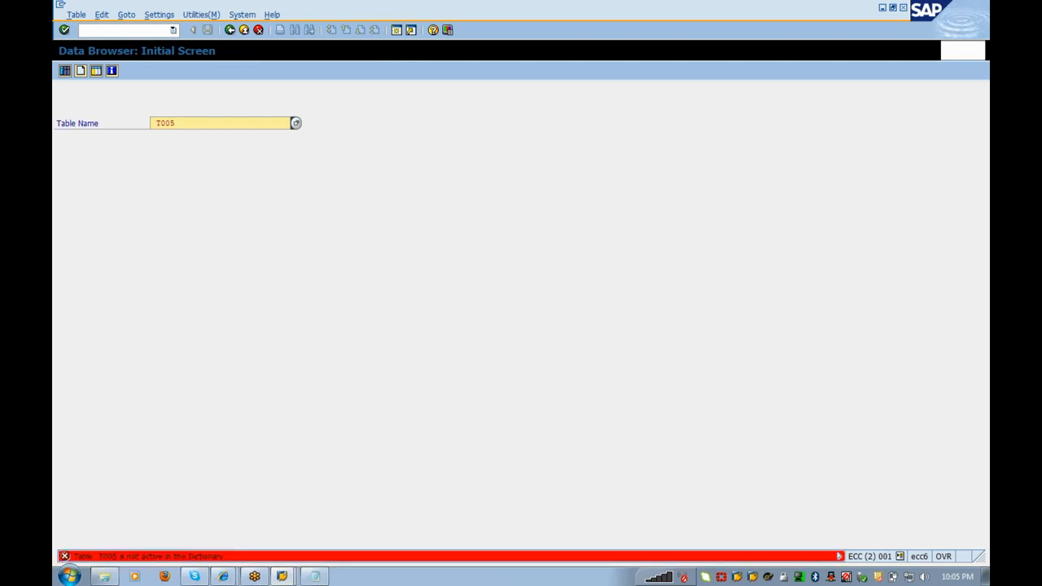
{"action": "key", "text": "Return"}
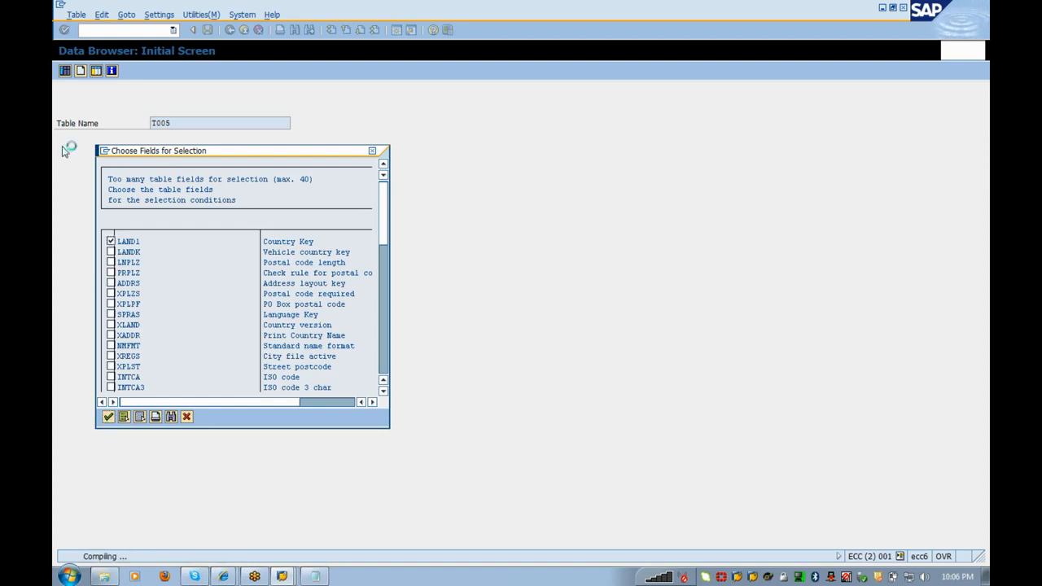
{"action": "key", "text": "Return"}
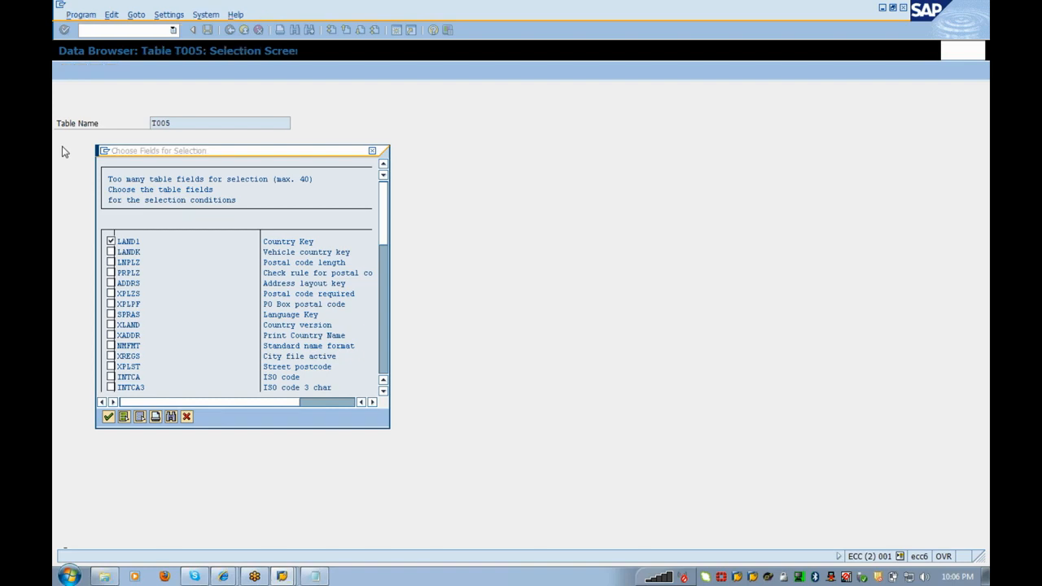
{"action": "type", "text": "IN"}
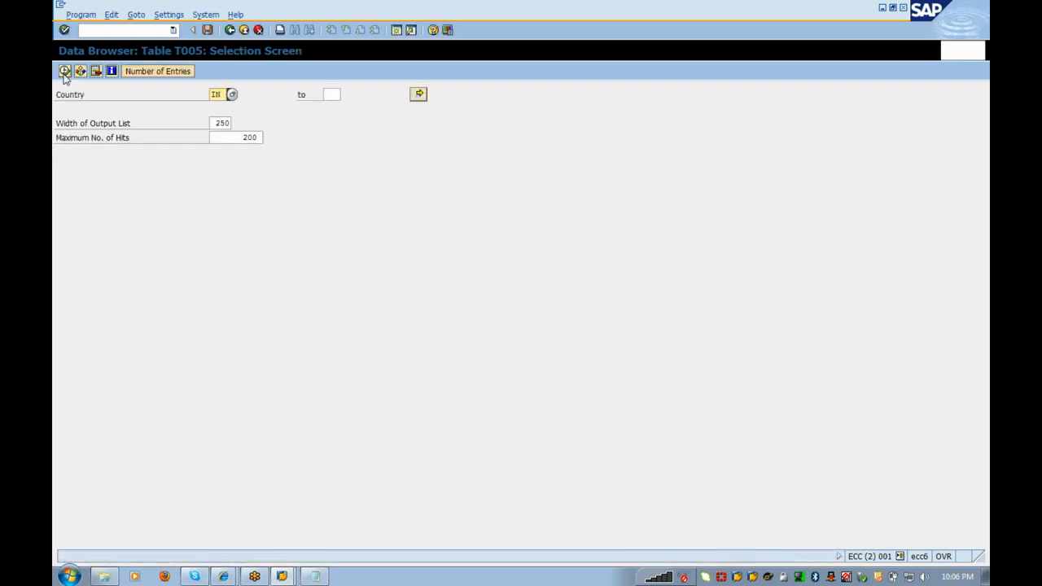
{"action": "left_click", "coordinate": [64, 71]}
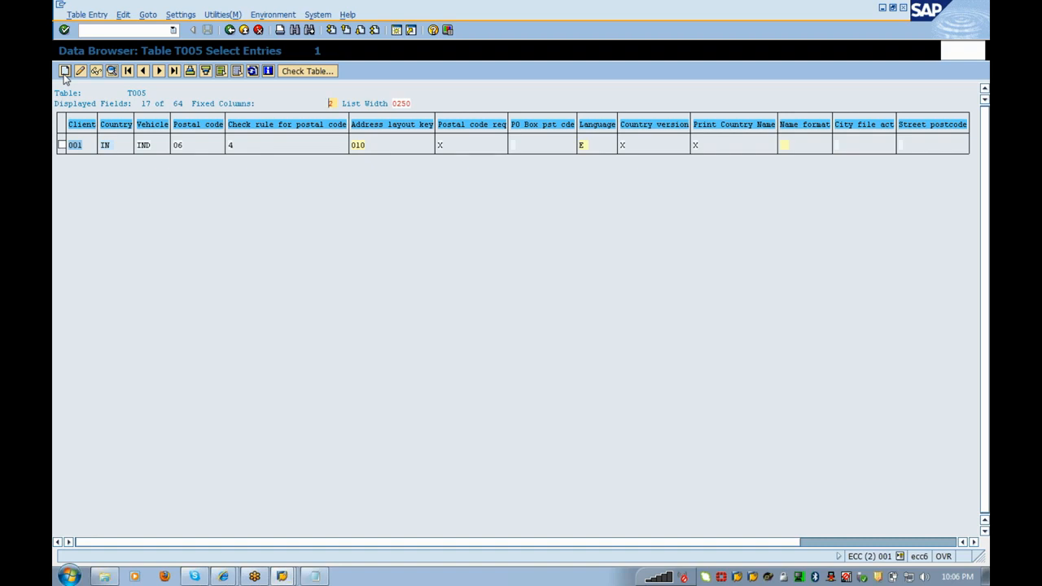
Display the full T005 record for country IN, examine its tax procedure and return to the Data Browser's initial screen.
{"action": "left_click", "coordinate": [62, 145]}
{"action": "left_click", "coordinate": [112, 71]}
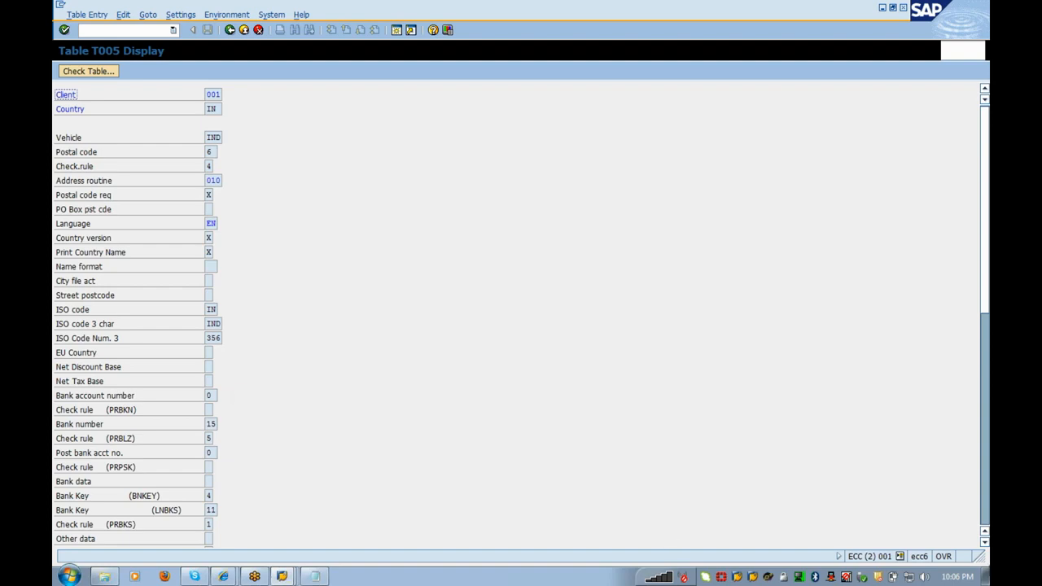
{"action": "left_click", "coordinate": [983, 543]}
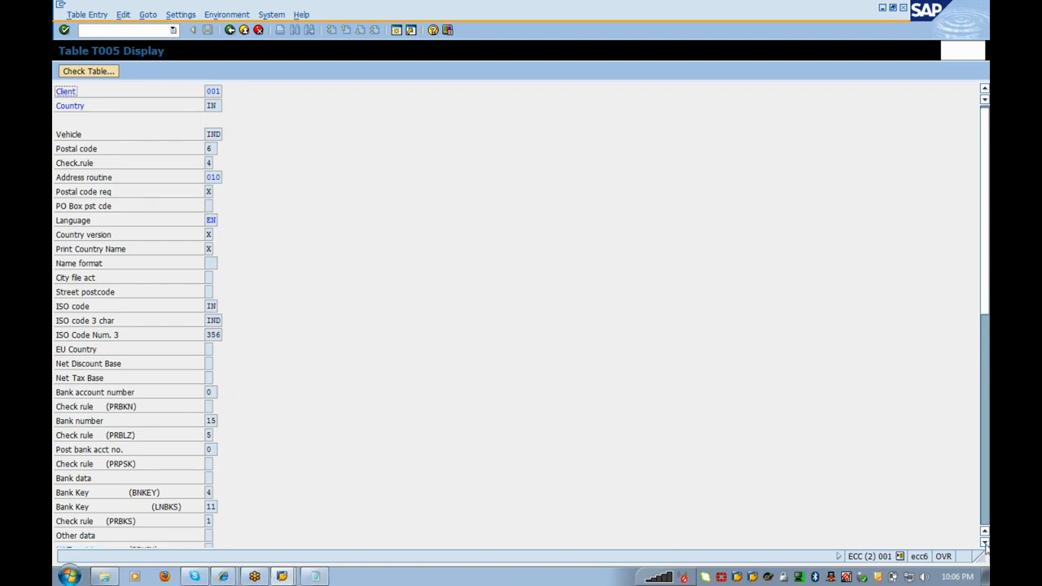
{"action": "left_click", "coordinate": [984, 544]}
{"action": "left_click", "coordinate": [984, 544]}
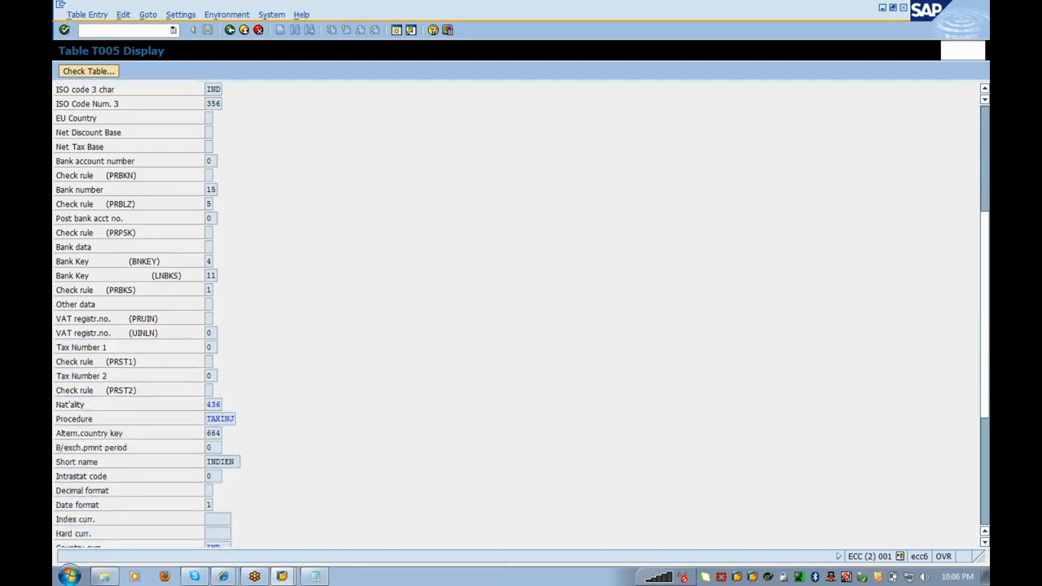
{"action": "double_click", "coordinate": [220, 418]}
{"action": "left_click", "coordinate": [231, 31]}
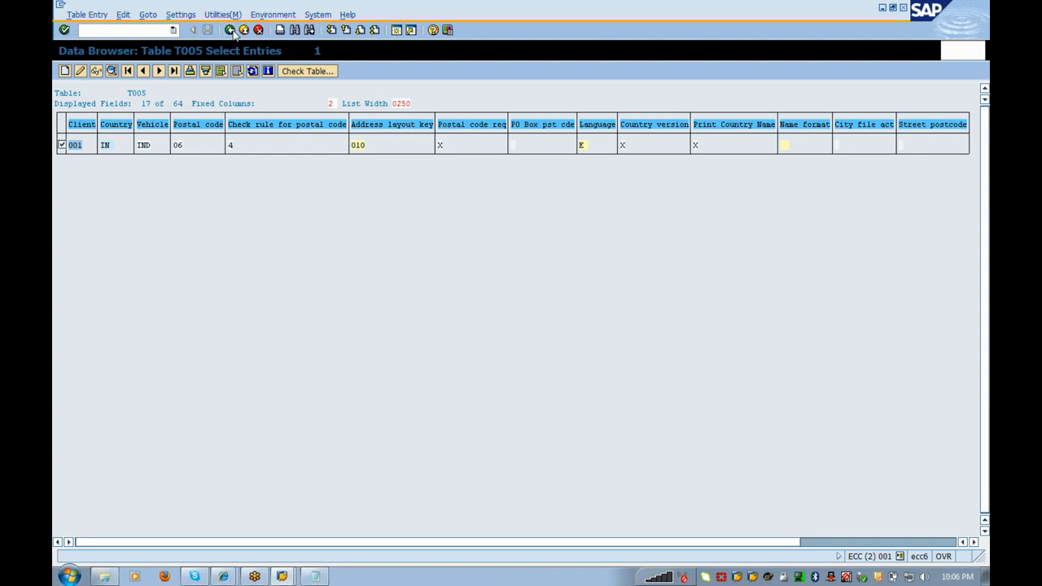
{"action": "left_click", "coordinate": [232, 30]}
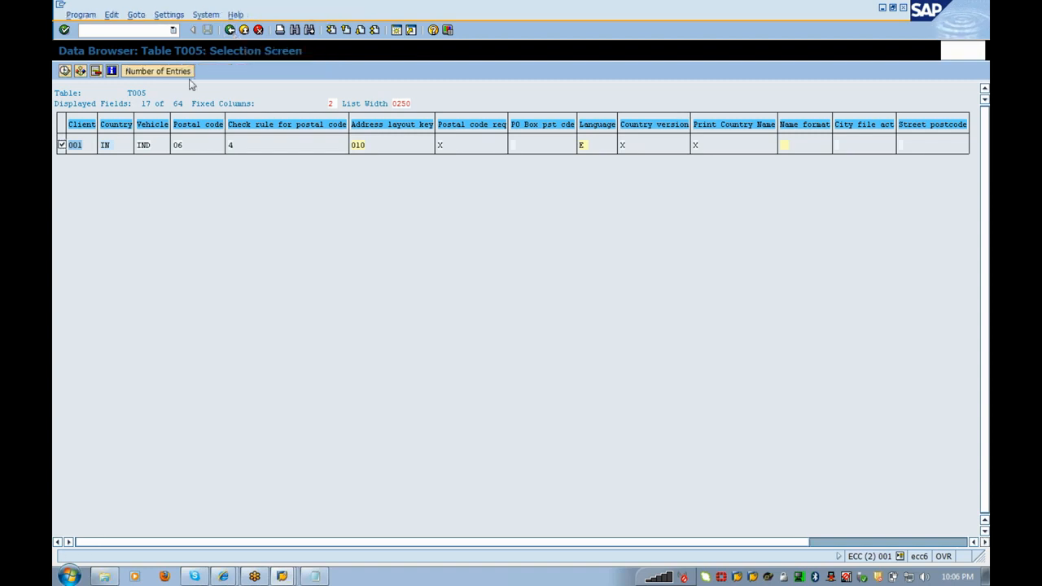
{"action": "left_click", "coordinate": [230, 30]}
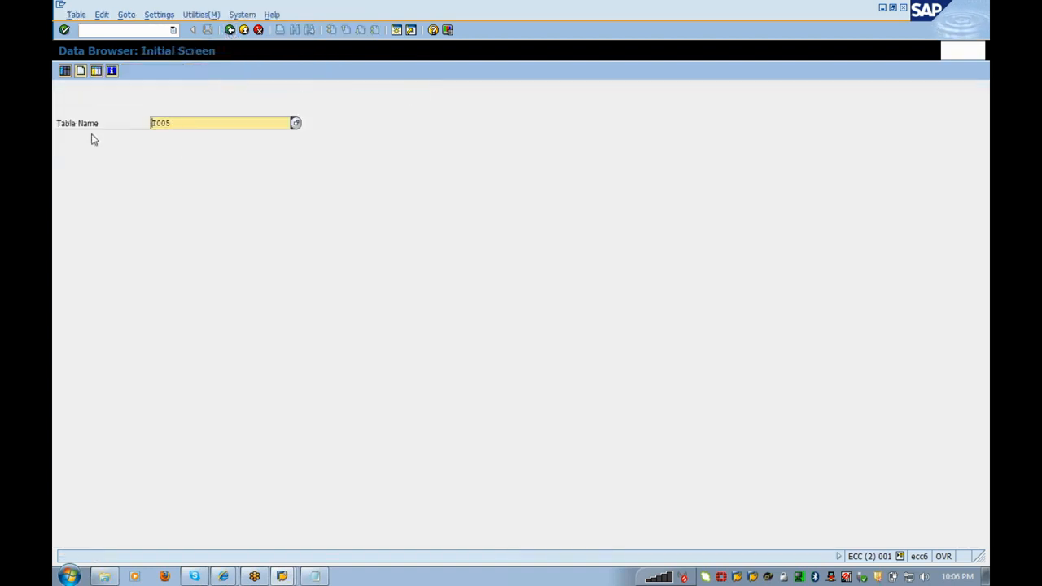
Start table view maintenance with transaction /nsm30 and try to maintain table T005.
{"action": "left_click", "coordinate": [99, 30]}
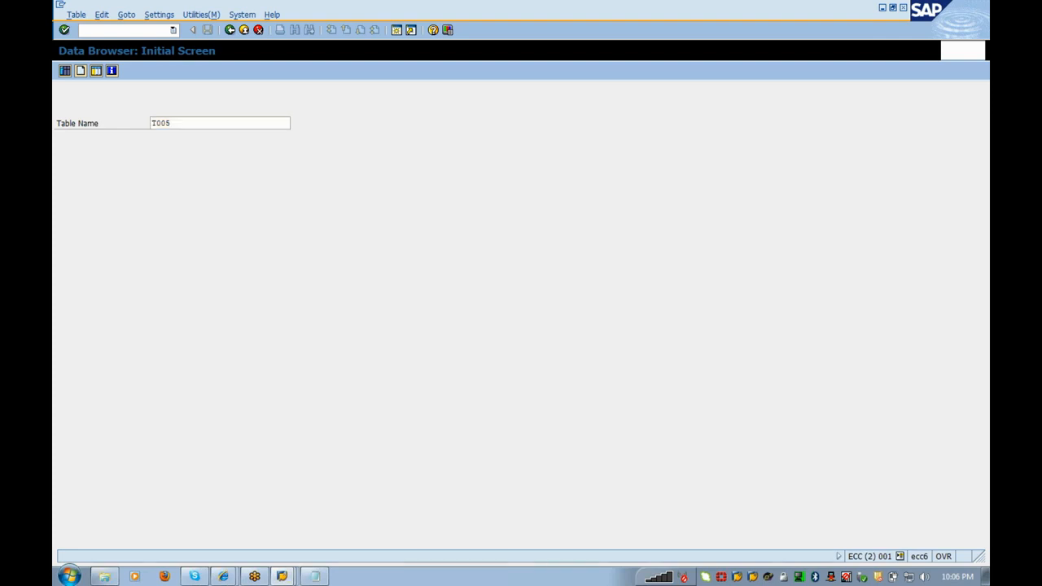
{"action": "type", "text": "/nsm30"}
{"action": "key", "text": "Return"}
{"action": "type", "text": "T005"}
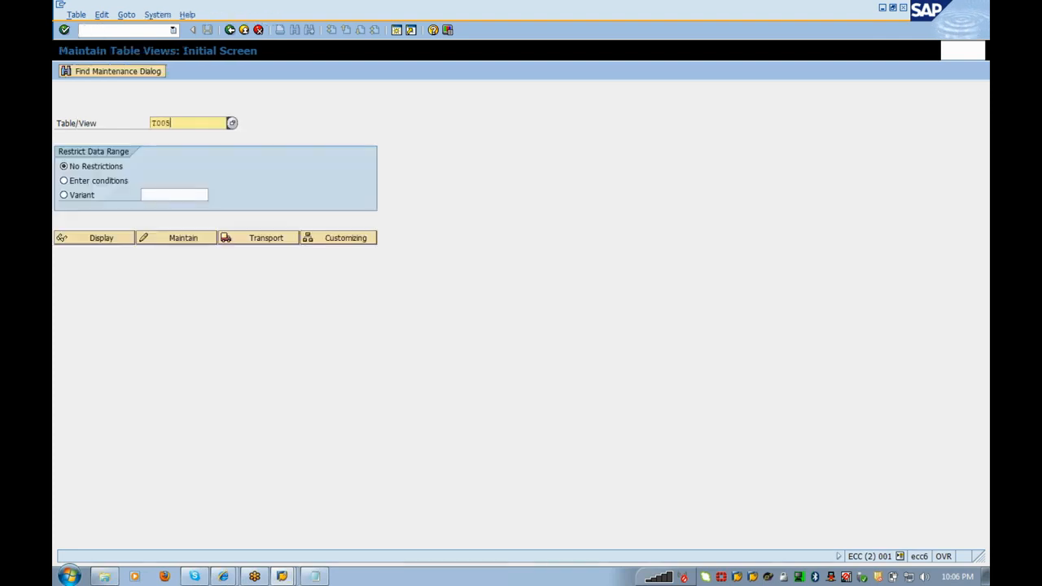
{"action": "left_click", "coordinate": [188, 239]}
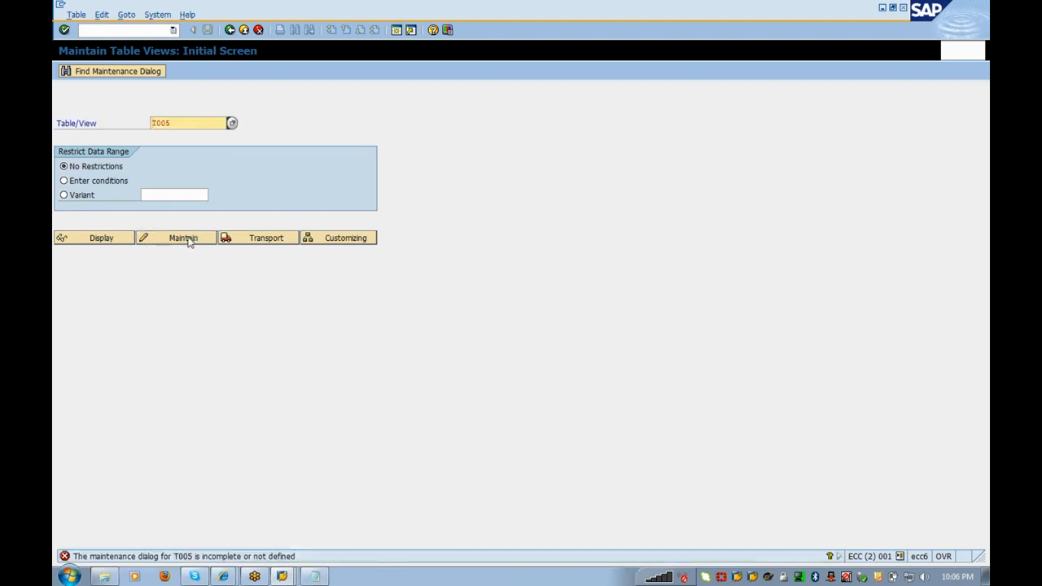
Leave table view maintenance and confirm installation 8000001 for the move-in.
{"action": "left_click", "coordinate": [244, 30]}
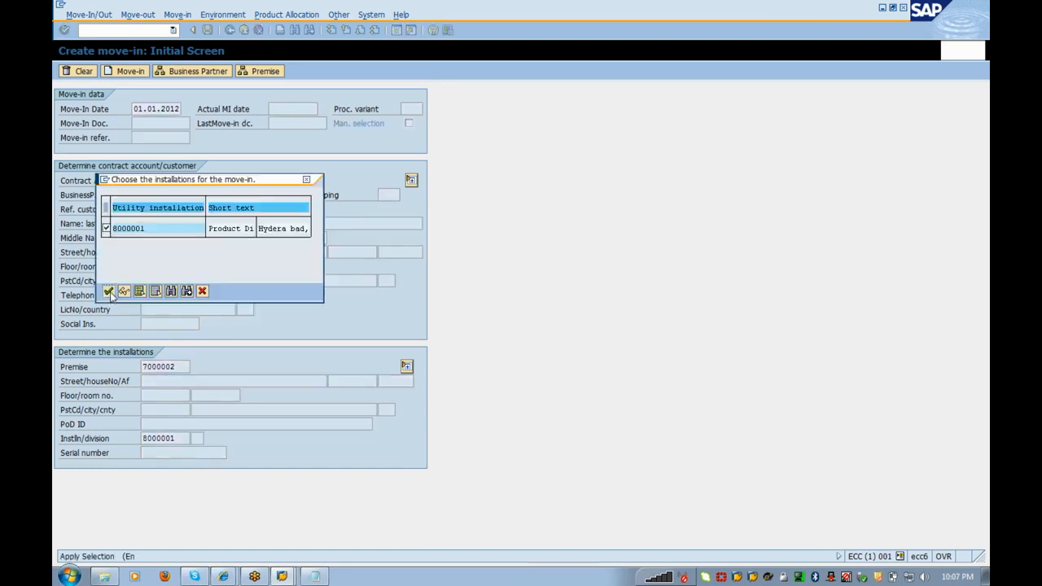
{"action": "left_click", "coordinate": [108, 291]}
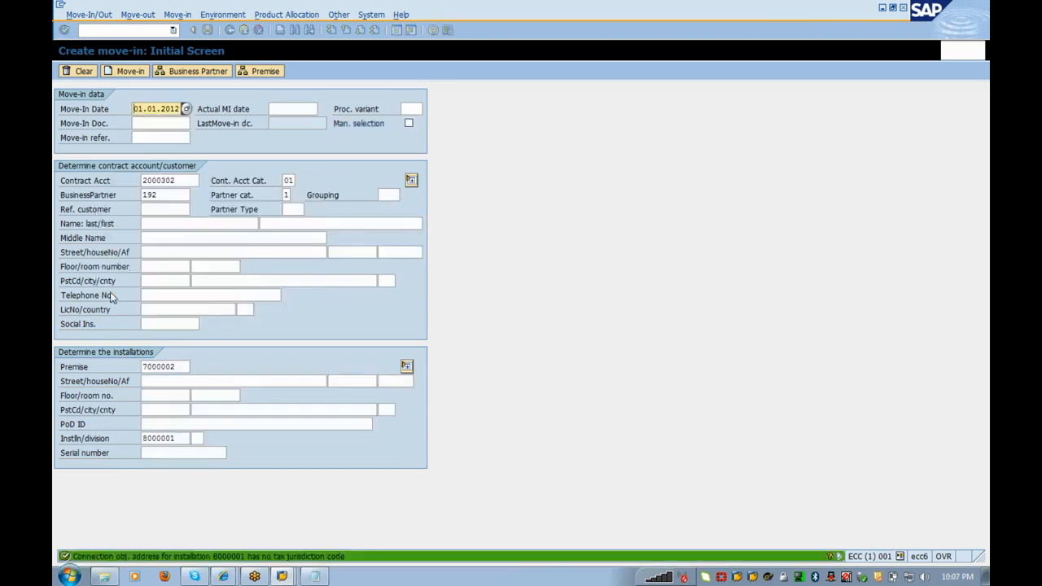
Examine the recommended procedure in the tax jurisdiction message and the term's definition, and close the help.
{"action": "double_click", "coordinate": [246, 558]}
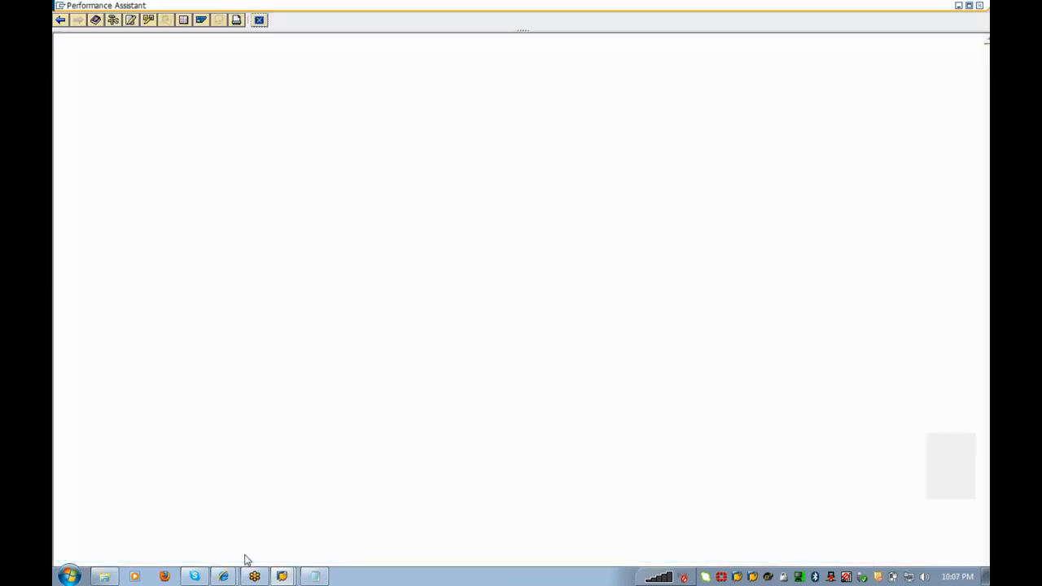
{"action": "left_click_drag", "start_coordinate": [104, 218], "coordinate": [376, 241]}
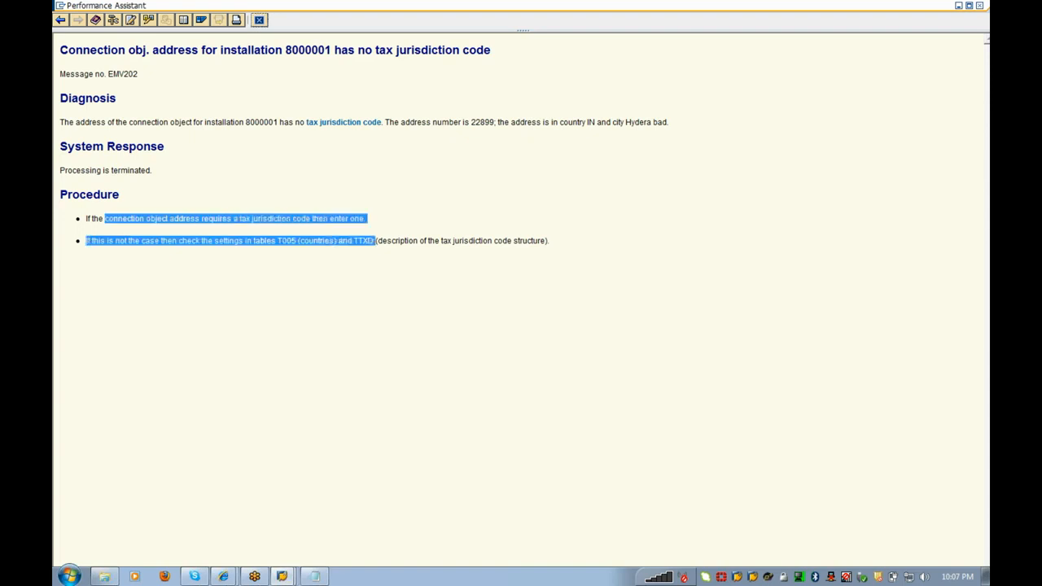
{"action": "left_click", "coordinate": [377, 351]}
{"action": "left_click_drag", "start_coordinate": [353, 240], "coordinate": [550, 242]}
{"action": "left_click", "coordinate": [445, 325]}
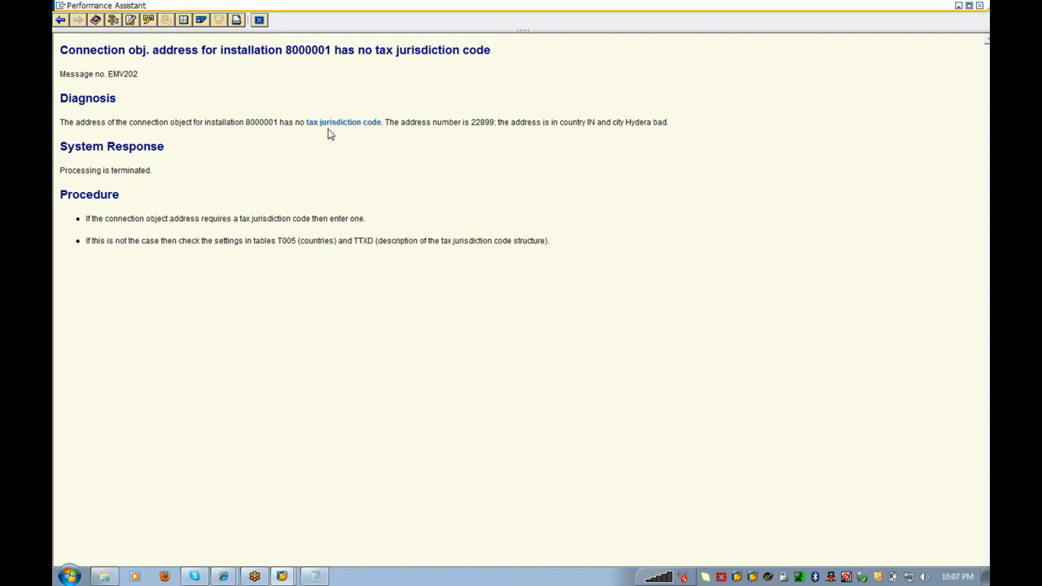
{"action": "left_click", "coordinate": [358, 126]}
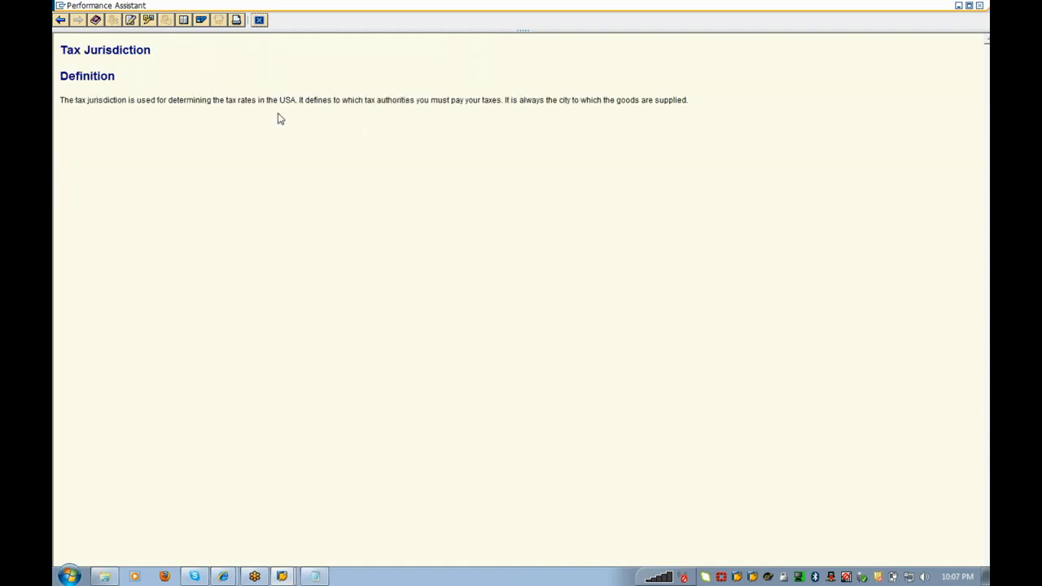
{"action": "left_click", "coordinate": [61, 19]}
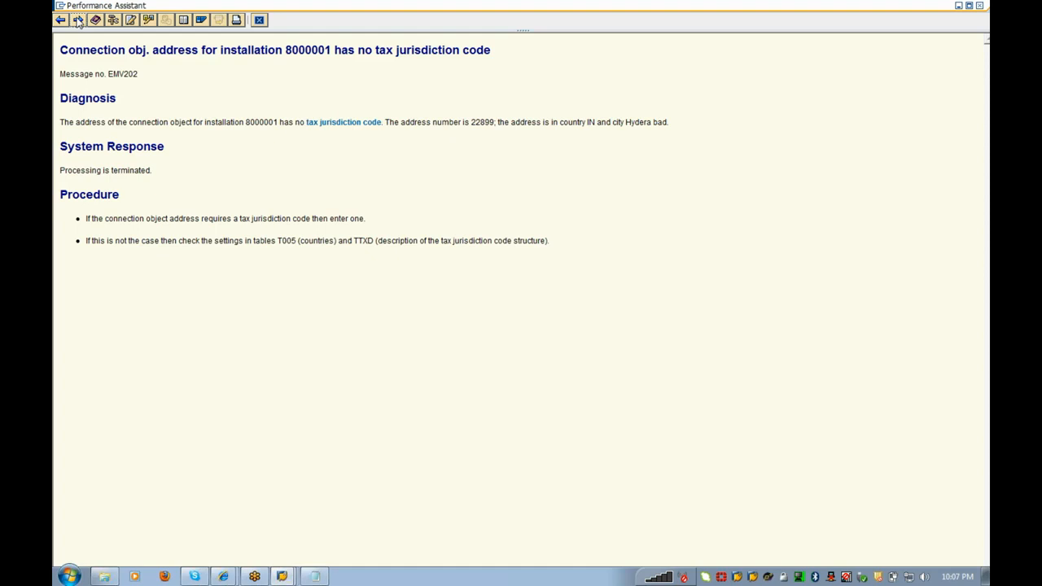
{"action": "left_click", "coordinate": [258, 20]}
{"action": "left_click", "coordinate": [258, 21]}
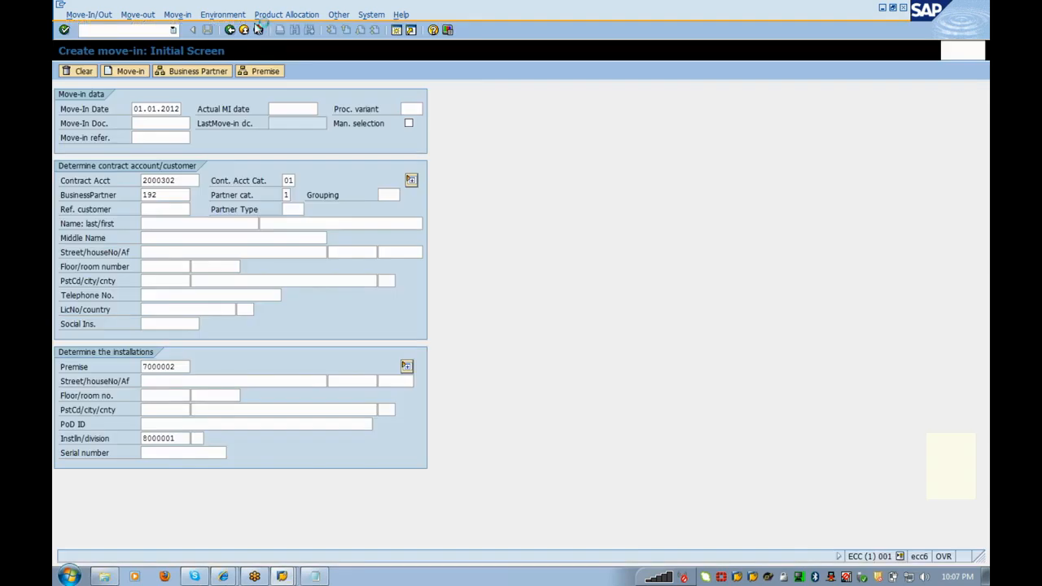
Leave the move-in, start Customizing with spro in a new session and display the SAP Reference IMG.
{"action": "left_click", "coordinate": [223, 576]}
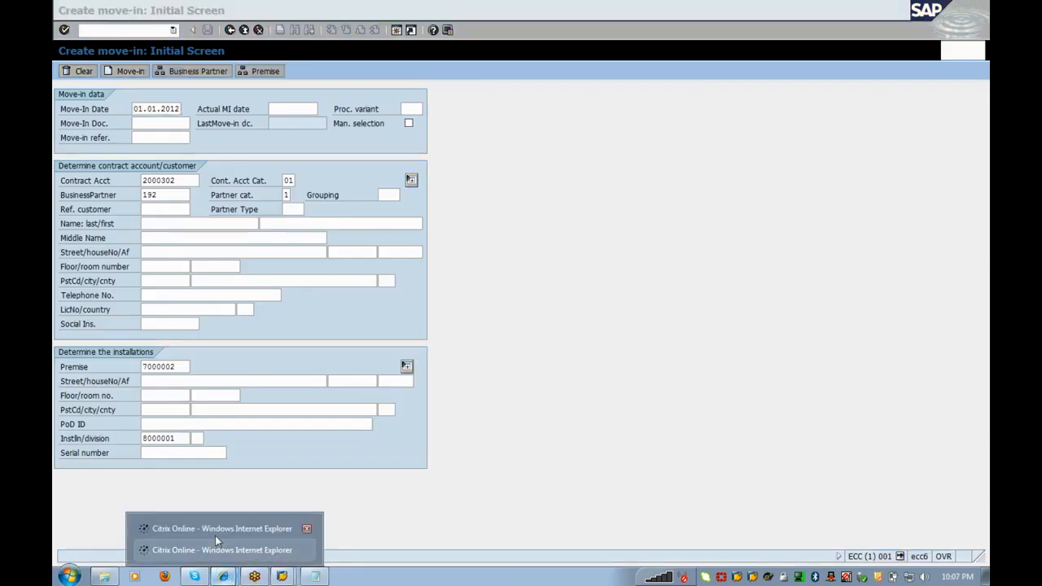
{"action": "left_click", "coordinate": [217, 533]}
{"action": "left_click", "coordinate": [229, 31]}
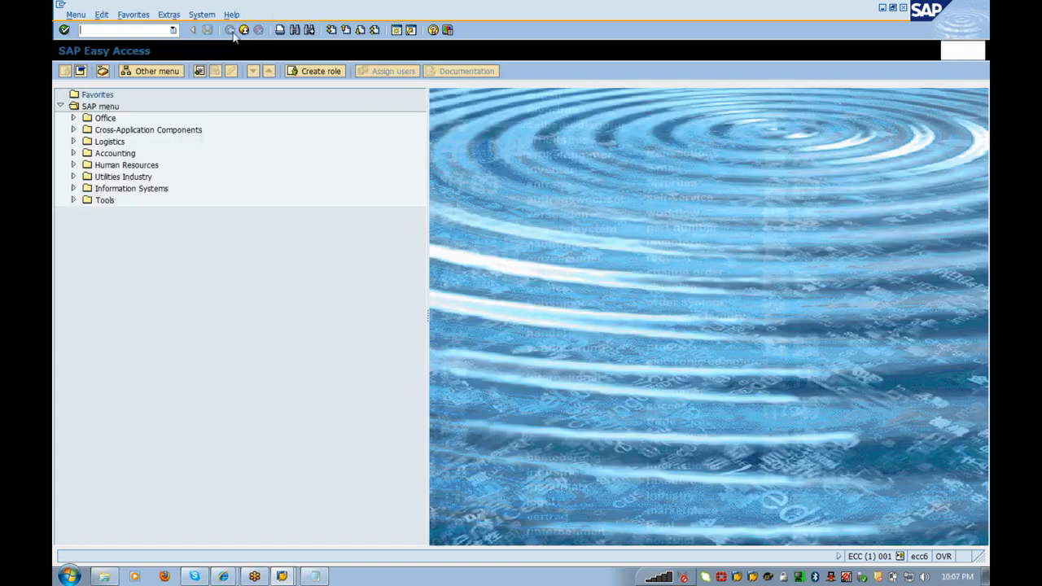
{"action": "left_click", "coordinate": [396, 30]}
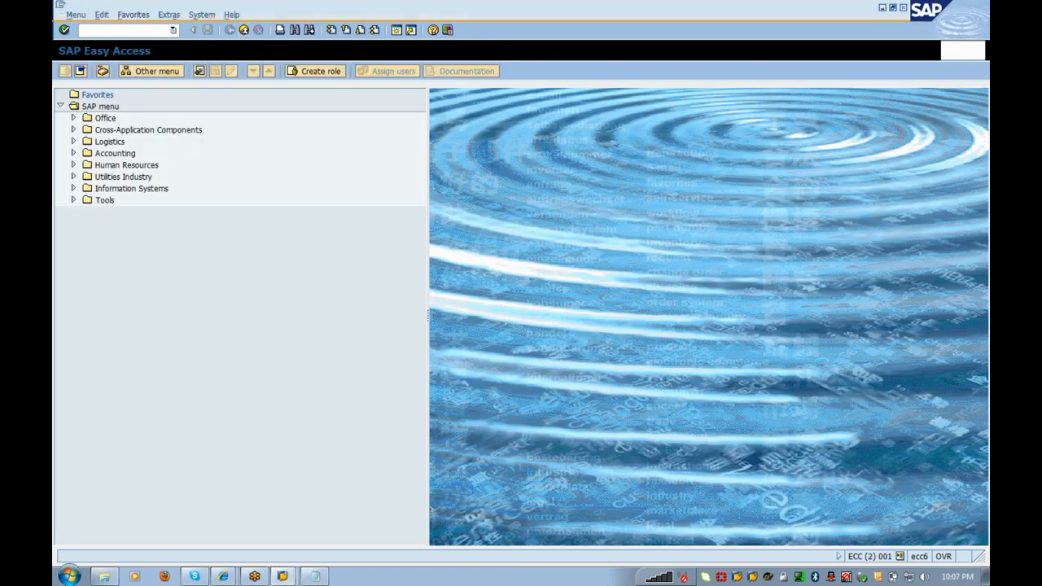
{"action": "type", "text": "spro"}
{"action": "key", "text": "Return"}
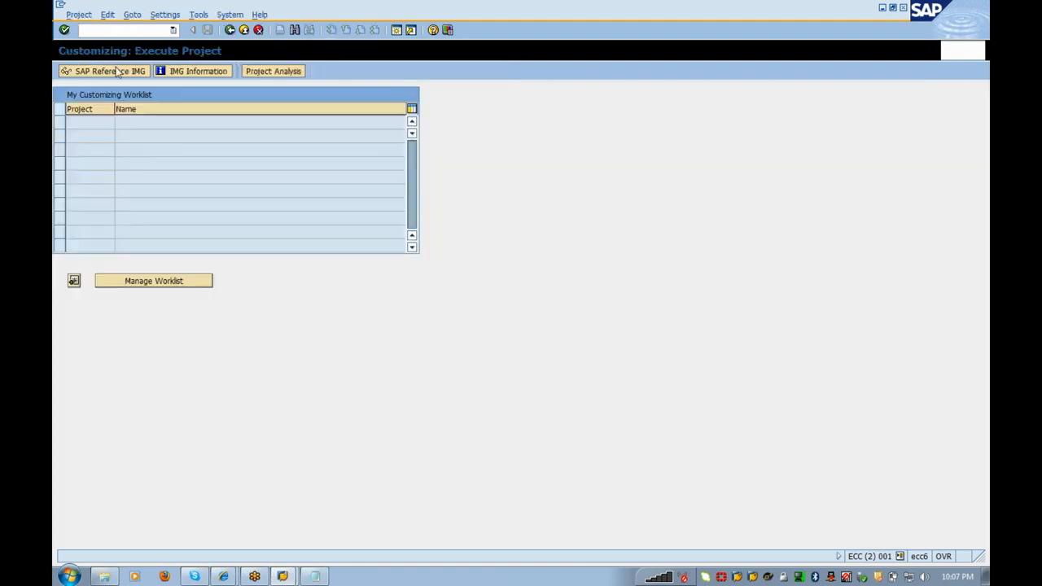
{"action": "left_click", "coordinate": [118, 72]}
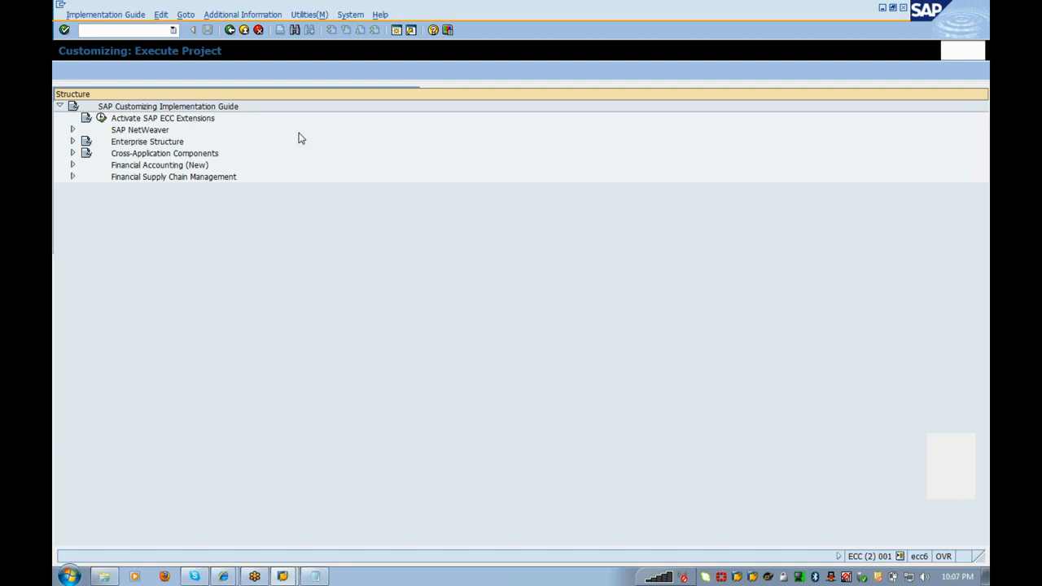
Search the IMG structure for "assign tax code for country".
{"action": "key", "text": "ctrl+f"}
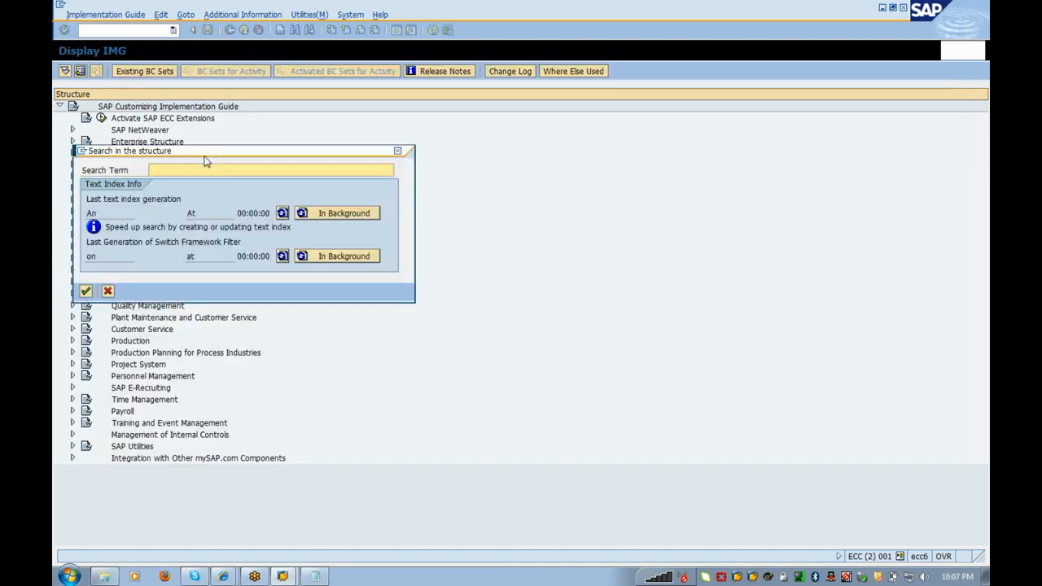
{"action": "type", "text": "sign"}
{"action": "type", "text": "tax code"}
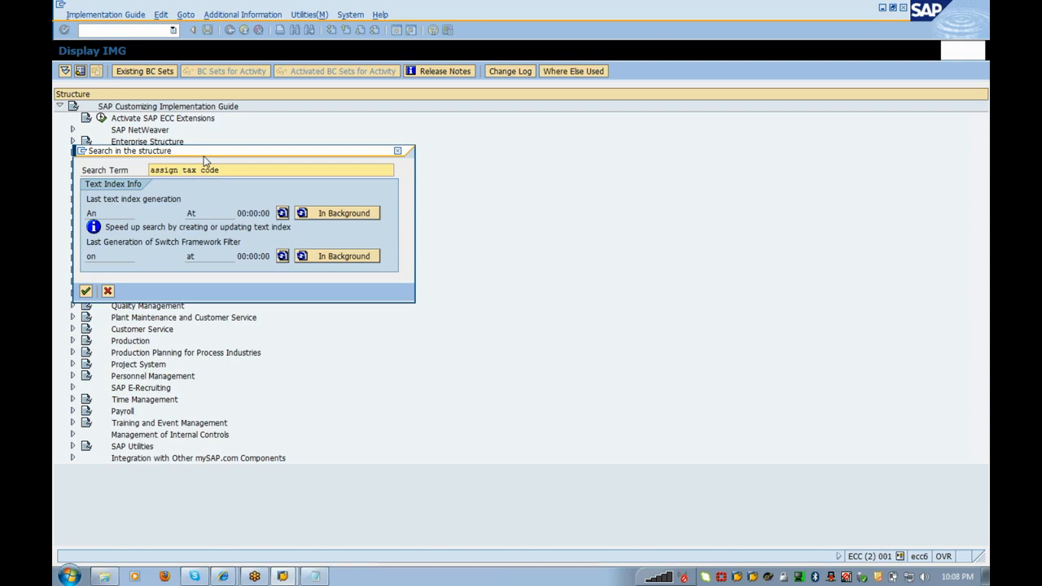
{"action": "type", "text": " for country"}
{"action": "key", "text": "Return"}
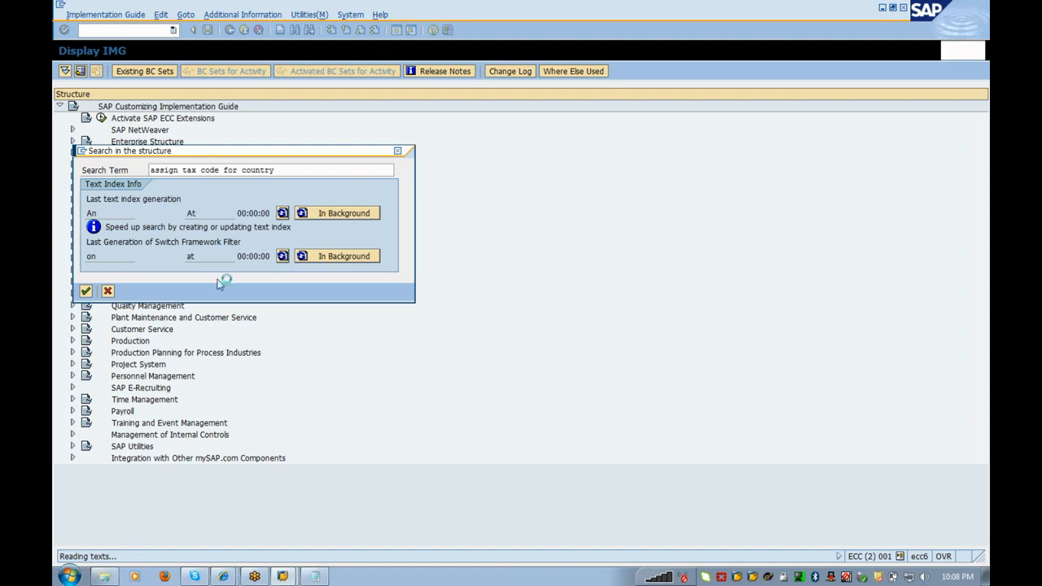
Create another session during the search, start move-in creation with ec50e and set the move-in date to 01.01.2012.
{"action": "left_click", "coordinate": [288, 581]}
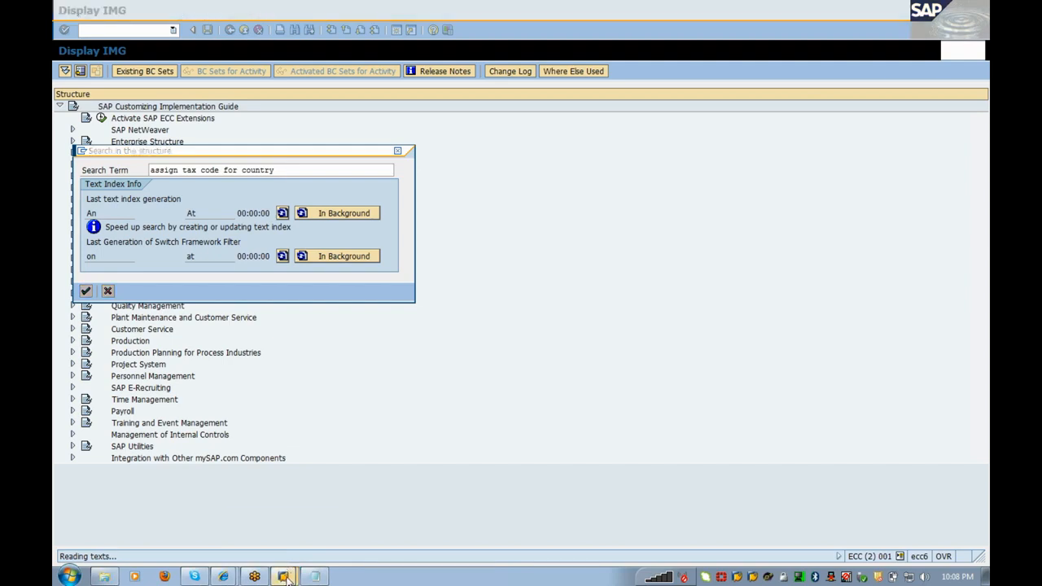
{"action": "left_click", "coordinate": [284, 551]}
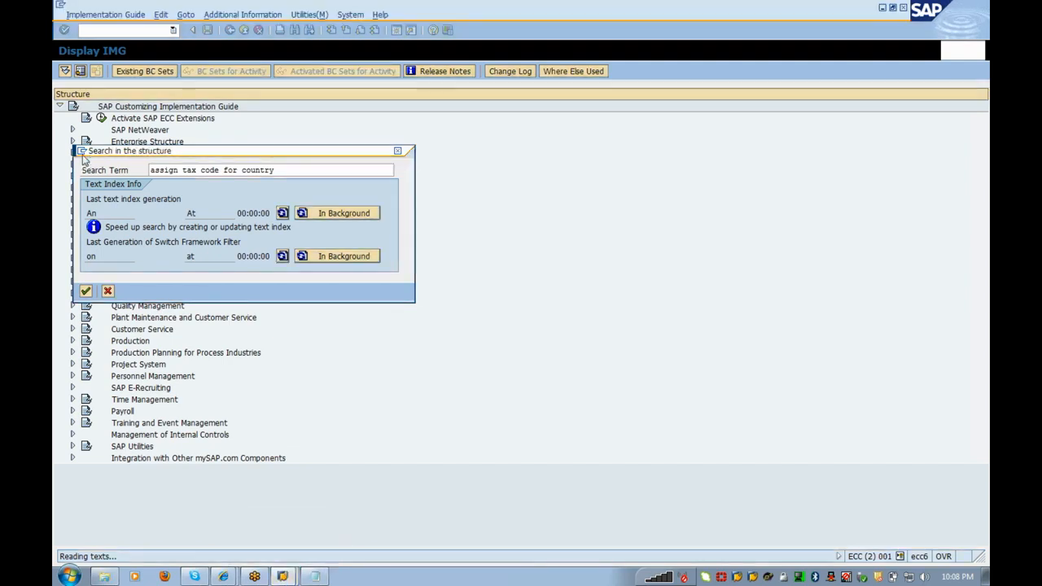
{"action": "left_click", "coordinate": [82, 152]}
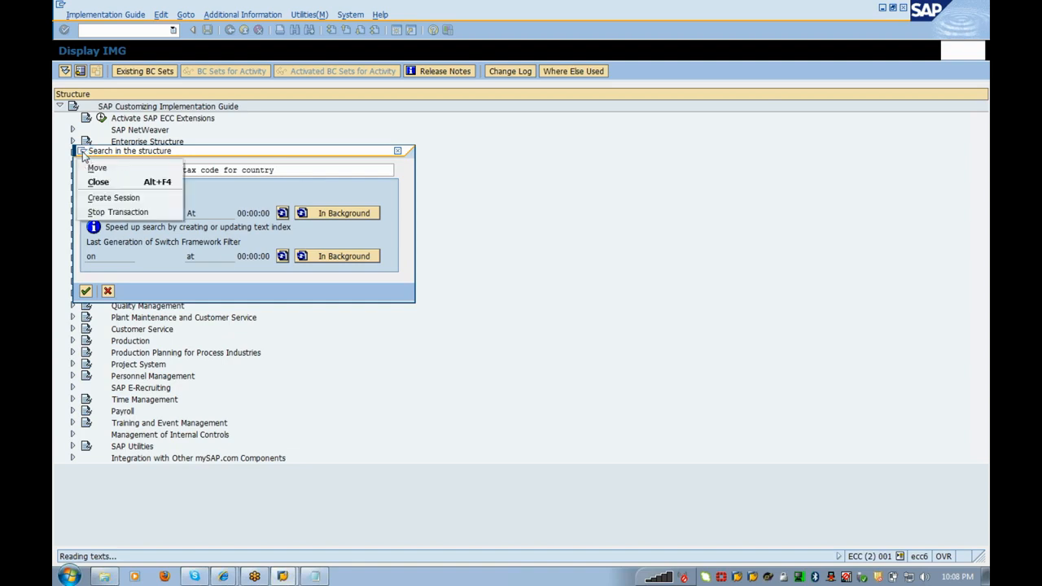
{"action": "left_click", "coordinate": [106, 198]}
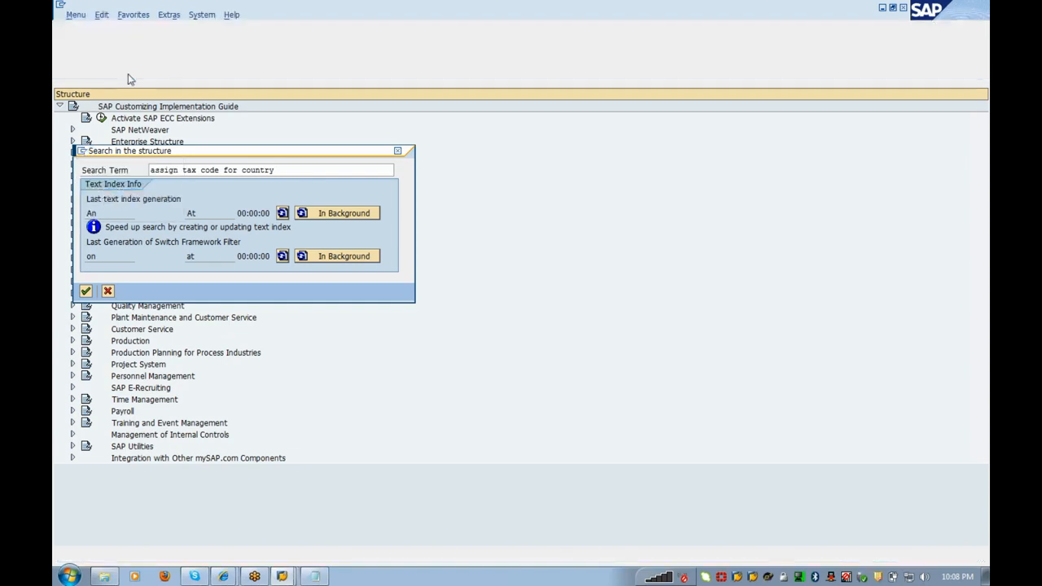
{"action": "type", "text": "ec50e"}
{"action": "key", "text": "Return"}
{"action": "key", "text": "Down"}
{"action": "key", "text": "Return"}
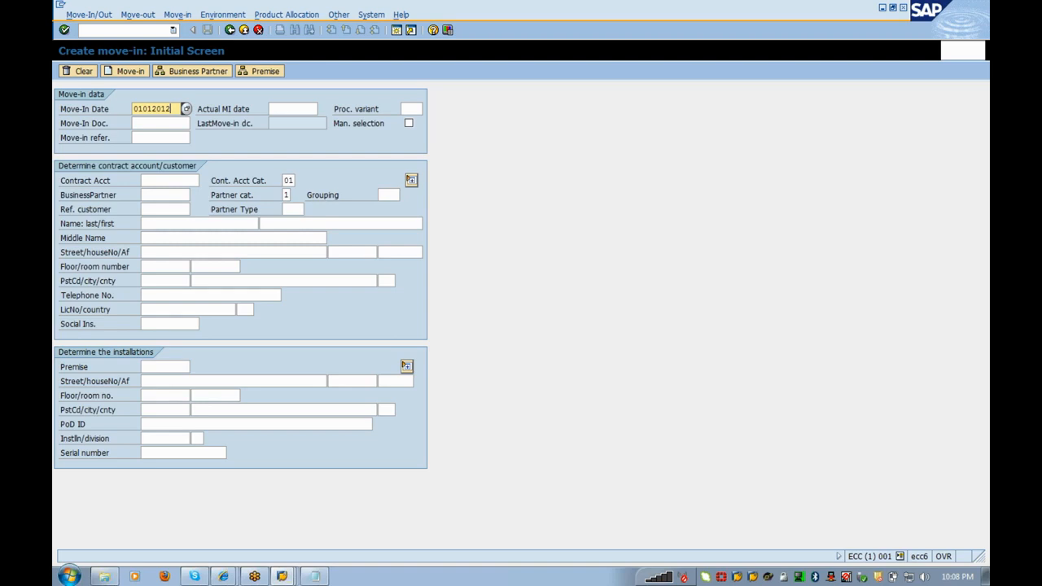
Enter the business partner number and installation 8000001 for the move-in, and adopt the existing contract account.
{"action": "left_click", "coordinate": [148, 196]}
{"action": "key", "text": "Down"}
{"action": "key", "text": "Return"}
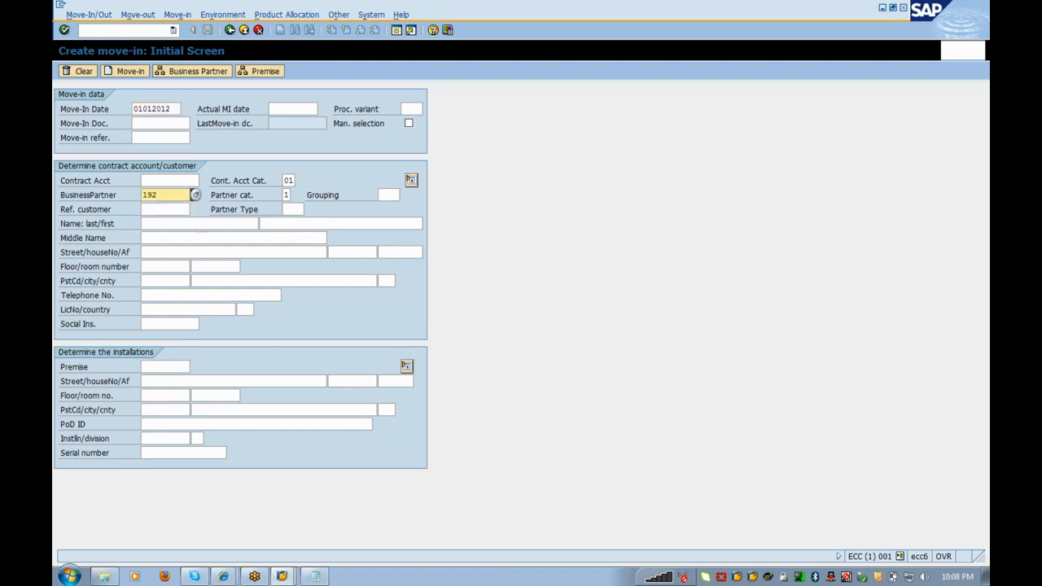
{"action": "left_click", "coordinate": [160, 439]}
{"action": "key", "text": "Down"}
{"action": "key", "text": "Return"}
{"action": "key", "text": "Return"}
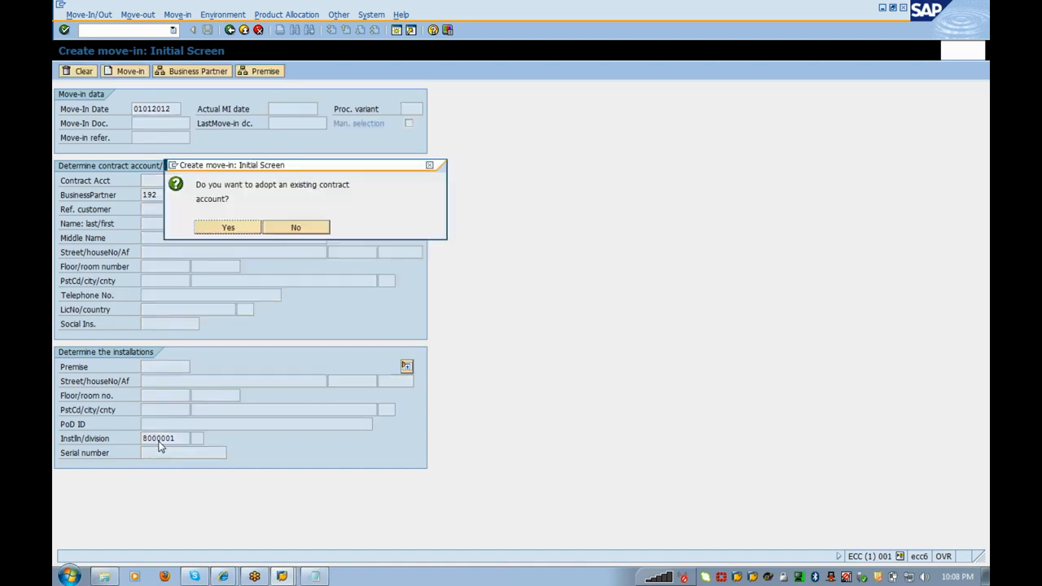
{"action": "left_click", "coordinate": [228, 230]}
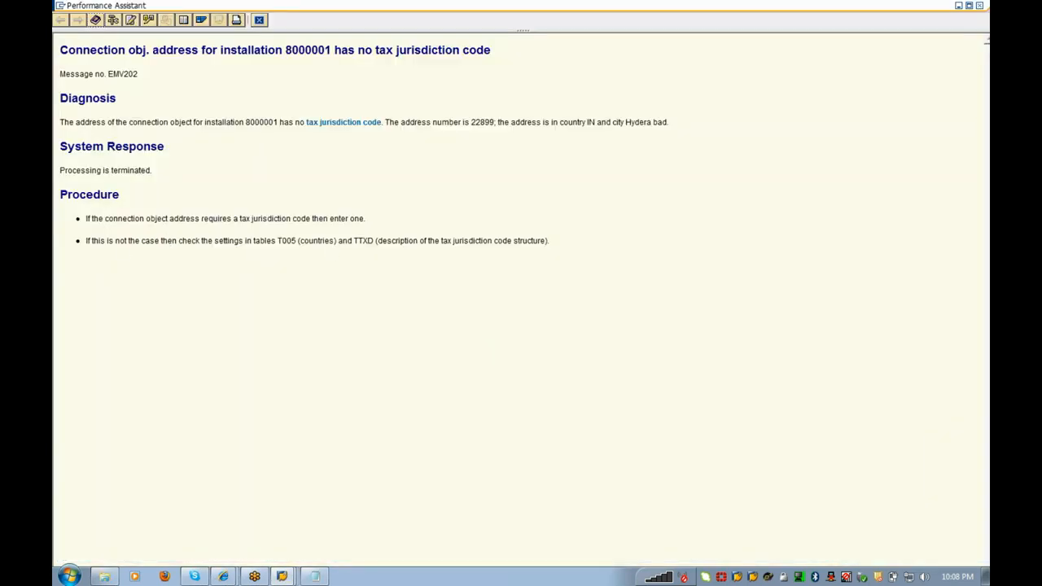
Examine the message's advice on checking tables T005 and TTXD, and switch back to check the Display IMG session.
{"action": "left_click_drag", "start_coordinate": [130, 241], "coordinate": [545, 242]}
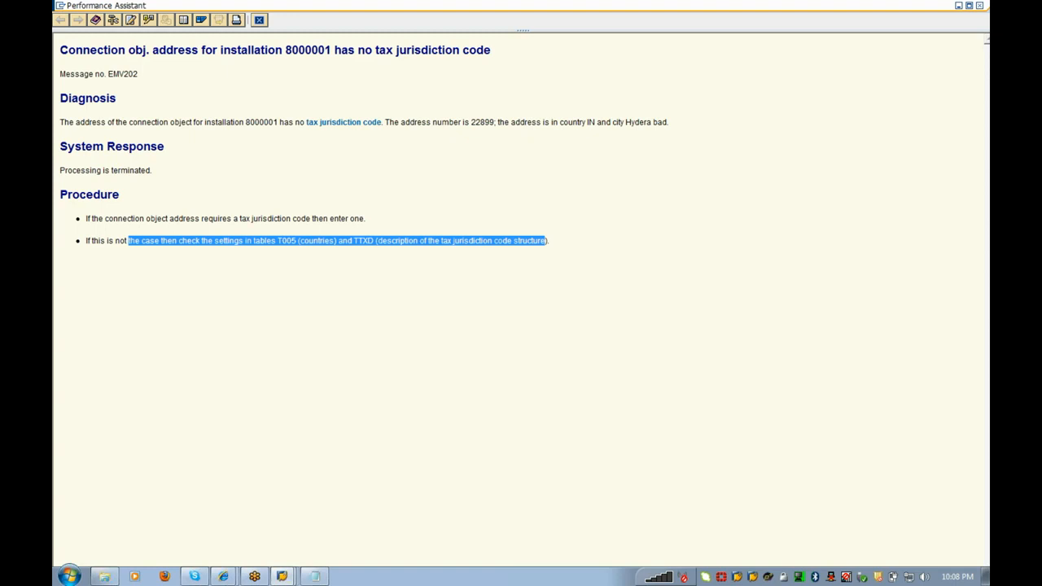
{"action": "left_click", "coordinate": [276, 413]}
{"action": "double_click", "coordinate": [361, 239]}
{"action": "left_click", "coordinate": [368, 325]}
{"action": "key", "text": "alt+Tab"}
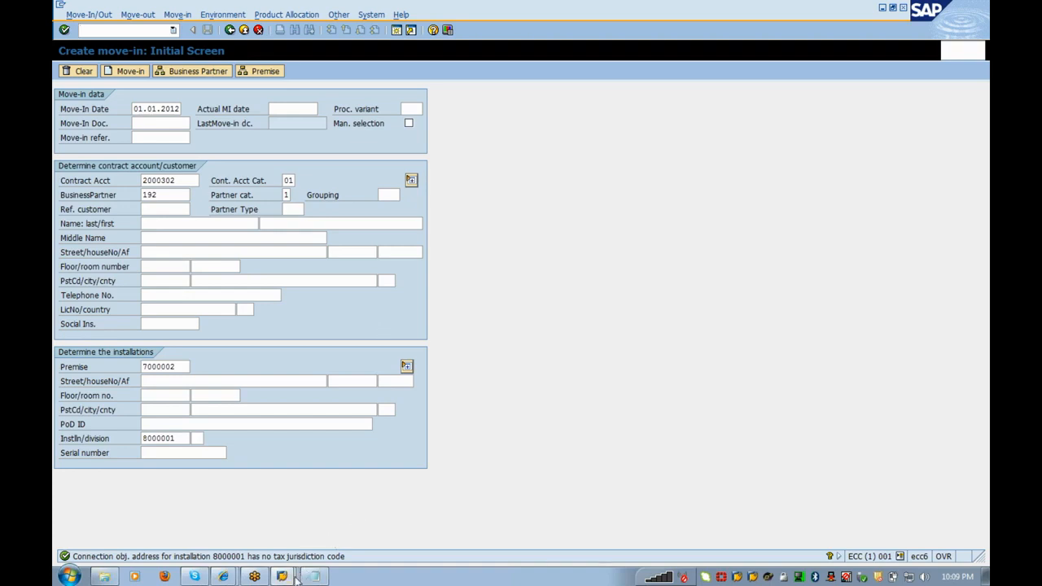
{"action": "left_click", "coordinate": [282, 576]}
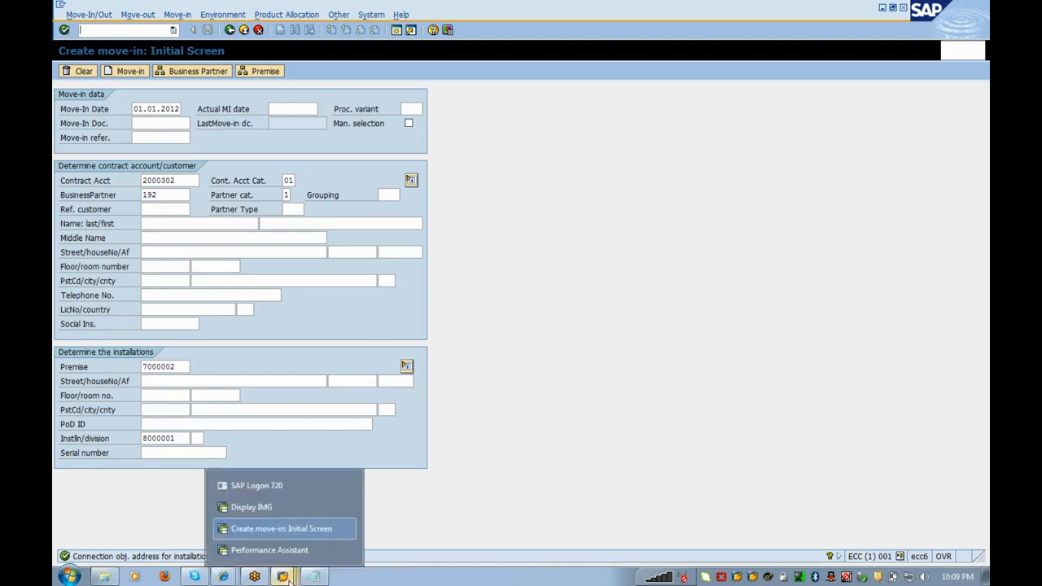
{"action": "left_click", "coordinate": [278, 505]}
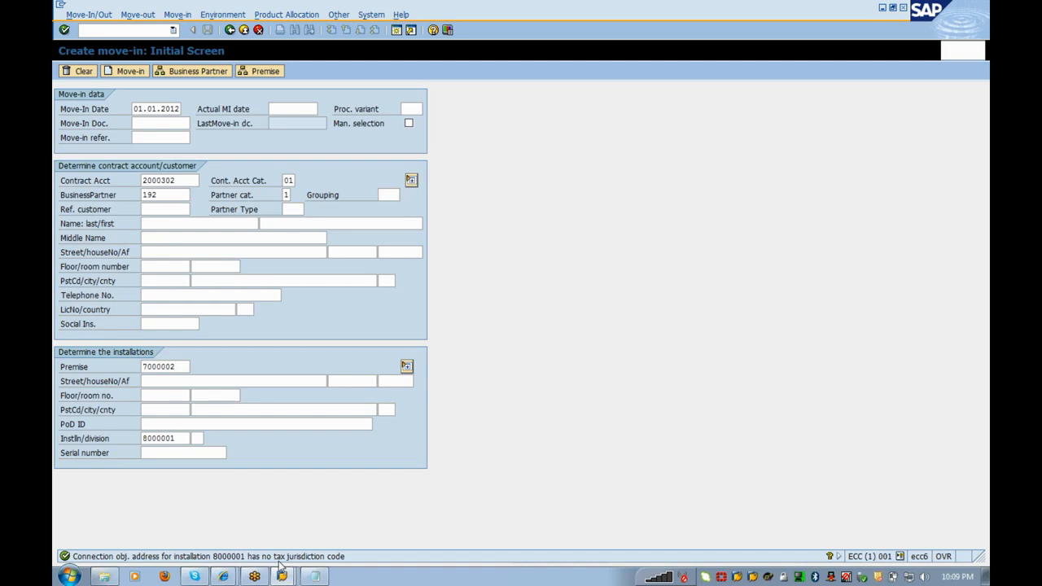
Reopen the message details from the move-in screen and examine the diagnosis and the definition of tax jurisdiction code.
{"action": "double_click", "coordinate": [281, 557]}
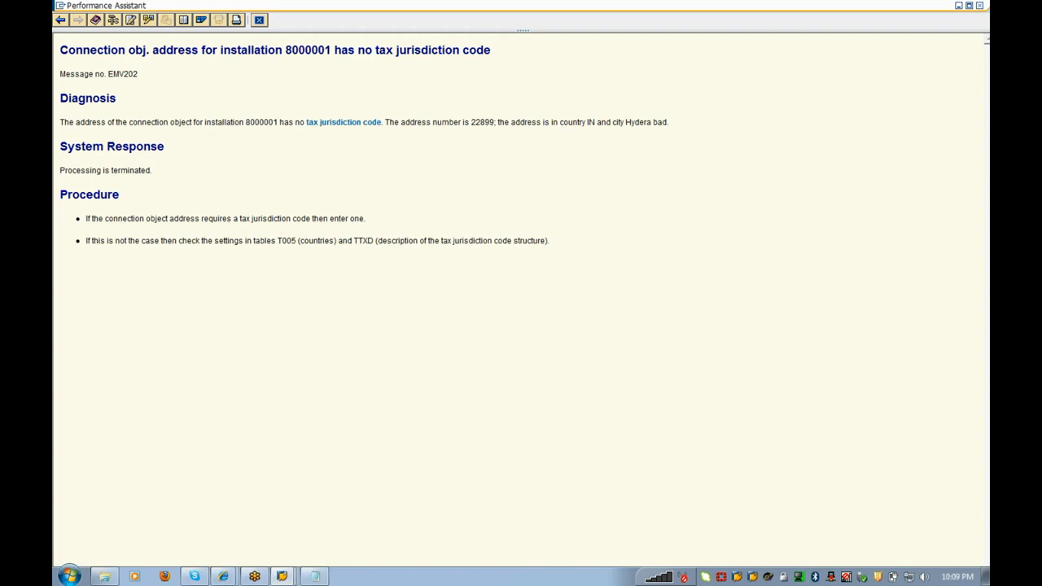
{"action": "left_click_drag", "start_coordinate": [245, 122], "coordinate": [439, 153]}
{"action": "left_click", "coordinate": [466, 236]}
{"action": "left_click", "coordinate": [359, 123]}
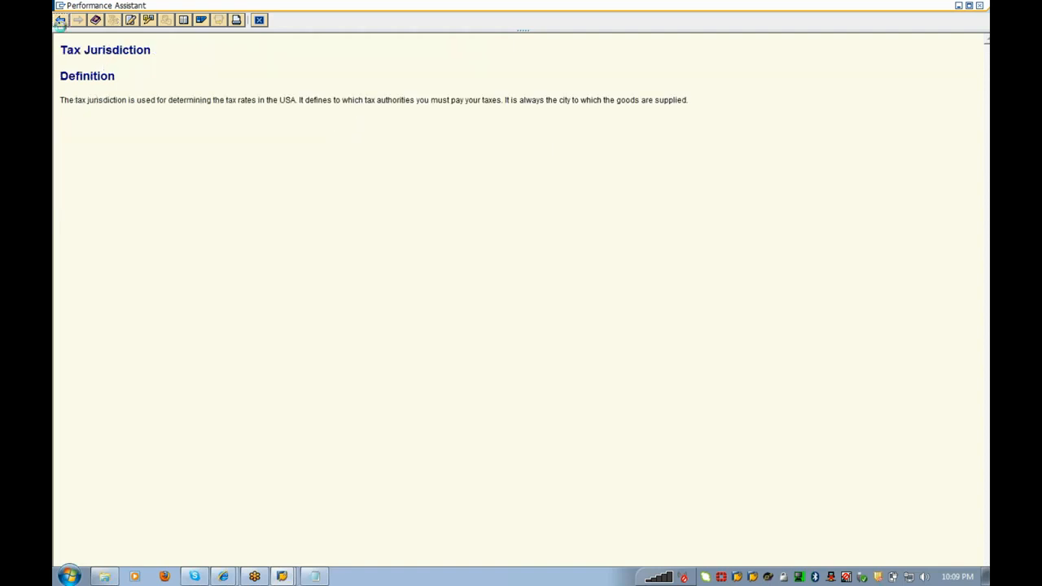
{"action": "left_click", "coordinate": [61, 20]}
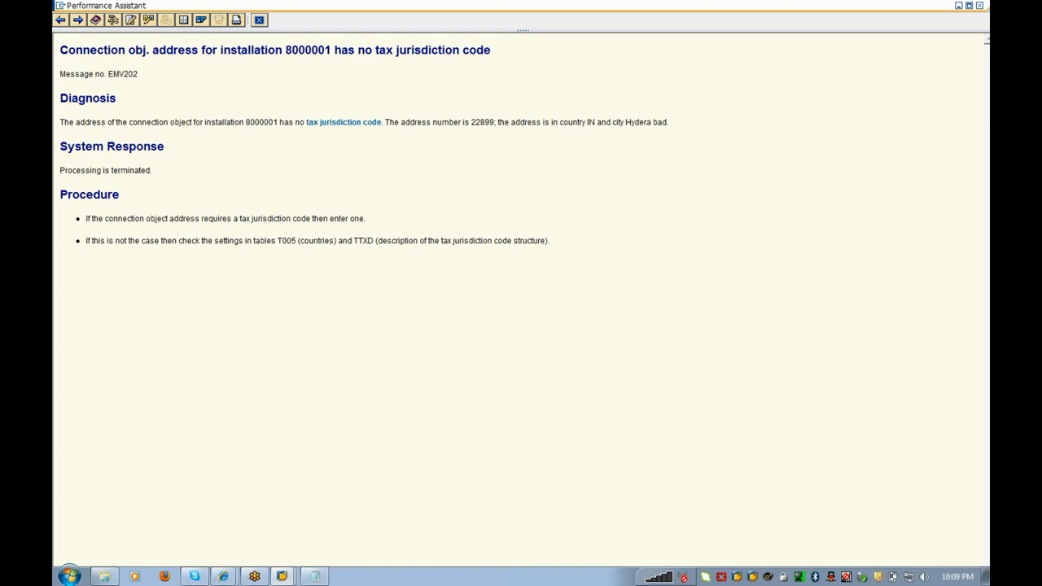
{"action": "key", "text": "alt+Tab"}
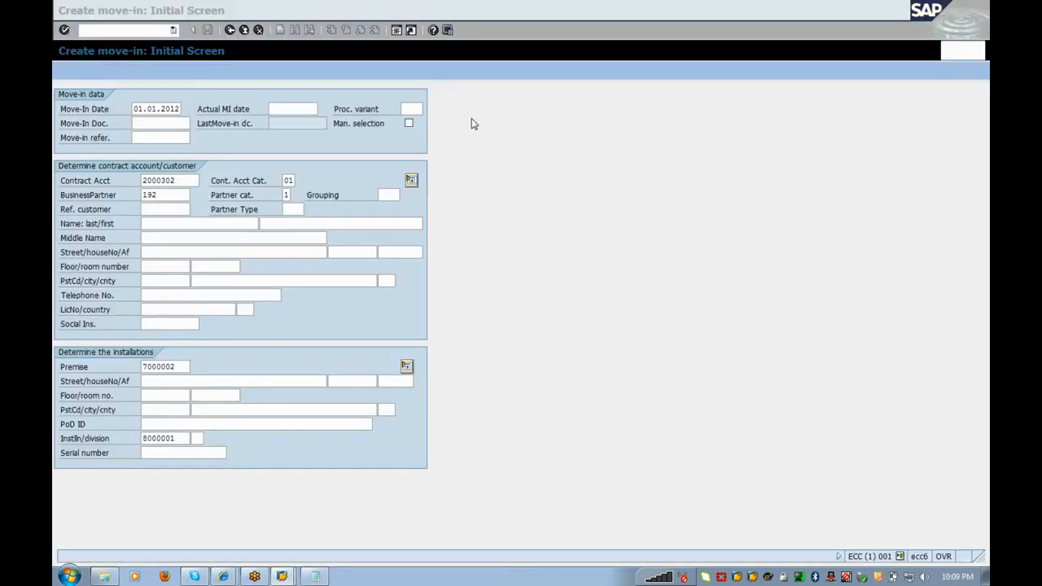
{"action": "key", "text": "alt+Tab"}
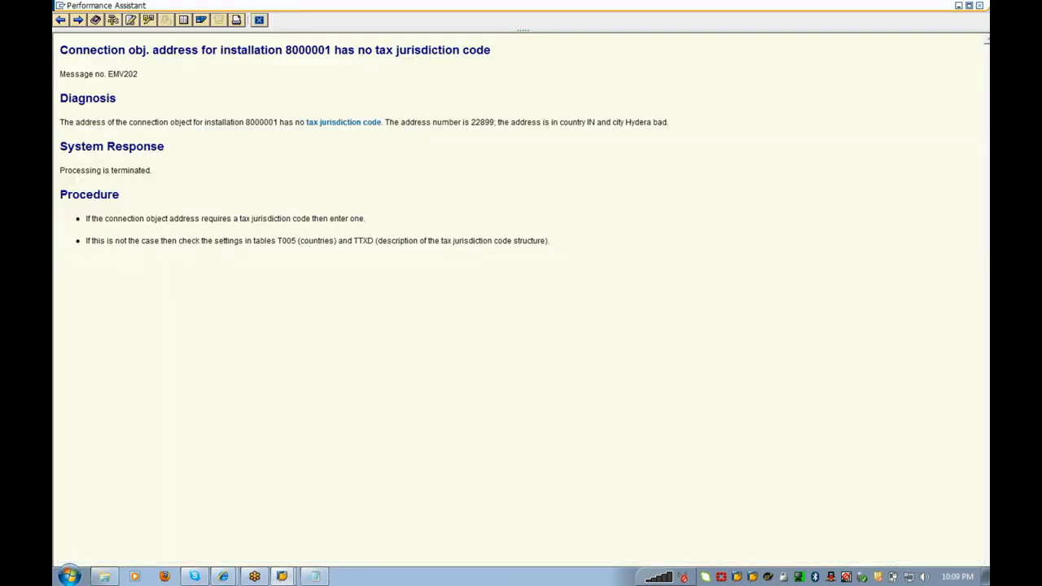
{"action": "left_click", "coordinate": [323, 123]}
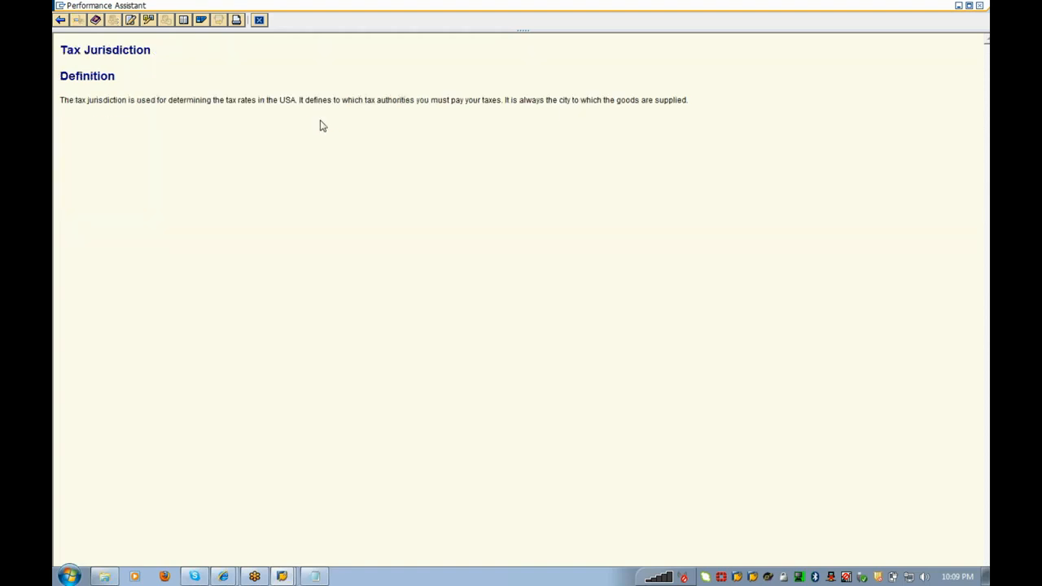
{"action": "left_click", "coordinate": [61, 20]}
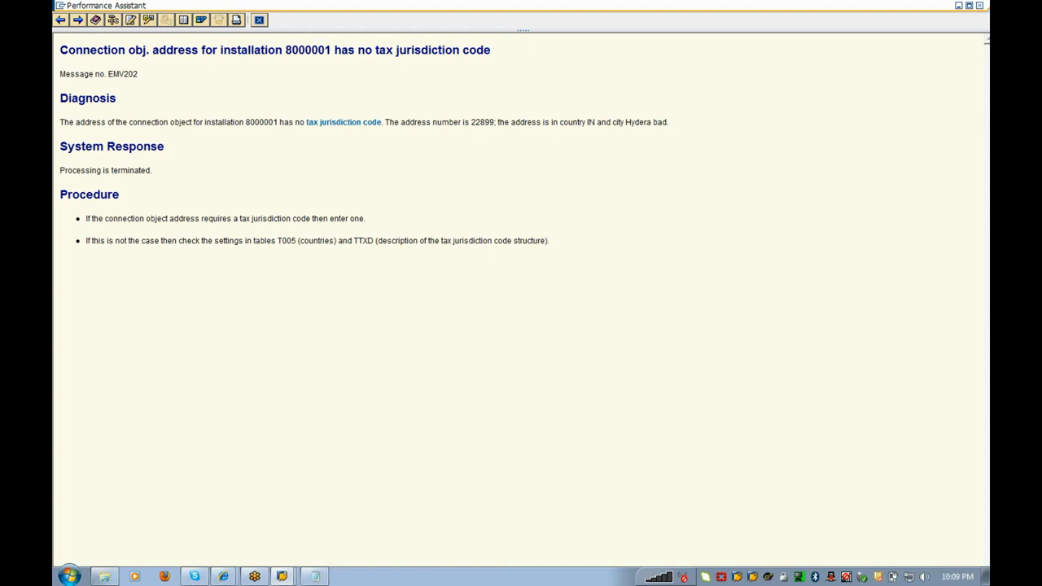
Switch to the Display IMG session and expand the Financial Accounting (New) node in the implementation guide structure.
{"action": "key", "text": "alt+Tab"}
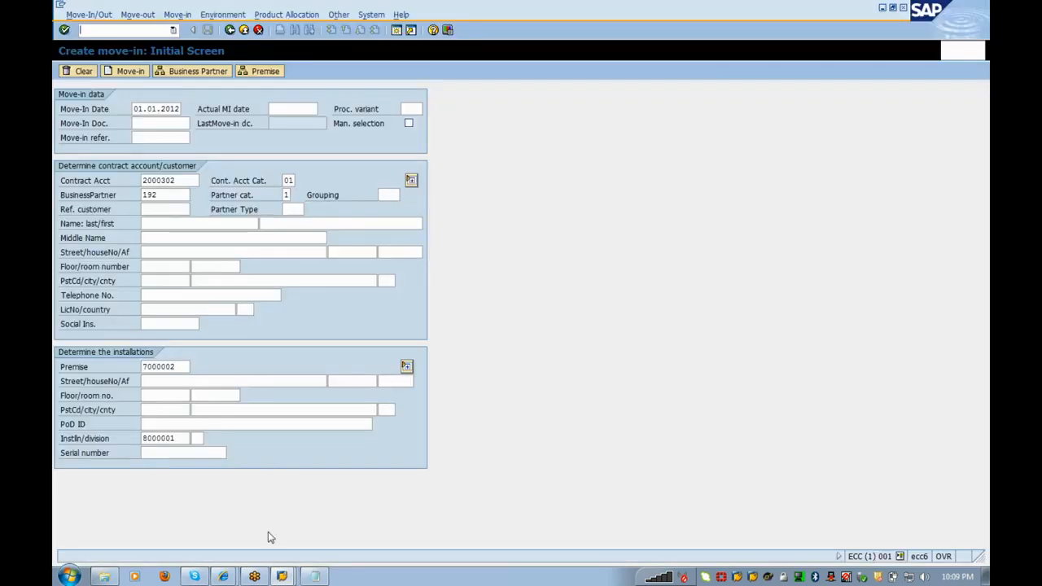
{"action": "left_click", "coordinate": [281, 576]}
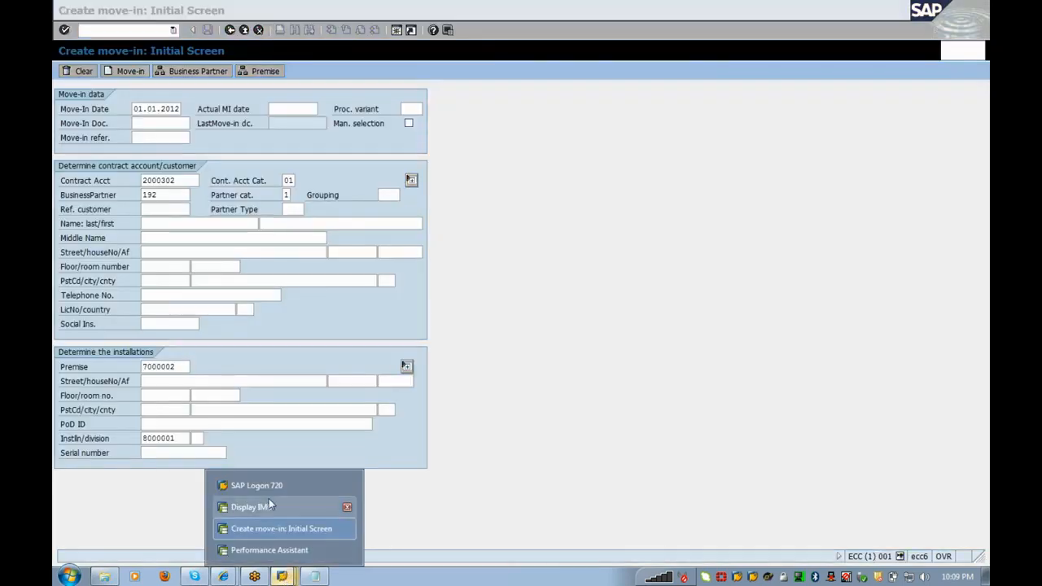
{"action": "left_click", "coordinate": [269, 505]}
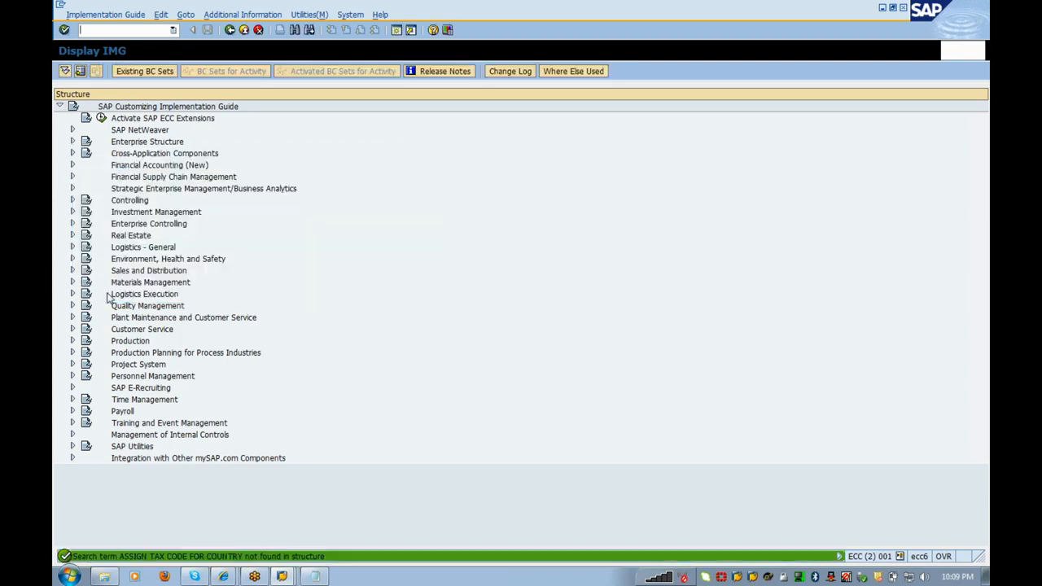
{"action": "left_click", "coordinate": [133, 145]}
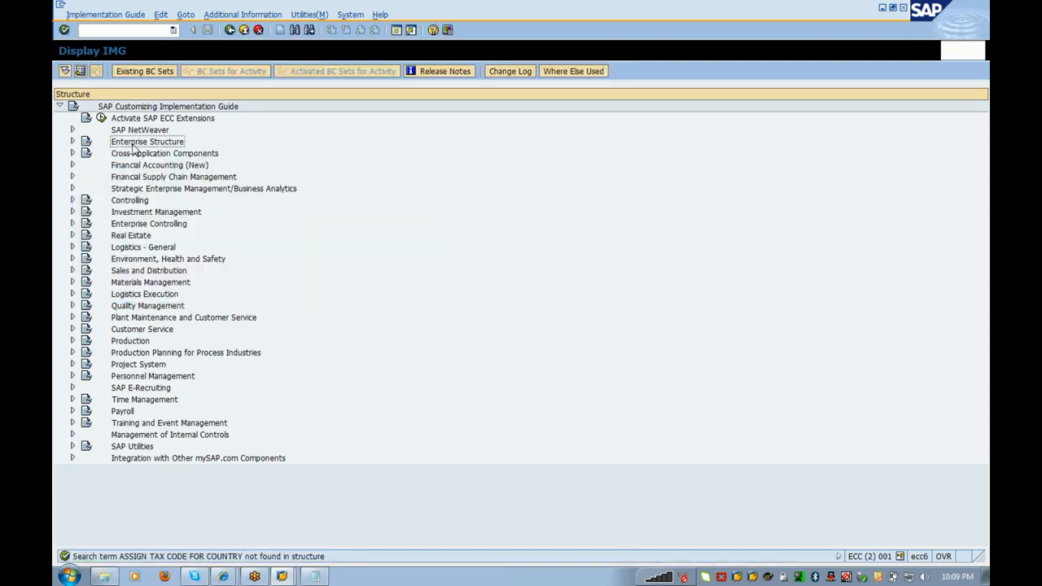
{"action": "key", "text": "Down"}
{"action": "key", "text": "Down"}
{"action": "key", "text": "Right"}
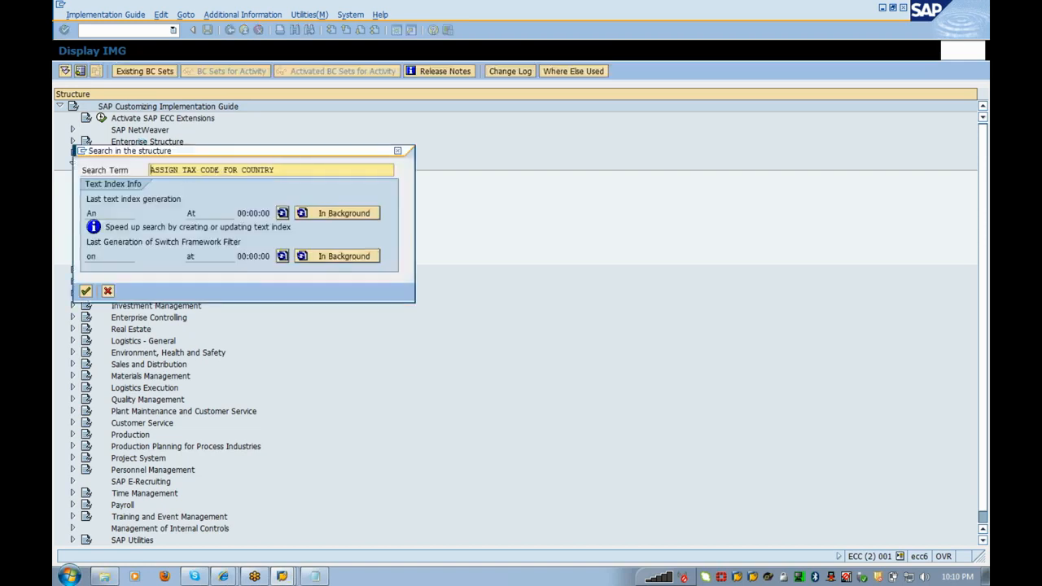
Shorten the search term for the IMG structure to ASSIGN TAX.
{"action": "left_click_drag", "start_coordinate": [204, 169], "coordinate": [275, 169]}
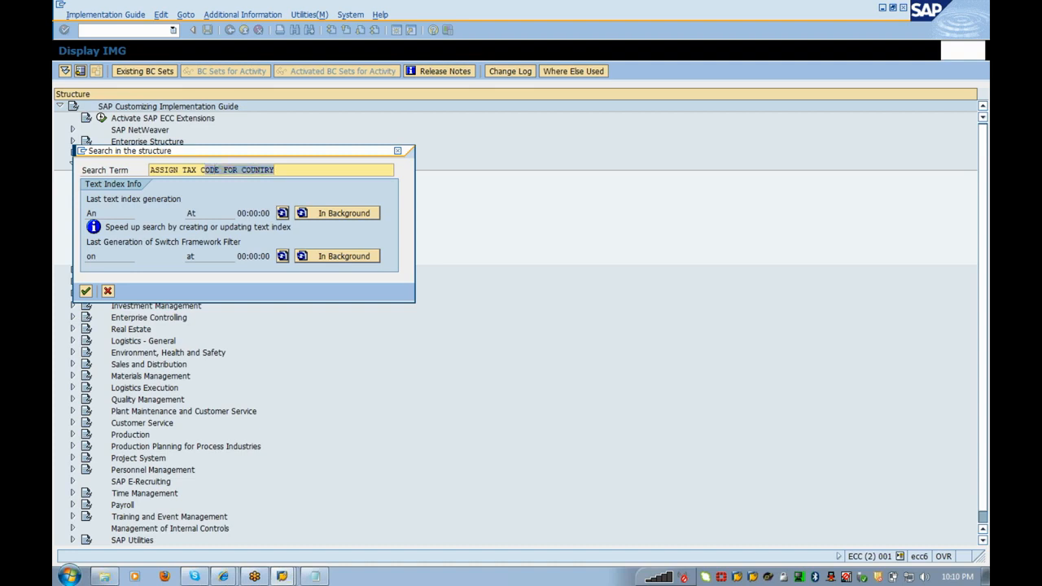
{"action": "key", "text": "Delete"}
{"action": "key", "text": "BackSpace"}
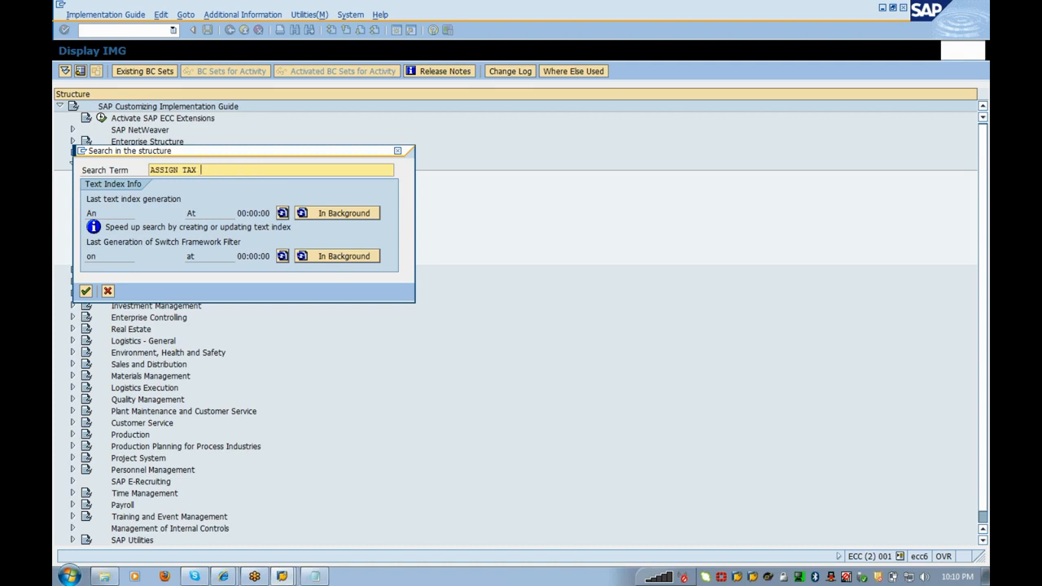
Rerun the move-in check for installation 8000001, review the tax jurisdiction message details, and return to the Display IMG search.
{"action": "left_click", "coordinate": [286, 578]}
{"action": "left_click", "coordinate": [288, 529]}
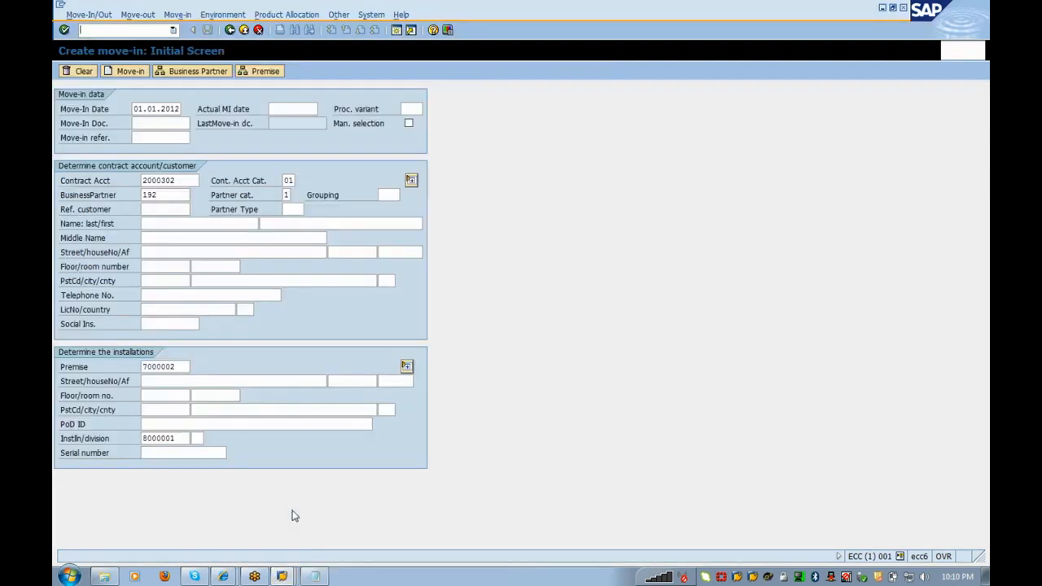
{"action": "key", "text": "Return"}
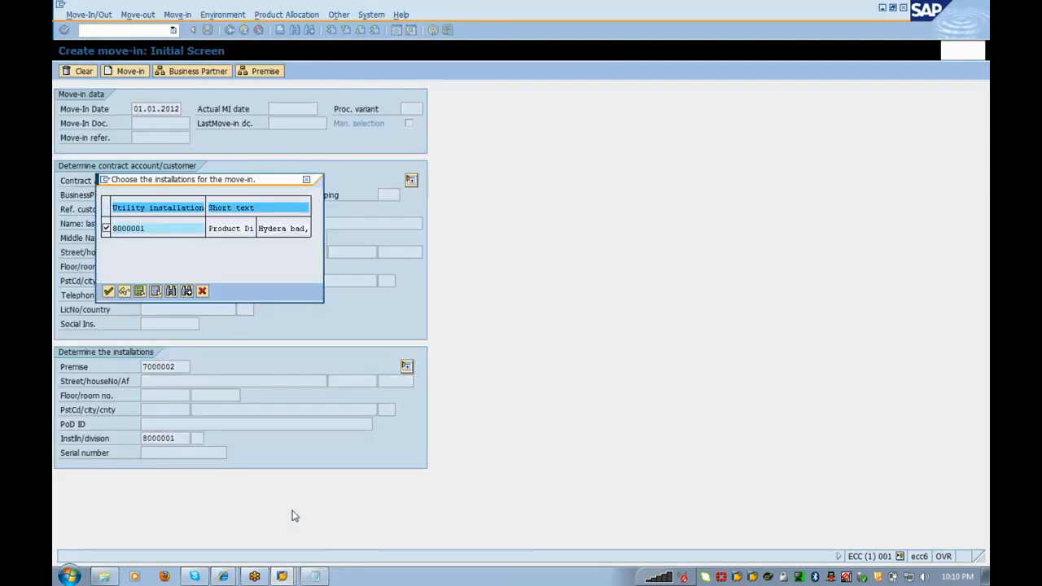
{"action": "key", "text": "Return"}
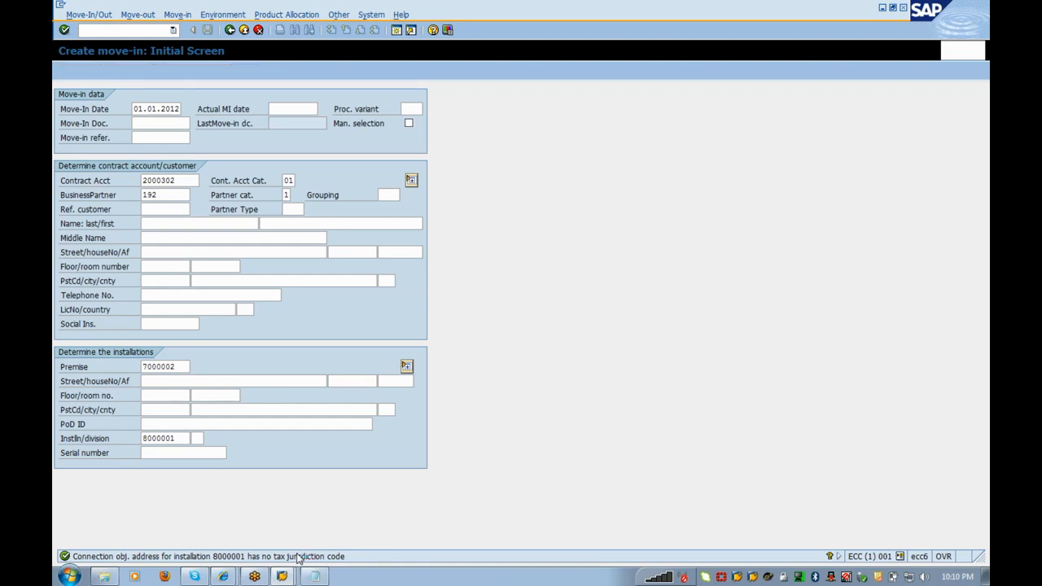
{"action": "double_click", "coordinate": [297, 558]}
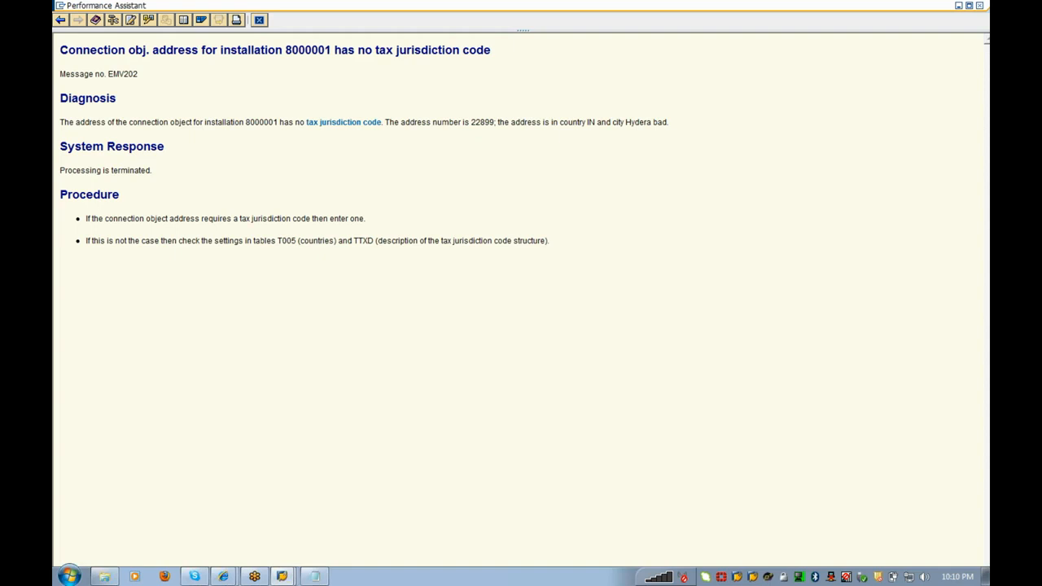
{"action": "key", "text": "alt+Tab"}
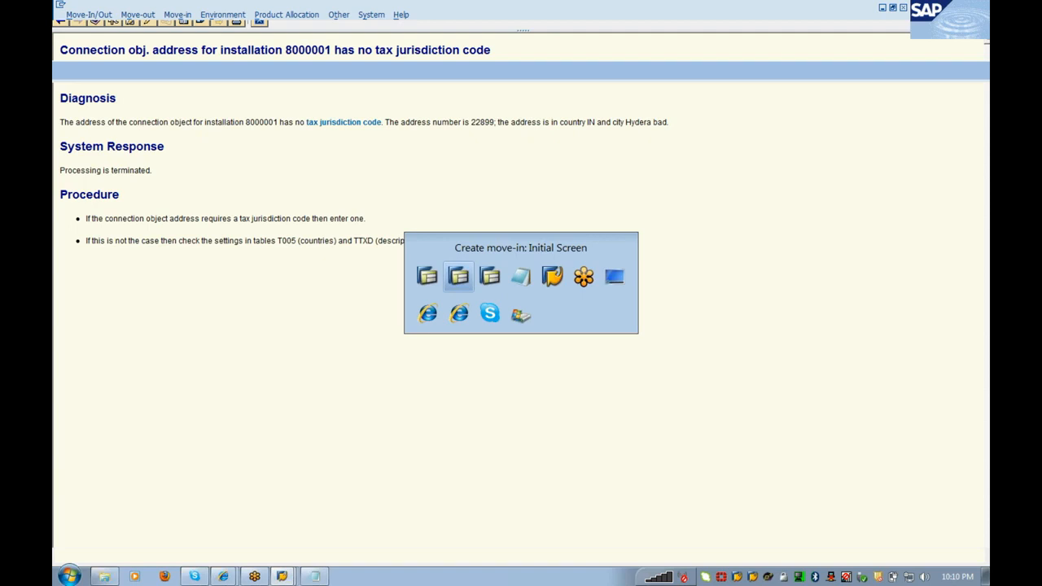
{"action": "key", "text": "alt+Tab"}
{"action": "key", "text": "alt+Tab"}
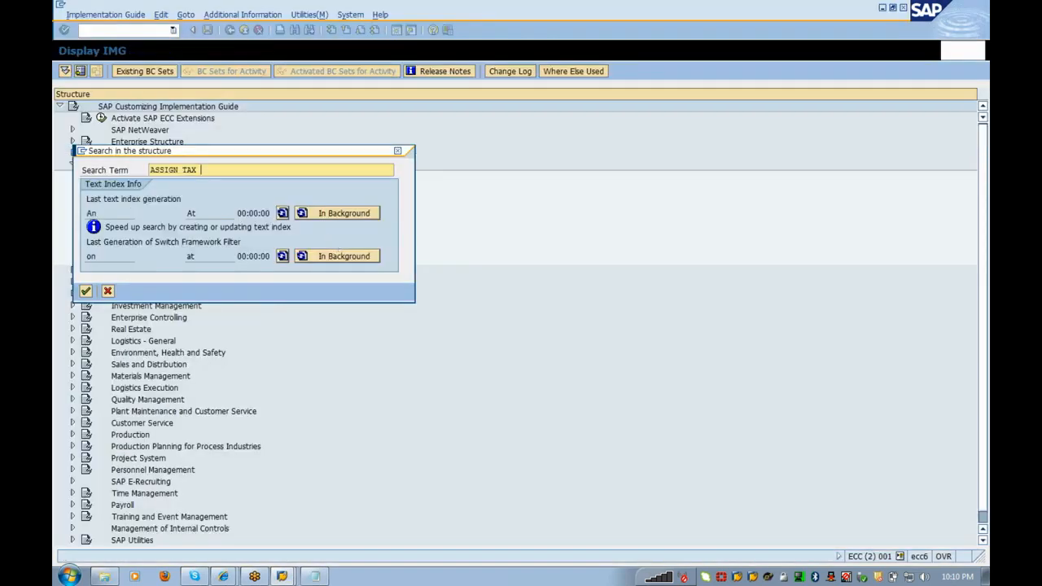
Replace the search term in the implementation guide's structure search with "TAX" and run the search.
{"action": "left_click_drag", "start_coordinate": [178, 170], "coordinate": [58, 188]}
{"action": "key", "text": "Delete"}
{"action": "key", "text": "Delete"}
{"action": "key", "text": "Delete"}
{"action": "type", "text": "TAX"}
{"action": "key", "text": "Return"}
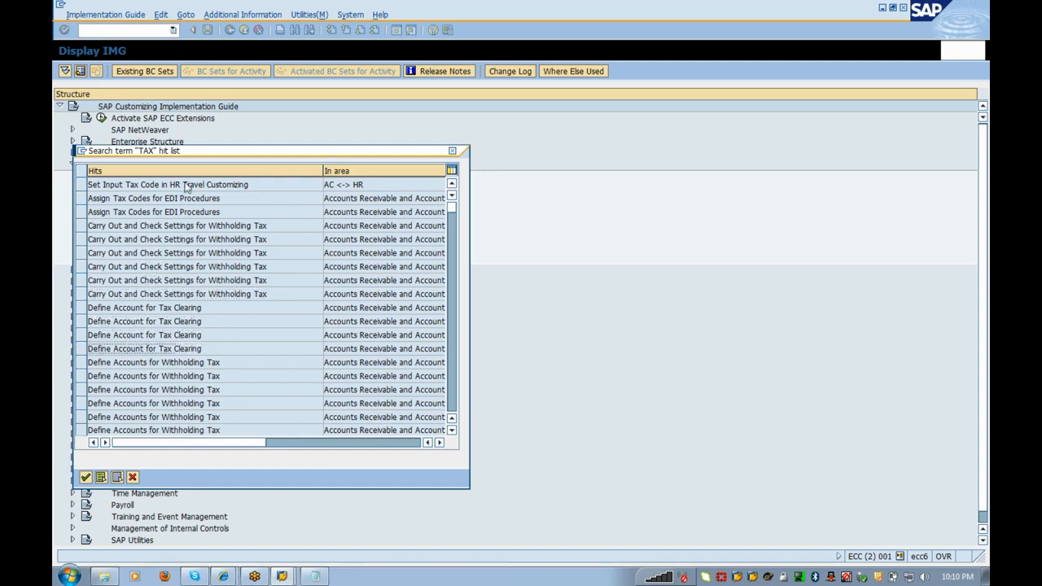
Look through the "TAX" hit list for an activity that assigns the tax procedure.
{"action": "scroll", "coordinate": [186, 191], "scroll_direction": "down", "scroll_amount": 6}
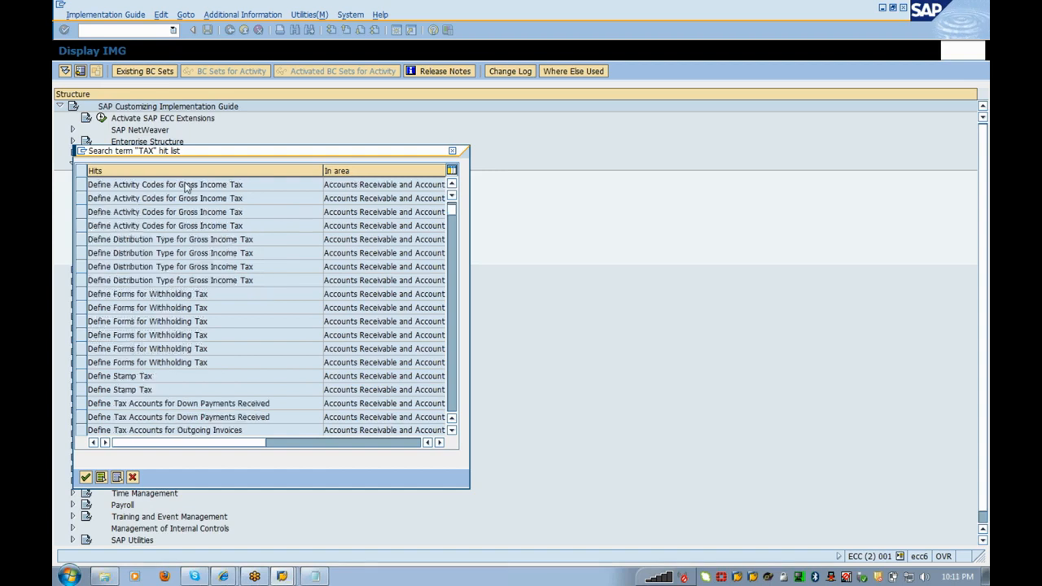
{"action": "scroll", "coordinate": [185, 188], "scroll_direction": "down", "scroll_amount": 6}
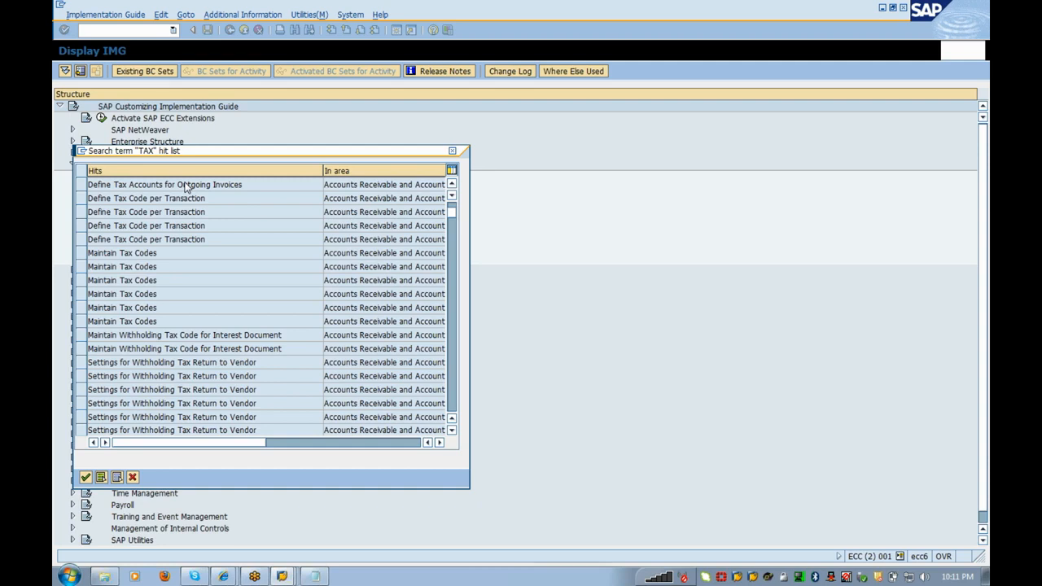
{"action": "scroll", "coordinate": [186, 188], "scroll_direction": "down", "scroll_amount": 6}
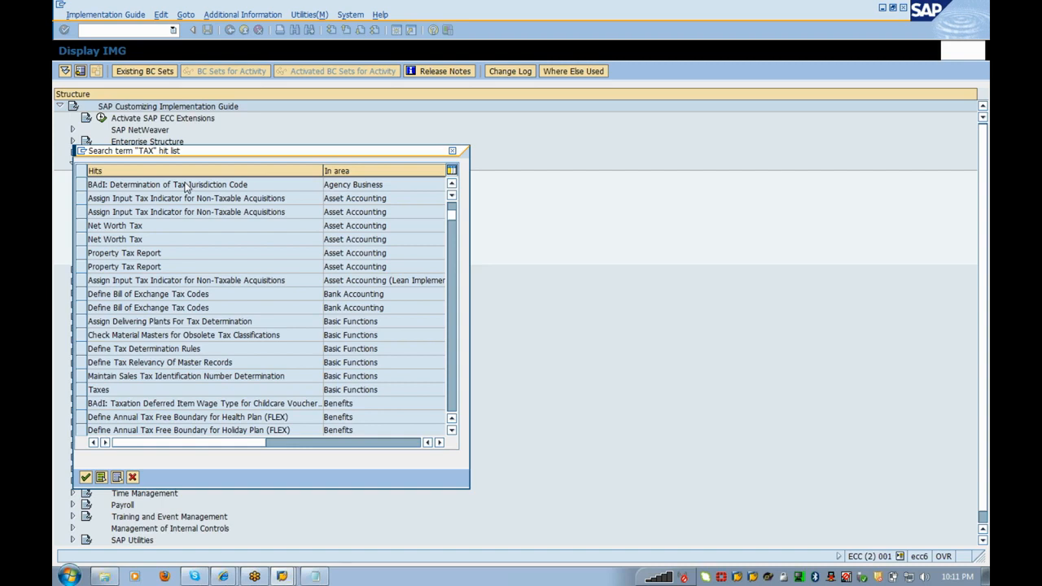
{"action": "scroll", "coordinate": [186, 186], "scroll_direction": "down", "scroll_amount": 6}
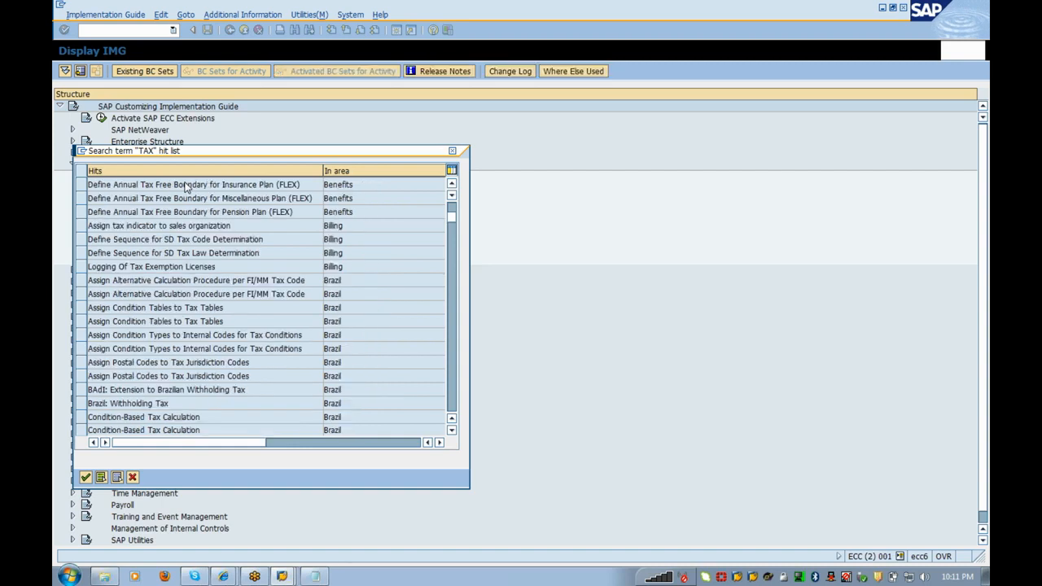
{"action": "scroll", "coordinate": [186, 186], "scroll_direction": "down", "scroll_amount": 6}
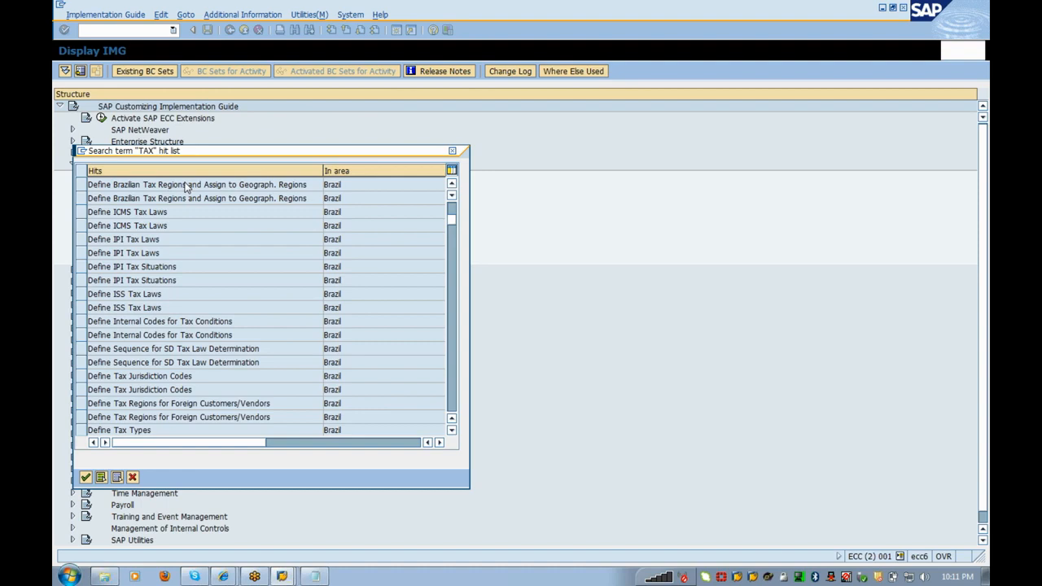
{"action": "scroll", "coordinate": [186, 187], "scroll_direction": "down", "scroll_amount": 6}
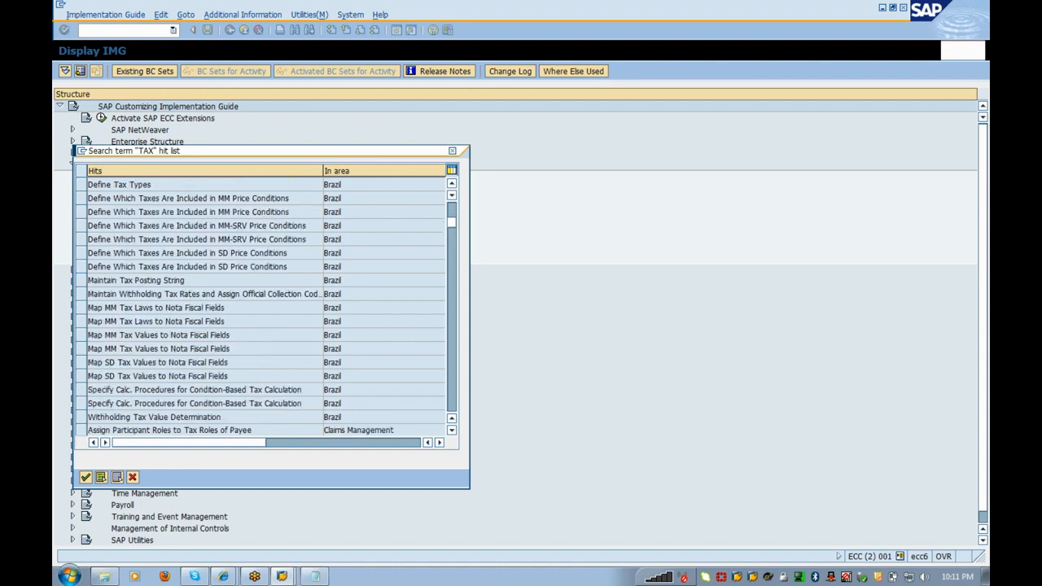
{"action": "scroll", "coordinate": [185, 186], "scroll_direction": "up", "scroll_amount": 6}
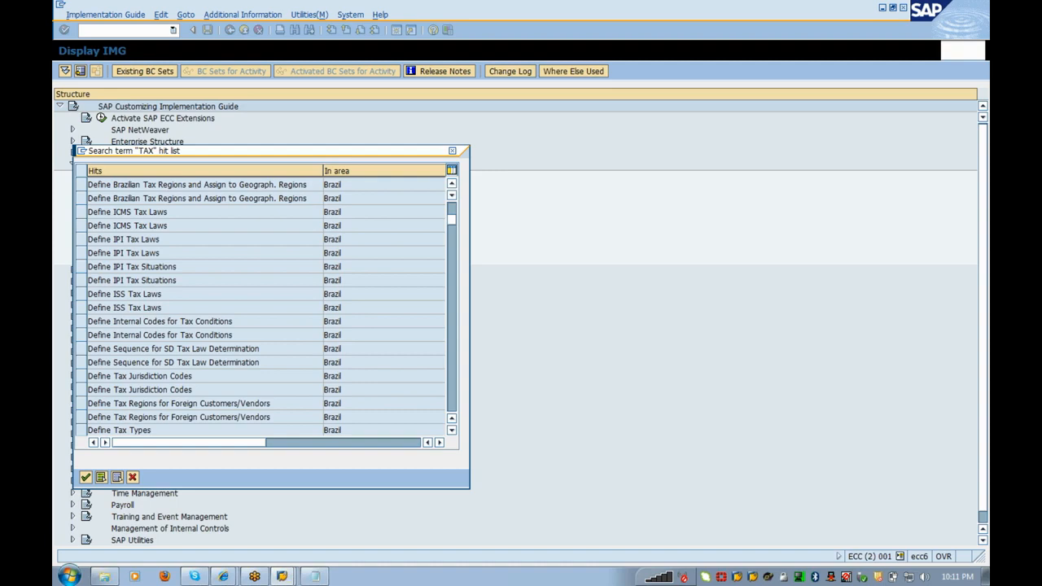
{"action": "left_click", "coordinate": [130, 376]}
{"action": "scroll", "coordinate": [323, 361], "scroll_direction": "down", "scroll_amount": 5}
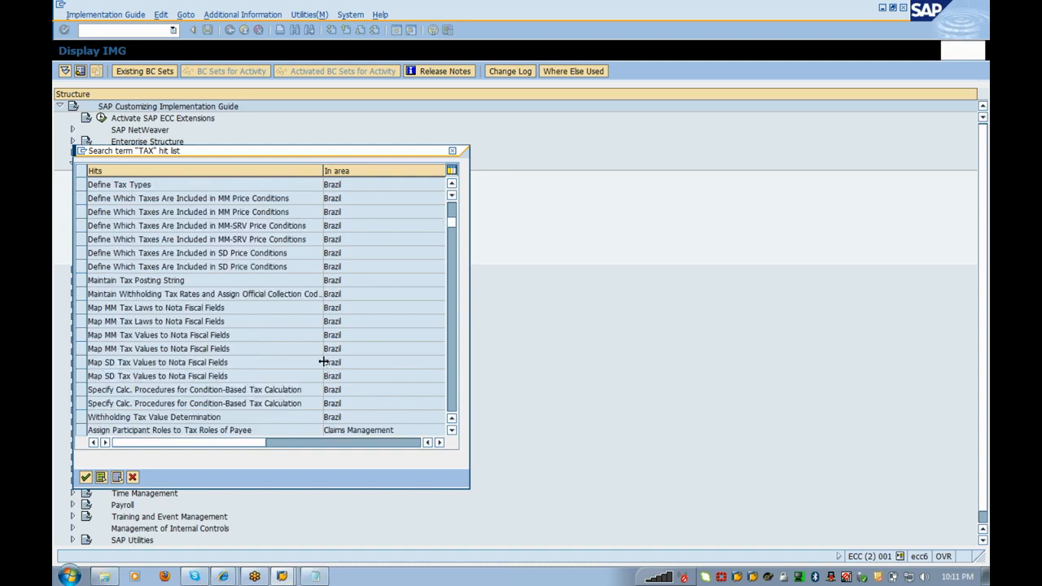
{"action": "scroll", "coordinate": [325, 365], "scroll_direction": "down", "scroll_amount": 5}
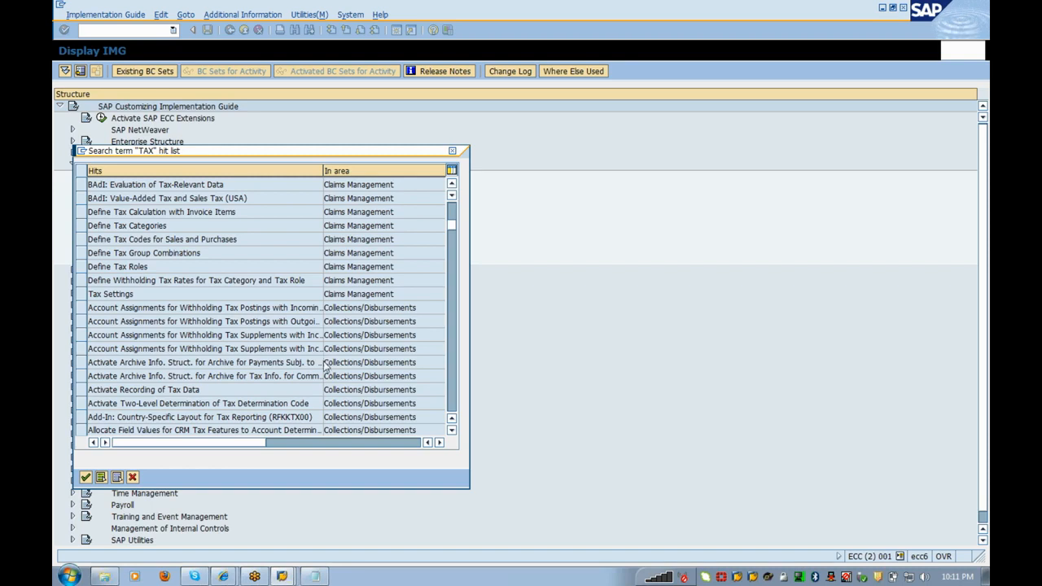
{"action": "scroll", "coordinate": [324, 366], "scroll_direction": "down", "scroll_amount": 6}
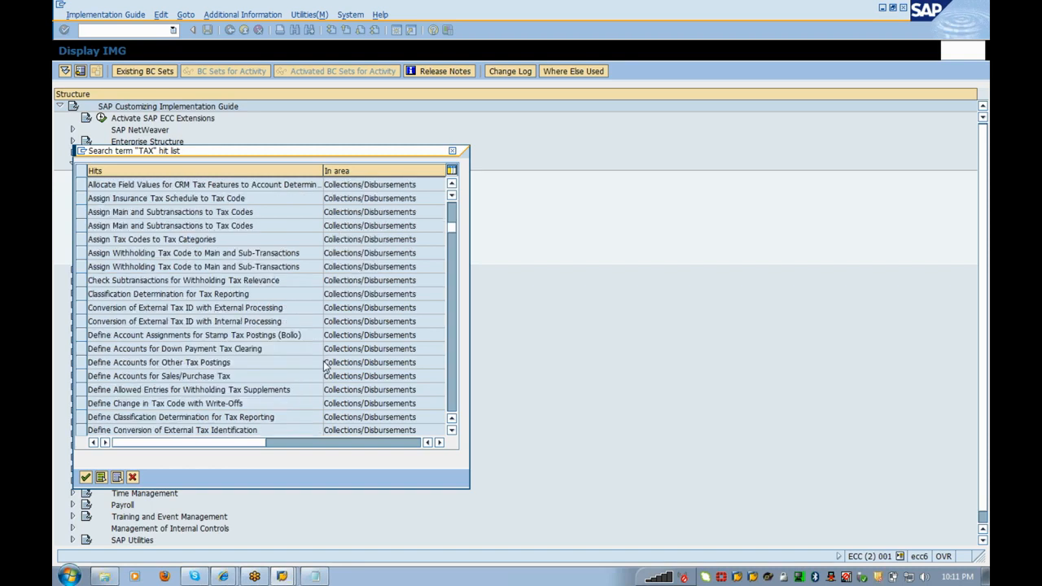
{"action": "scroll", "coordinate": [323, 366], "scroll_direction": "down", "scroll_amount": 6}
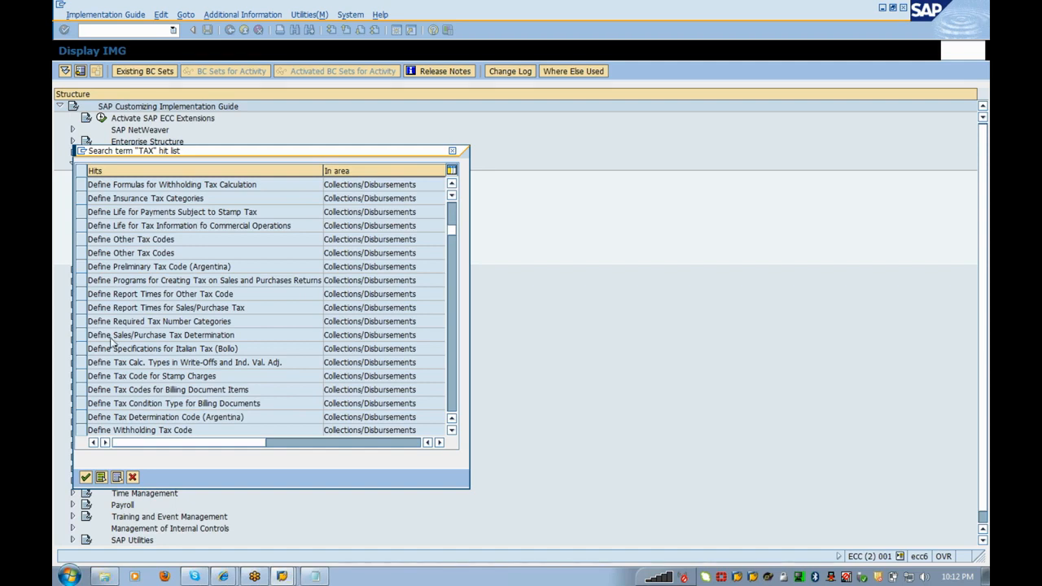
{"action": "scroll", "coordinate": [112, 342], "scroll_direction": "down", "scroll_amount": 6}
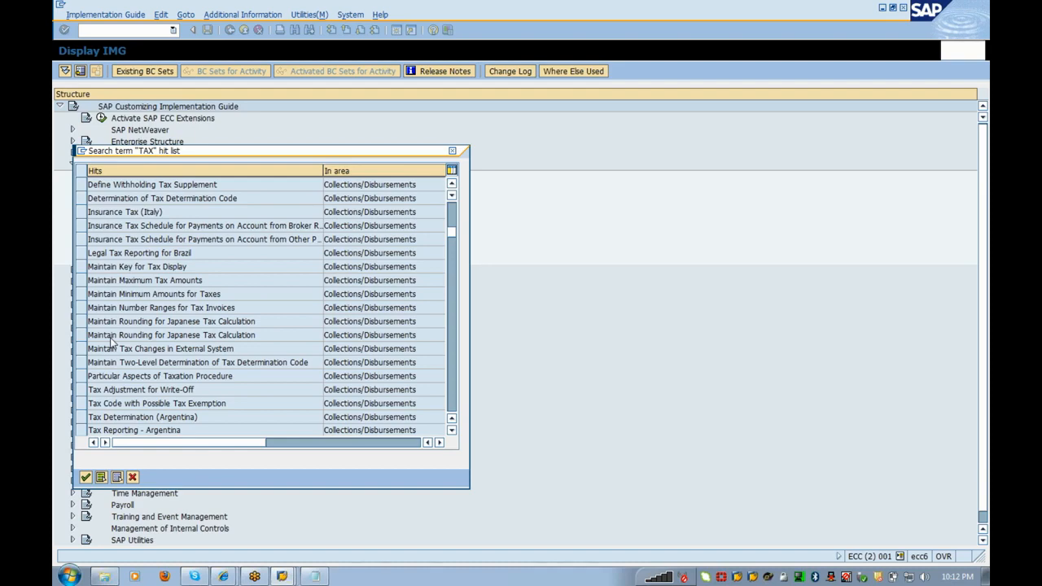
{"action": "scroll", "coordinate": [112, 343], "scroll_direction": "down", "scroll_amount": 6}
{"action": "scroll", "coordinate": [113, 342], "scroll_direction": "down", "scroll_amount": 6}
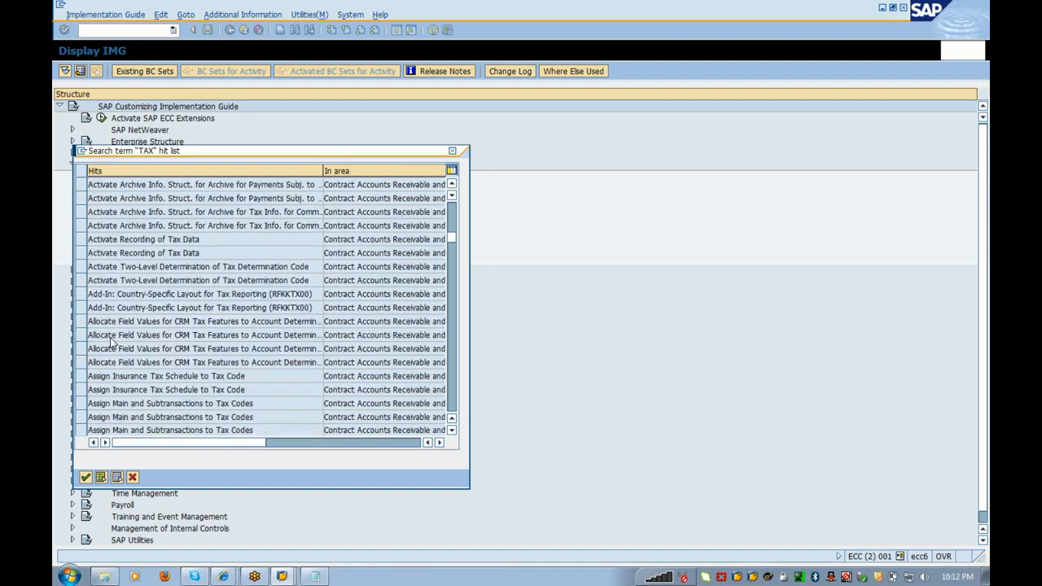
{"action": "scroll", "coordinate": [112, 343], "scroll_direction": "down", "scroll_amount": 6}
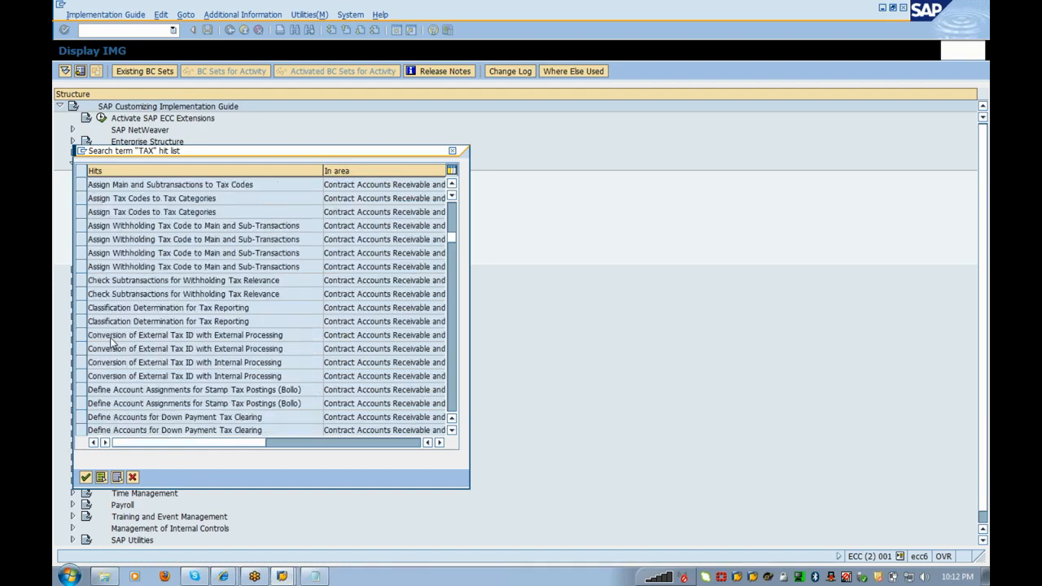
{"action": "scroll", "coordinate": [113, 343], "scroll_direction": "down", "scroll_amount": 12}
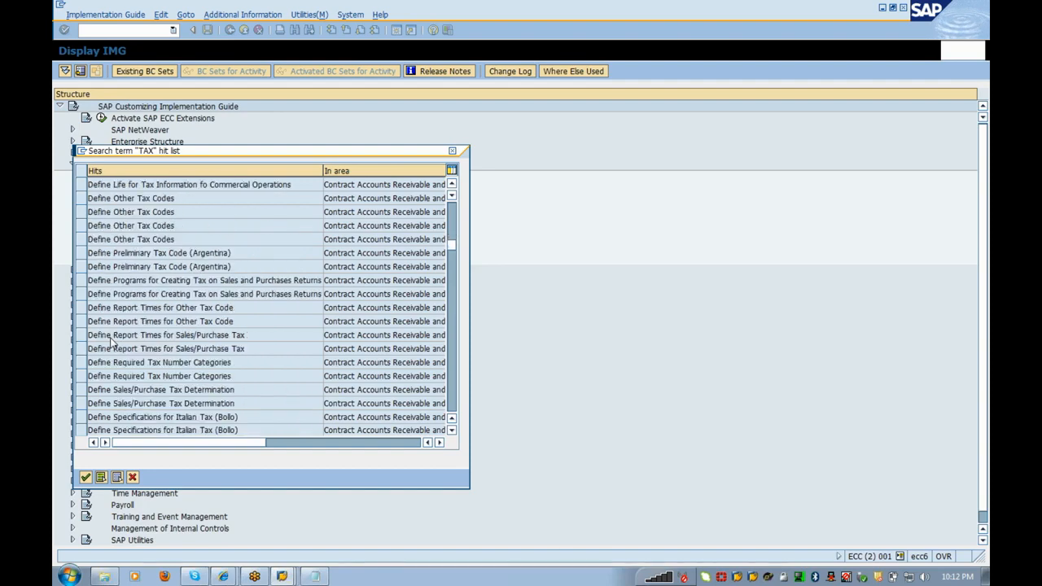
{"action": "scroll", "coordinate": [112, 342], "scroll_direction": "down", "scroll_amount": 6}
{"action": "scroll", "coordinate": [112, 342], "scroll_direction": "down", "scroll_amount": 6}
{"action": "scroll", "coordinate": [113, 342], "scroll_direction": "down", "scroll_amount": 12}
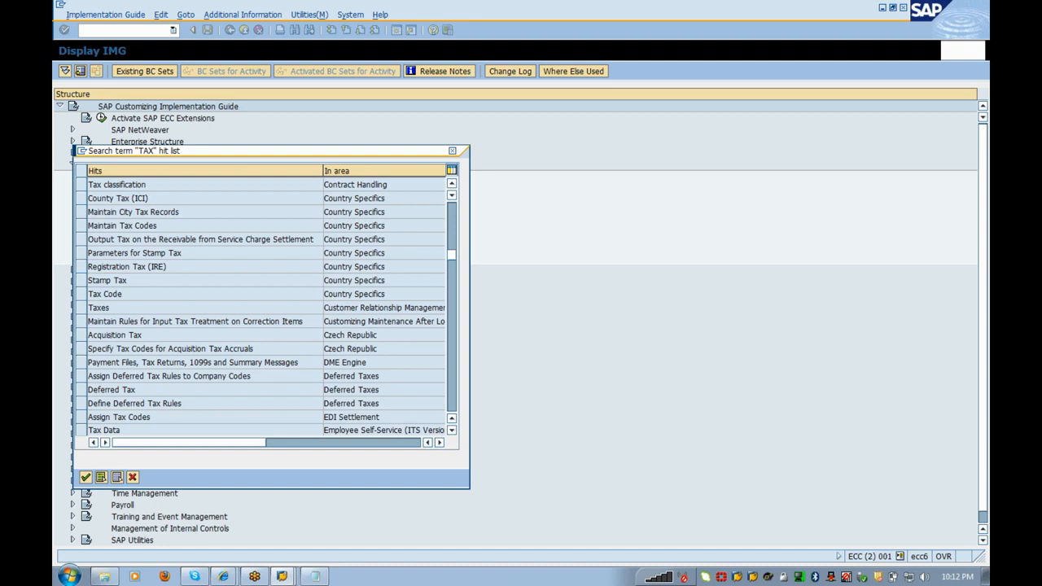
Go to the Country Specifics hit Maintain Tax Codes, view its activity and return to the guide structure.
{"action": "double_click", "coordinate": [134, 226]}
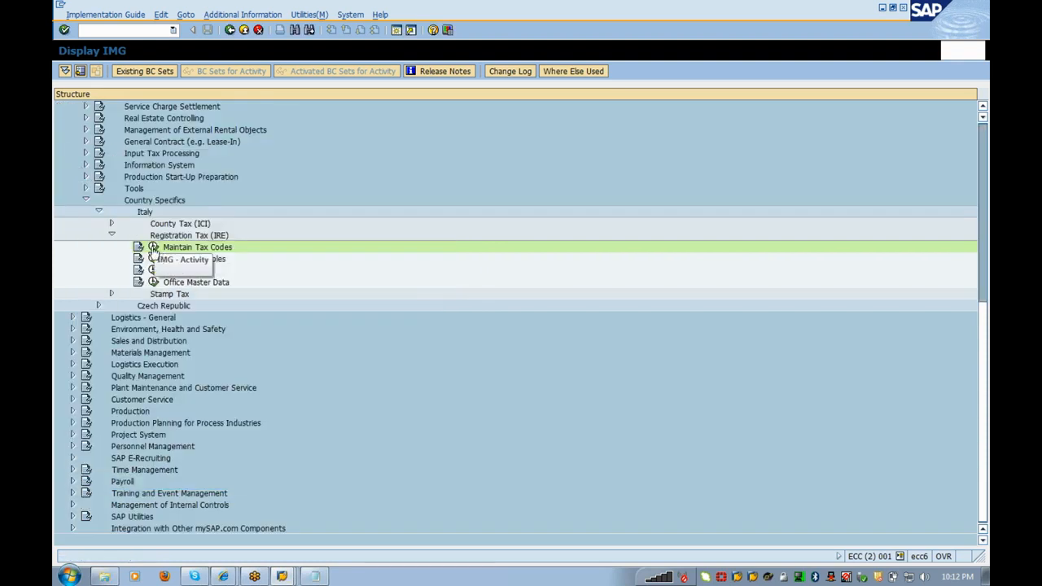
{"action": "left_click", "coordinate": [154, 248]}
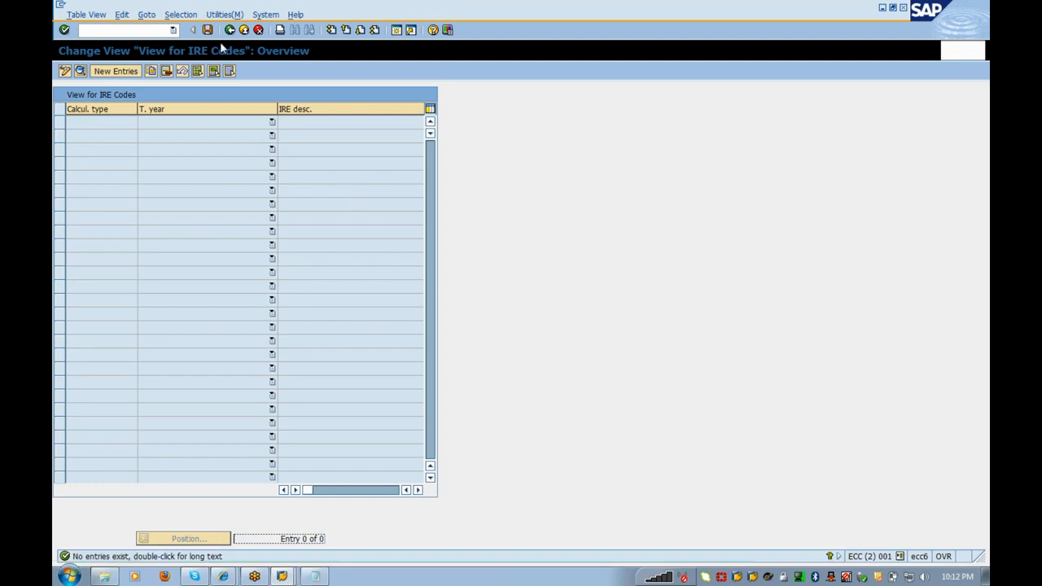
{"action": "left_click", "coordinate": [229, 29]}
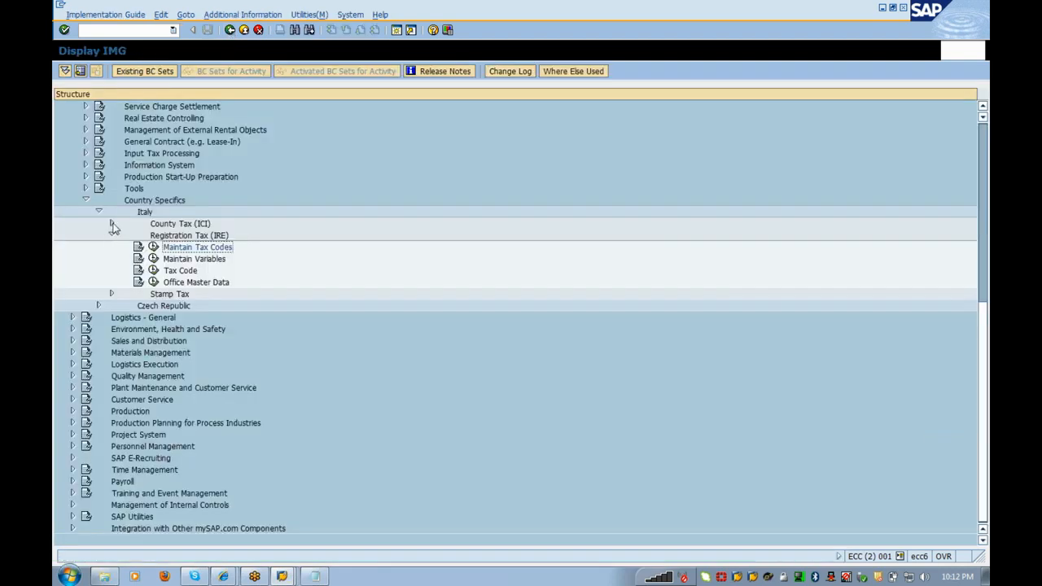
Check the activities for Maintain City Tax Records under County Tax (ICI) and Tax Code under Registration Tax (IRE).
{"action": "left_click", "coordinate": [114, 226]}
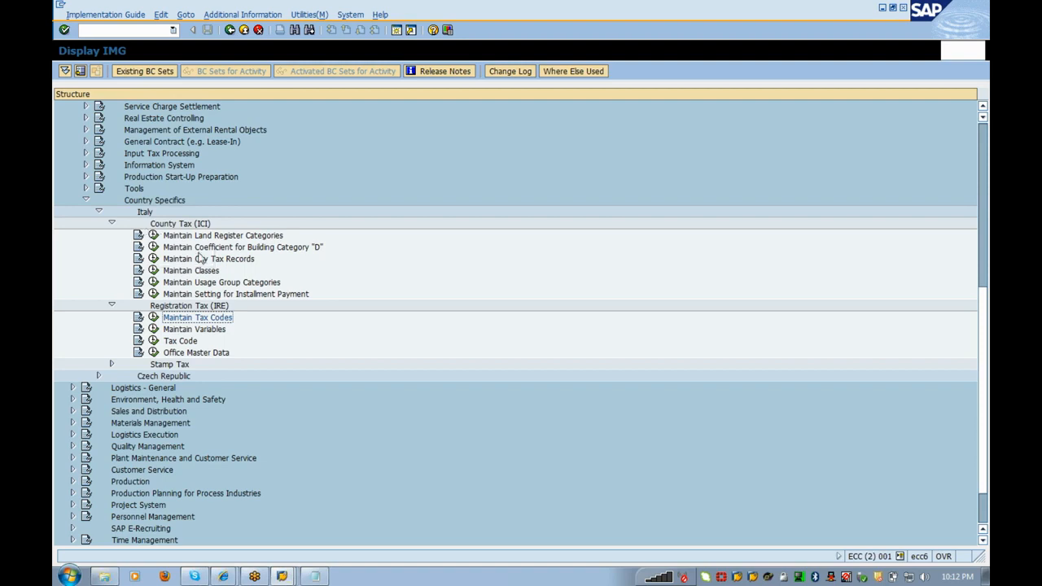
{"action": "left_click", "coordinate": [153, 258]}
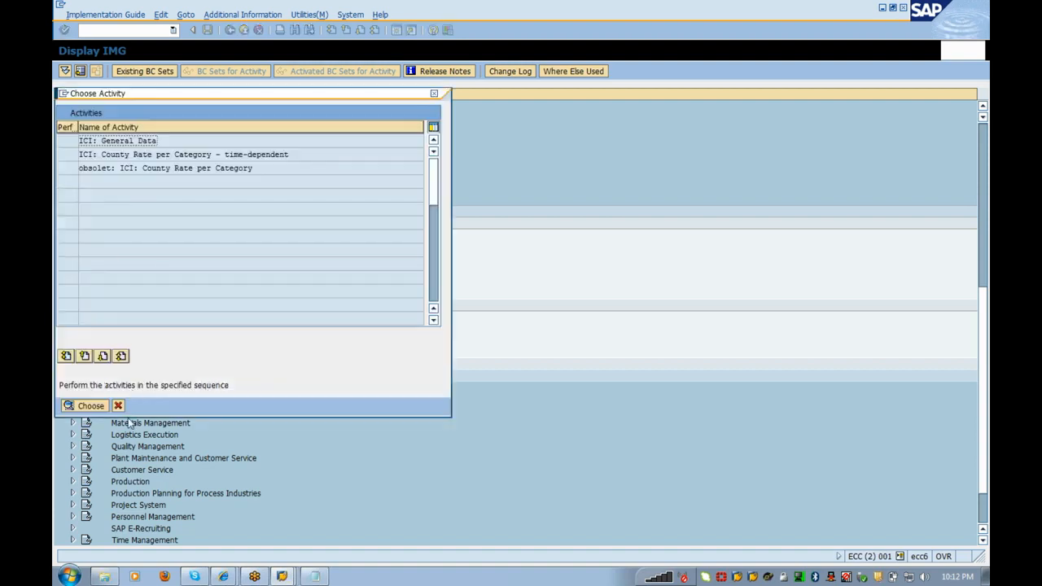
{"action": "left_click", "coordinate": [118, 406]}
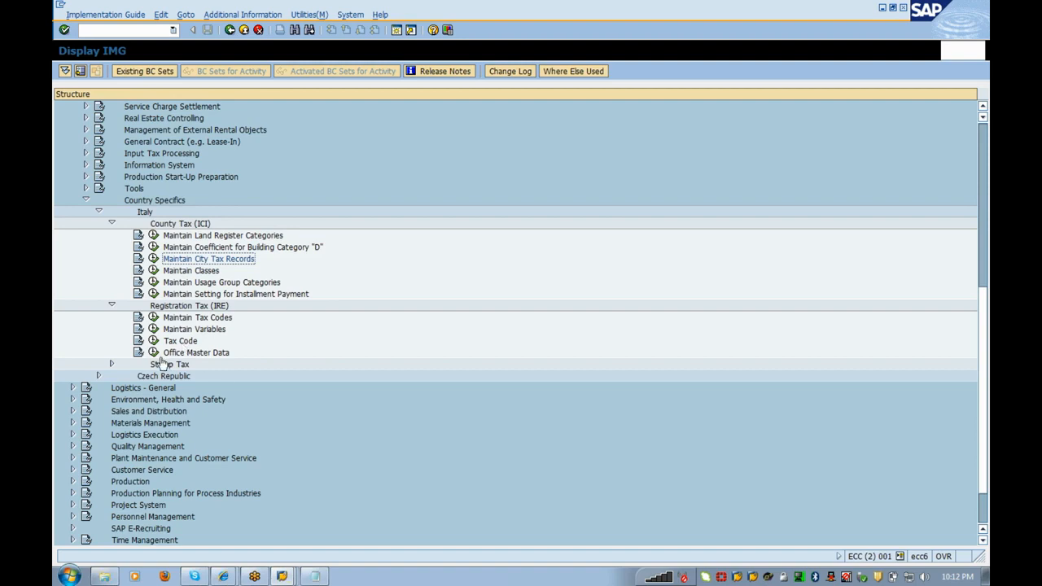
{"action": "left_click", "coordinate": [112, 222]}
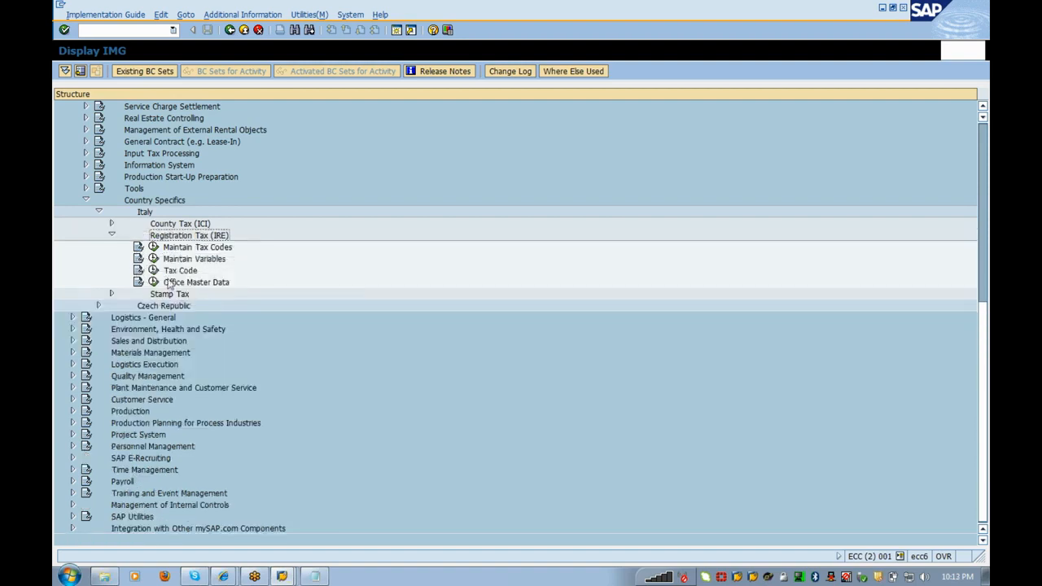
{"action": "left_click", "coordinate": [153, 271]}
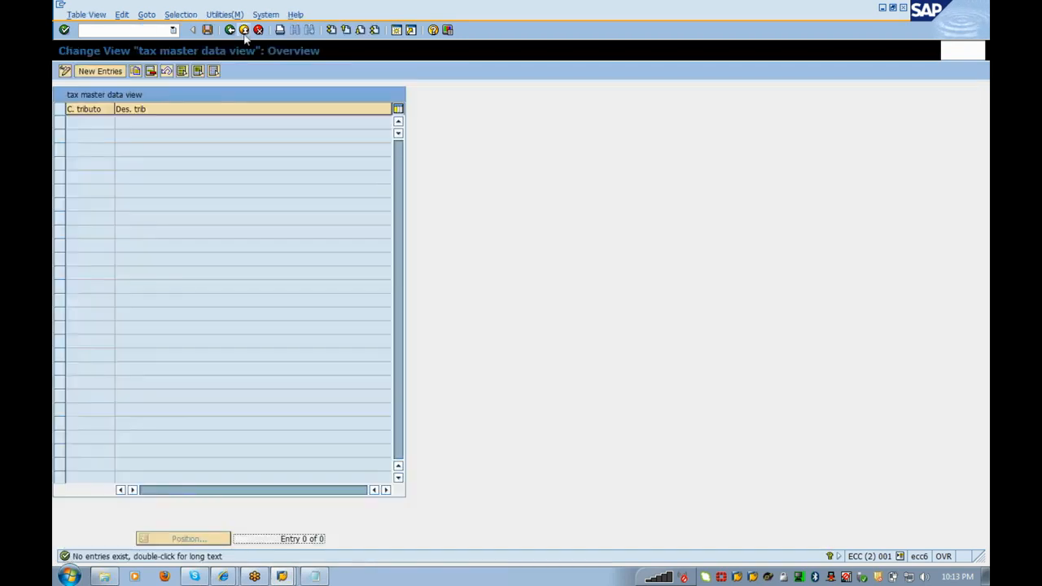
{"action": "left_click", "coordinate": [244, 33]}
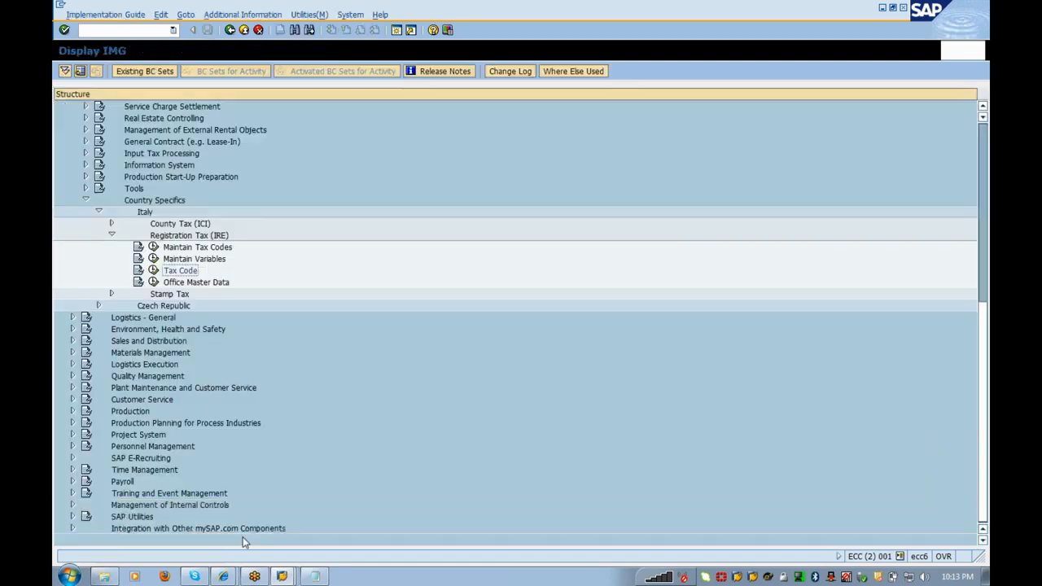
Switch to a new Internet Explorer window and go to google.com.
{"action": "left_click", "coordinate": [223, 576]}
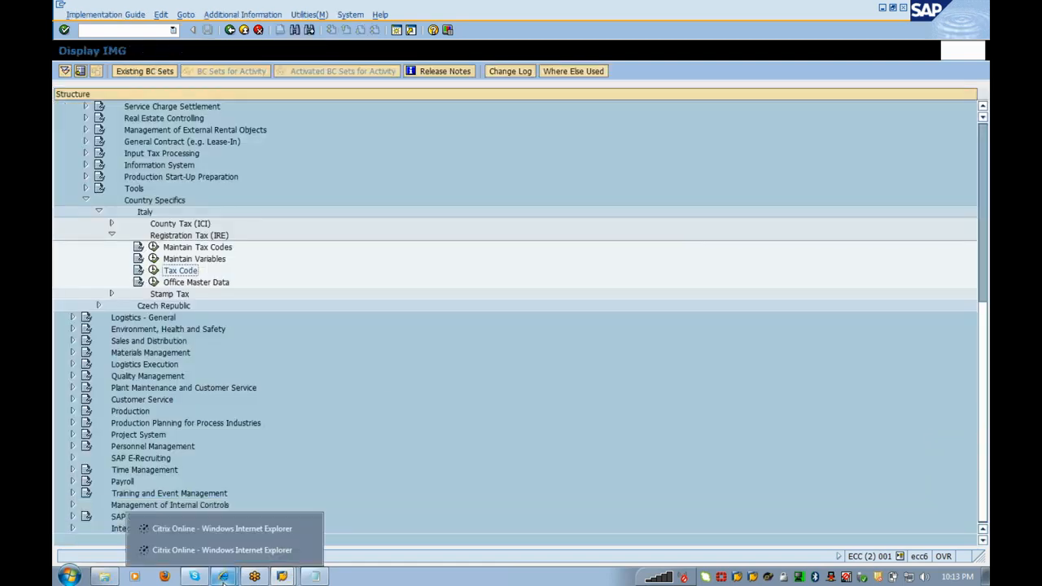
{"action": "left_click", "coordinate": [408, 413]}
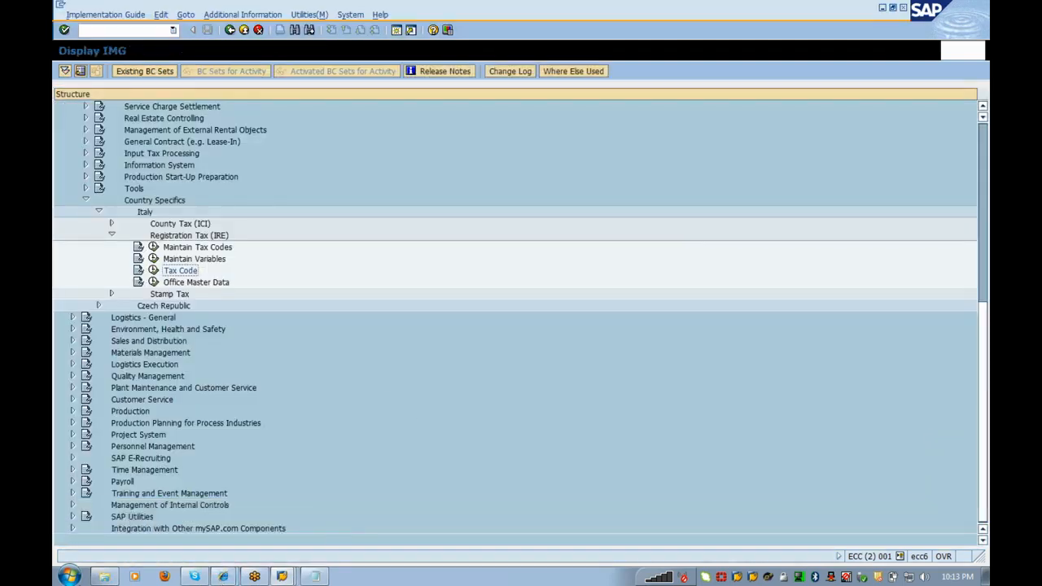
{"action": "left_click", "coordinate": [69, 577]}
{"action": "left_click", "coordinate": [113, 224]}
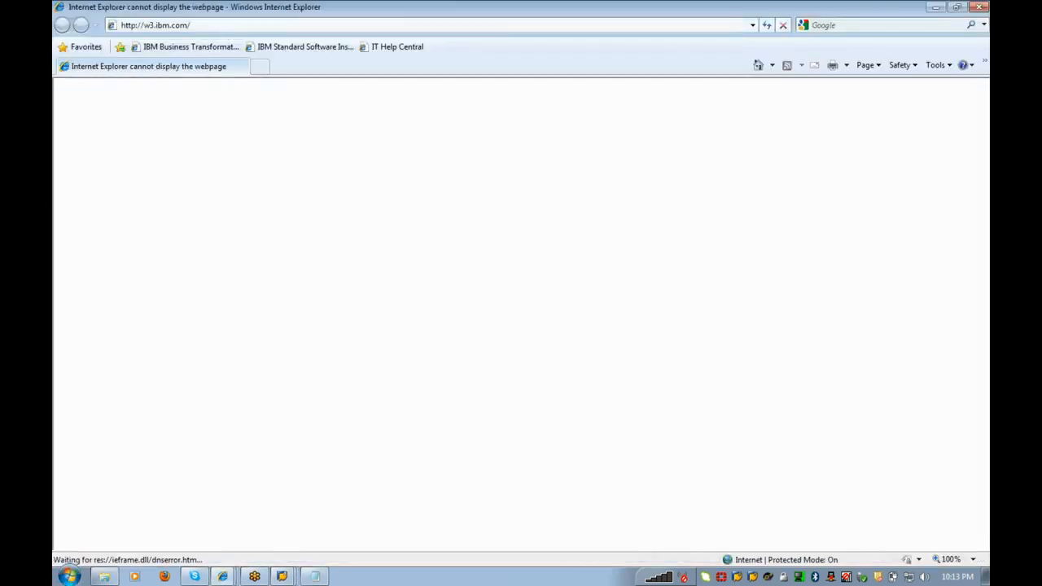
{"action": "type", "text": "google.com"}
{"action": "key", "text": "Return"}
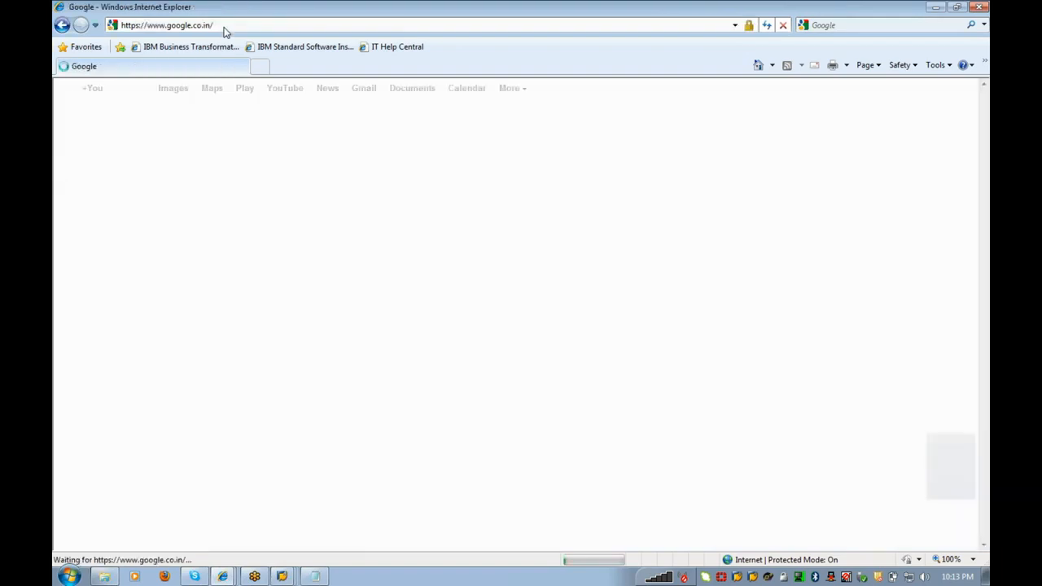
Search Google for "what is the transaction code for assigning TAX procedure for country".
{"action": "type", "text": "what is the tra"}
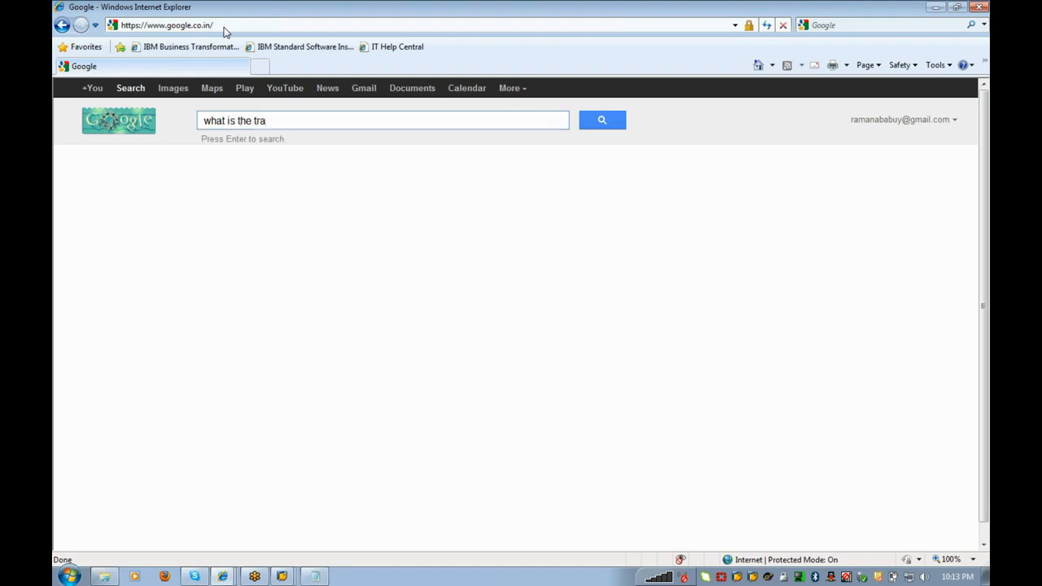
{"action": "type", "text": "nsaction code for "}
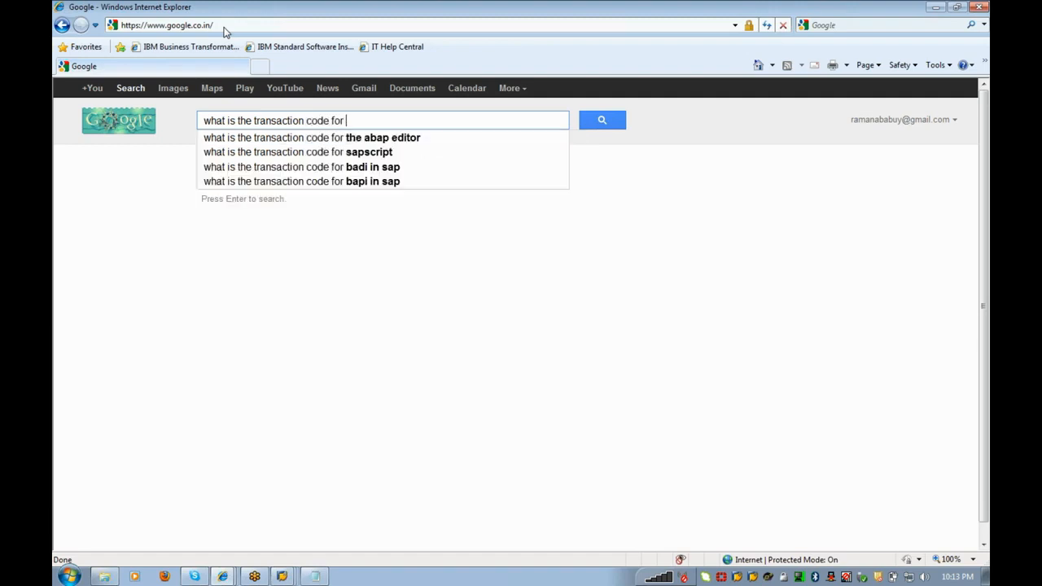
{"action": "type", "text": "assi"}
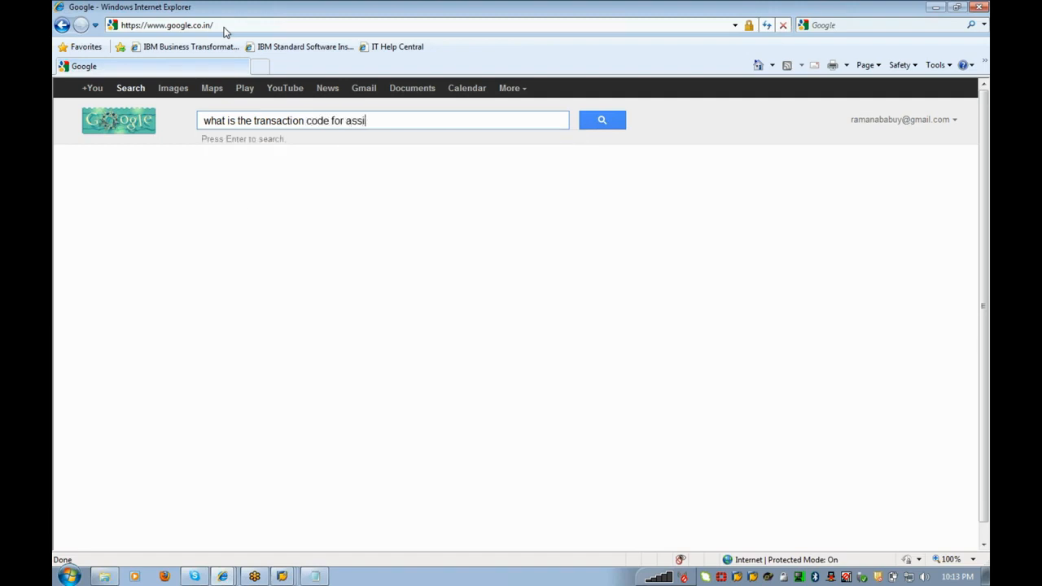
{"action": "type", "text": "gning"}
{"action": "key", "text": "Return"}
{"action": "type", "text": "TAX"}
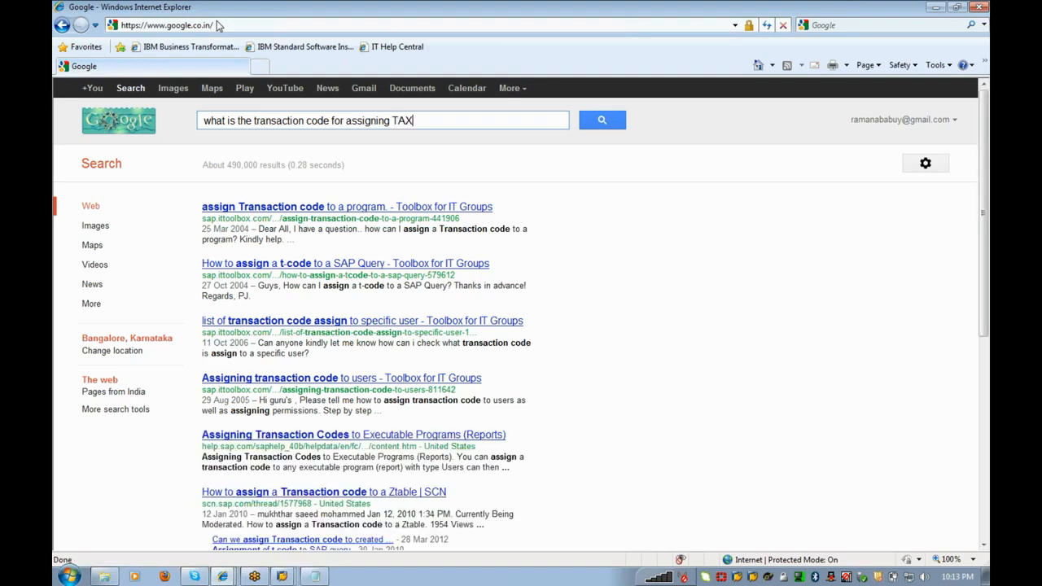
{"action": "type", "text": " procedure at"}
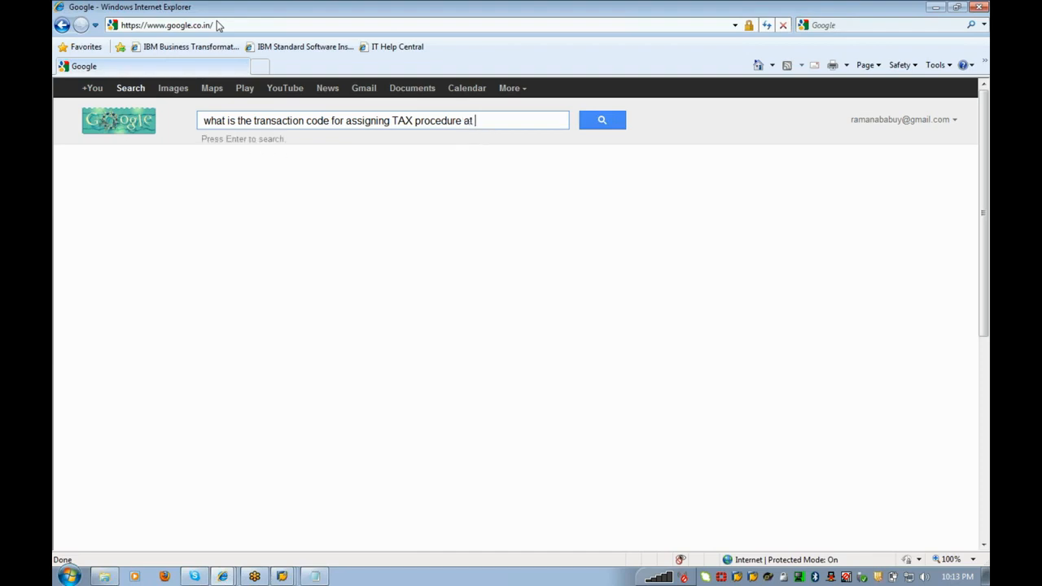
{"action": "key", "text": "BackSpace"}
{"action": "key", "text": "BackSpace"}
{"action": "key", "text": "BackSpace"}
{"action": "type", "text": "for country"}
{"action": "key", "text": "Return"}
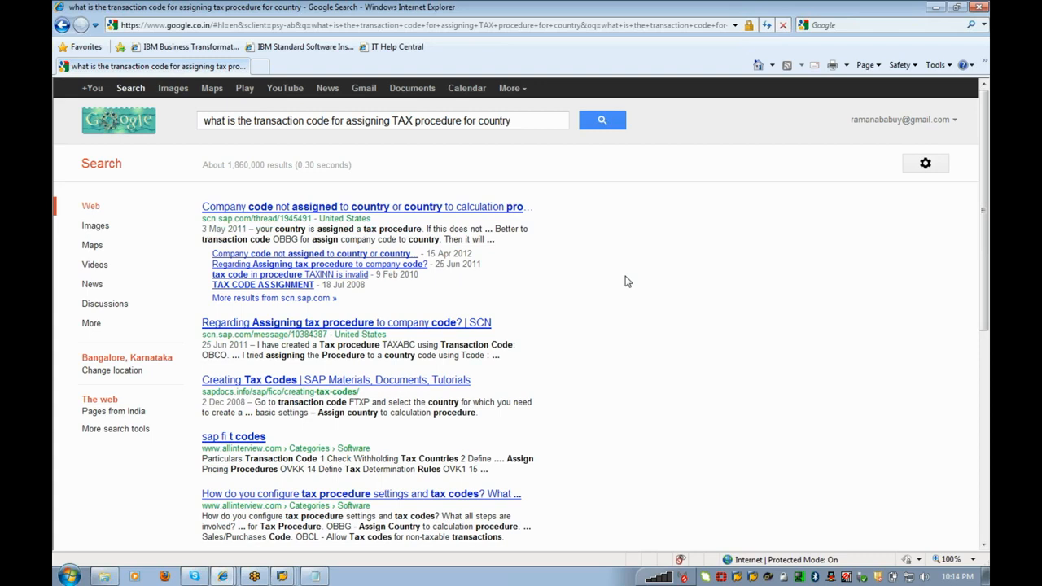
Check the allinterview result and the other hits, then open the SCN thread about company code not assigned to country or calculation procedure.
{"action": "left_click", "coordinate": [367, 494]}
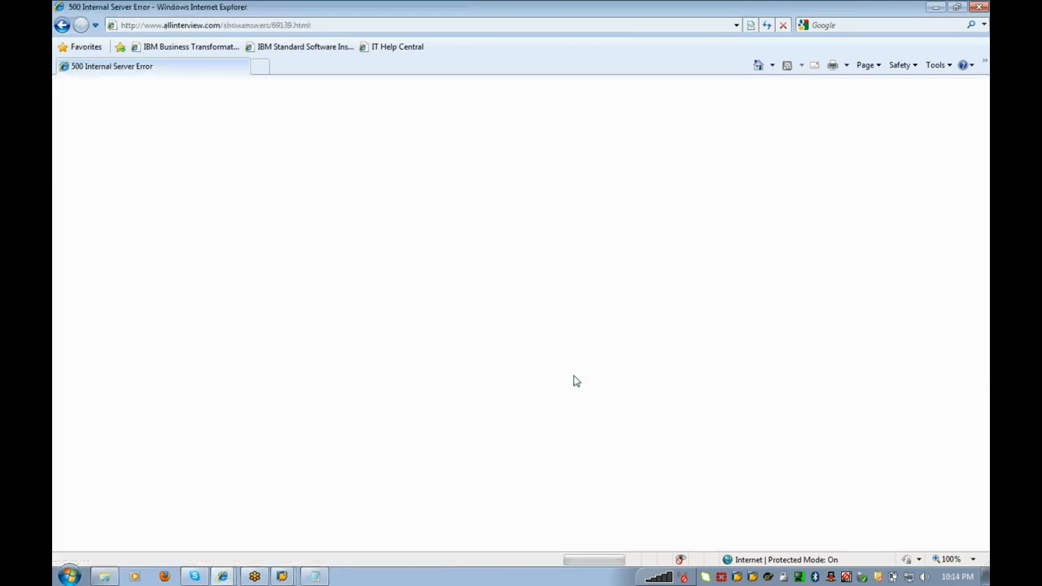
{"action": "left_click", "coordinate": [63, 26]}
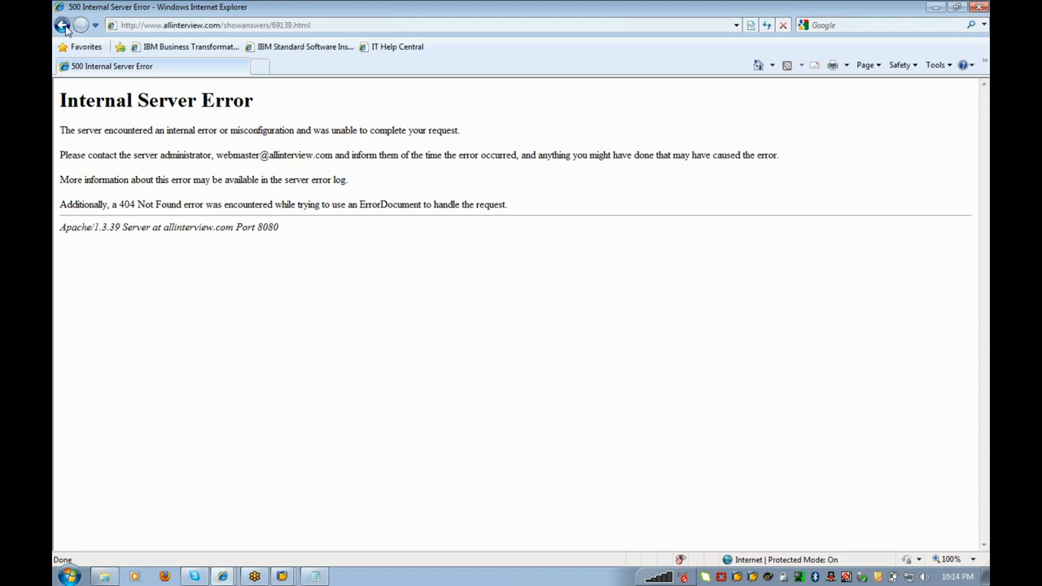
{"action": "left_click", "coordinate": [983, 545]}
{"action": "left_click", "coordinate": [983, 544]}
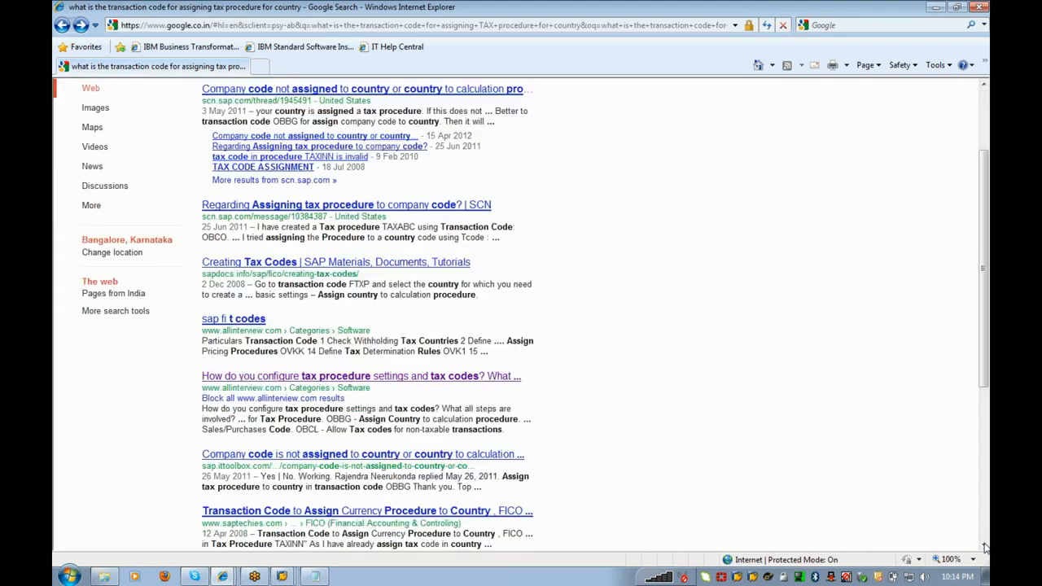
{"action": "left_click", "coordinate": [983, 545]}
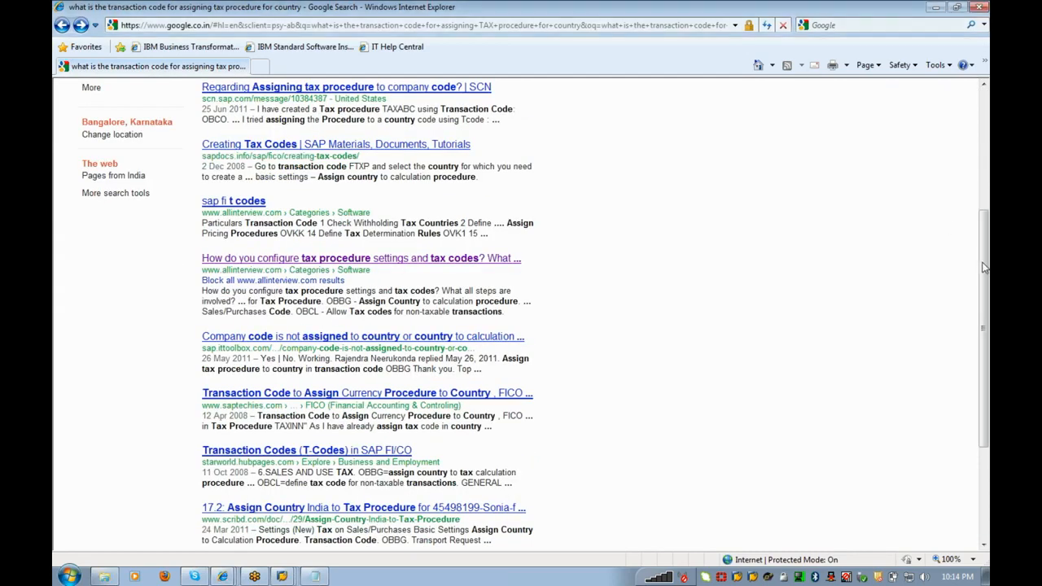
{"action": "scroll", "coordinate": [983, 267], "scroll_direction": "up", "scroll_amount": 3}
{"action": "left_click", "coordinate": [399, 209]}
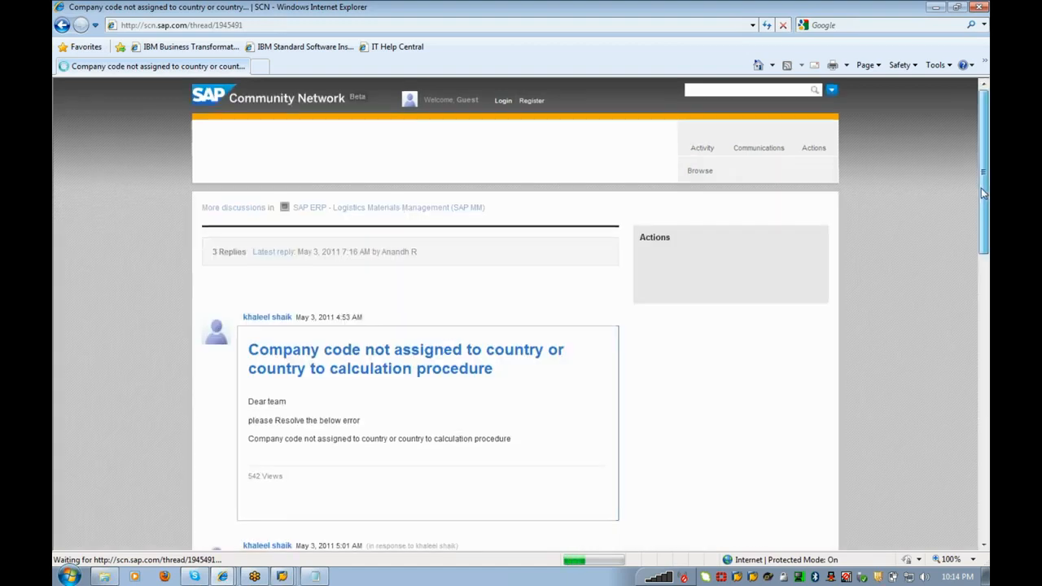
{"action": "left_click_drag", "start_coordinate": [982, 191], "coordinate": [983, 315]}
Switch to SAP and try transaction OBYZ in a new session, cancelling its Condition Element selection.
{"action": "key", "text": "alt+Tab"}
{"action": "key", "text": "ctrl+/"}
{"action": "type", "text": "/o"}
{"action": "type", "text": "ob"}
{"action": "type", "text": "y6"}
{"action": "key", "text": "Return"}
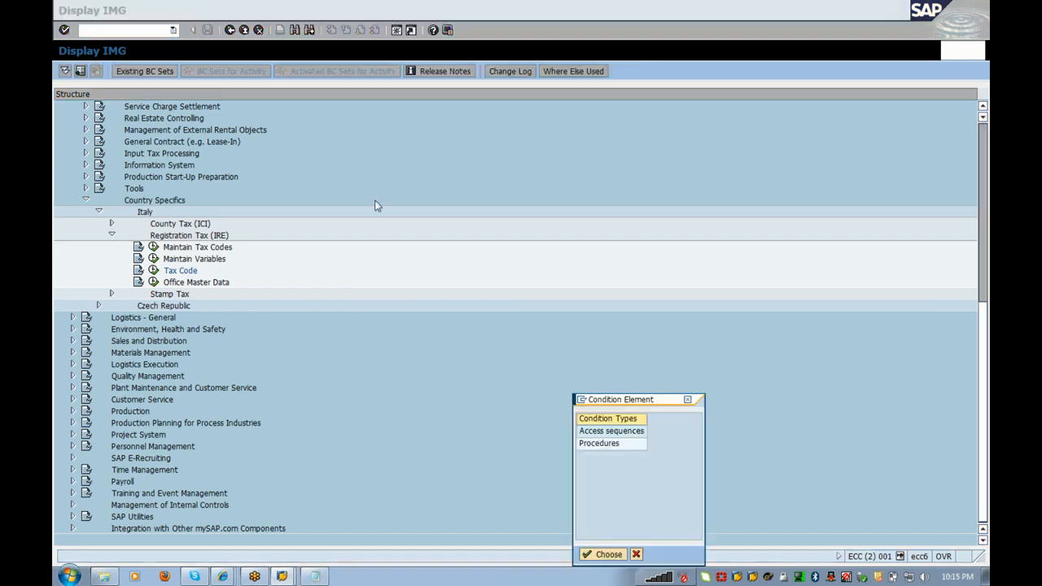
{"action": "left_click_drag", "start_coordinate": [616, 401], "coordinate": [411, 338]}
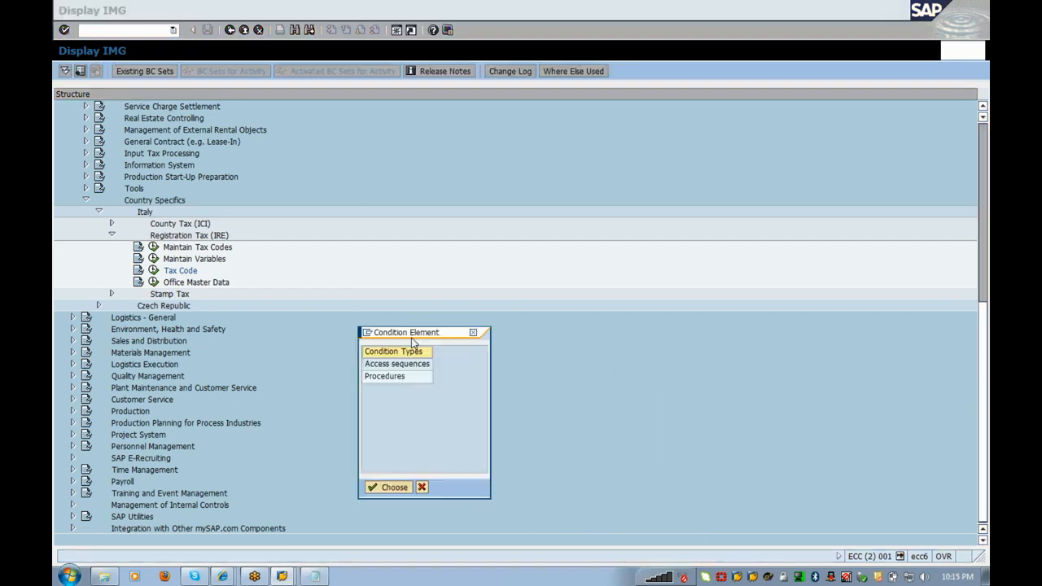
{"action": "left_click", "coordinate": [422, 486]}
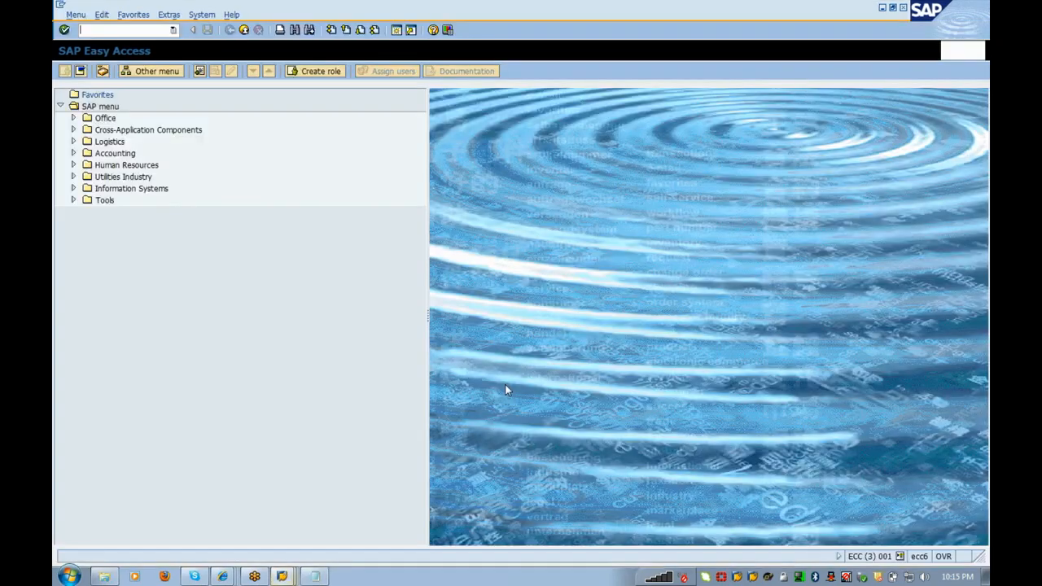
Return to the SCN thread in Internet Explorer and read the replies for the country-to-calculation-procedure transaction code.
{"action": "mouse_move", "coordinate": [222, 576]}
{"action": "left_click", "coordinate": [198, 551]}
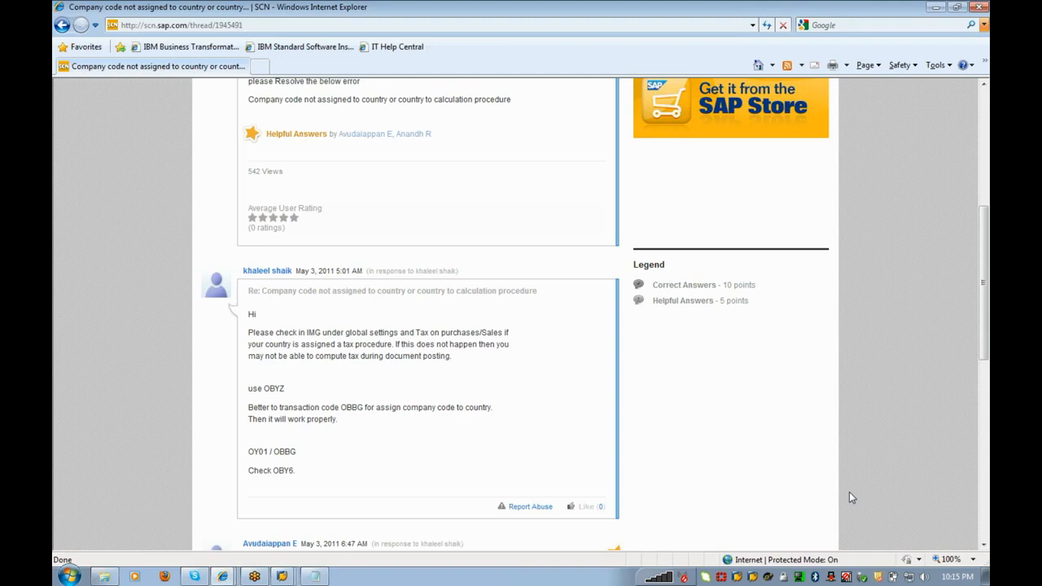
{"action": "left_click", "coordinate": [984, 546]}
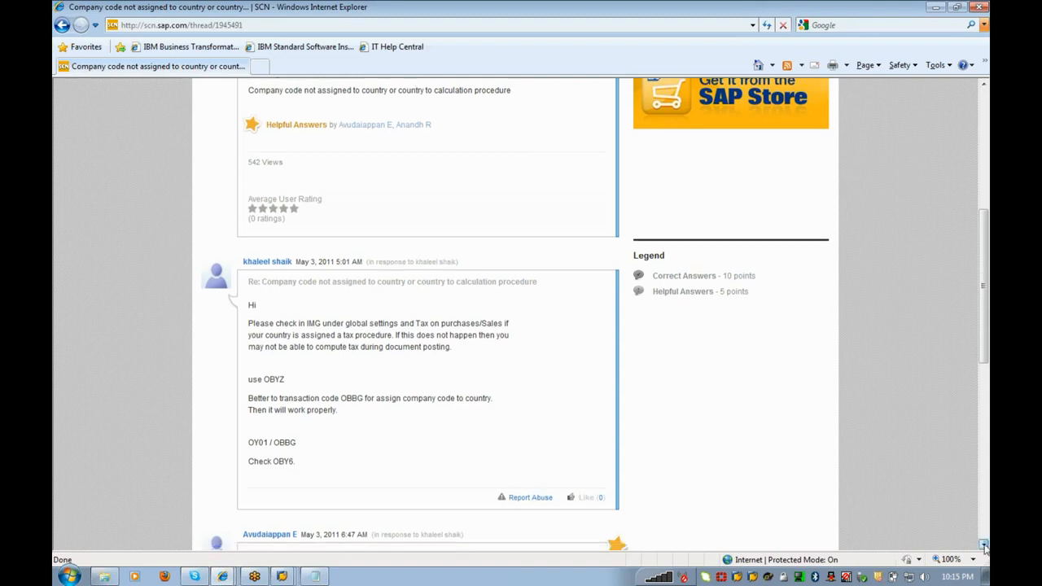
{"action": "left_click_drag", "start_coordinate": [984, 546], "coordinate": [984, 549]}
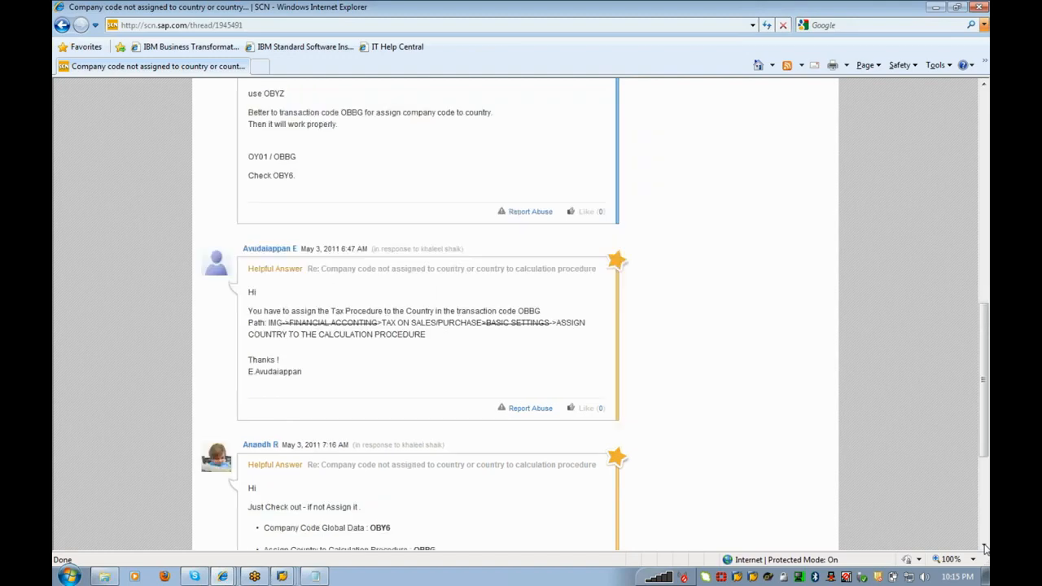
{"action": "left_click", "coordinate": [984, 548]}
{"action": "left_click_drag", "start_coordinate": [983, 546], "coordinate": [984, 549]}
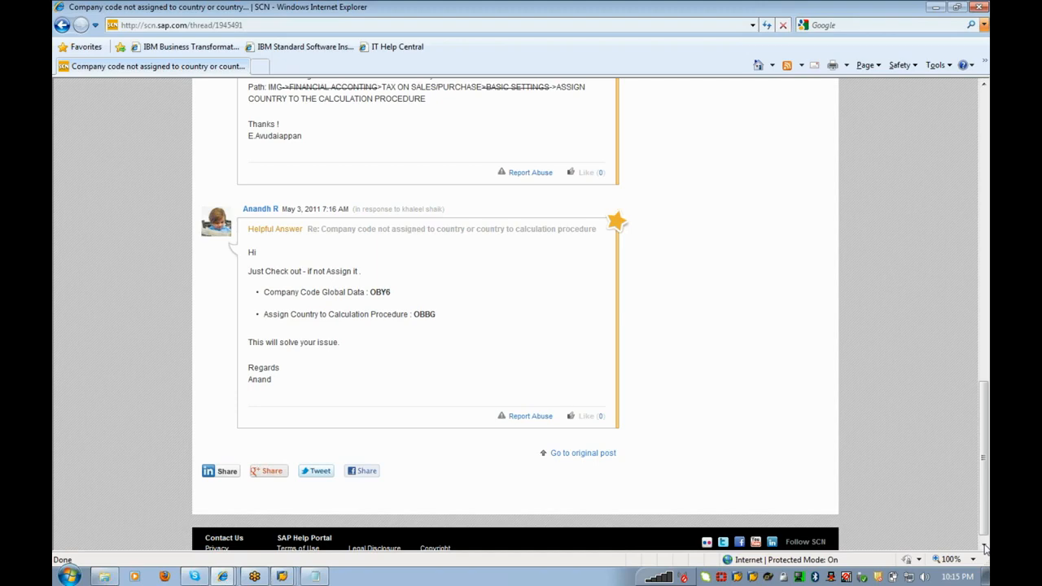
Switch to SAP, open transaction OBBG in a new session and position the list at country IN.
{"action": "key", "text": "alt+Tab"}
{"action": "type", "text": "/o"}
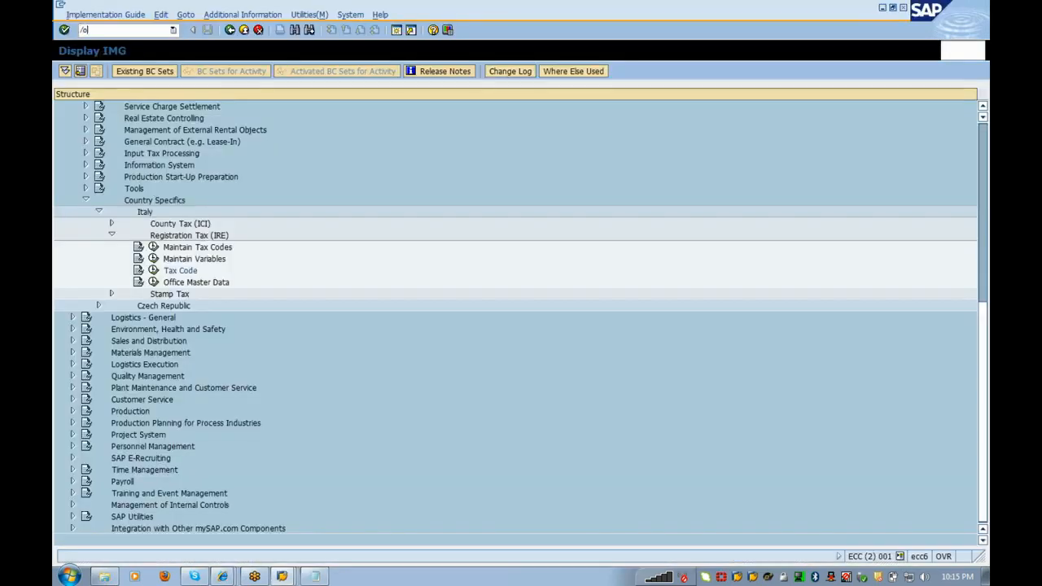
{"action": "type", "text": "obbg"}
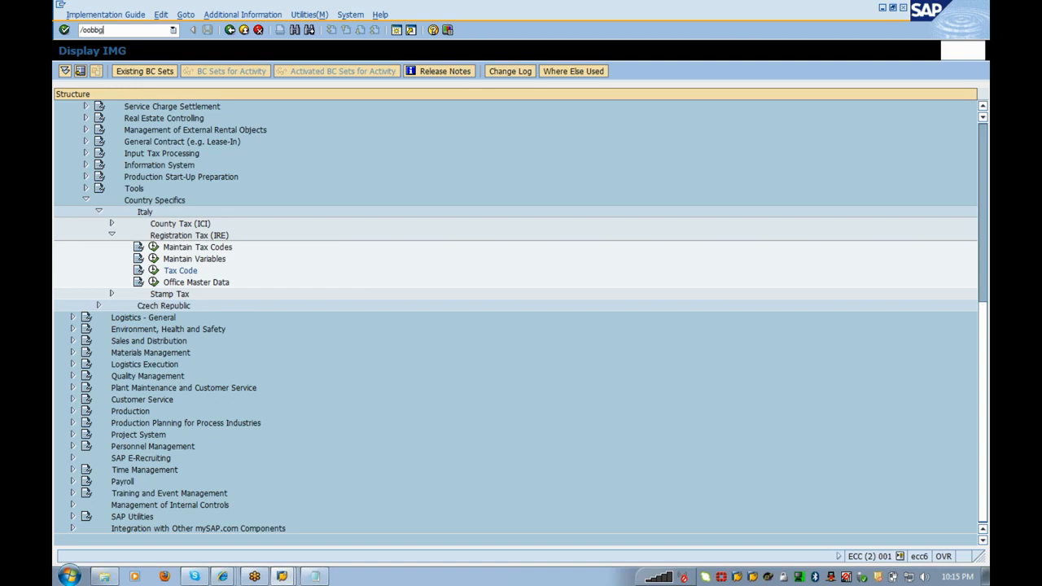
{"action": "key", "text": "Return"}
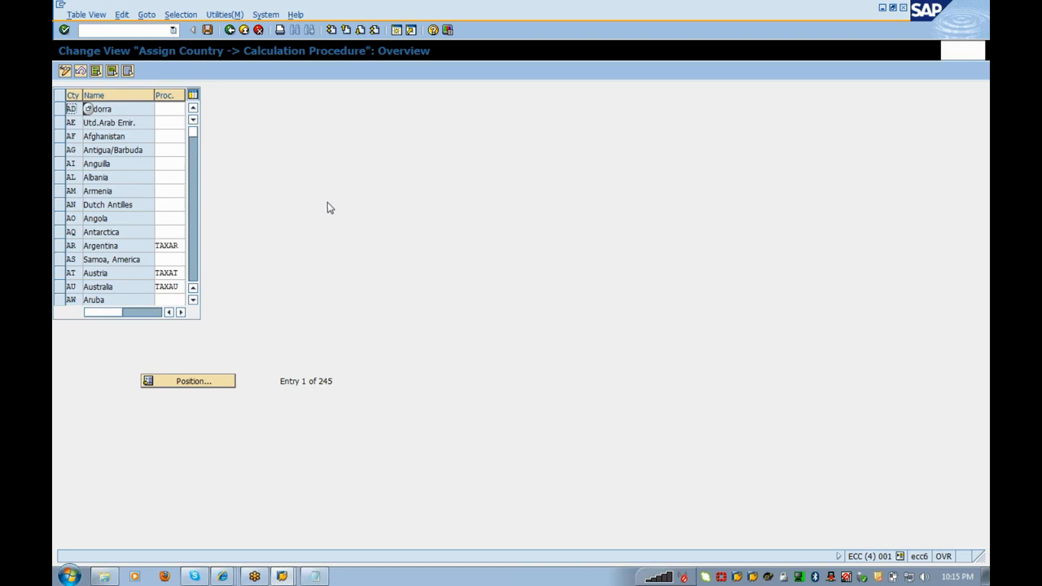
{"action": "left_click", "coordinate": [215, 386]}
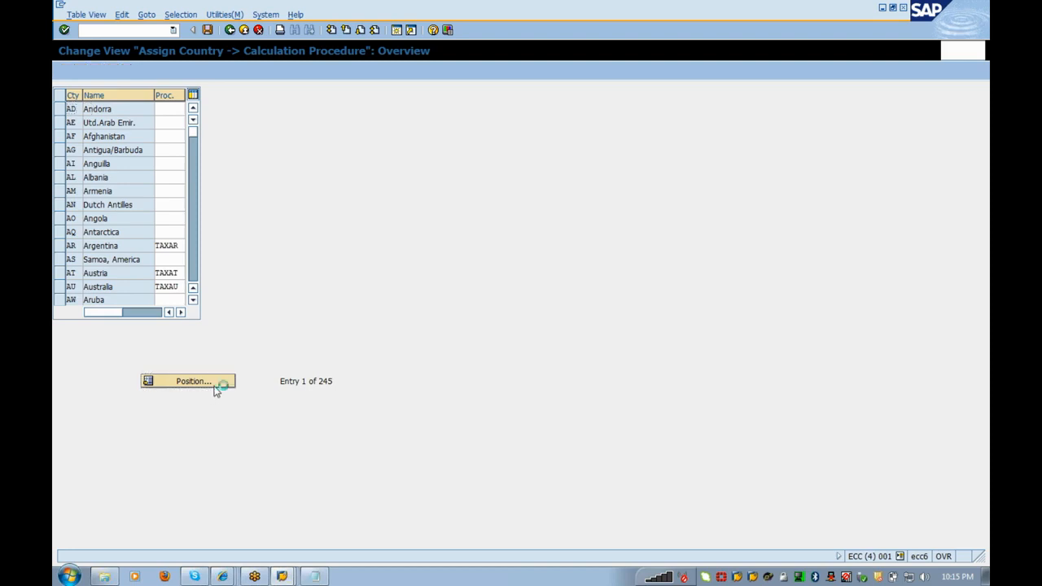
{"action": "type", "text": "IN"}
{"action": "key", "text": "Return"}
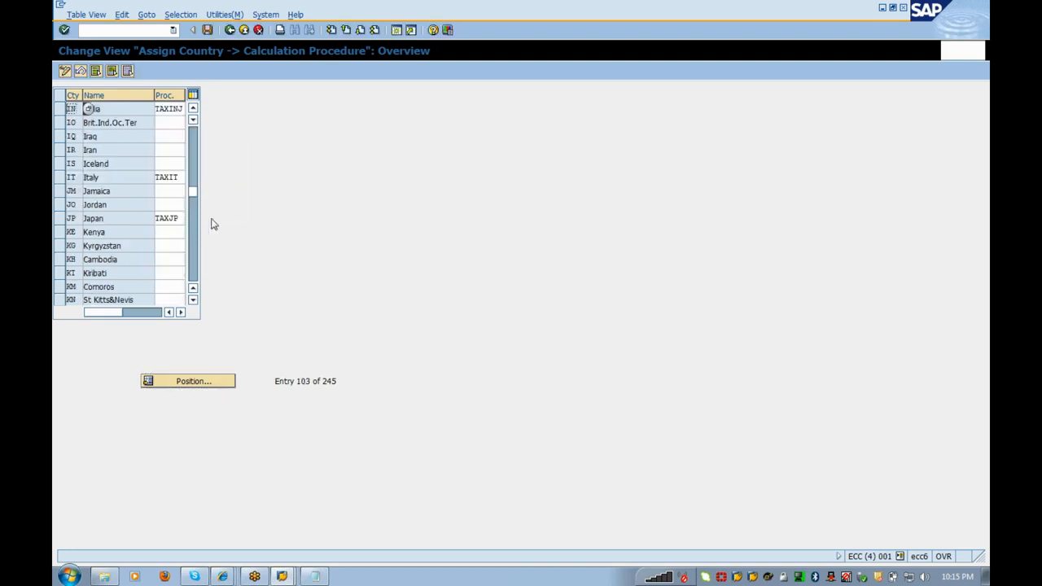
Clear the calculation procedure assigned to India and save the change under the proposed customizing request.
{"action": "left_click", "coordinate": [158, 108]}
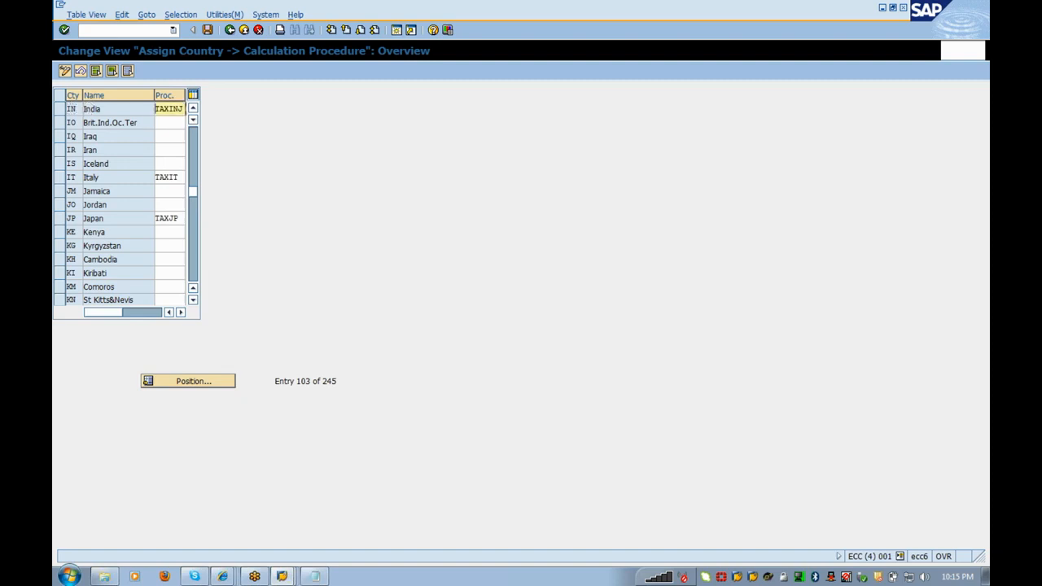
{"action": "key", "text": "Delete"}
{"action": "key", "text": "Delete"}
{"action": "key", "text": "Delete"}
{"action": "key", "text": "Delete"}
{"action": "key", "text": "Delete"}
{"action": "key", "text": "Delete"}
{"action": "key", "text": "ctrl+s"}
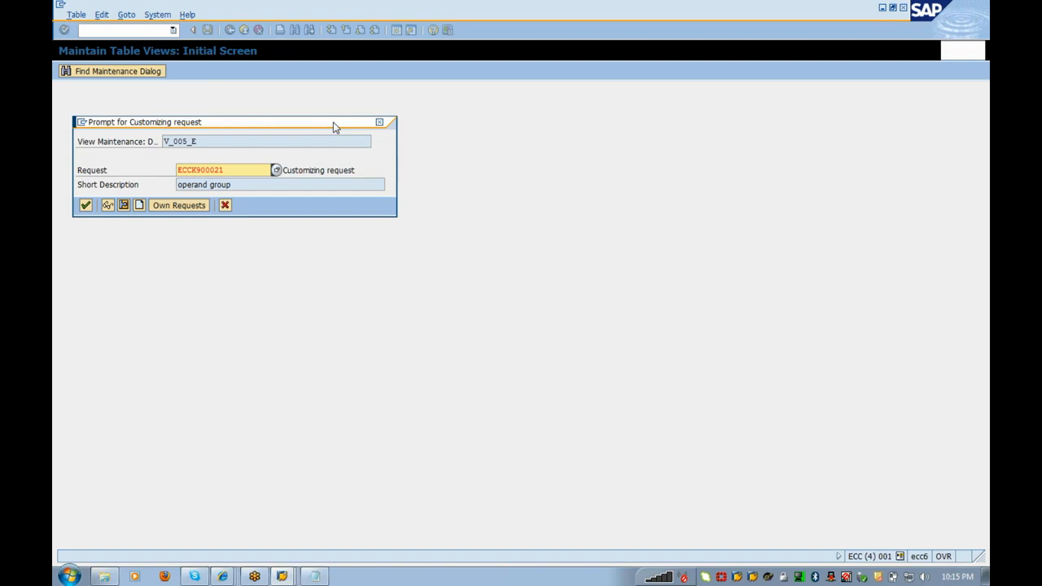
{"action": "key", "text": "Return"}
Switch to the Create move-in session and restart it with transaction EC50E.
{"action": "key", "text": "alt+Tab"}
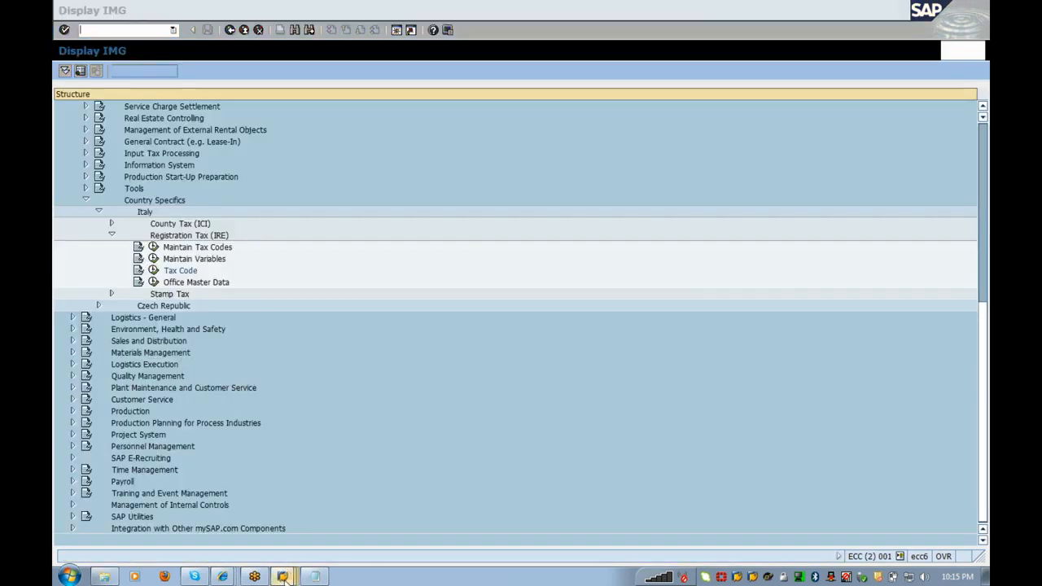
{"action": "left_click", "coordinate": [281, 576]}
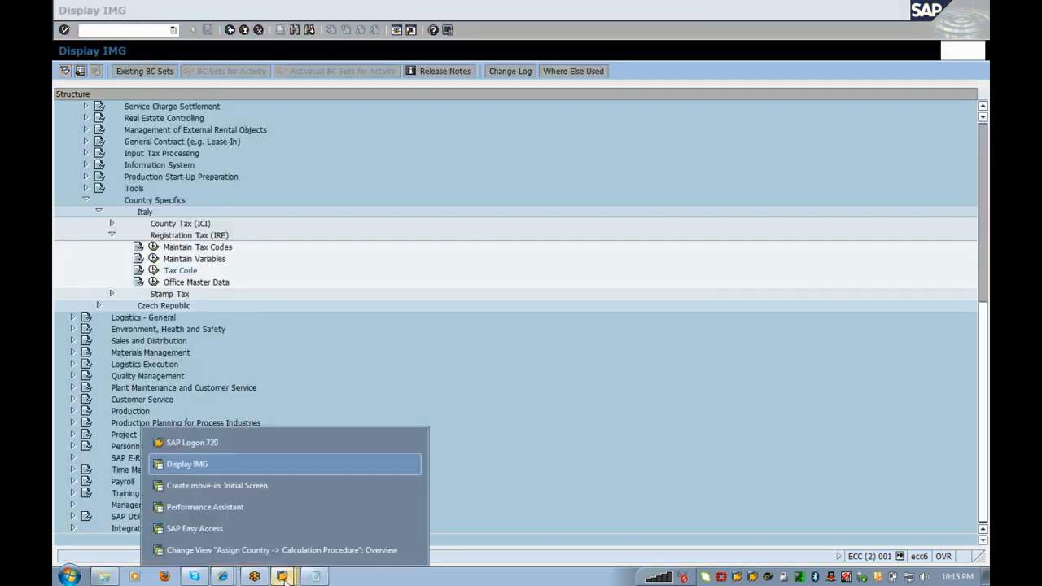
{"action": "left_click", "coordinate": [285, 491]}
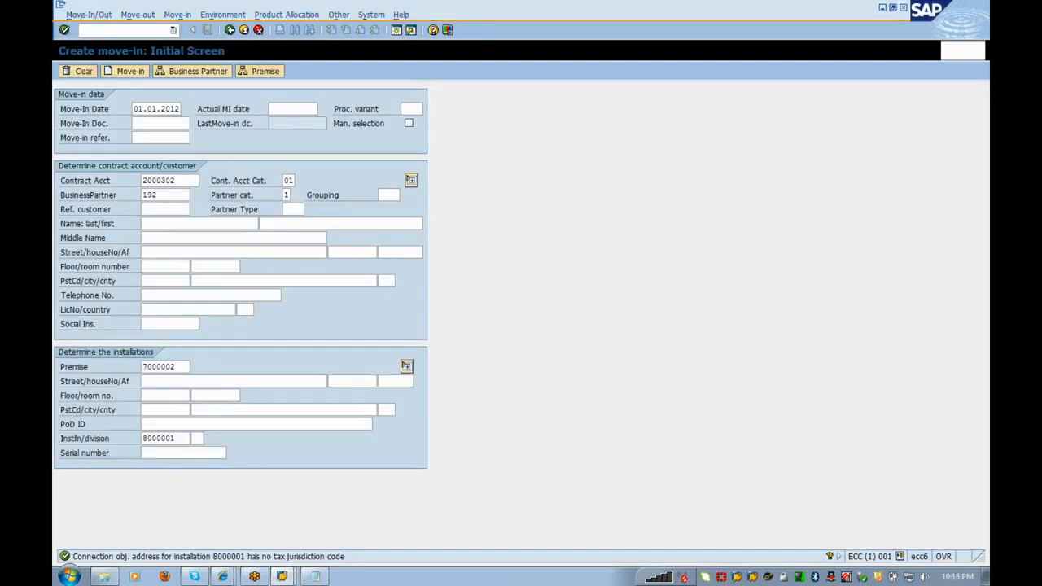
{"action": "type", "text": "/nec50e"}
{"action": "key", "text": "Return"}
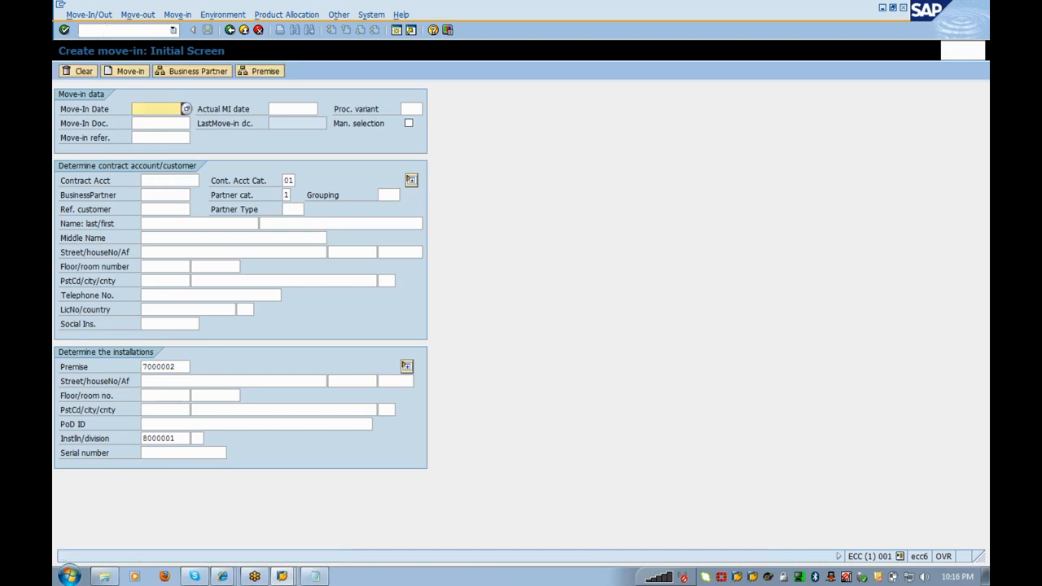
Enter move-in date 01.01.2012, the business partner number and installation 8000001, and start creating the move-in document.
{"action": "key", "text": "Down"}
{"action": "key", "text": "Return"}
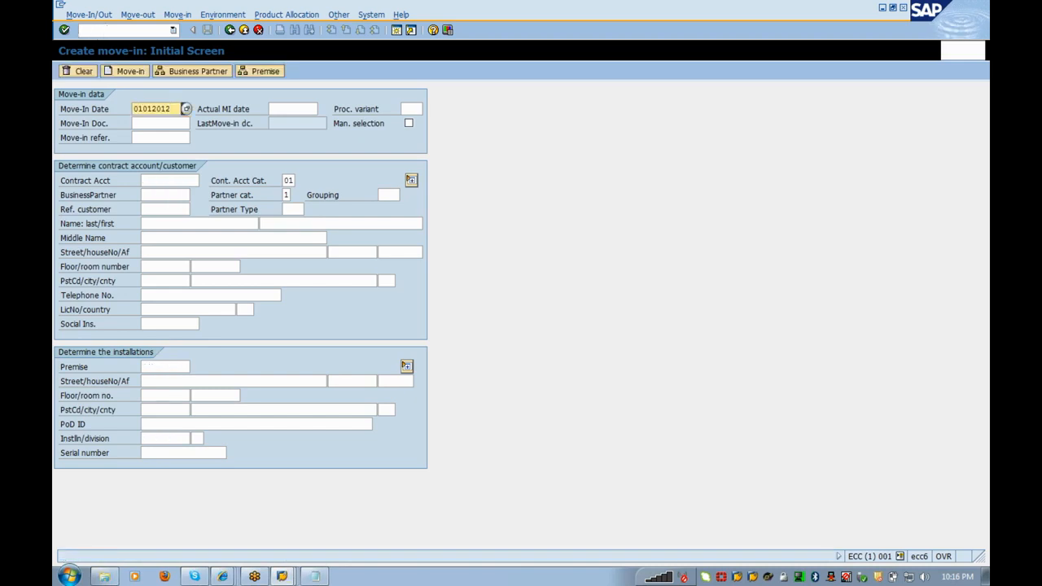
{"action": "left_click", "coordinate": [151, 195]}
{"action": "key", "text": "Down"}
{"action": "key", "text": "Return"}
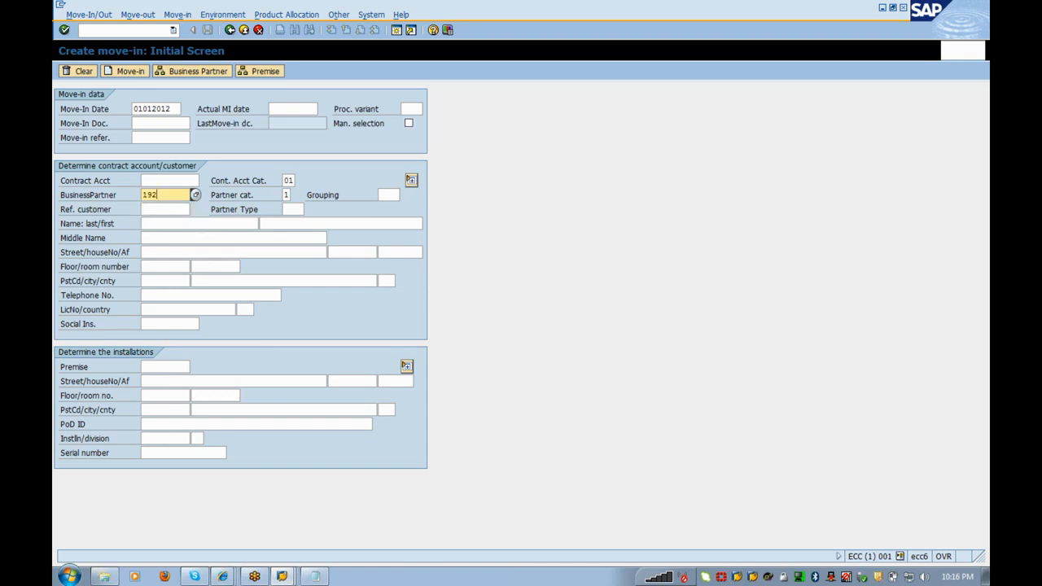
{"action": "double_click", "coordinate": [177, 438]}
{"action": "left_click", "coordinate": [177, 438]}
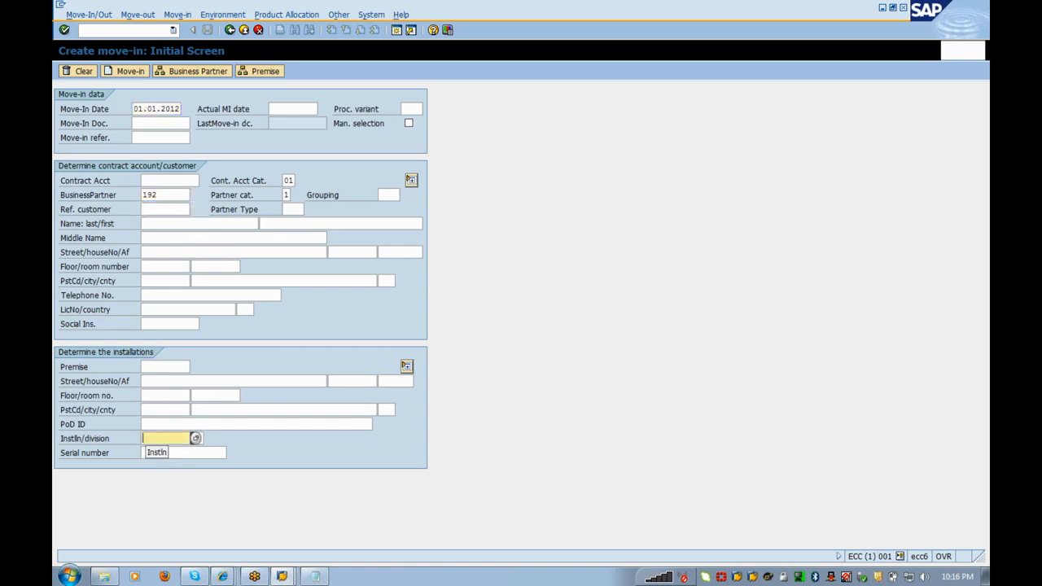
{"action": "key", "text": "Down"}
{"action": "key", "text": "Return"}
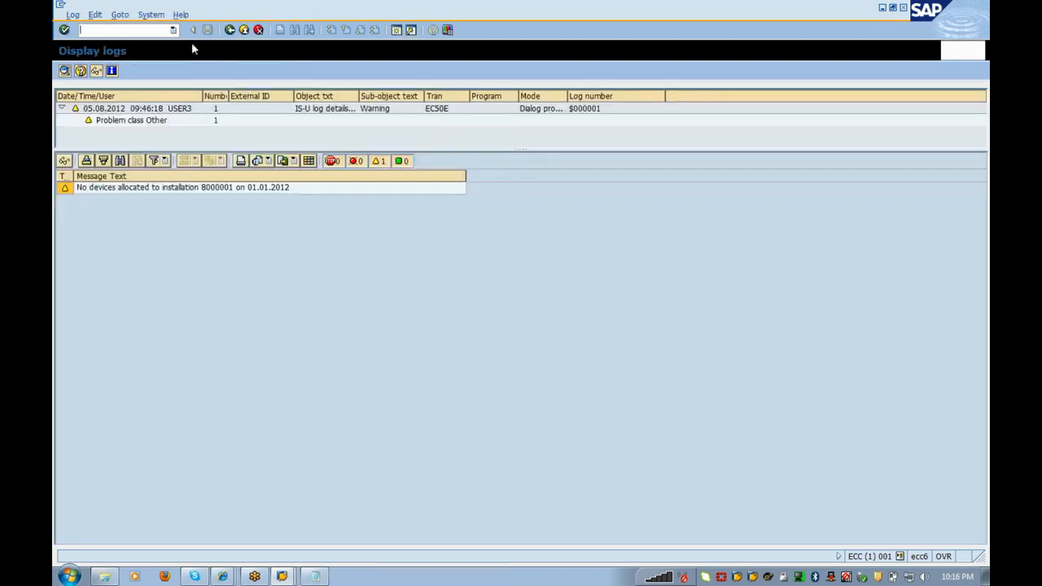
In the move-in document's contract data, enter account determination ID 01 and contract text Training, and save the document.
{"action": "left_click", "coordinate": [229, 30]}
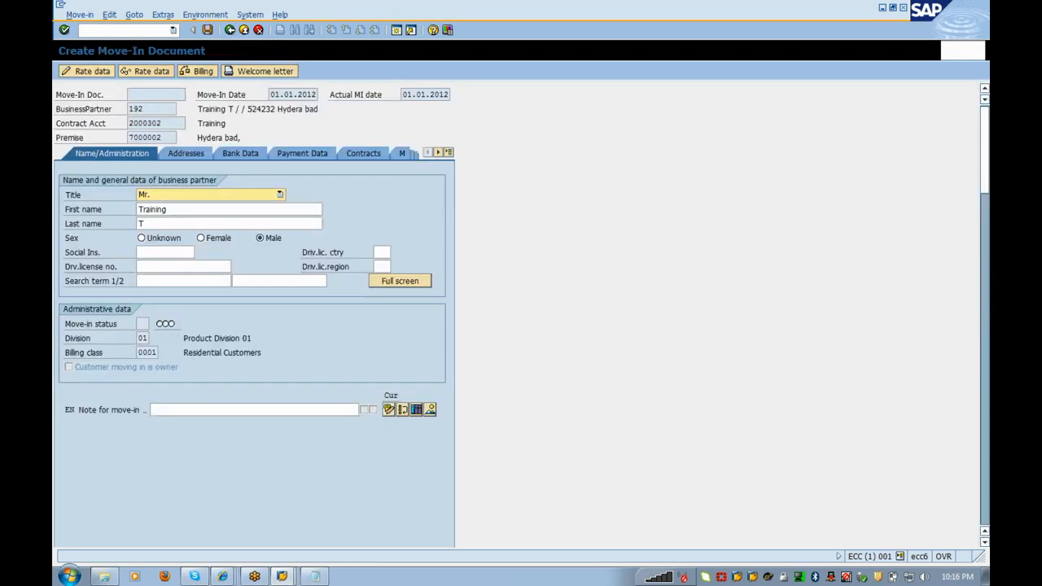
{"action": "left_click", "coordinate": [368, 153]}
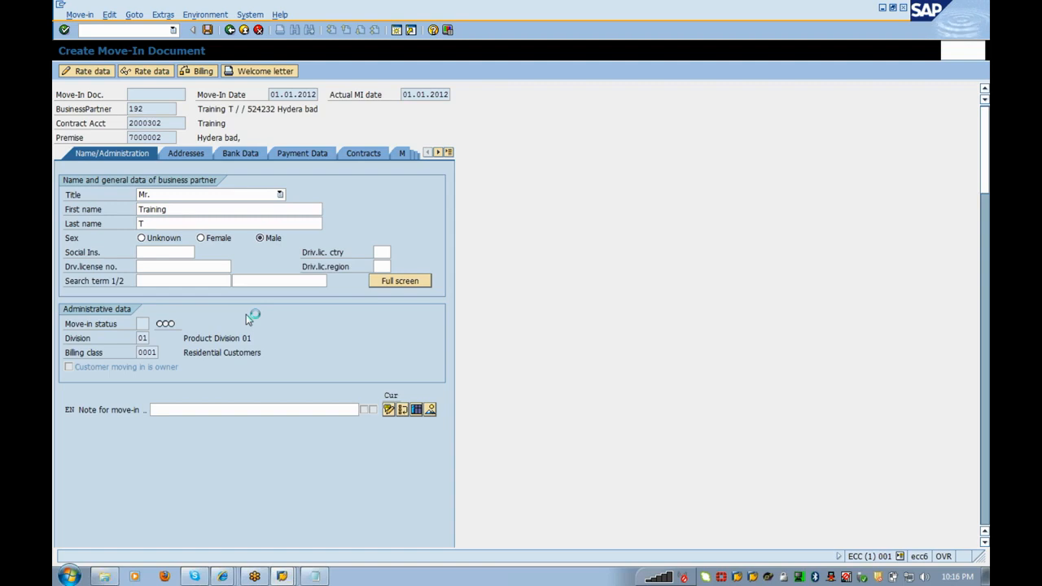
{"action": "left_click", "coordinate": [148, 424]}
{"action": "left_click", "coordinate": [160, 425]}
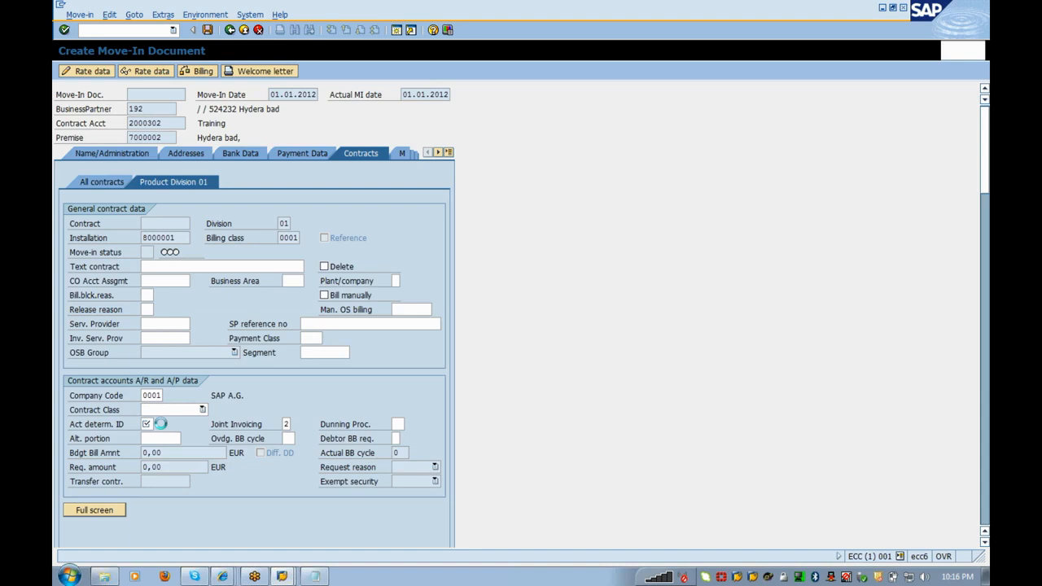
{"action": "double_click", "coordinate": [194, 267]}
{"action": "left_click", "coordinate": [162, 266]}
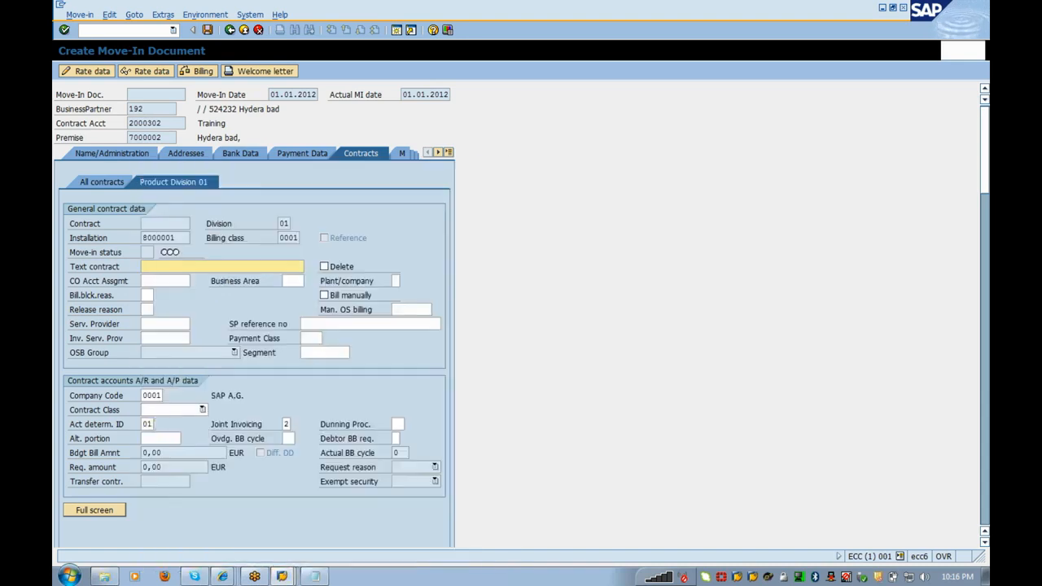
{"action": "type", "text": "Training"}
{"action": "key", "text": "Return"}
{"action": "left_click", "coordinate": [208, 30]}
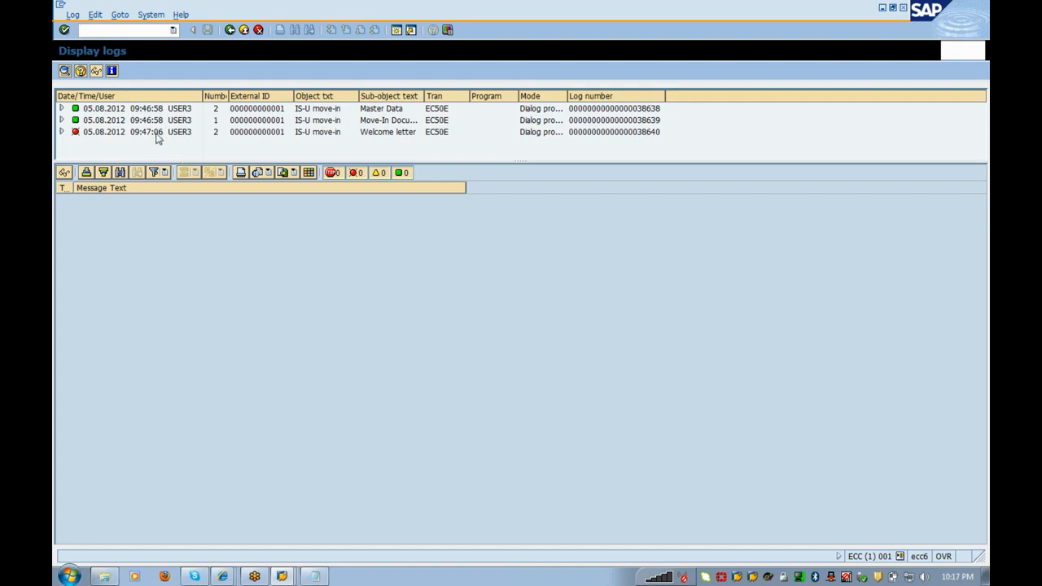
Read the log messages for the welcome letter and the move-in document, and leave the log.
{"action": "left_click", "coordinate": [158, 135]}
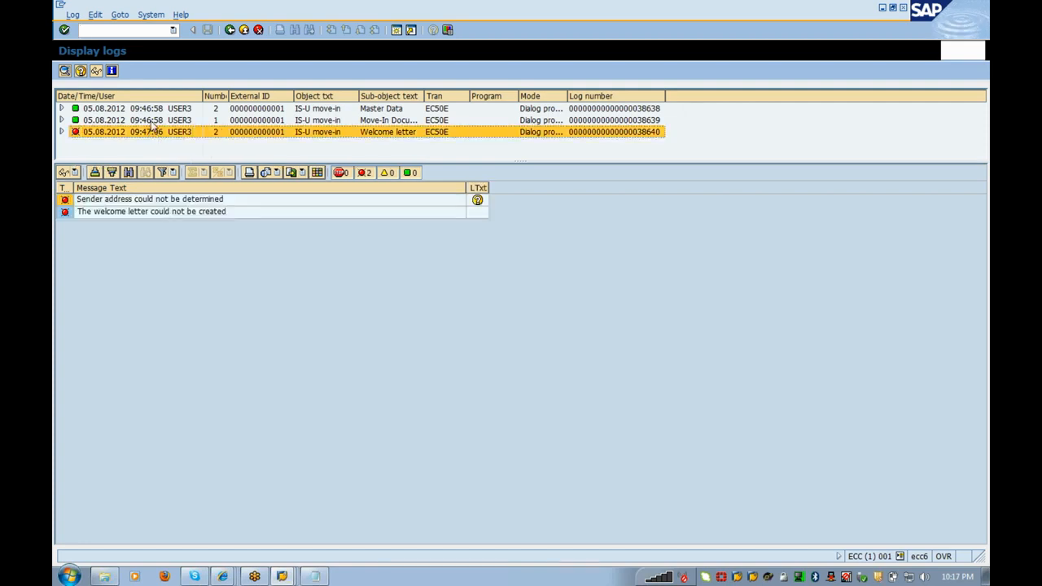
{"action": "left_click", "coordinate": [152, 121]}
{"action": "left_click", "coordinate": [230, 30]}
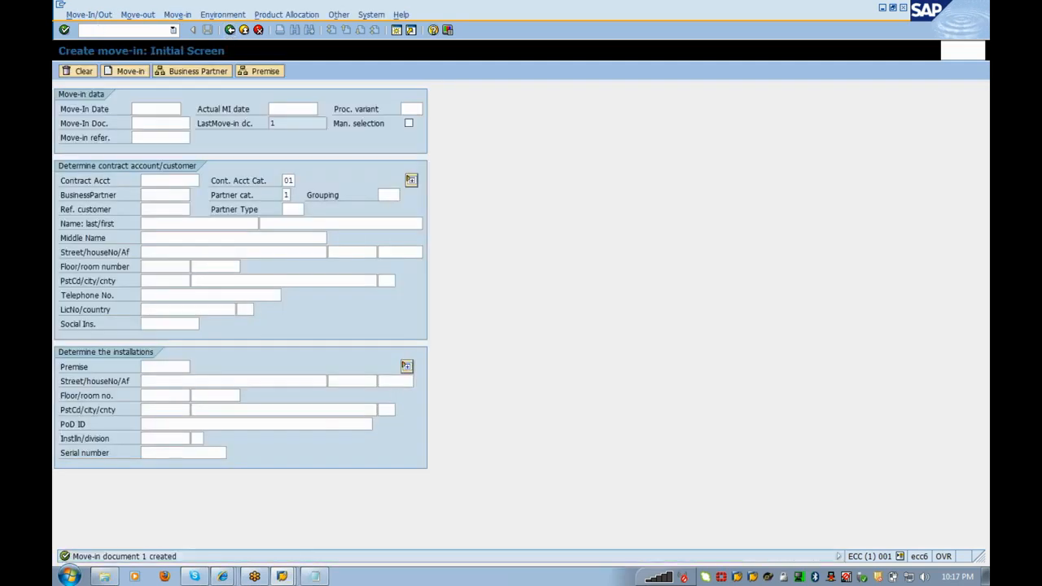
Display installation 8000001 with transaction ES32.
{"action": "type", "text": "/nes32"}
{"action": "key", "text": "Return"}
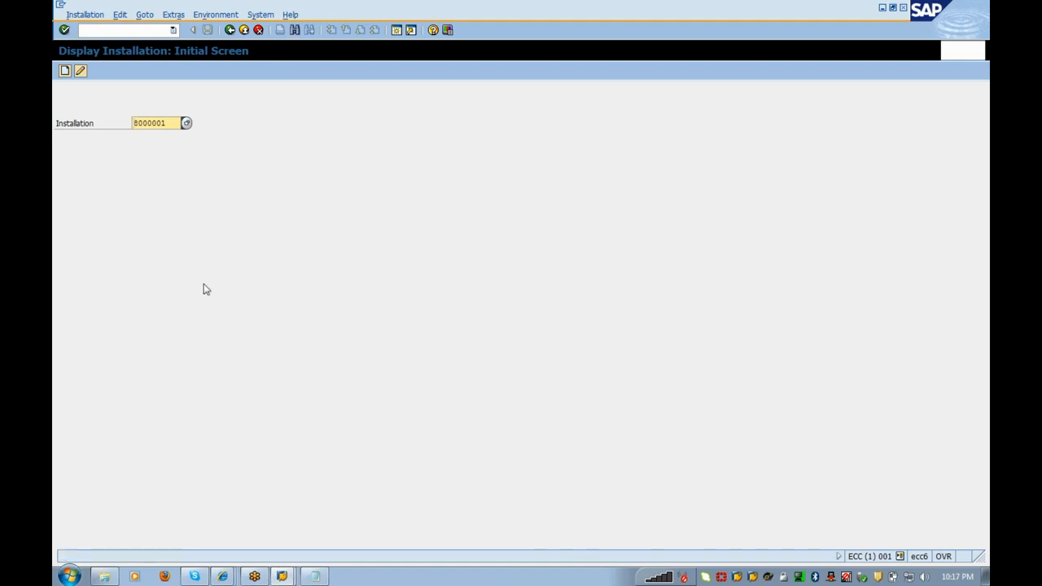
{"action": "key", "text": "Return"}
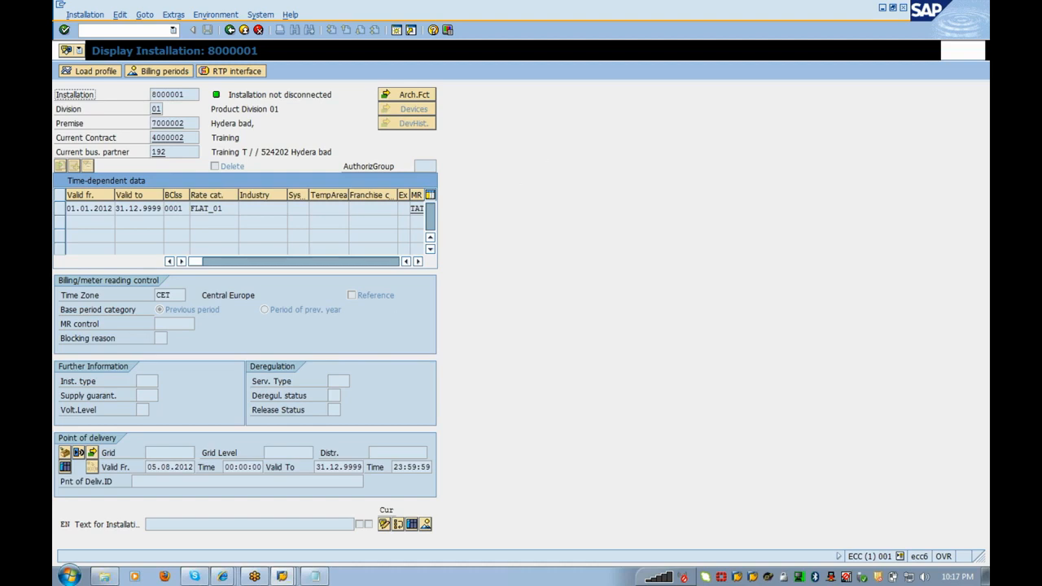
Examine the installation's number, premise, current contract and current business partner in the header data.
{"action": "left_click_drag", "start_coordinate": [186, 96], "coordinate": [54, 110]}
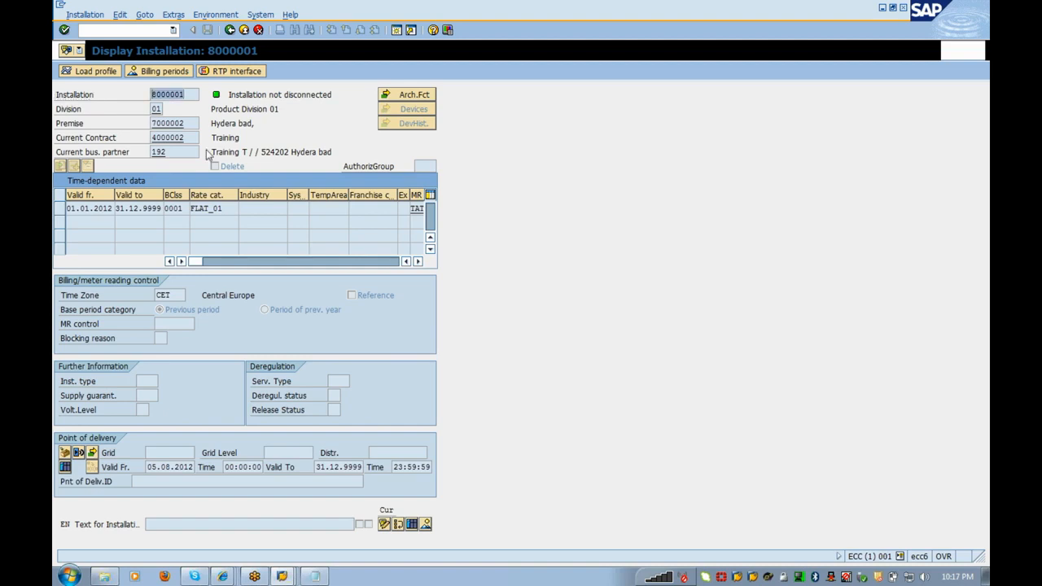
{"action": "left_click", "coordinate": [186, 95]}
{"action": "left_click_drag", "start_coordinate": [189, 124], "coordinate": [111, 129]}
{"action": "left_click", "coordinate": [185, 123]}
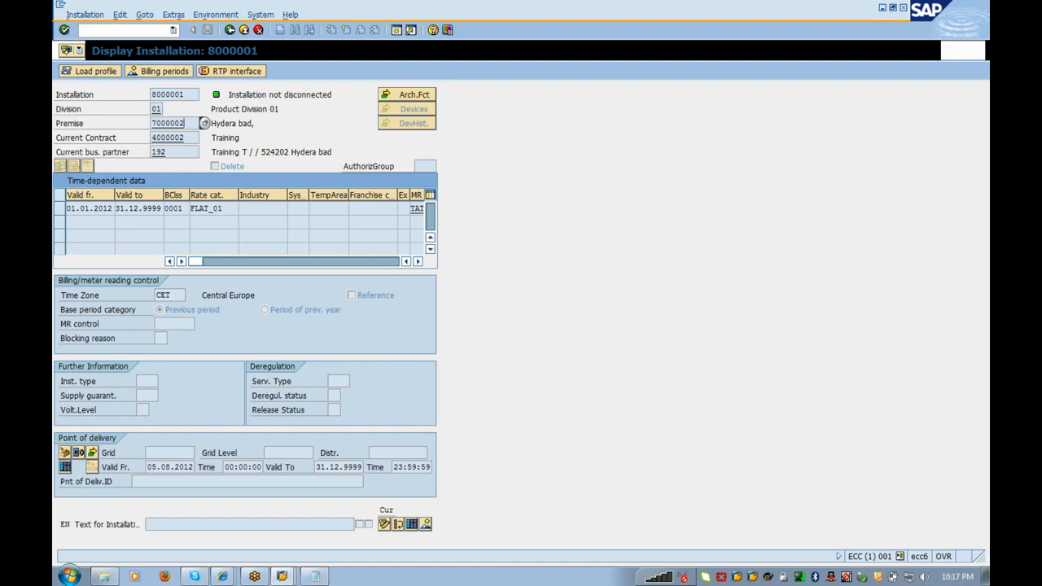
{"action": "left_click_drag", "start_coordinate": [186, 137], "coordinate": [152, 137]}
{"action": "left_click", "coordinate": [173, 138]}
{"action": "left_click_drag", "start_coordinate": [185, 137], "coordinate": [152, 138]}
{"action": "left_click_drag", "start_coordinate": [169, 152], "coordinate": [151, 152]}
{"action": "left_click", "coordinate": [169, 153]}
{"action": "left_click_drag", "start_coordinate": [184, 138], "coordinate": [151, 137]}
{"action": "left_click", "coordinate": [153, 138]}
{"action": "left_click_drag", "start_coordinate": [185, 94], "coordinate": [152, 95]}
{"action": "left_click", "coordinate": [74, 124]}
Switch to the other SAP session, start transaction EL01 and bring up the available meter reading reasons.
{"action": "key", "text": "alt+Tab"}
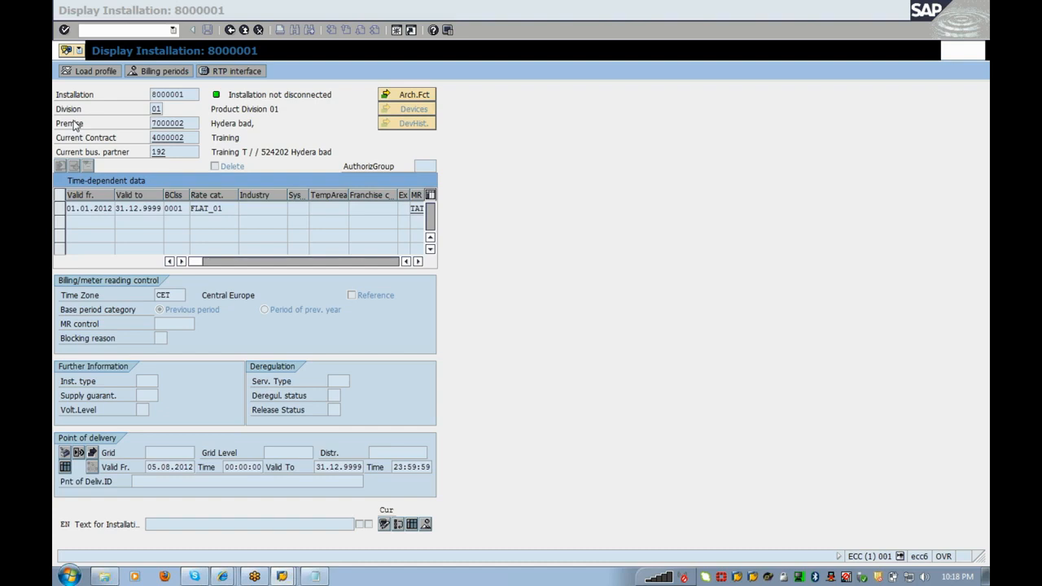
{"action": "type", "text": "/nel01"}
{"action": "key", "text": "Return"}
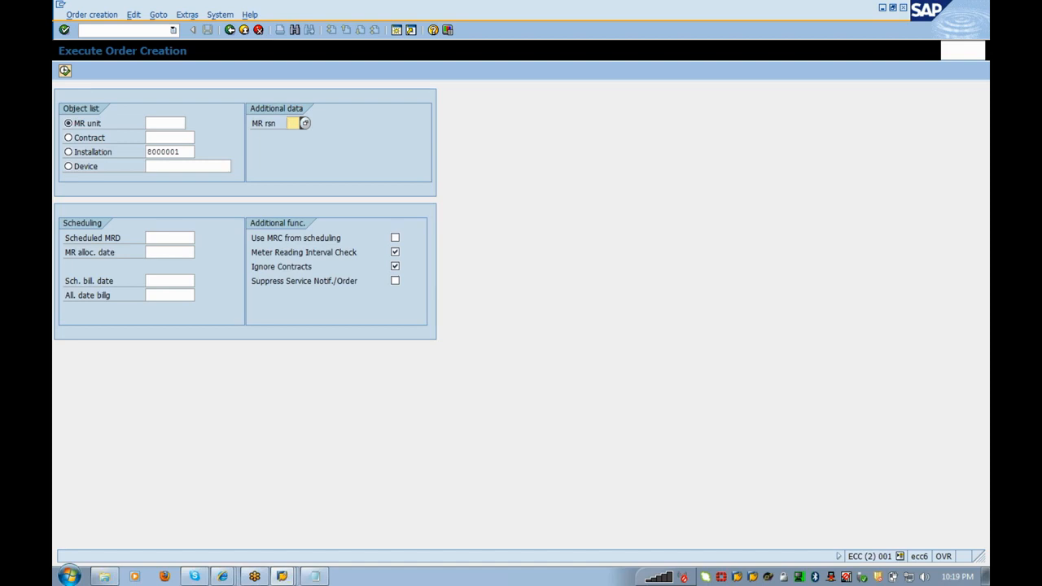
{"action": "left_click", "coordinate": [304, 123]}
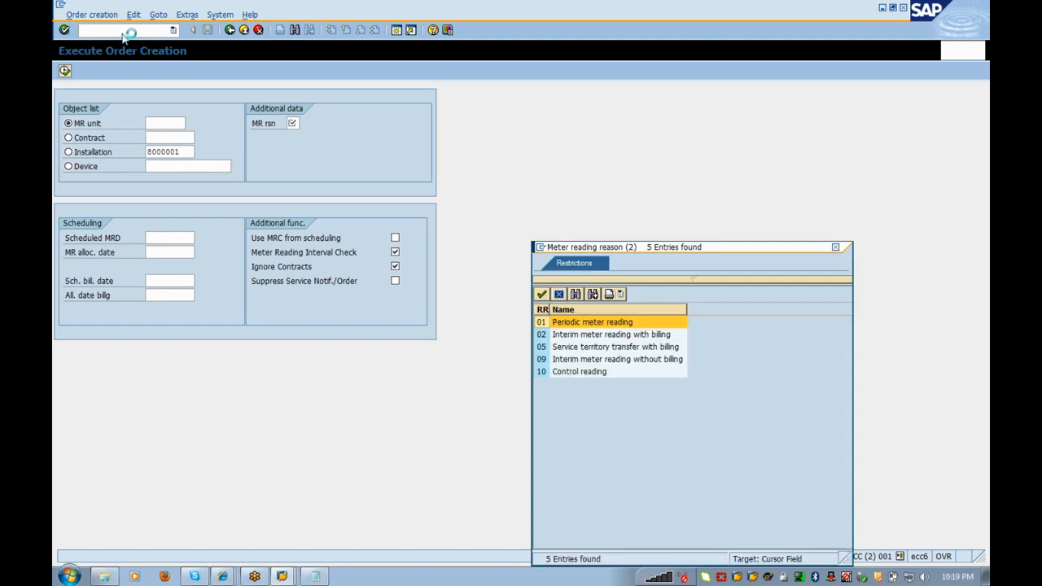
{"action": "left_click_drag", "start_coordinate": [629, 250], "coordinate": [345, 207]}
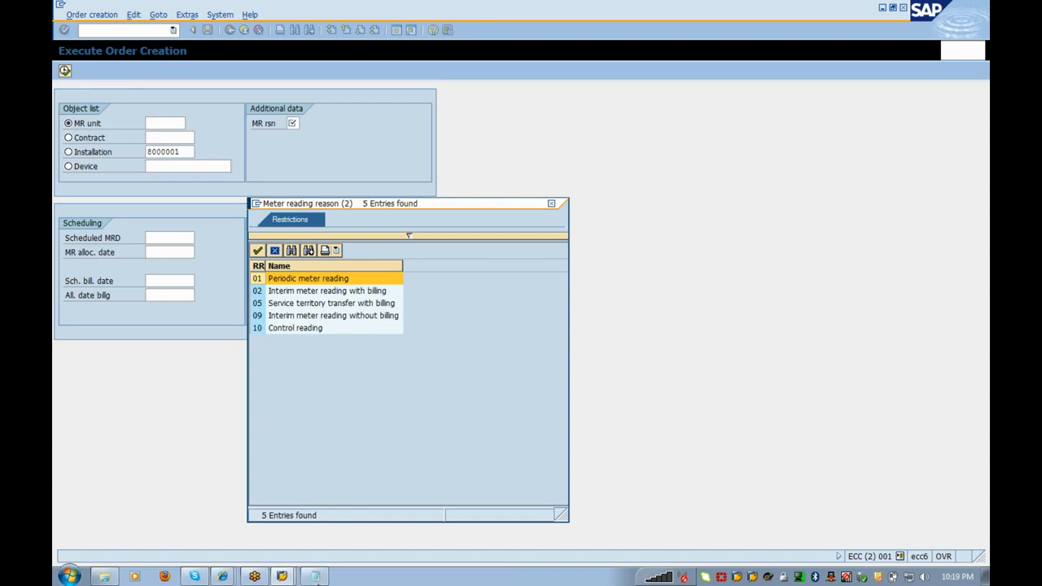
Switch to the installation display, open its billing periods view and check the billing documents and billing orders.
{"action": "mouse_move", "coordinate": [281, 577]}
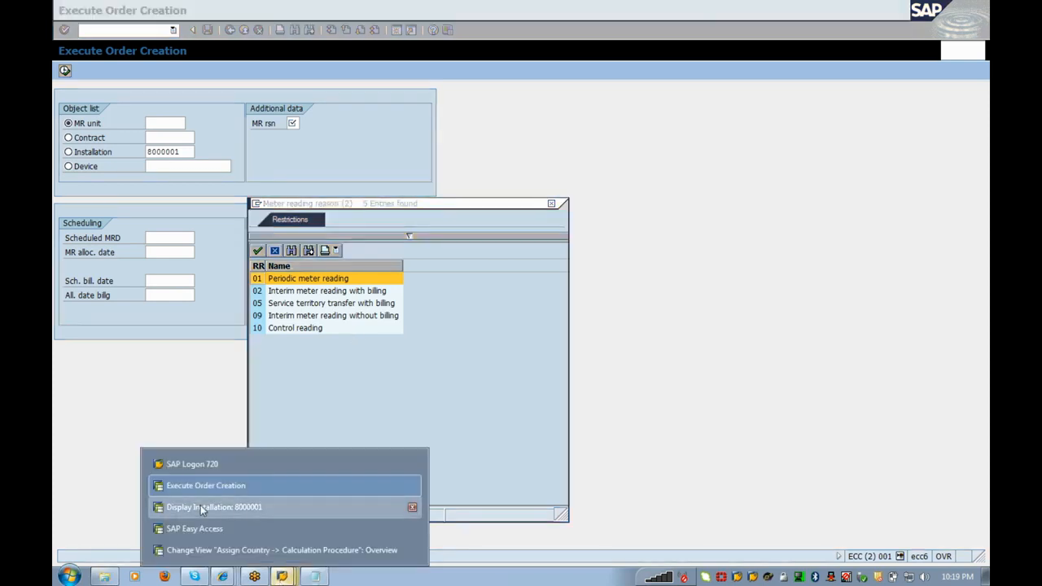
{"action": "left_click", "coordinate": [200, 506]}
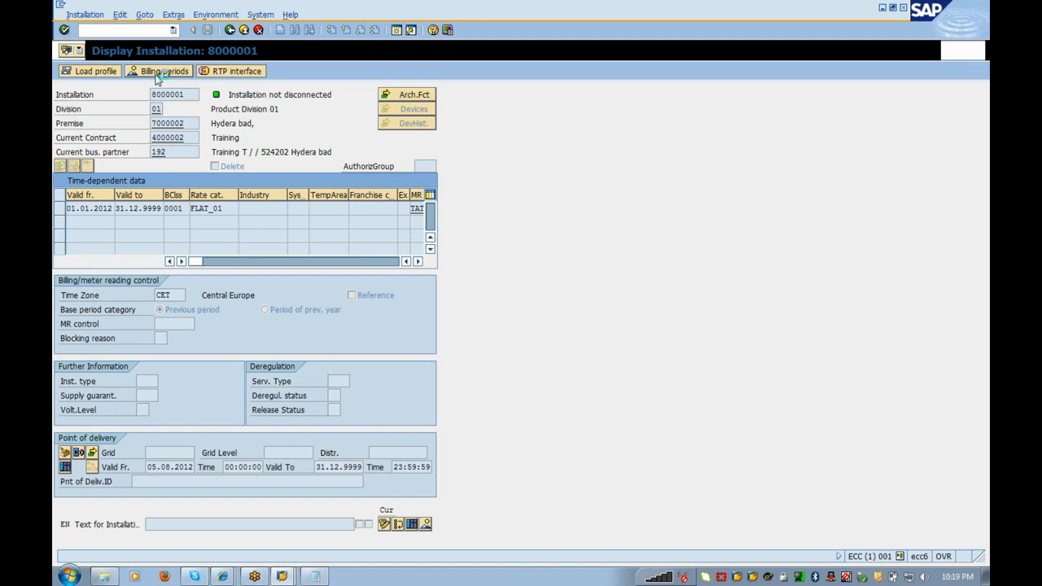
{"action": "left_click", "coordinate": [159, 75]}
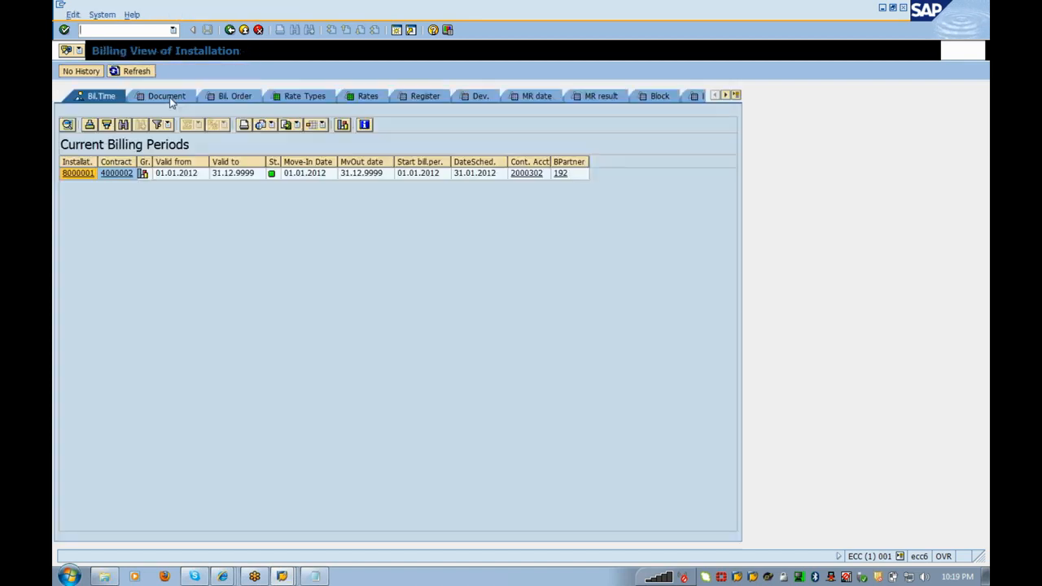
{"action": "left_click", "coordinate": [169, 97]}
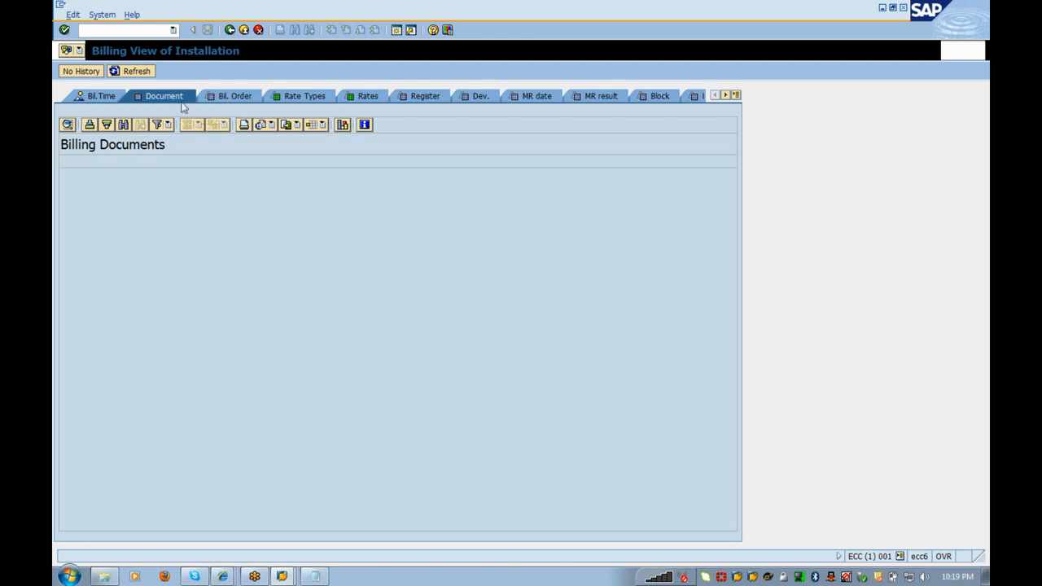
{"action": "left_click", "coordinate": [247, 101]}
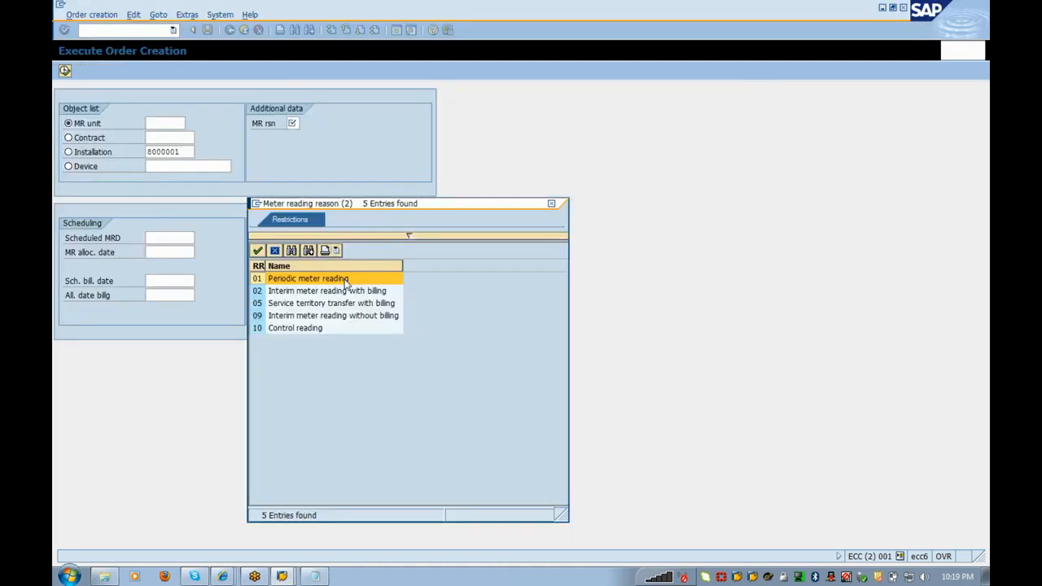
Create orders for installation 8000001 with meter reading reason 01 and the 31.01.2012 schedule record of meter reading unit TATA.
{"action": "double_click", "coordinate": [345, 280]}
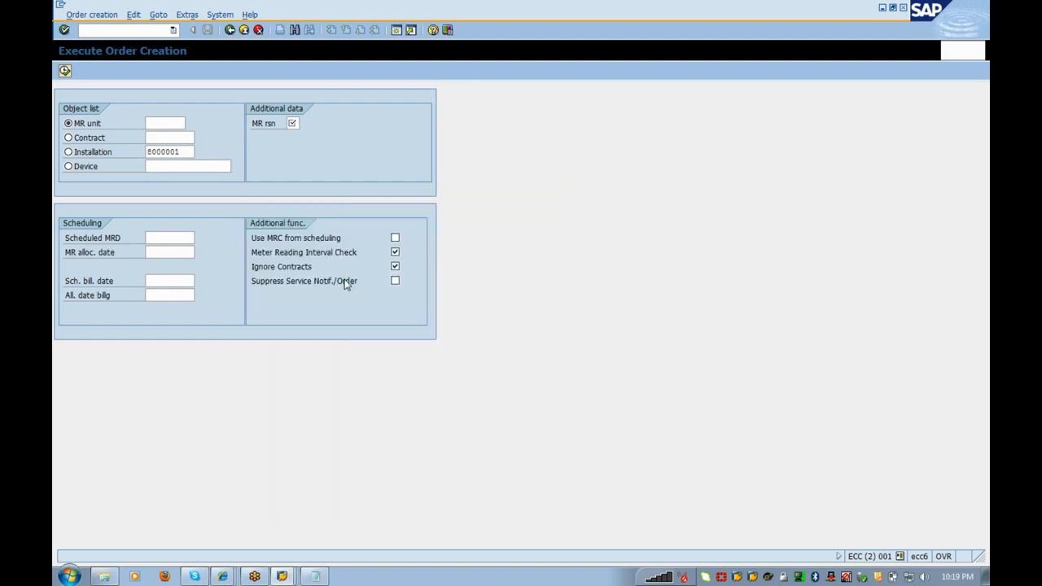
{"action": "left_click", "coordinate": [80, 157]}
{"action": "key", "text": "Return"}
{"action": "key", "text": "F8"}
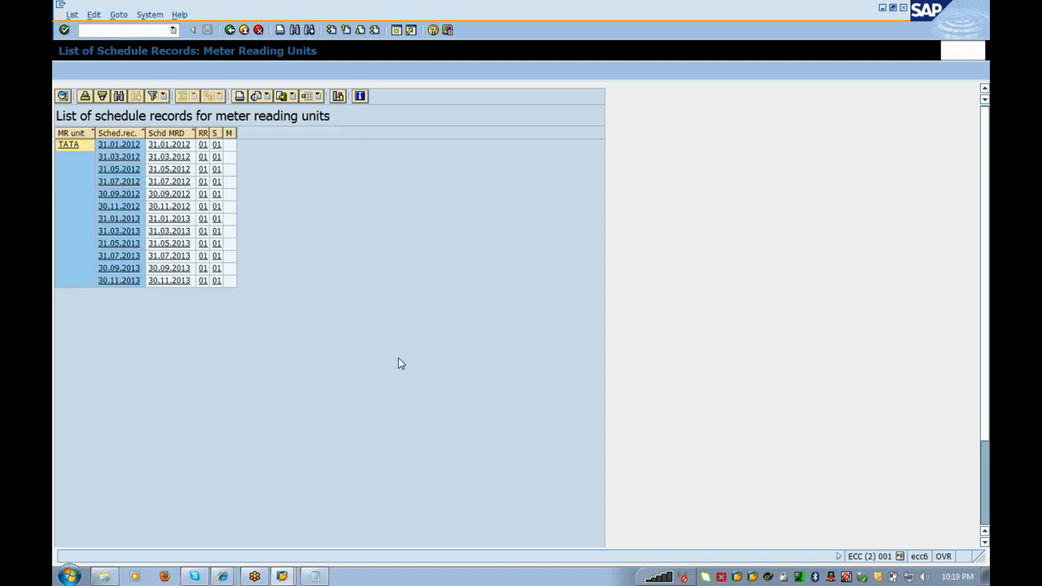
{"action": "left_click", "coordinate": [170, 150]}
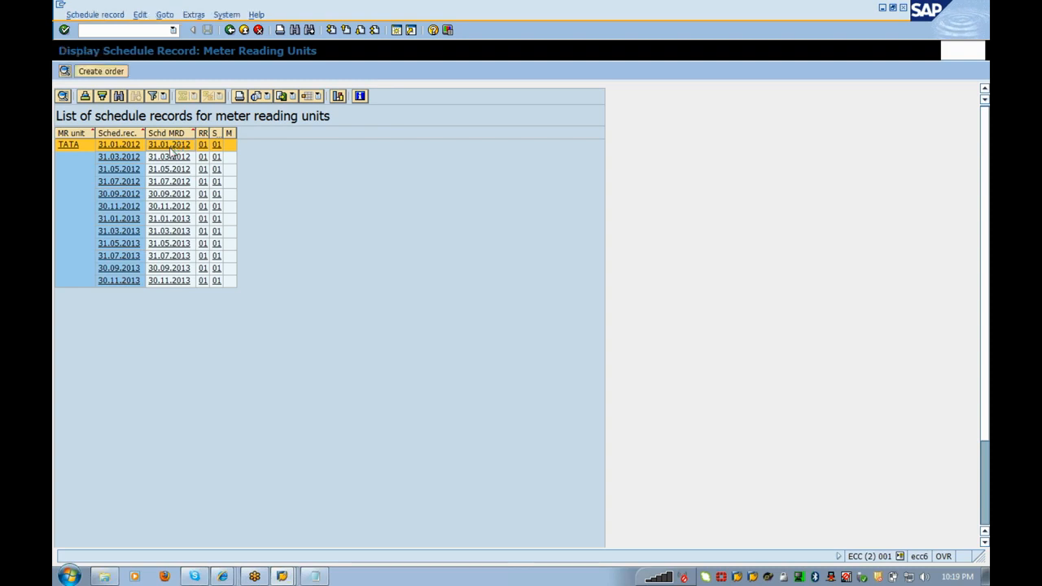
{"action": "left_click", "coordinate": [170, 149]}
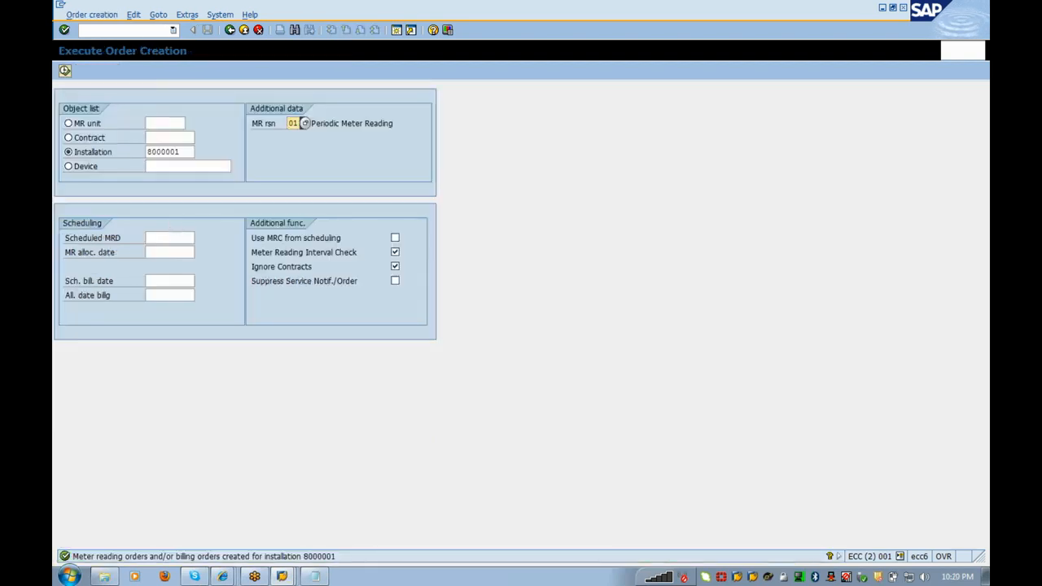
Check the billing orders again in the installation's billing view, and return to the order creation session.
{"action": "key", "text": "alt+Tab"}
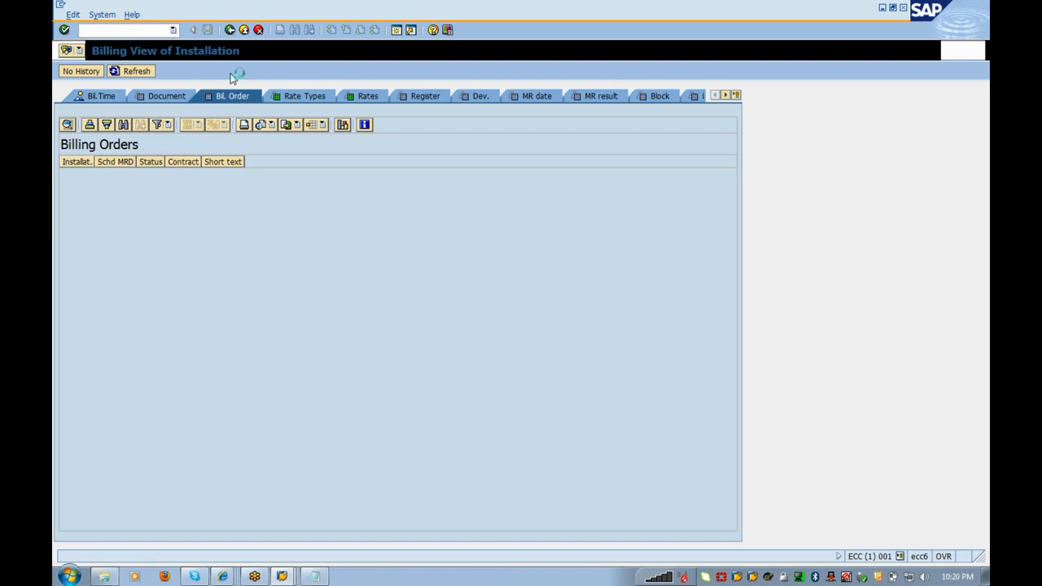
{"action": "left_click", "coordinate": [236, 99]}
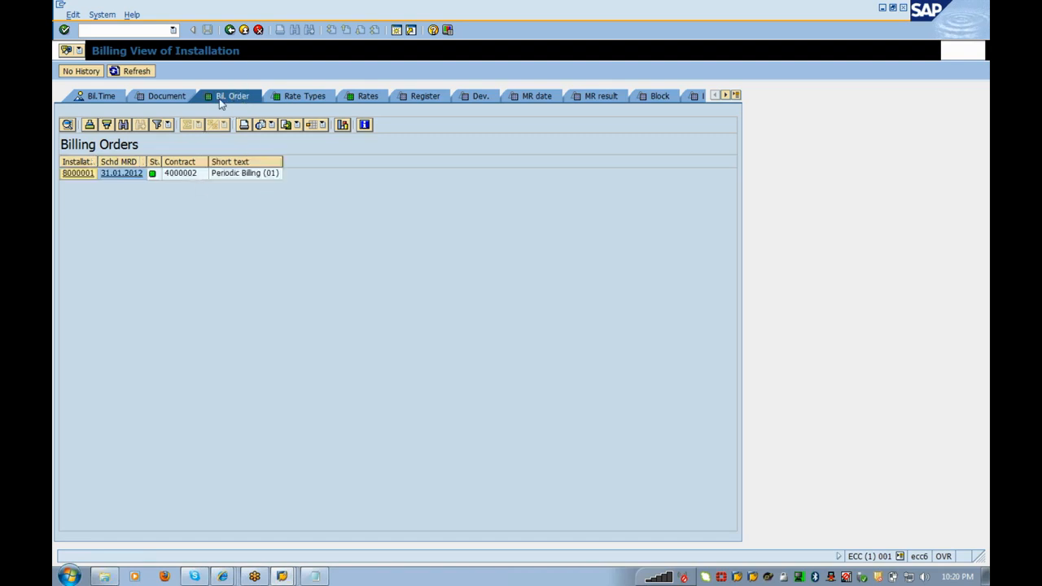
{"action": "key", "text": "alt+Tab"}
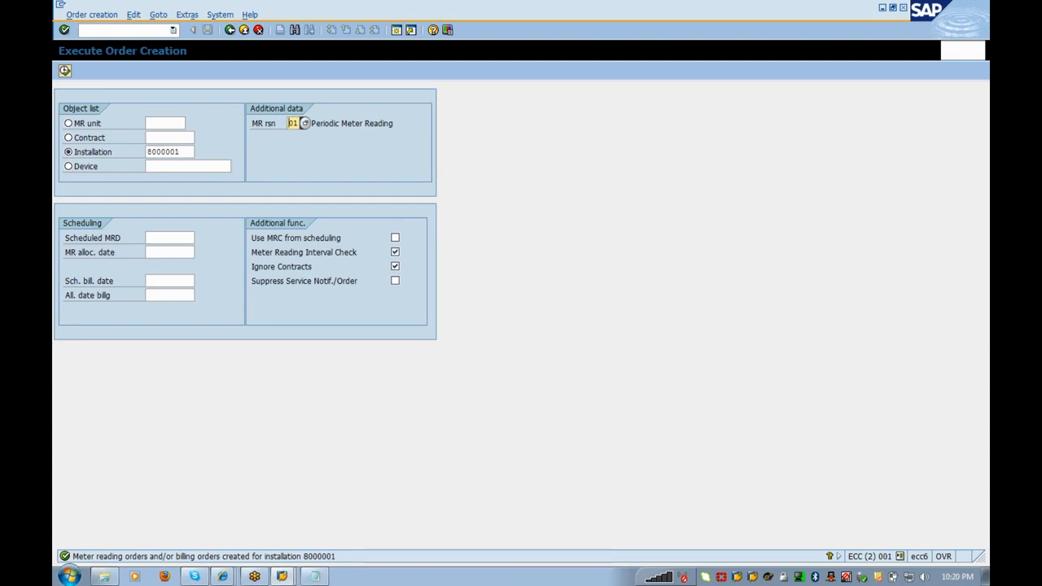
Open the Individual bill transaction and try to run it for installation 8000001 at the Bill processing level.
{"action": "left_click", "coordinate": [140, 30]}
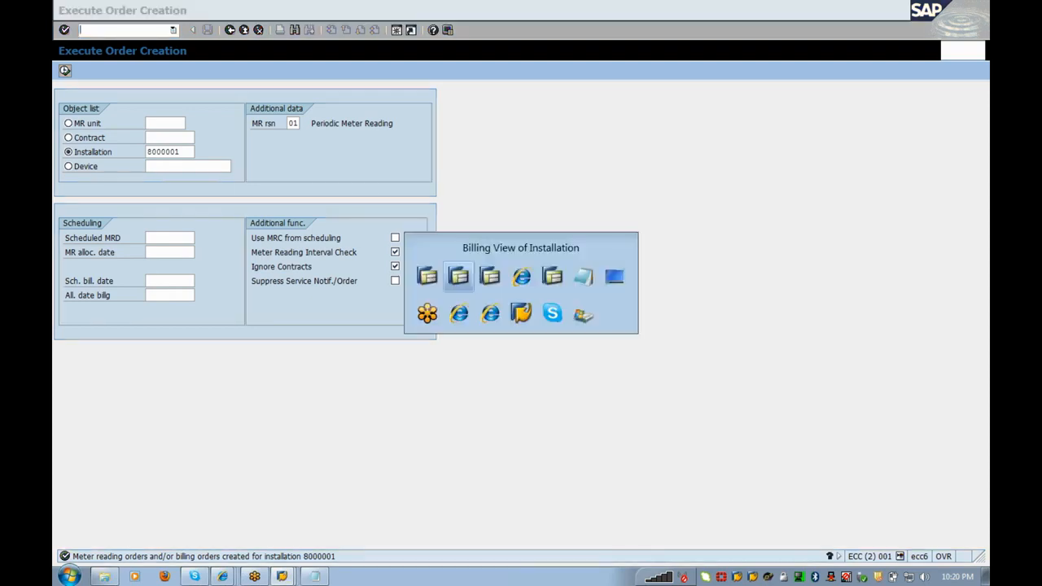
{"action": "key", "text": "alt+Tab"}
{"action": "type", "text": "/n"}
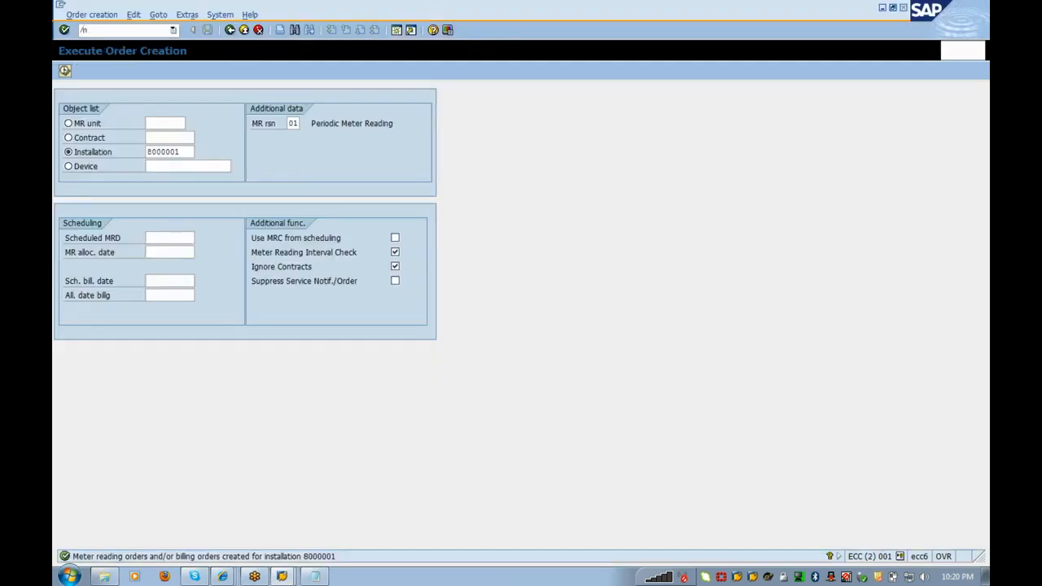
{"action": "type", "text": "easibl"}
{"action": "key", "text": "Return"}
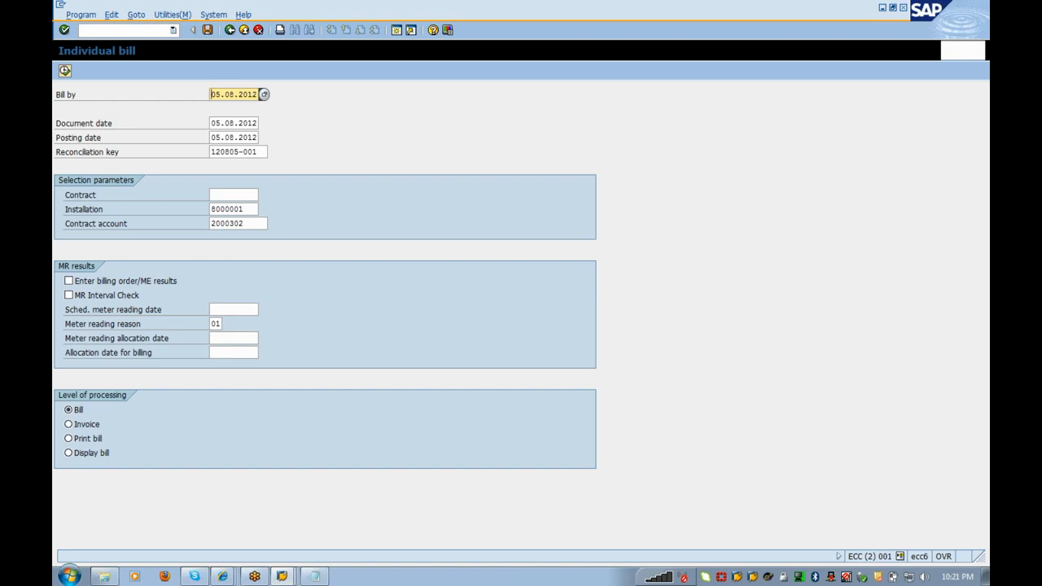
{"action": "key", "text": "F8"}
Open Automatic billing and simulation, choose billing order selection by installation, and list the orders for installation 8000001.
{"action": "type", "text": "/nel28"}
{"action": "key", "text": "Return"}
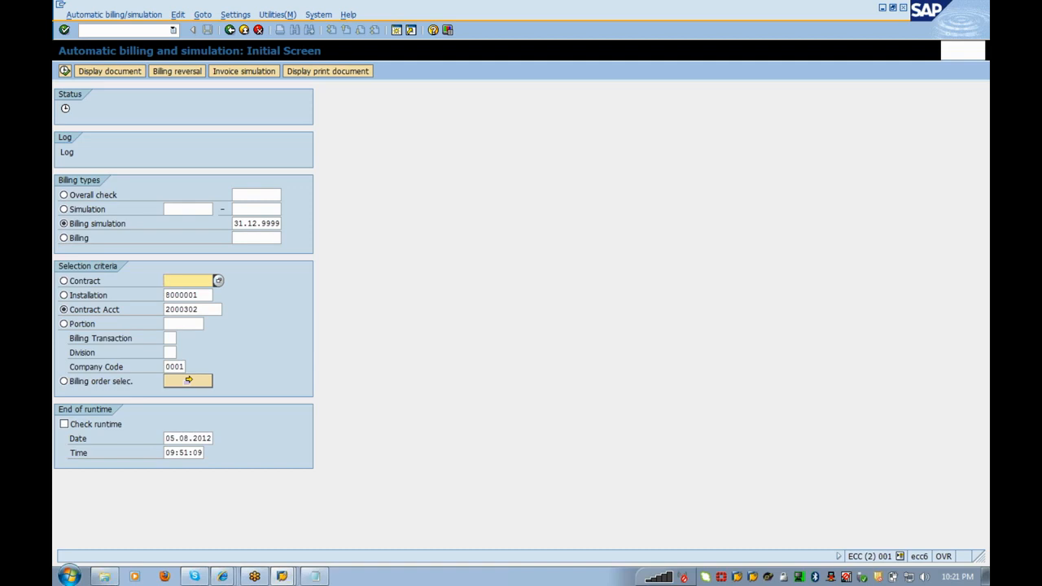
{"action": "left_click", "coordinate": [201, 383]}
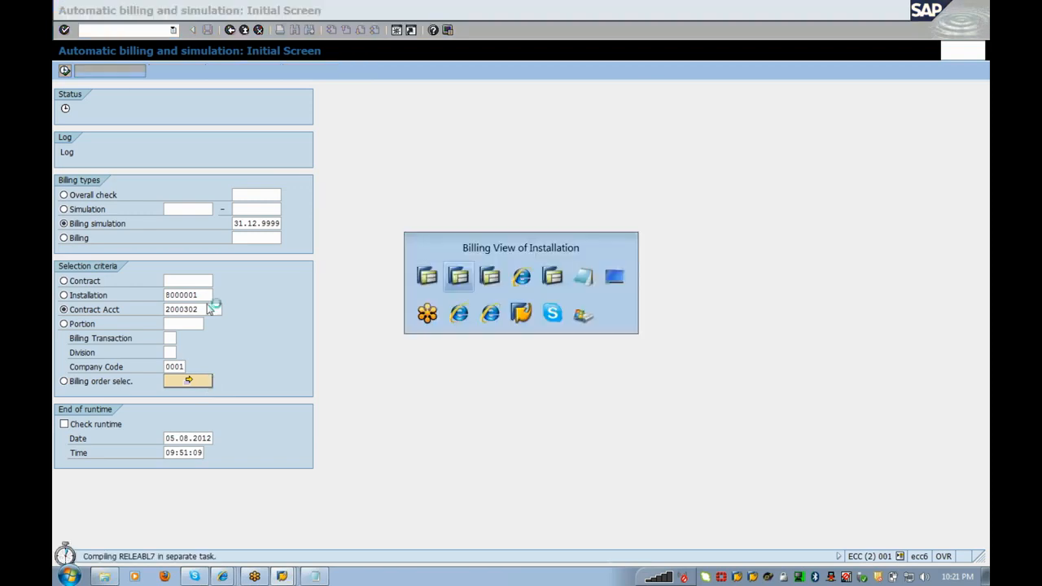
{"action": "key", "text": "alt+Tab"}
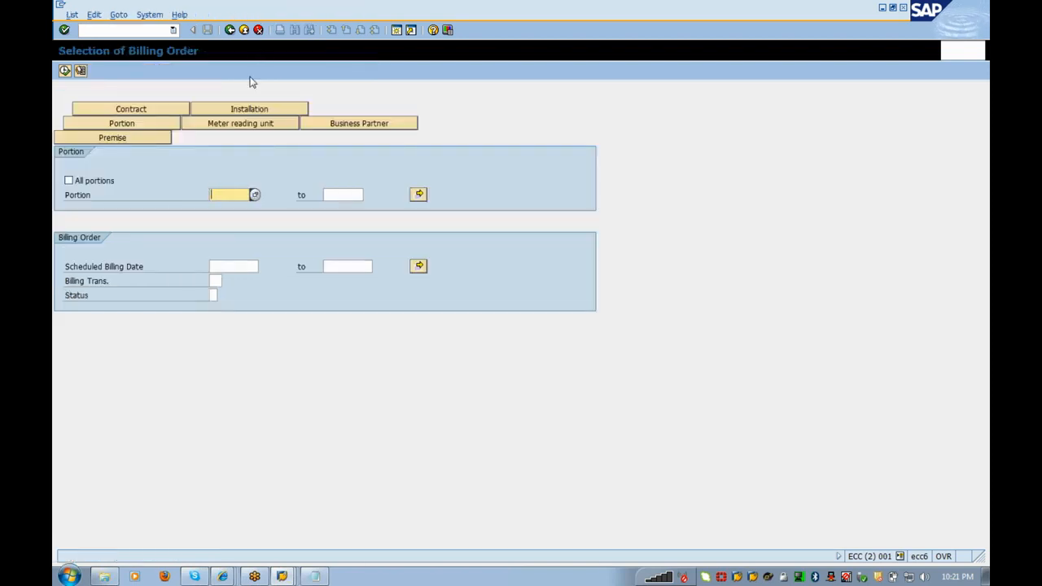
{"action": "left_click", "coordinate": [249, 109]}
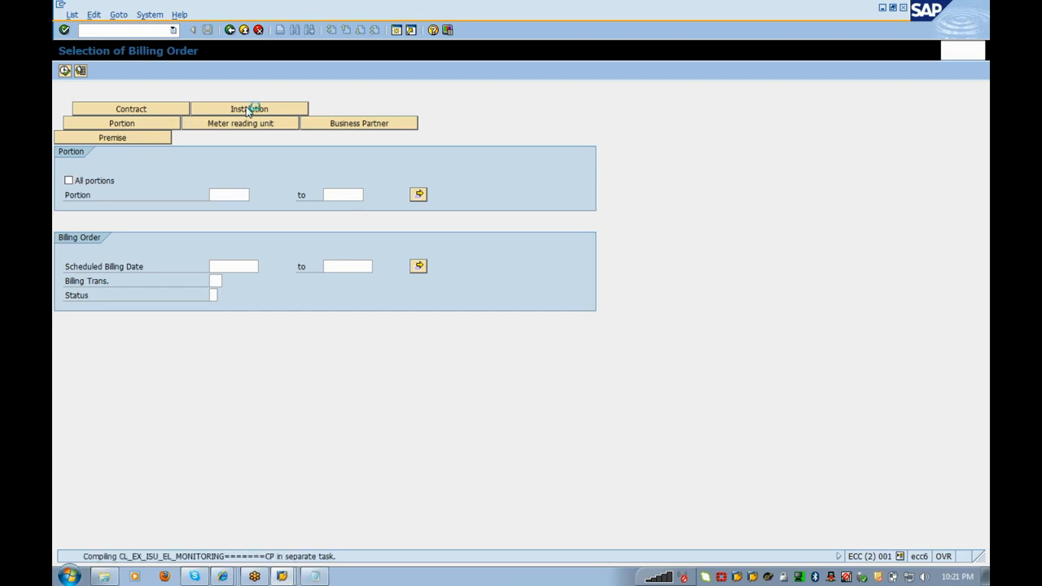
{"action": "left_click", "coordinate": [64, 71]}
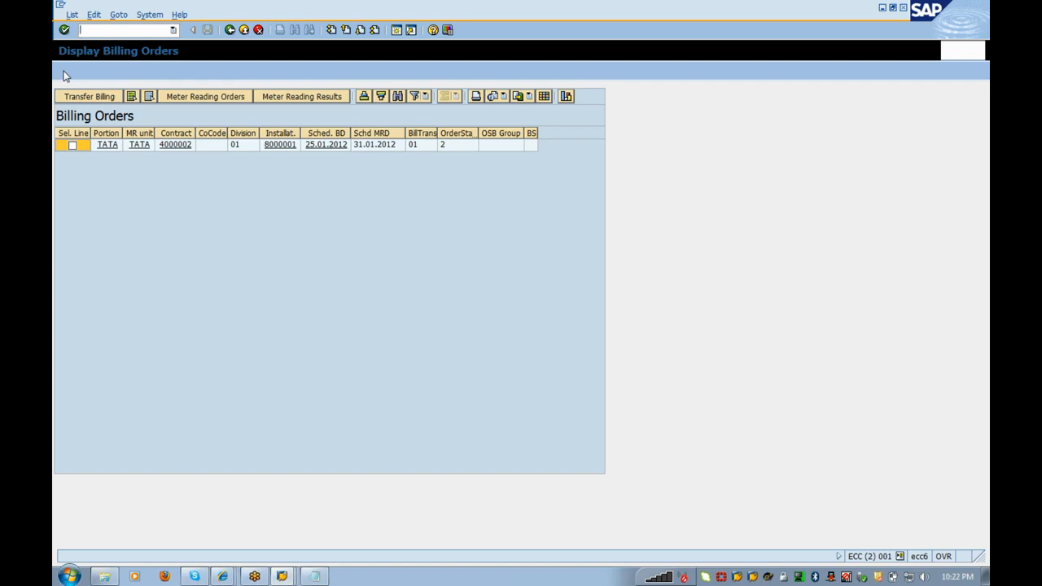
Transfer the listed billing order to billing and run the Billing type with planned billing date 31.01.2012.
{"action": "left_click", "coordinate": [72, 145]}
{"action": "left_click", "coordinate": [89, 99]}
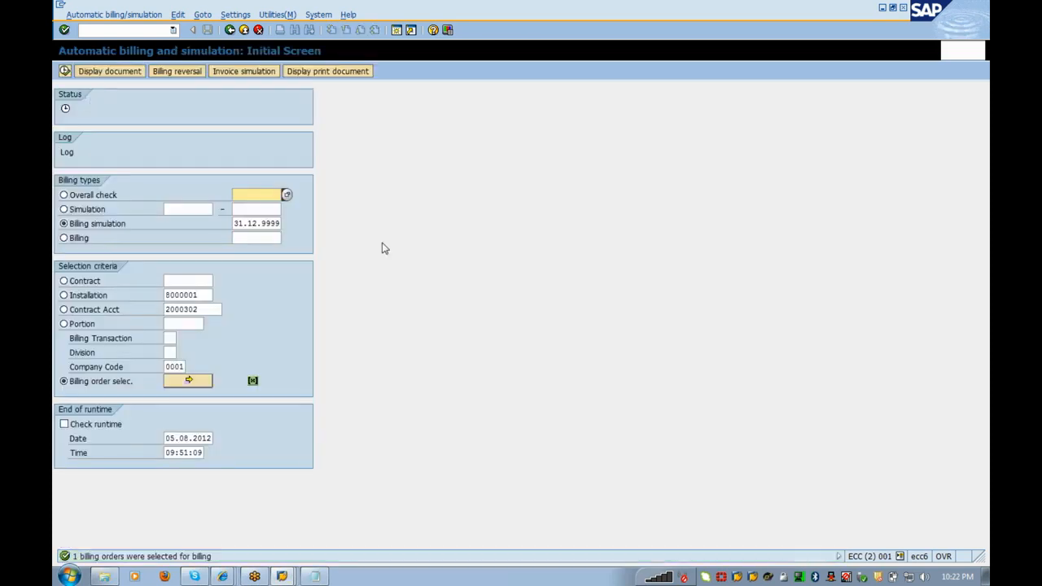
{"action": "left_click", "coordinate": [78, 238]}
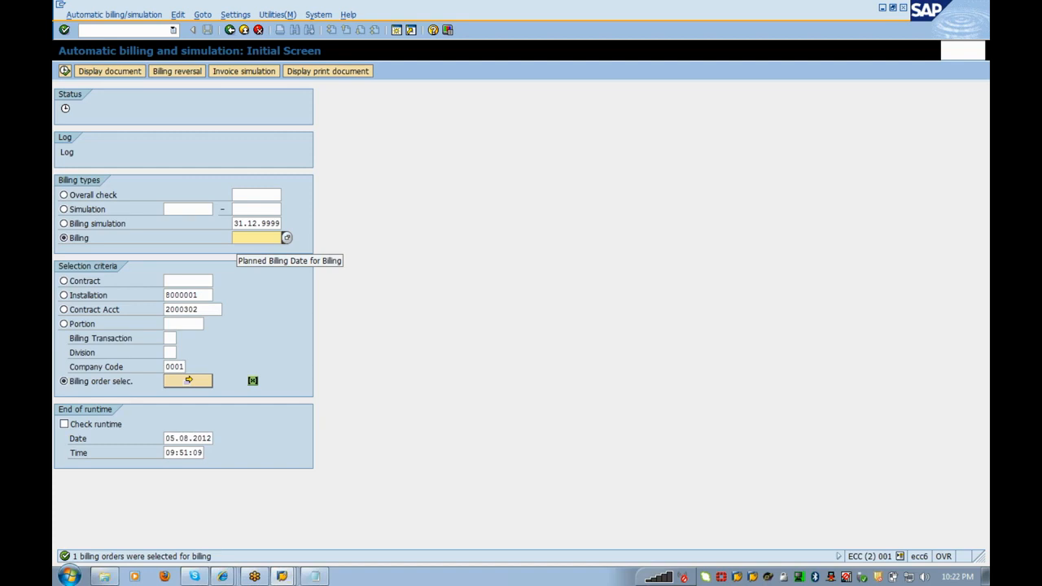
{"action": "type", "text": "31"}
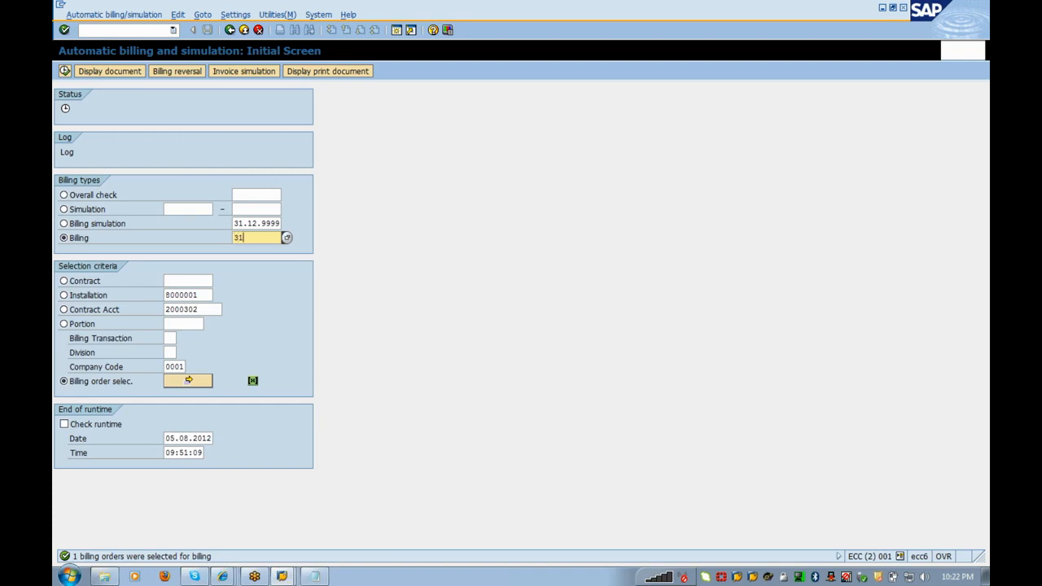
{"action": "type", "text": "012012"}
{"action": "left_click", "coordinate": [64, 72]}
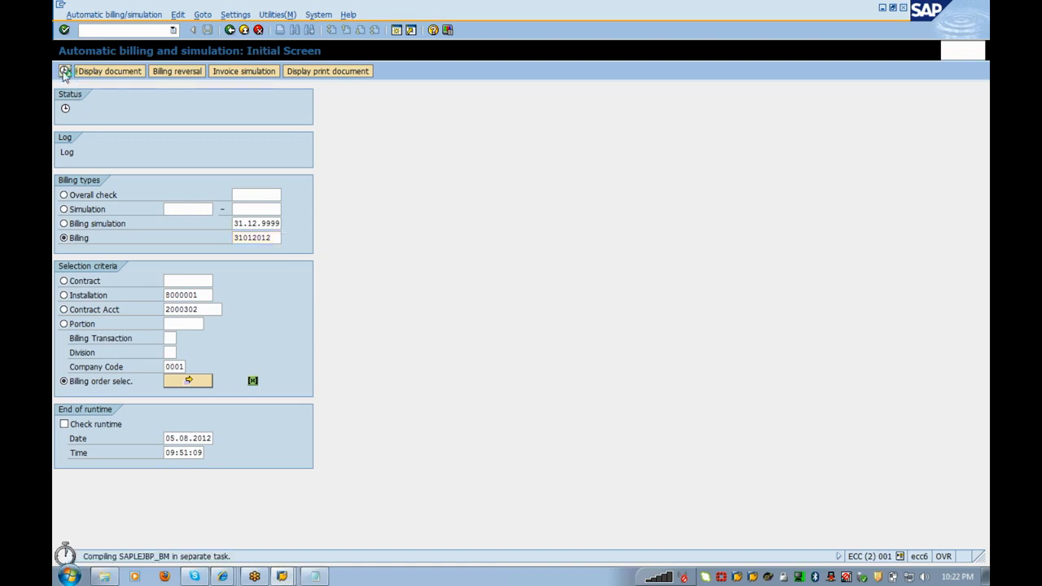
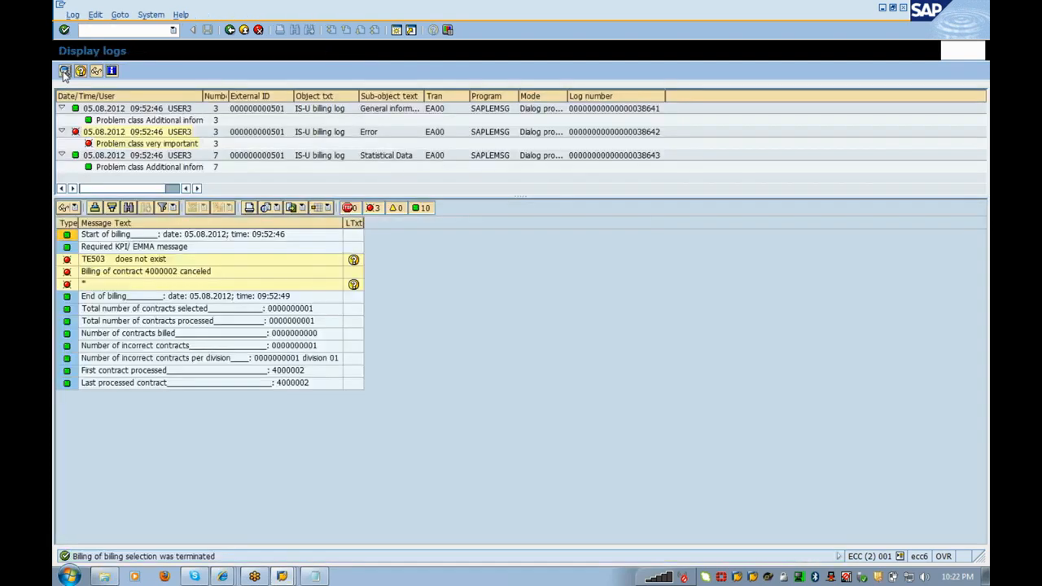
Read the long text of the TE503 error in the billing log, select the table name, and close the text.
{"action": "left_click", "coordinate": [354, 260]}
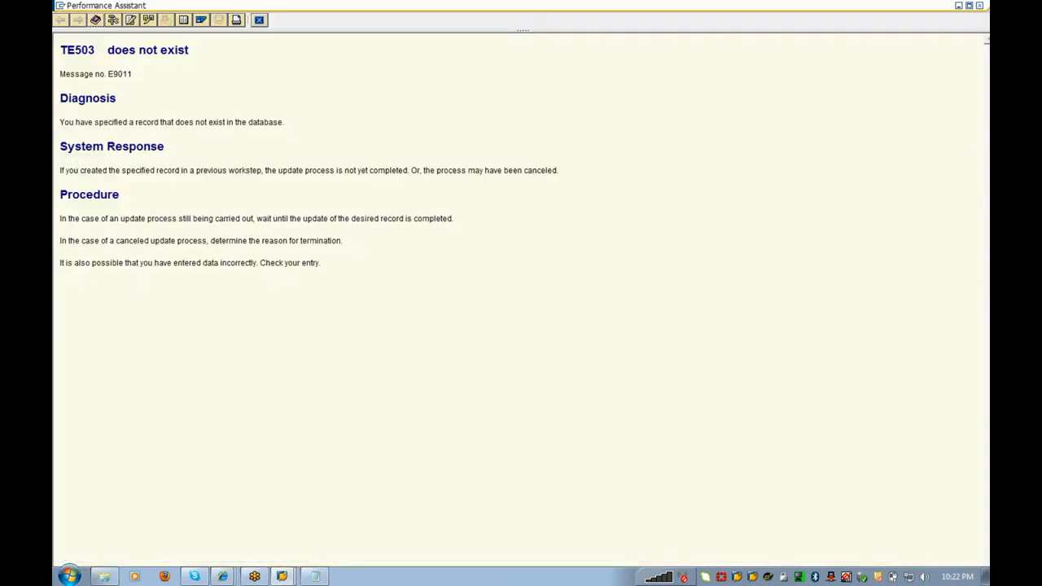
{"action": "left_click_drag", "start_coordinate": [73, 170], "coordinate": [227, 184]}
{"action": "left_click", "coordinate": [228, 188]}
{"action": "left_click_drag", "start_coordinate": [97, 49], "coordinate": [55, 50]}
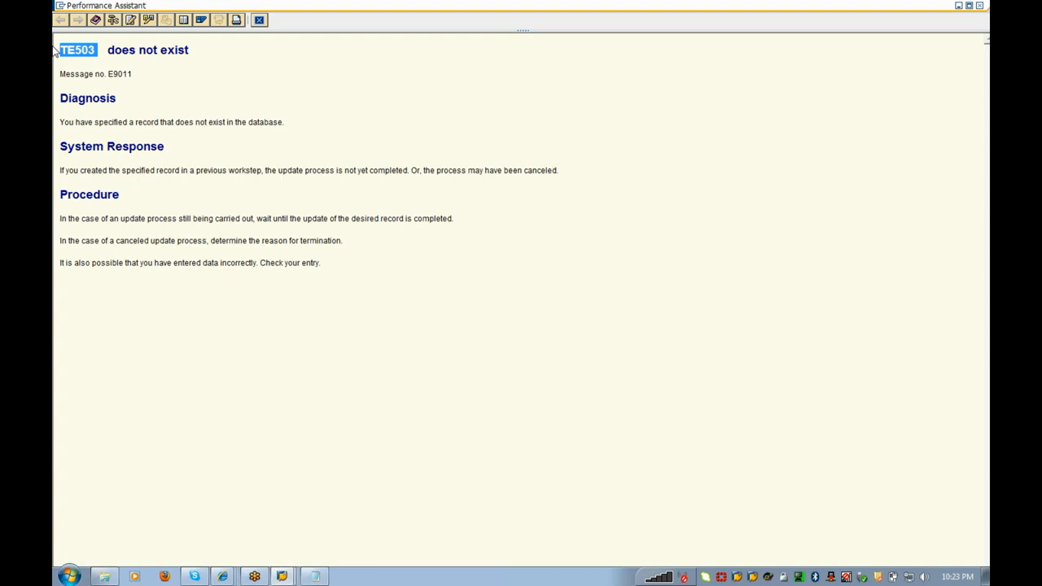
{"action": "left_click", "coordinate": [254, 18]}
Open the Data Browser (SE16) in a new session and check table TE503 for its entries and number of entries.
{"action": "type", "text": "/ose16"}
{"action": "key", "text": "Return"}
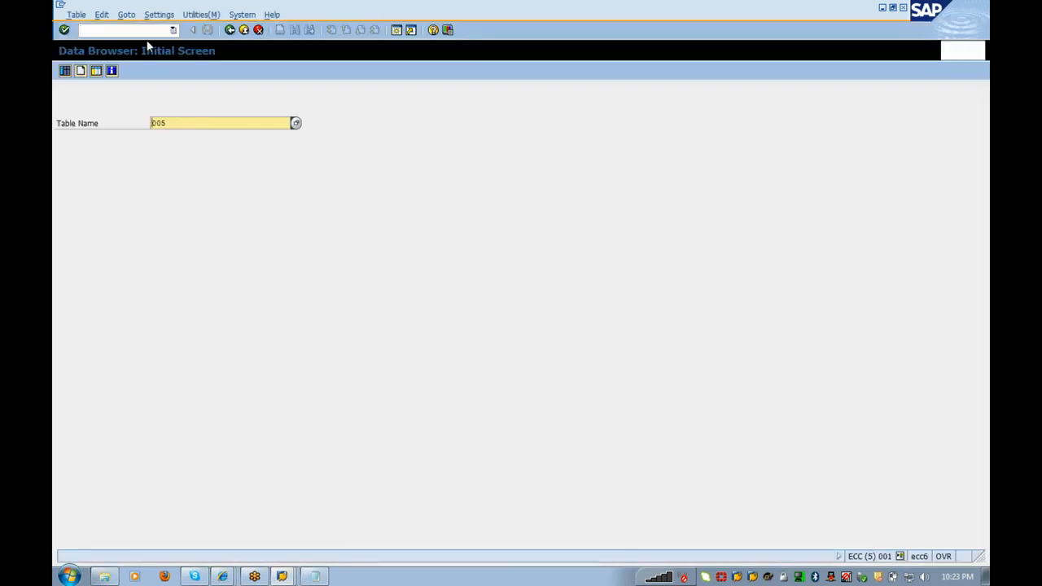
{"action": "type", "text": "TE503"}
{"action": "key", "text": "Return"}
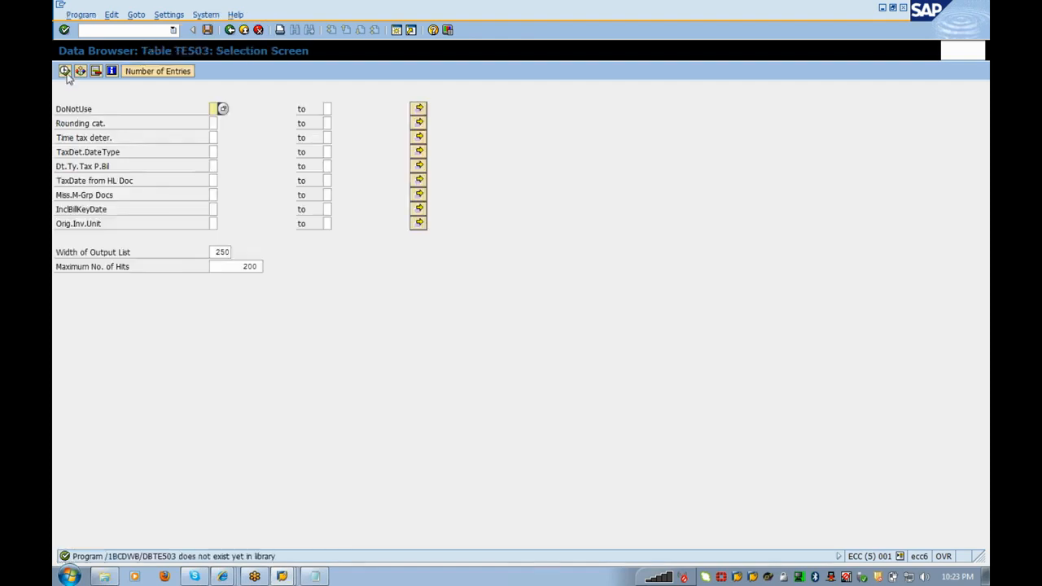
{"action": "left_click", "coordinate": [66, 72]}
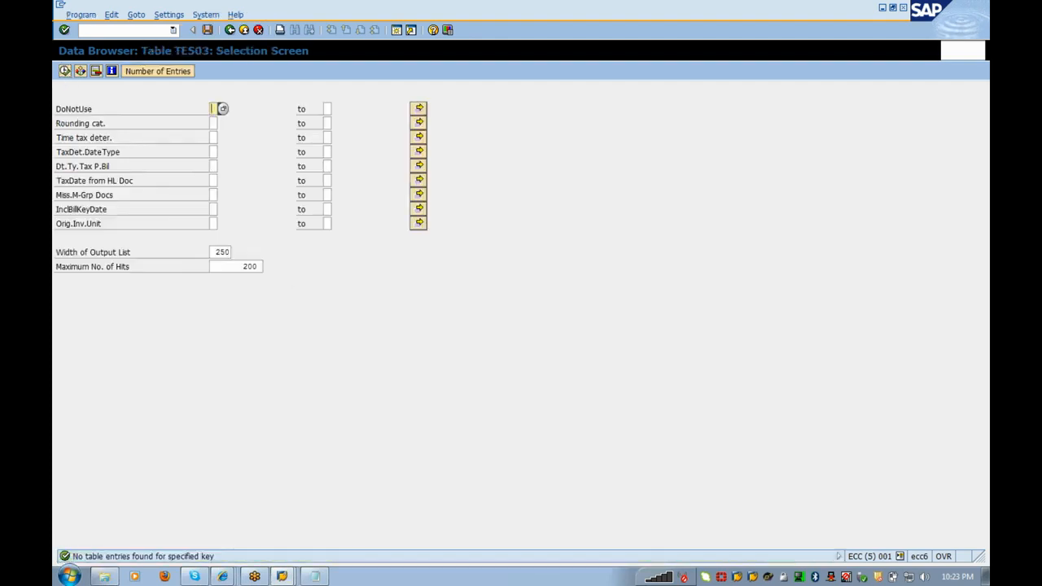
{"action": "left_click", "coordinate": [157, 72]}
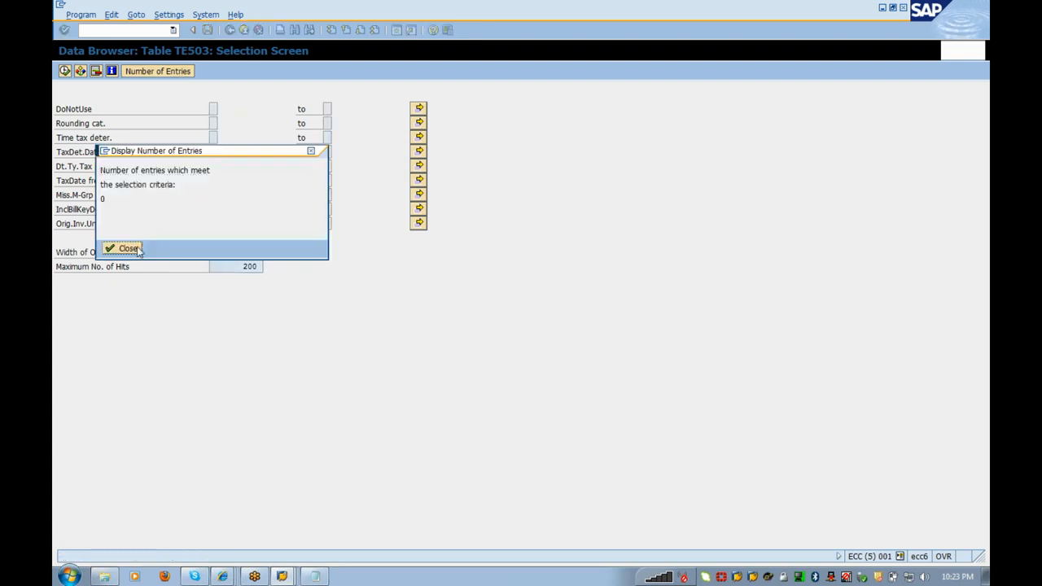
{"action": "left_click", "coordinate": [128, 248]}
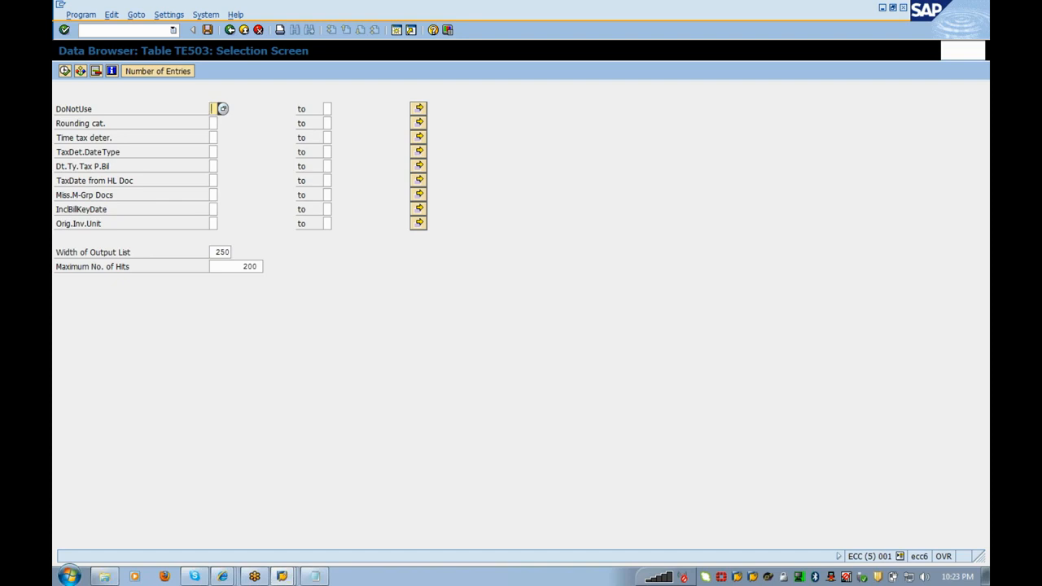
Review the billing log, the installation's billing orders and the country calculation procedure assignment in the open sessions.
{"action": "key", "text": "alt+Tab"}
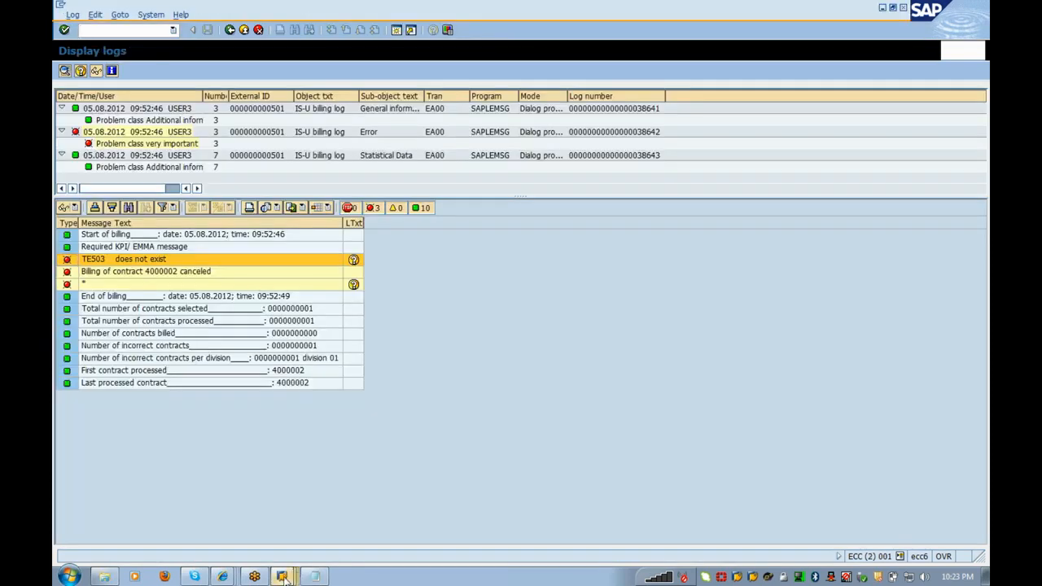
{"action": "left_click", "coordinate": [284, 578]}
{"action": "left_click", "coordinate": [223, 482]}
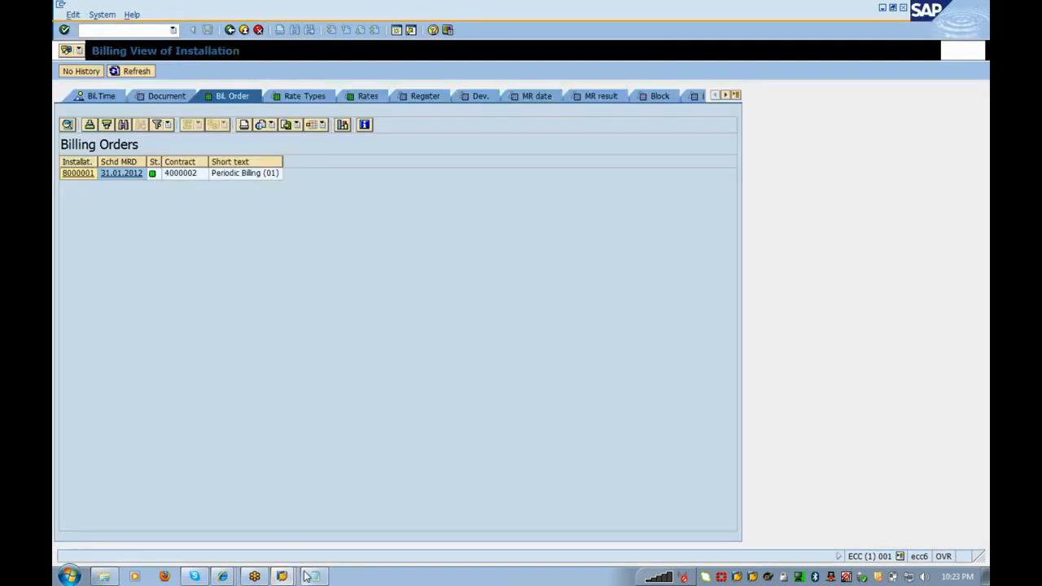
{"action": "left_click", "coordinate": [282, 577]}
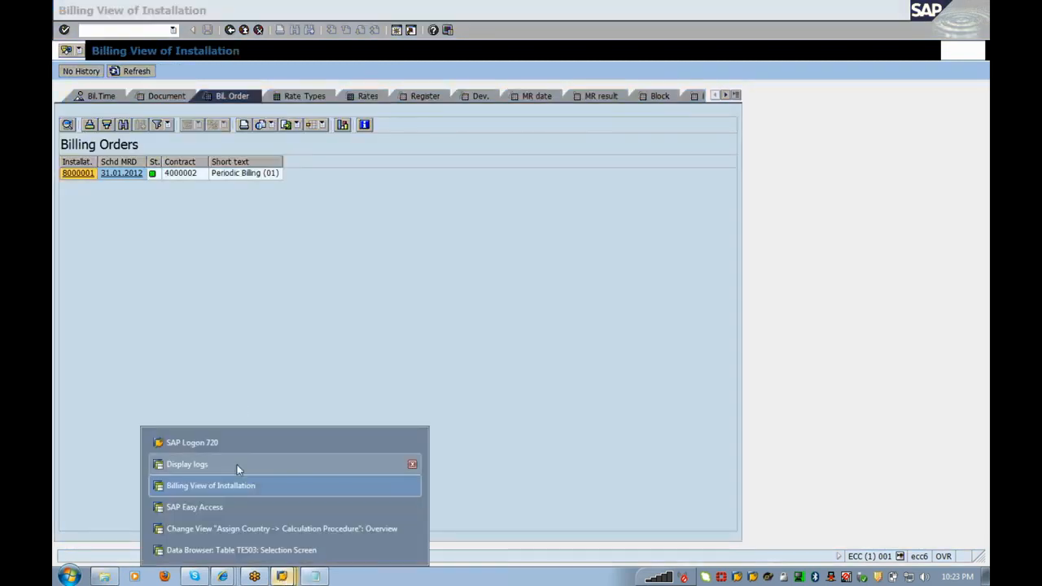
{"action": "left_click", "coordinate": [237, 465]}
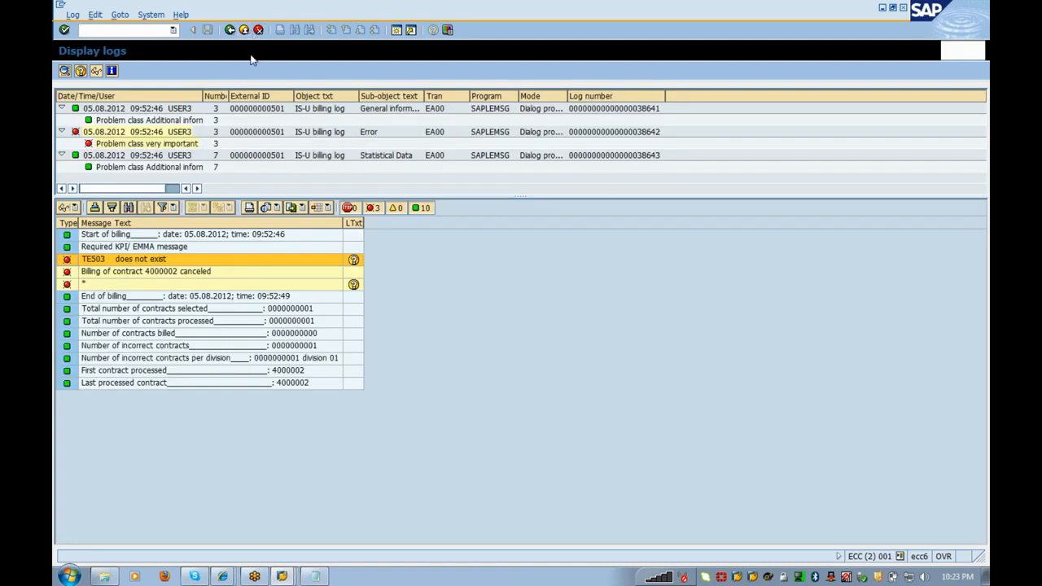
{"action": "left_click", "coordinate": [282, 577]}
{"action": "left_click", "coordinate": [239, 537]}
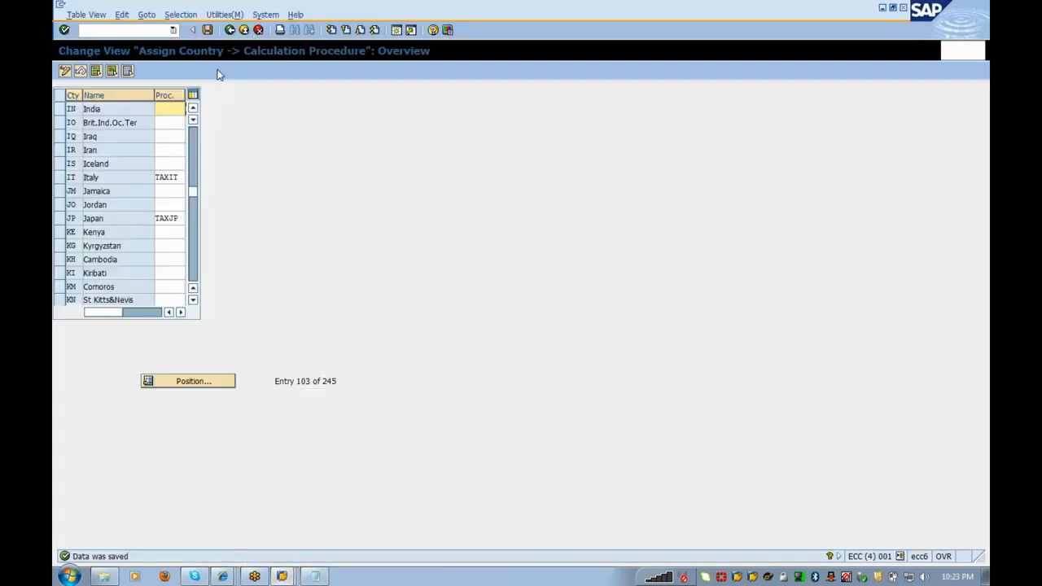
{"action": "key", "text": "alt+Tab"}
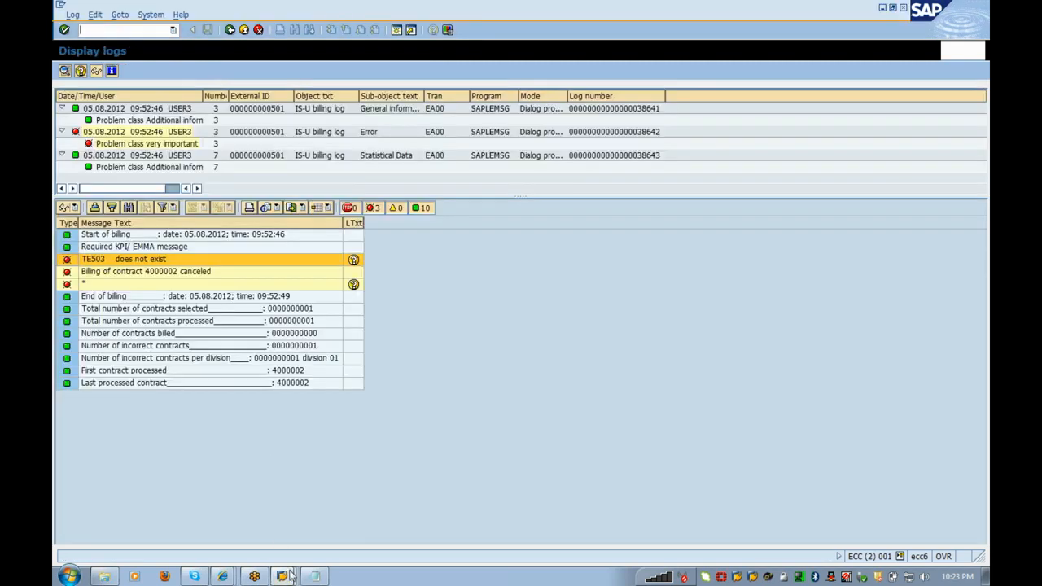
Return to the Data Browser session and reopen the selection screen of table TE503.
{"action": "left_click", "coordinate": [290, 575]}
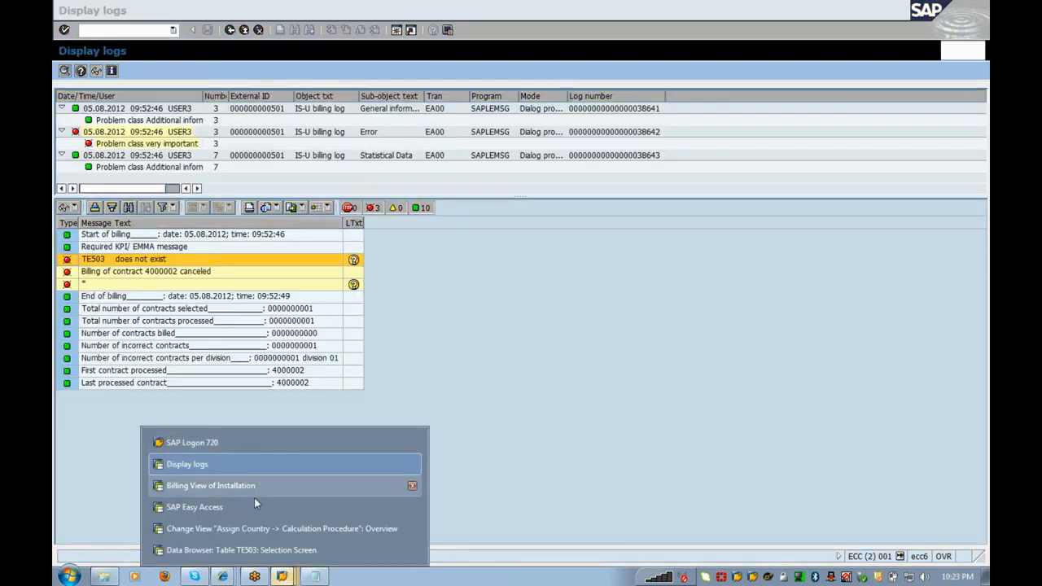
{"action": "left_click", "coordinate": [250, 550]}
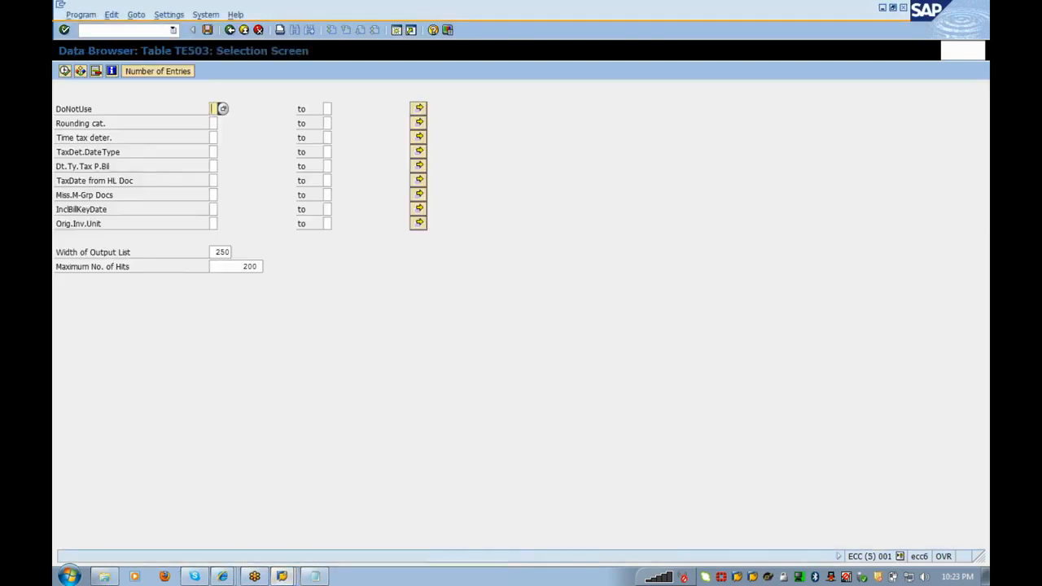
{"action": "left_click", "coordinate": [245, 31]}
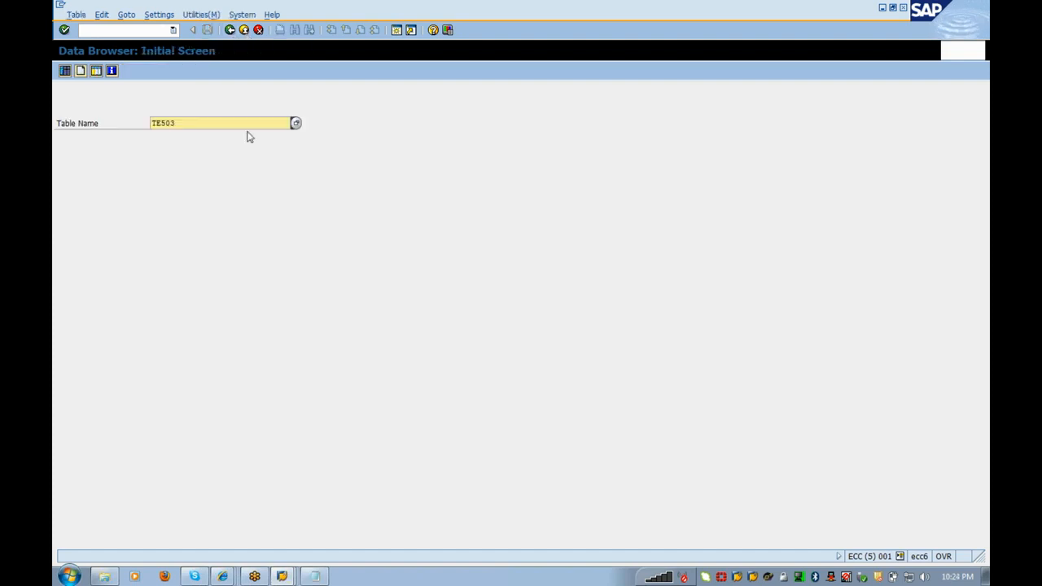
{"action": "key", "text": "Return"}
Go back to the billing log session and read the long text of the TE503 error again.
{"action": "key", "text": "alt+Tab"}
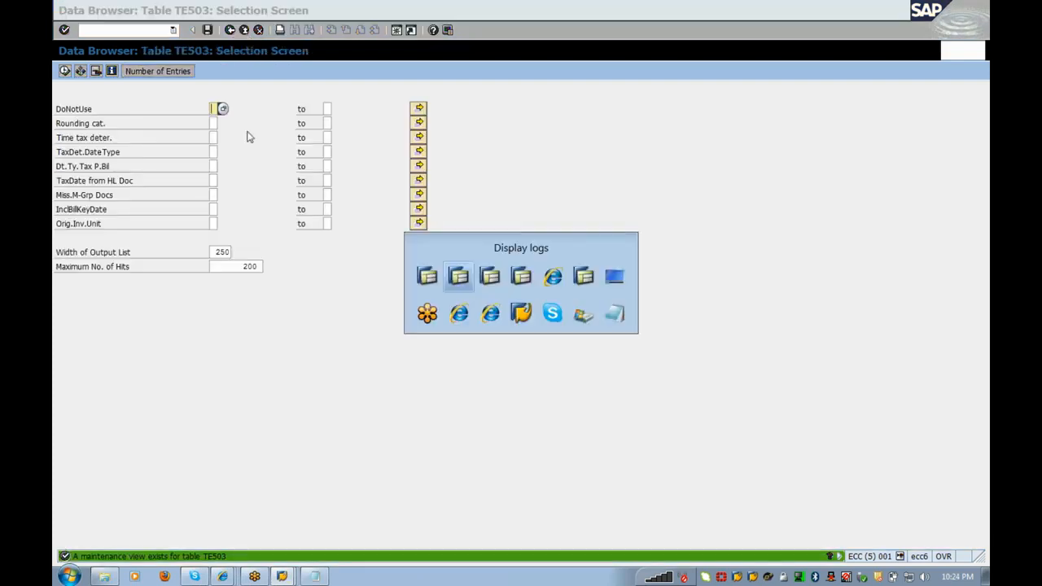
{"action": "left_click", "coordinate": [280, 577]}
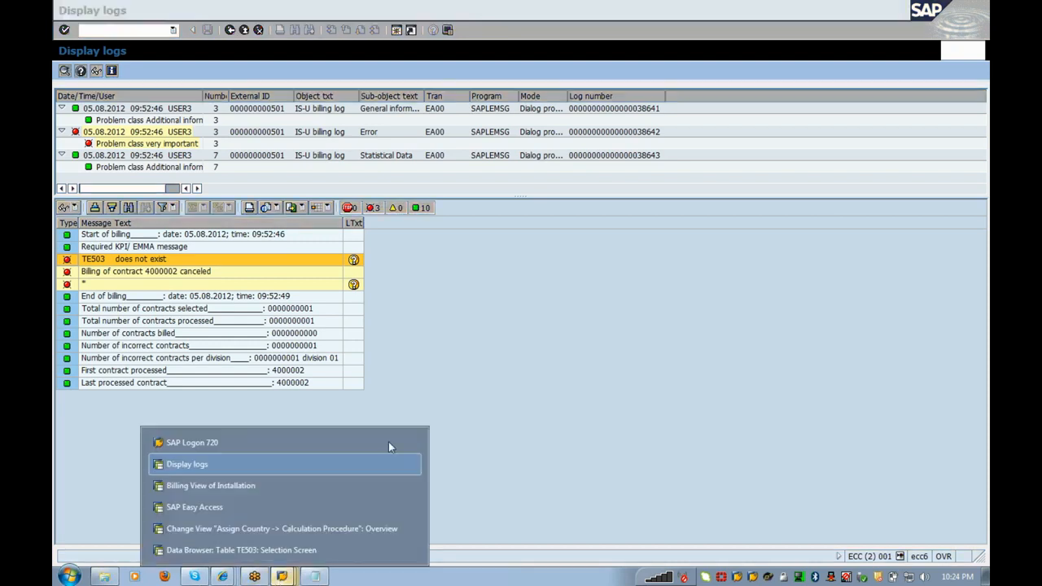
{"action": "left_click", "coordinate": [514, 332]}
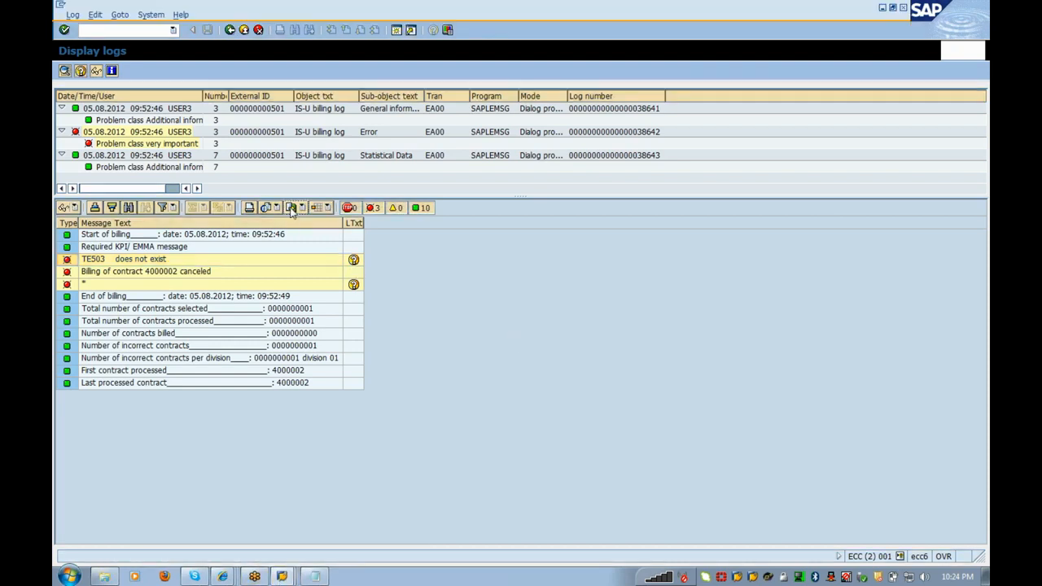
{"action": "left_click", "coordinate": [353, 263]}
{"action": "left_click", "coordinate": [352, 260]}
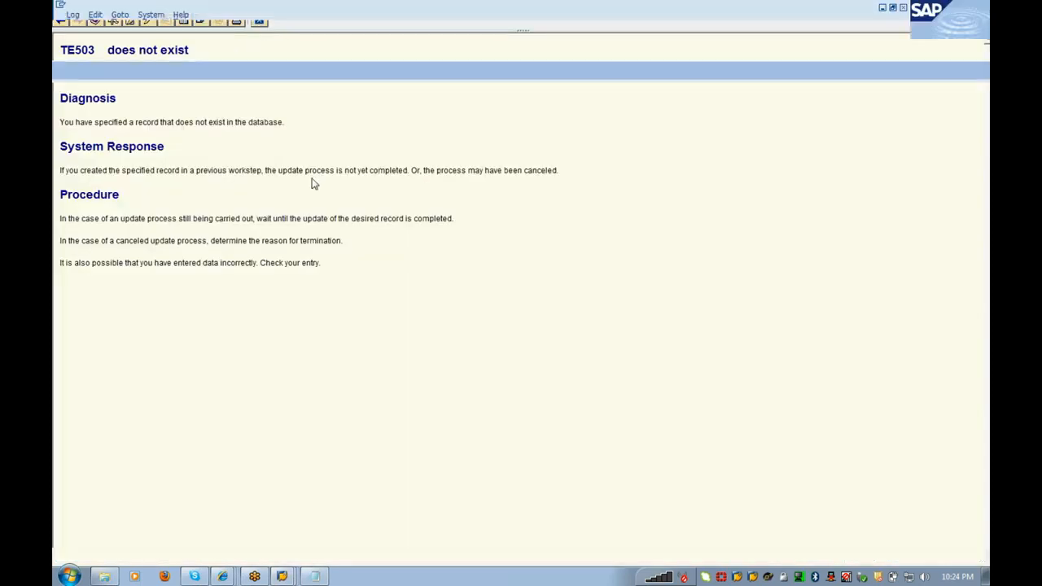
Switch to the country calculation procedure session, leave that view, and open the SAP Reference IMG.
{"action": "key", "text": "alt+Tab"}
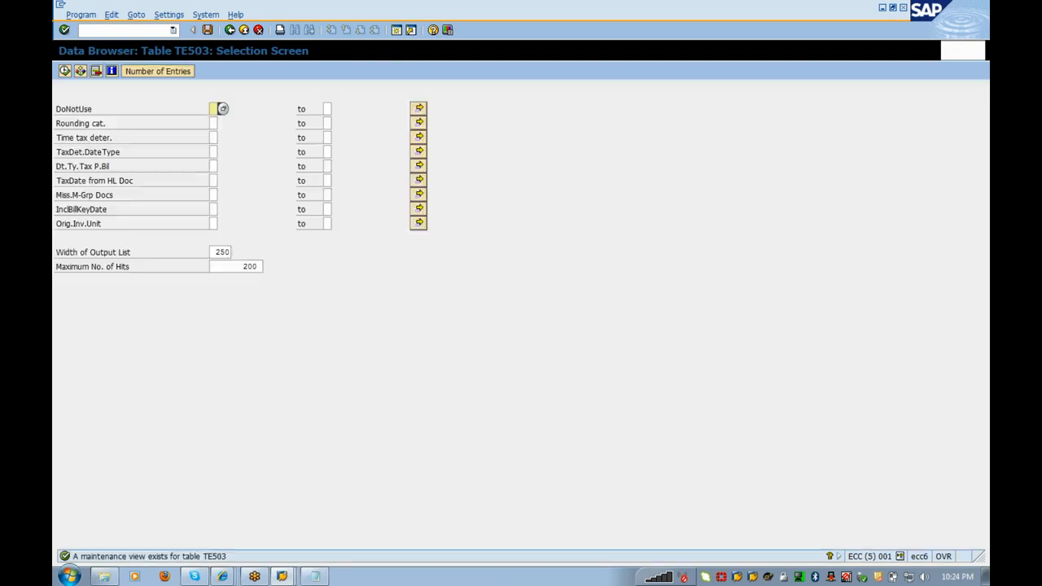
{"action": "key", "text": "alt+Tab"}
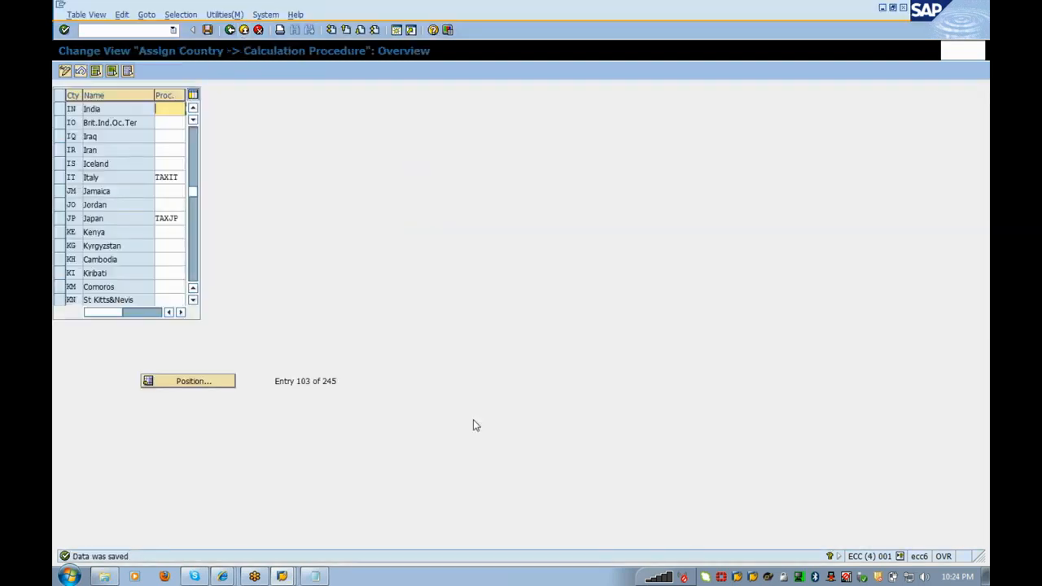
{"action": "mouse_move", "coordinate": [902, 556]}
{"action": "left_click", "coordinate": [244, 31]}
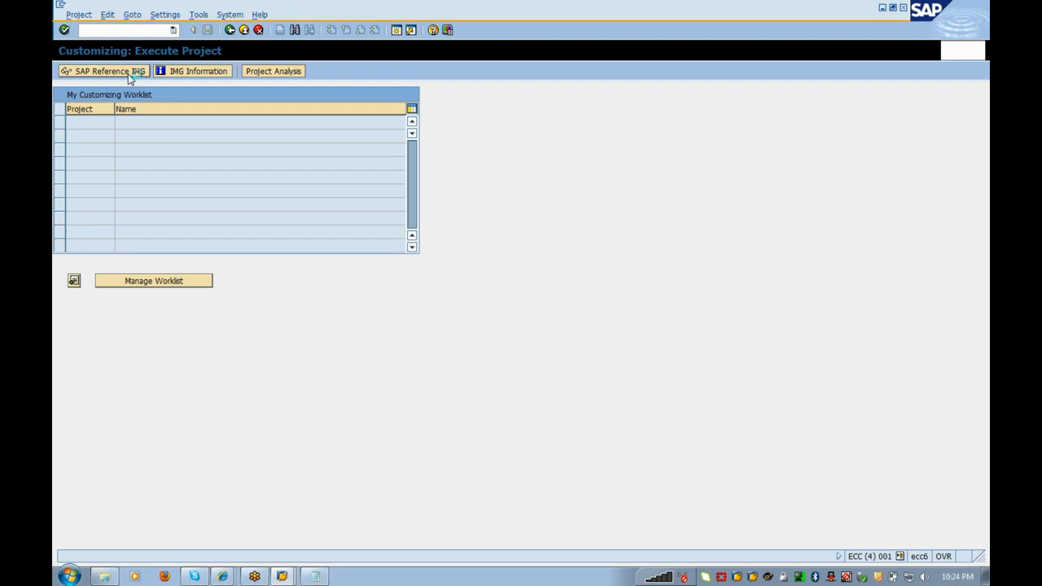
{"action": "left_click", "coordinate": [130, 72]}
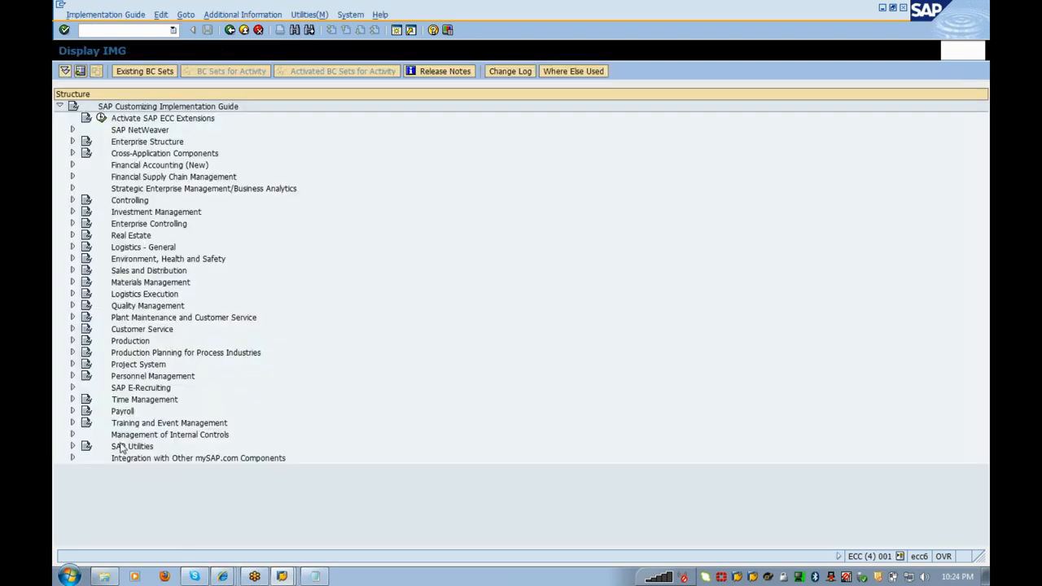
Browse SAP Utilities > Contract Billing > Billing Execution, examining the activities under Structure of Consumption History and Billing Documents.
{"action": "left_click", "coordinate": [121, 447]}
{"action": "double_click", "coordinate": [121, 446]}
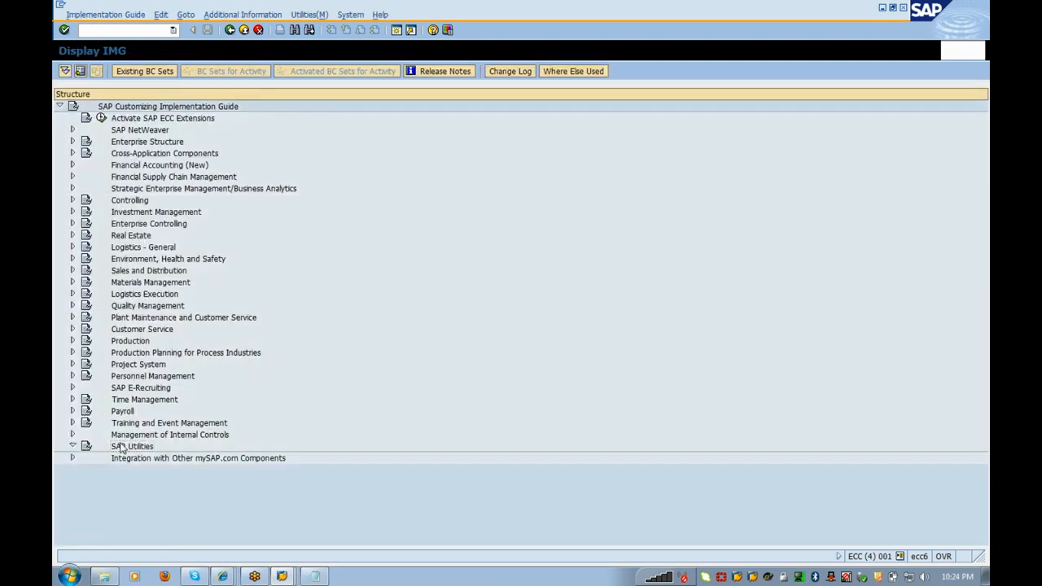
{"action": "double_click", "coordinate": [121, 446]}
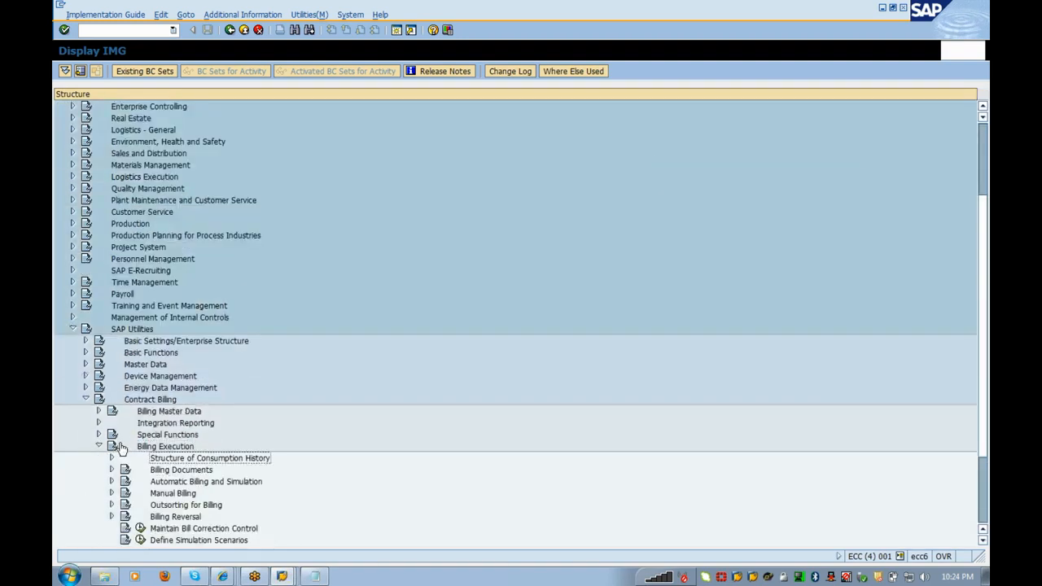
{"action": "key", "text": "Right"}
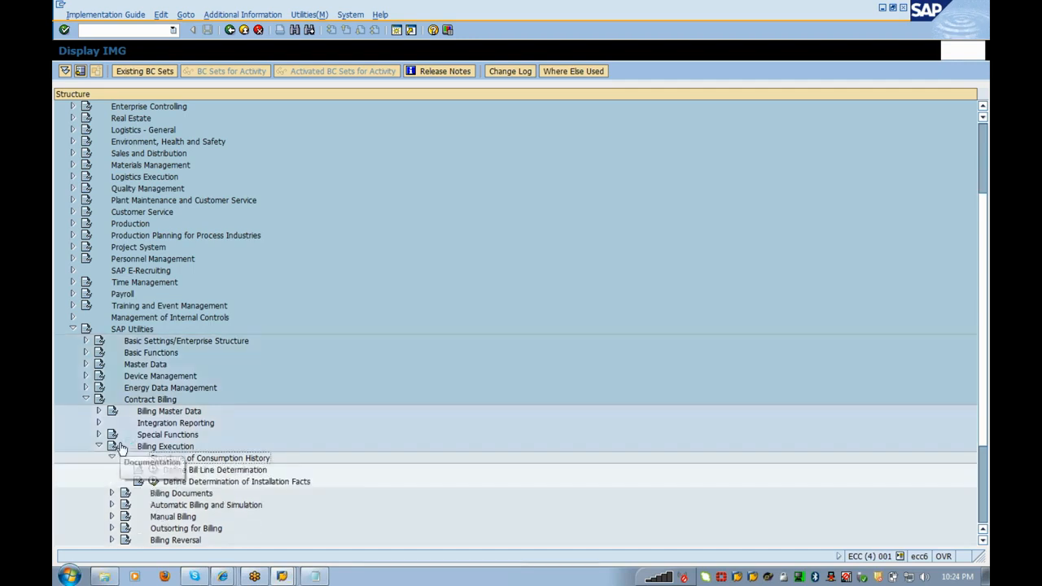
{"action": "key", "text": "Left"}
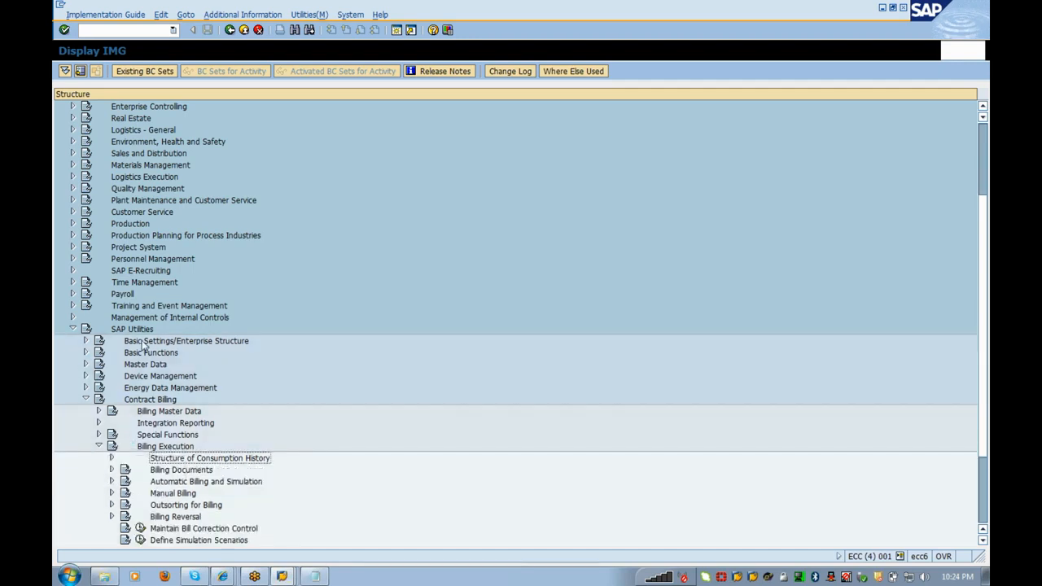
{"action": "key", "text": "Down"}
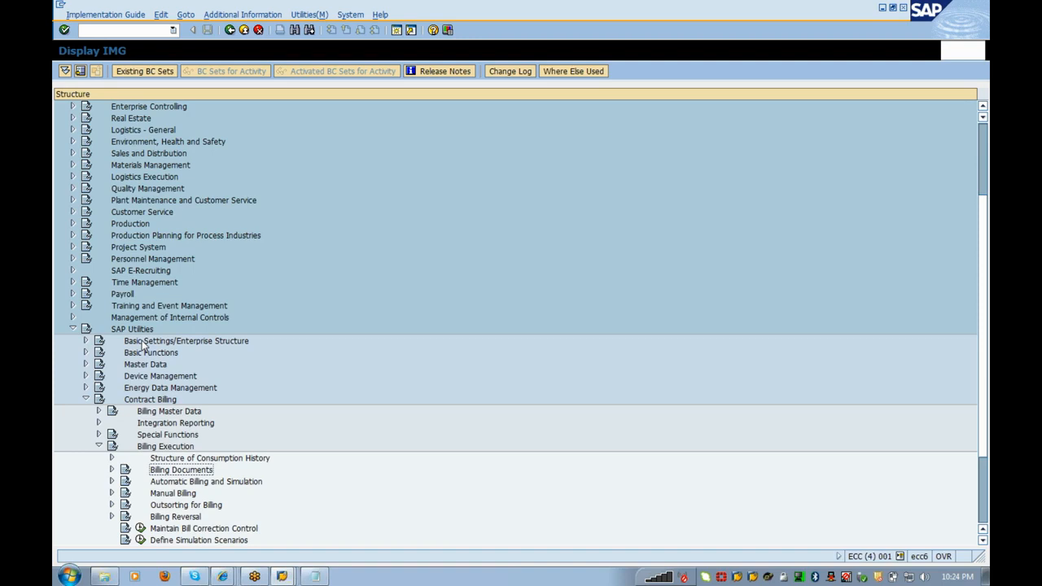
{"action": "key", "text": "Right"}
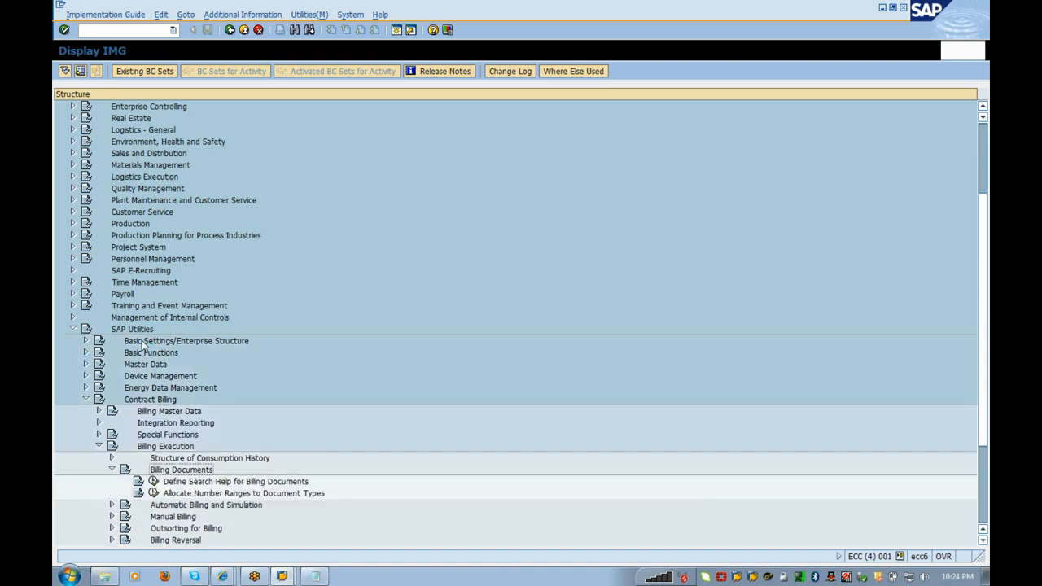
{"action": "key", "text": "Left"}
{"action": "key", "text": "Down"}
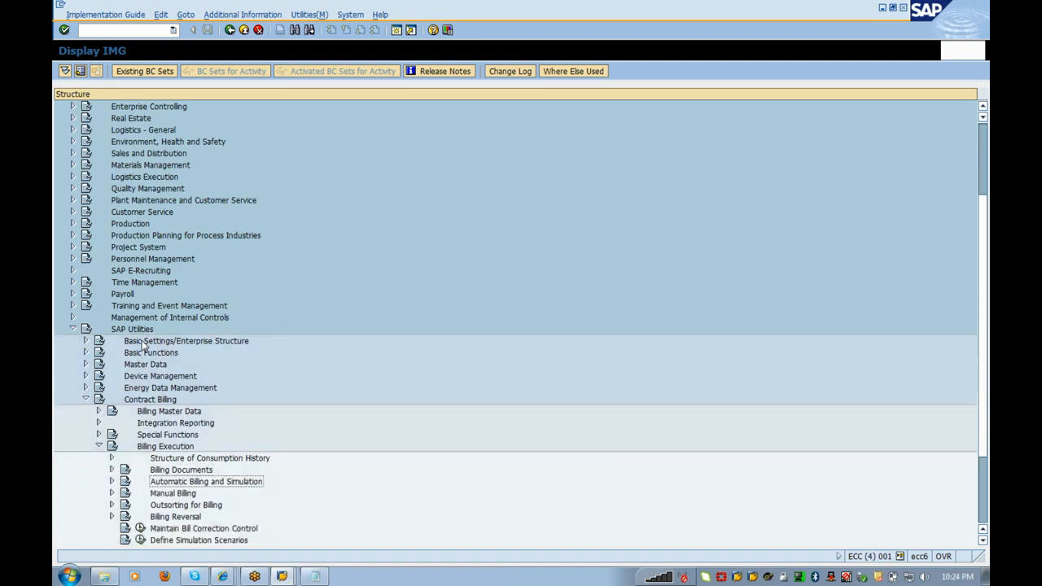
Leave the implementation guide structure and reopen the SAP Reference IMG.
{"action": "left_click", "coordinate": [99, 447]}
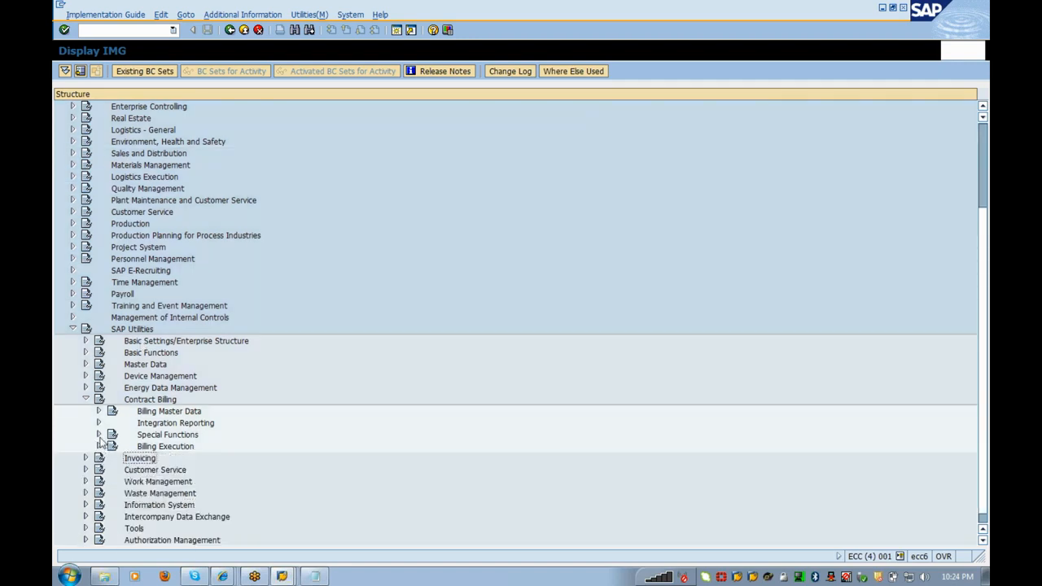
{"action": "left_click", "coordinate": [100, 447]}
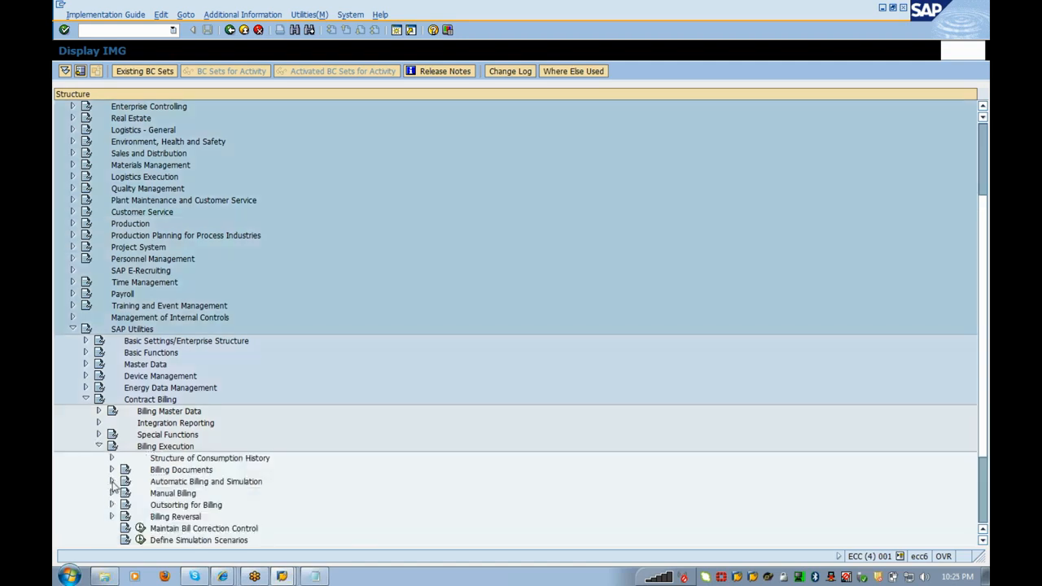
{"action": "left_click", "coordinate": [192, 483]}
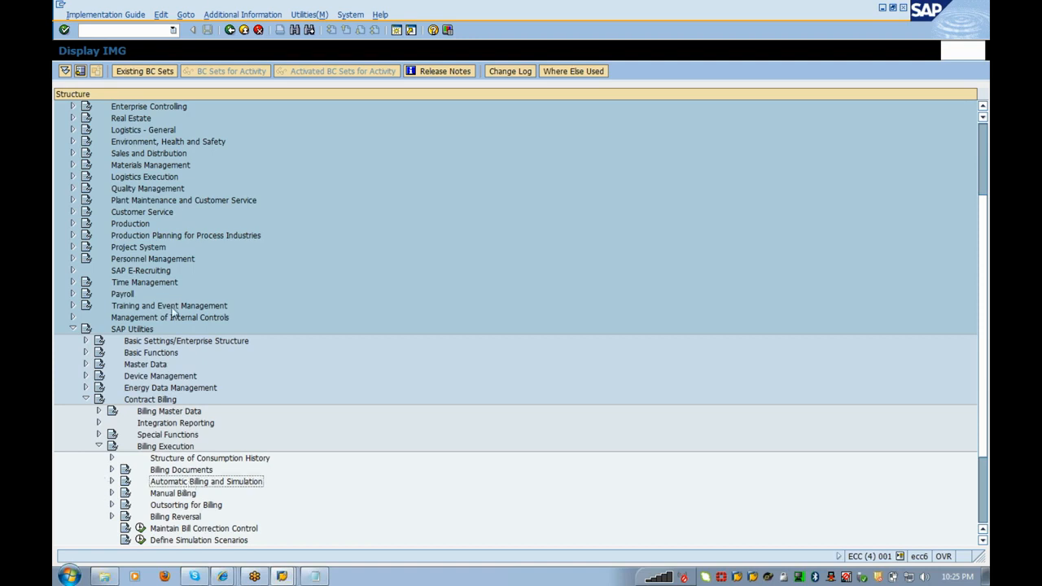
{"action": "left_click", "coordinate": [244, 30]}
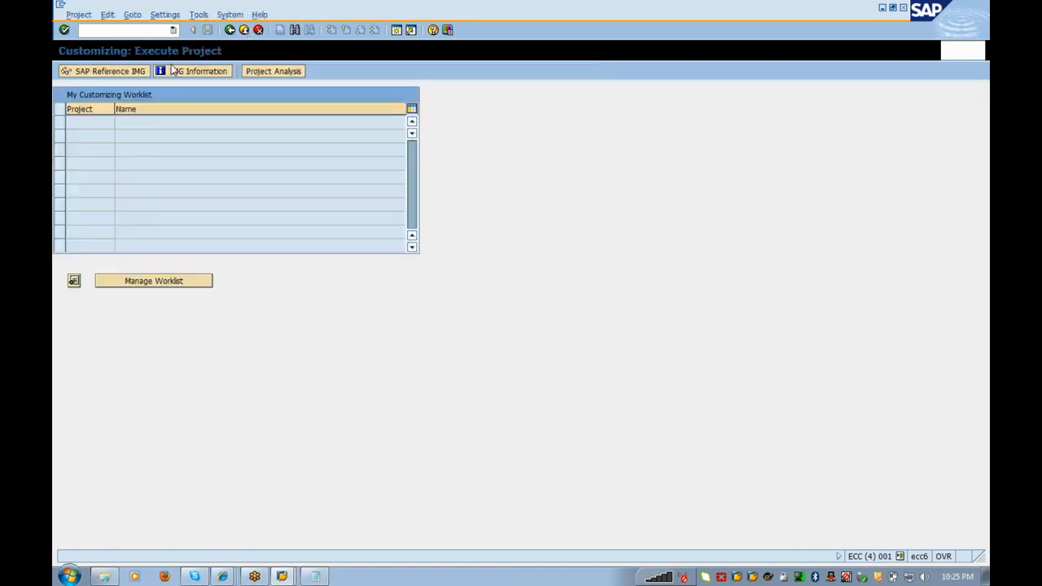
{"action": "left_click", "coordinate": [114, 72]}
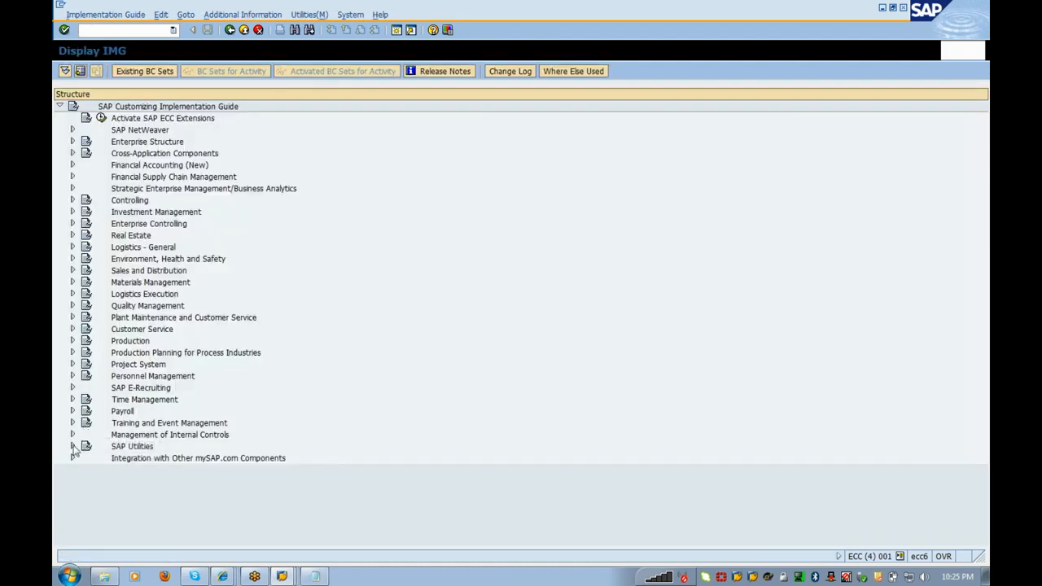
Expand SAP Utilities > Contract Billing > Billing Execution > Automatic Billing and Simulation, including its Billing Blocks node.
{"action": "left_click", "coordinate": [72, 446]}
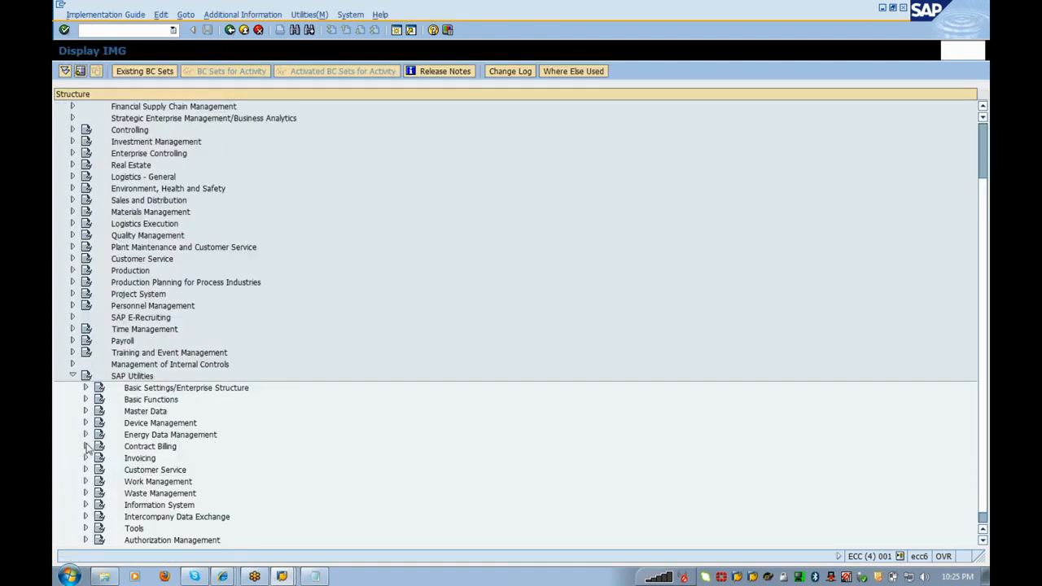
{"action": "left_click", "coordinate": [86, 446]}
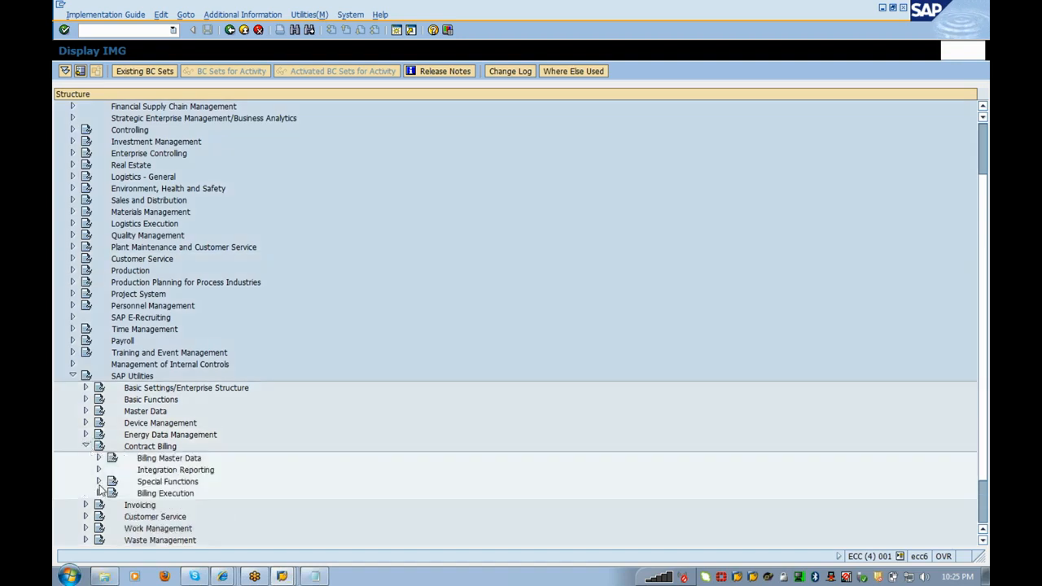
{"action": "left_click", "coordinate": [99, 493]}
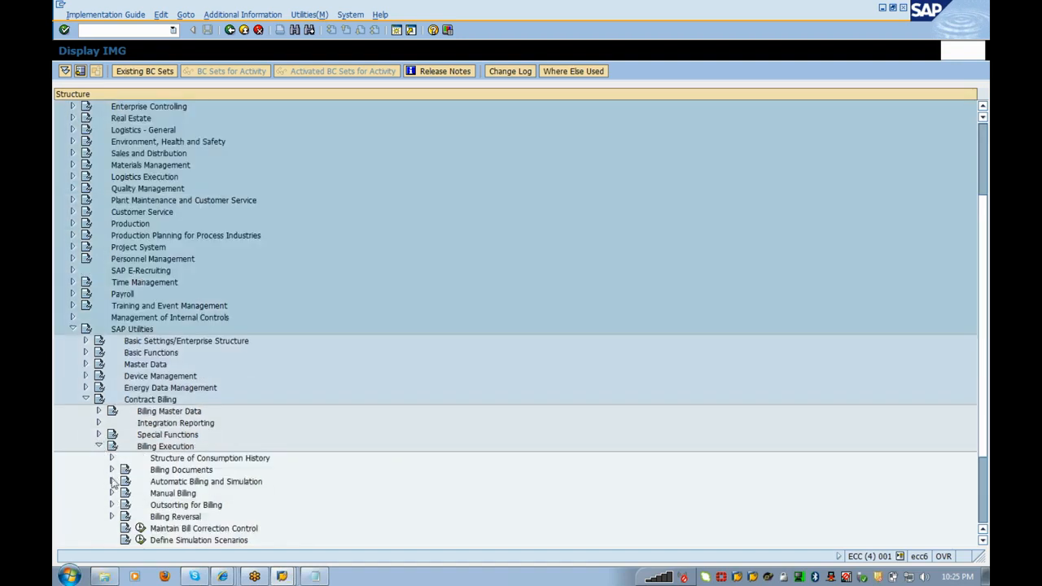
{"action": "left_click", "coordinate": [112, 481]}
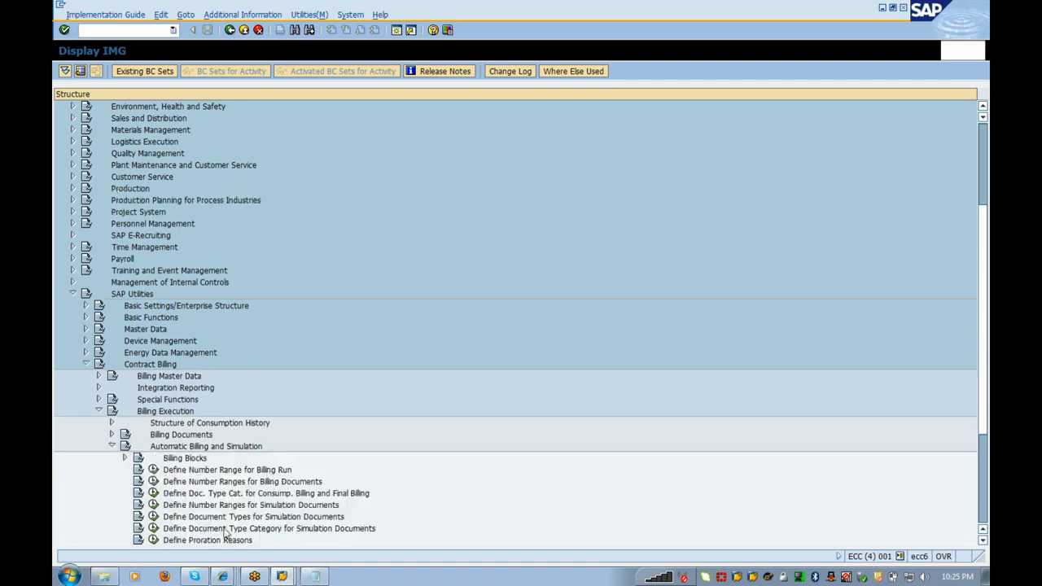
{"action": "left_click", "coordinate": [125, 458]}
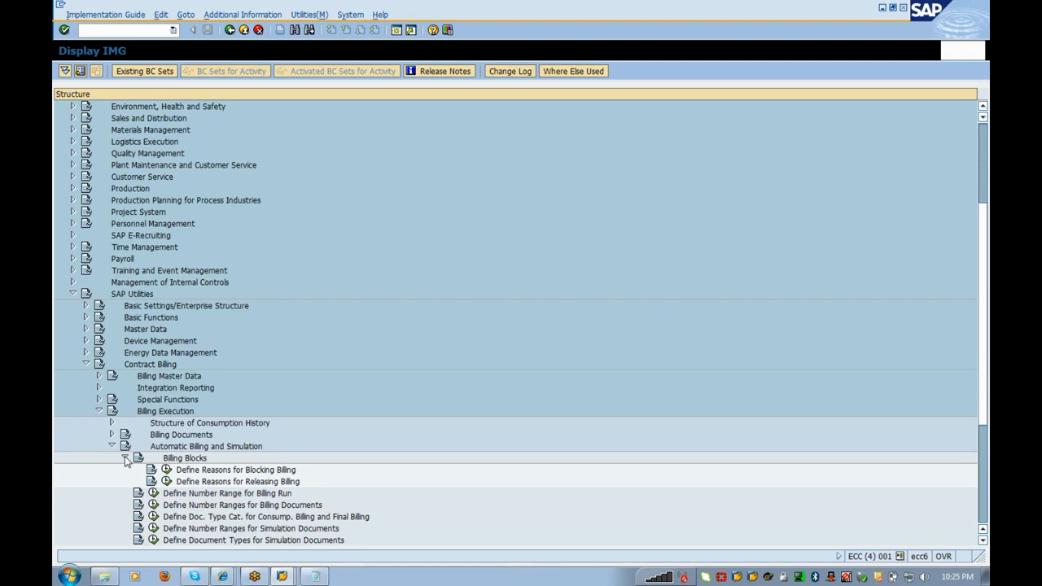
Look through the Contract Billing entries from Billing Master Data to Define Simulation Scenarios for the relevant billing setting.
{"action": "scroll", "coordinate": [125, 456], "scroll_direction": "up", "scroll_amount": 4}
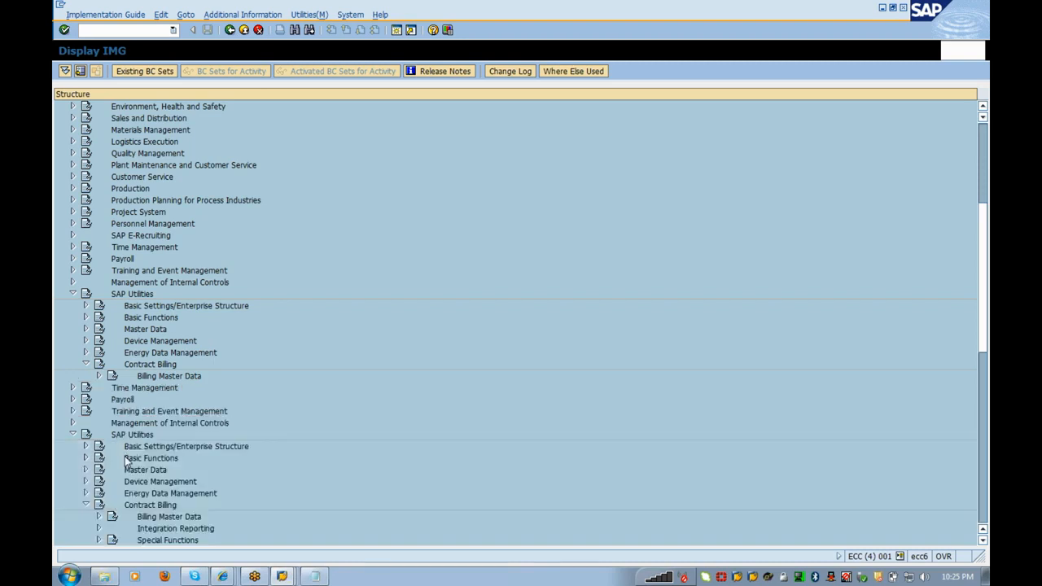
{"action": "left_click", "coordinate": [151, 506]}
{"action": "key", "text": "Down"}
{"action": "key", "text": "Down"}
{"action": "key", "text": "Down"}
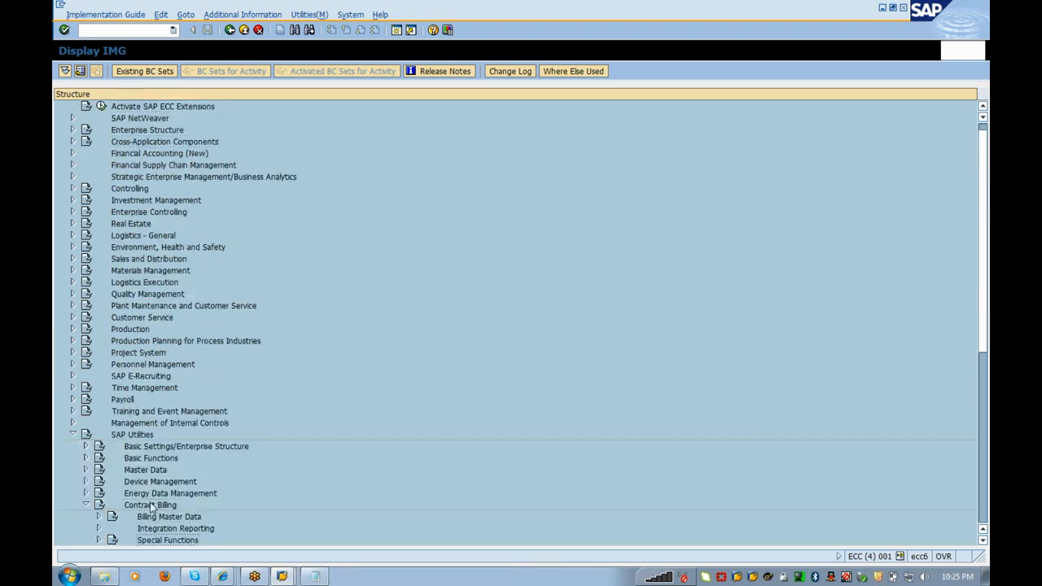
{"action": "key", "text": "Down"}
{"action": "key", "text": "Down"}
{"action": "key", "text": "Down"}
{"action": "key", "text": "Down"}
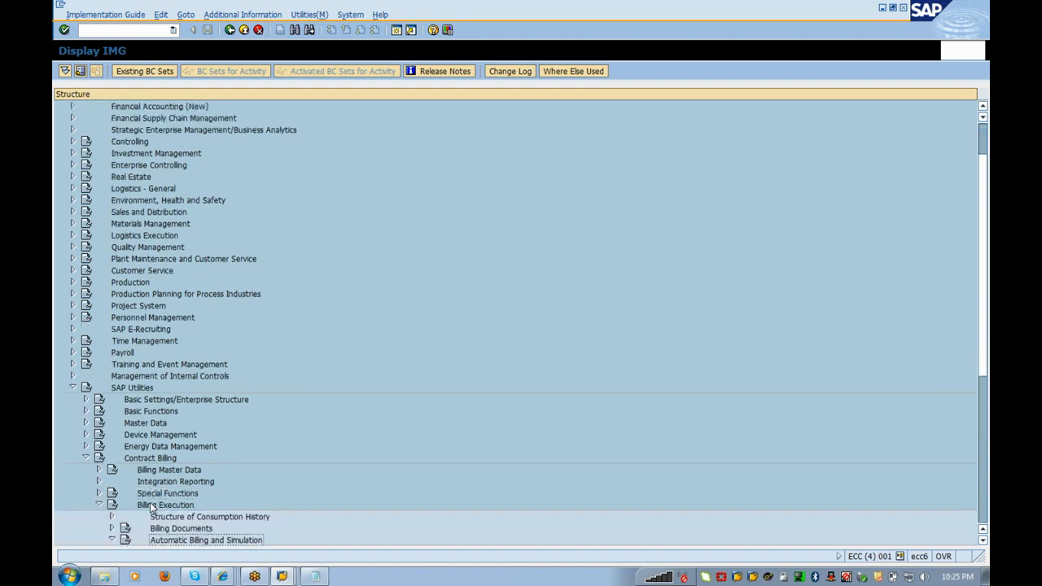
{"action": "key", "text": "Down"}
{"action": "key", "text": "Down"}
{"action": "key", "text": "Down"}
{"action": "key", "text": "Down"}
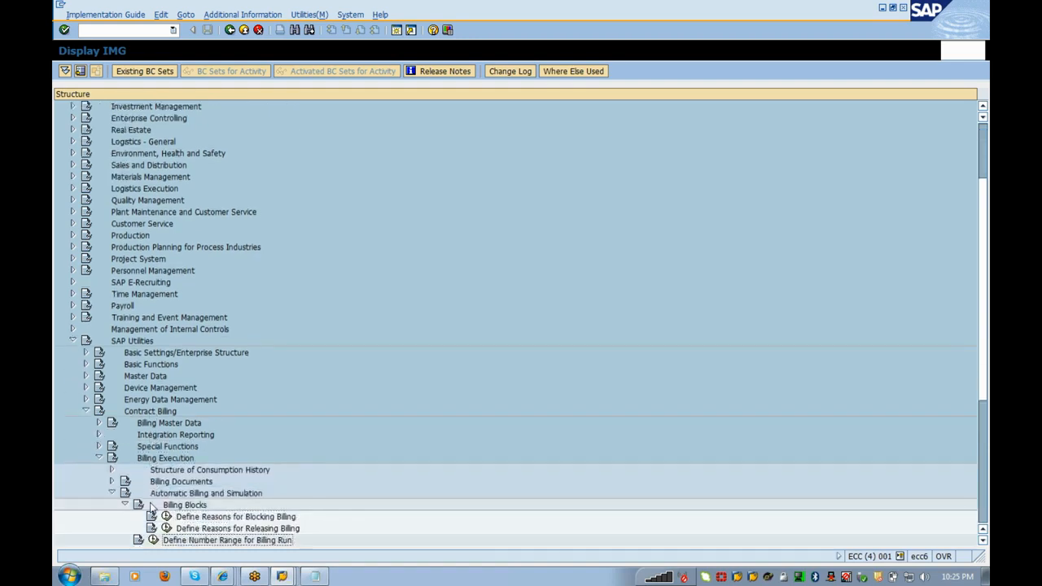
{"action": "key", "text": "Down"}
{"action": "key", "text": "Down"}
{"action": "key", "text": "Down"}
{"action": "key", "text": "Down"}
{"action": "key", "text": "Down"}
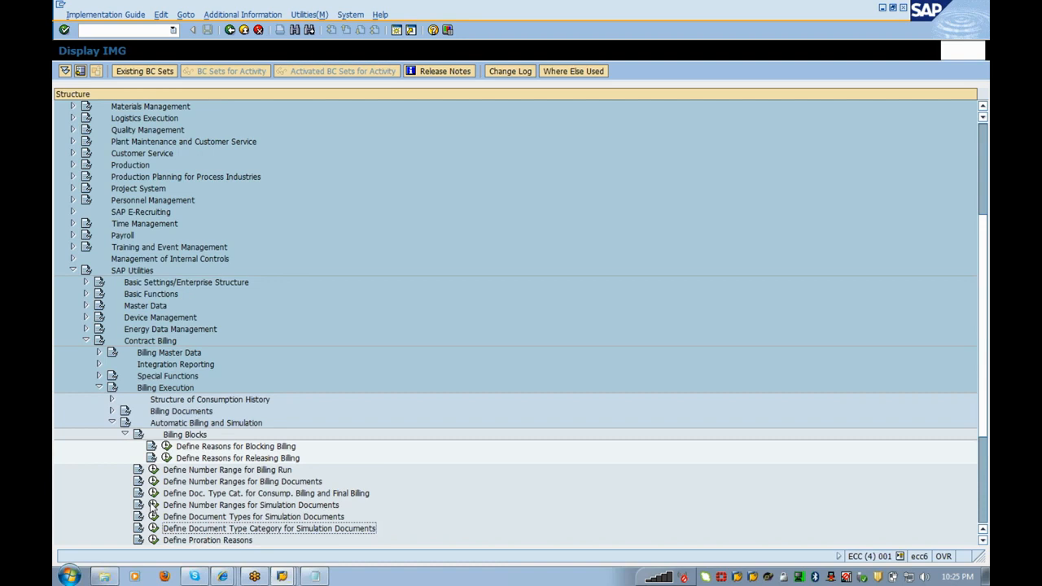
{"action": "key", "text": "Down"}
{"action": "key", "text": "Down"}
{"action": "key", "text": "Down"}
{"action": "key", "text": "Down"}
{"action": "key", "text": "Down"}
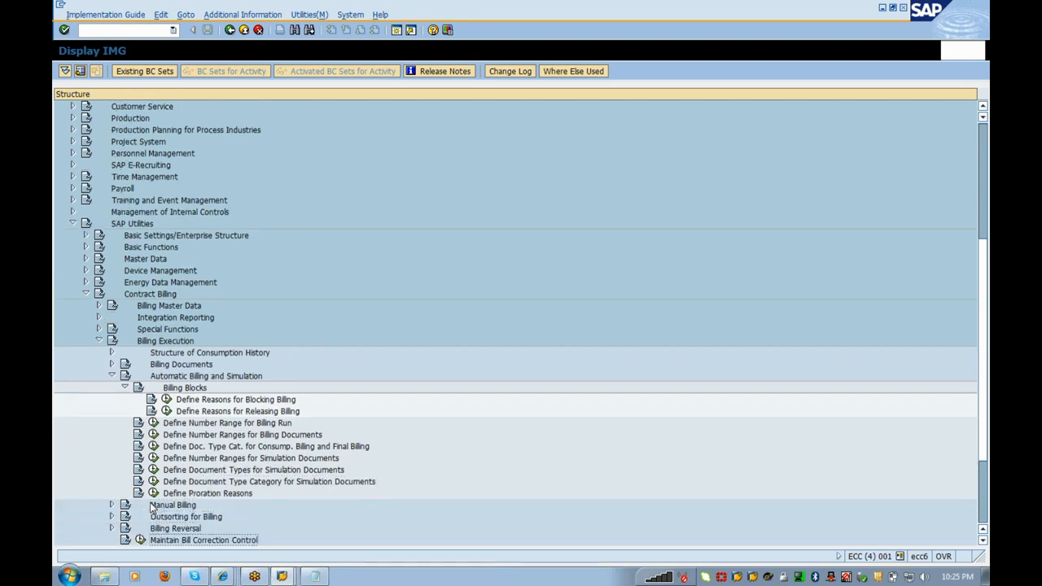
{"action": "key", "text": "Down"}
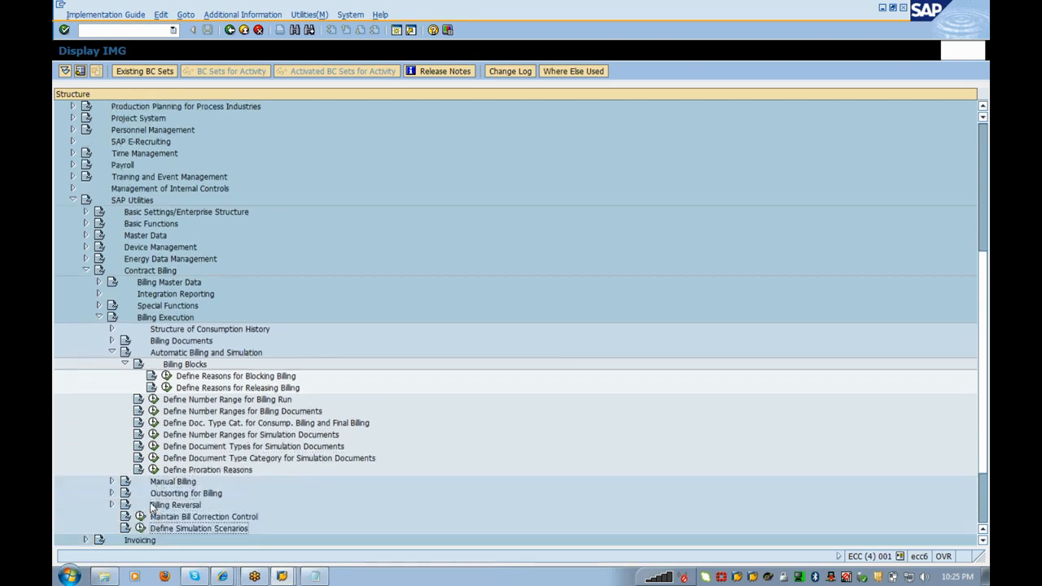
Expand Basic Settings under Invoicing and open the activity Define Basic Settings for Invoicing.
{"action": "key", "text": "Down"}
{"action": "key", "text": "Right"}
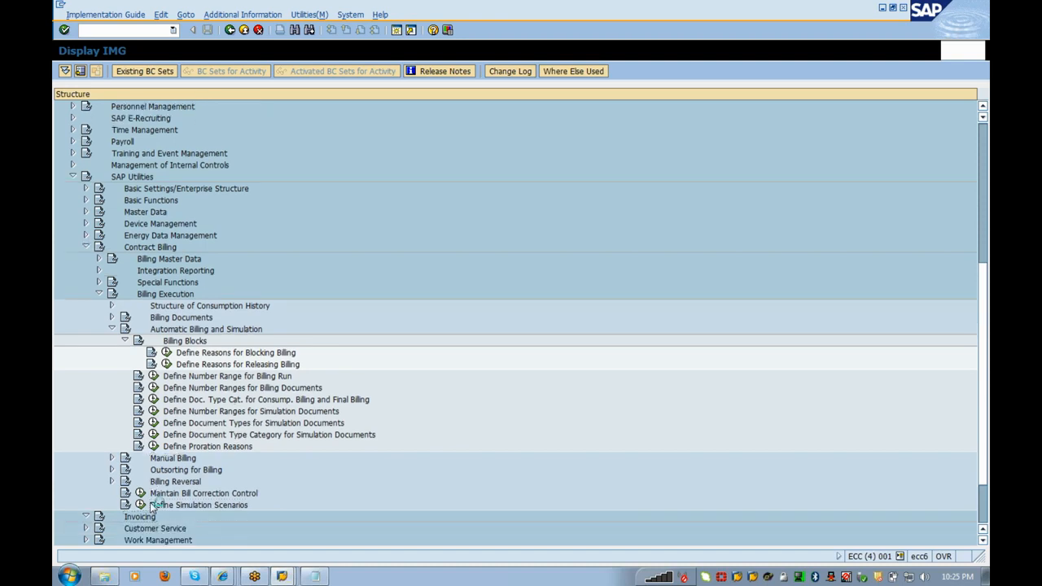
{"action": "key", "text": "Right"}
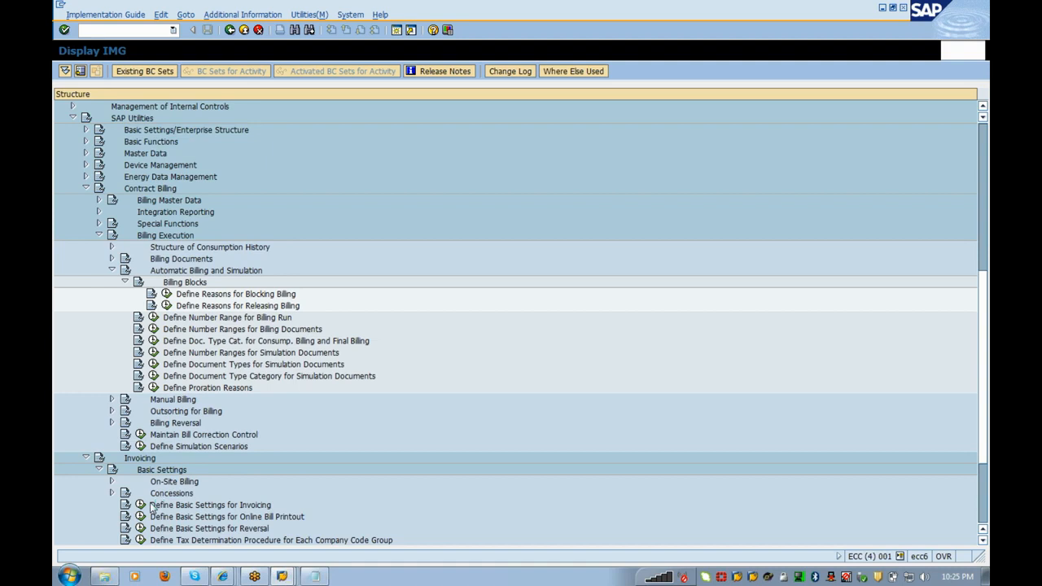
{"action": "right_click", "coordinate": [150, 507]}
{"action": "left_click", "coordinate": [141, 507]}
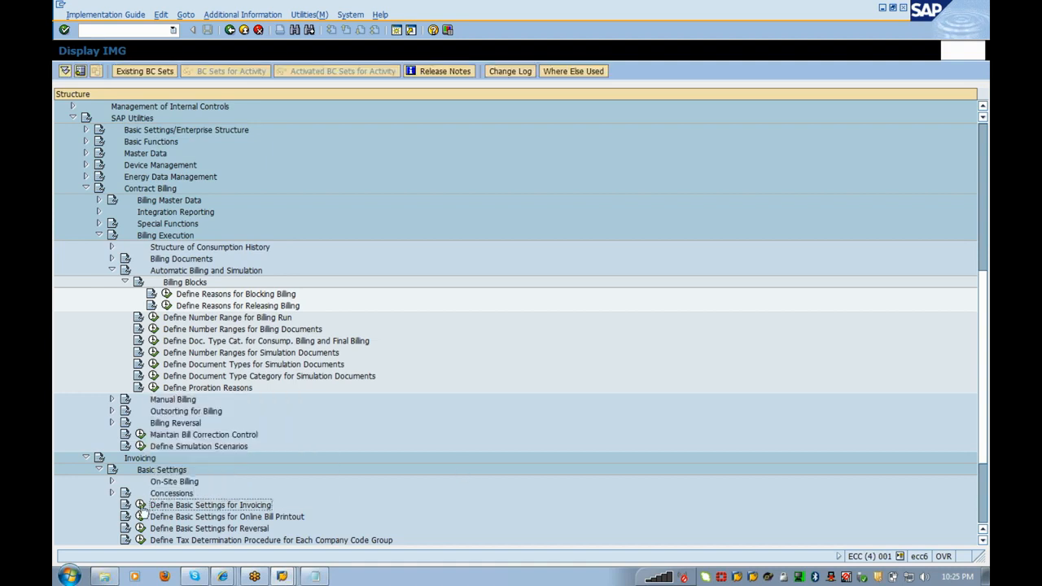
{"action": "left_click", "coordinate": [141, 507]}
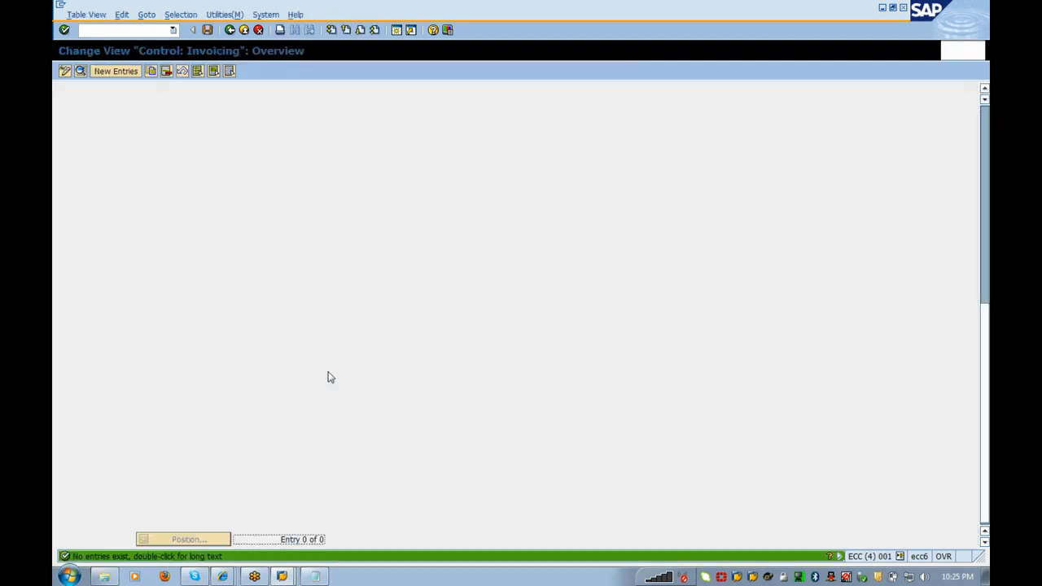
Create an invoicing control entry with TaxDet.DateType "Do Not Execute Tax Determination - Complete Tax Exemption" and enable Display Missing M-Group Documents.
{"action": "left_click", "coordinate": [135, 72]}
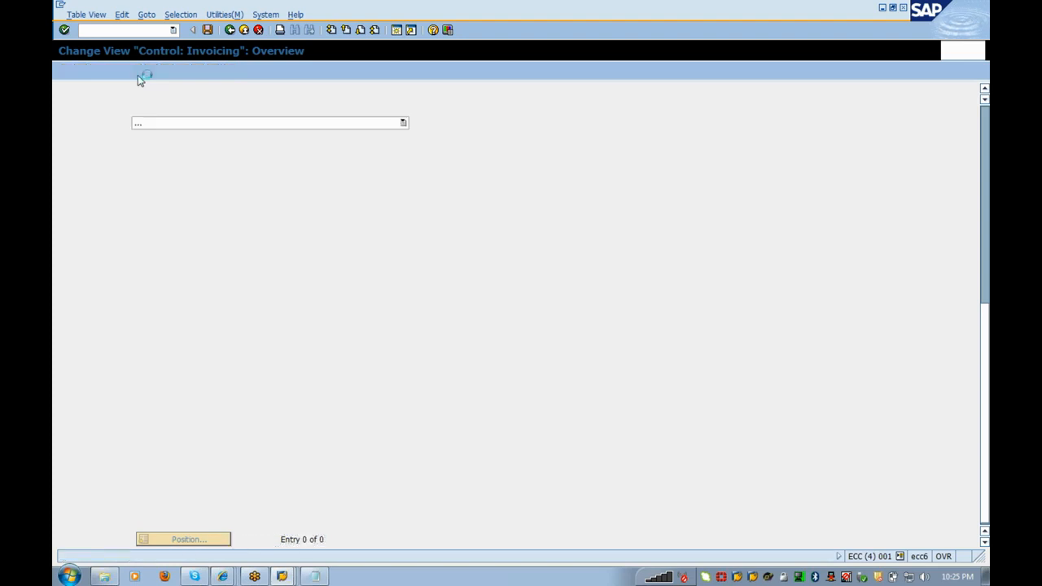
{"action": "left_click", "coordinate": [247, 127]}
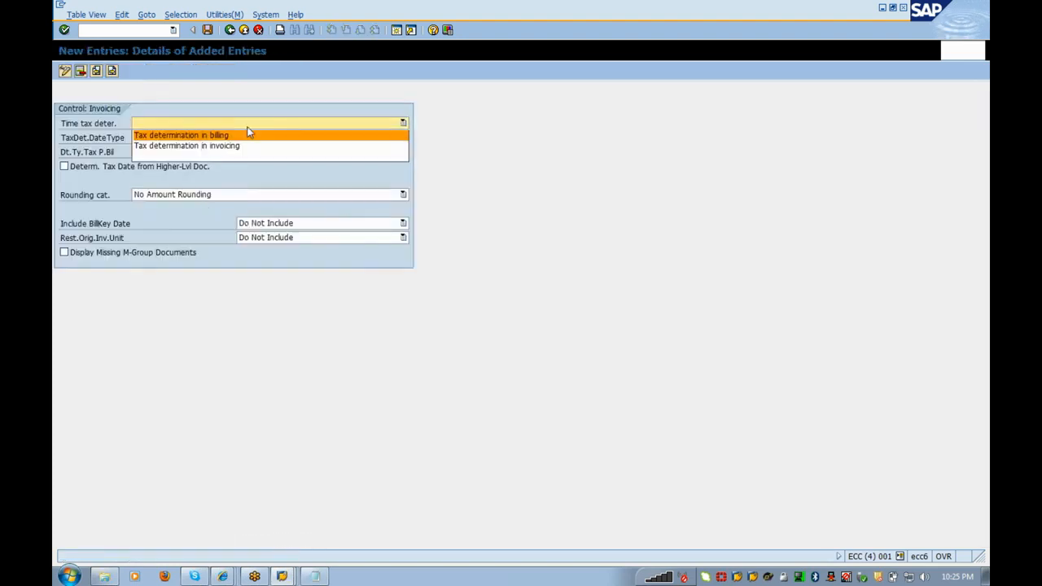
{"action": "left_click", "coordinate": [242, 156]}
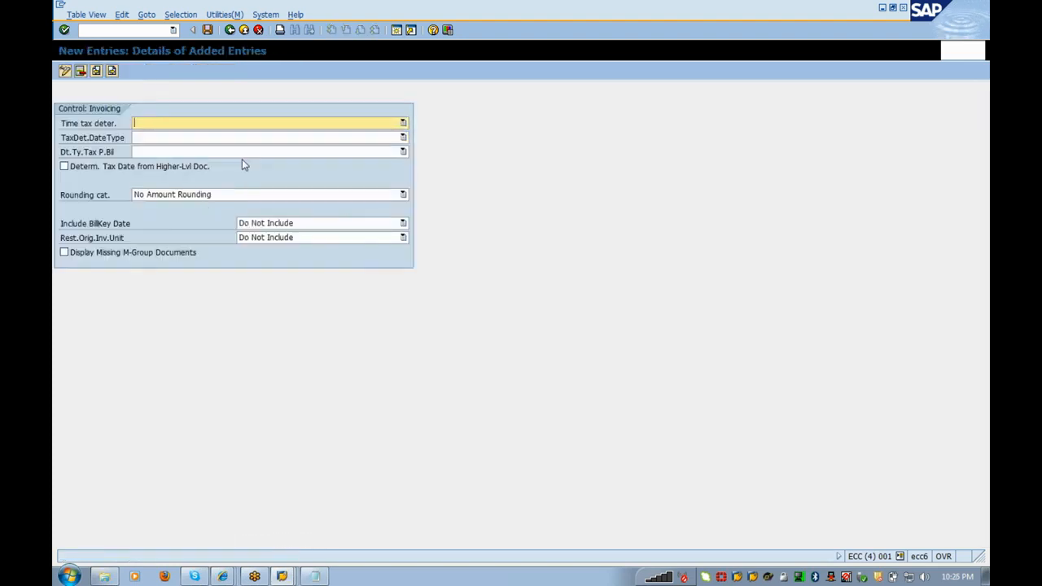
{"action": "left_click", "coordinate": [183, 140]}
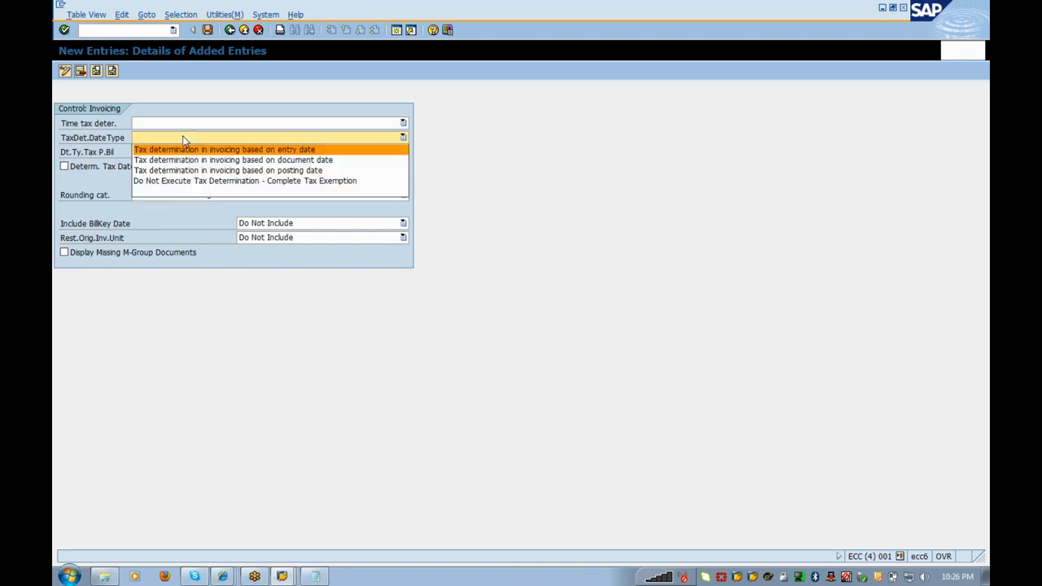
{"action": "left_click", "coordinate": [185, 180]}
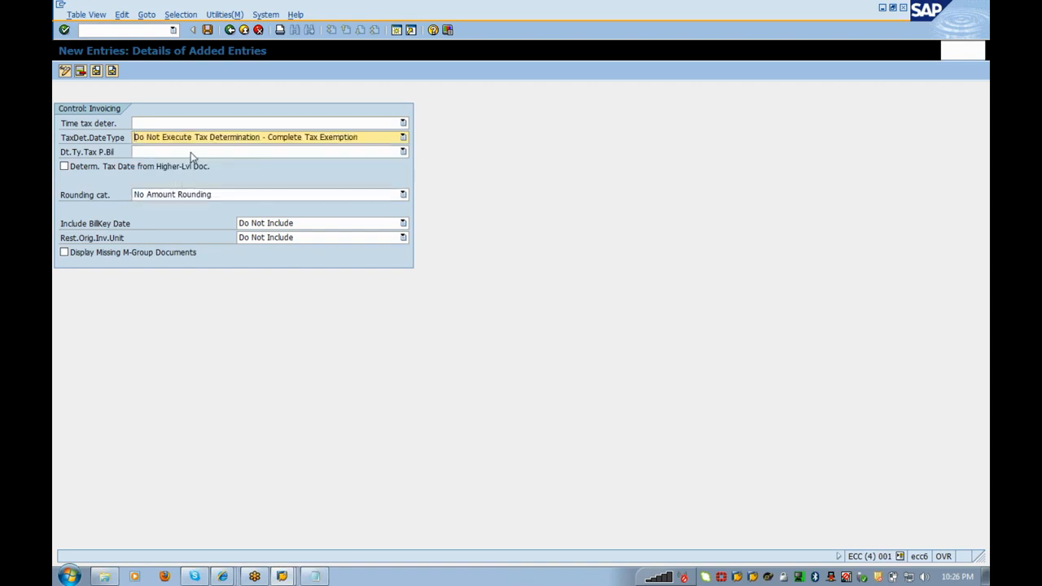
{"action": "left_click", "coordinate": [192, 152]}
{"action": "left_click", "coordinate": [490, 202]}
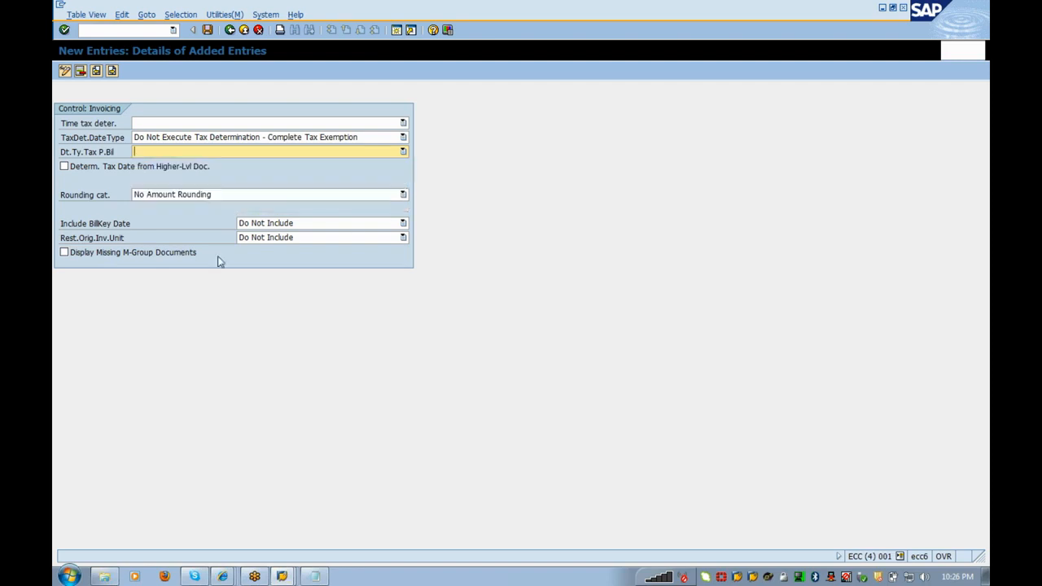
{"action": "left_click", "coordinate": [101, 254]}
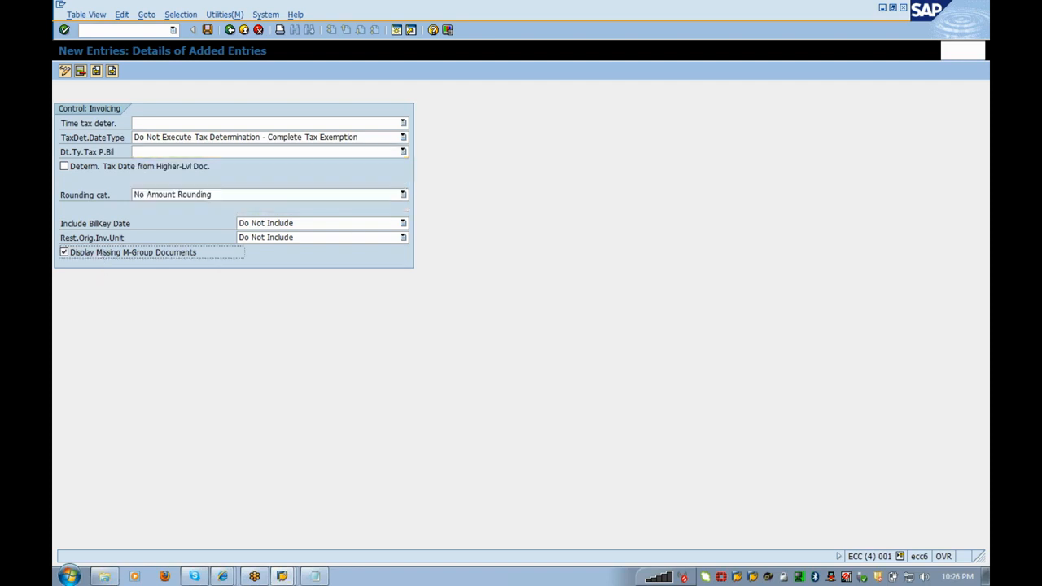
Save the new invoicing control entry to customizing request ECCK900021 and return to the implementation guide.
{"action": "left_click", "coordinate": [208, 30]}
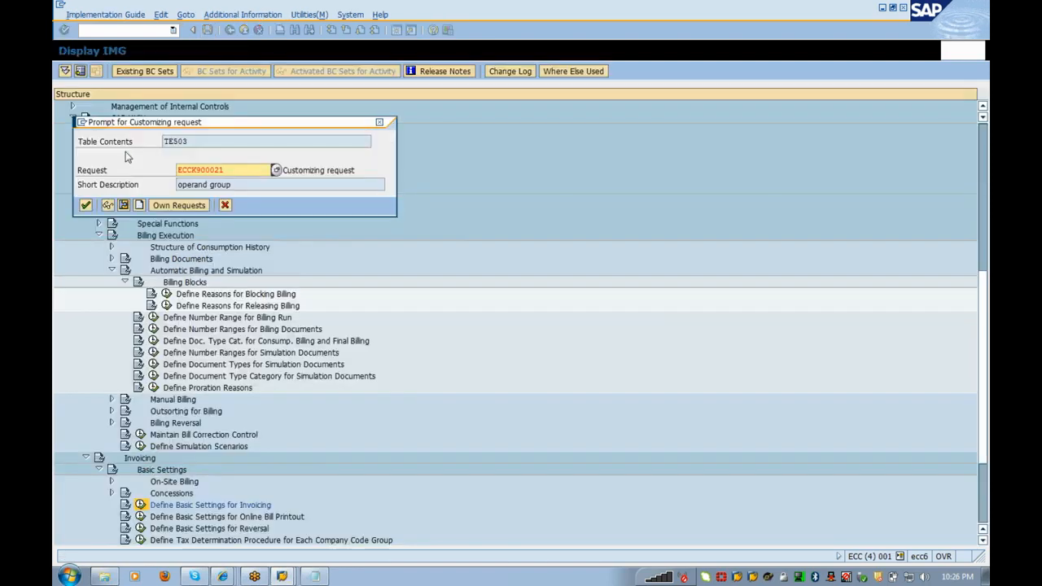
{"action": "left_click", "coordinate": [86, 206]}
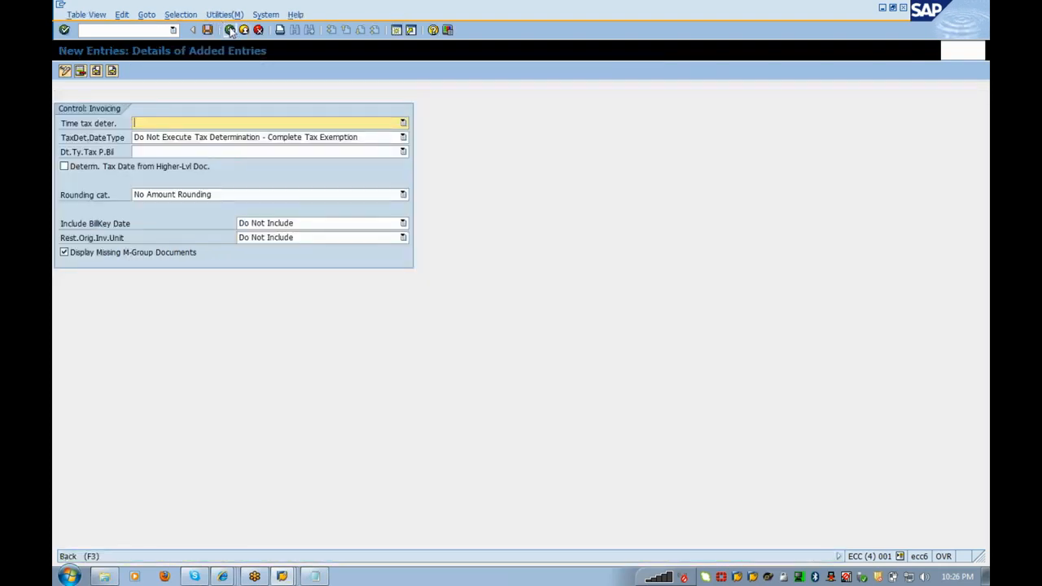
{"action": "left_click", "coordinate": [231, 30]}
{"action": "left_click", "coordinate": [244, 31]}
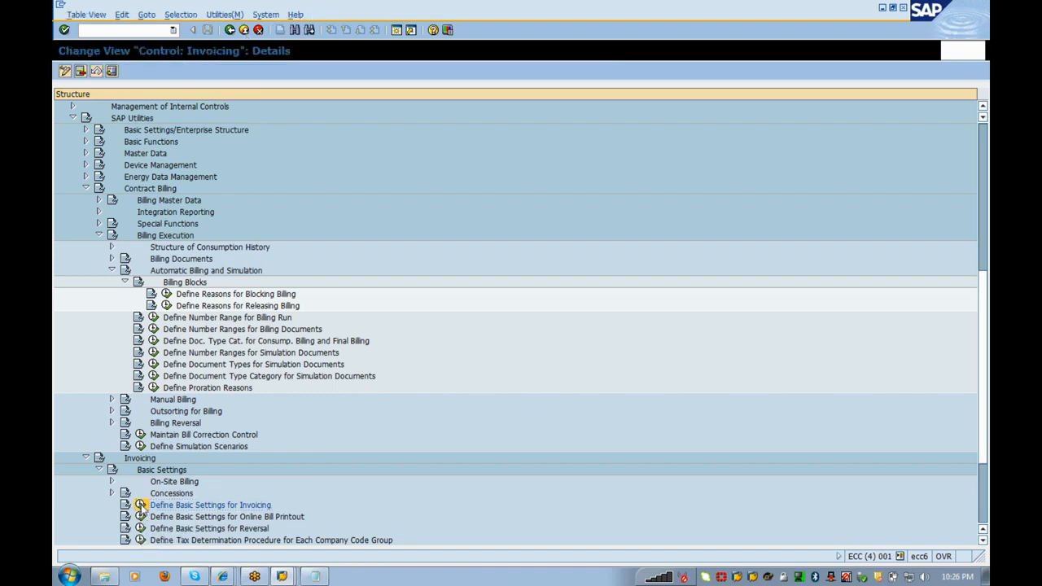
Reopen Define Basic Settings for Invoicing, check the Time tax deter. options, and leave the saved entry.
{"action": "left_click", "coordinate": [140, 505]}
{"action": "left_click", "coordinate": [213, 123]}
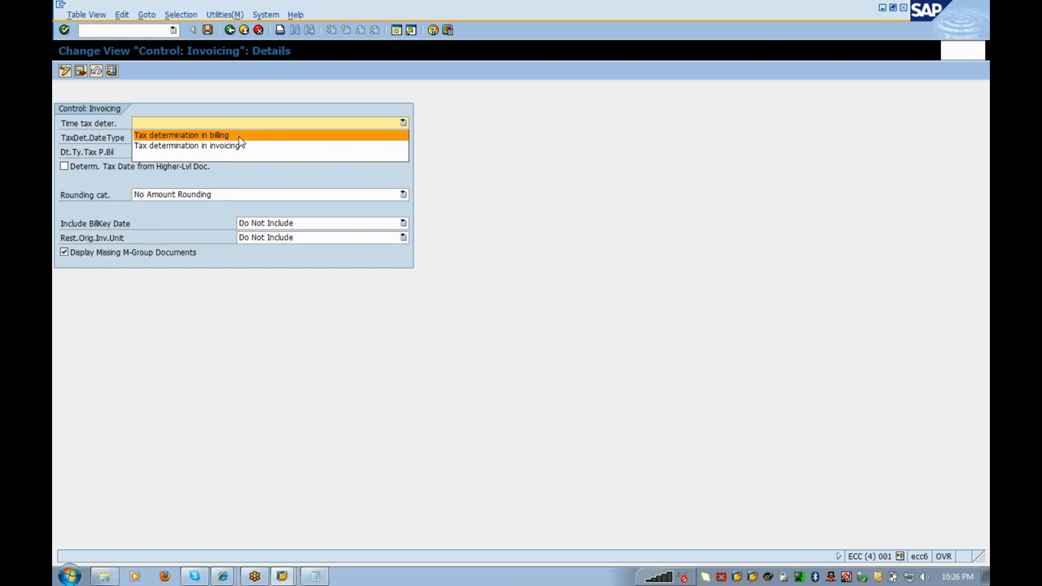
{"action": "left_click", "coordinate": [453, 168]}
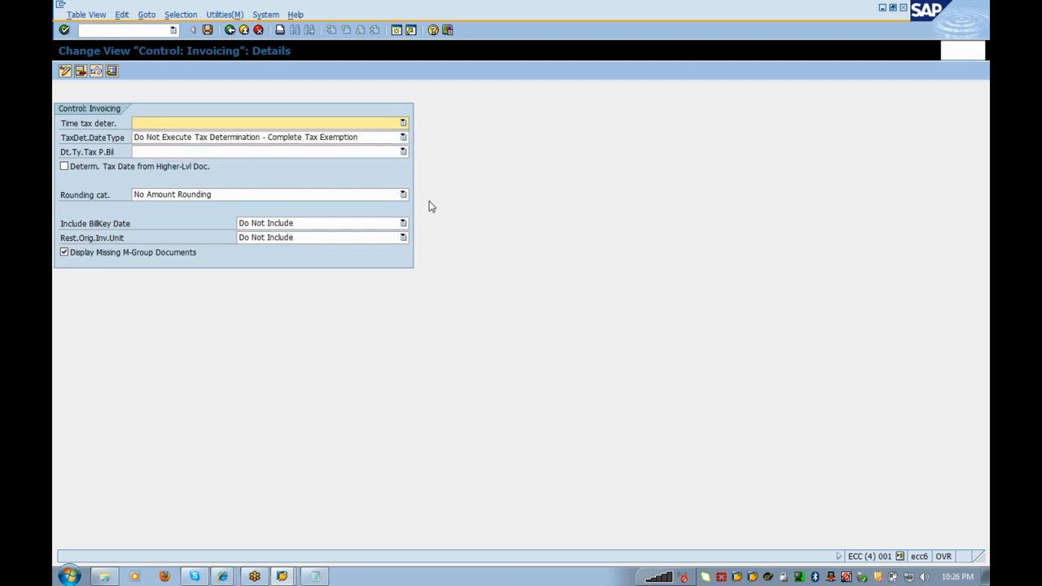
{"action": "left_click", "coordinate": [207, 29]}
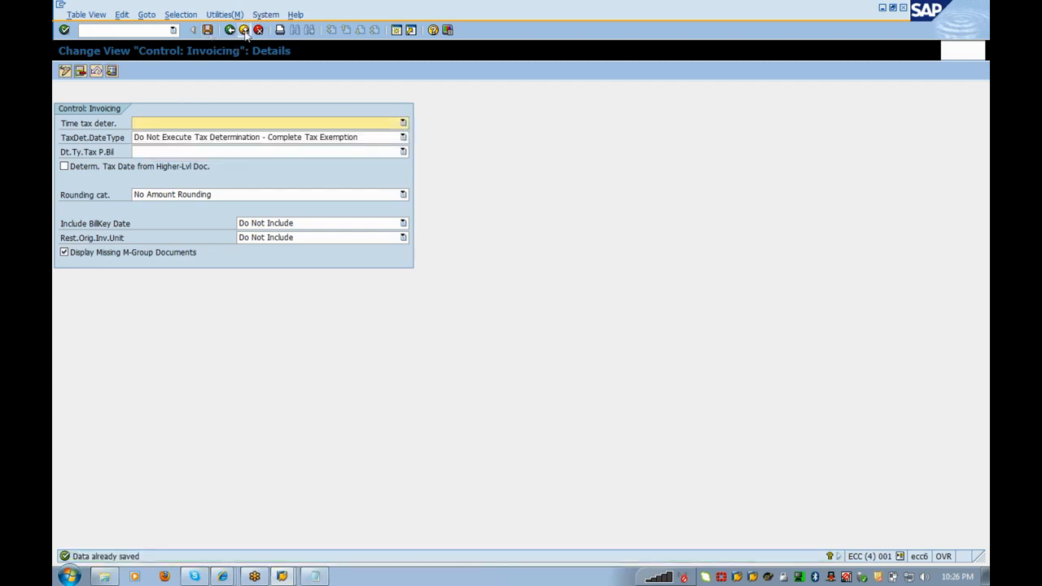
{"action": "left_click", "coordinate": [244, 30]}
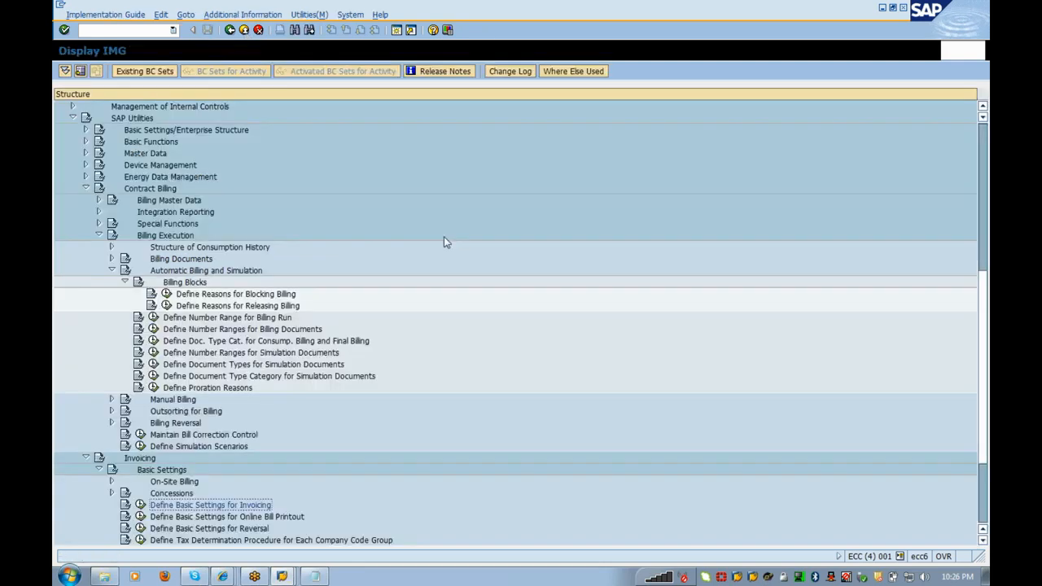
Switch to the SAP Easy Access session and start transaction EA00 for automatic billing.
{"action": "key", "text": "alt+Tab"}
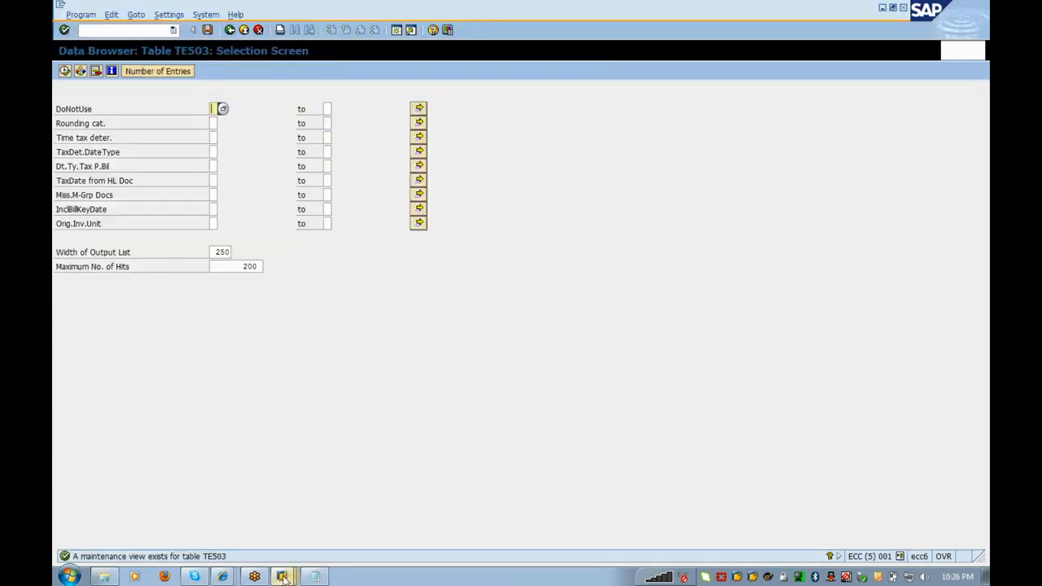
{"action": "left_click", "coordinate": [282, 576]}
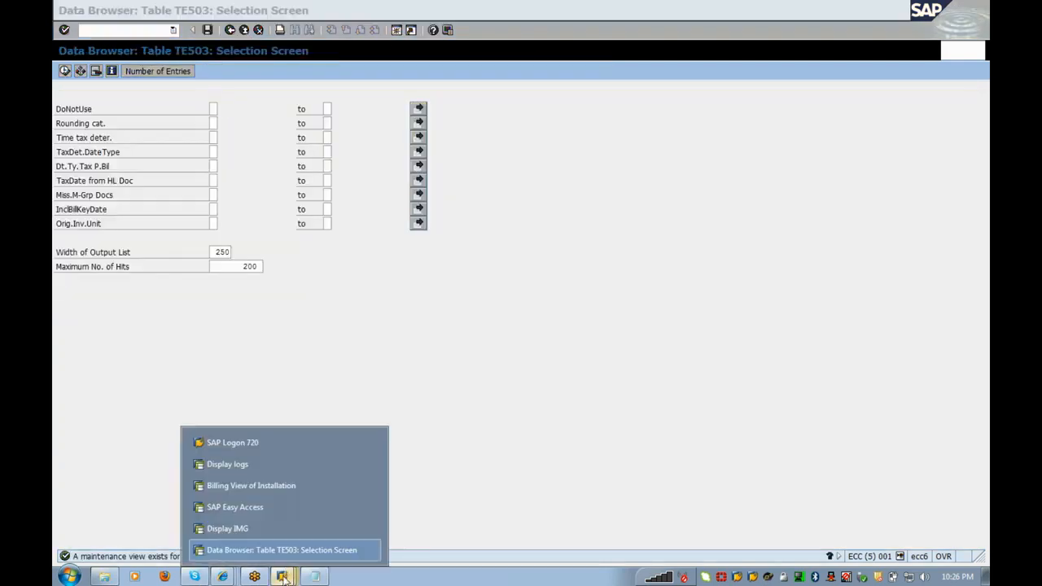
{"action": "left_click", "coordinate": [286, 481]}
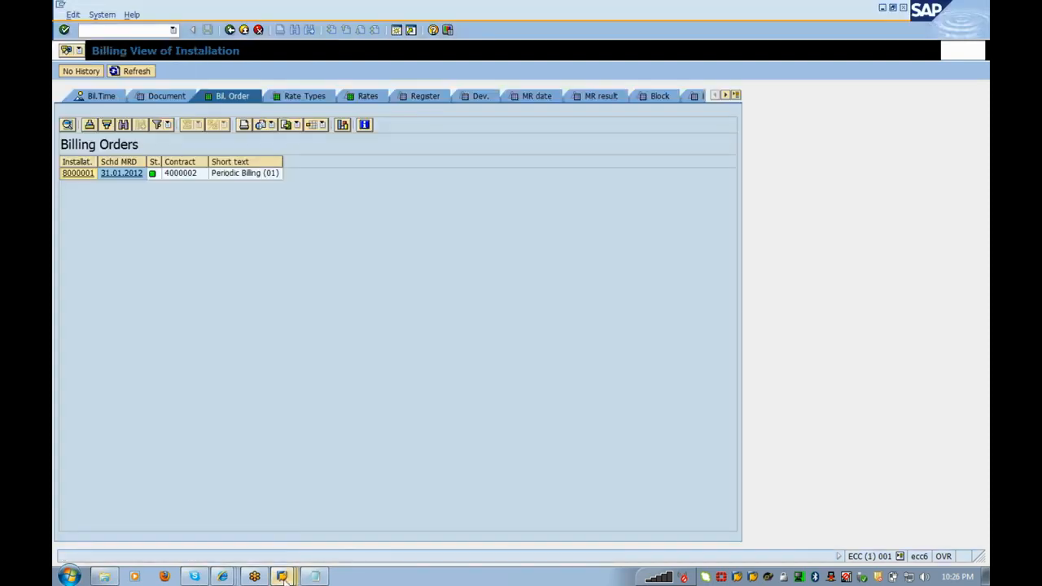
{"action": "left_click", "coordinate": [281, 576]}
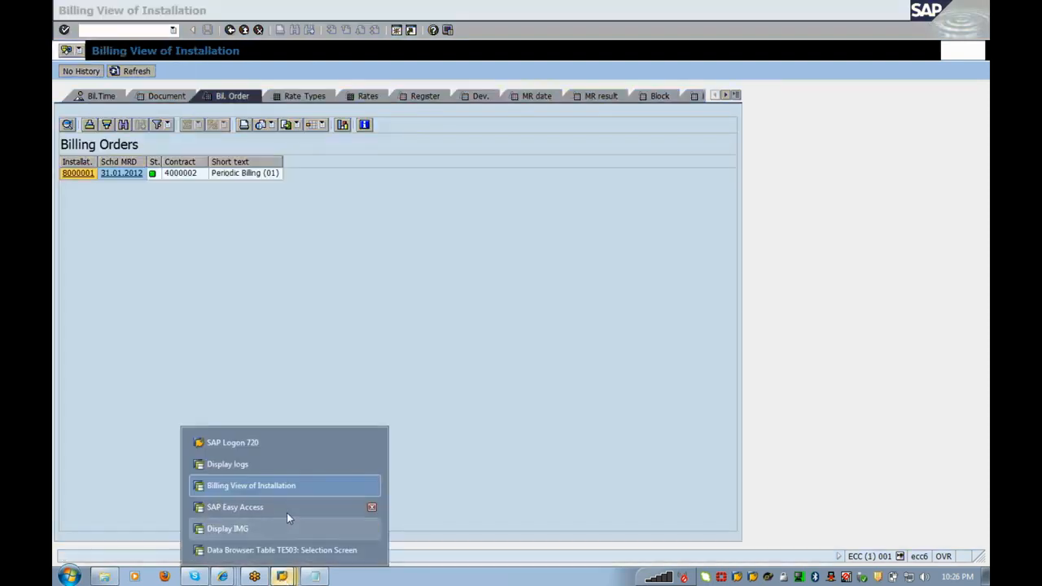
{"action": "left_click", "coordinate": [288, 511]}
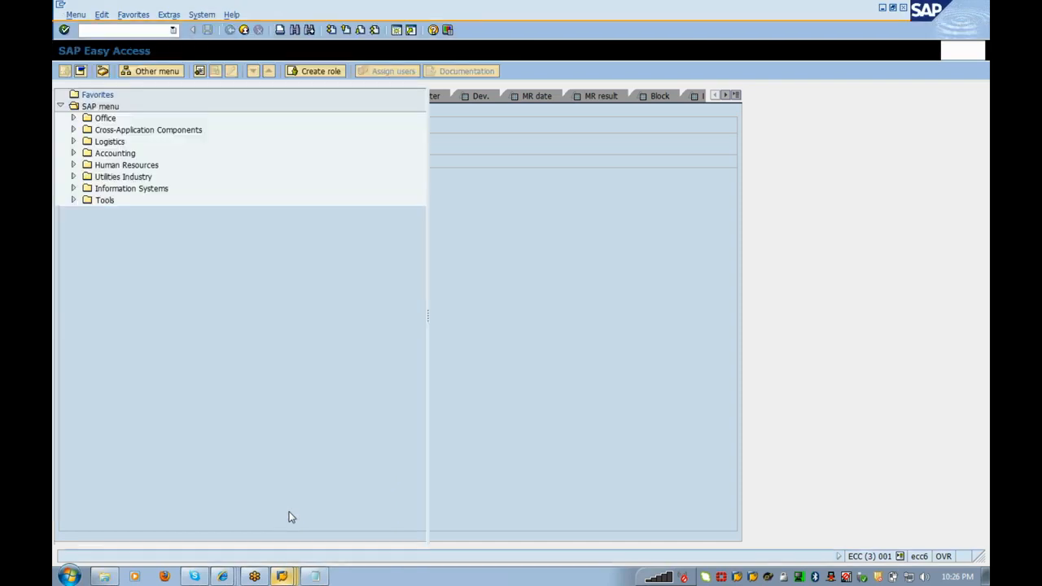
{"action": "type", "text": "/e"}
{"action": "type", "text": "nd"}
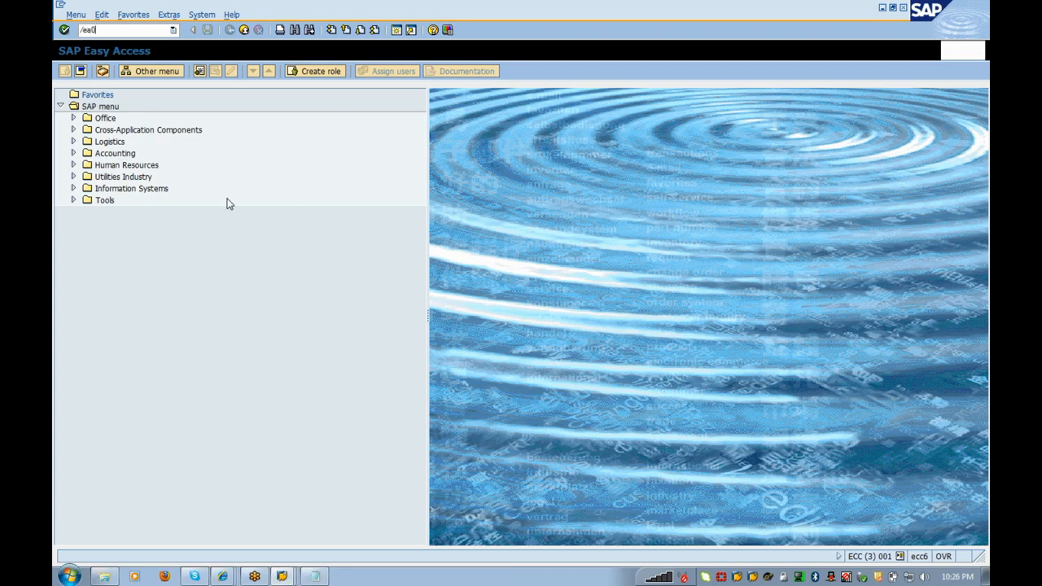
{"action": "key", "text": "Return"}
{"action": "type", "text": "ea00"}
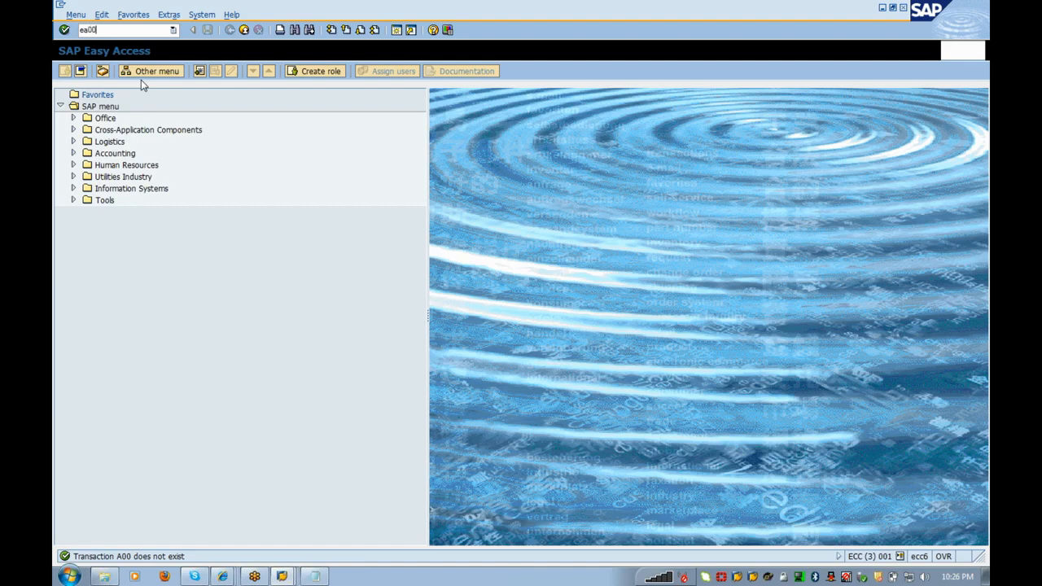
{"action": "key", "text": "Return"}
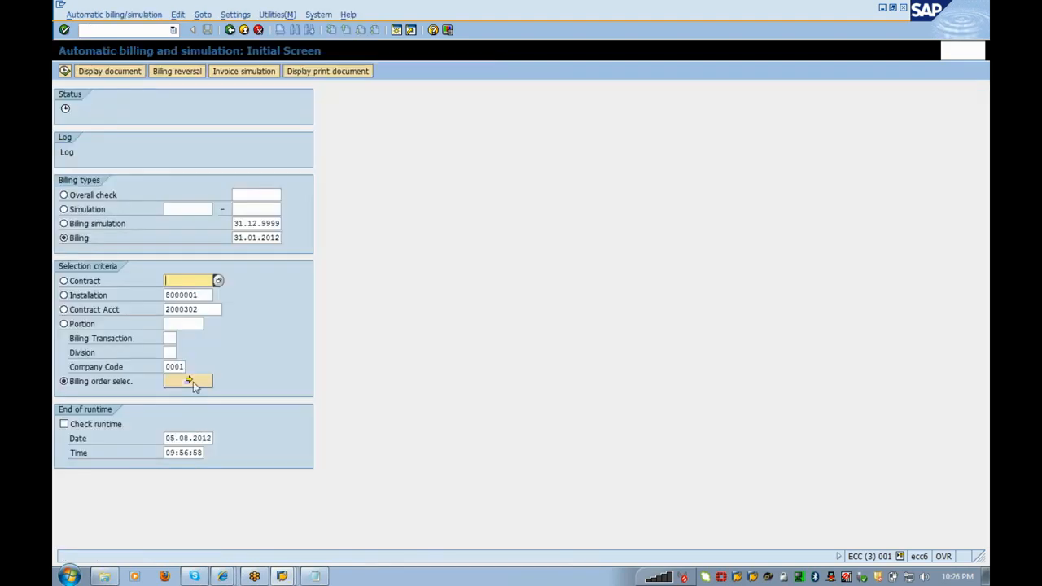
Select the billing order by installation, transfer it to billing, and try to run the billing.
{"action": "left_click", "coordinate": [193, 381]}
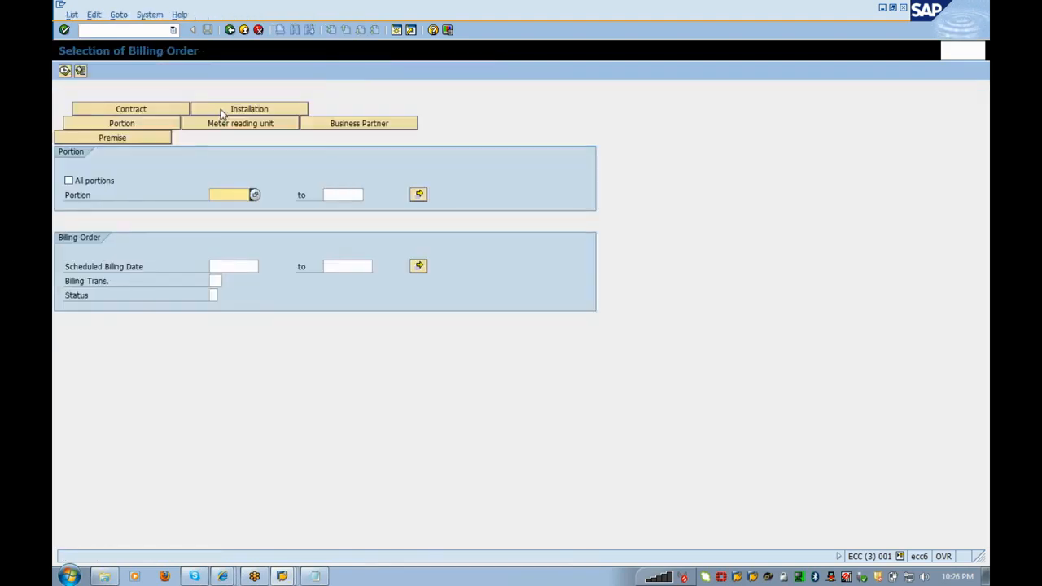
{"action": "left_click", "coordinate": [198, 112]}
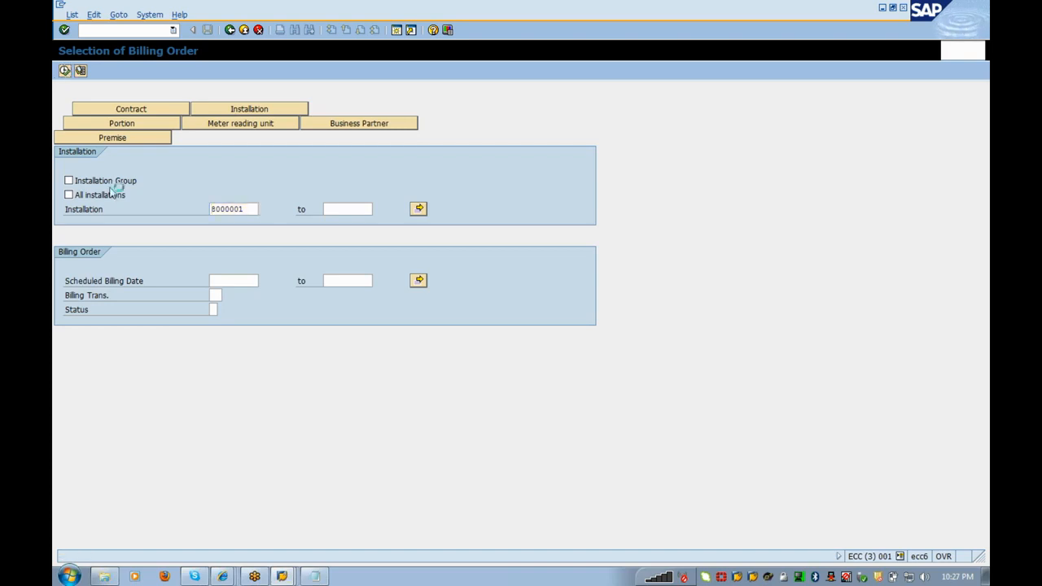
{"action": "key", "text": "F8"}
{"action": "left_click", "coordinate": [72, 144]}
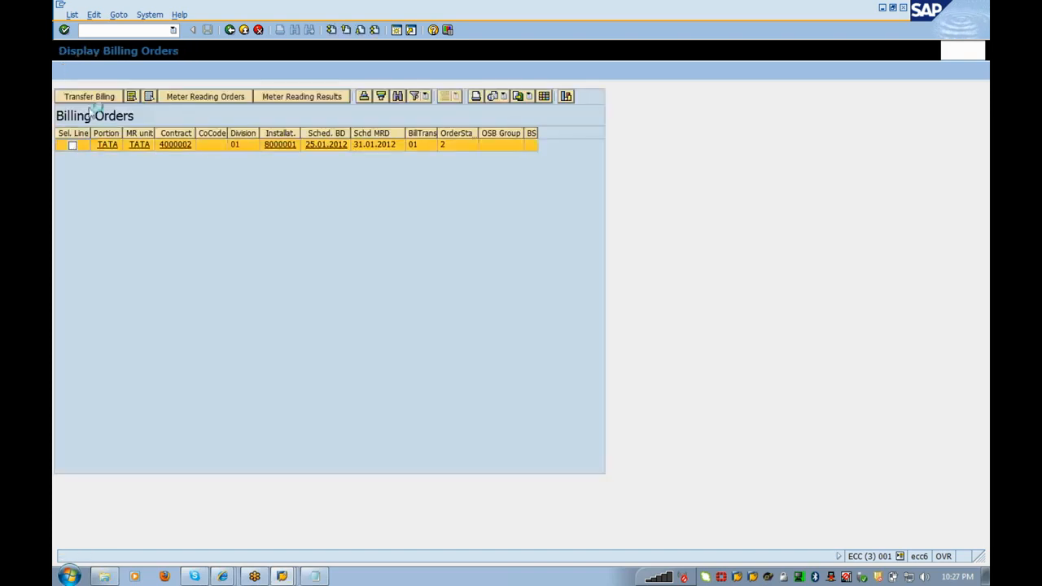
{"action": "left_click", "coordinate": [92, 98]}
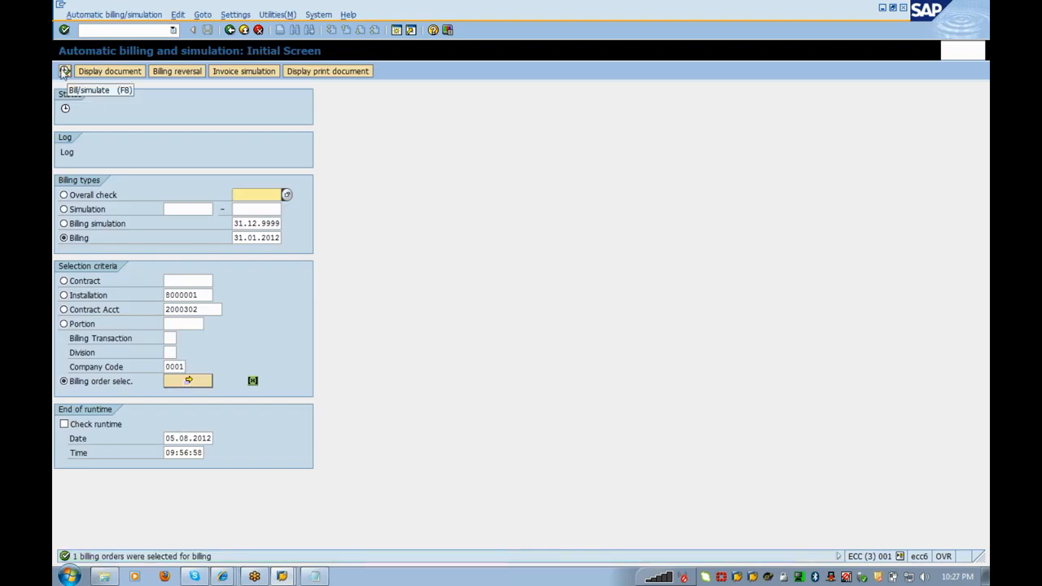
{"action": "left_click", "coordinate": [64, 71]}
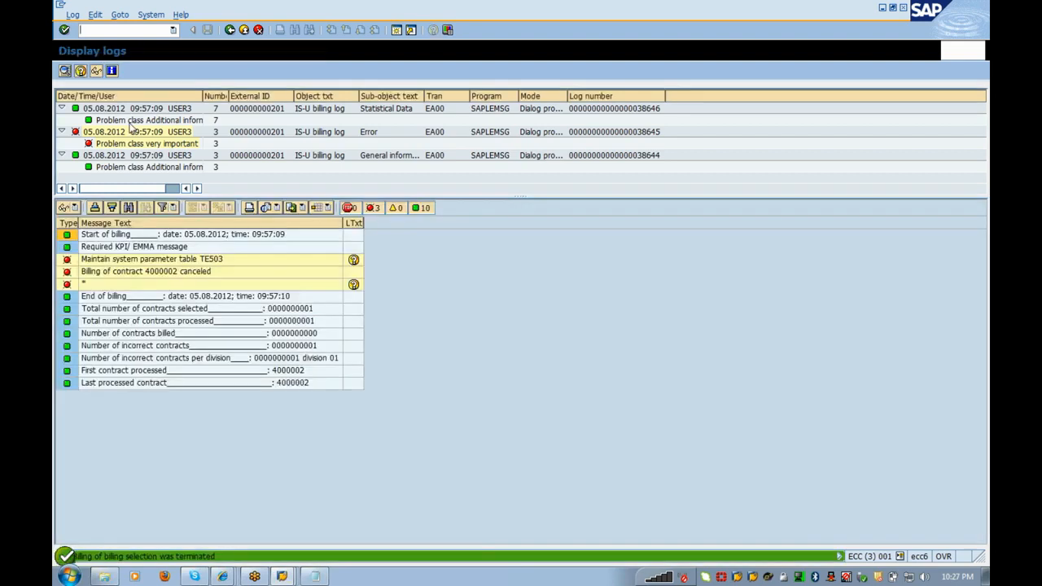
Read the long text of the TE503 system parameter error, then leave the billing log.
{"action": "left_click", "coordinate": [352, 261]}
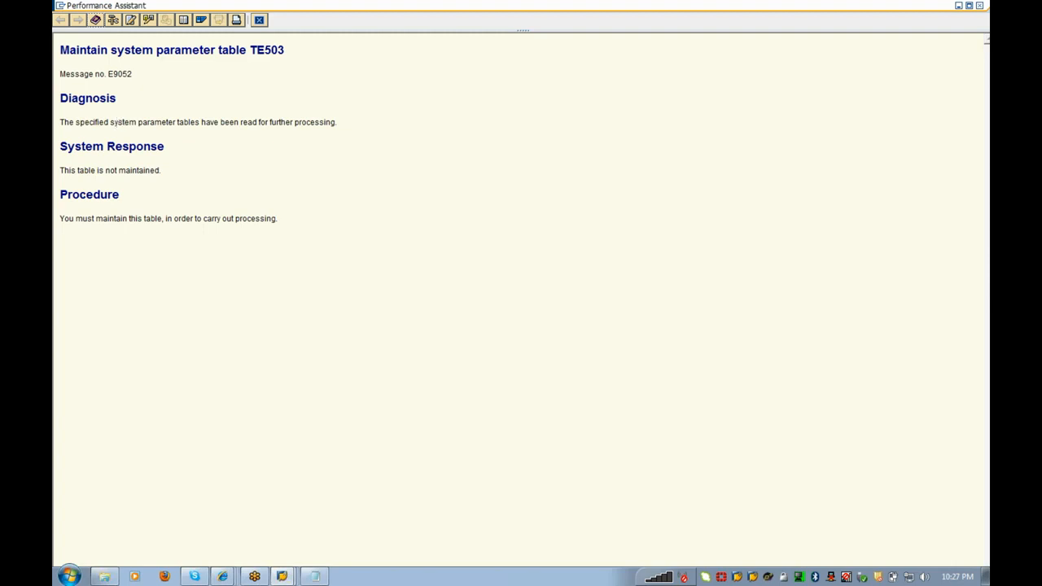
{"action": "left_click_drag", "start_coordinate": [75, 122], "coordinate": [335, 122]}
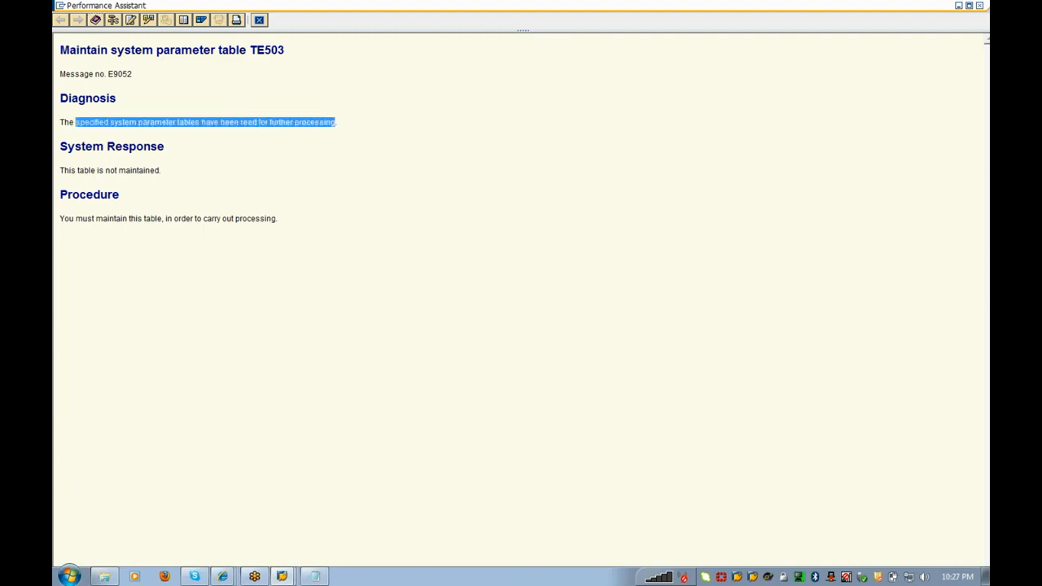
{"action": "left_click", "coordinate": [307, 180]}
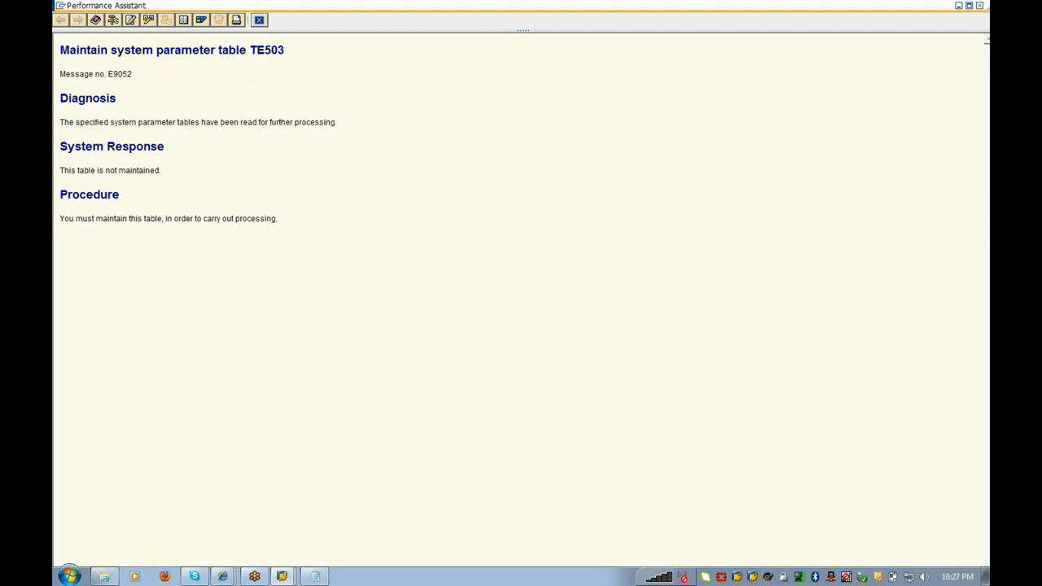
{"action": "left_click_drag", "start_coordinate": [250, 50], "coordinate": [287, 48]}
{"action": "left_click", "coordinate": [257, 19]}
{"action": "left_click", "coordinate": [231, 30]}
{"action": "left_click", "coordinate": [230, 30]}
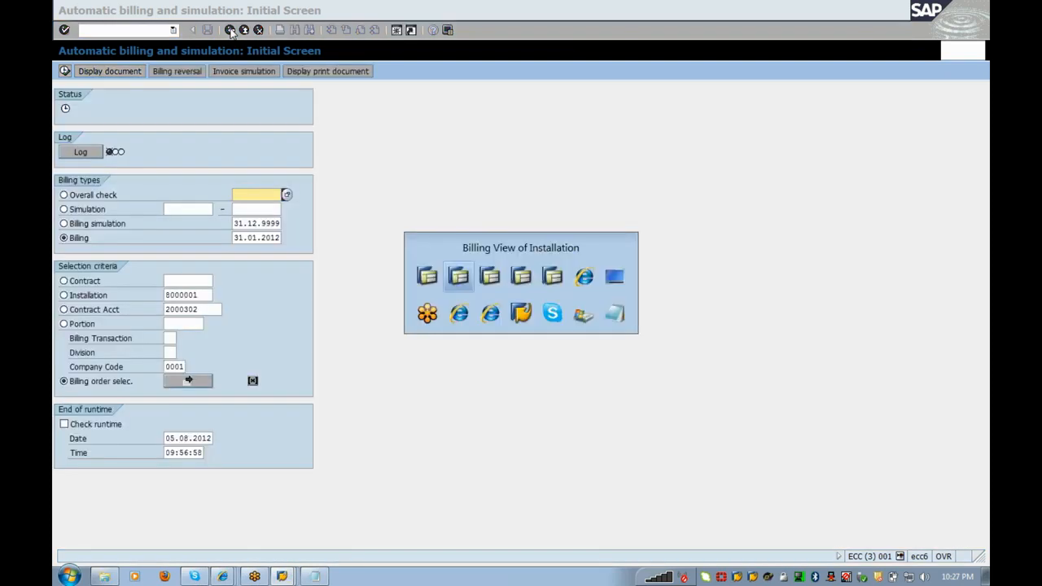
Switch to the Data Browser session and reopen the selection screen for table TE503.
{"action": "left_click", "coordinate": [231, 30]}
{"action": "key", "text": "alt+Tab"}
{"action": "key", "text": "alt+Tab"}
{"action": "key", "text": "alt+Tab"}
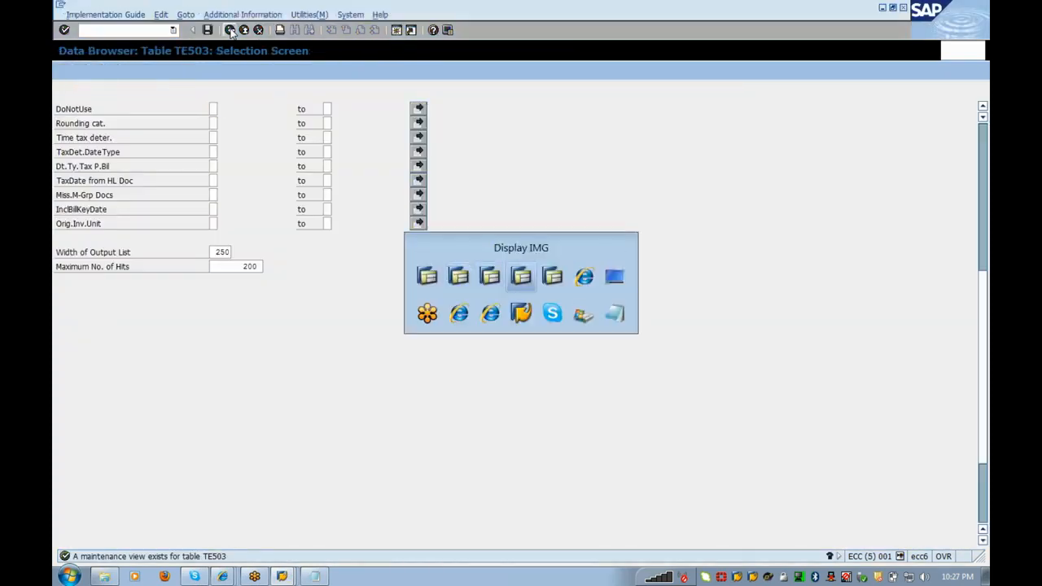
{"action": "key", "text": "alt+Tab"}
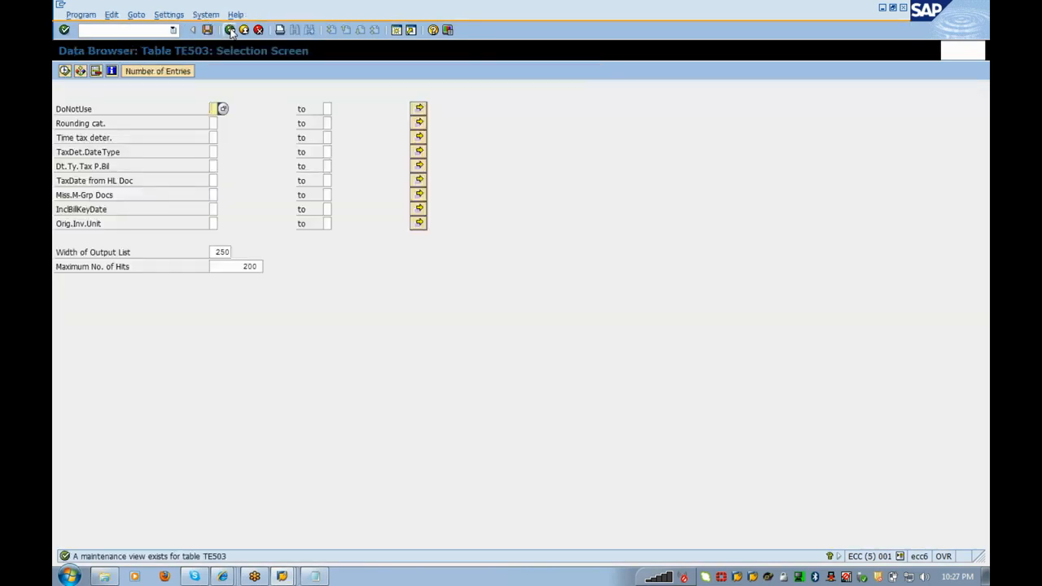
{"action": "left_click", "coordinate": [230, 30]}
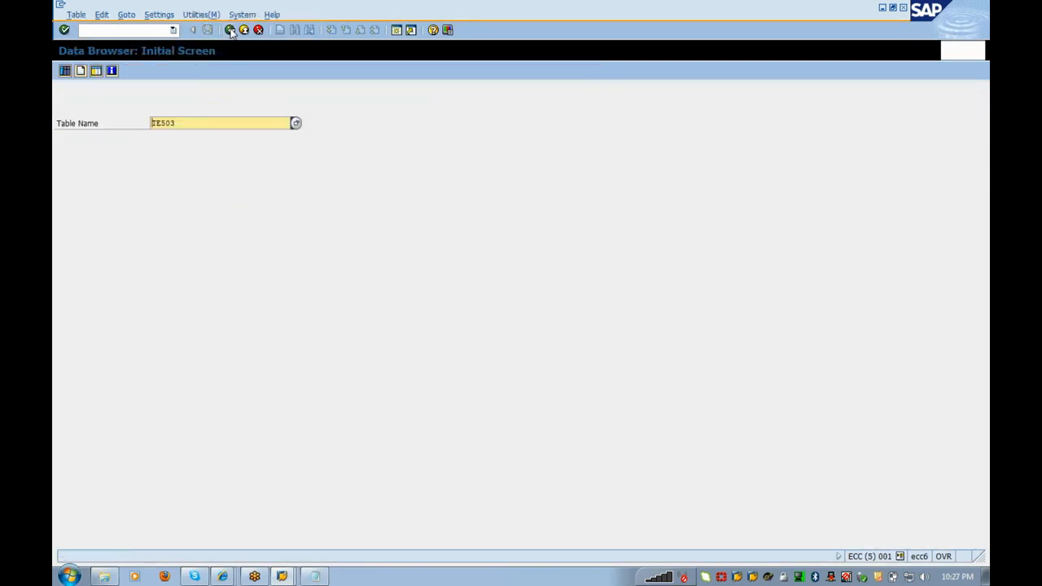
{"action": "left_click_drag", "start_coordinate": [180, 124], "coordinate": [53, 156]}
{"action": "key", "text": "End"}
{"action": "key", "text": "Return"}
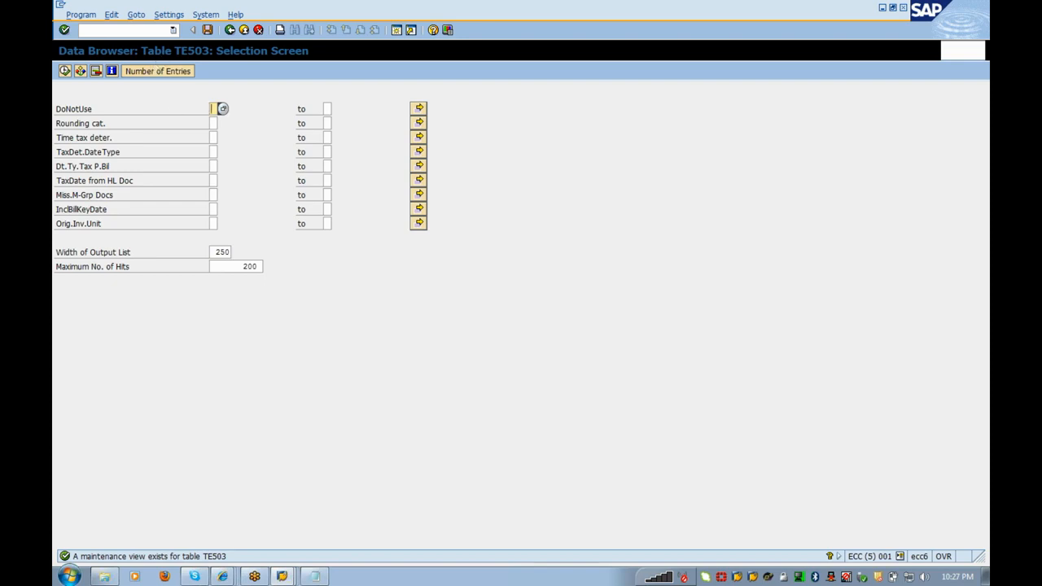
Start transaction SM30 and open table TE503 for maintenance.
{"action": "left_click", "coordinate": [120, 31]}
{"action": "type", "text": "/nsm30"}
{"action": "key", "text": "Return"}
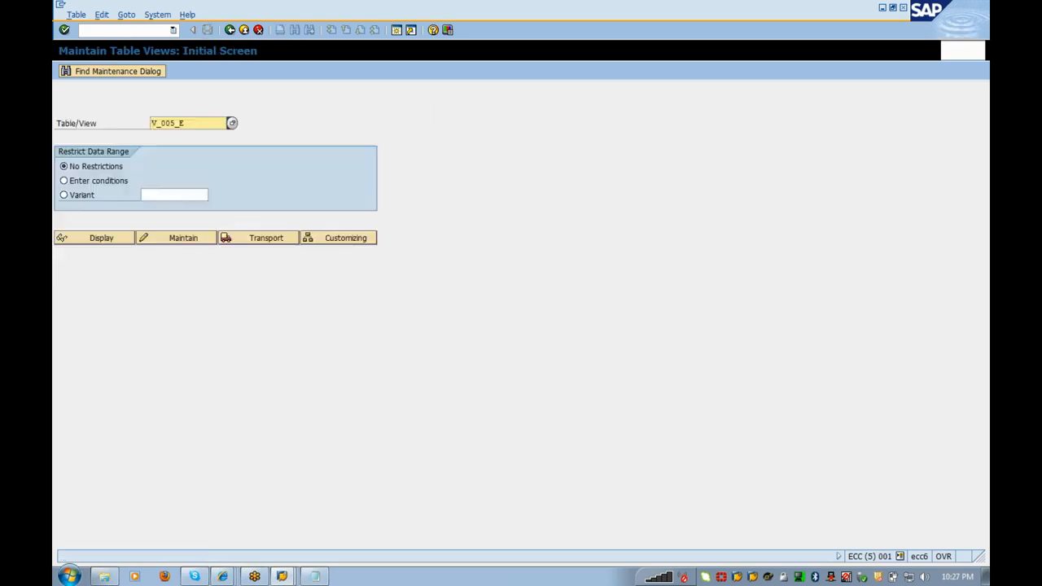
{"action": "key", "text": "Delete"}
{"action": "key", "text": "Delete"}
{"action": "key", "text": "Delete"}
{"action": "key", "text": "Delete"}
{"action": "key", "text": "Delete"}
{"action": "type", "text": "TE503"}
{"action": "left_click", "coordinate": [194, 243]}
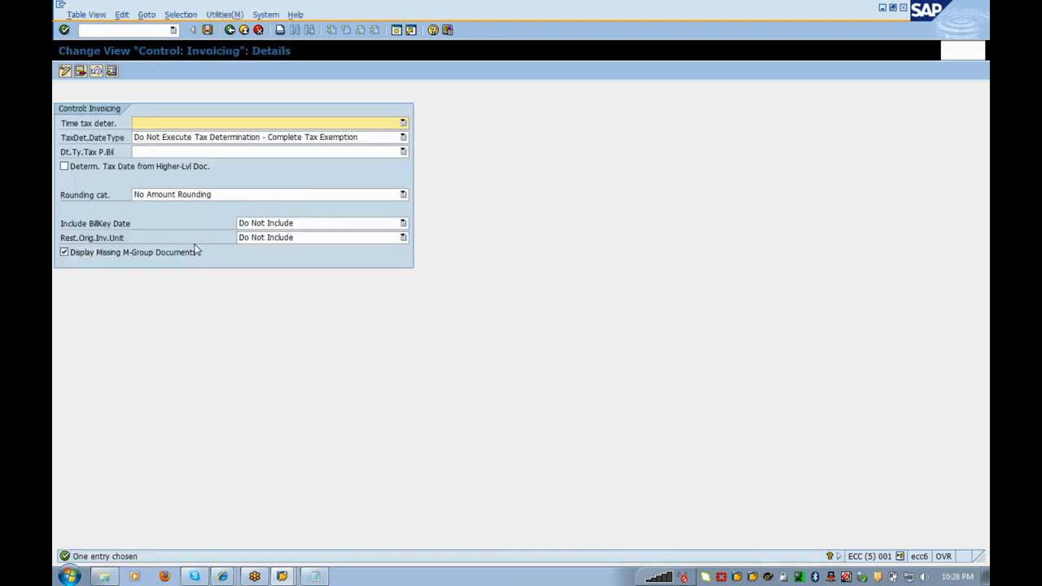
Set the time of tax determination to "Tax determination in invoicing" and save the invoicing control entry.
{"action": "key", "text": "alt+Tab"}
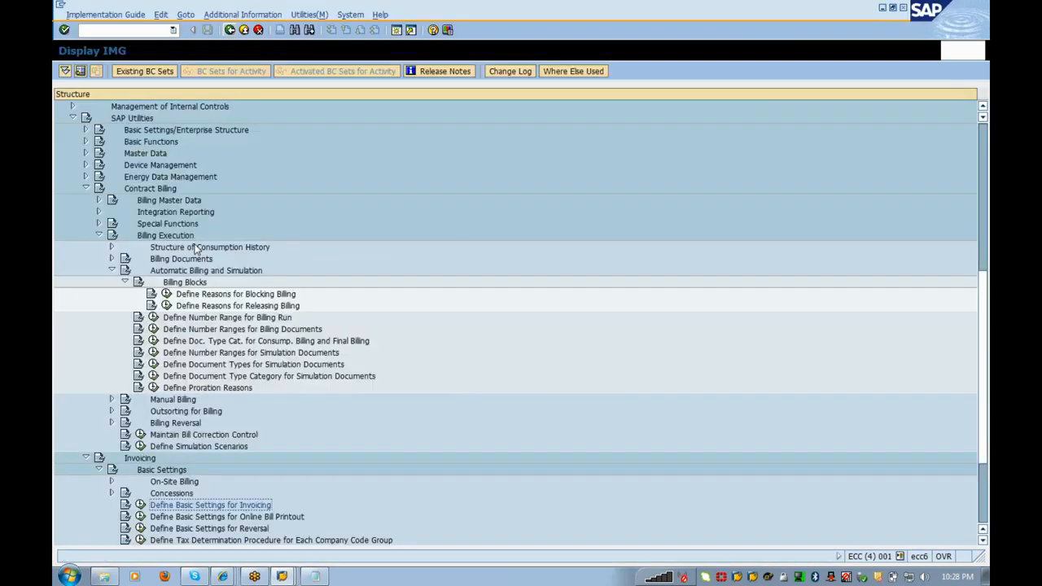
{"action": "key", "text": "alt+Tab"}
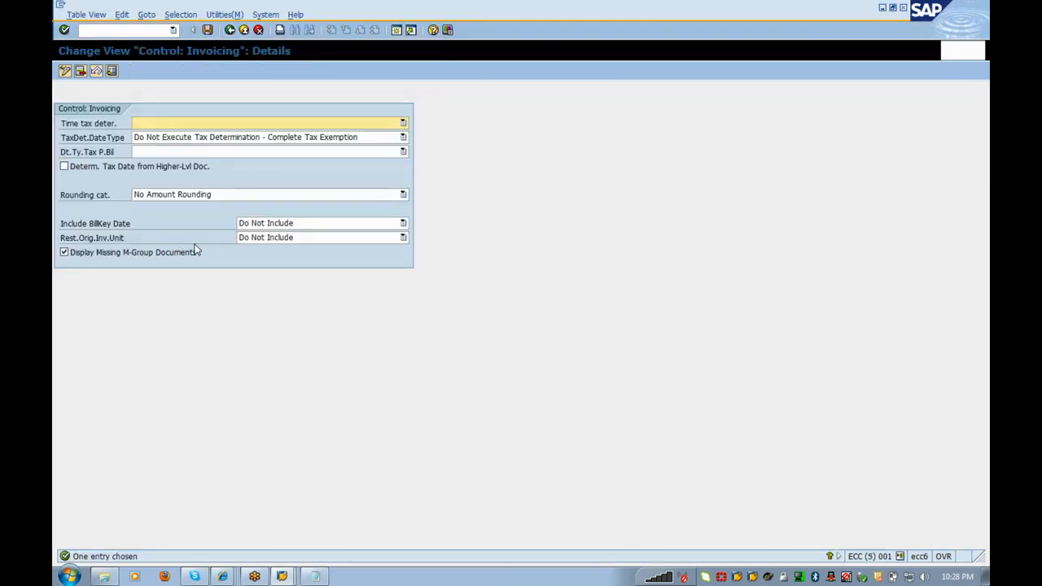
{"action": "left_click", "coordinate": [184, 124]}
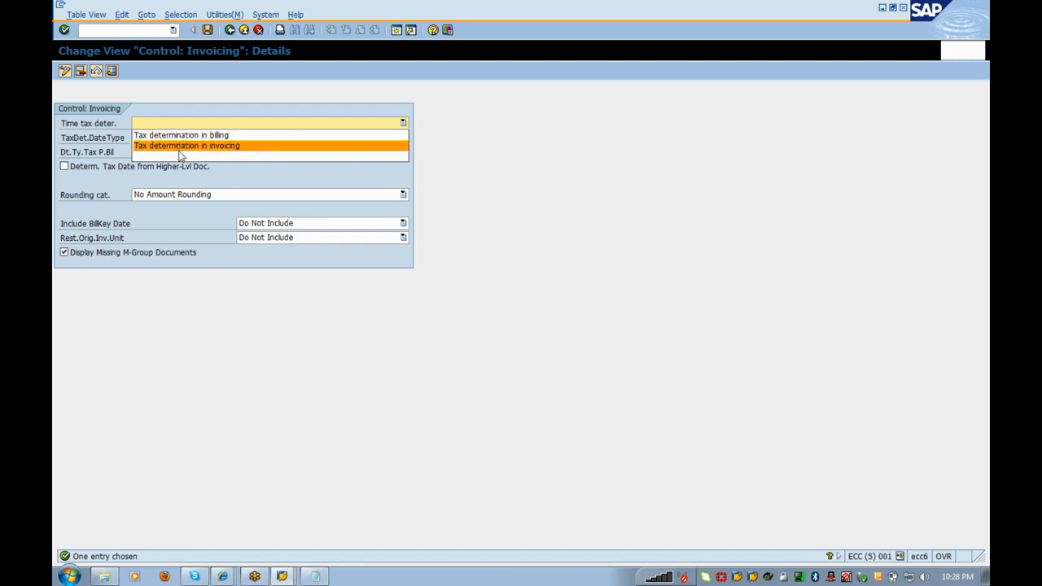
{"action": "left_click", "coordinate": [180, 149]}
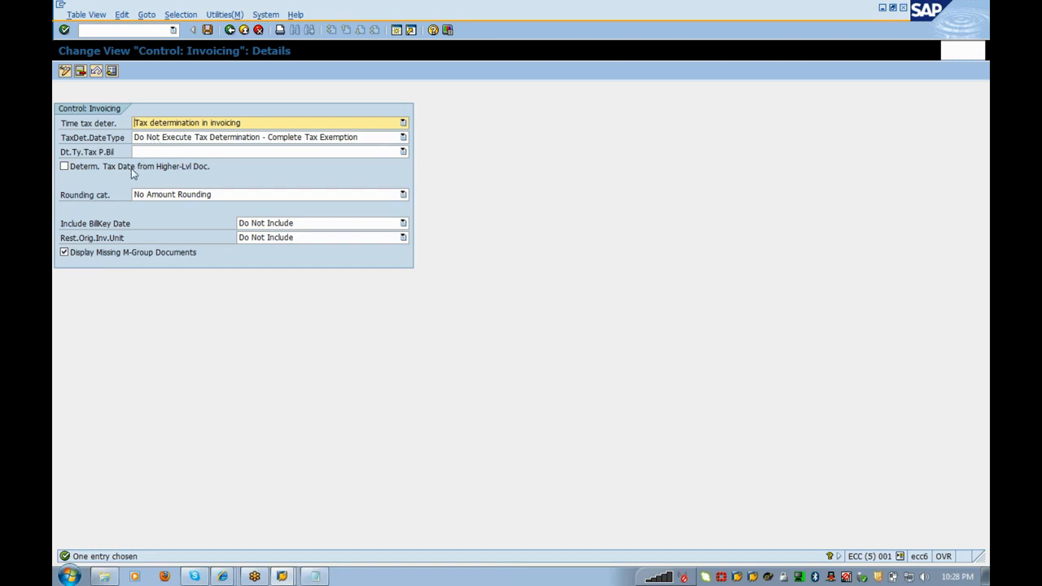
{"action": "left_click", "coordinate": [207, 30]}
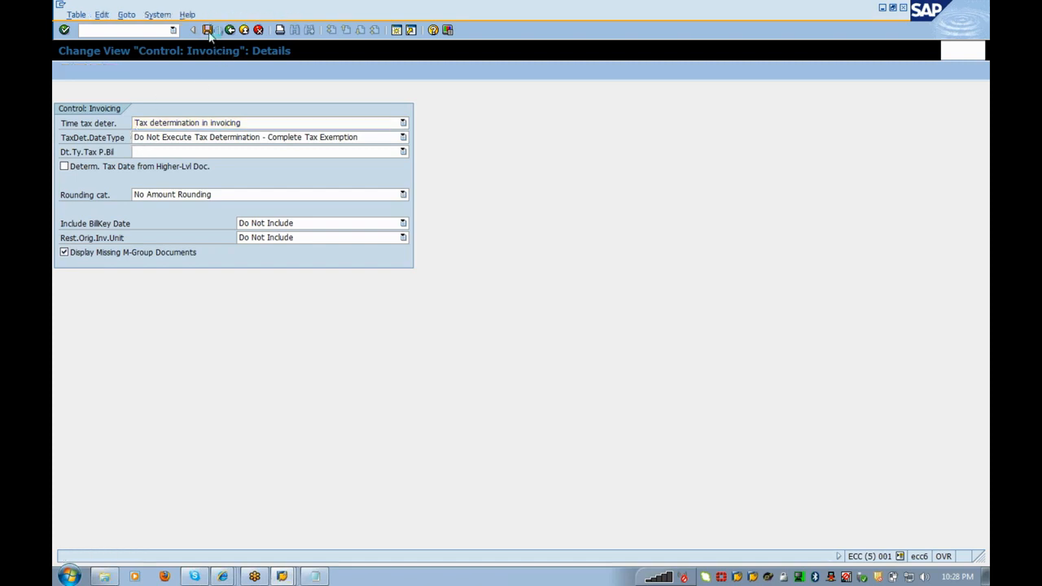
{"action": "left_click", "coordinate": [87, 207]}
Return to the invoicing control session and start transaction EA00 for automatic billing.
{"action": "key", "text": "alt+Tab"}
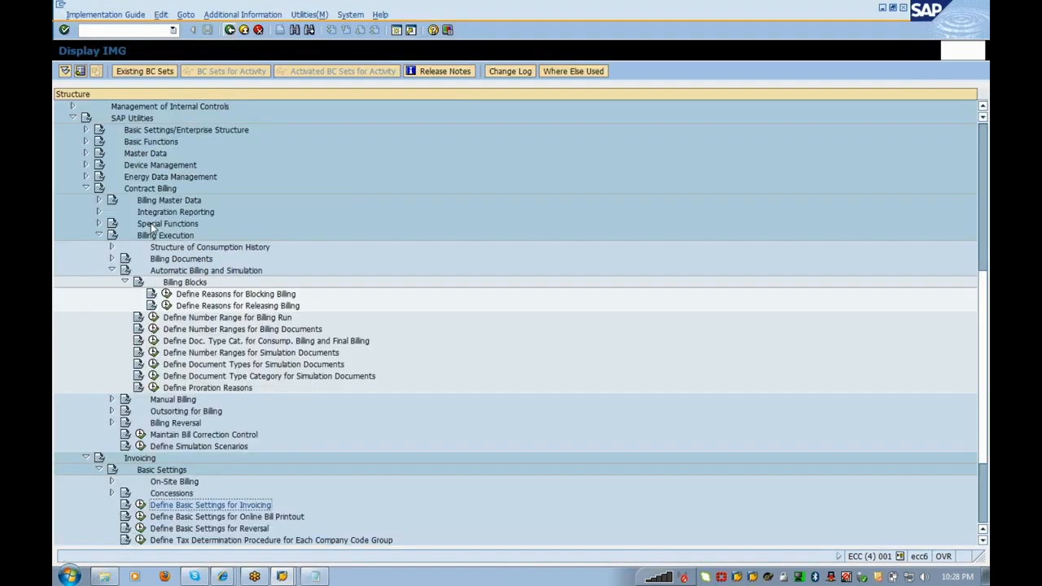
{"action": "key", "text": "alt+Tab"}
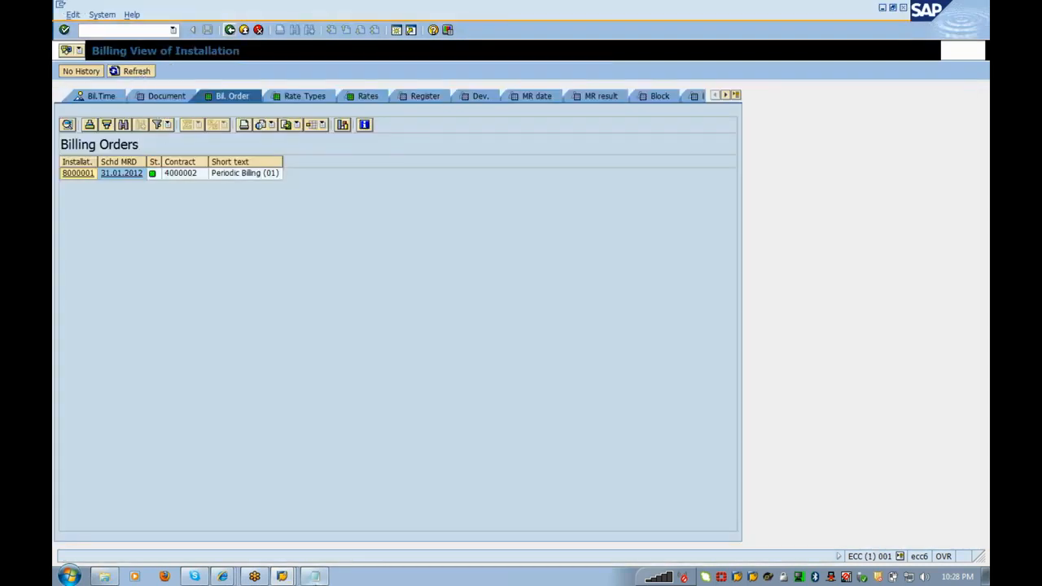
{"action": "left_click", "coordinate": [283, 576]}
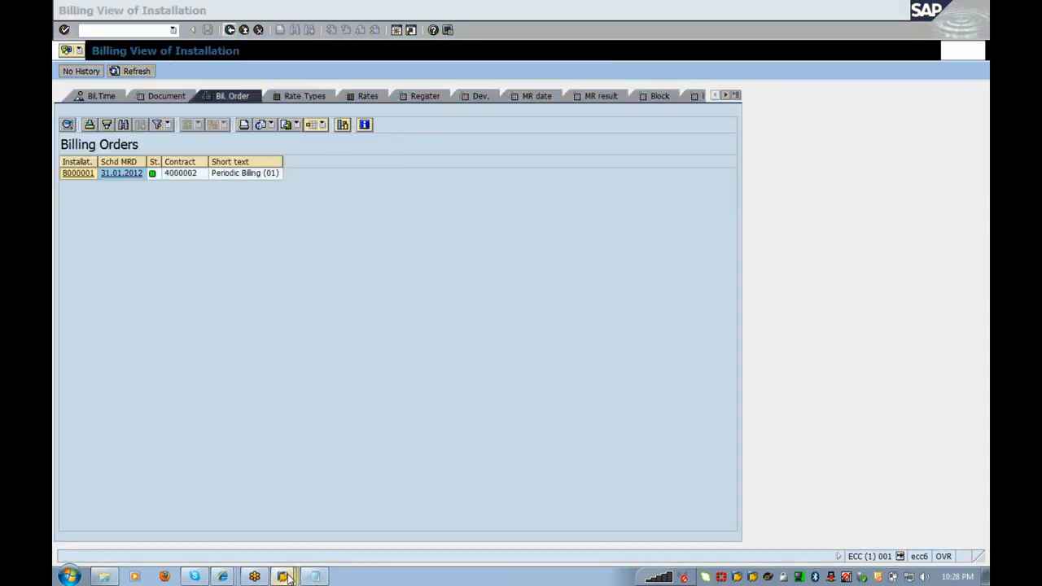
{"action": "left_click", "coordinate": [310, 549]}
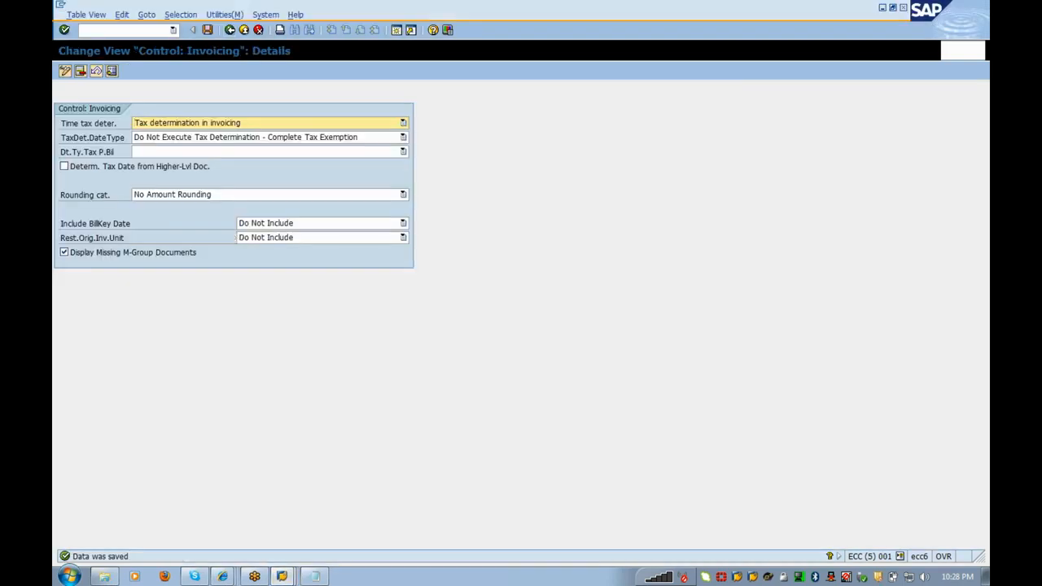
{"action": "left_click", "coordinate": [122, 30]}
{"action": "type", "text": "/n"}
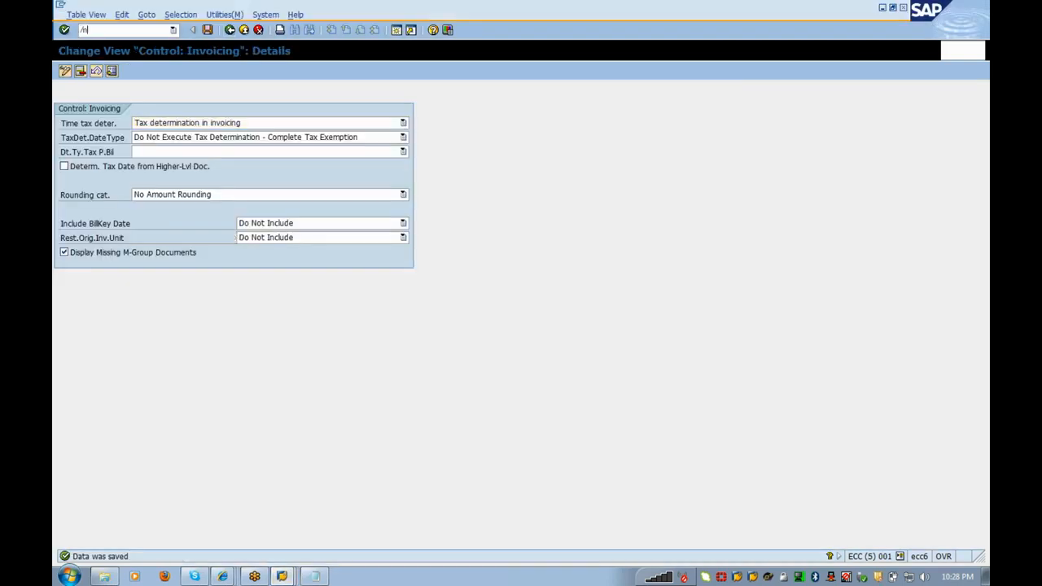
{"action": "type", "text": "ea00"}
{"action": "key", "text": "Return"}
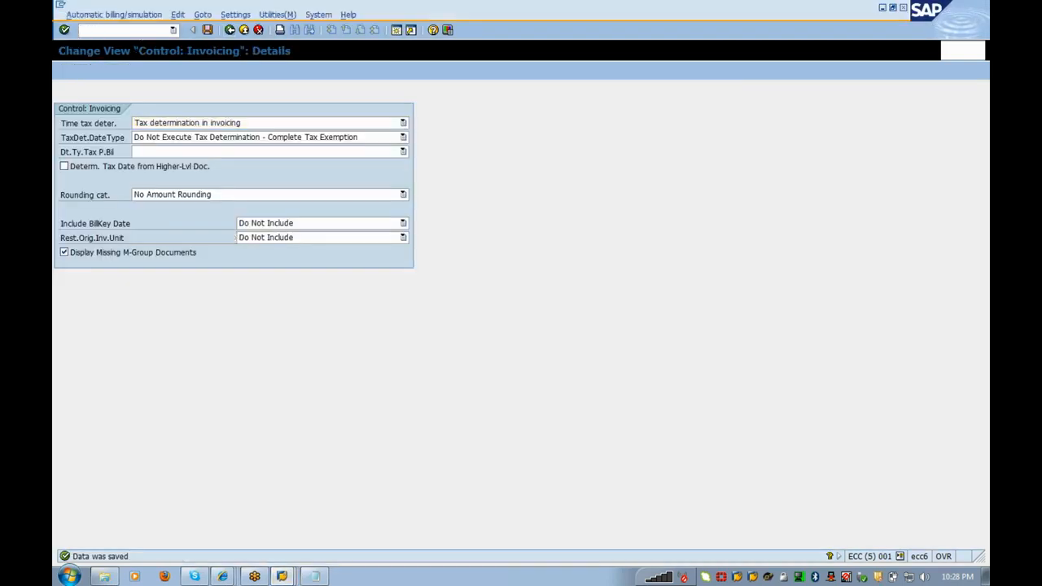
Select the installation's billing order again, transfer it to billing, and try to run the billing.
{"action": "left_click", "coordinate": [187, 382]}
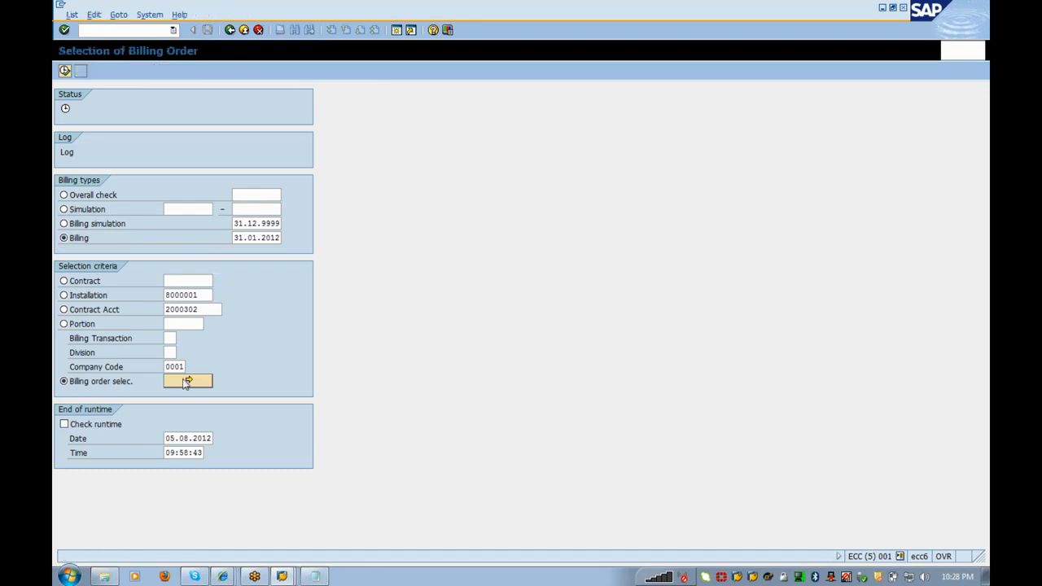
{"action": "left_click", "coordinate": [216, 111]}
{"action": "left_click", "coordinate": [64, 70]}
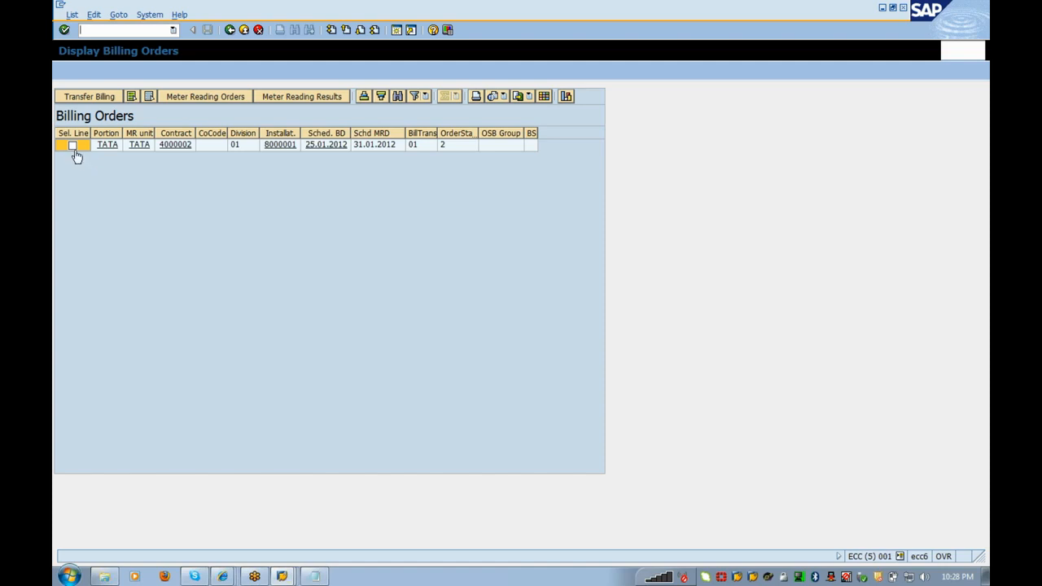
{"action": "left_click", "coordinate": [72, 146]}
{"action": "left_click", "coordinate": [88, 97]}
{"action": "left_click", "coordinate": [66, 71]}
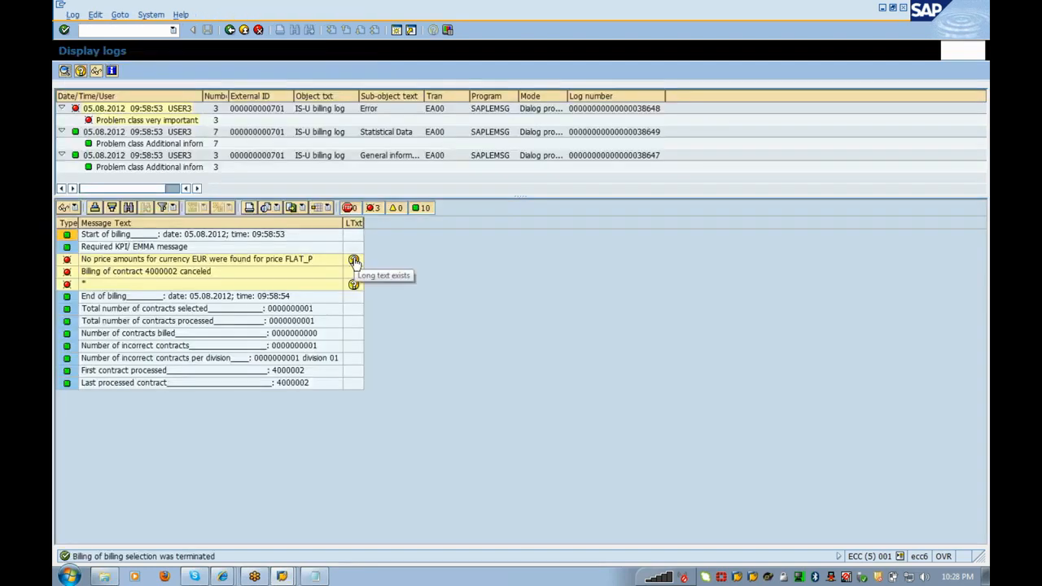
Read the long text of the error on missing EUR amounts for price FLAT_P, then leave the billing log.
{"action": "left_click", "coordinate": [354, 260]}
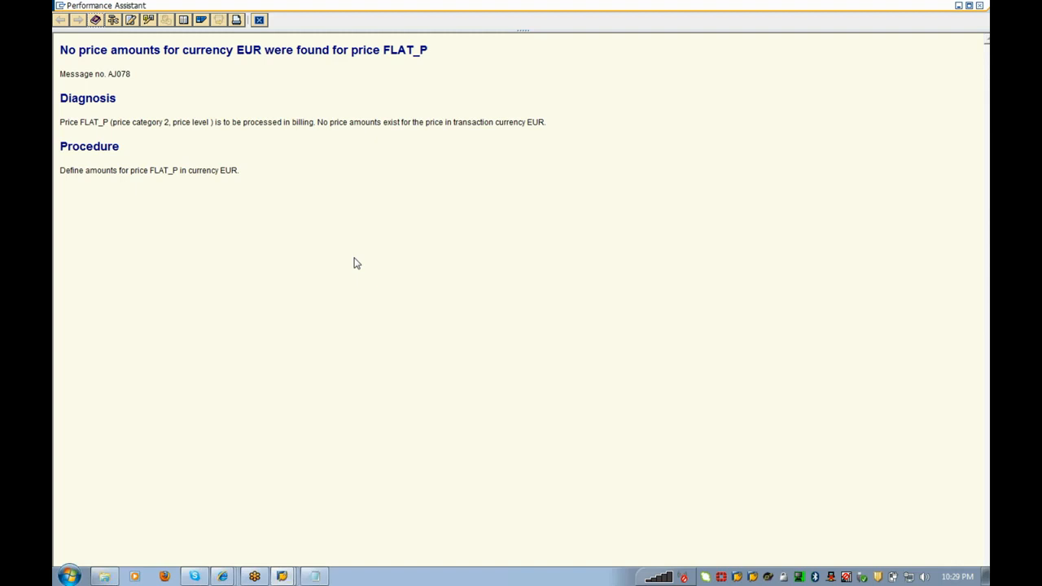
{"action": "left_click", "coordinate": [260, 21]}
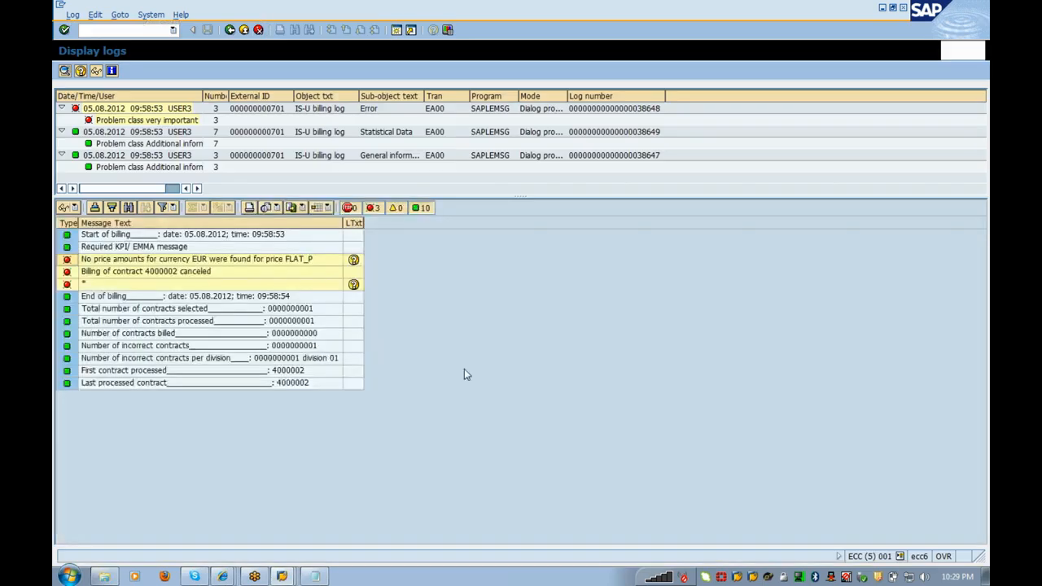
{"action": "left_click", "coordinate": [354, 260]}
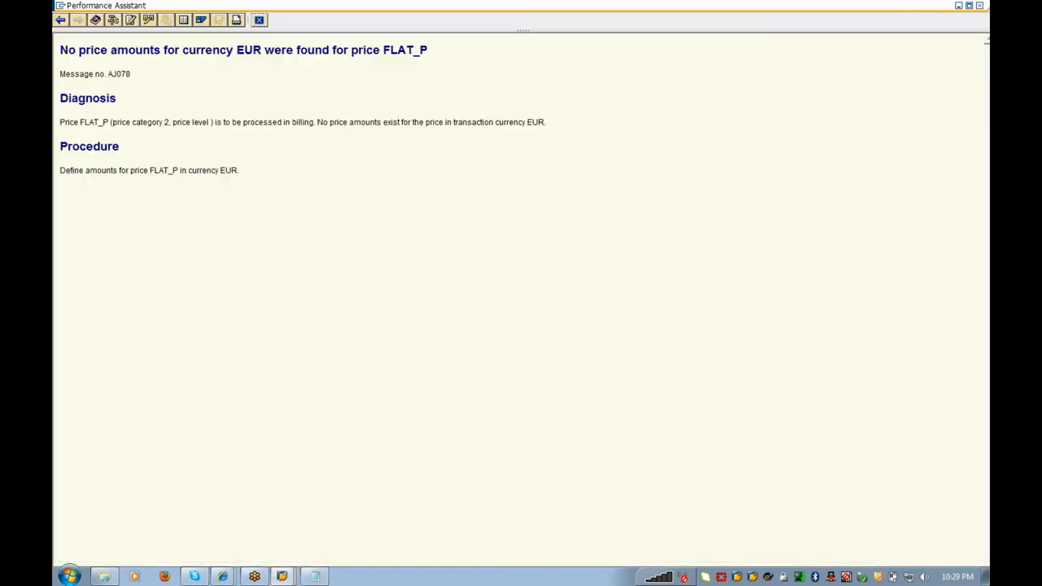
{"action": "left_click_drag", "start_coordinate": [382, 50], "coordinate": [430, 52]}
{"action": "left_click", "coordinate": [259, 19]}
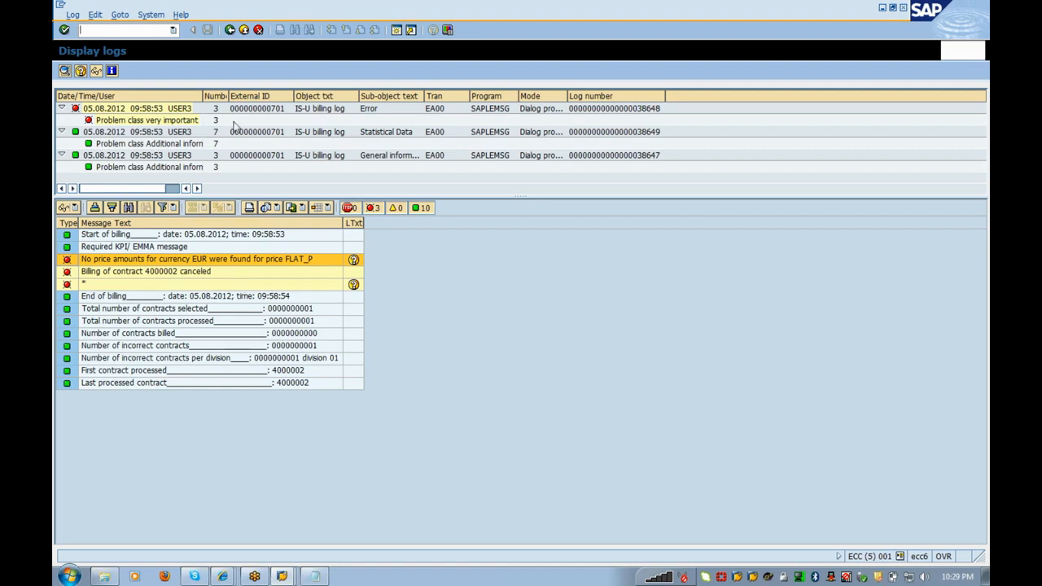
{"action": "left_click", "coordinate": [244, 31]}
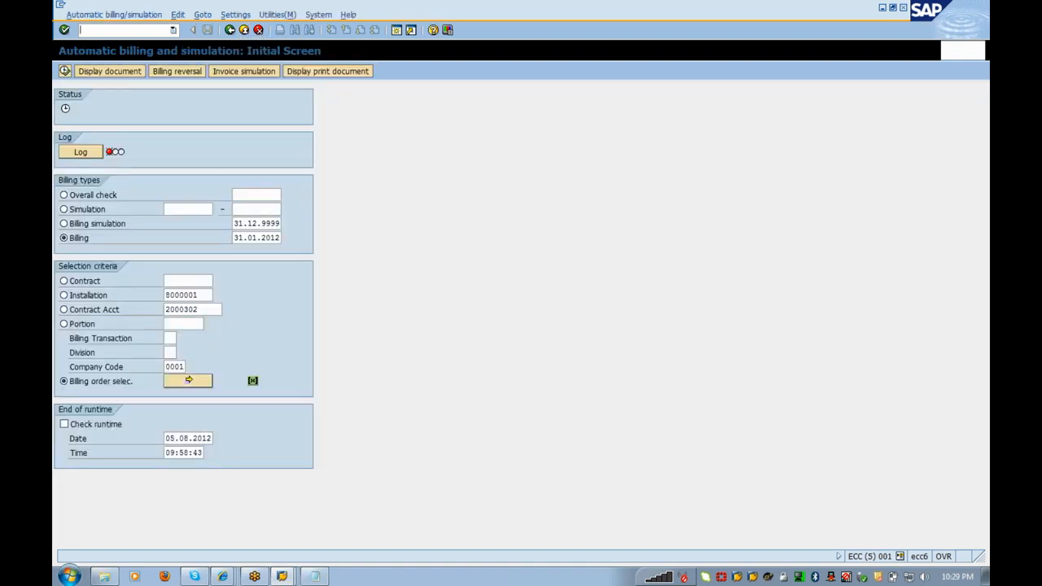
Start transaction EA91 and display price FLAT_P with price category Flat rate.
{"action": "type", "text": "/nea91"}
{"action": "key", "text": "Return"}
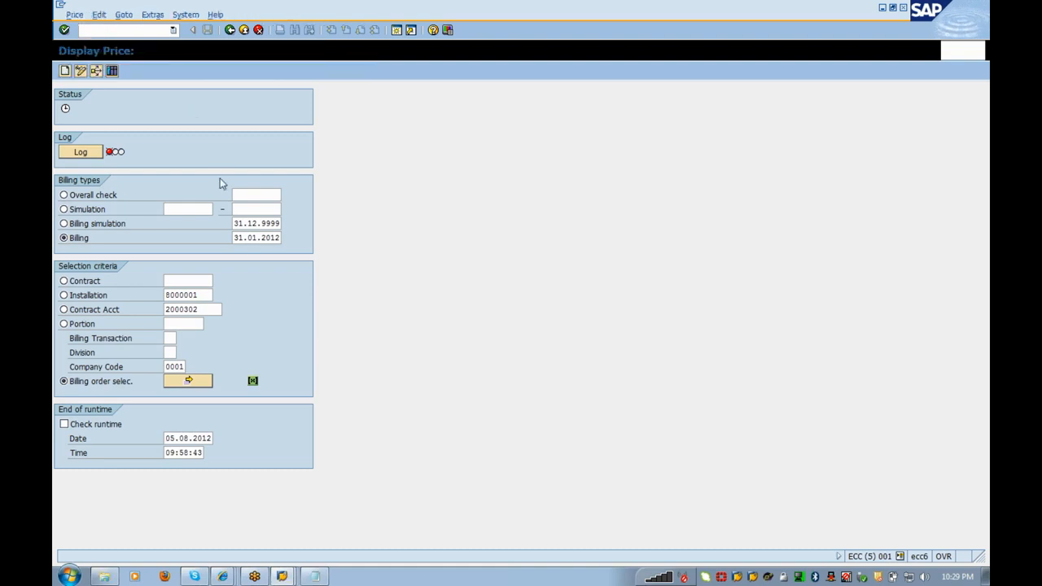
{"action": "type", "text": "FLAT_P"}
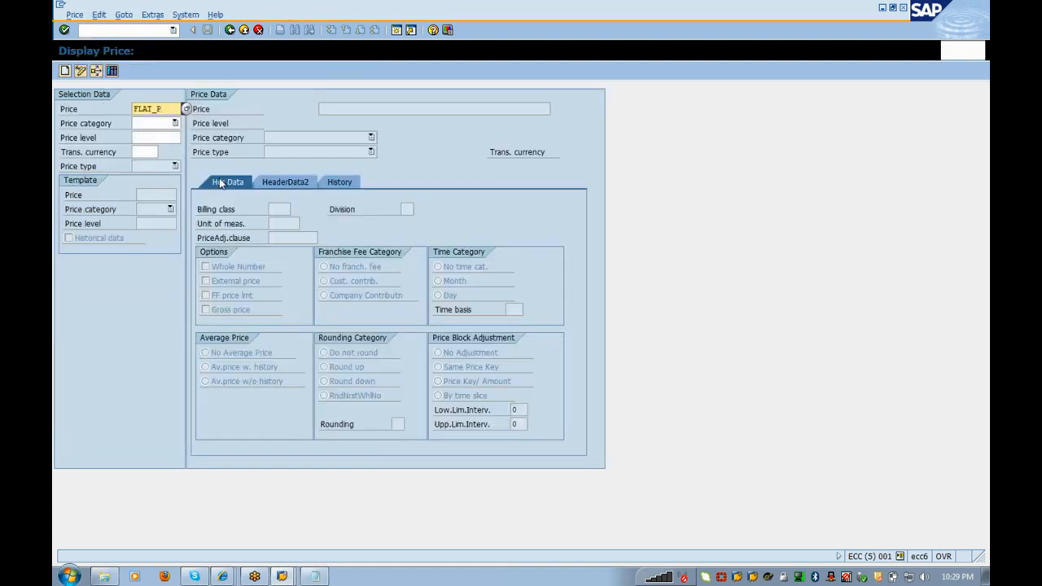
{"action": "left_click", "coordinate": [174, 123]}
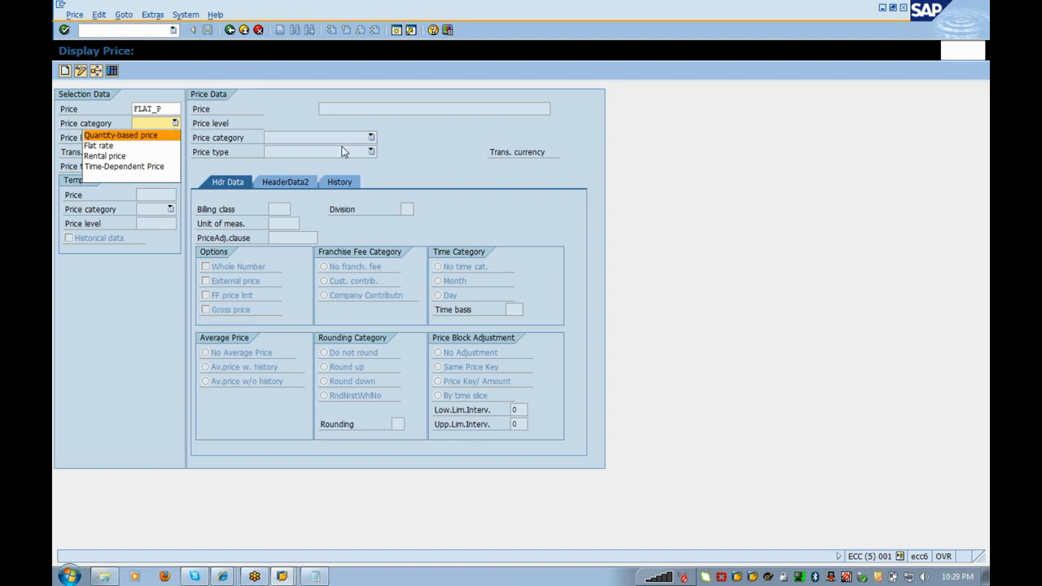
{"action": "left_click", "coordinate": [460, 147]}
{"action": "key", "text": "Return"}
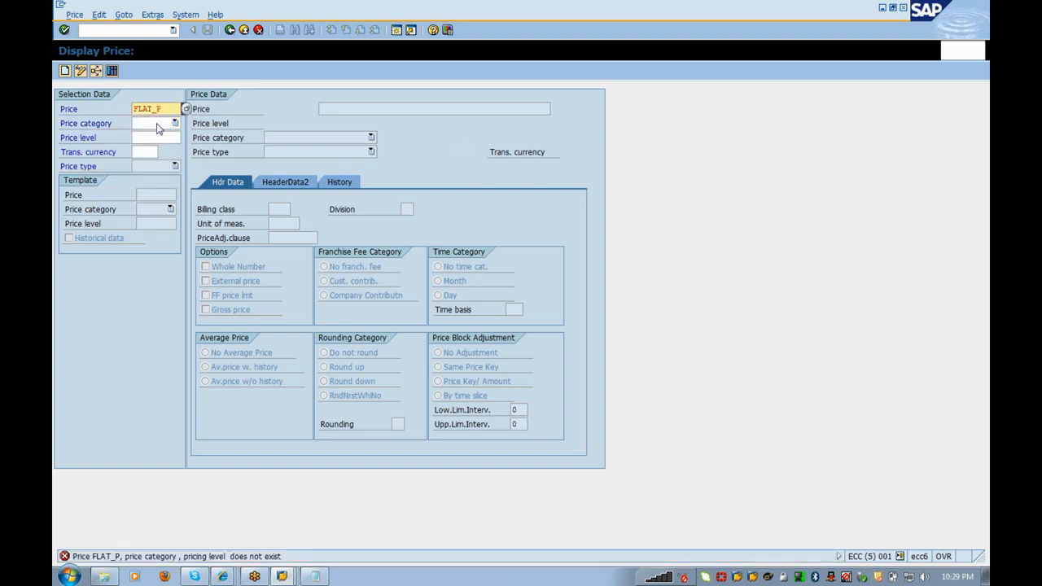
{"action": "left_click", "coordinate": [158, 124]}
{"action": "left_click", "coordinate": [150, 148]}
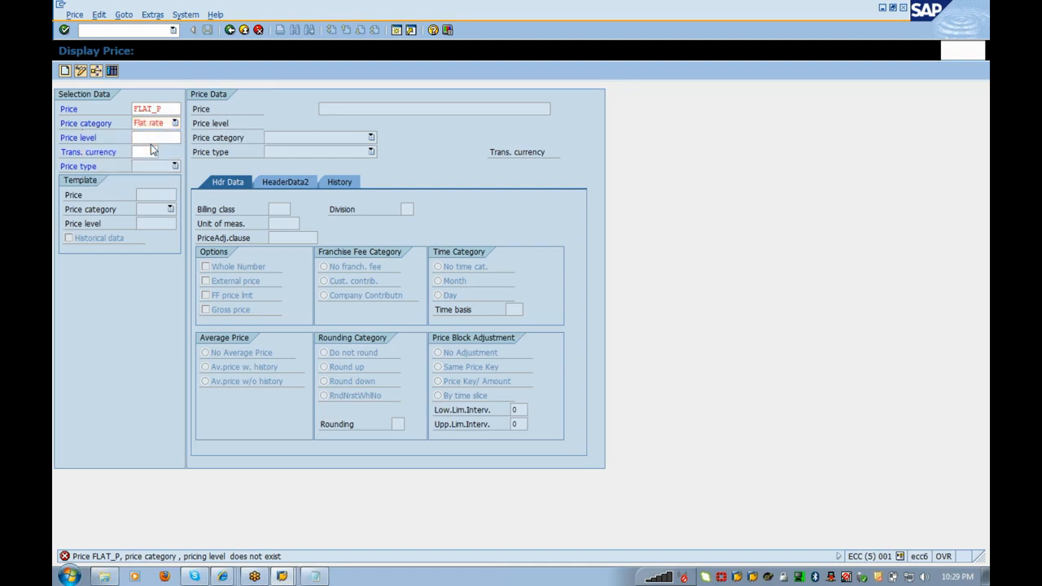
{"action": "key", "text": "Return"}
Switch price FLAT_P to change mode and add transaction currency EUR to it.
{"action": "left_click", "coordinate": [161, 152]}
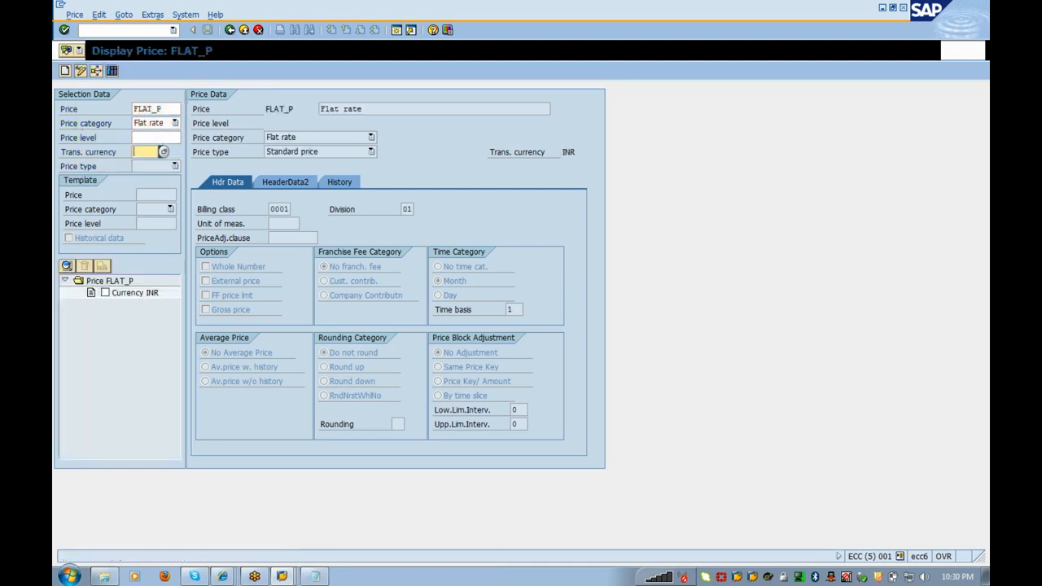
{"action": "left_click", "coordinate": [81, 71]}
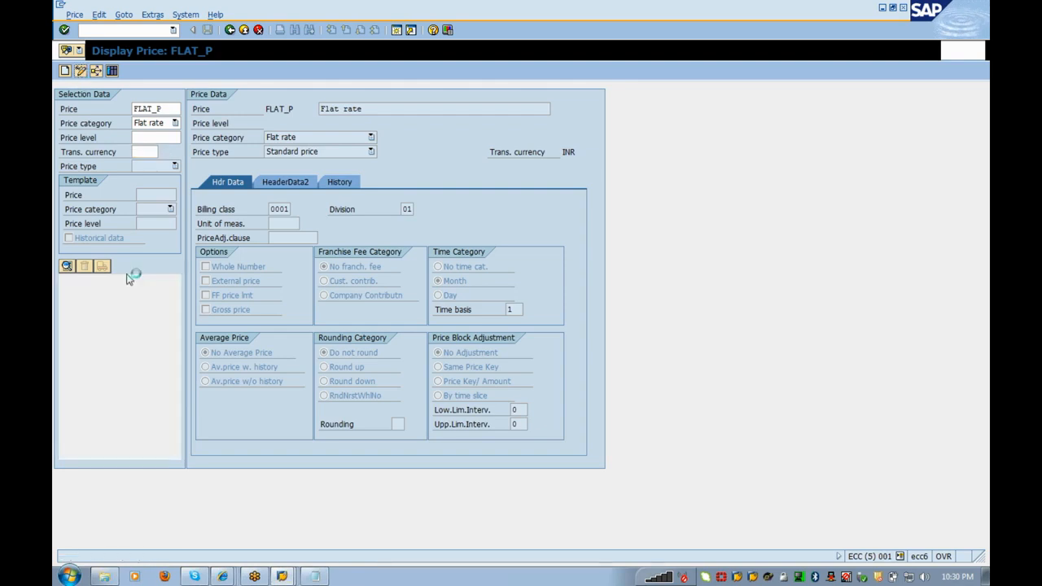
{"action": "type", "text": "eur"}
{"action": "key", "text": "Return"}
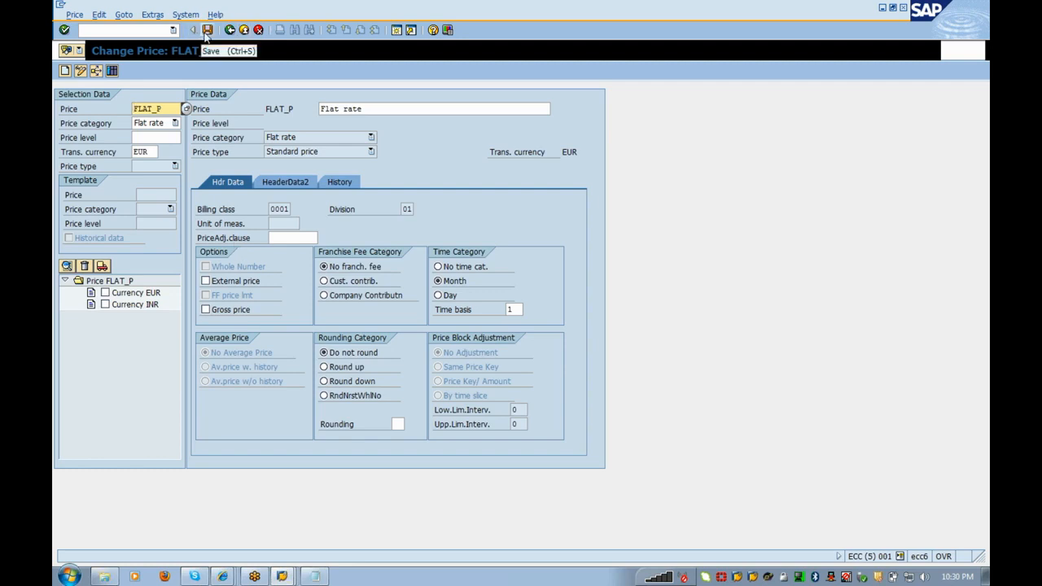
Delete currency INR from price FLAT_P, confirming the customizing request, and try to save the price.
{"action": "left_click", "coordinate": [105, 304]}
{"action": "left_click", "coordinate": [85, 266]}
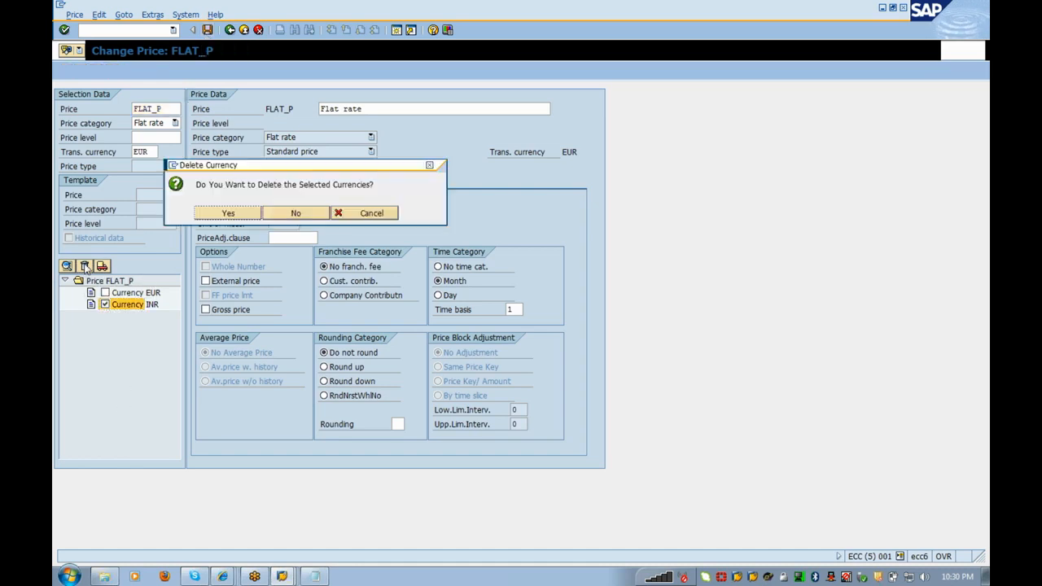
{"action": "left_click", "coordinate": [248, 216]}
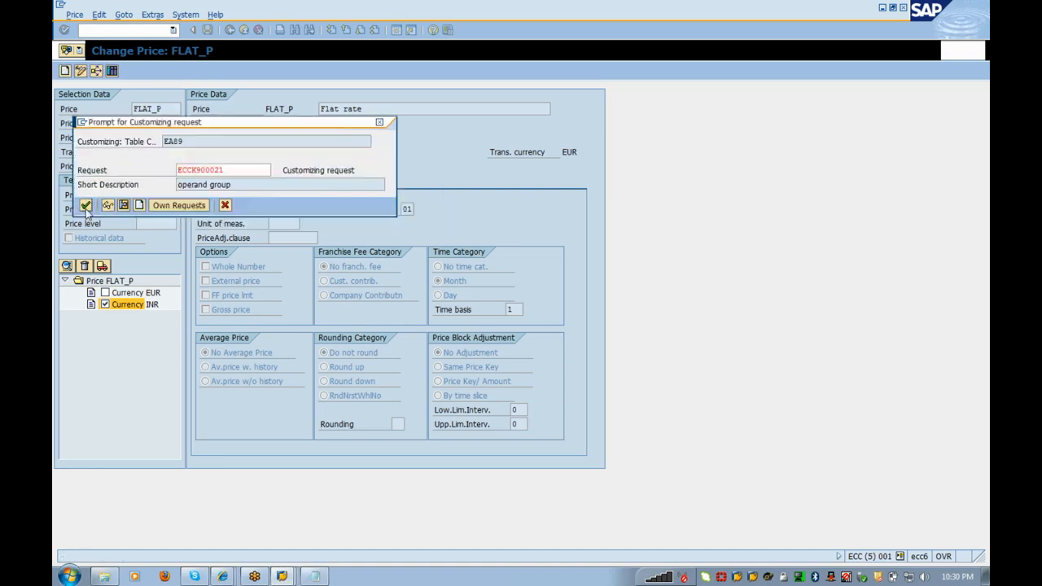
{"action": "left_click", "coordinate": [86, 206]}
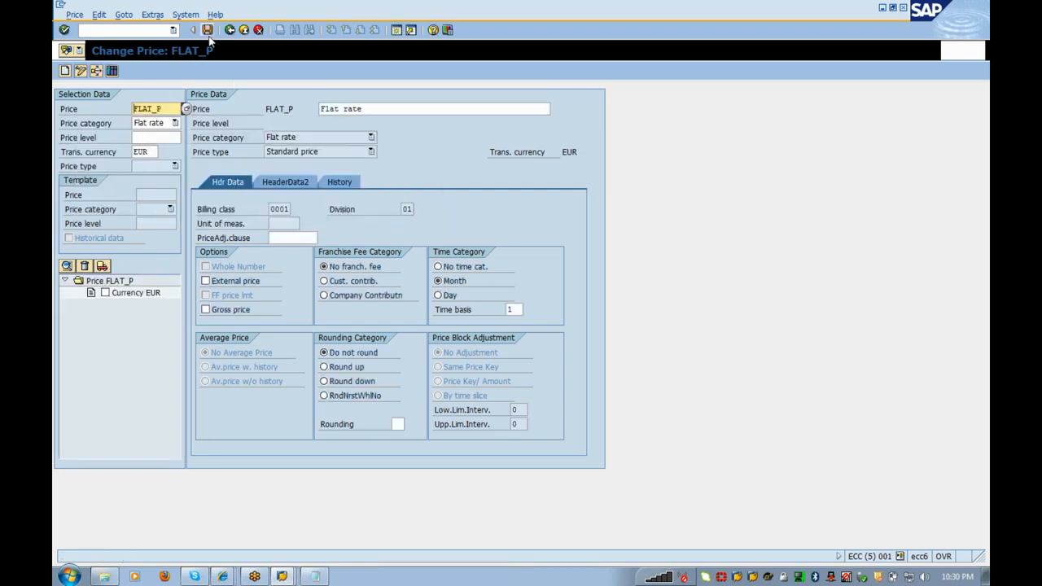
{"action": "left_click", "coordinate": [207, 30]}
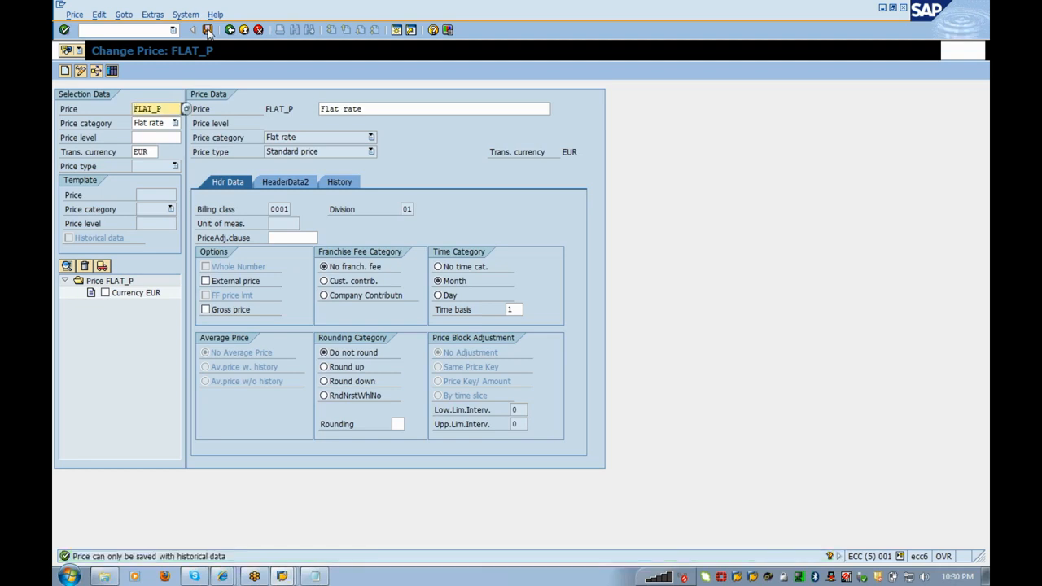
Open the history of price FLAT_P and enter a validity period from 01.01.2012 to 31.12.9999.
{"action": "left_click", "coordinate": [347, 183]}
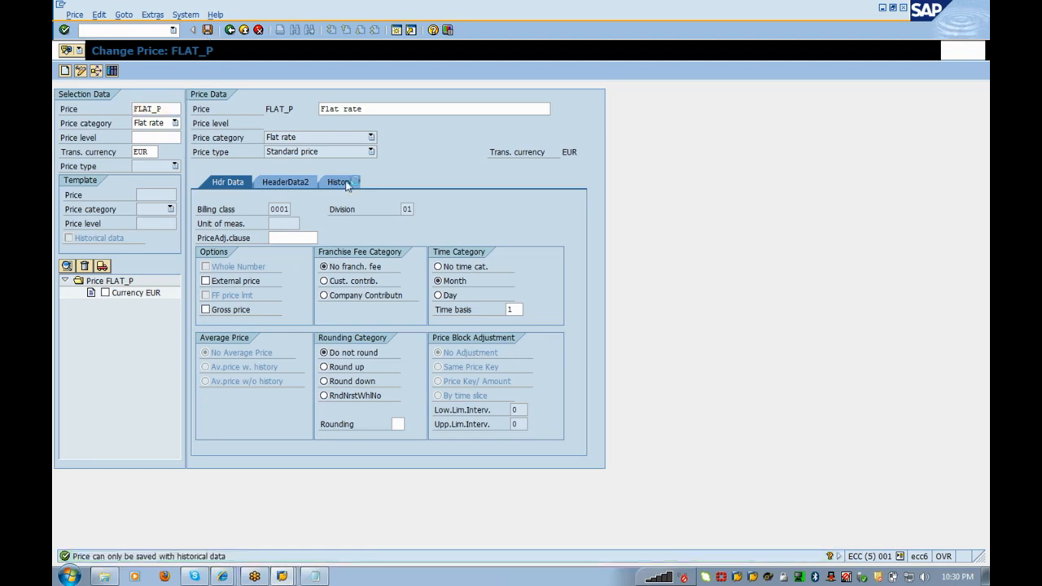
{"action": "type", "text": "01012012"}
{"action": "key", "text": "Tab"}
{"action": "type", "text": "31"}
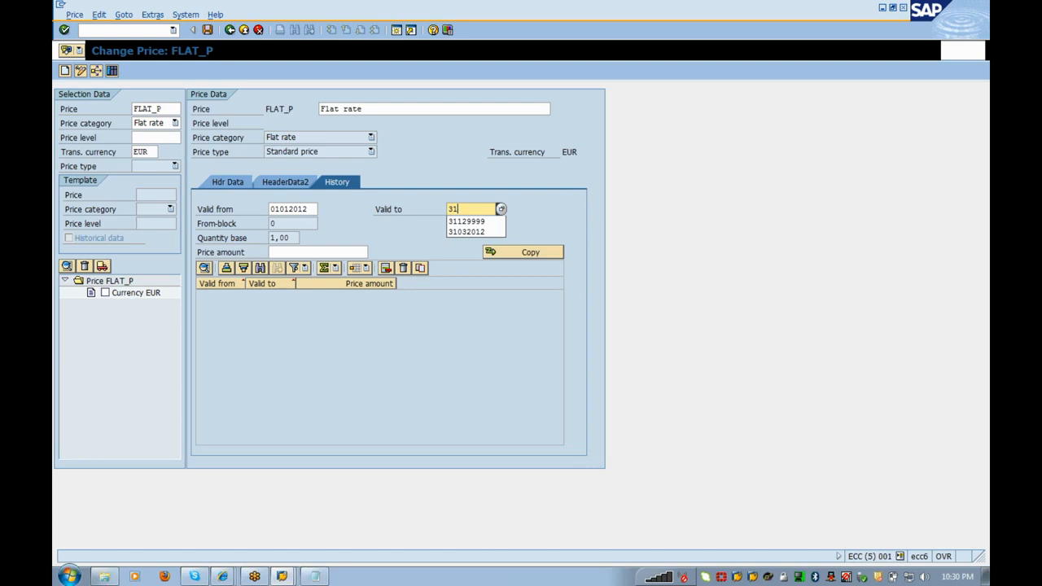
{"action": "key", "text": "Down"}
{"action": "key", "text": "Return"}
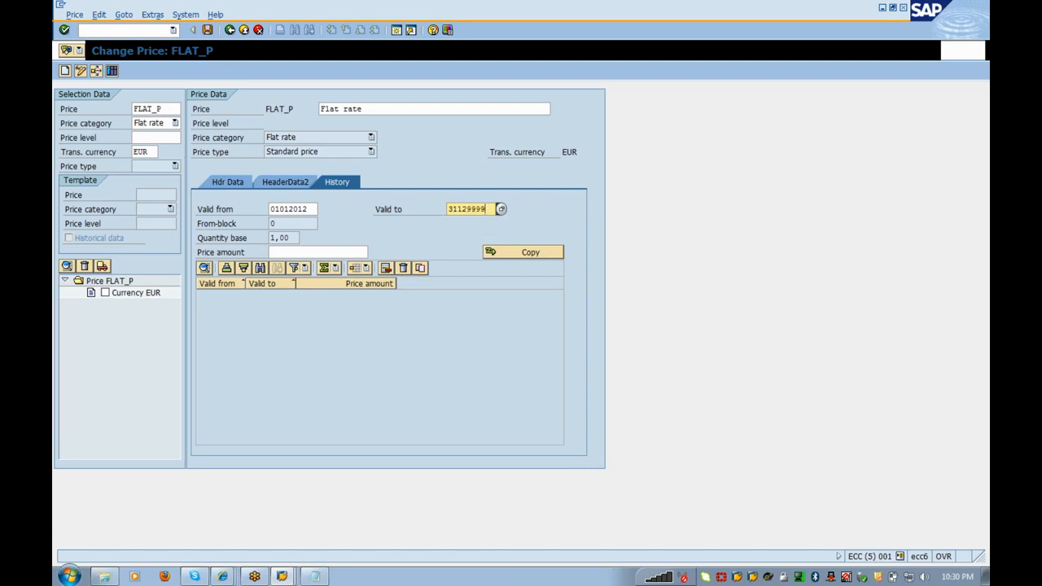
Set the price amount to 10, copy it into the price history, and save FLAT_P with the customizing request.
{"action": "key", "text": "Tab"}
{"action": "key", "text": "Tab"}
{"action": "type", "text": "10"}
{"action": "key", "text": "Return"}
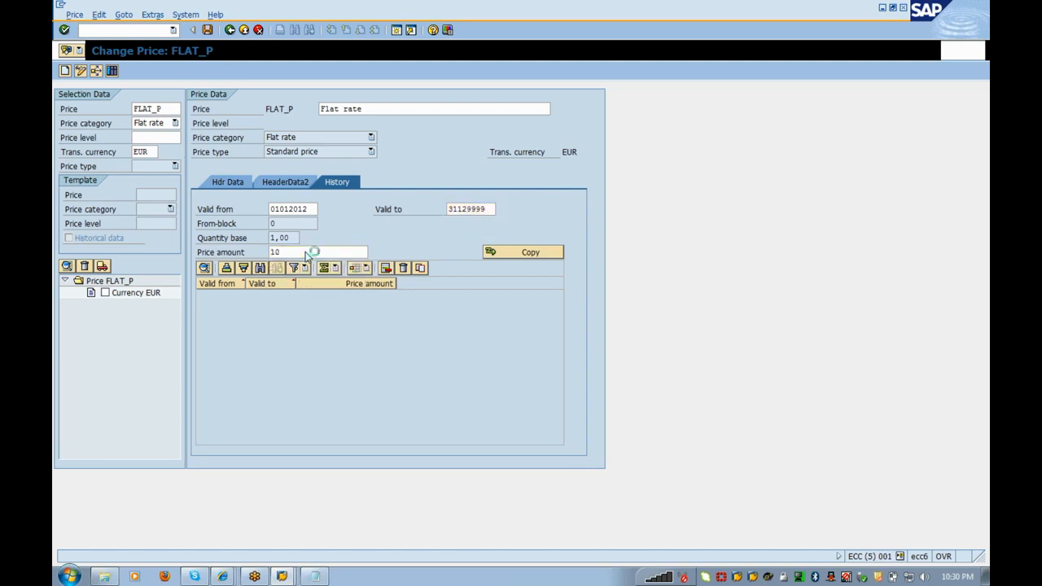
{"action": "left_click", "coordinate": [524, 255]}
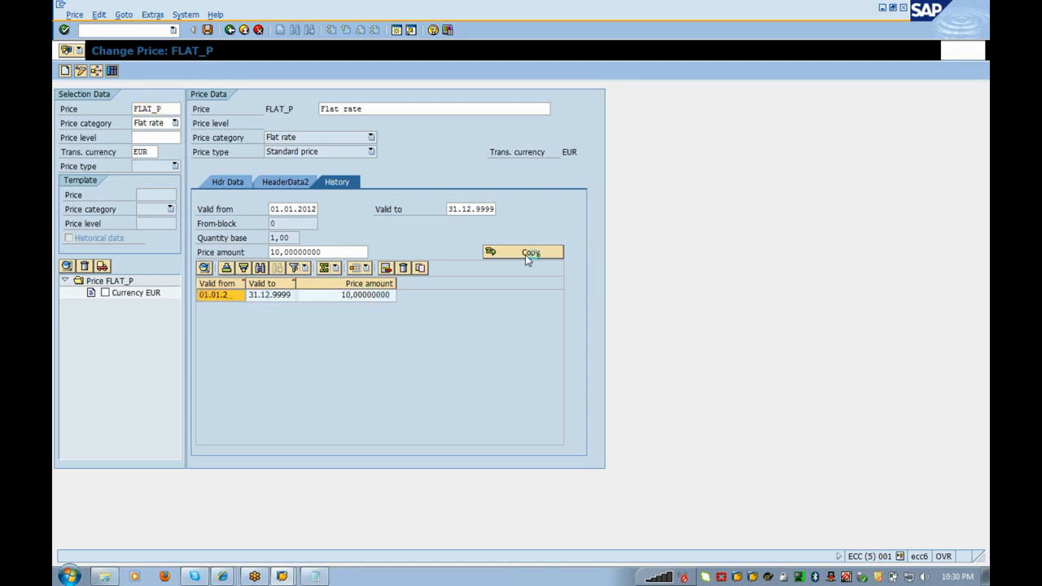
{"action": "left_click", "coordinate": [208, 30]}
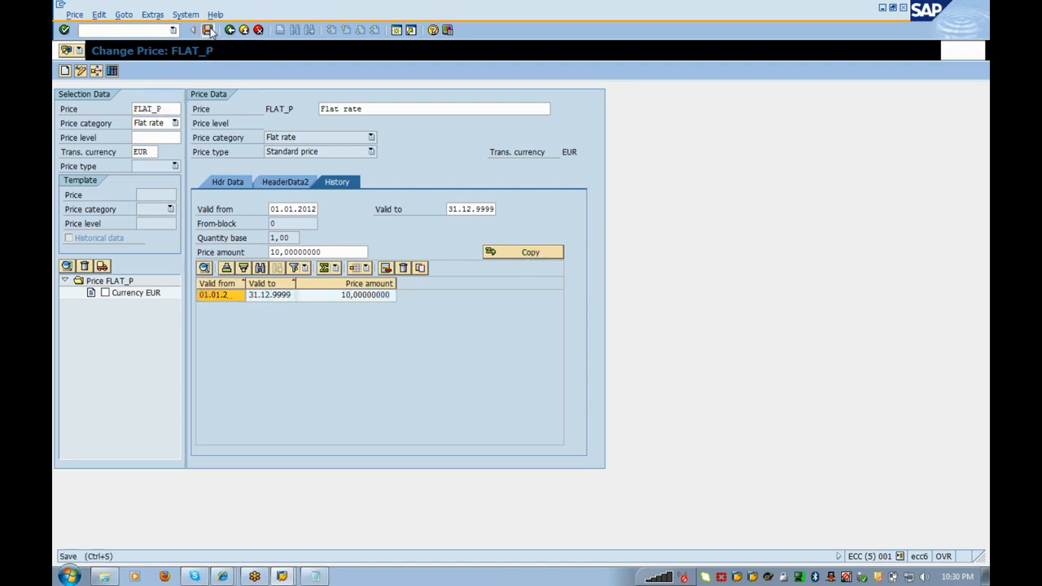
{"action": "left_click", "coordinate": [85, 205]}
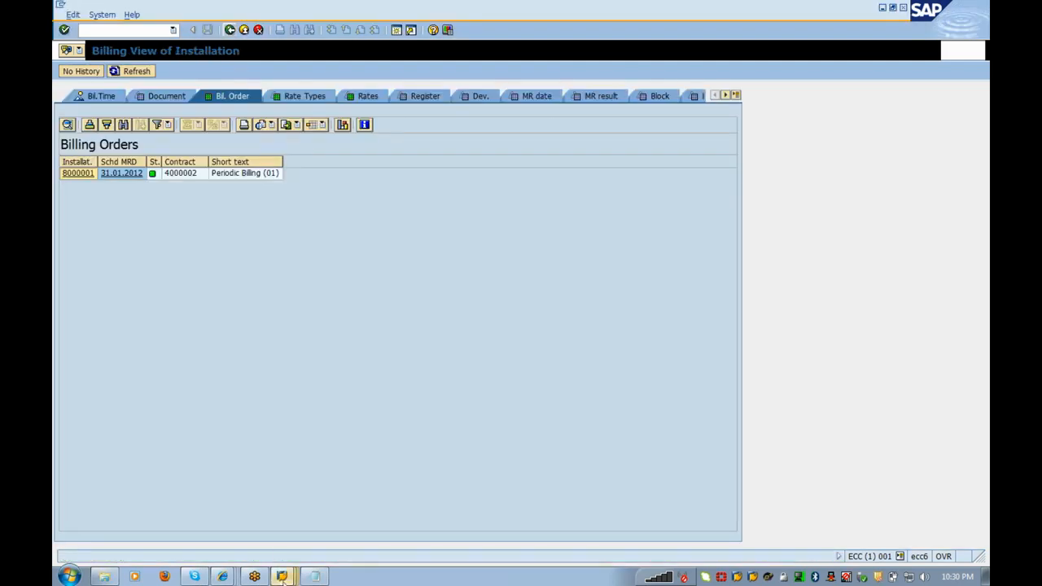
Restart automatic billing in its own session and run billing for the transferred billing order of portion TATA.
{"action": "left_click", "coordinate": [281, 576]}
{"action": "left_click", "coordinate": [265, 508]}
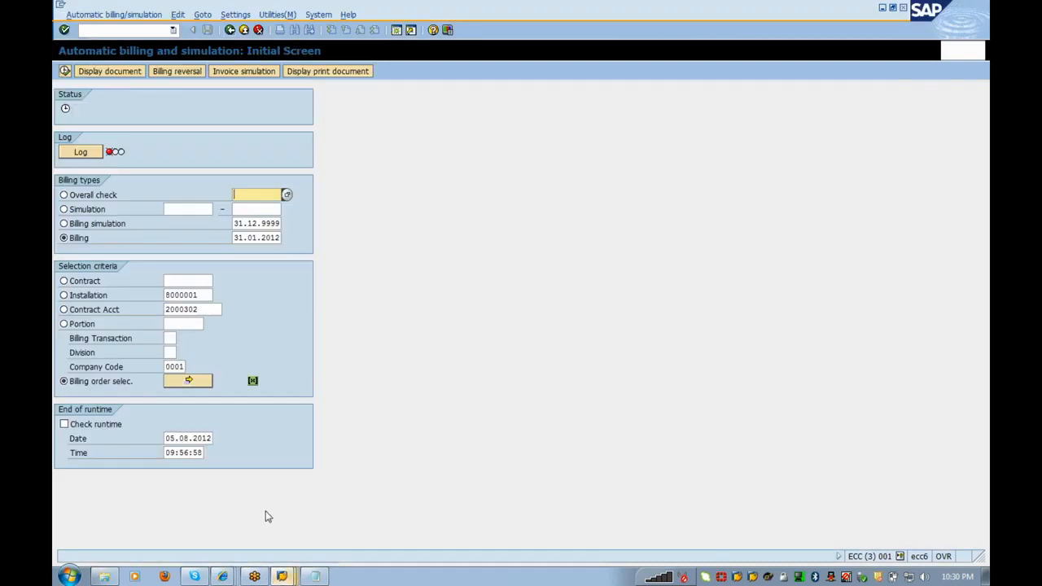
{"action": "left_click", "coordinate": [122, 30]}
{"action": "type", "text": "/nea19"}
{"action": "key", "text": "Return"}
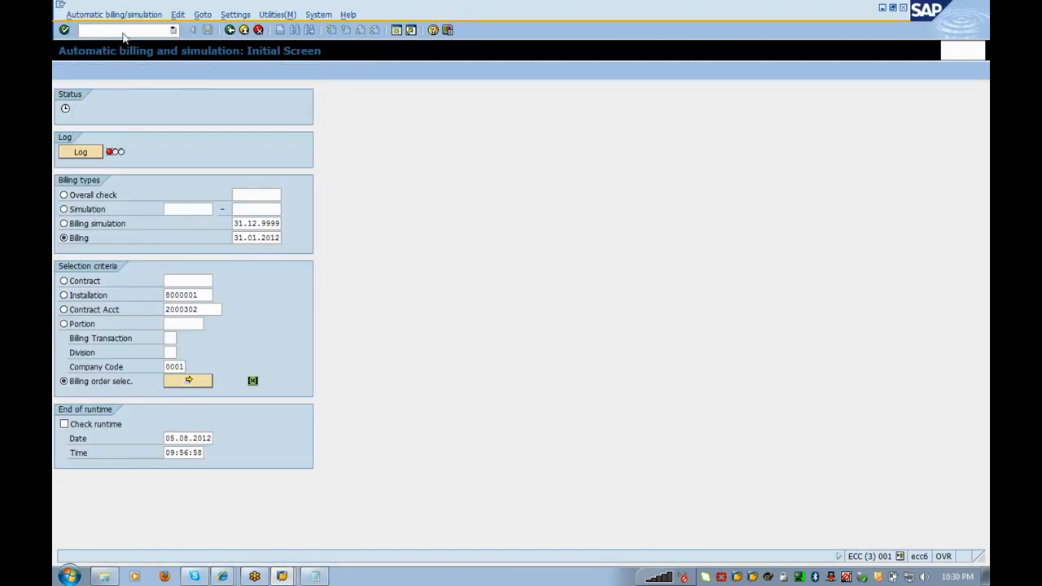
{"action": "left_click", "coordinate": [181, 381]}
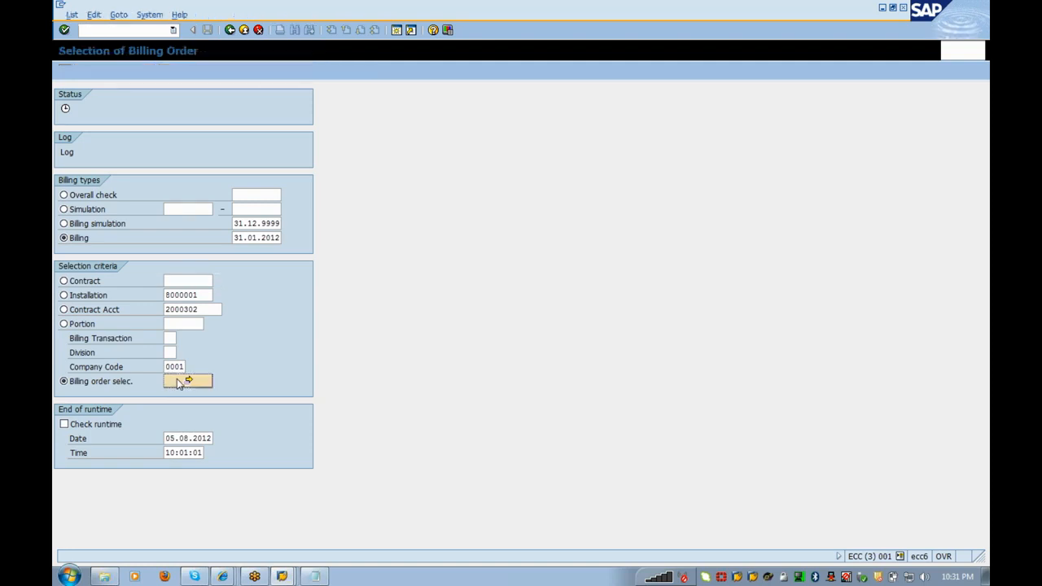
{"action": "left_click", "coordinate": [250, 109]}
{"action": "left_click", "coordinate": [65, 71]}
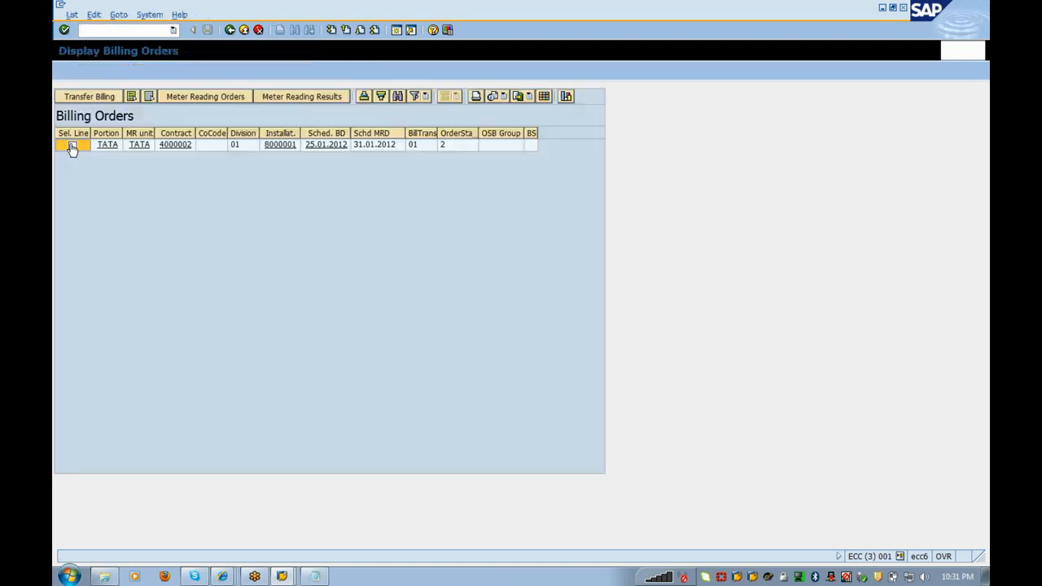
{"action": "left_click", "coordinate": [72, 145]}
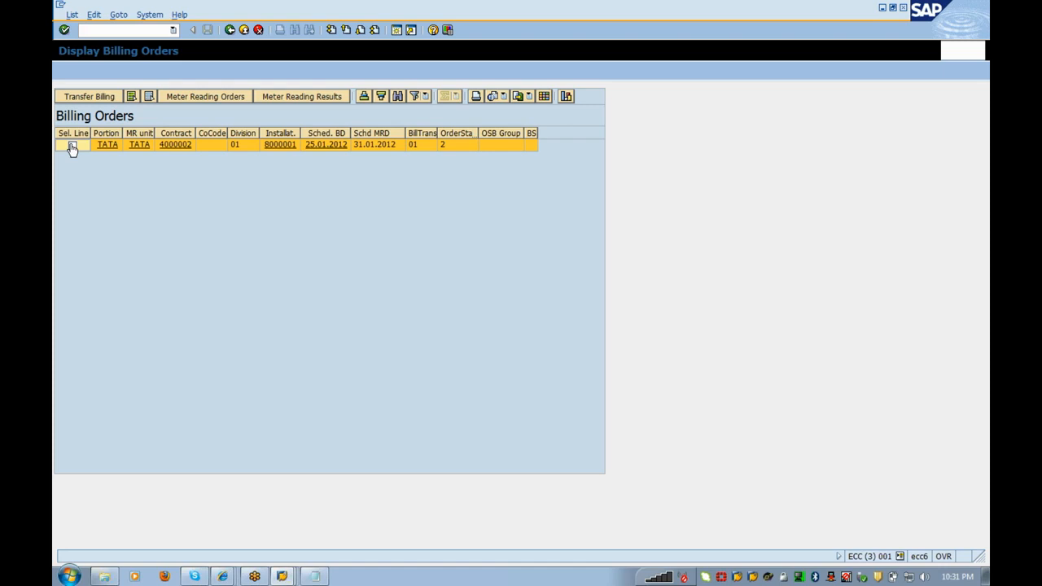
{"action": "left_click", "coordinate": [88, 97]}
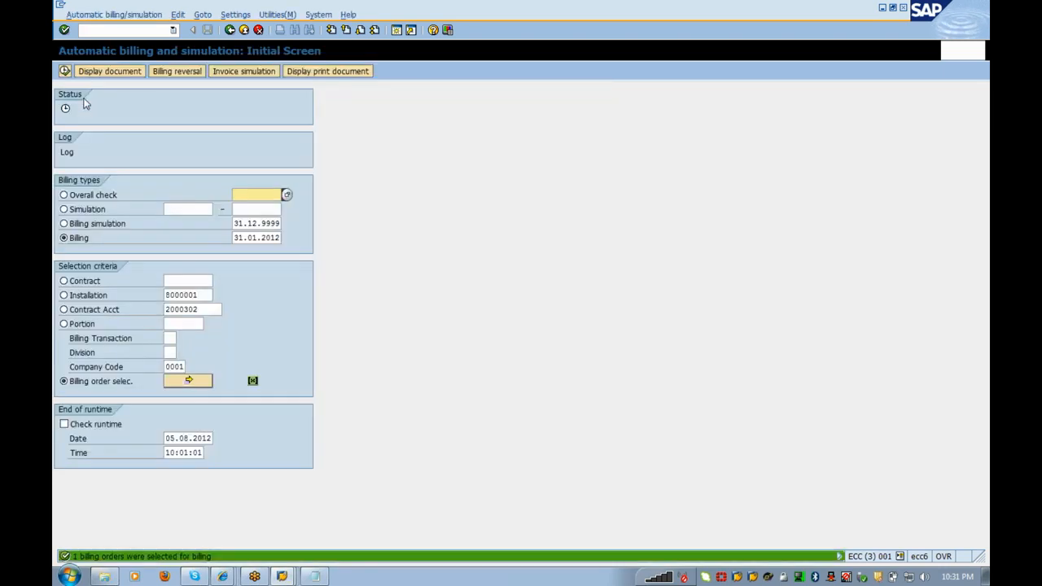
{"action": "left_click", "coordinate": [65, 72]}
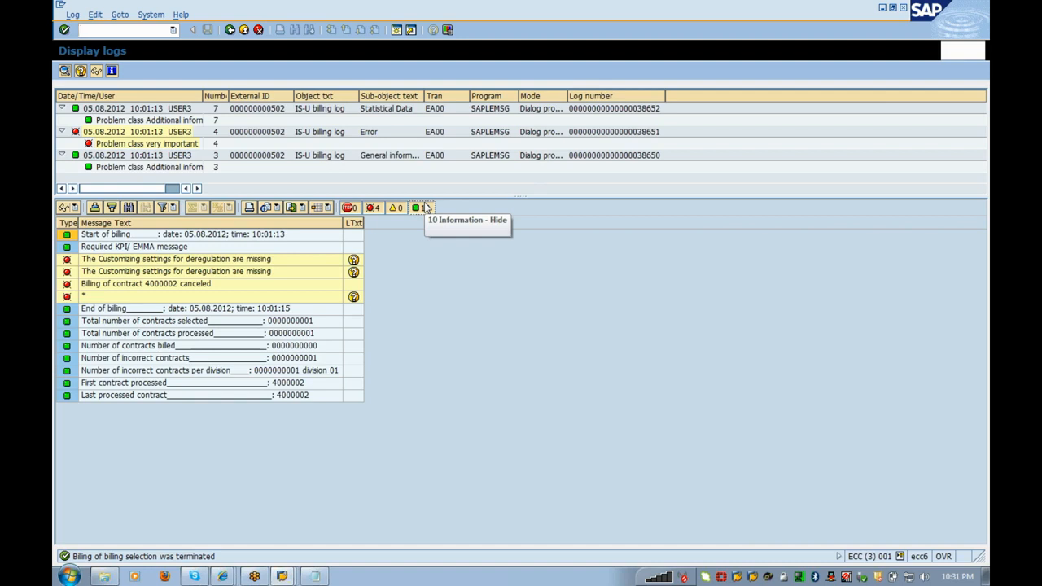
Read the long text of the error on missing Customizing settings for deregulation, then leave the billing log.
{"action": "left_click", "coordinate": [355, 262]}
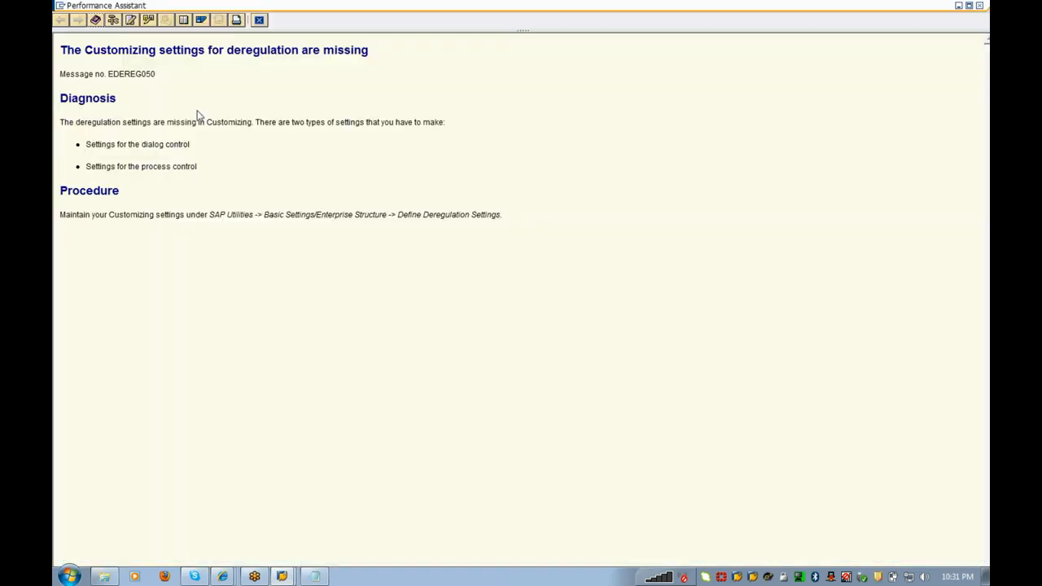
{"action": "left_click_drag", "start_coordinate": [131, 50], "coordinate": [263, 81]}
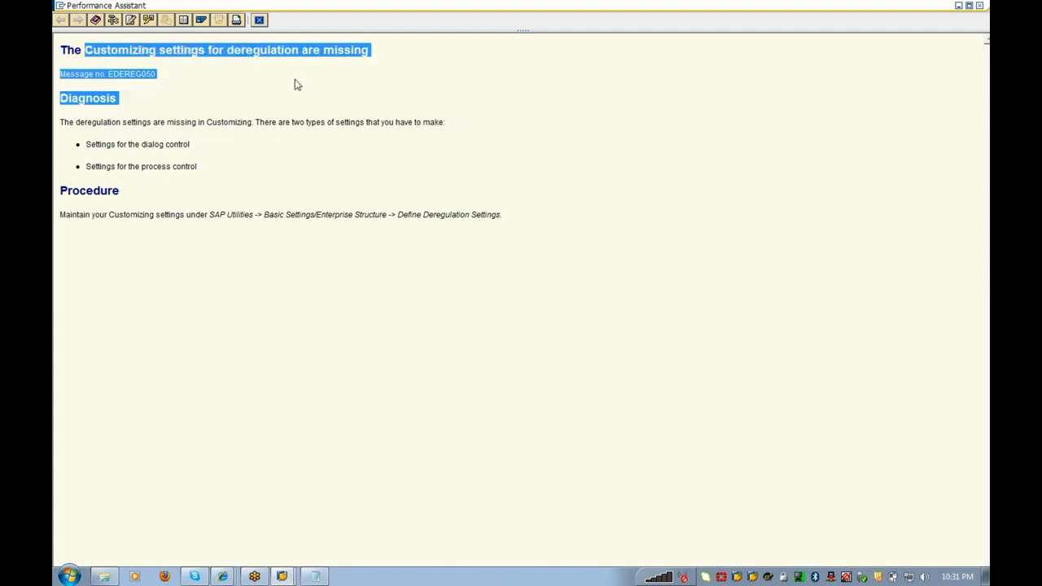
{"action": "left_click", "coordinate": [297, 85]}
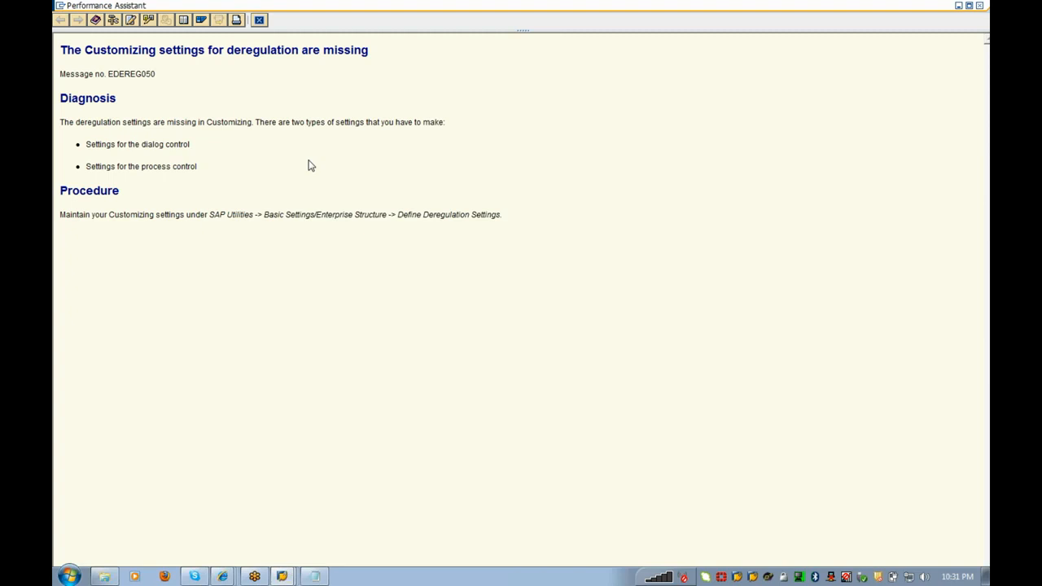
{"action": "left_click", "coordinate": [259, 20]}
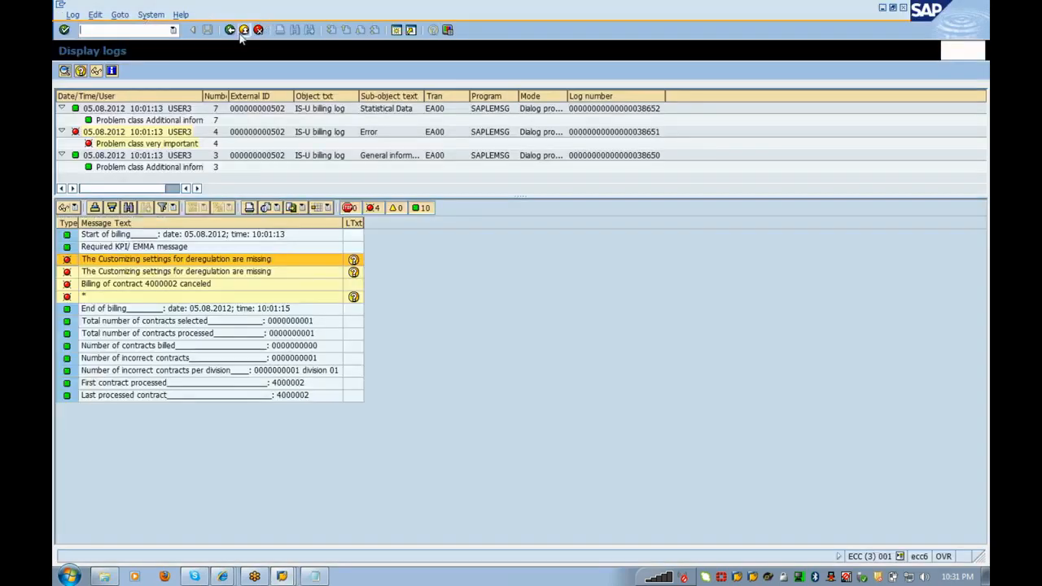
{"action": "left_click", "coordinate": [243, 30]}
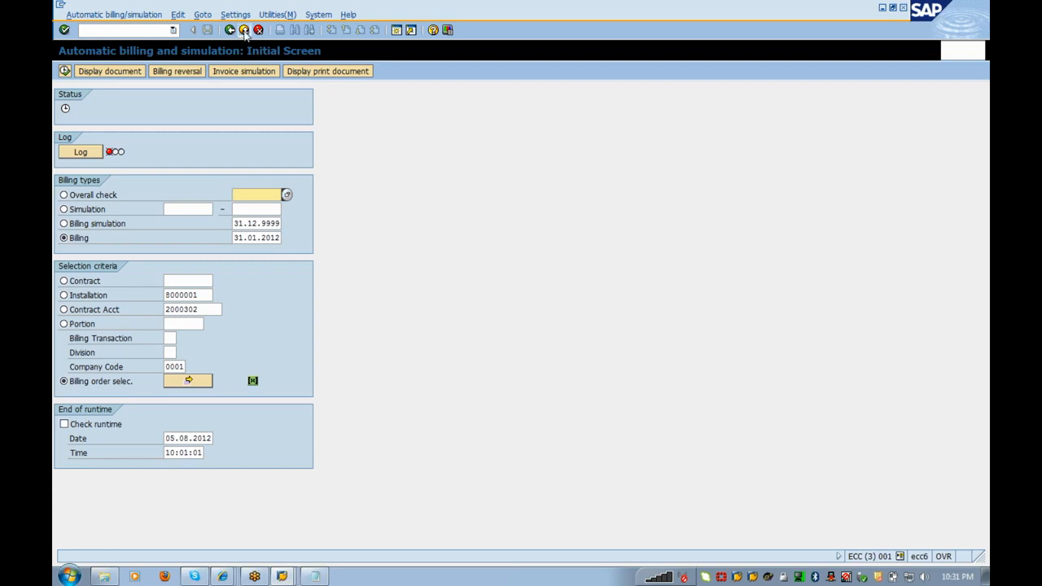
Start SPRO and open Allocate Auxiliary Company Code to Company Code under SAP Utilities, Basic Settings/Enterprise Structure.
{"action": "left_click", "coordinate": [245, 30]}
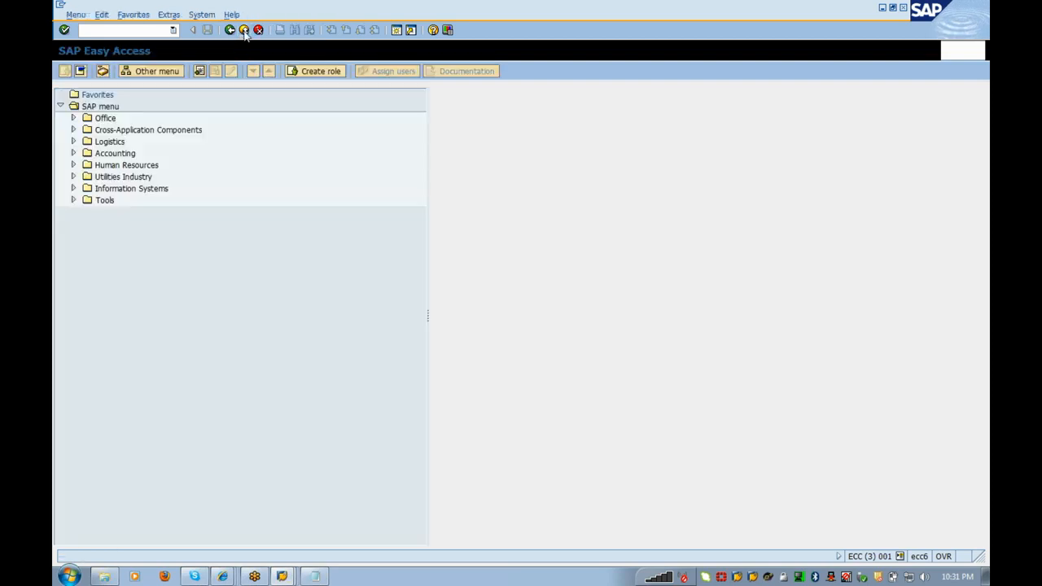
{"action": "type", "text": "spro"}
{"action": "key", "text": "Return"}
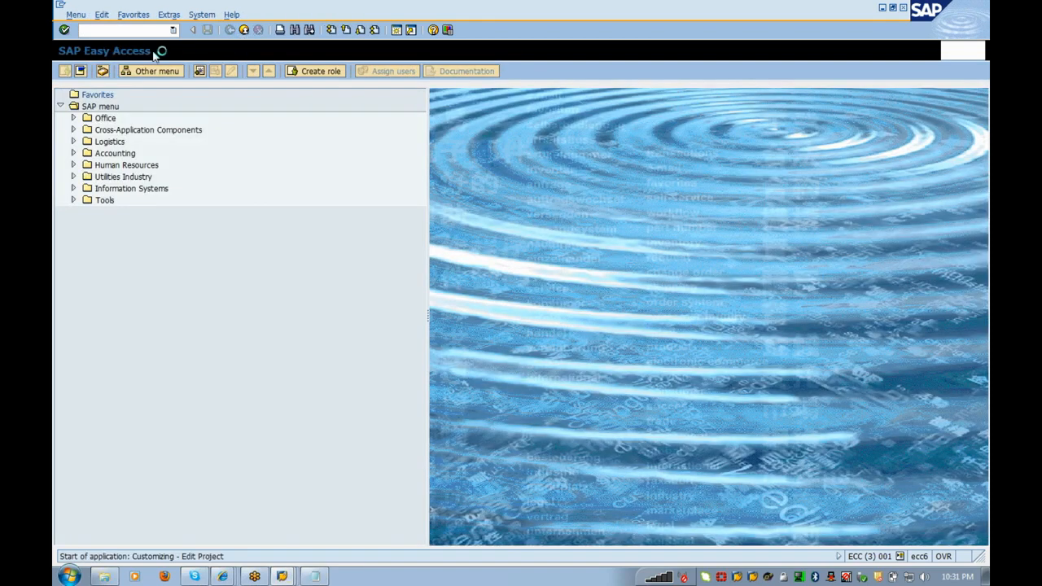
{"action": "left_click", "coordinate": [123, 72]}
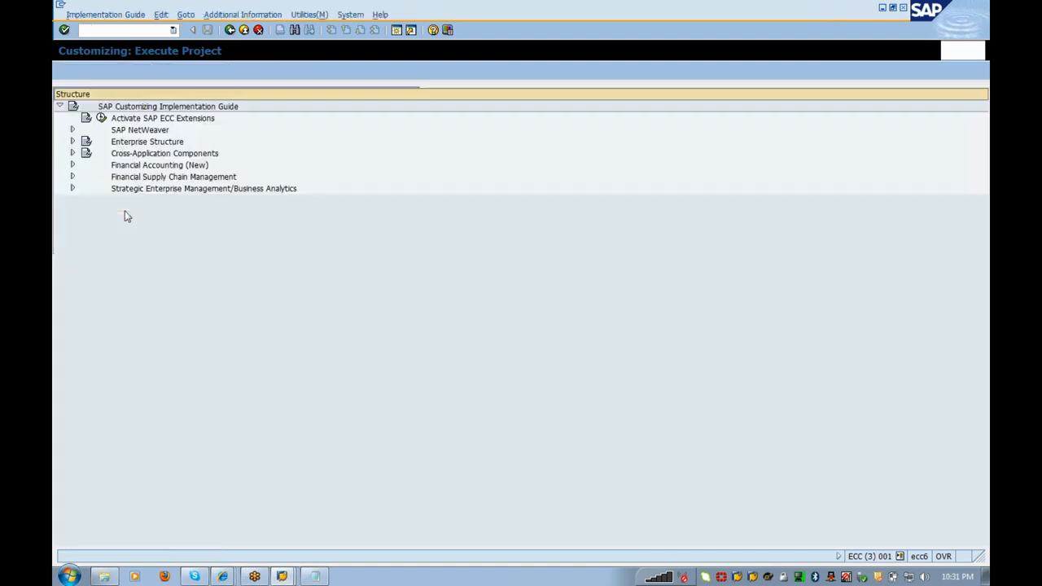
{"action": "left_click", "coordinate": [122, 448]}
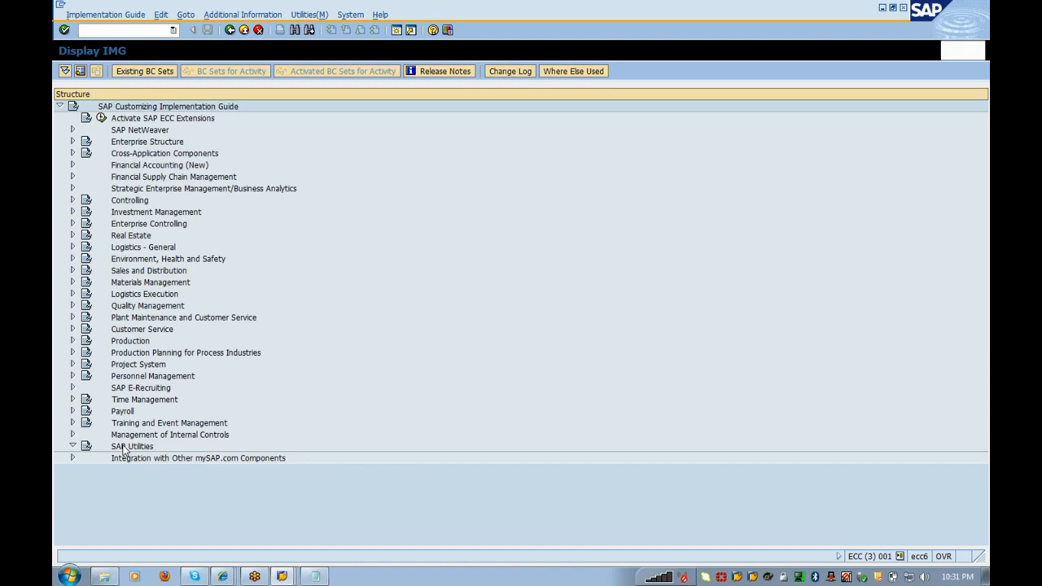
{"action": "double_click", "coordinate": [124, 448]}
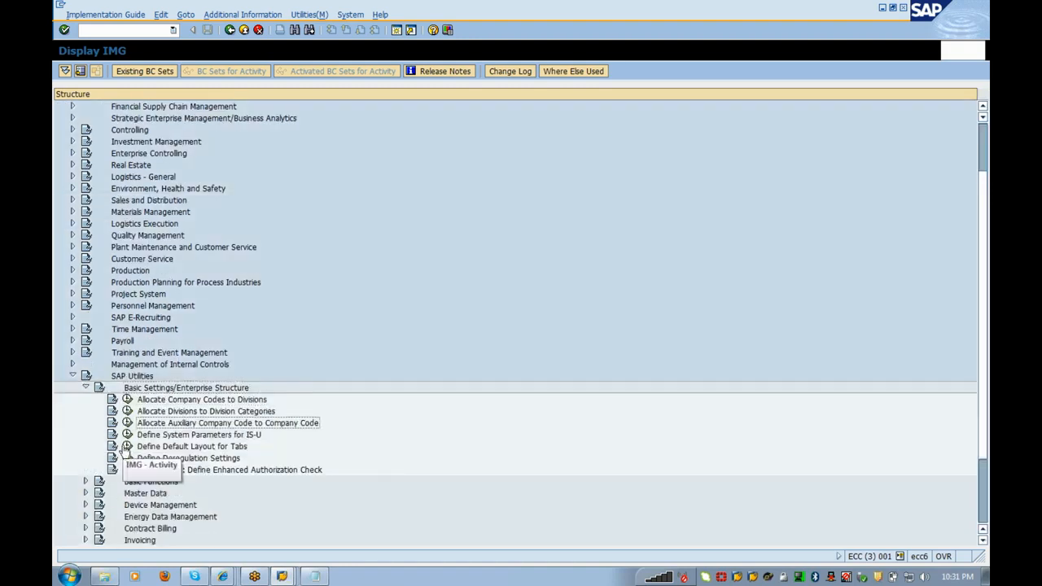
{"action": "left_click", "coordinate": [127, 422]}
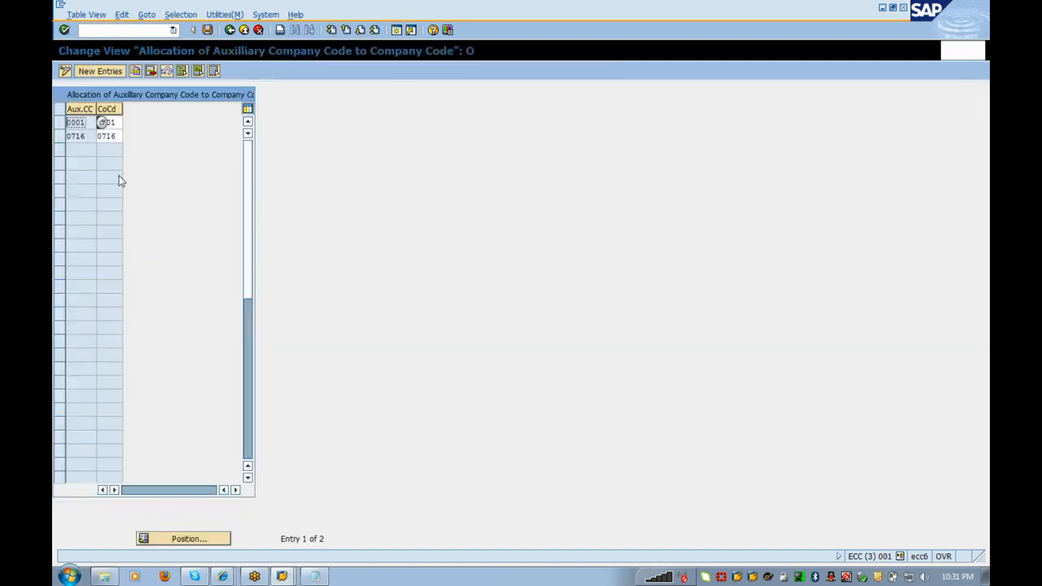
Delete the auxiliary company code allocations 0716 and 0001 and save with the customizing request.
{"action": "left_click", "coordinate": [60, 136]}
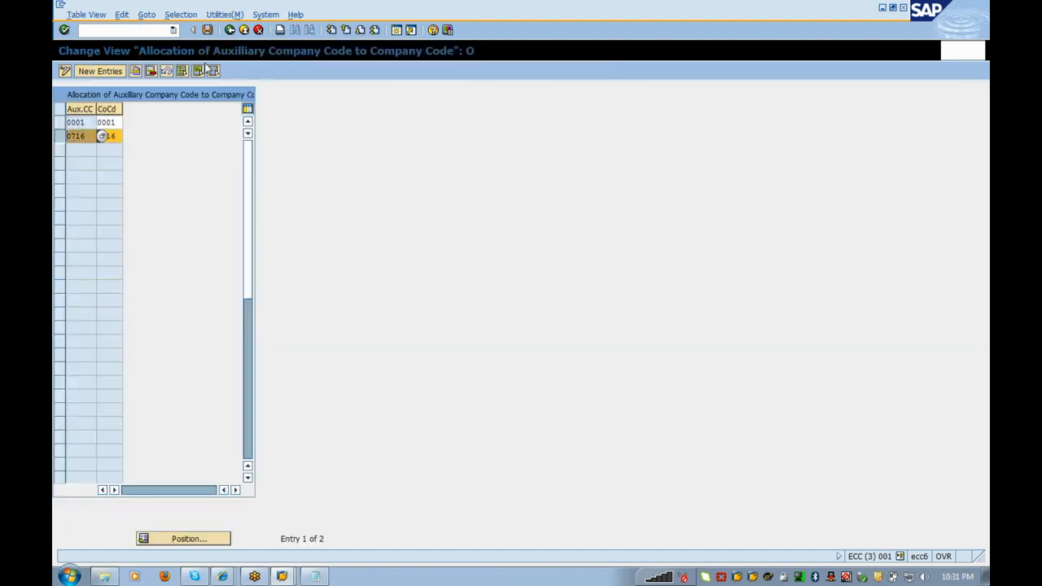
{"action": "left_click", "coordinate": [150, 71]}
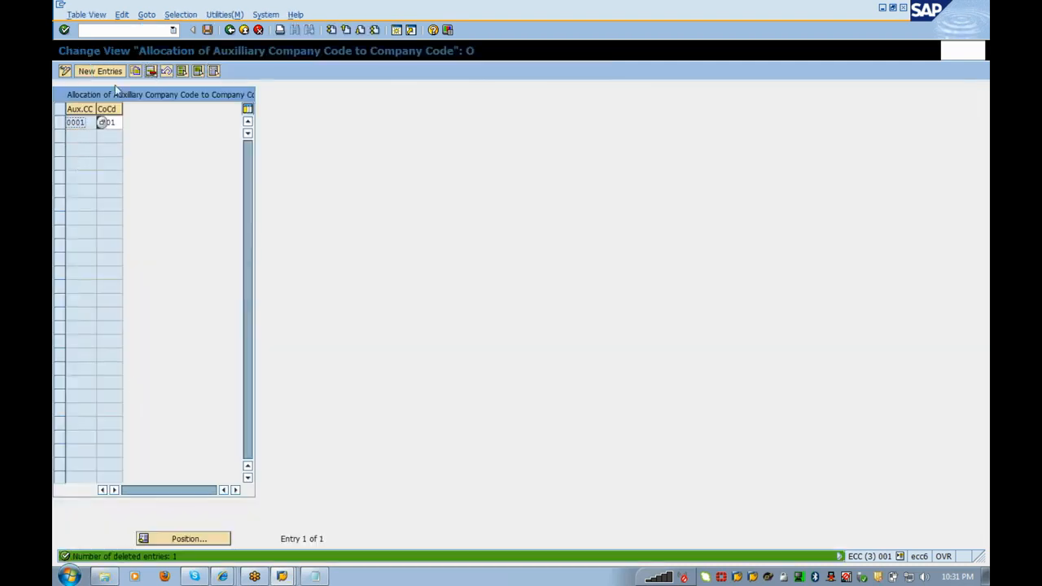
{"action": "left_click", "coordinate": [60, 122]}
{"action": "left_click", "coordinate": [151, 71]}
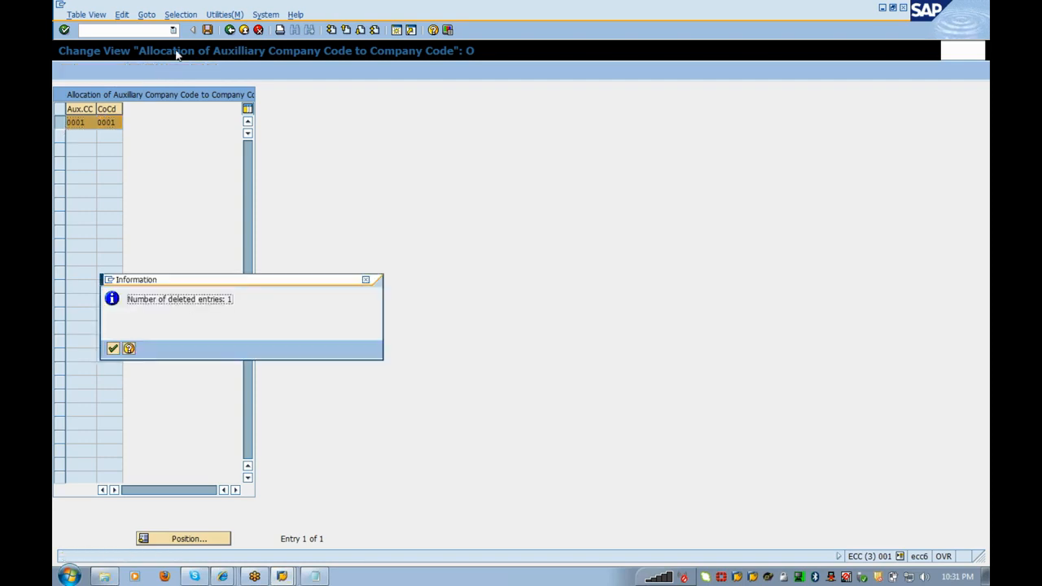
{"action": "left_click", "coordinate": [114, 348]}
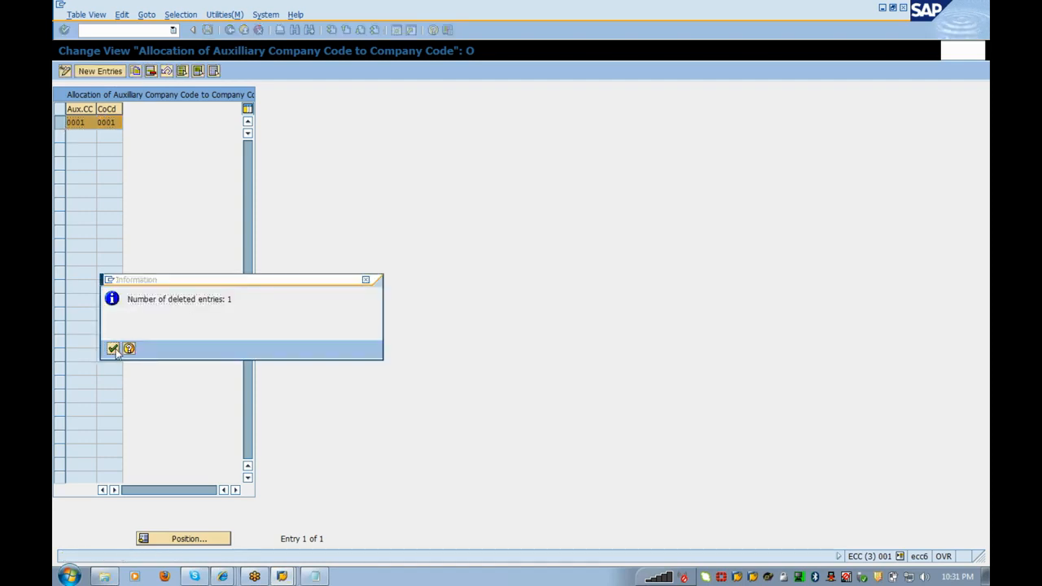
{"action": "left_click", "coordinate": [207, 30]}
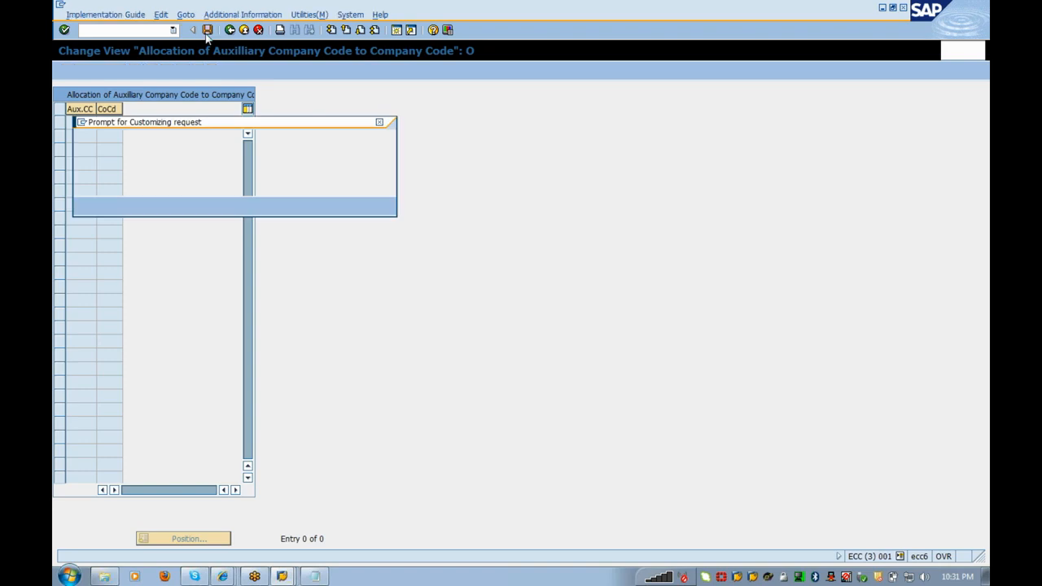
{"action": "left_click", "coordinate": [86, 205]}
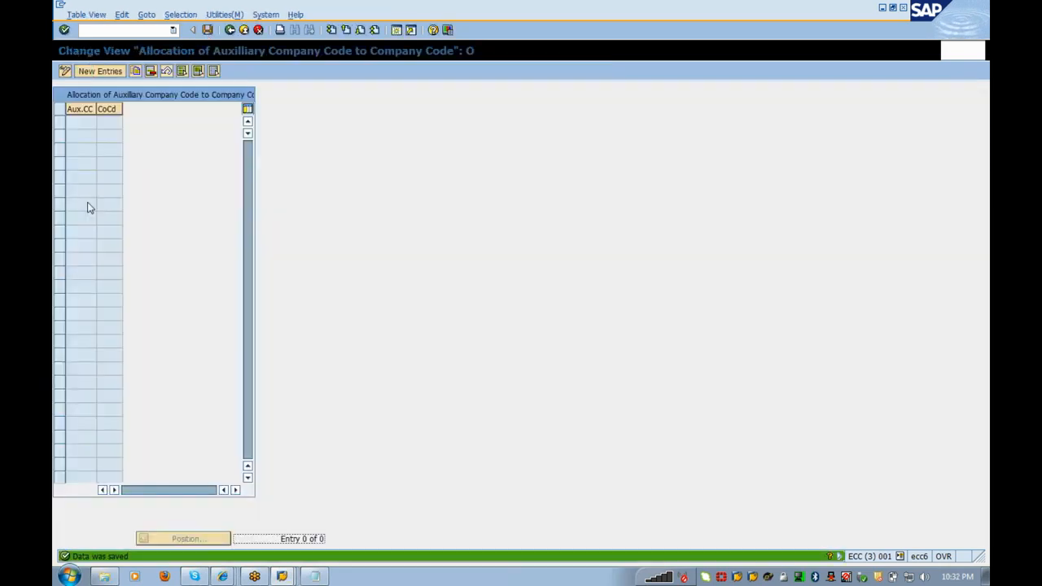
Switch to the Change Price session, start EA00 there, and run billing for the transferred billing order of portion TATA.
{"action": "key", "text": "alt+Tab"}
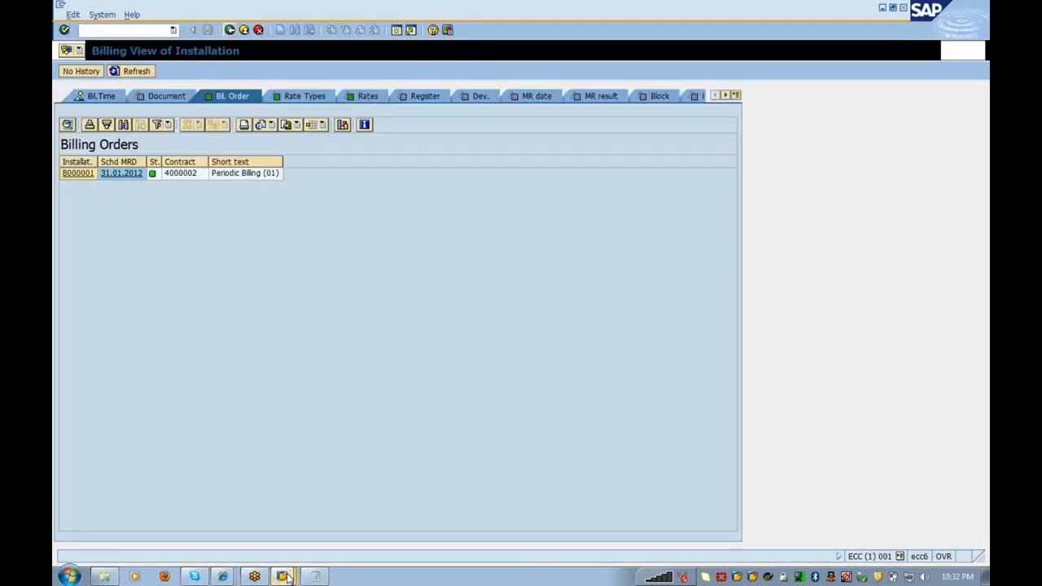
{"action": "left_click", "coordinate": [284, 576]}
{"action": "left_click", "coordinate": [272, 556]}
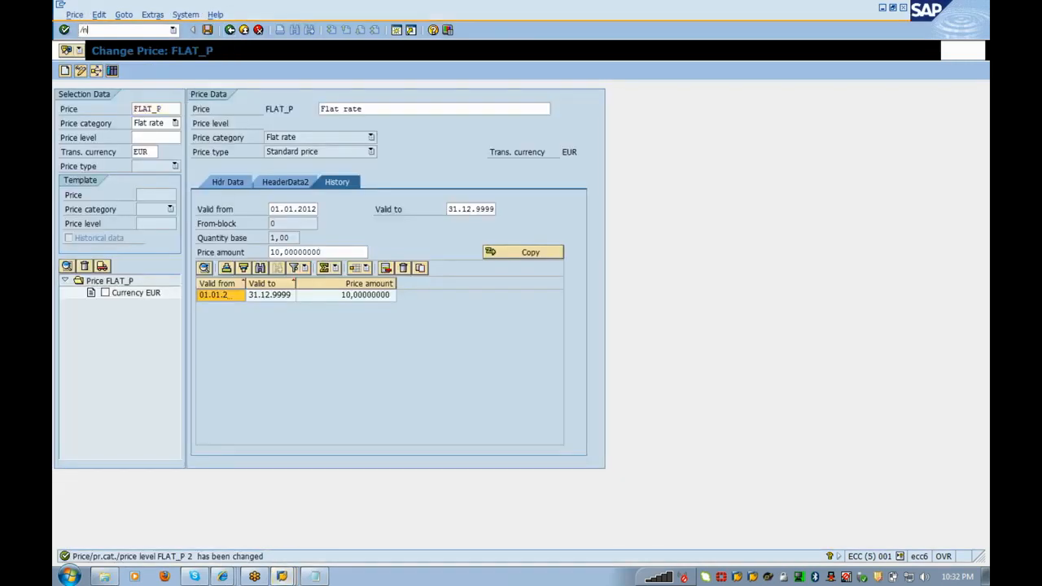
{"action": "key", "text": "Return"}
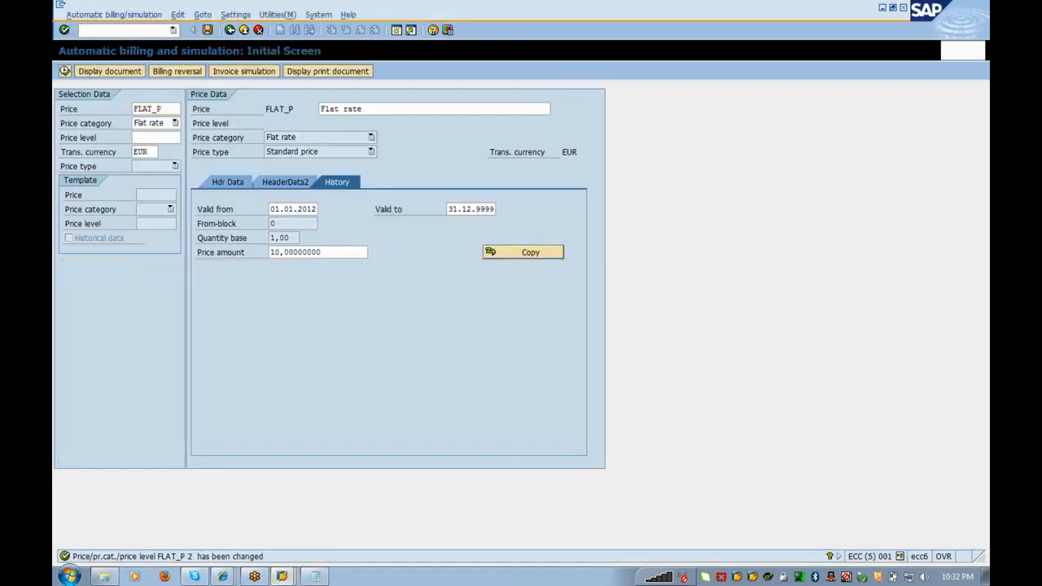
{"action": "left_click", "coordinate": [187, 381]}
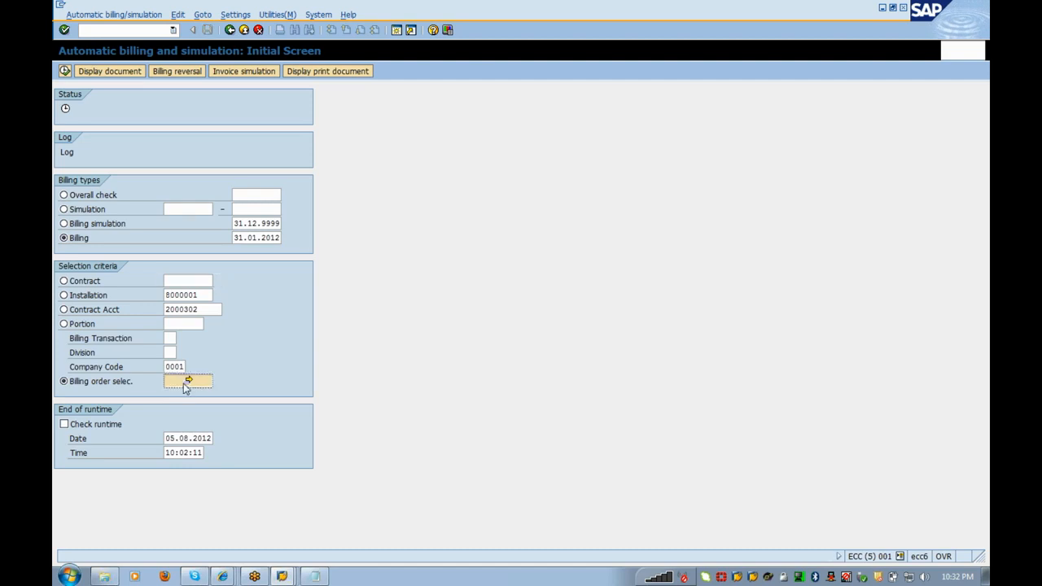
{"action": "left_click", "coordinate": [192, 109]}
{"action": "left_click", "coordinate": [64, 70]}
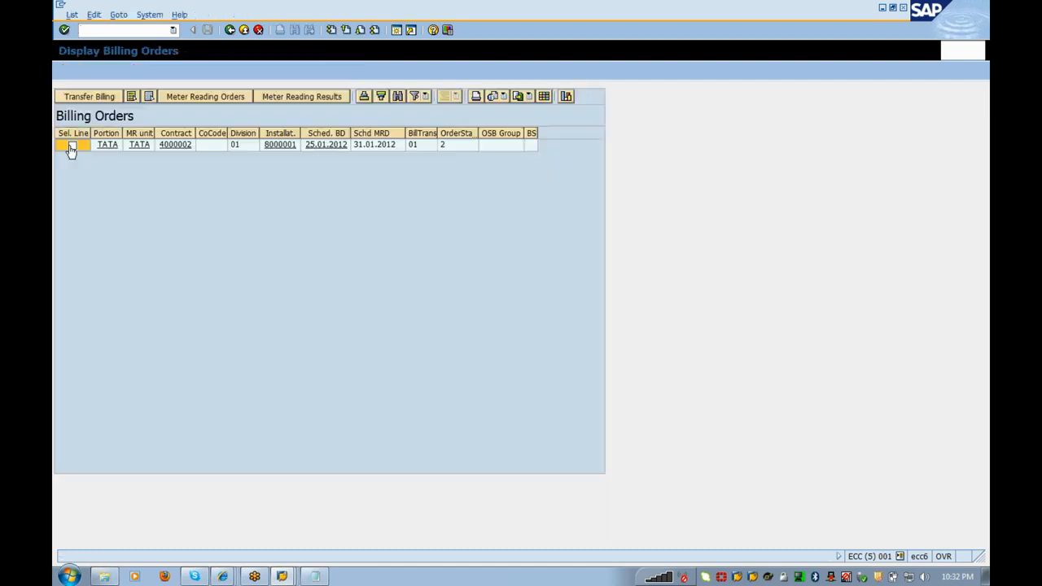
{"action": "left_click", "coordinate": [72, 145]}
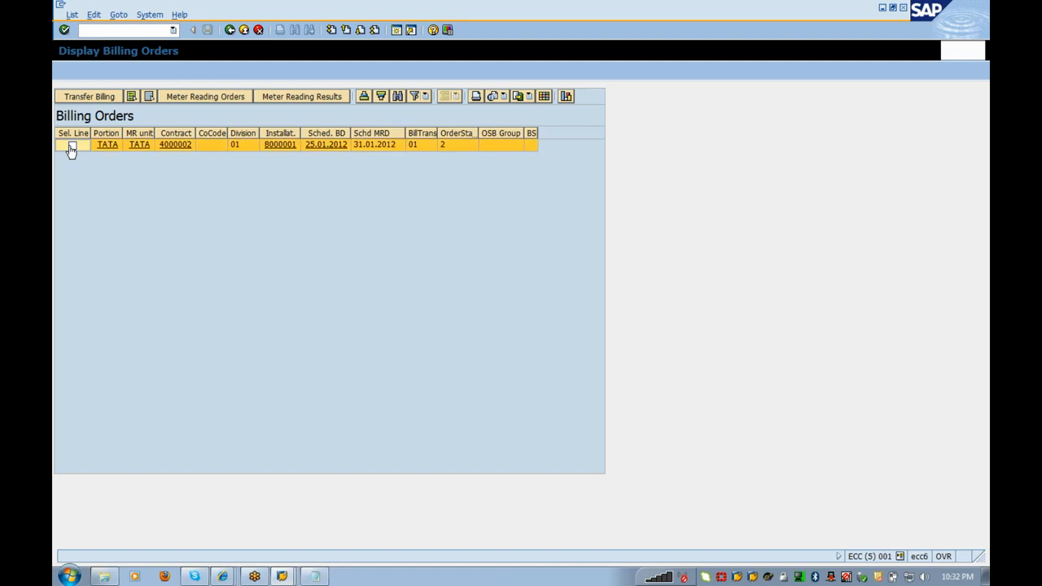
{"action": "left_click", "coordinate": [90, 97]}
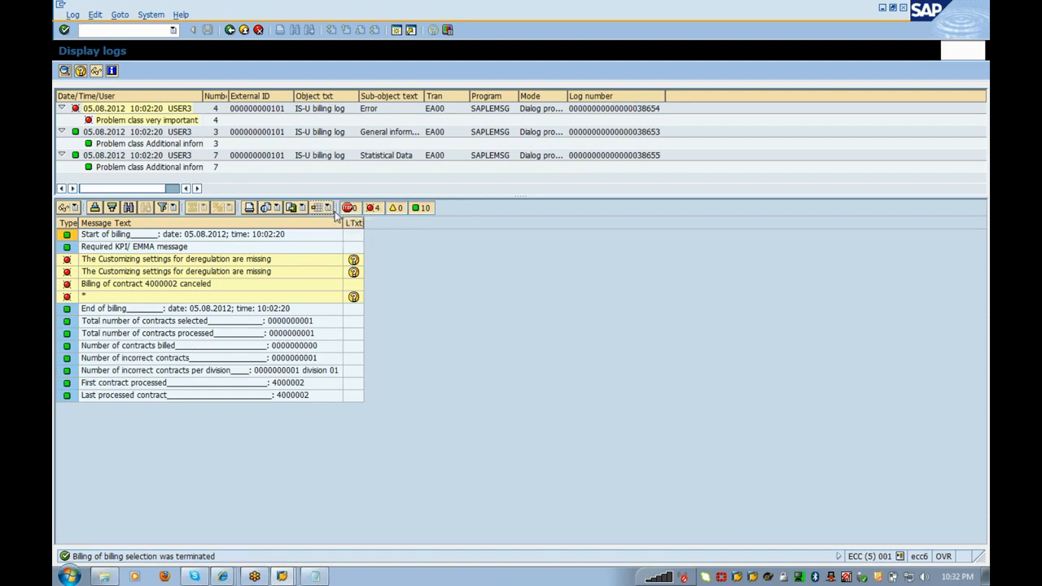
Read the long text of the first deregulation error in the billing log, and exit automatic billing.
{"action": "left_click", "coordinate": [353, 260]}
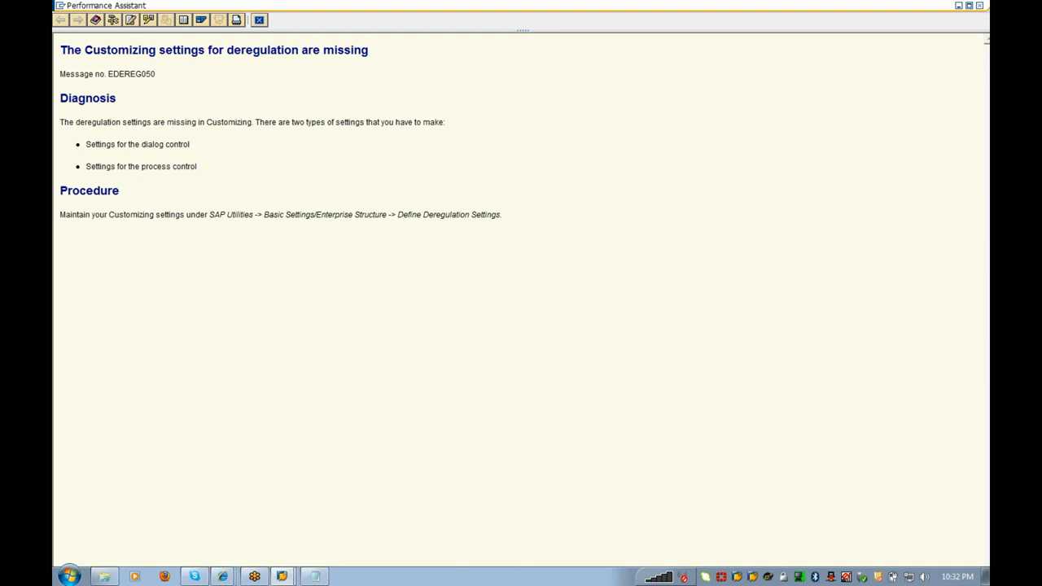
{"action": "left_click", "coordinate": [257, 20]}
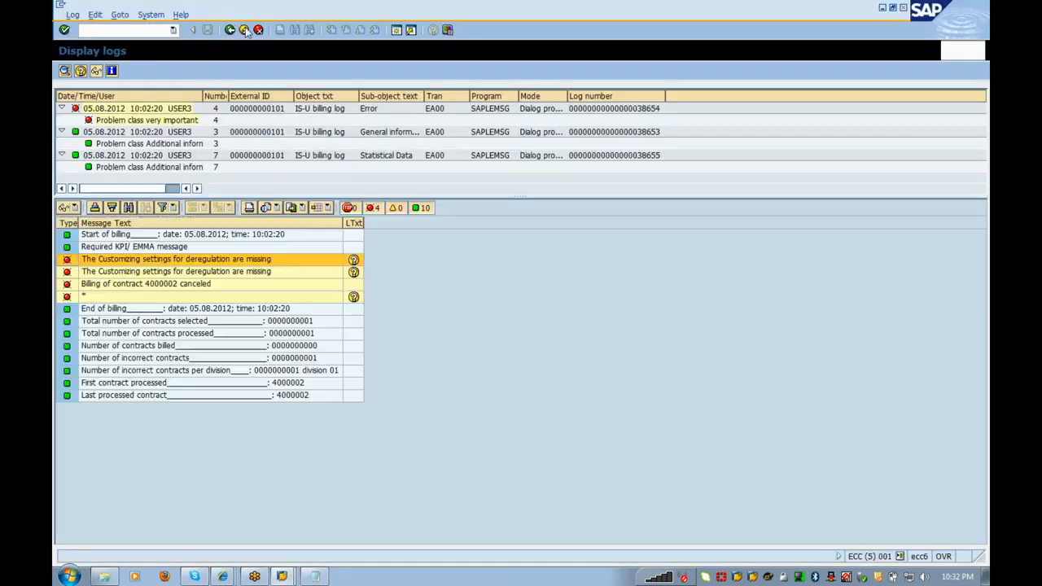
{"action": "left_click", "coordinate": [258, 30]}
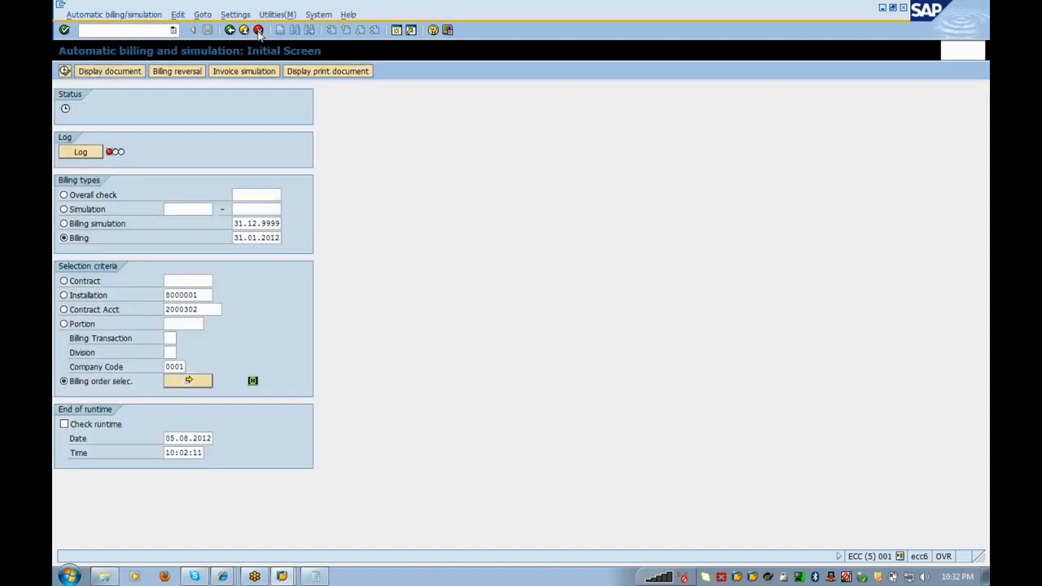
{"action": "left_click", "coordinate": [230, 30]}
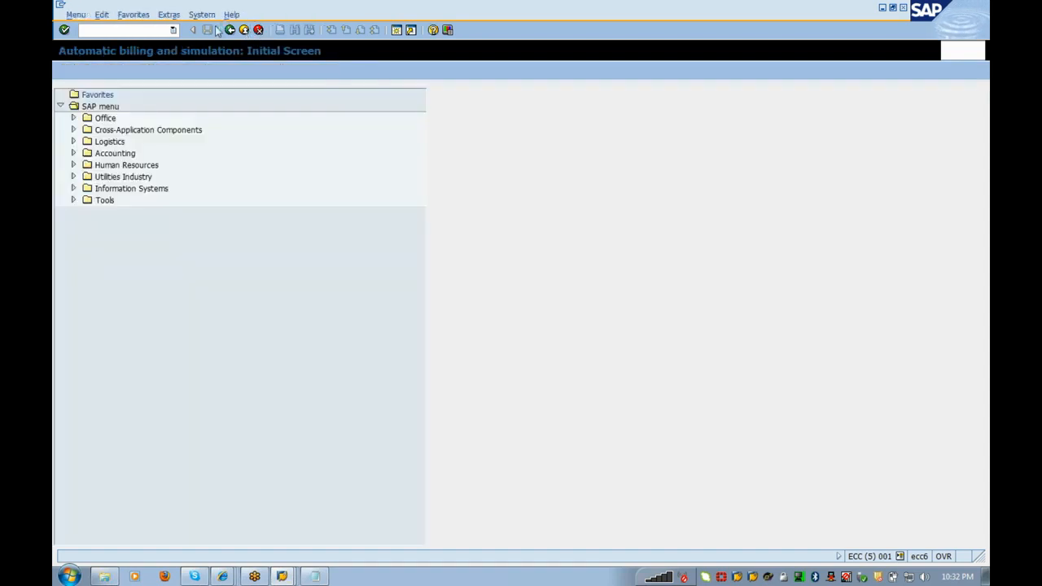
Restart EA00, transfer the billing order of portion TATA again, and repeat the billing run.
{"action": "left_click", "coordinate": [154, 31]}
{"action": "type", "text": "ea00"}
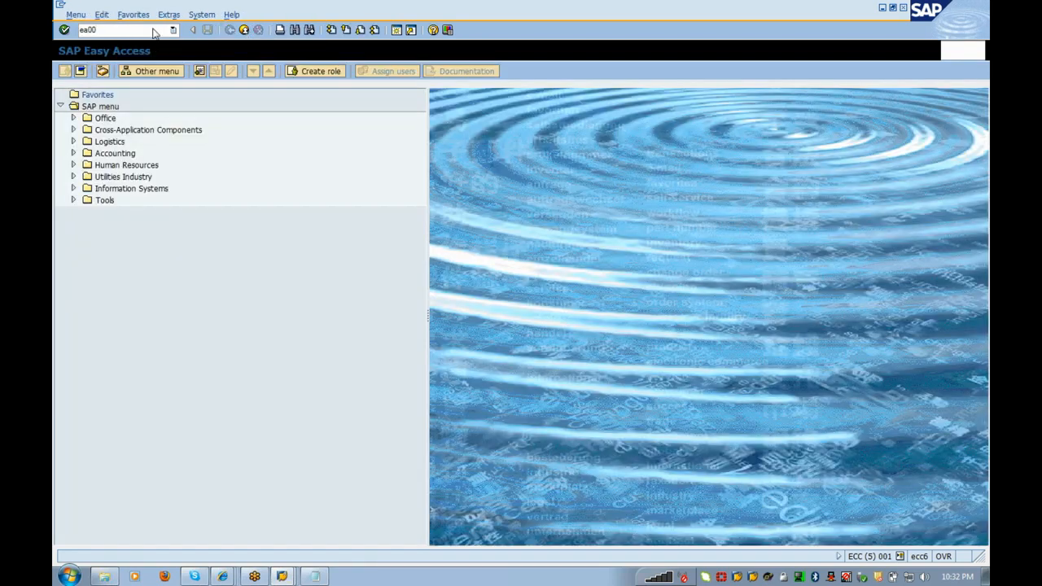
{"action": "key", "text": "Return"}
{"action": "left_click", "coordinate": [194, 382]}
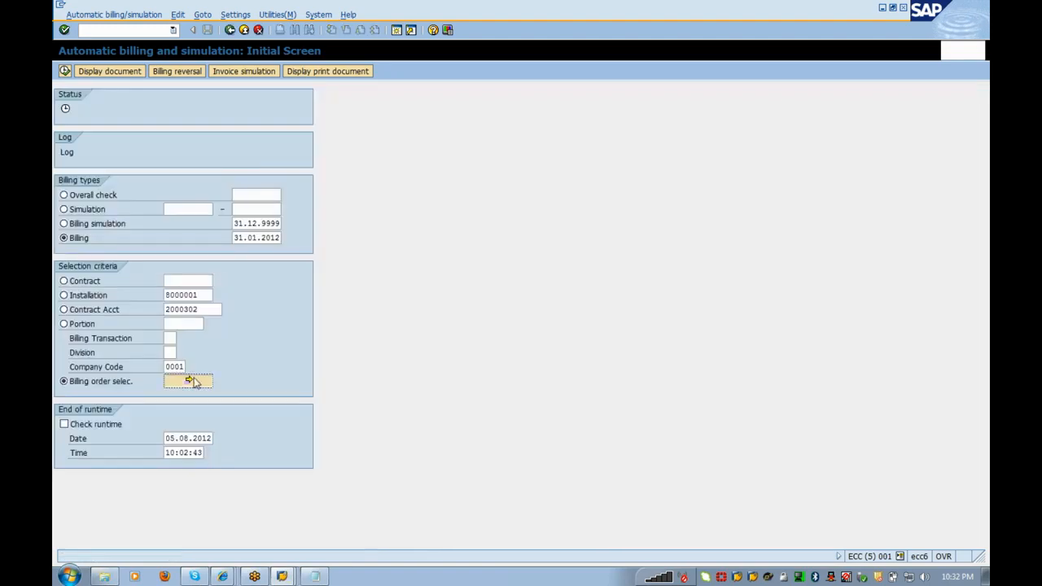
{"action": "left_click", "coordinate": [225, 112]}
{"action": "left_click", "coordinate": [65, 71]}
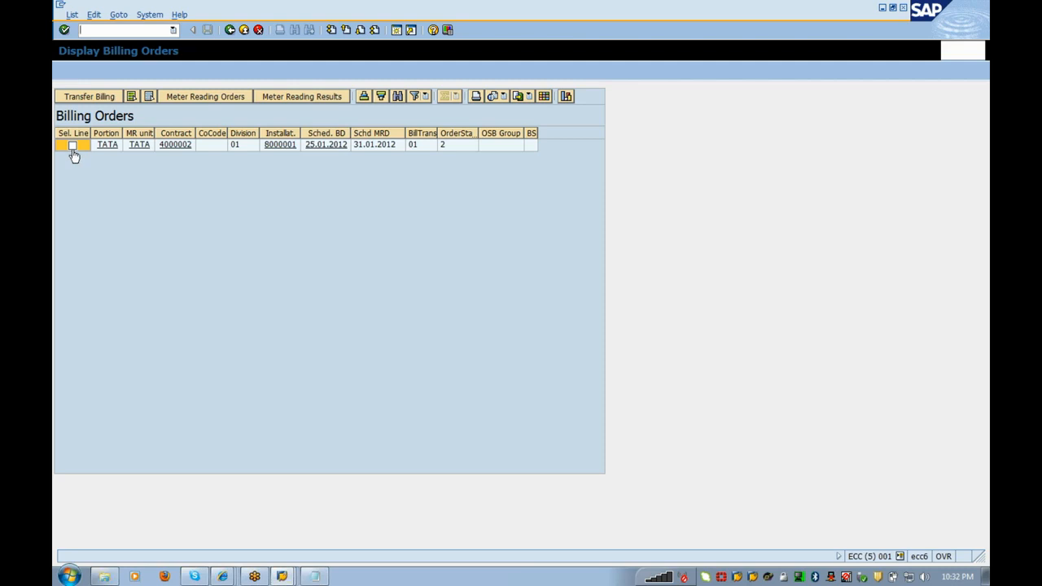
{"action": "left_click", "coordinate": [72, 145]}
{"action": "left_click", "coordinate": [81, 97]}
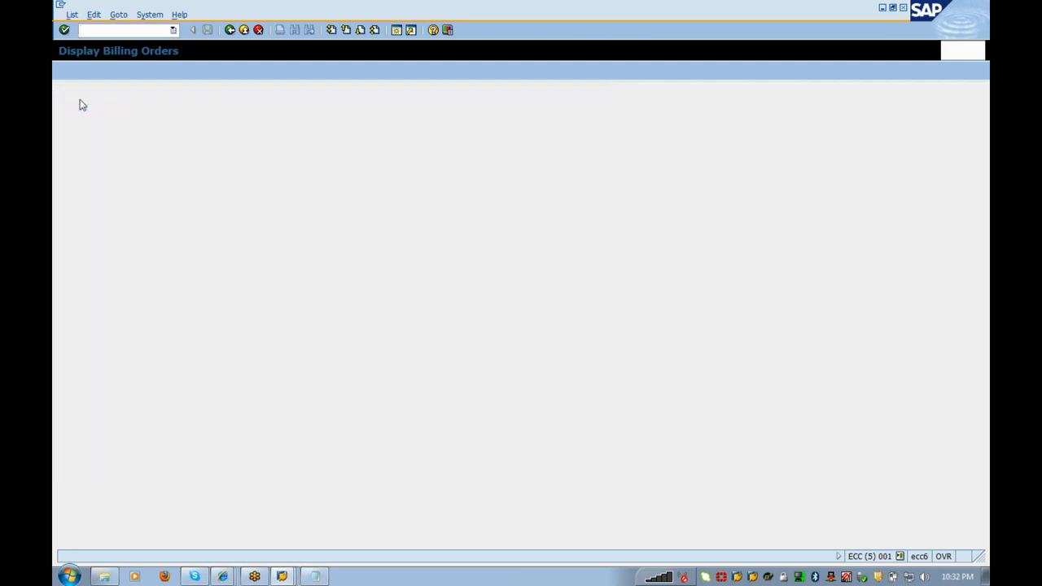
{"action": "left_click", "coordinate": [64, 71]}
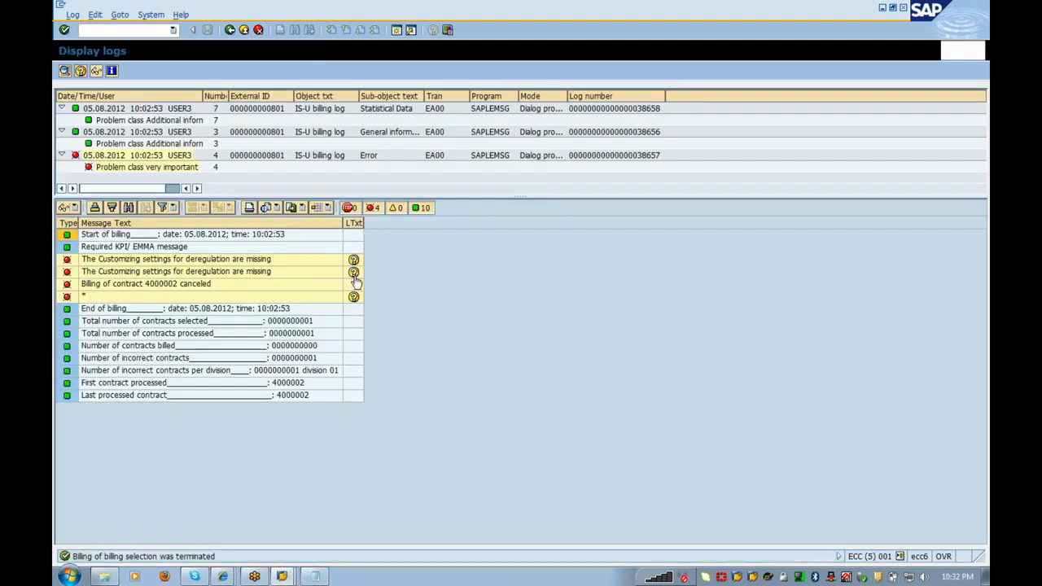
Read the diagnosis and procedure of the second deregulation error, and return to SAP Easy Access.
{"action": "left_click", "coordinate": [353, 274]}
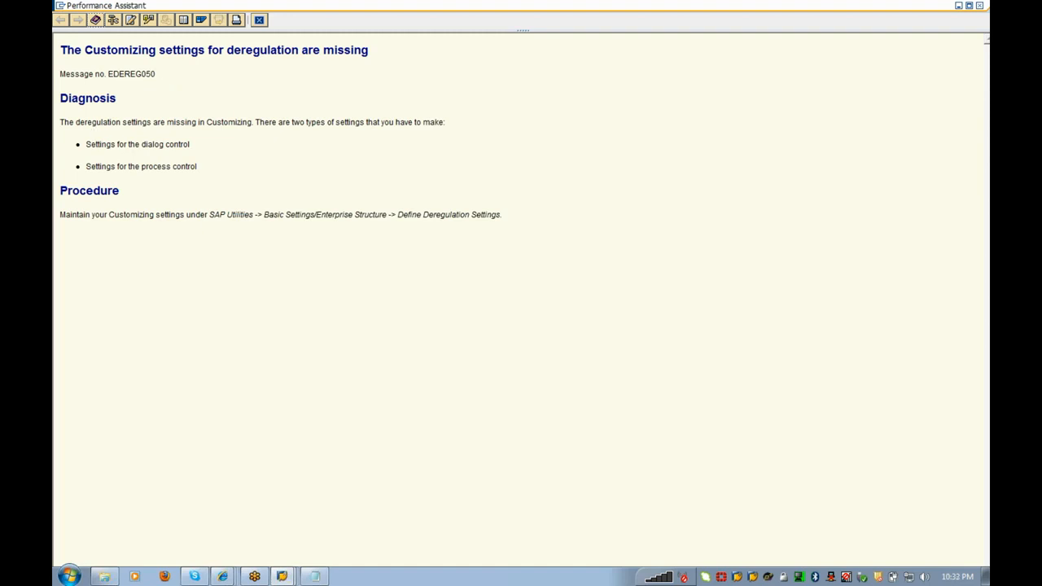
{"action": "left_click_drag", "start_coordinate": [84, 122], "coordinate": [446, 124]}
{"action": "left_click", "coordinate": [446, 124]}
{"action": "left_click", "coordinate": [259, 19]}
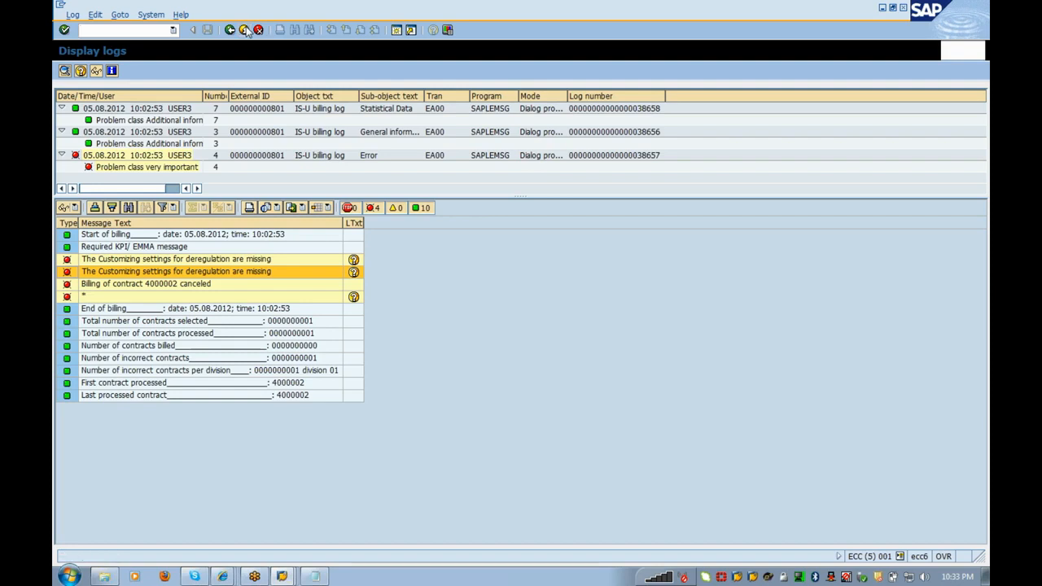
{"action": "left_click", "coordinate": [244, 30]}
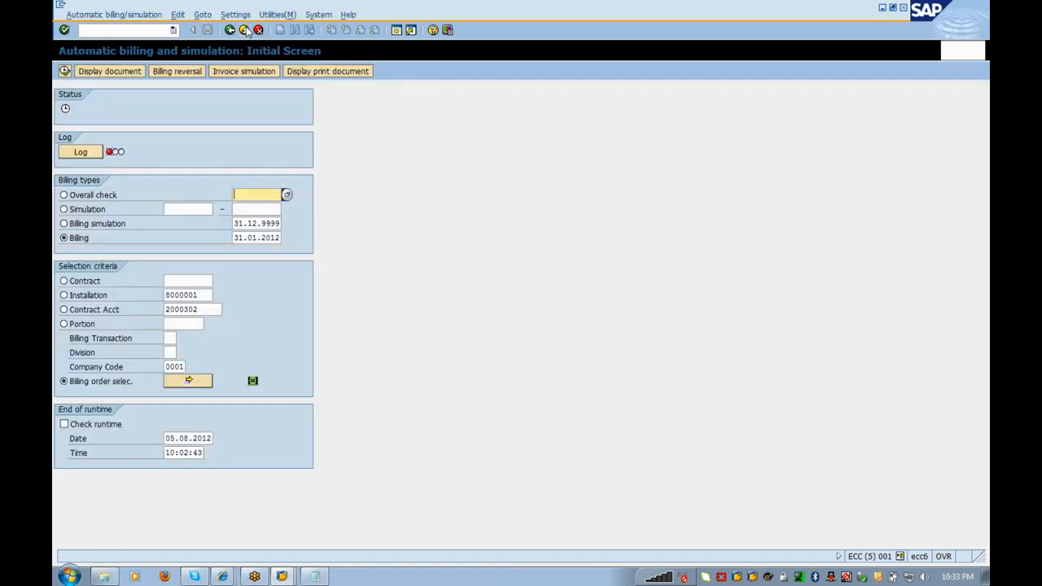
{"action": "left_click", "coordinate": [244, 30]}
Start SPRO, display the SAP Reference IMG, and expand Basic Settings/Enterprise Structure under SAP Utilities.
{"action": "type", "text": "spro"}
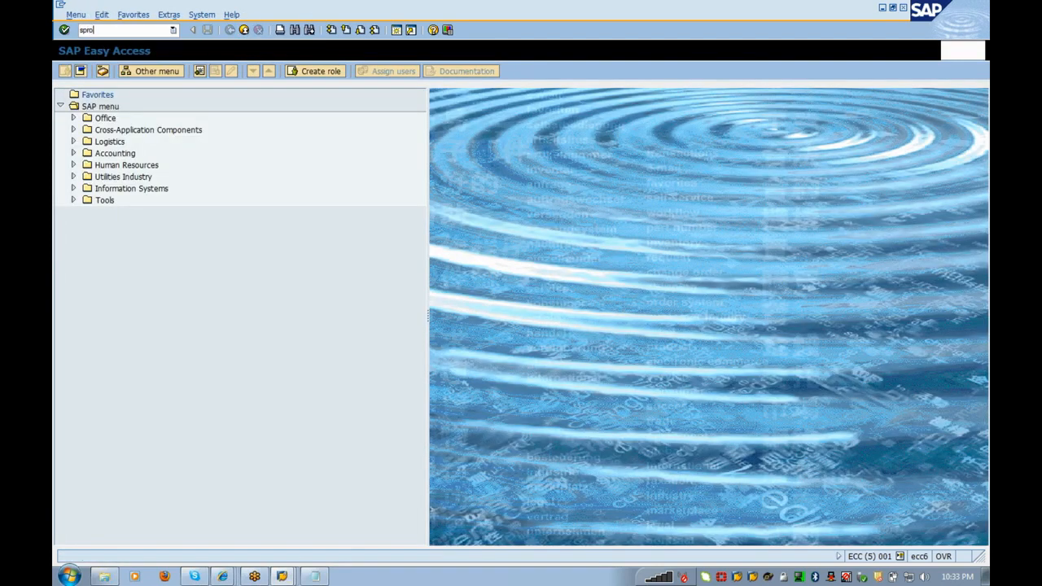
{"action": "key", "text": "Return"}
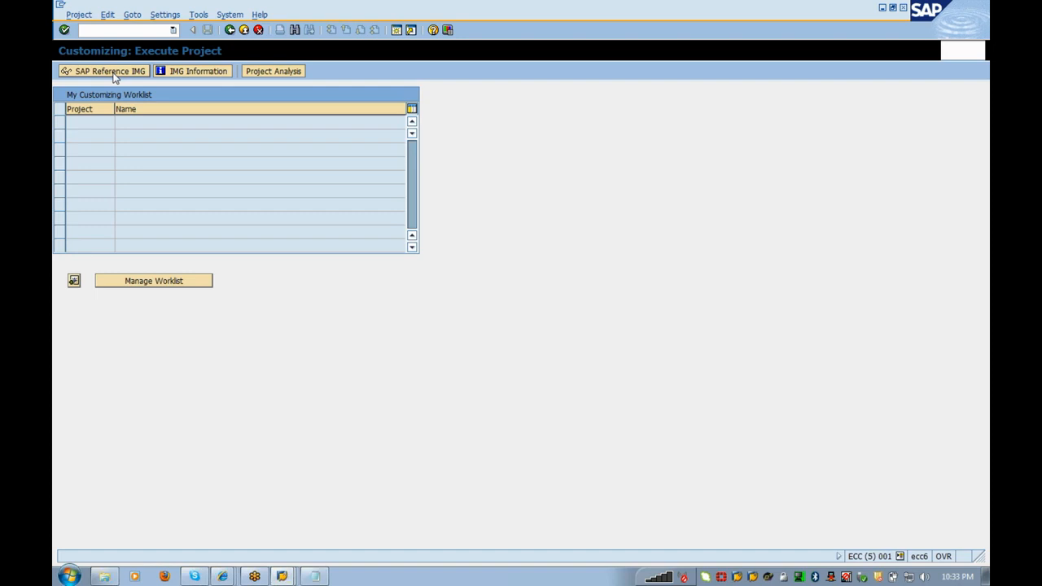
{"action": "left_click", "coordinate": [110, 71]}
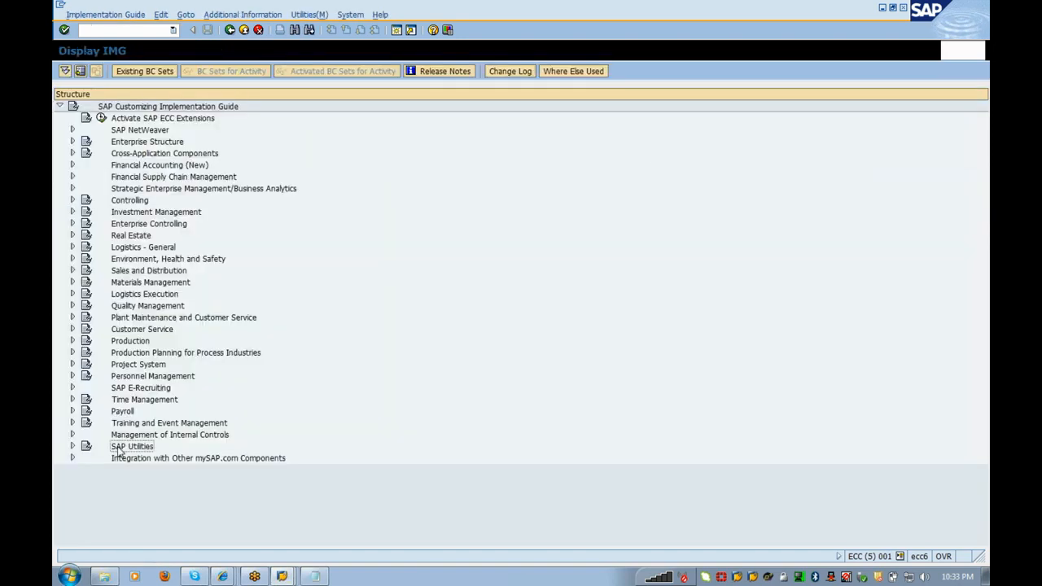
{"action": "double_click", "coordinate": [118, 447]}
{"action": "key", "text": "Down"}
{"action": "key", "text": "Right"}
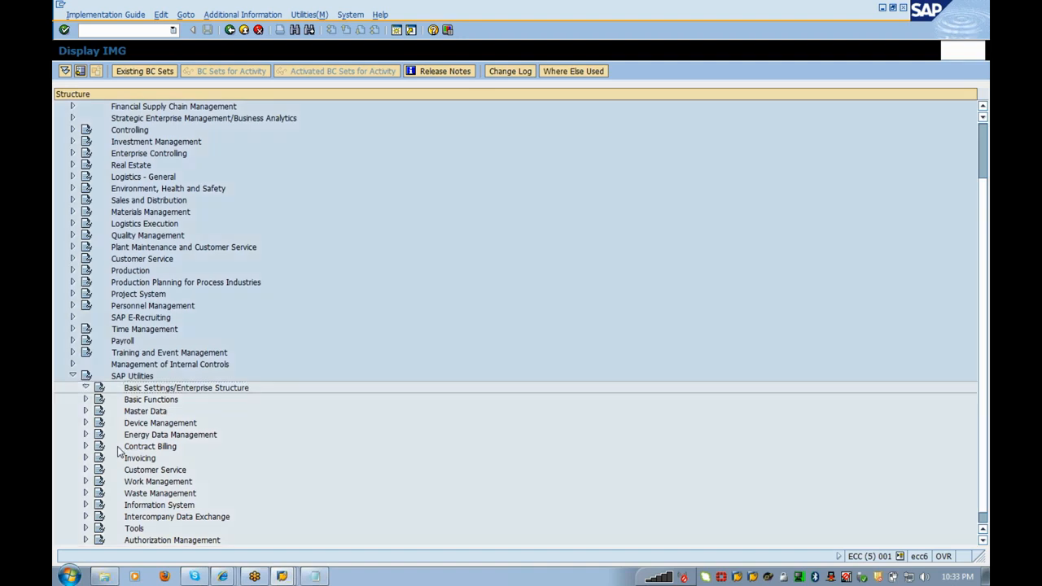
{"action": "key", "text": "Down"}
{"action": "key", "text": "Down"}
{"action": "key", "text": "Down"}
{"action": "key", "text": "Down"}
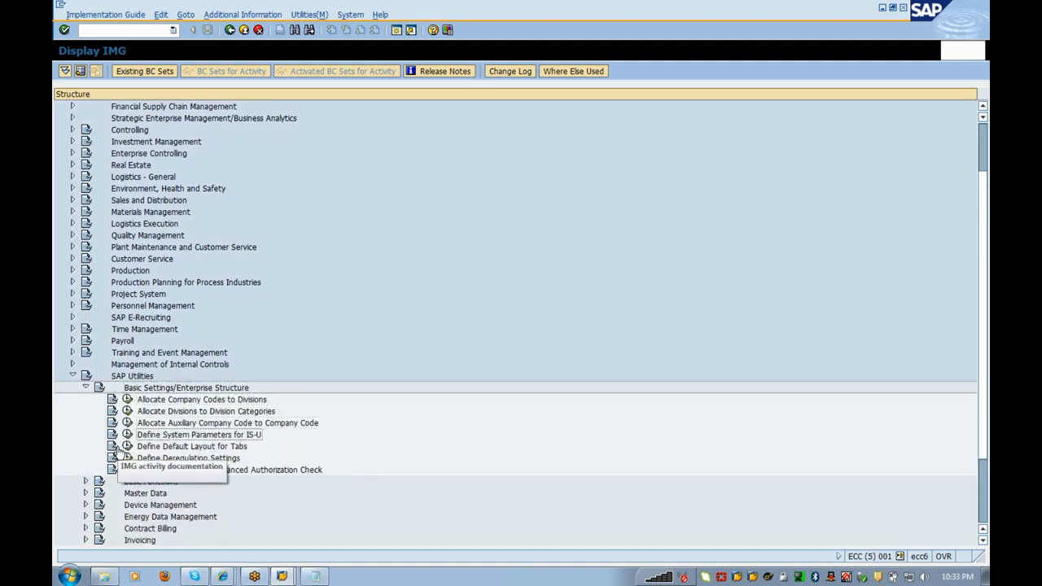
Inspect the activities Define System Parameters for IS-U and Define Default Layout for Tabs, and return to the IMG.
{"action": "key", "text": "Left"}
{"action": "key", "text": "Return"}
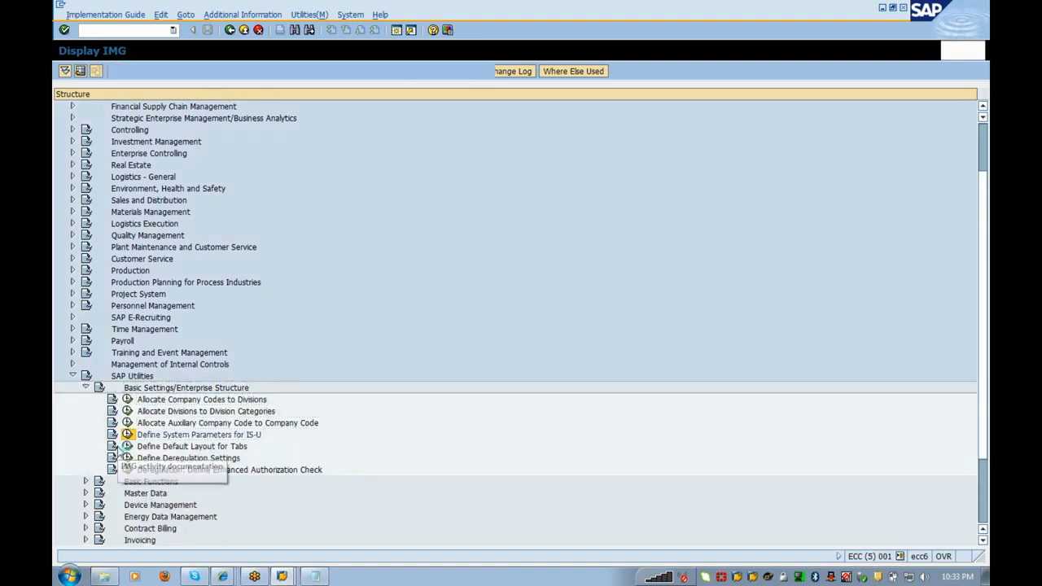
{"action": "key", "text": "F3"}
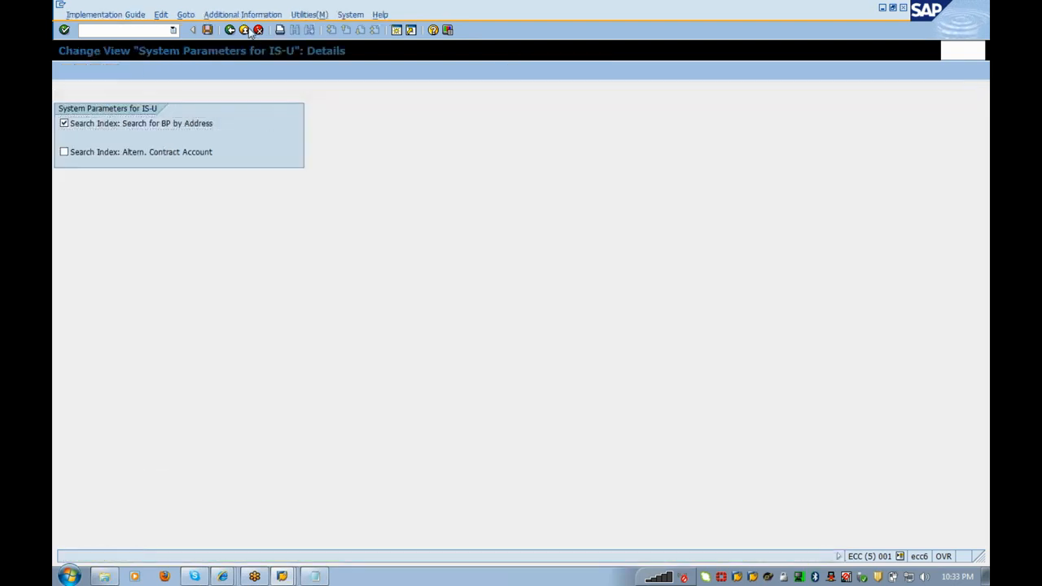
{"action": "left_click", "coordinate": [128, 447]}
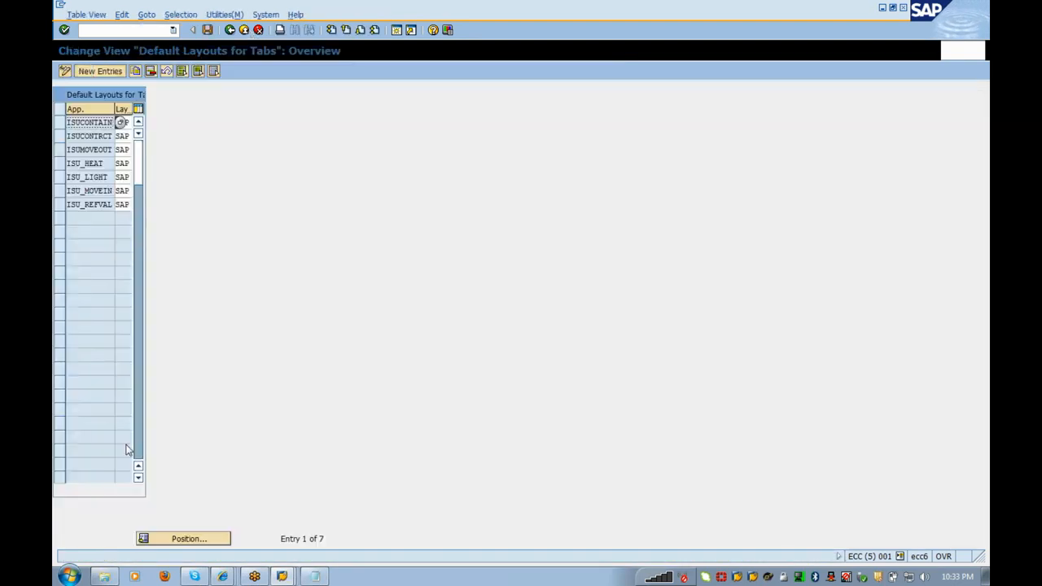
{"action": "left_click", "coordinate": [244, 31]}
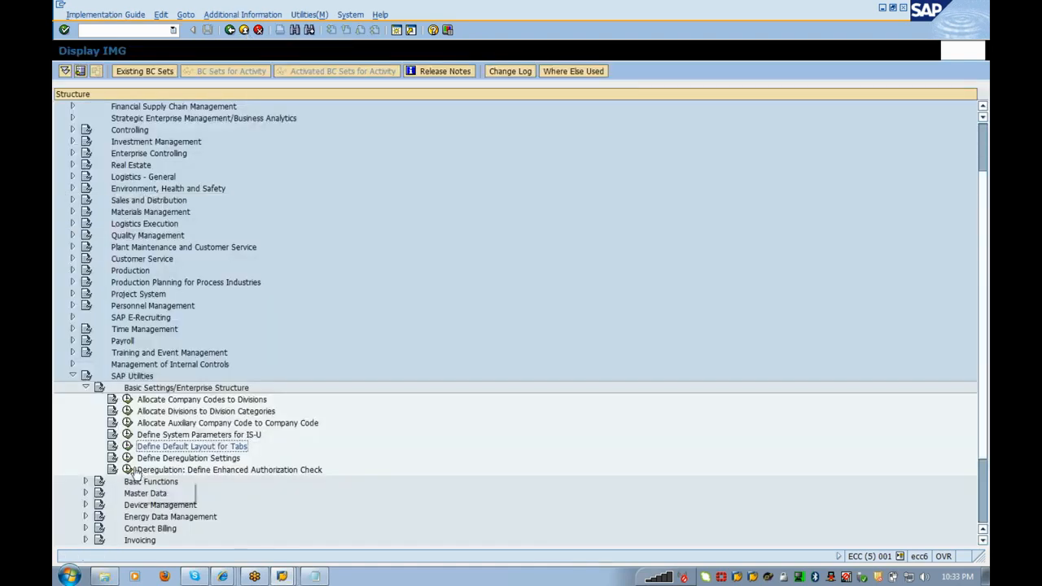
Examine the Dialog Control and Process control entries under Define Deregulation Settings, and leave the activity.
{"action": "left_click", "coordinate": [127, 458]}
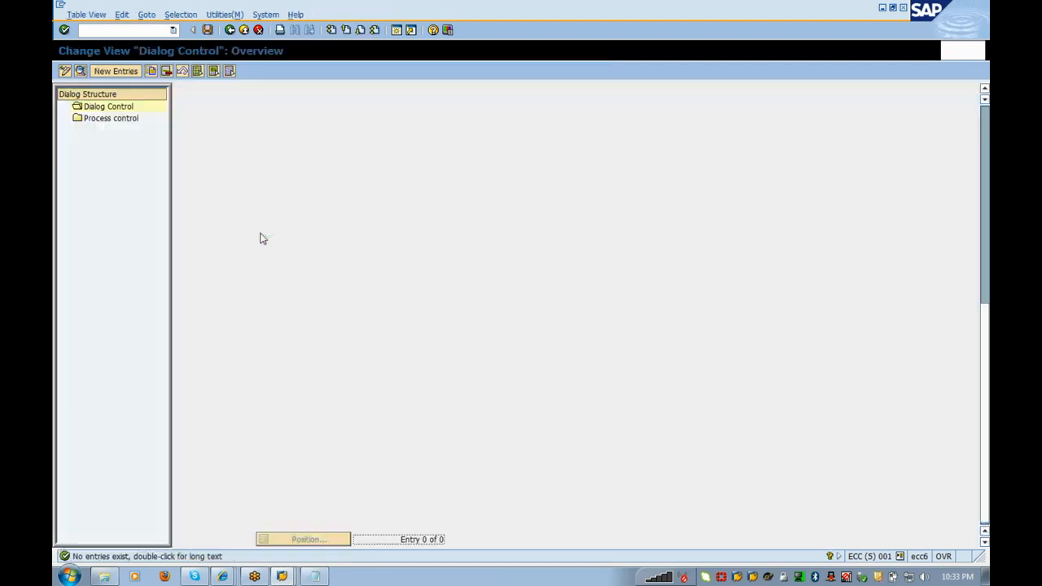
{"action": "double_click", "coordinate": [126, 124]}
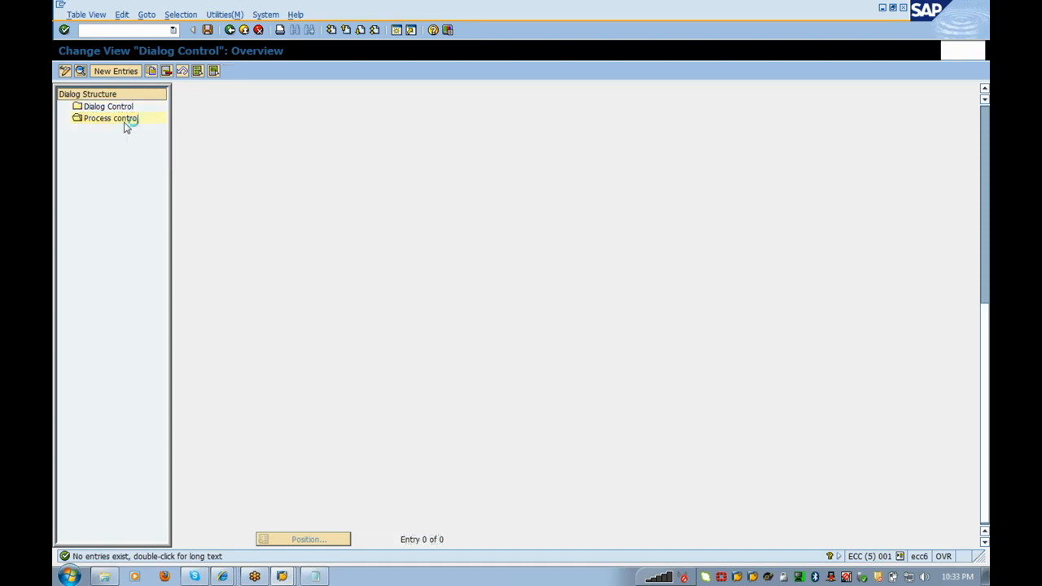
{"action": "double_click", "coordinate": [107, 109]}
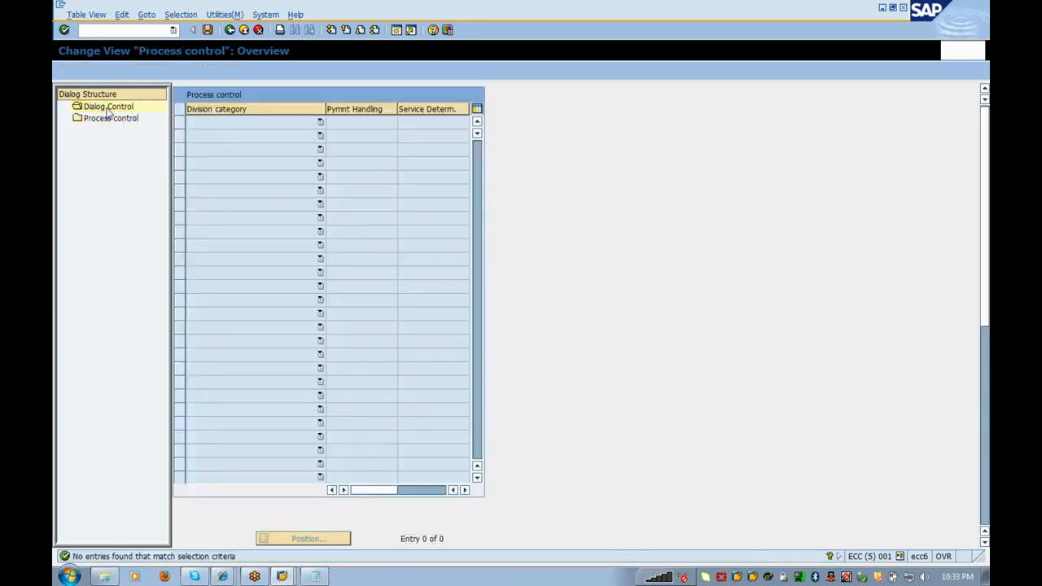
{"action": "left_click", "coordinate": [243, 31]}
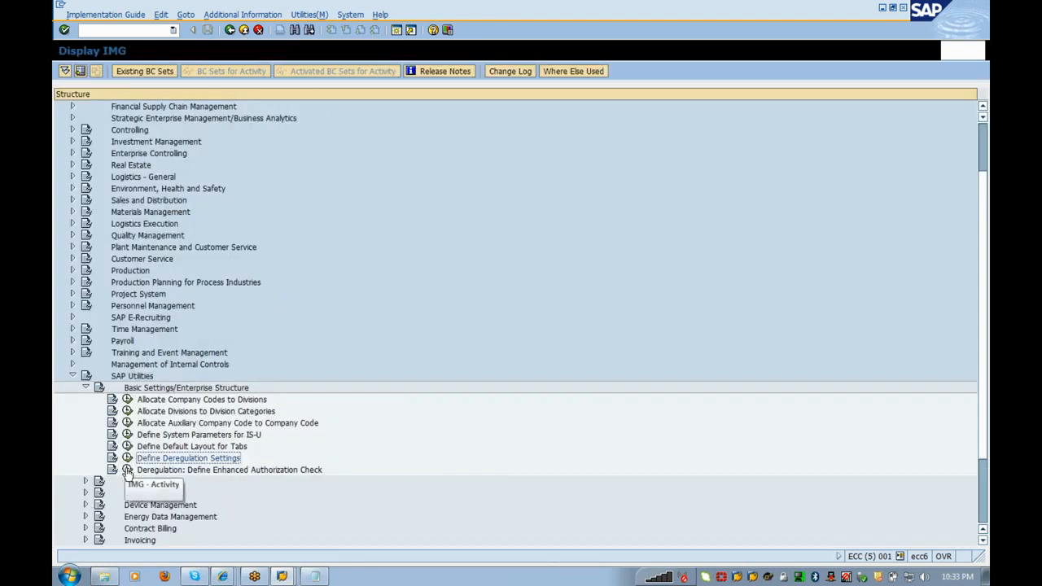
Check the activity Deregulation: Define Enhanced Authorization Check, leave it, and reopen Define Deregulation Settings.
{"action": "left_click", "coordinate": [128, 471]}
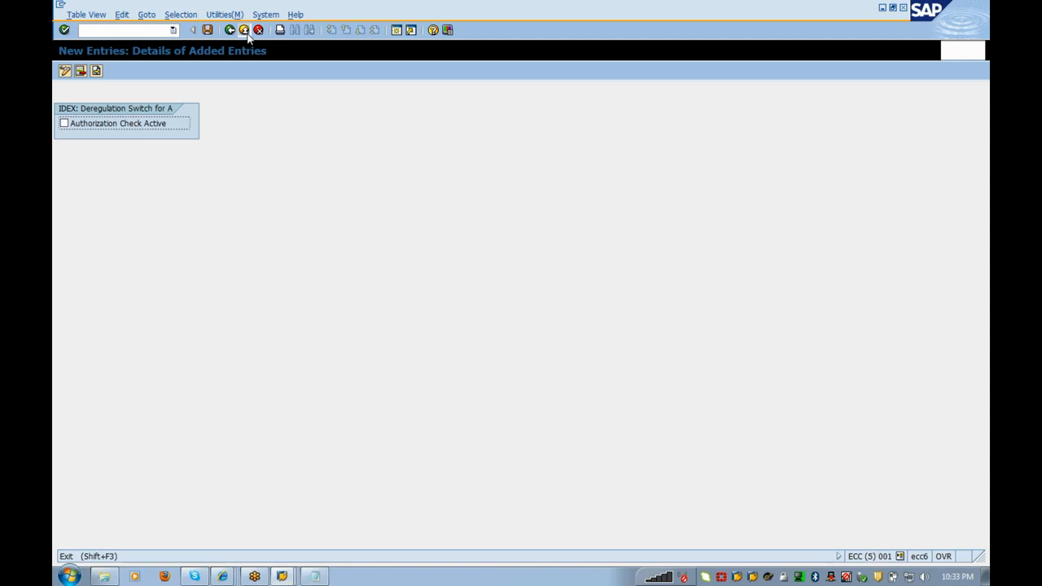
{"action": "left_click", "coordinate": [245, 32]}
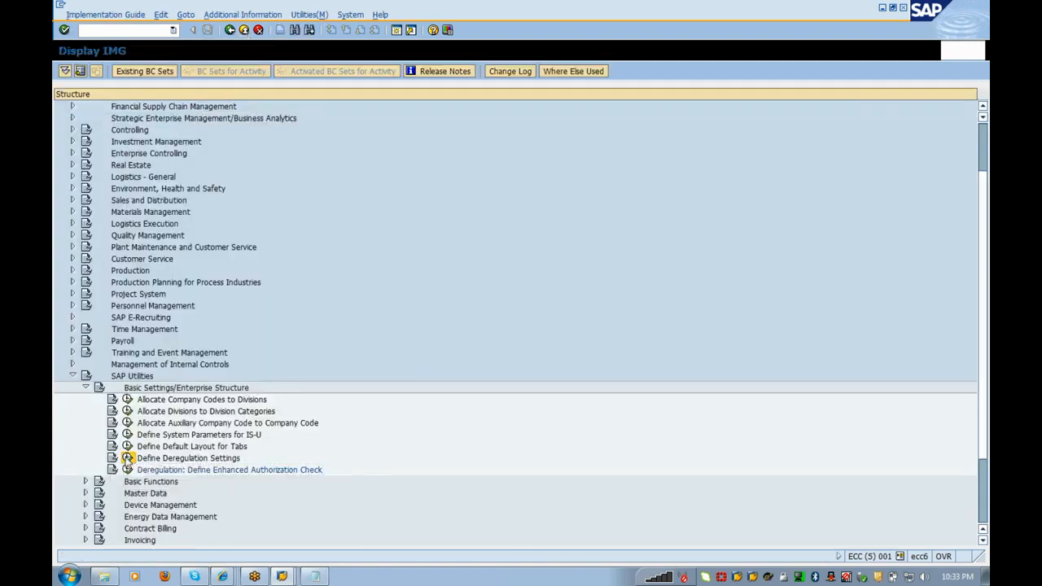
{"action": "left_click", "coordinate": [128, 458]}
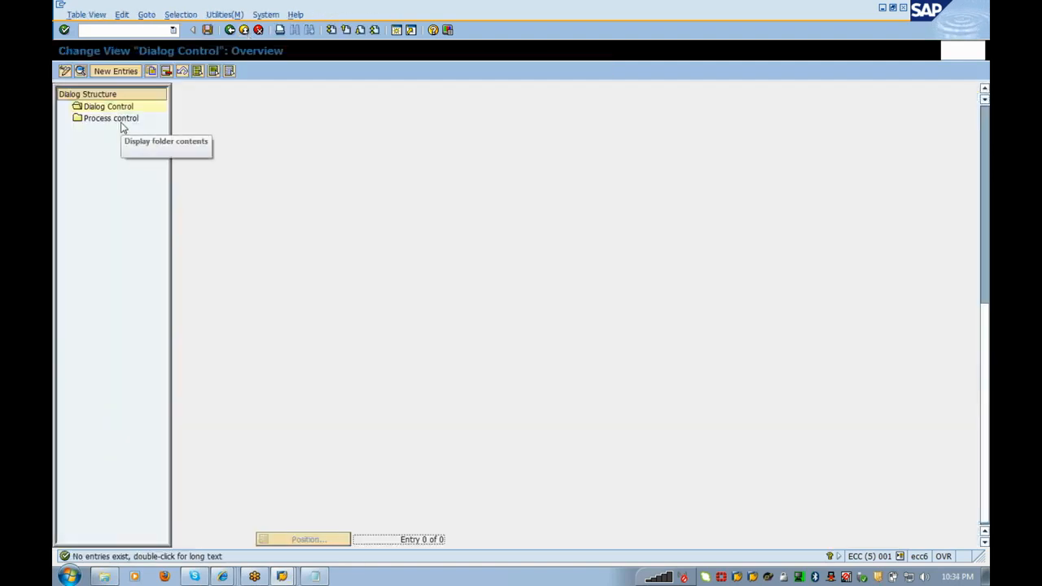
Leave the Dialog Control view, inspect the layouts assigned under Define Default Layout for Tabs, and return to the IMG.
{"action": "left_click", "coordinate": [116, 72]}
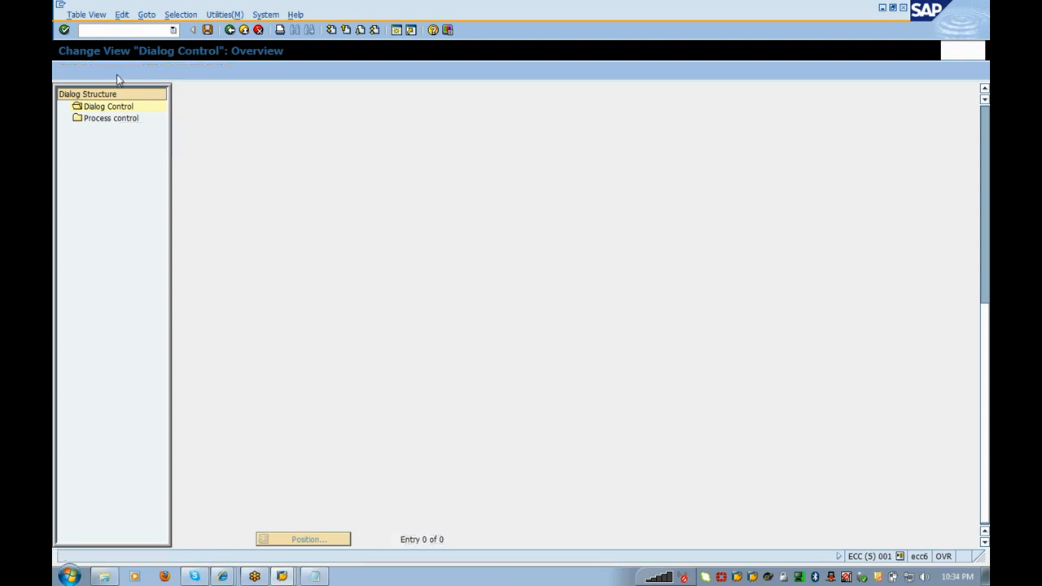
{"action": "left_click", "coordinate": [243, 31]}
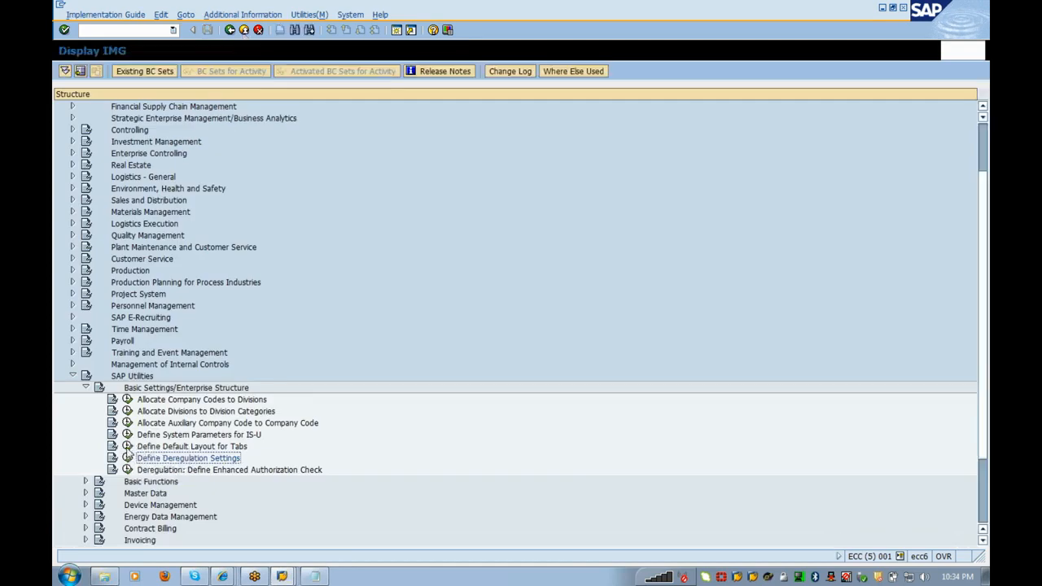
{"action": "left_click", "coordinate": [127, 447]}
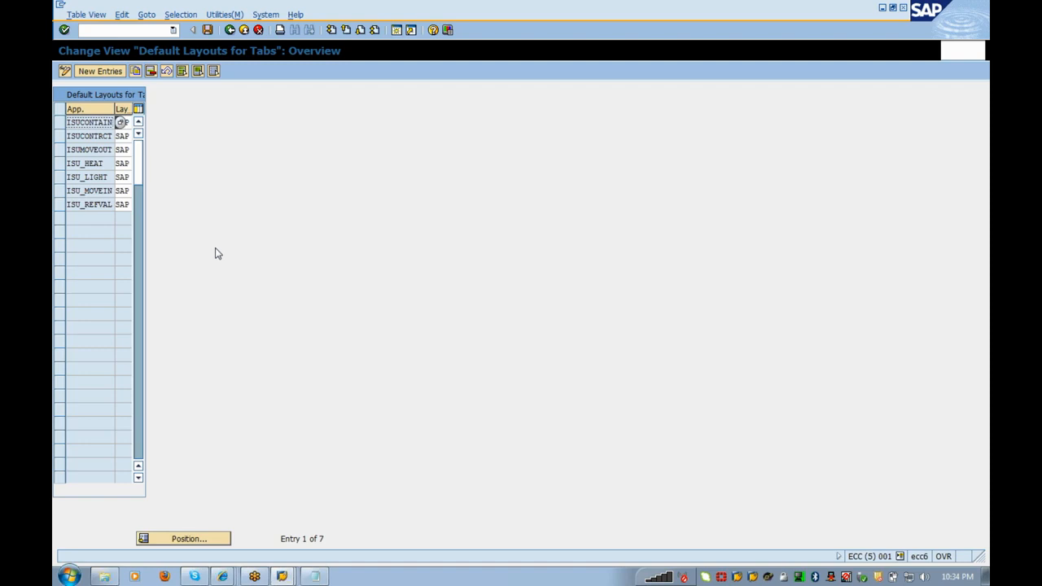
{"action": "left_click", "coordinate": [120, 204]}
{"action": "left_click", "coordinate": [121, 163]}
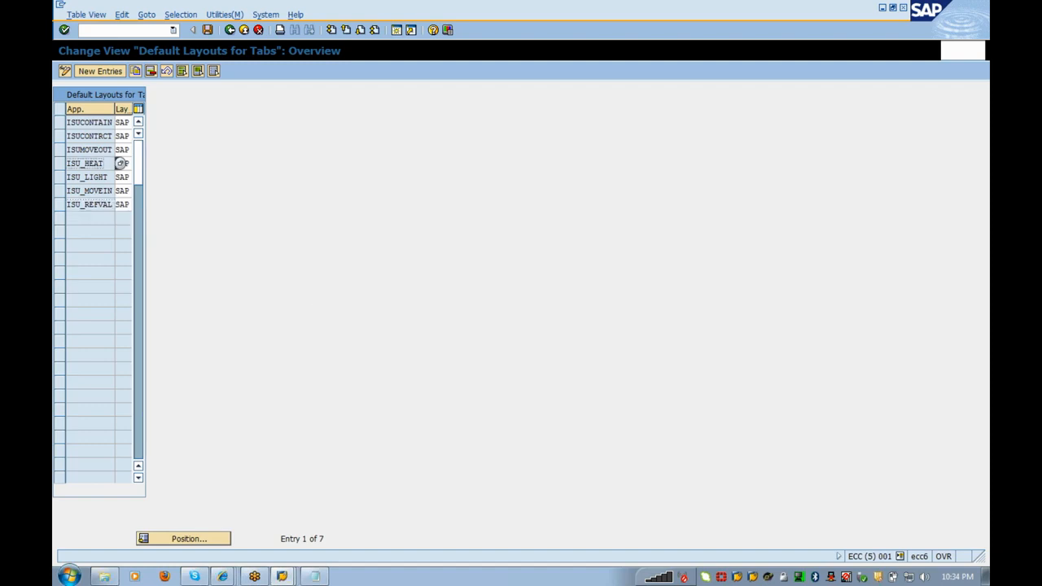
{"action": "left_click", "coordinate": [244, 30]}
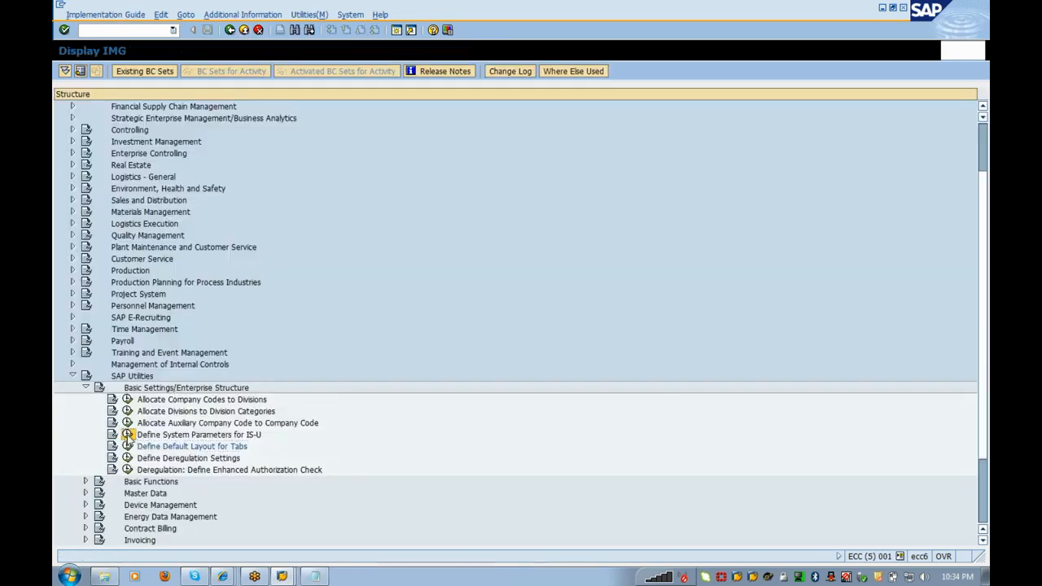
Check the activities Allocate Auxiliary Company Code to Company Code and Define System Parameters for IS-U, and return to the IMG.
{"action": "left_click", "coordinate": [128, 434]}
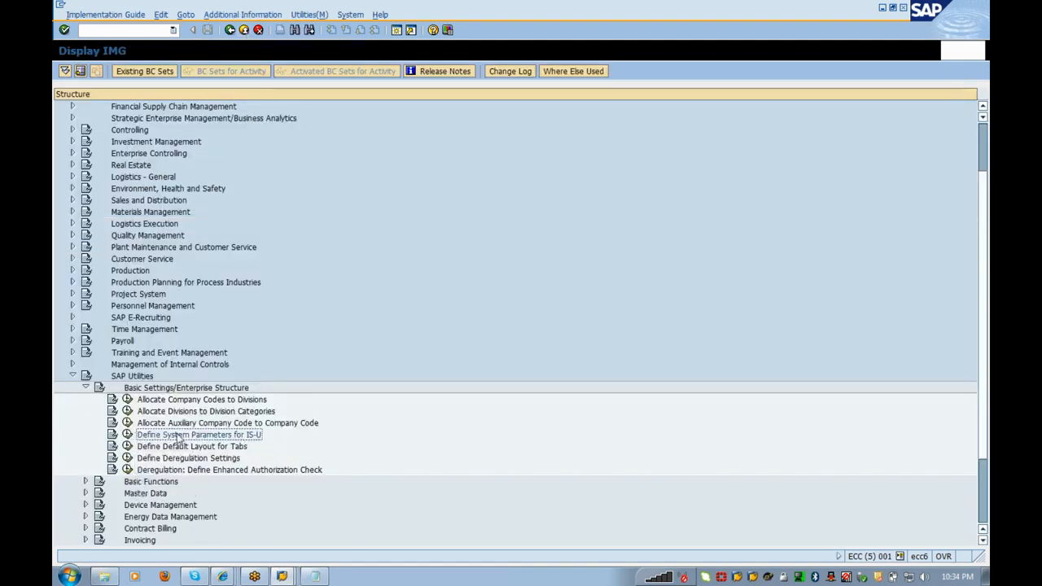
{"action": "left_click", "coordinate": [127, 423]}
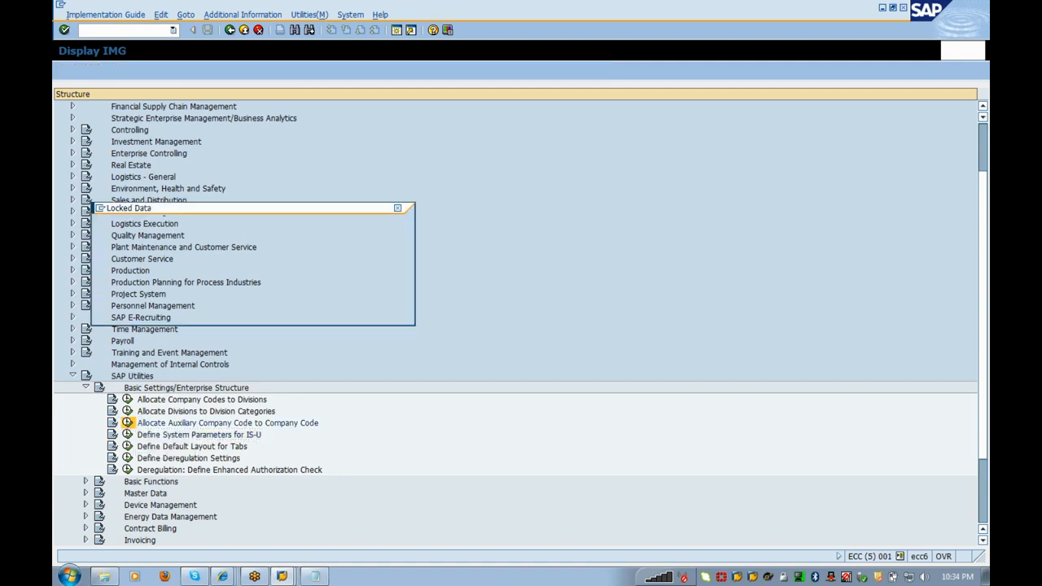
{"action": "left_click", "coordinate": [161, 317]}
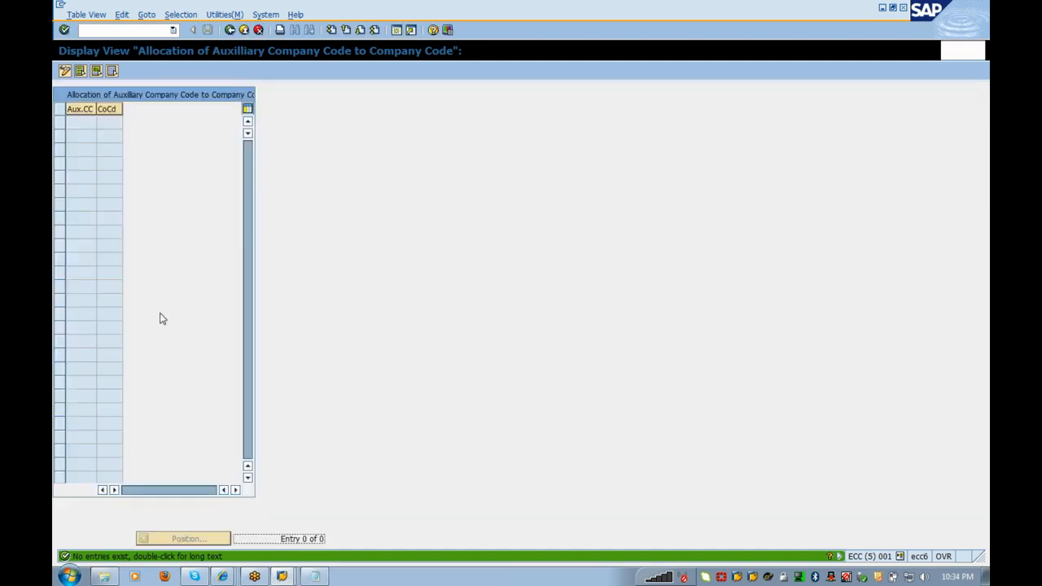
{"action": "left_click", "coordinate": [243, 31]}
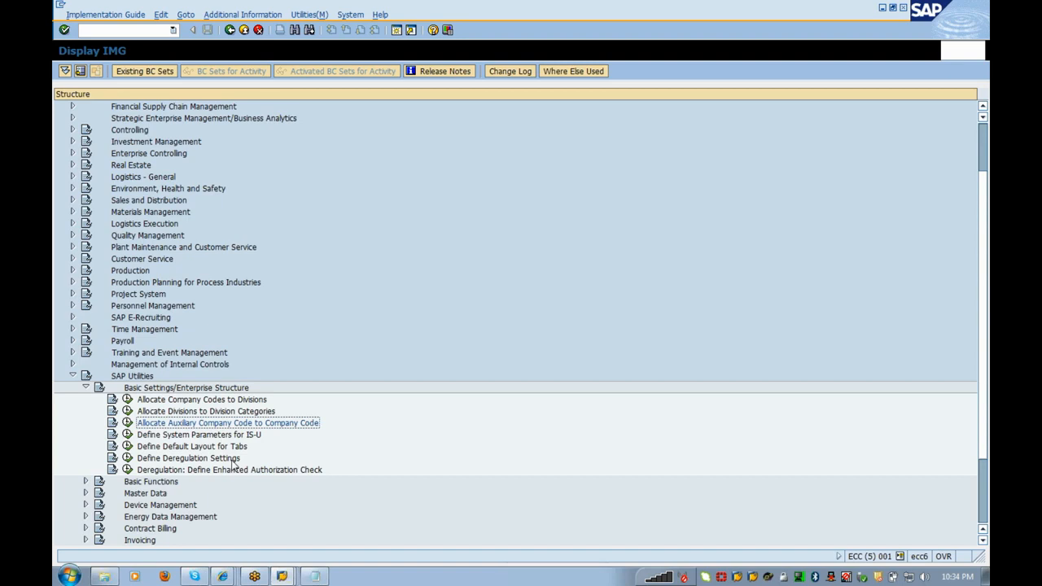
{"action": "left_click", "coordinate": [127, 434]}
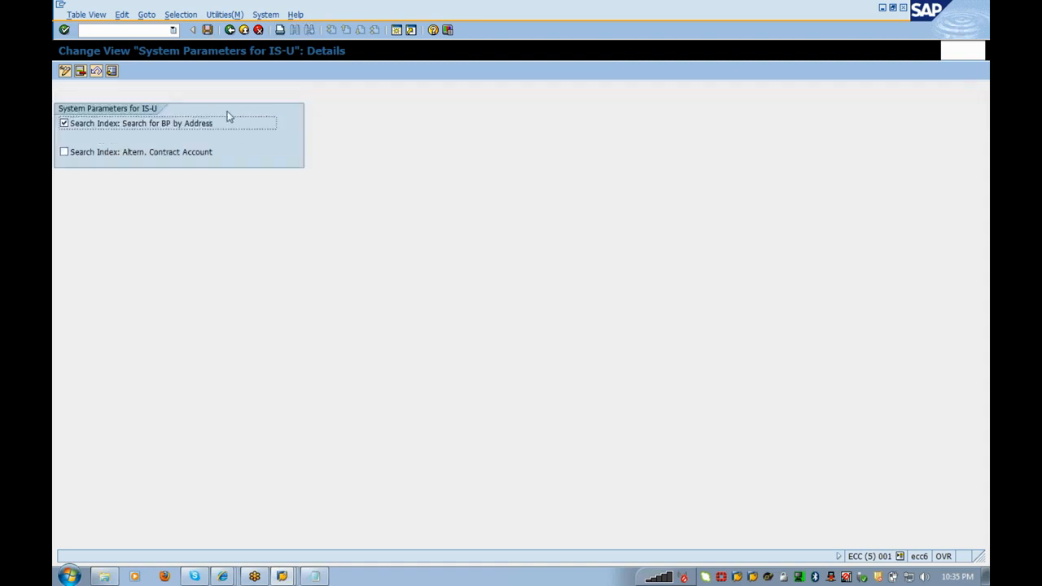
{"action": "left_click", "coordinate": [245, 32]}
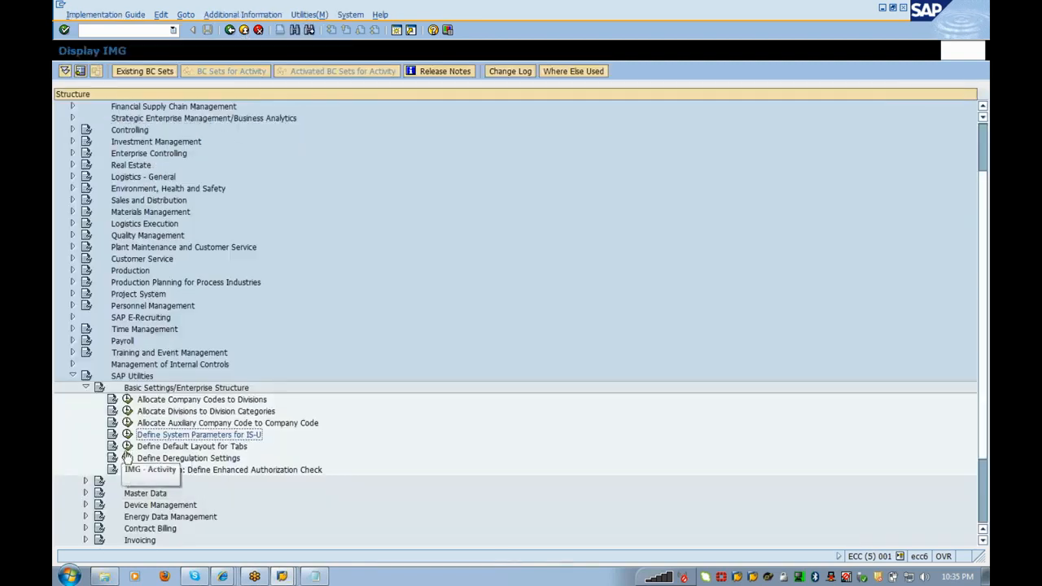
Open Define Deregulation Settings and start new entries under Process control.
{"action": "left_click", "coordinate": [128, 459]}
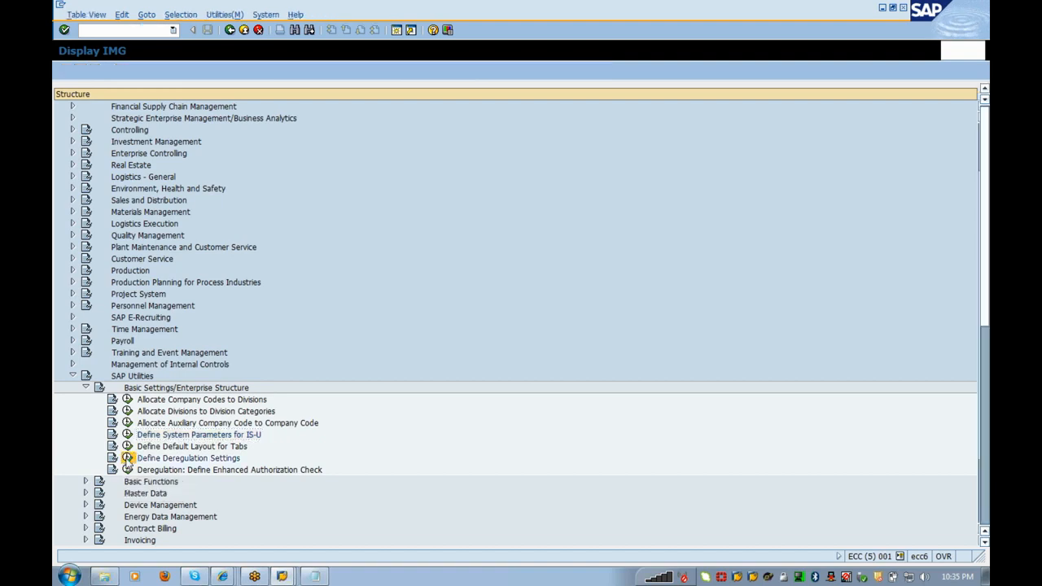
{"action": "double_click", "coordinate": [110, 119]}
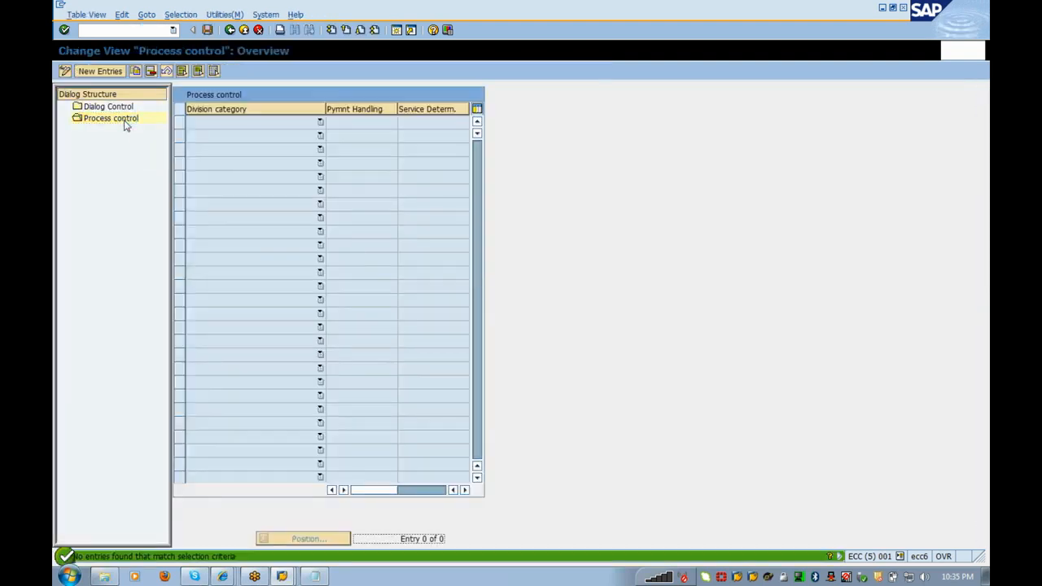
{"action": "left_click", "coordinate": [104, 72]}
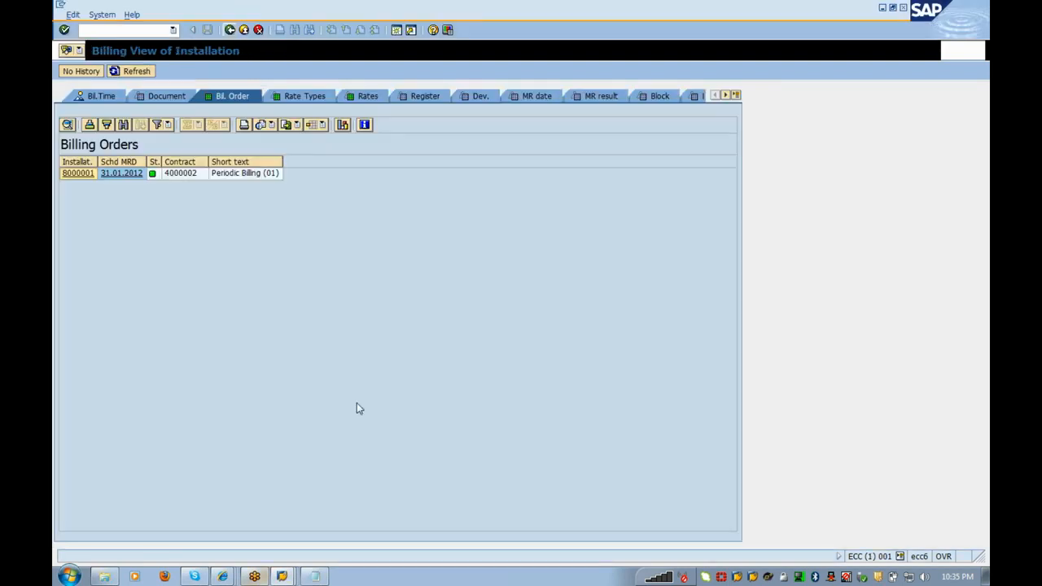
Switch to the session with the billing logs and restart the automatic billing and simulation transaction EA00.
{"action": "left_click", "coordinate": [282, 576]}
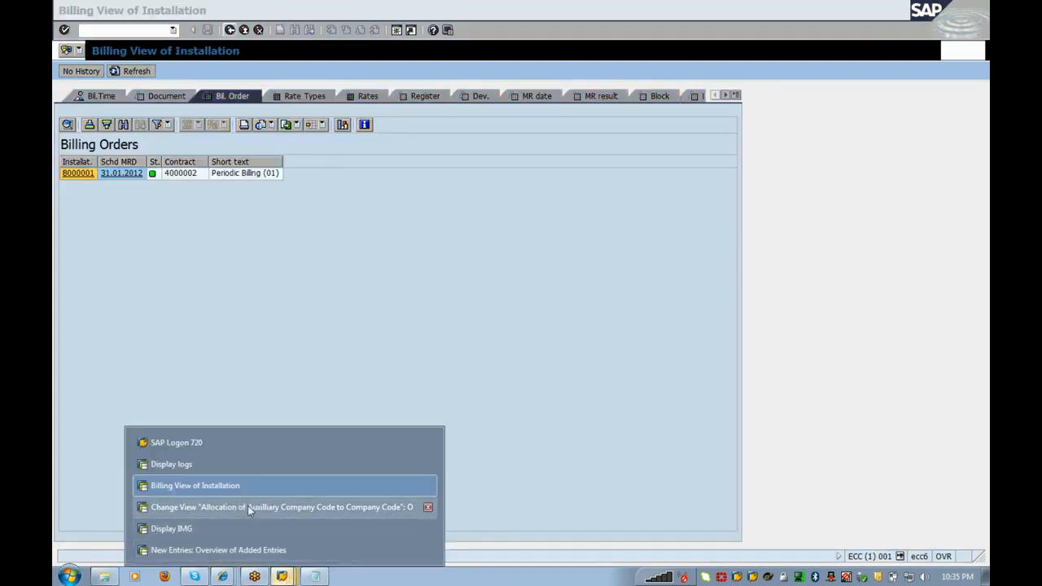
{"action": "left_click", "coordinate": [214, 465]}
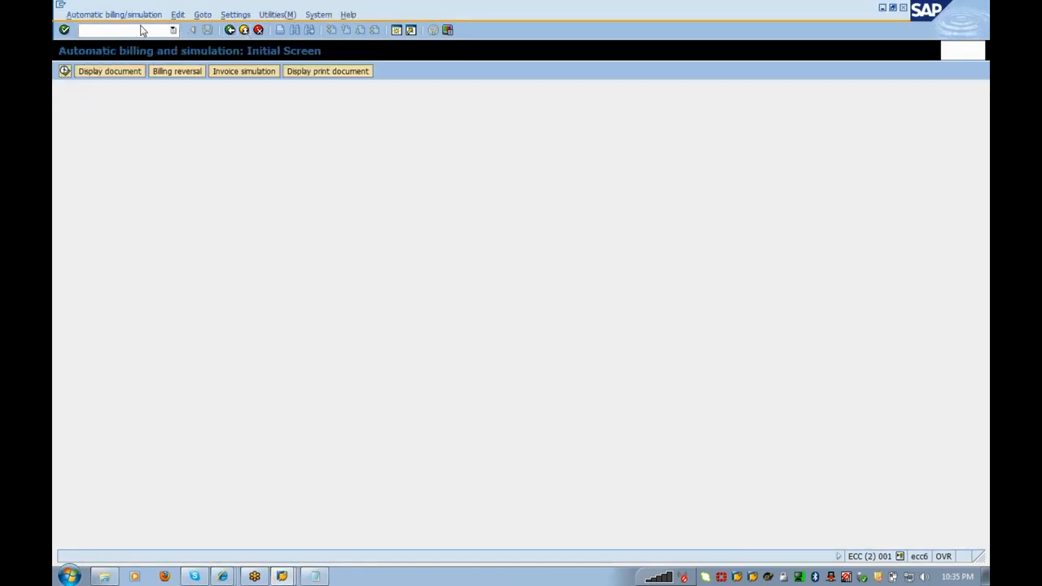
{"action": "left_click", "coordinate": [142, 30]}
{"action": "type", "text": "/ne"}
{"action": "type", "text": "a19"}
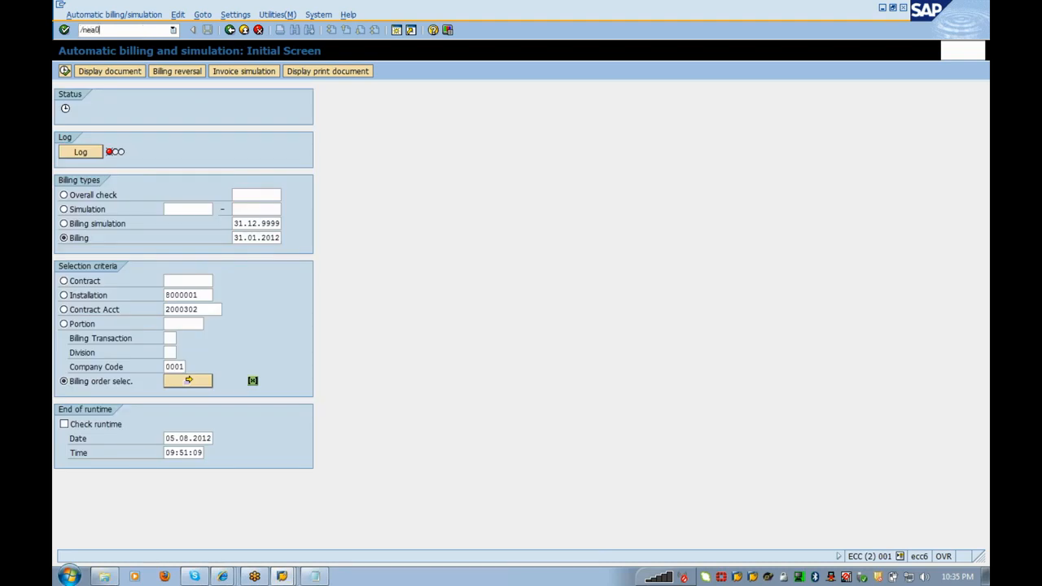
{"action": "key", "text": "Return"}
Find the billing order by installation, transfer it to billing, and execute the billing run.
{"action": "left_click", "coordinate": [188, 380]}
{"action": "left_click", "coordinate": [214, 112]}
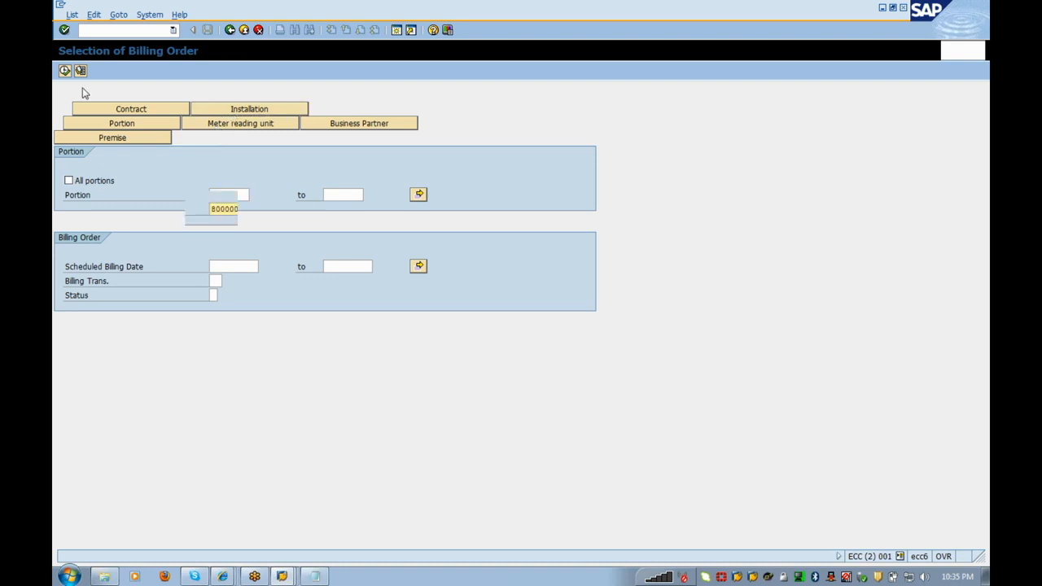
{"action": "left_click", "coordinate": [64, 72]}
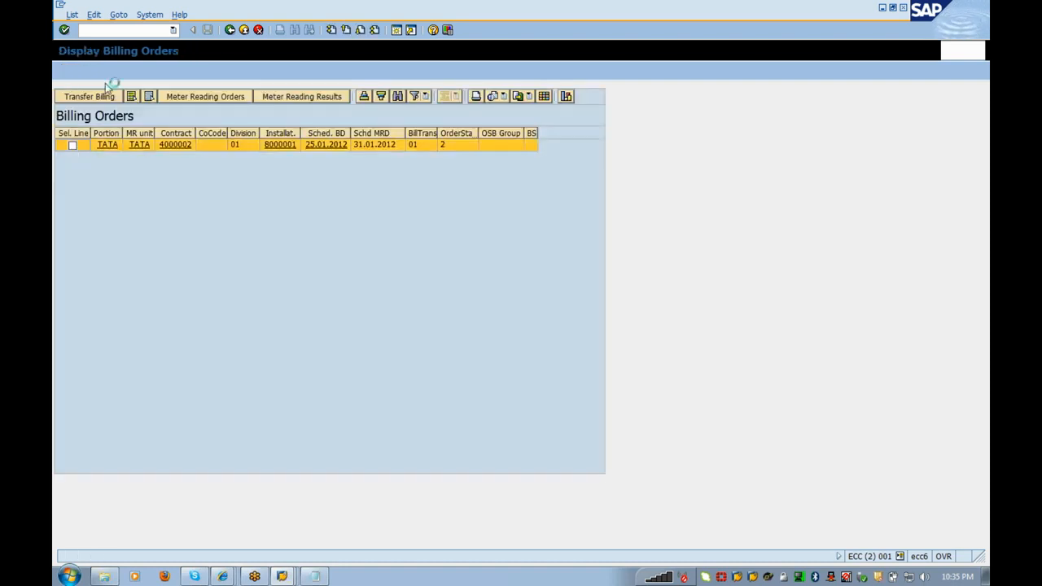
{"action": "left_click", "coordinate": [72, 146]}
{"action": "left_click", "coordinate": [103, 96]}
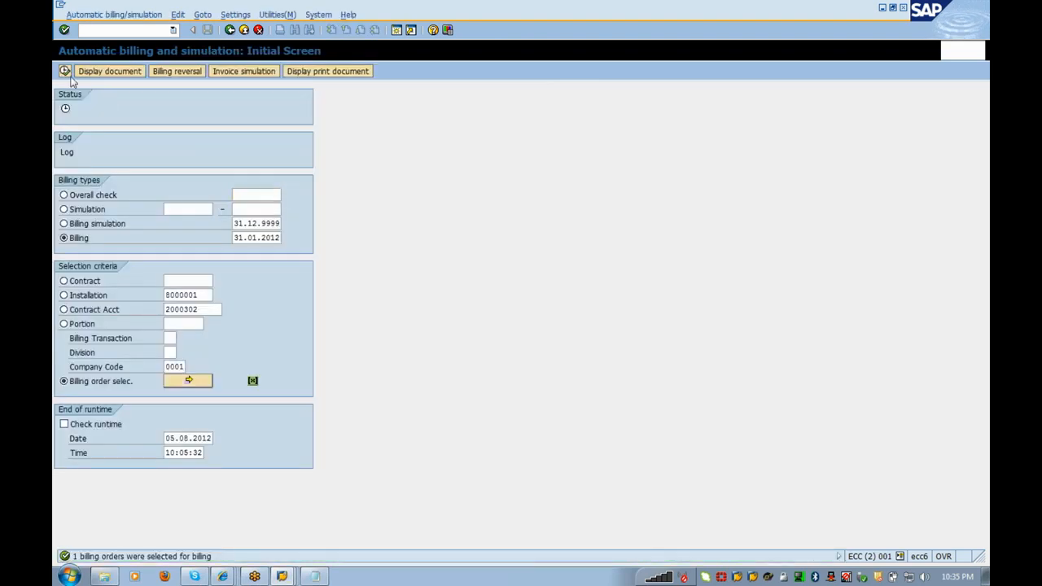
{"action": "left_click", "coordinate": [69, 74]}
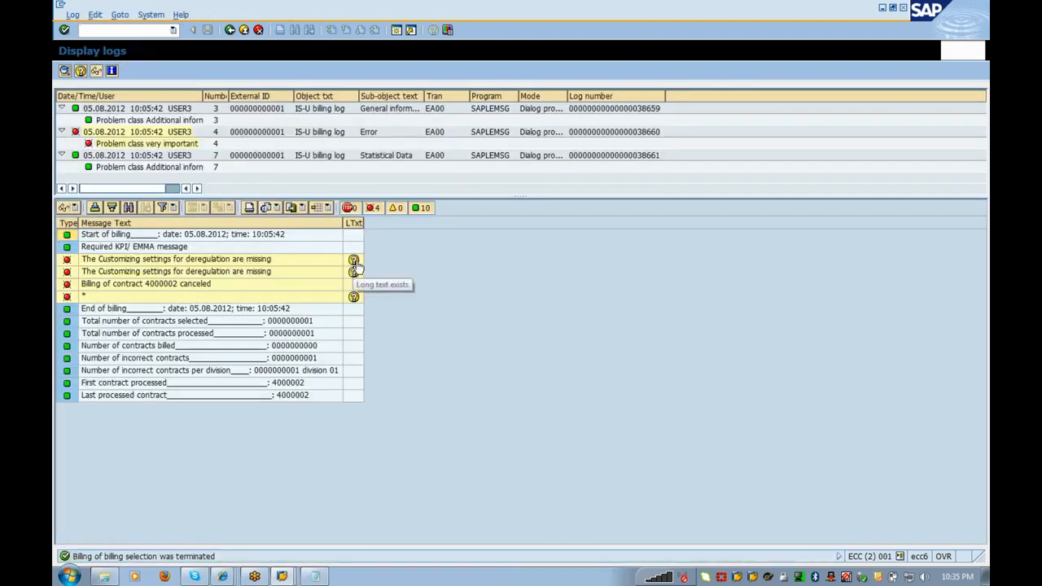
Read the long text of the missing deregulation settings error, and leave the new Process control entries for the IMG.
{"action": "left_click", "coordinate": [353, 260]}
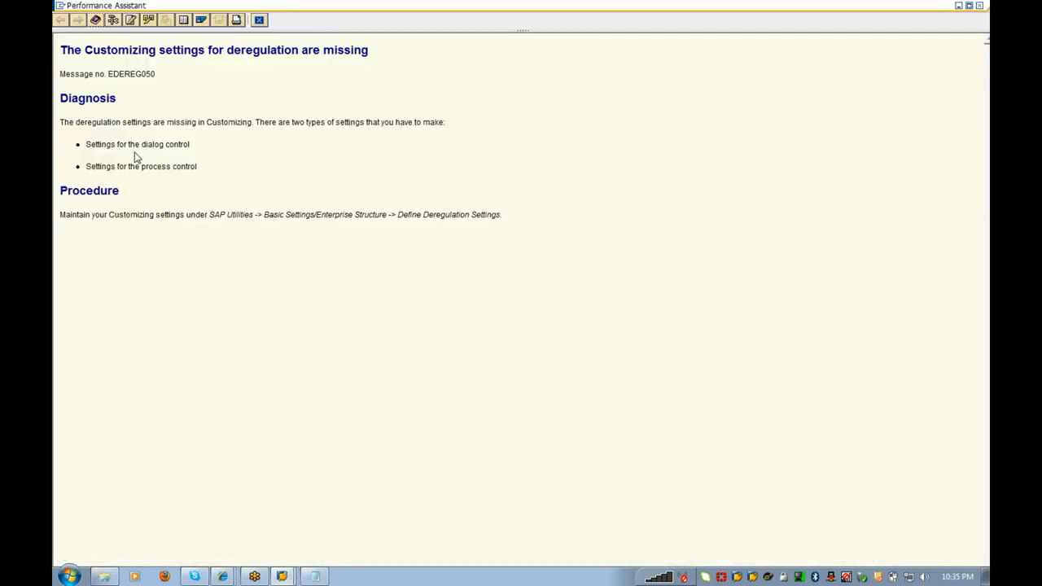
{"action": "key", "text": "alt+Tab"}
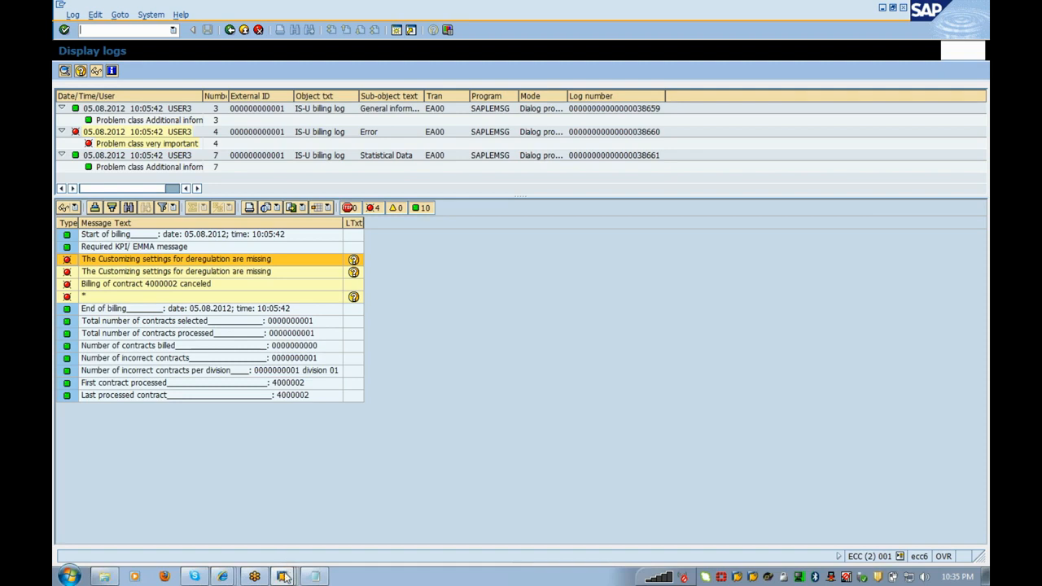
{"action": "left_click", "coordinate": [284, 577]}
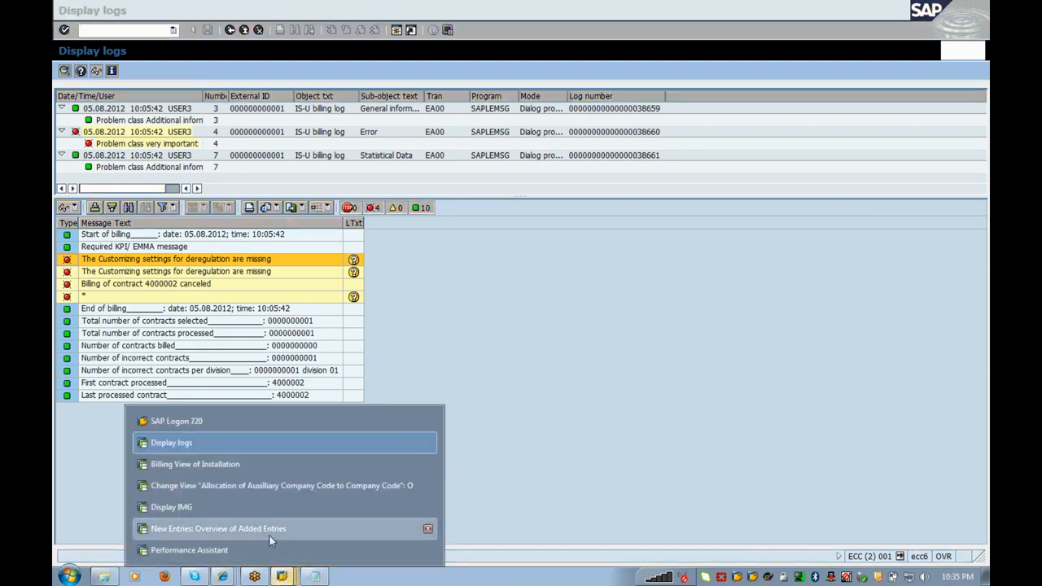
{"action": "left_click", "coordinate": [269, 535]}
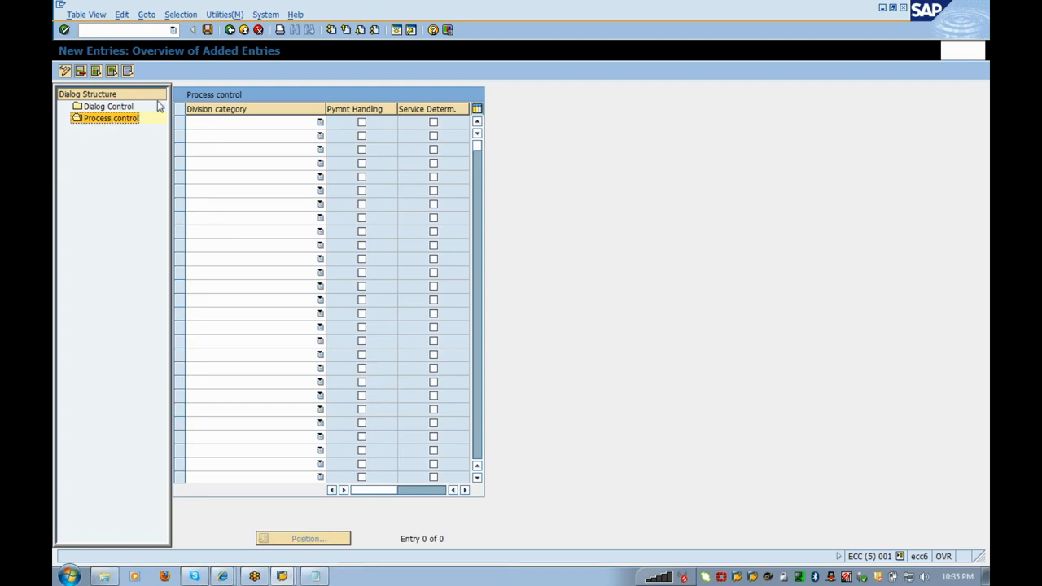
{"action": "left_click", "coordinate": [244, 31]}
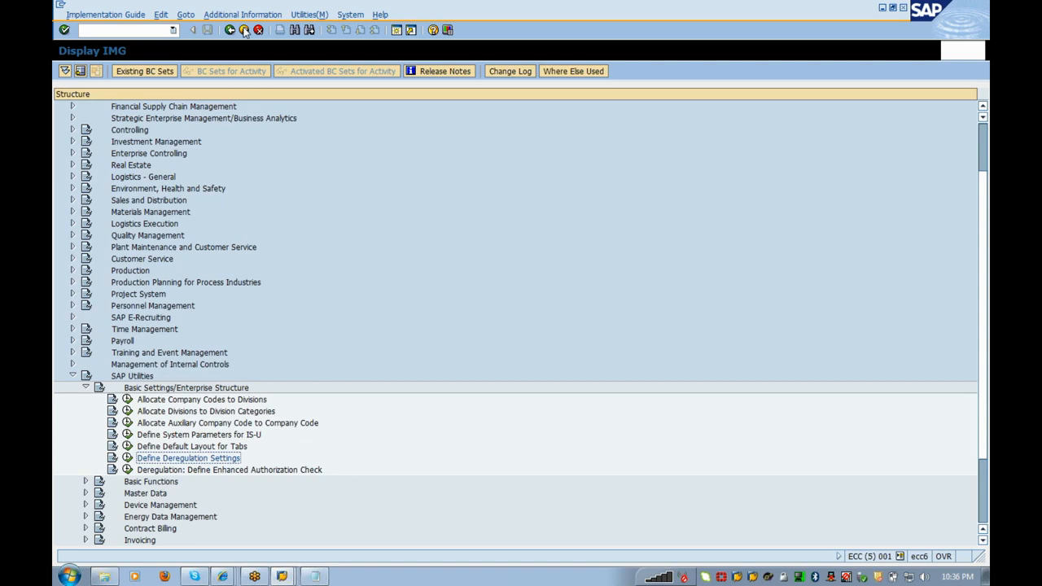
Recheck the ISU_MOVEIN entry in Define Default Layout for Tabs and go back to the IMG structure.
{"action": "left_click", "coordinate": [128, 444]}
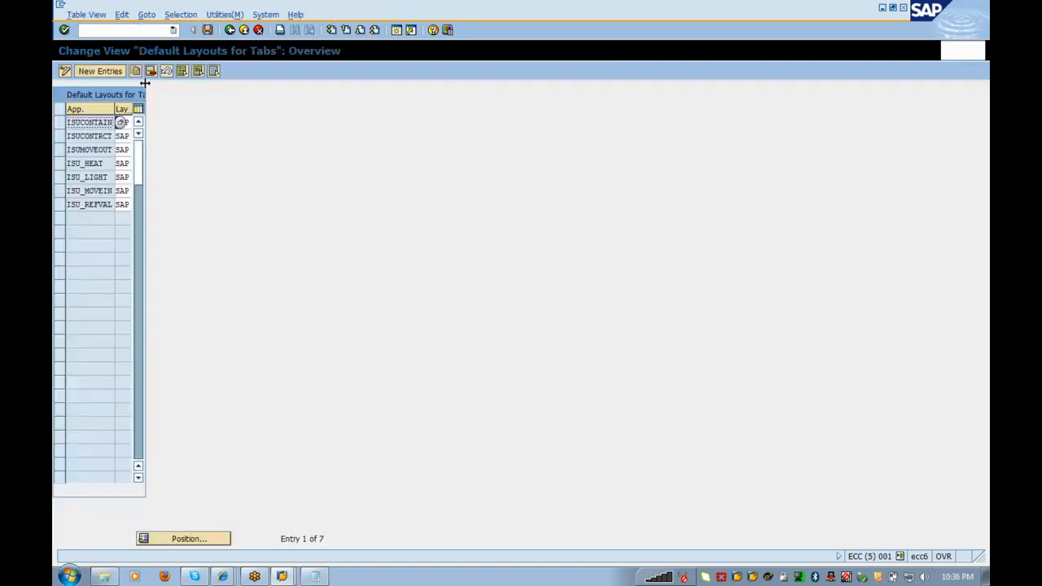
{"action": "left_click", "coordinate": [124, 192]}
{"action": "left_click", "coordinate": [242, 30]}
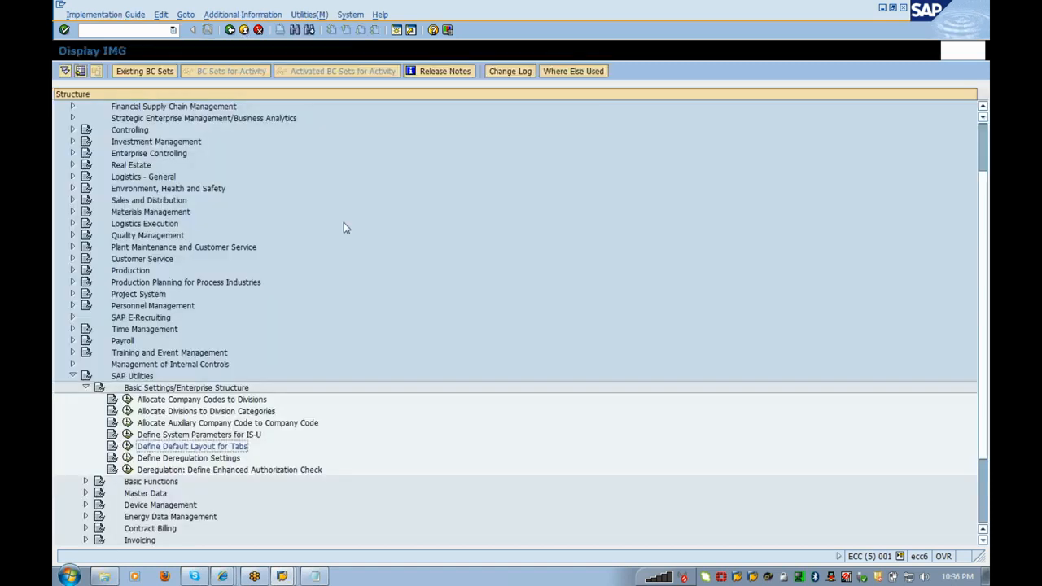
Collapse Basic Settings/Enterprise Structure and SAP Utilities, leaving only the SAP Customizing Implementation Guide node expanded.
{"action": "key", "text": "Up"}
{"action": "key", "text": "Up"}
{"action": "key", "text": "Up"}
{"action": "key", "text": "Up"}
{"action": "key", "text": "Up"}
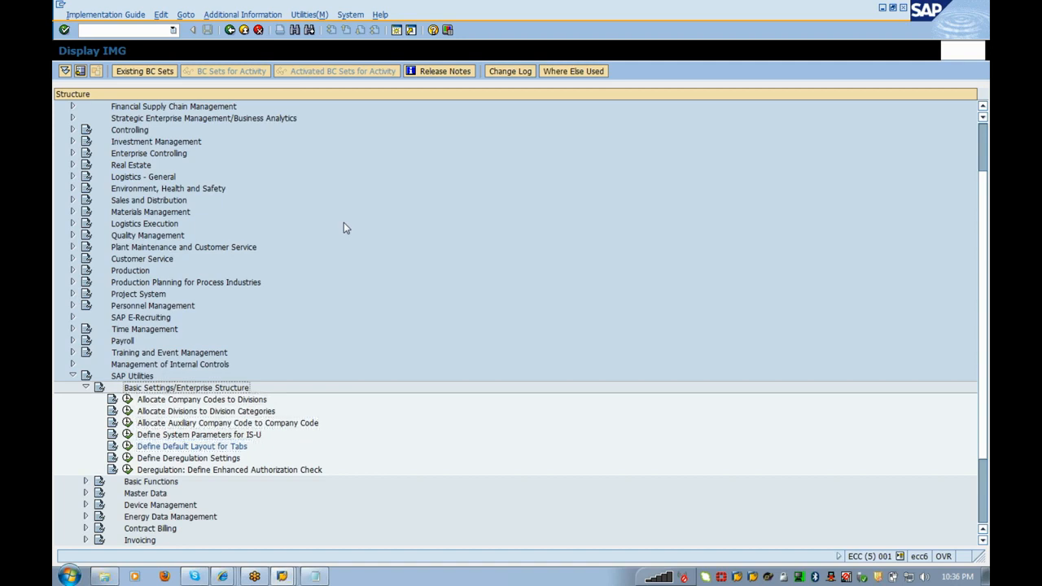
{"action": "key", "text": "Left"}
{"action": "key", "text": "Up"}
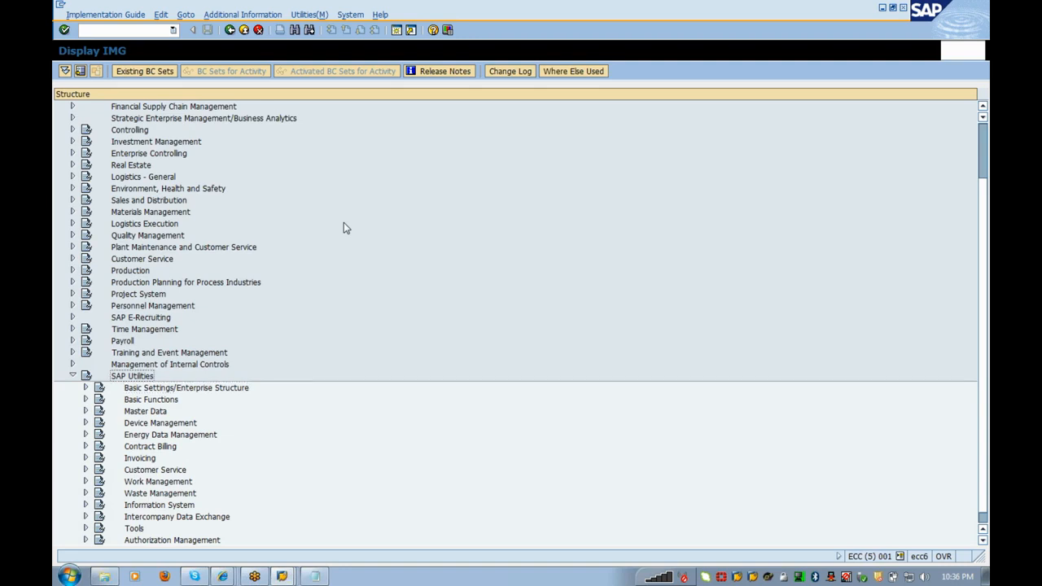
{"action": "key", "text": "Left"}
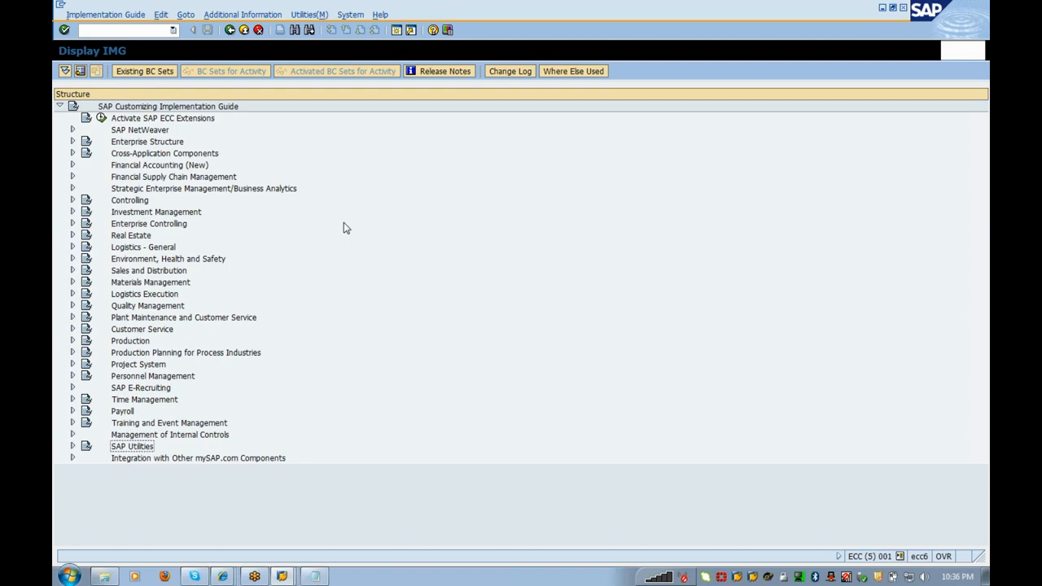
{"action": "key", "text": "Right"}
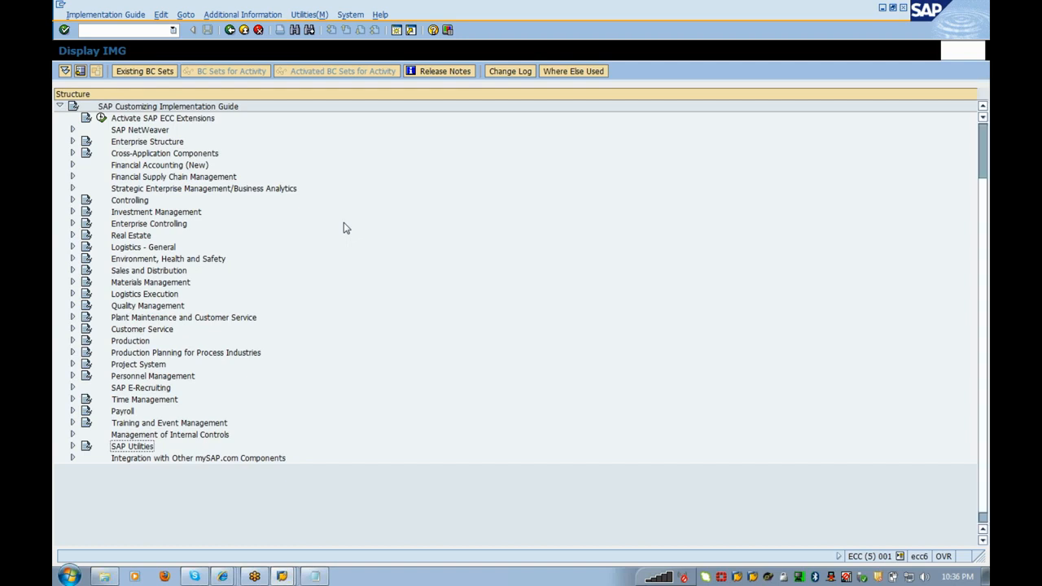
{"action": "key", "text": "Left"}
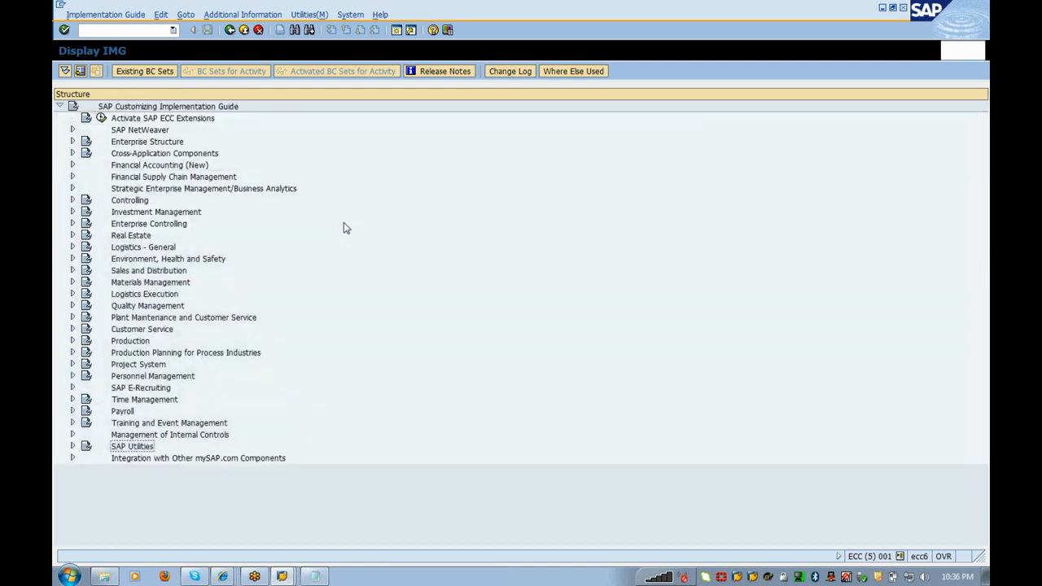
{"action": "left_click", "coordinate": [182, 109]}
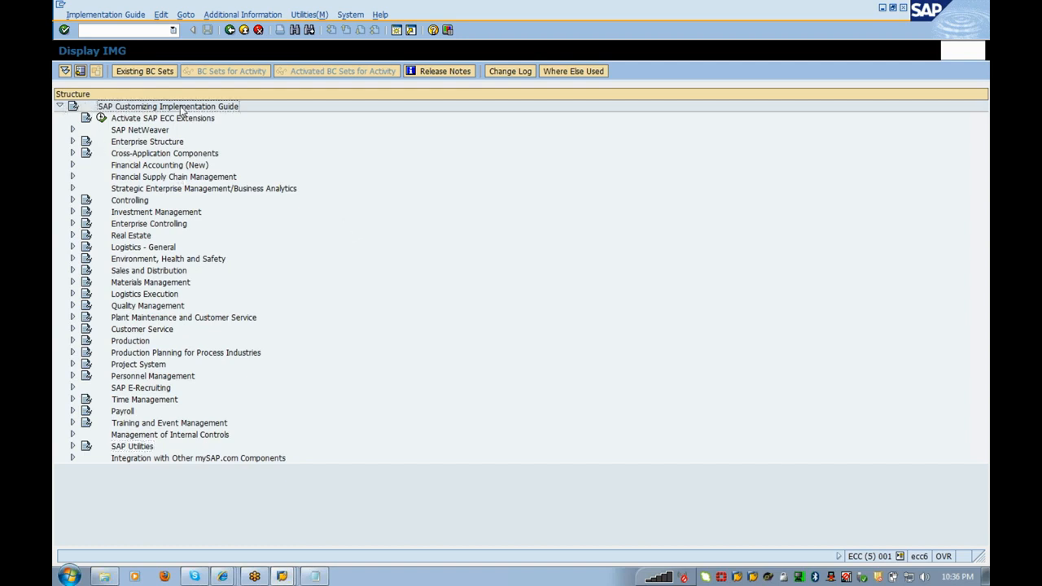
{"action": "key", "text": "Left"}
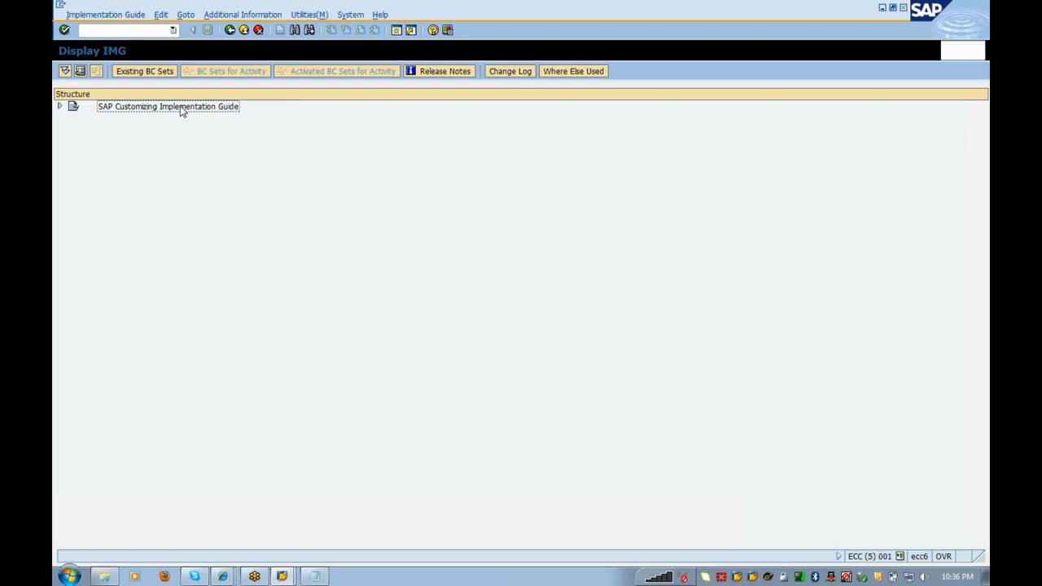
{"action": "key", "text": "Right"}
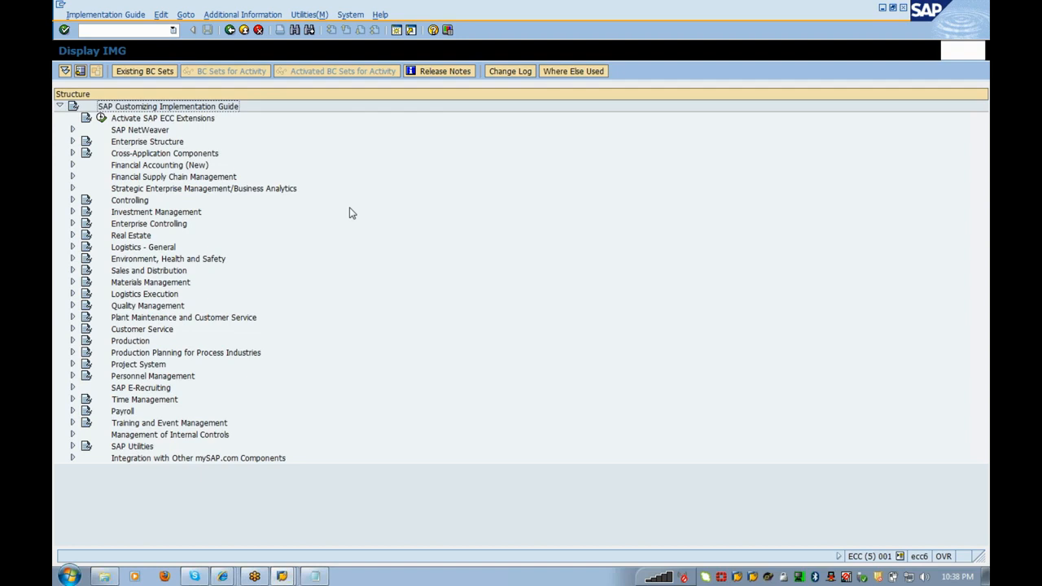
Open the search for the IMG structure.
{"action": "left_click", "coordinate": [122, 30]}
{"action": "key", "text": "ctrl+f"}
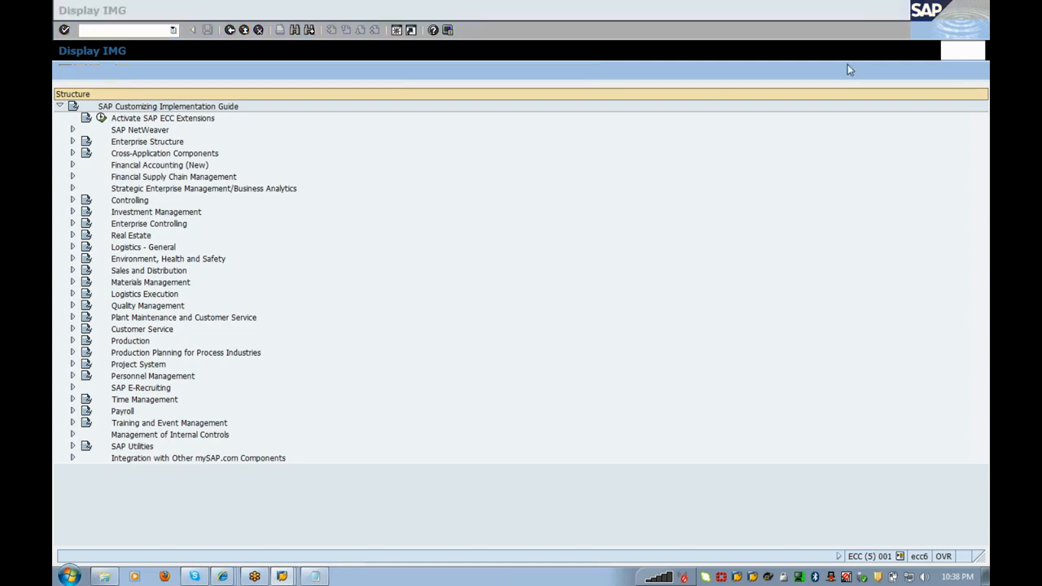
{"action": "left_click", "coordinate": [532, 292]}
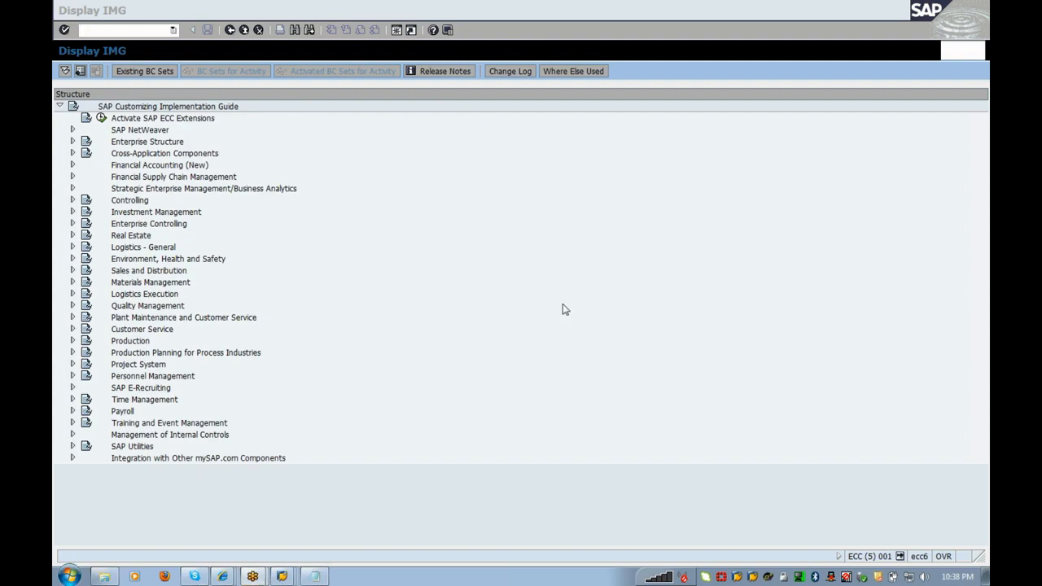